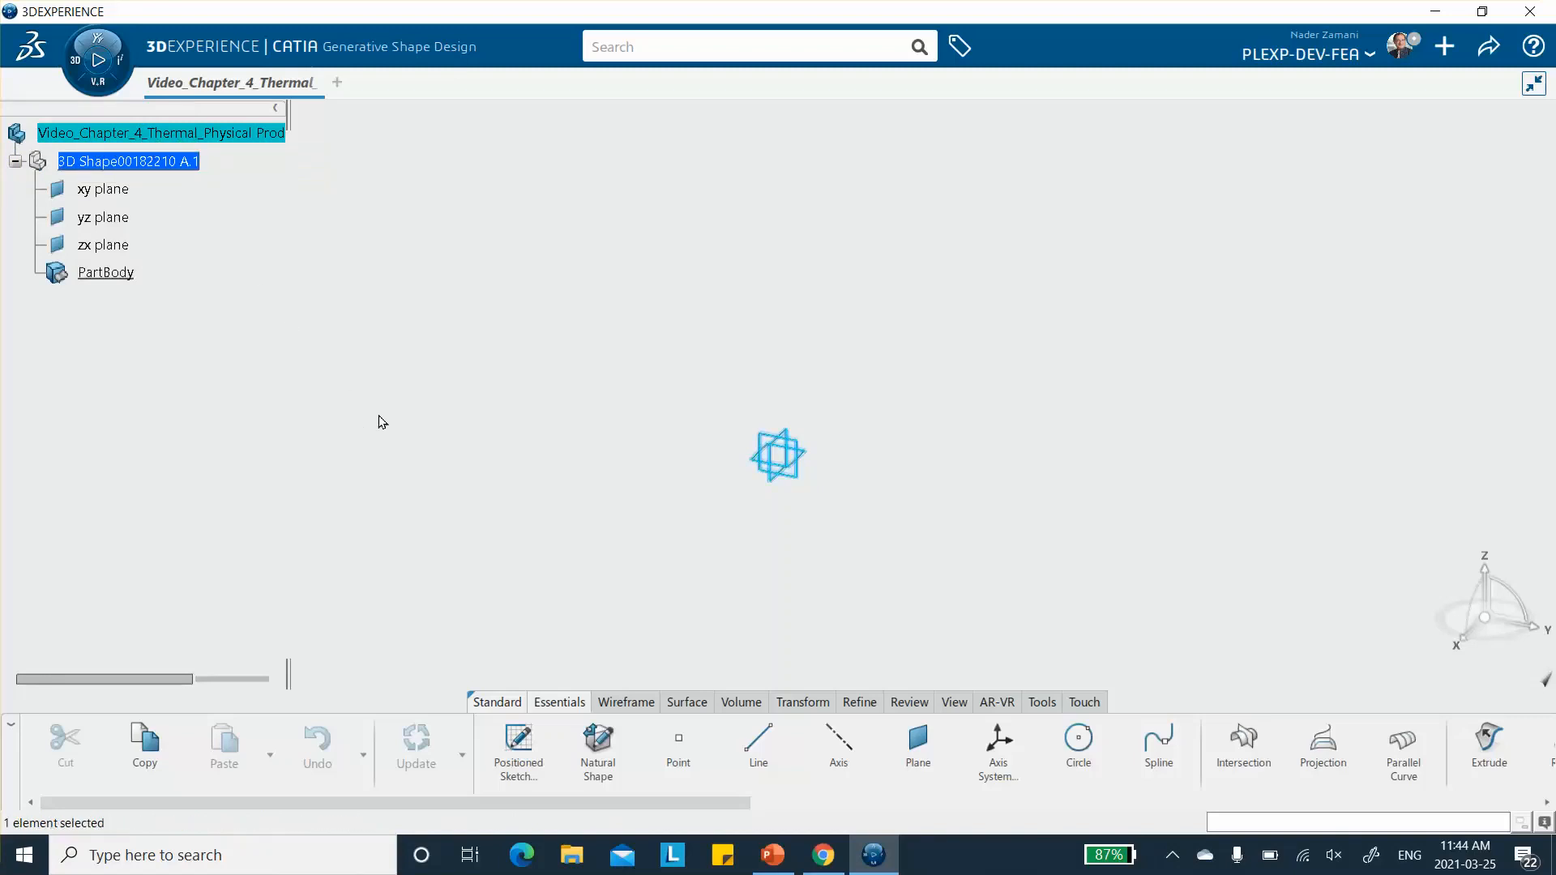
- Sketch a rectangle about 4.7 in long on the xy plane, with one corner at the origin
{"action": "left_click", "coordinate": [322, 374]}
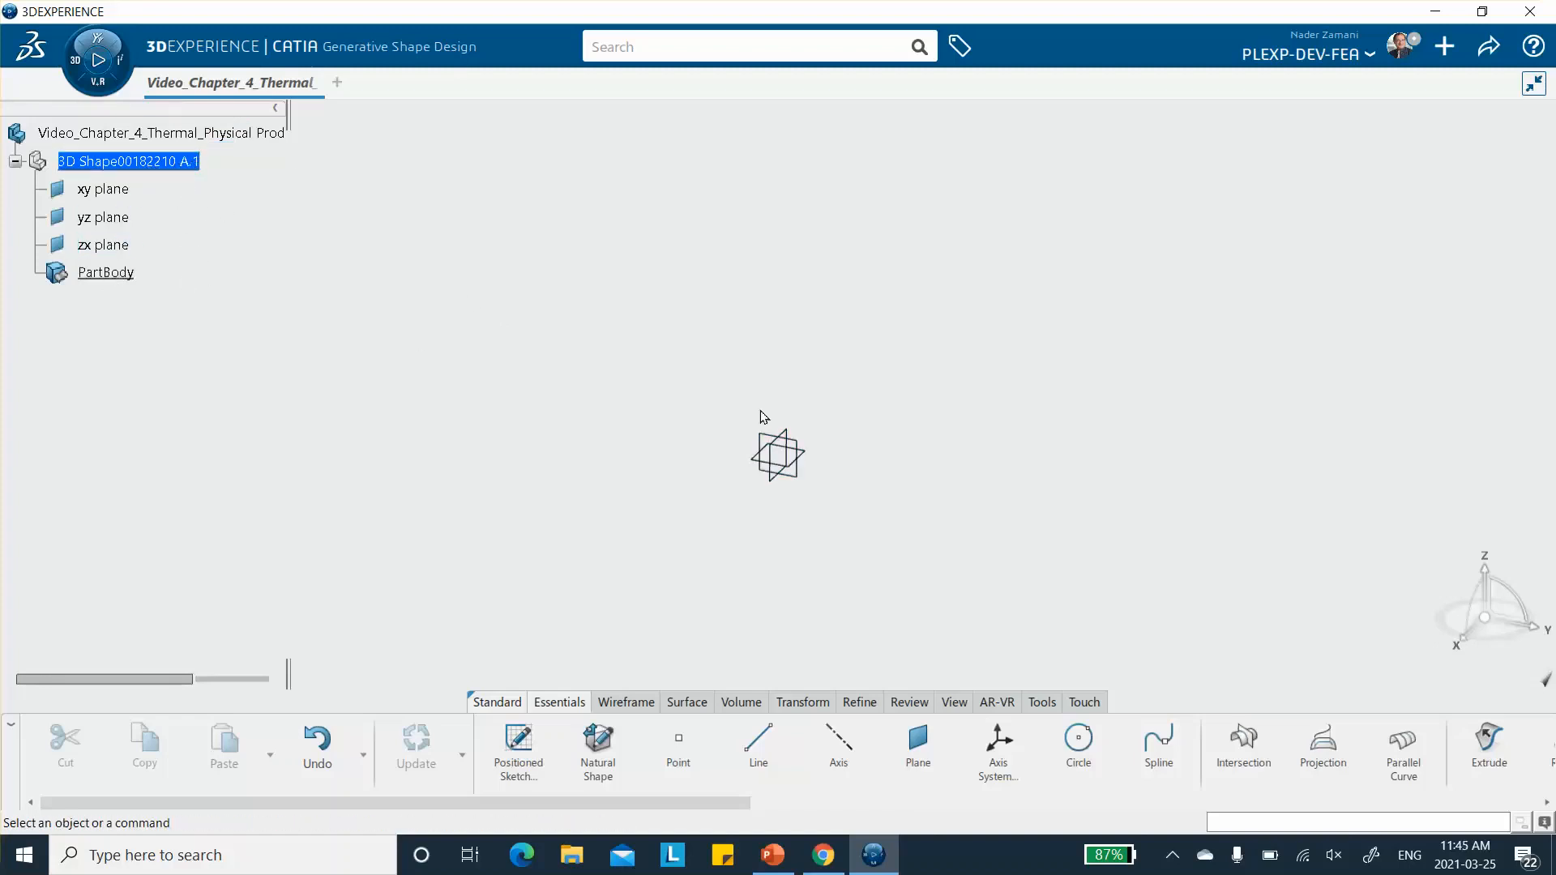
{"action": "left_click", "coordinate": [811, 458]}
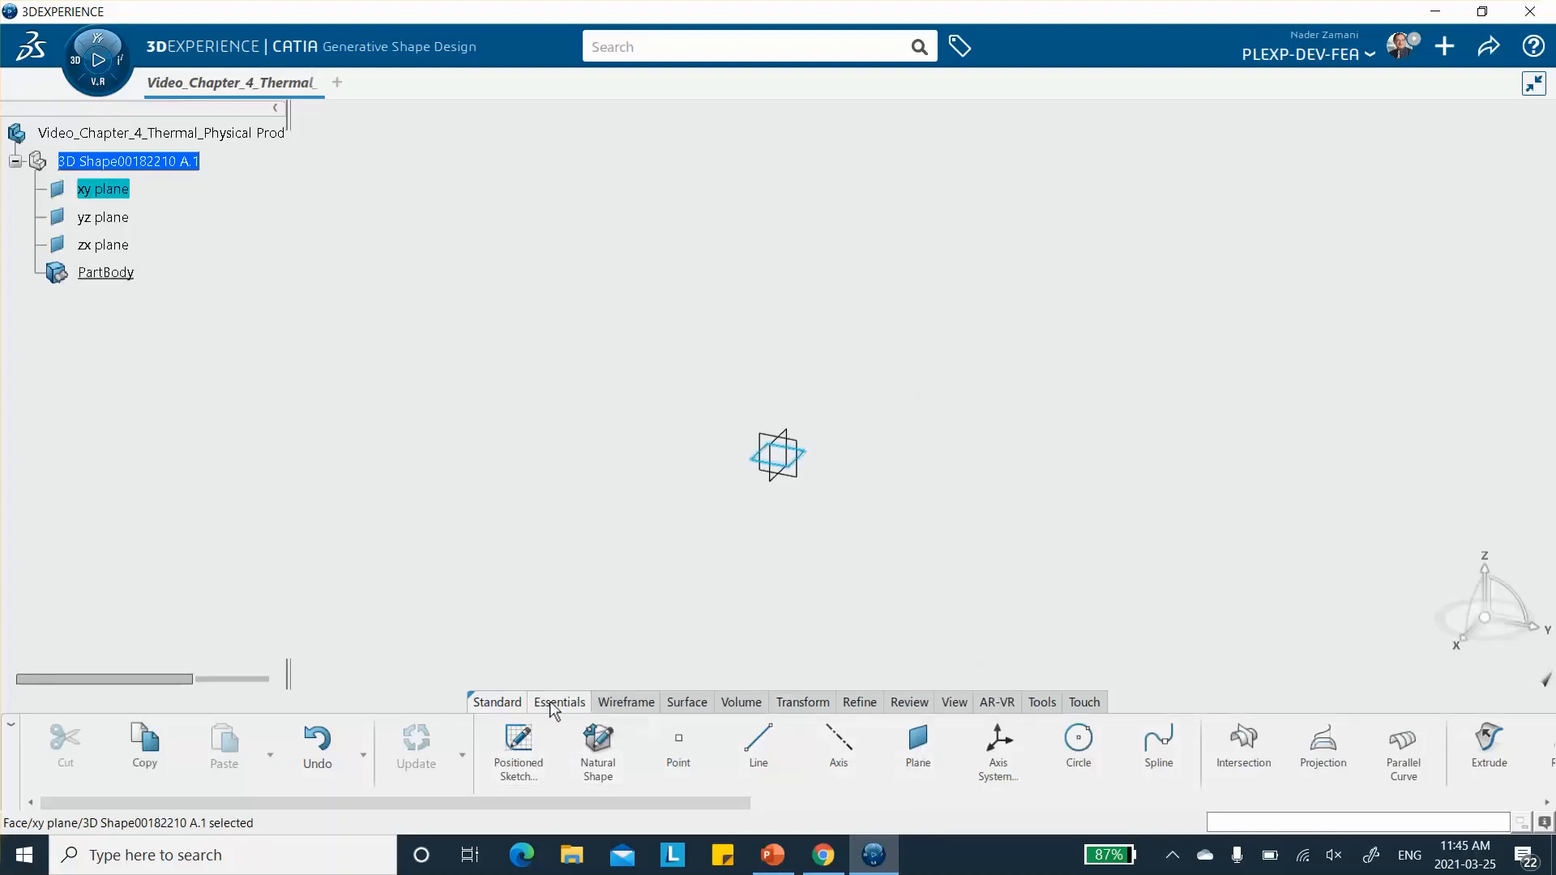
{"action": "left_click", "coordinate": [518, 739]}
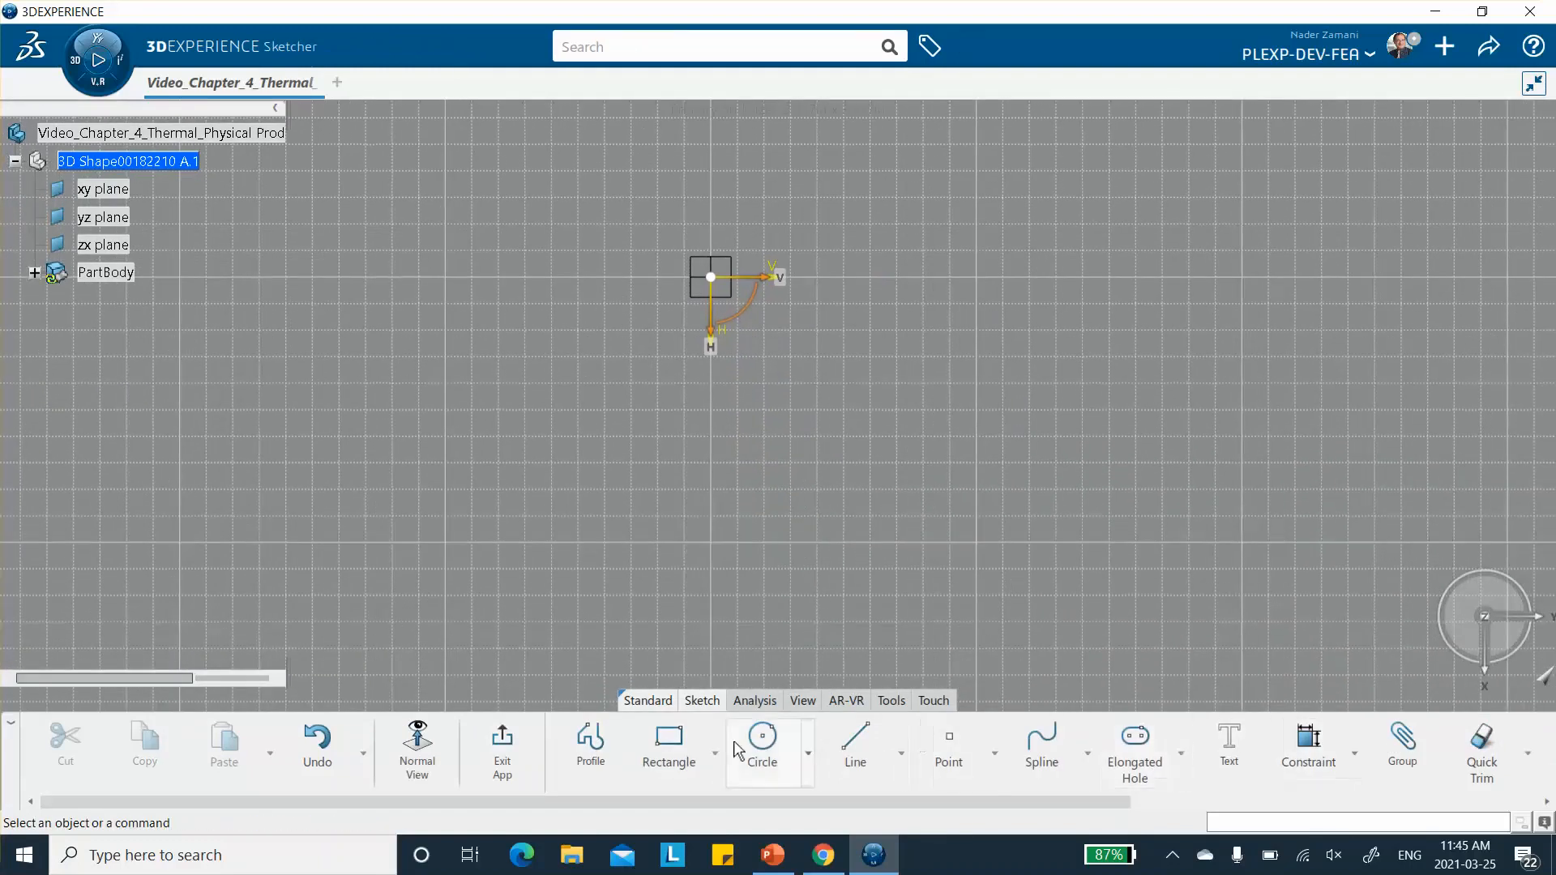
{"action": "left_click", "coordinate": [670, 742]}
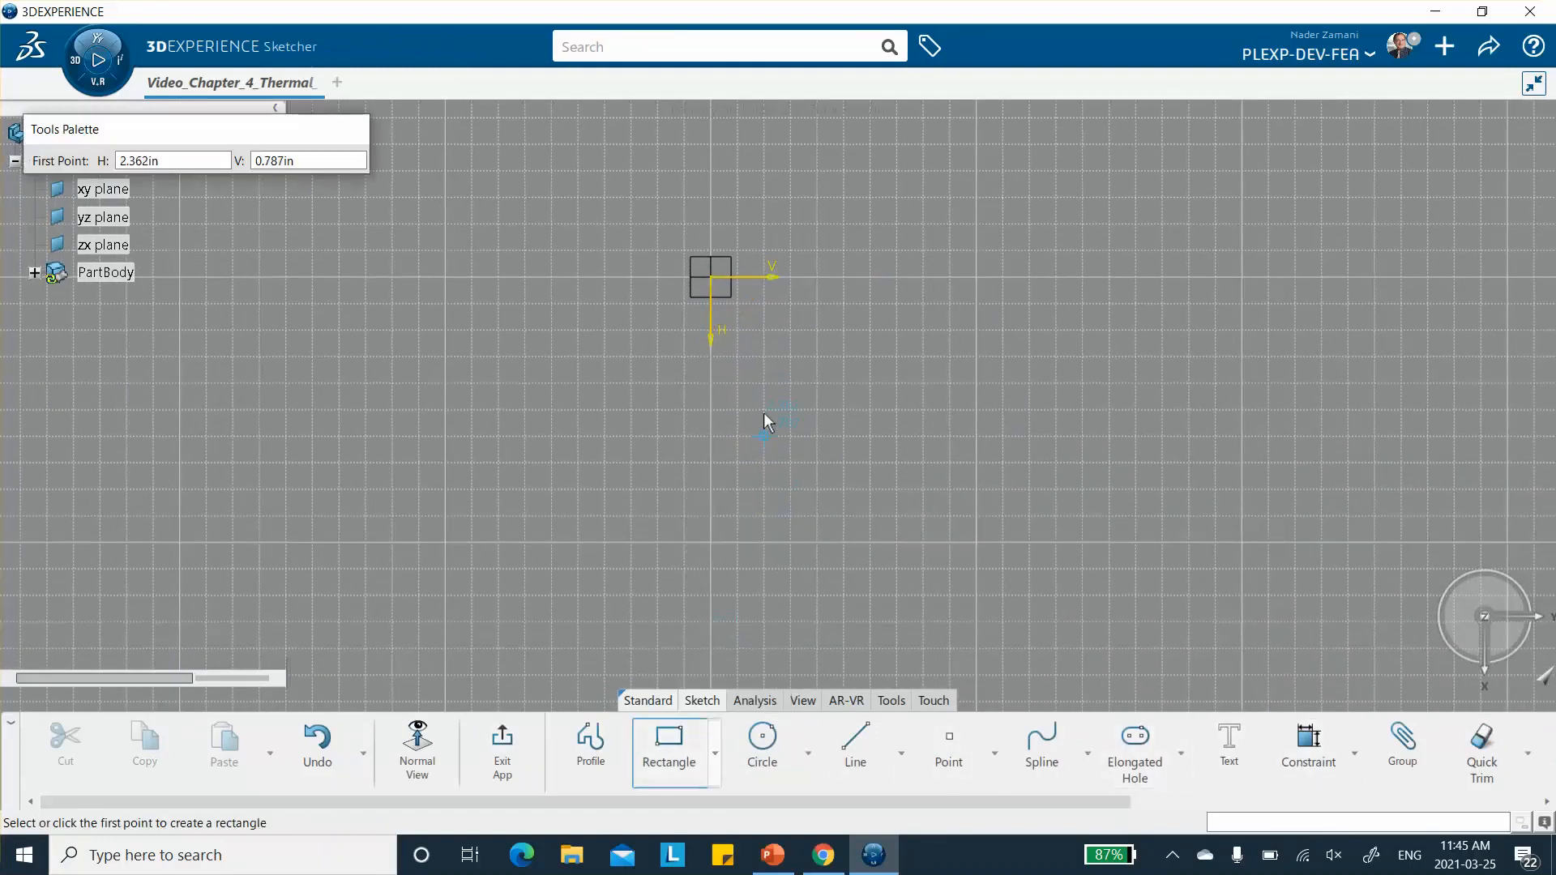
{"action": "left_click", "coordinate": [716, 279]}
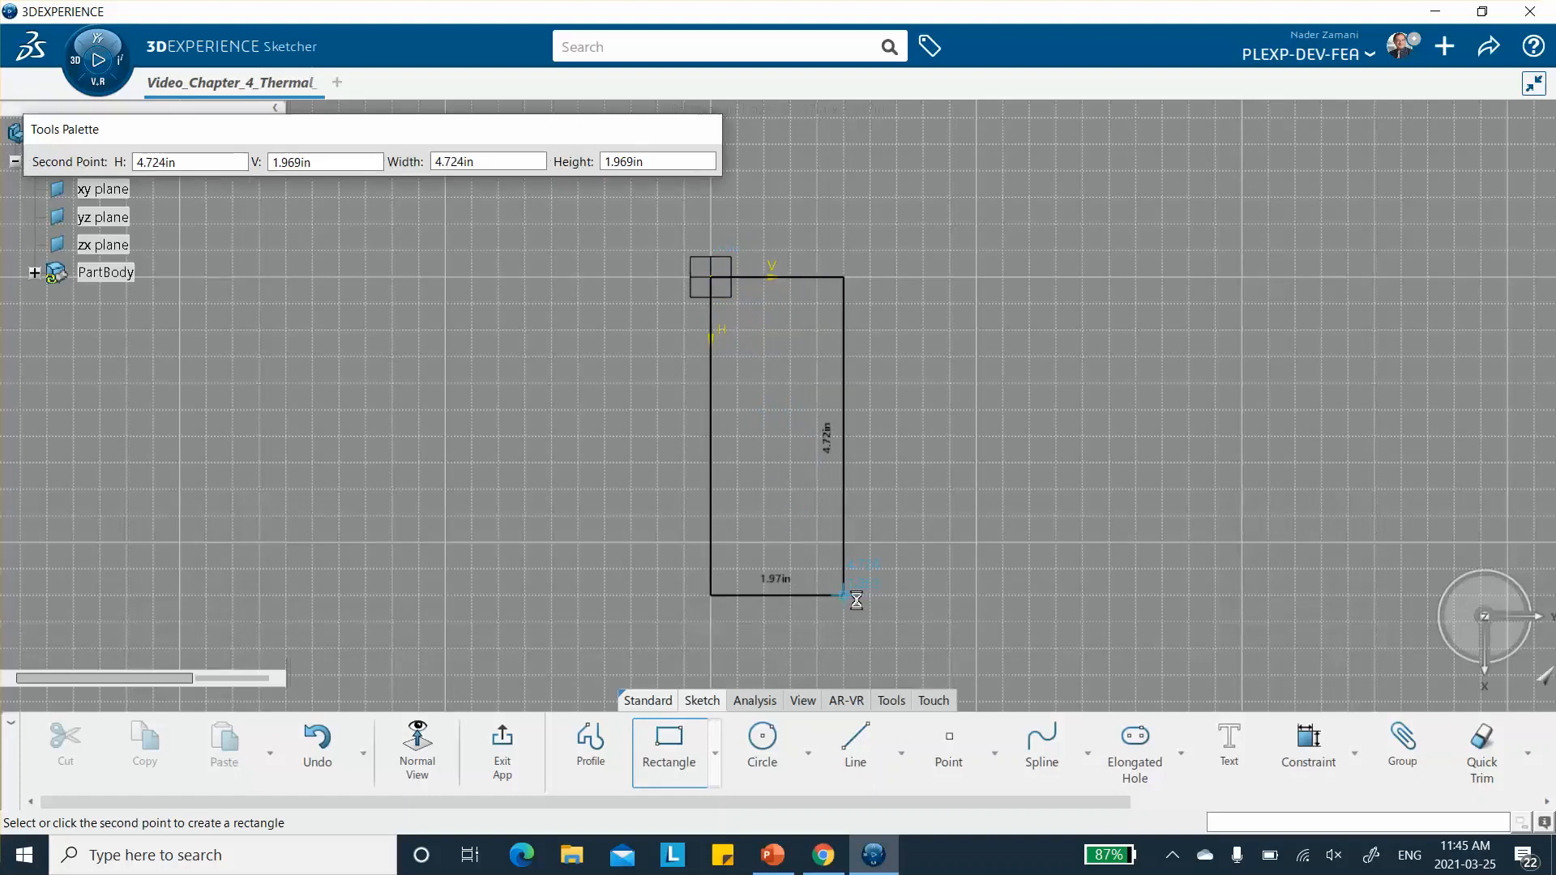
{"action": "left_click", "coordinate": [872, 597]}
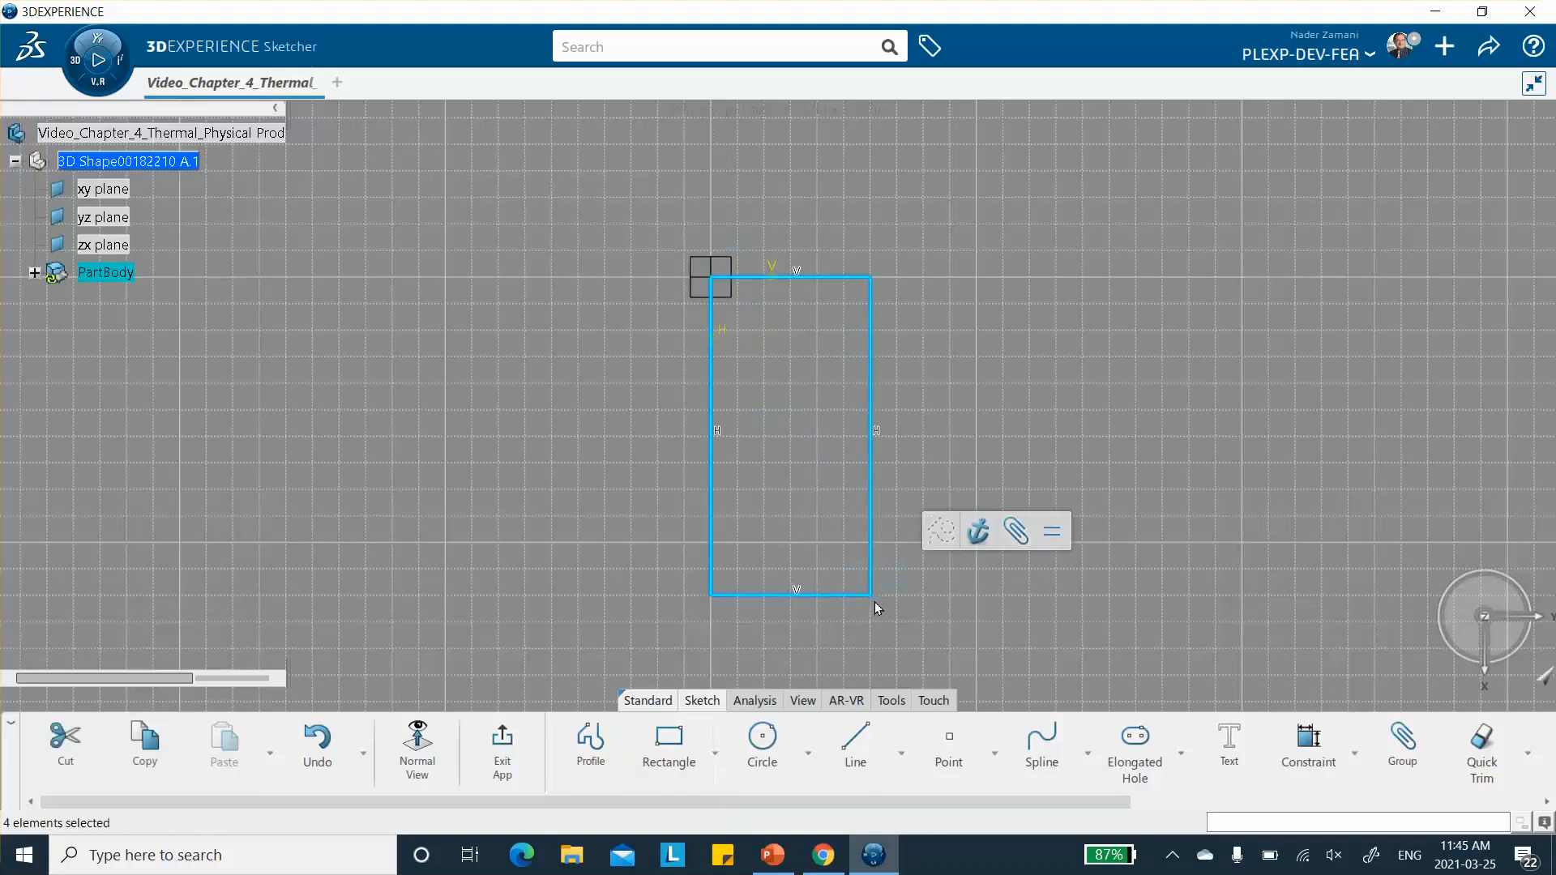
- Dimension the rectangle's long side and set it to 4 in
{"action": "left_click", "coordinate": [1320, 760]}
{"action": "left_click", "coordinate": [871, 381]}
{"action": "left_click", "coordinate": [930, 399]}
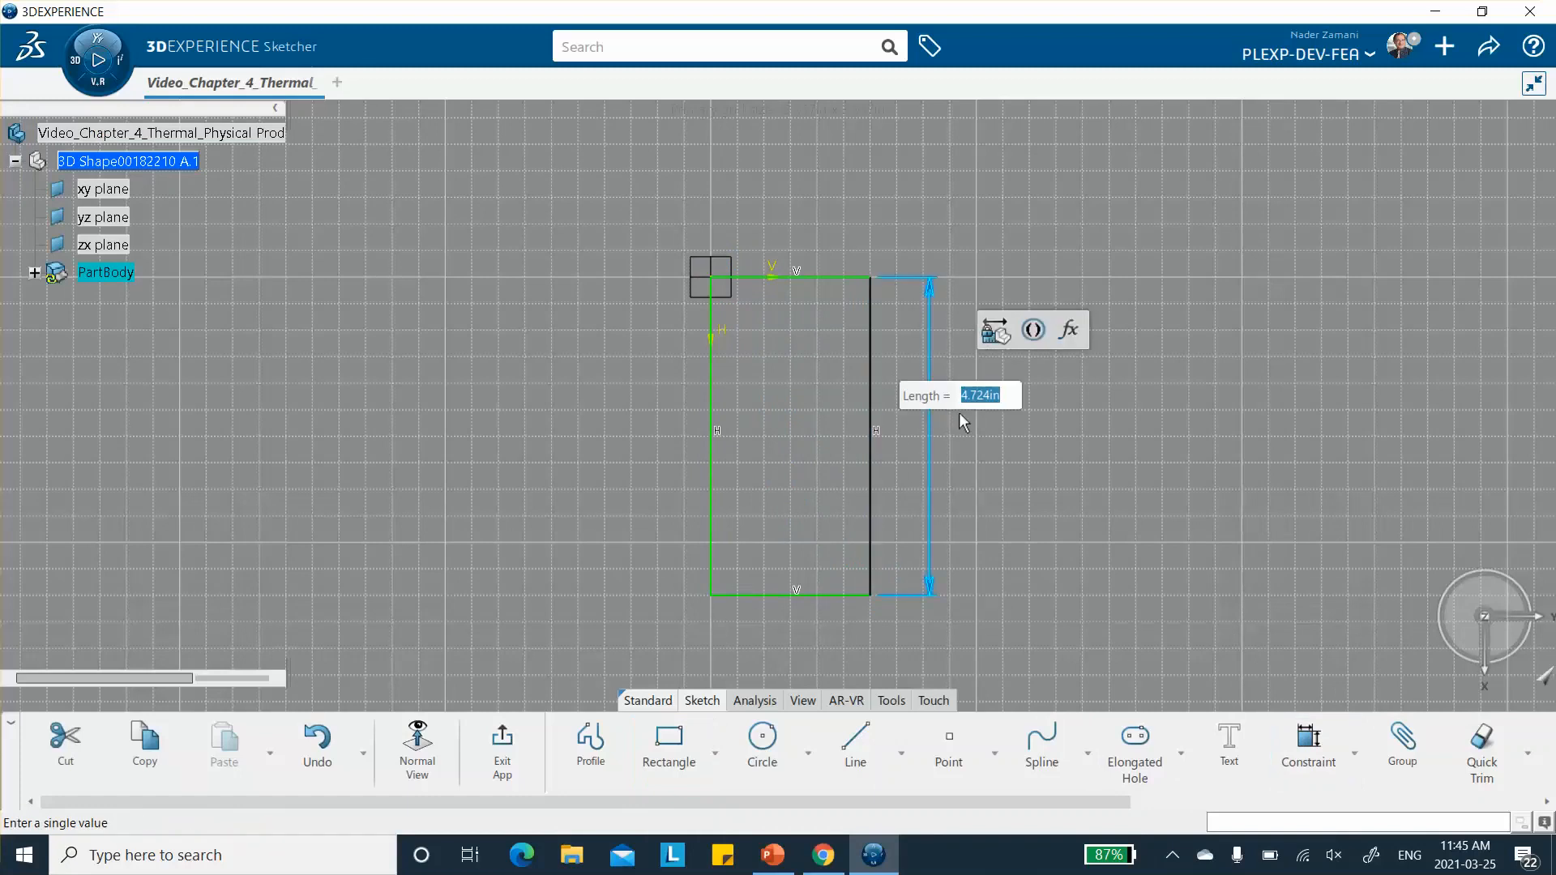
{"action": "type", "text": "4"}
{"action": "key", "text": "Return"}
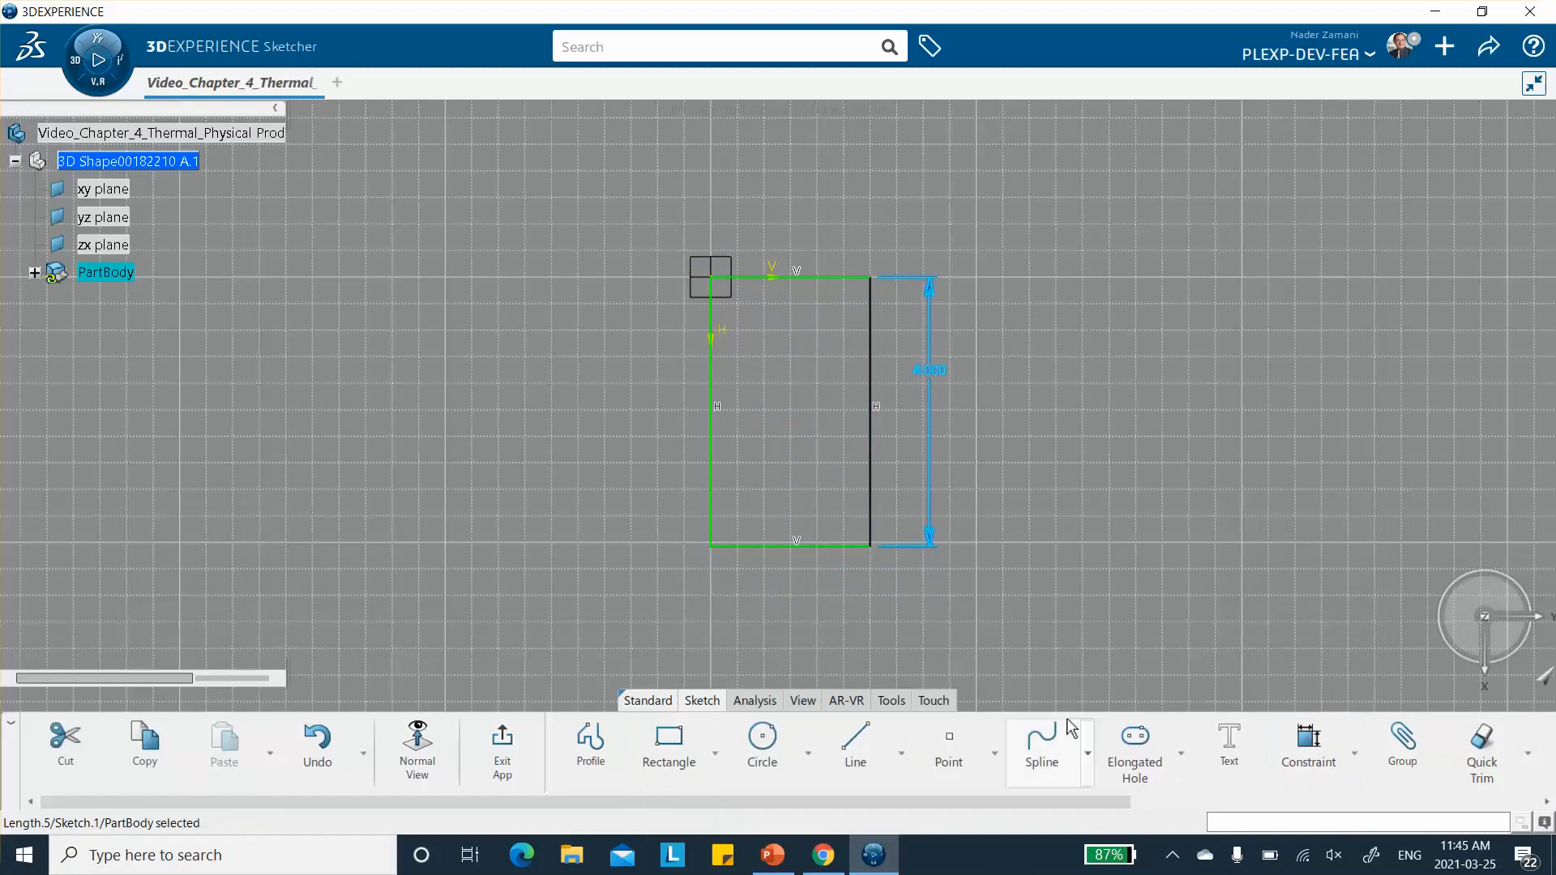
- Dimension the rectangle's short side, set it to 1 in and exit the sketch
{"action": "left_click", "coordinate": [1309, 742]}
{"action": "left_click", "coordinate": [792, 542]}
{"action": "left_click", "coordinate": [786, 583]}
{"action": "type", "text": "1"}
{"action": "key", "text": "Return"}
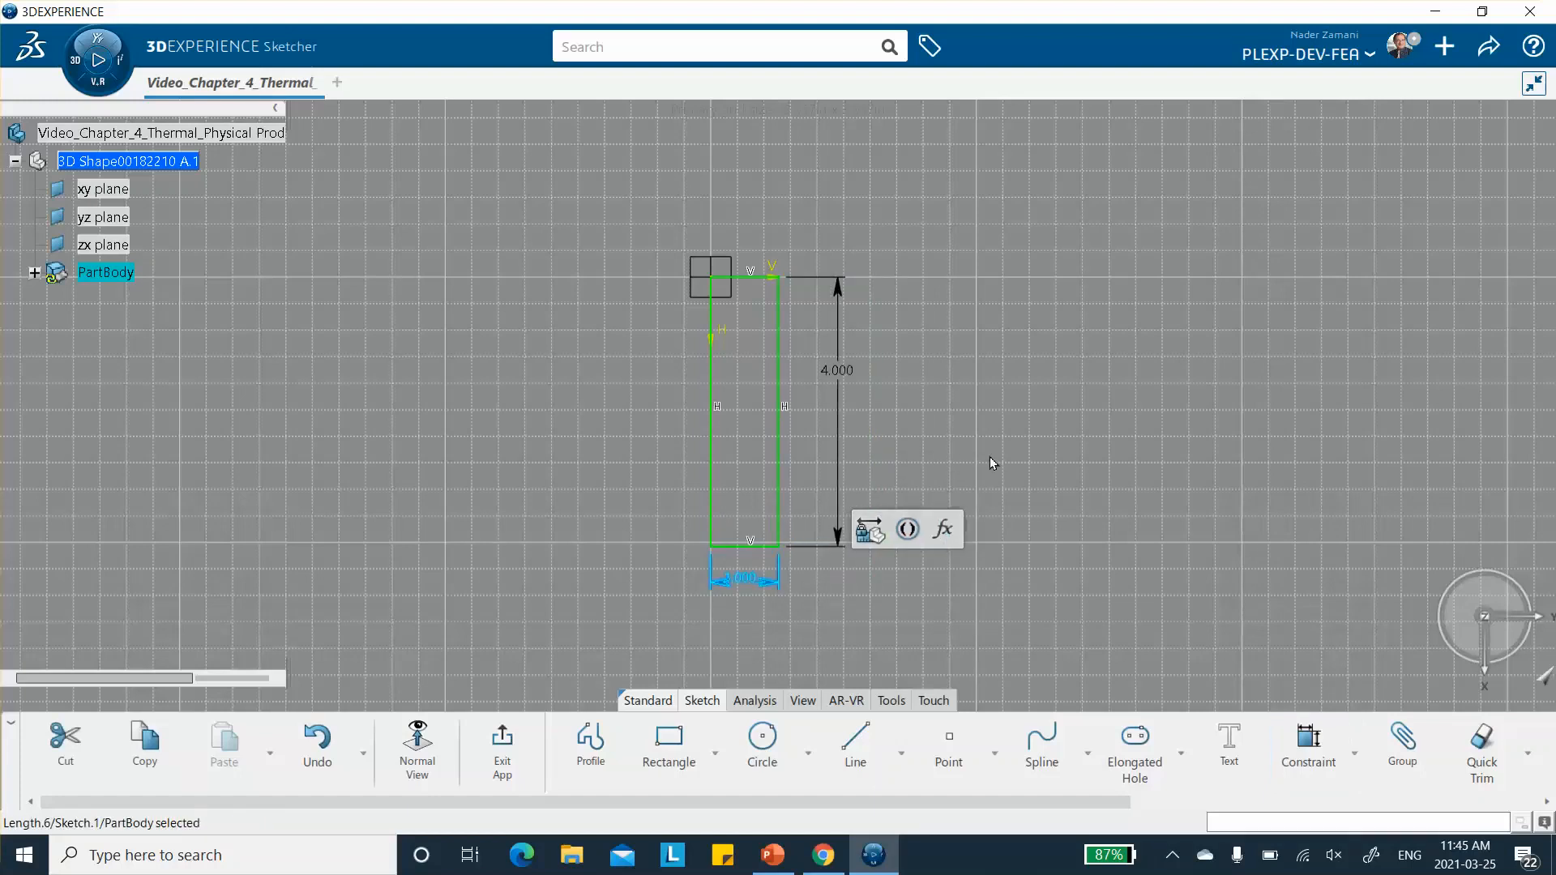
{"action": "left_click", "coordinate": [502, 723]}
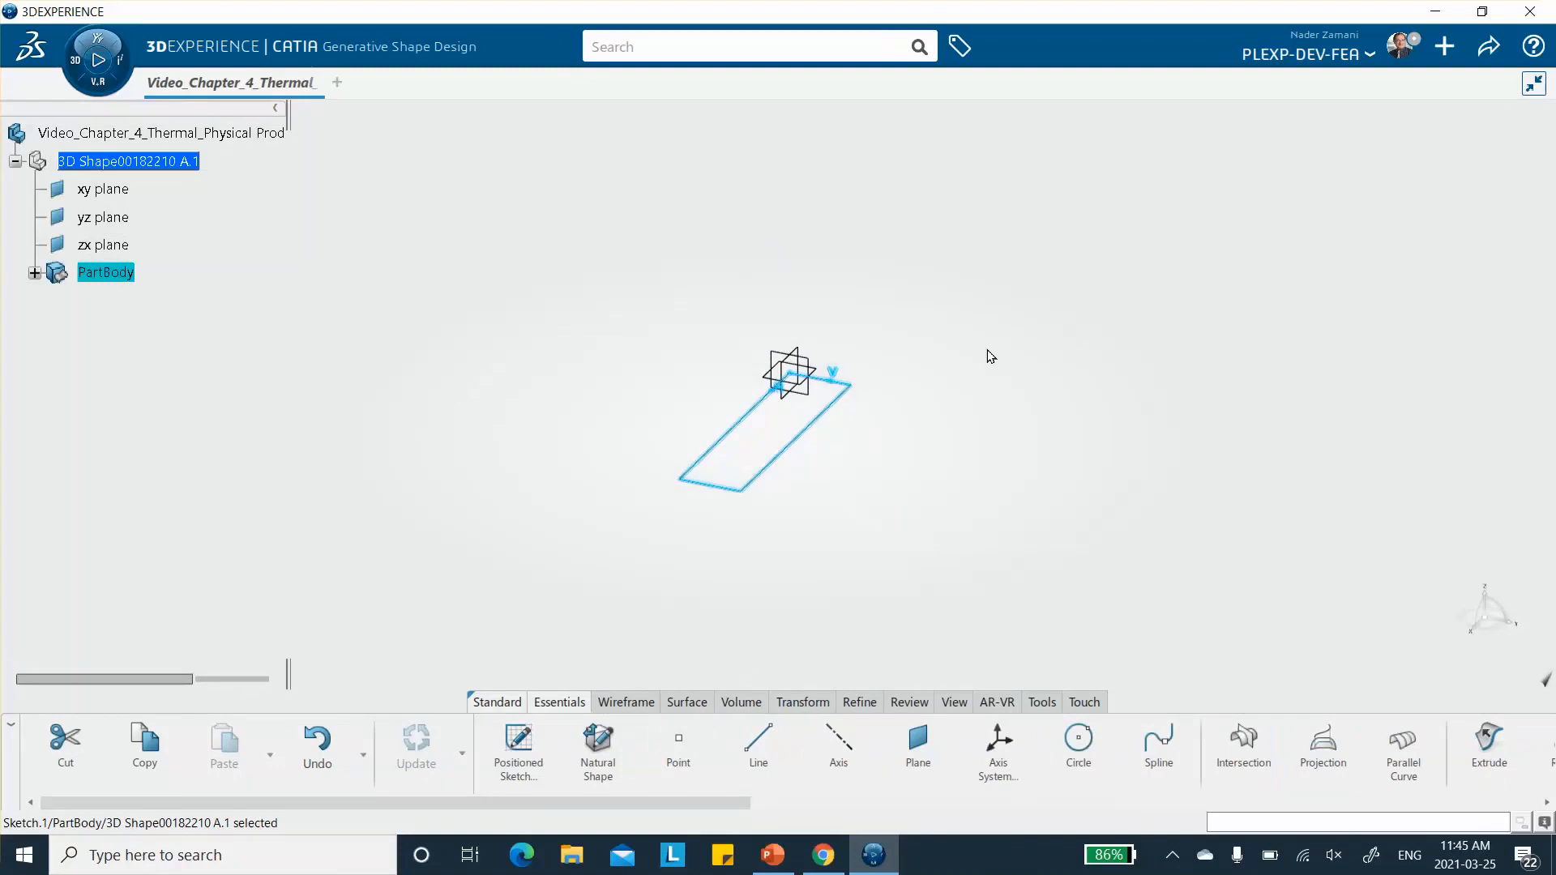
- Create a Fill surface bounded by the rectangle sketch and save the model locally
{"action": "left_click", "coordinate": [681, 702]}
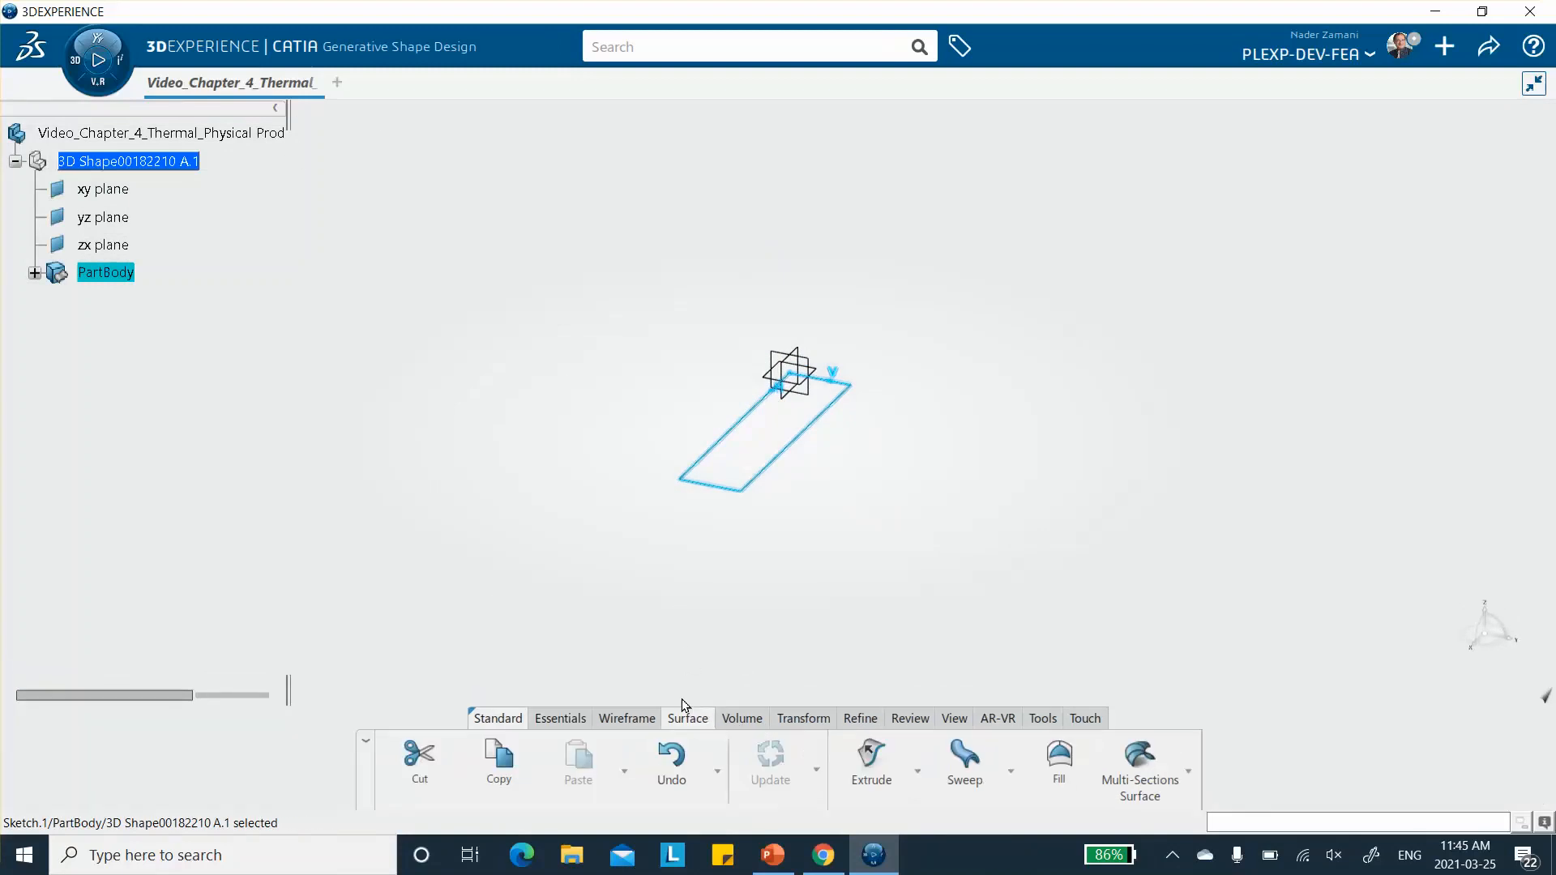
{"action": "left_click", "coordinate": [810, 441]}
{"action": "left_click", "coordinate": [1058, 762]}
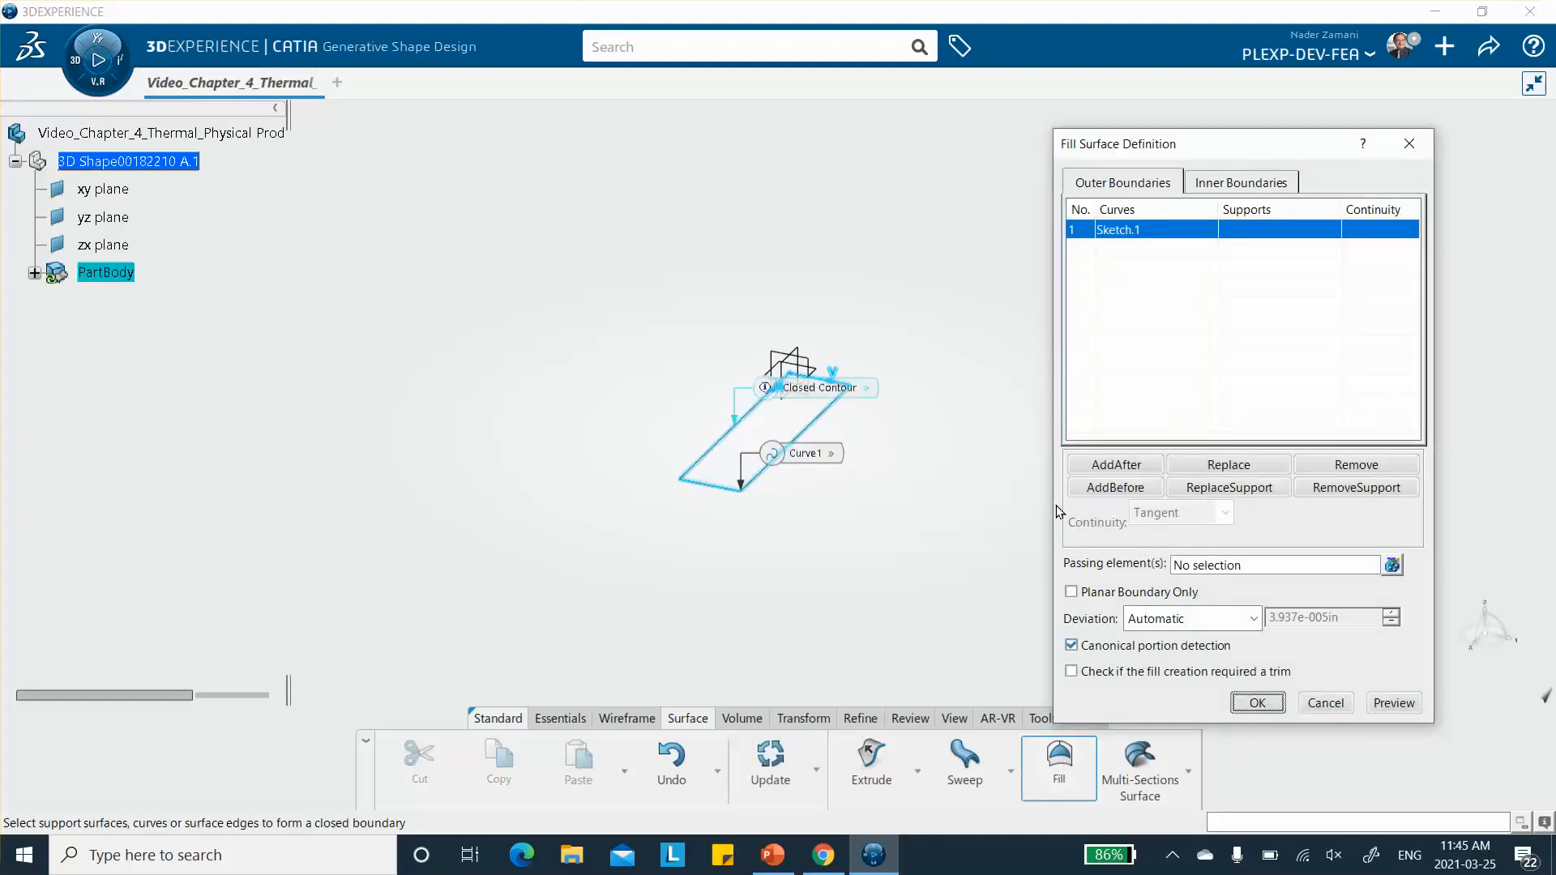
{"action": "left_click", "coordinate": [1257, 702]}
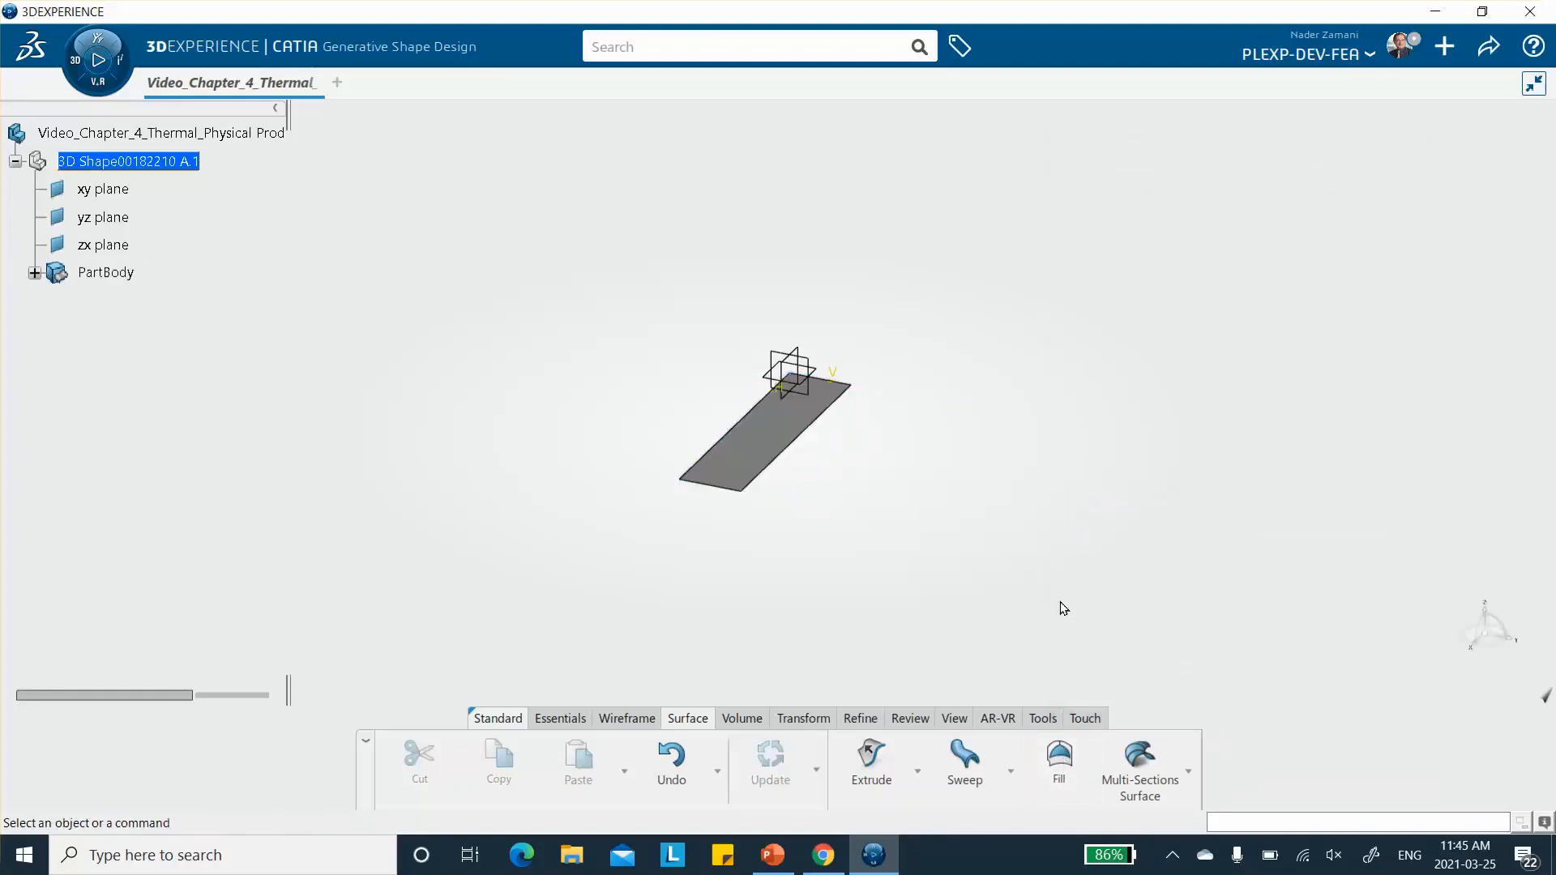
{"action": "middle_click_drag", "start_coordinate": [938, 444], "coordinate": [950, 342]}
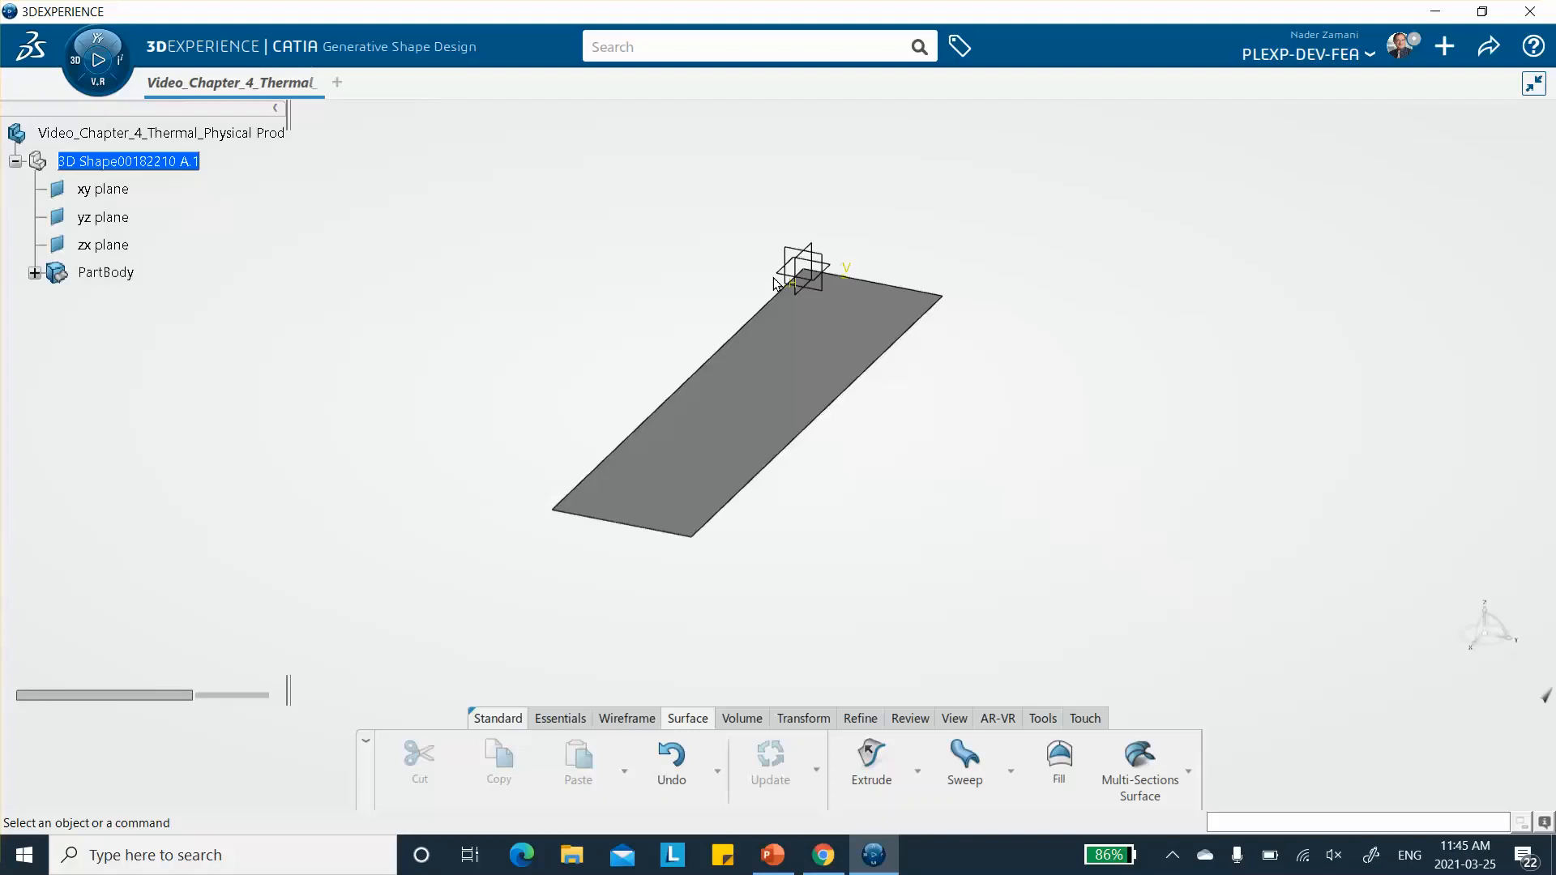
{"action": "key", "text": "ctrl+s"}
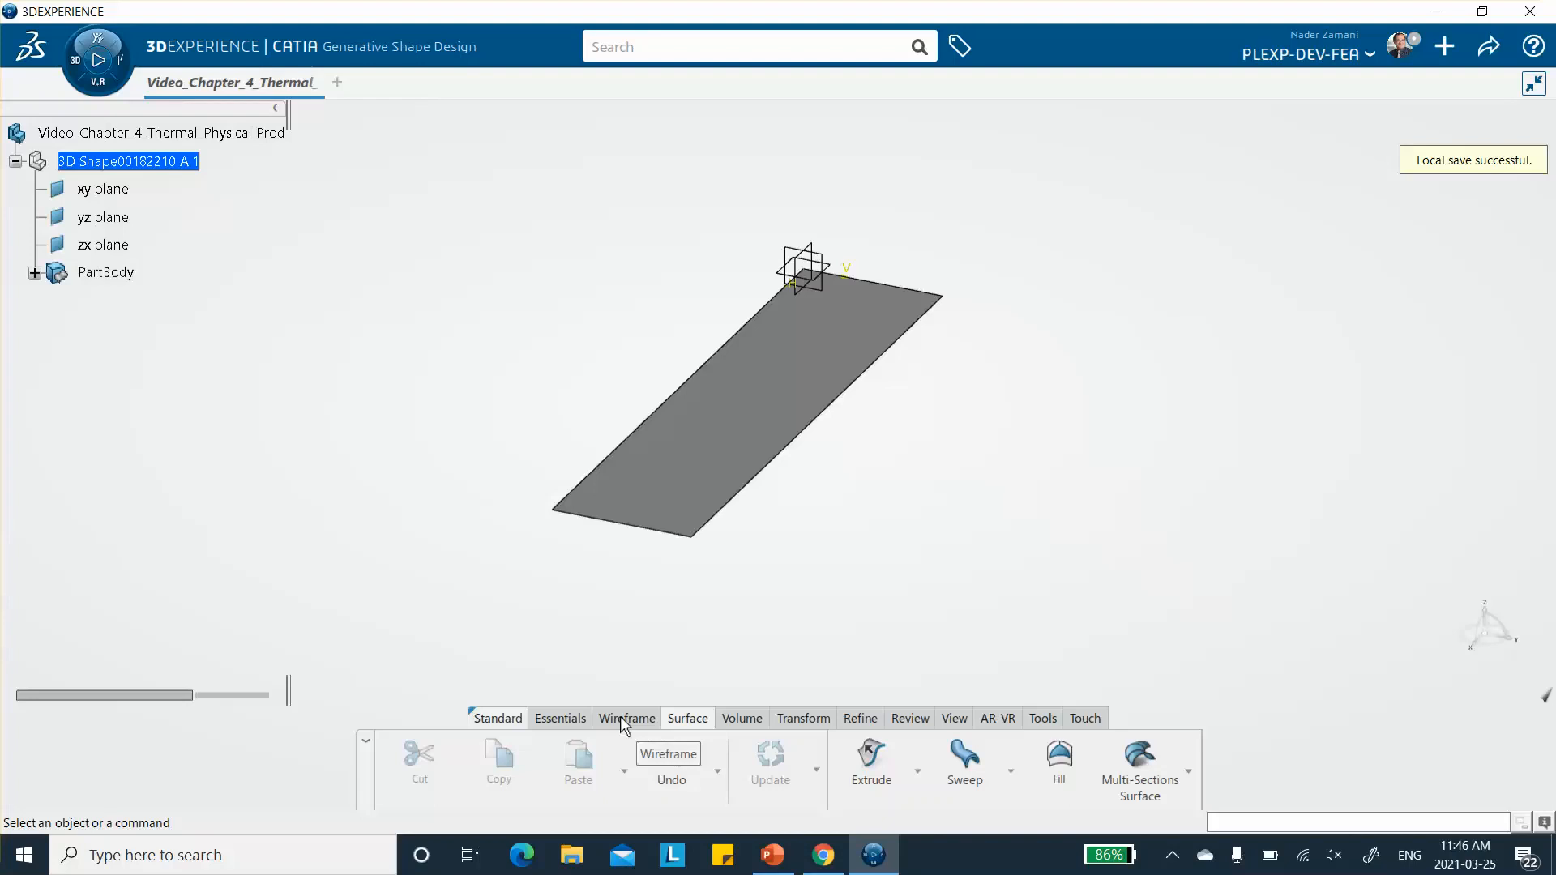
- Create a standard axis system with default origin and axes, not set as current, and save the model to the platform
{"action": "left_click", "coordinate": [561, 718]}
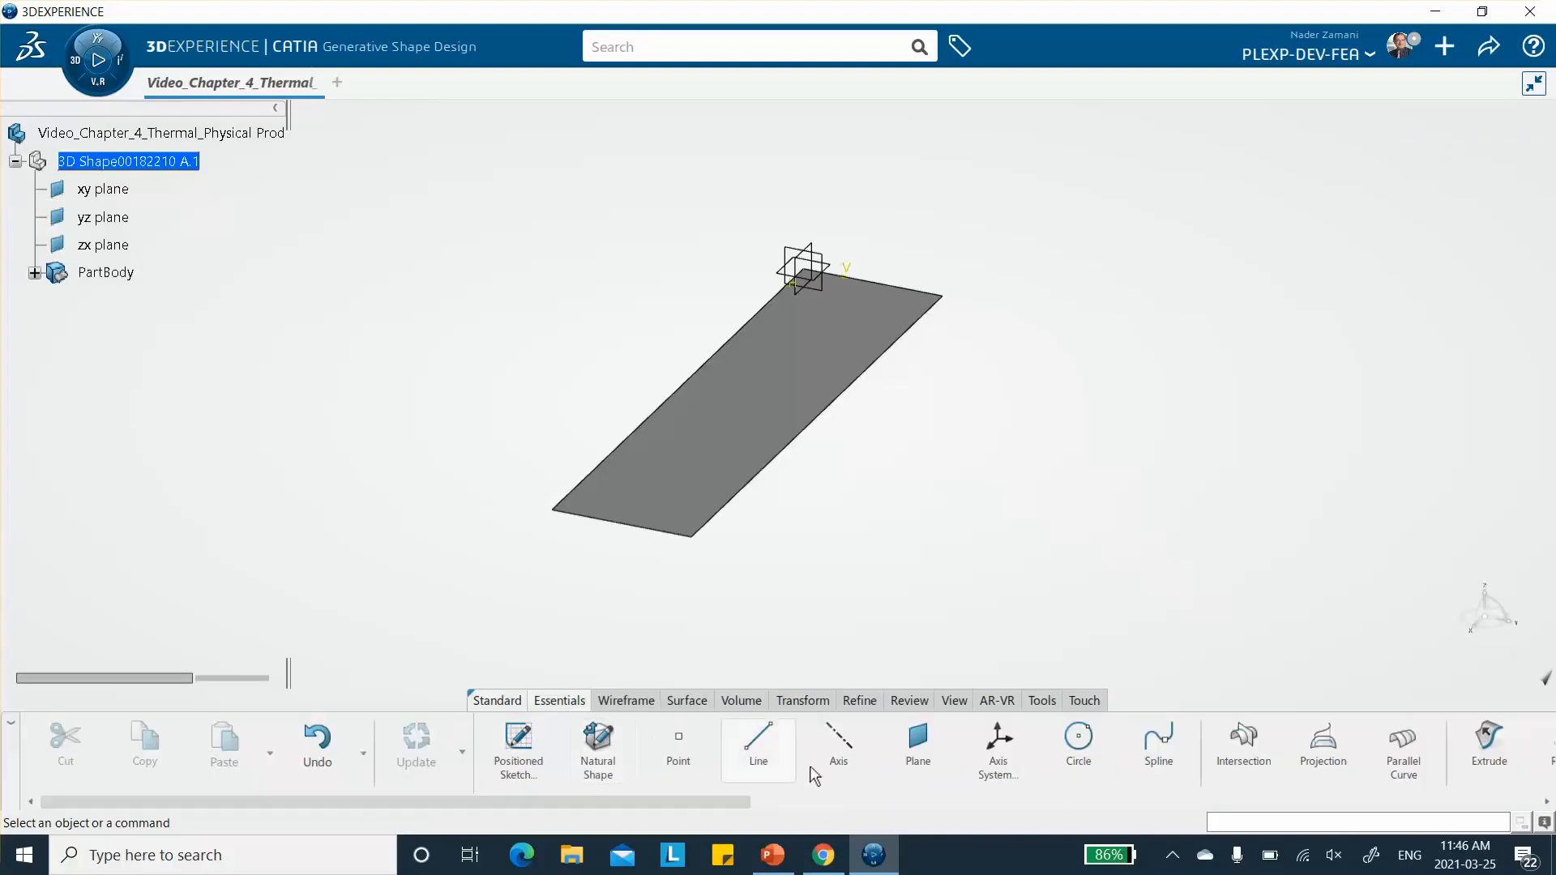
{"action": "left_click", "coordinate": [984, 752]}
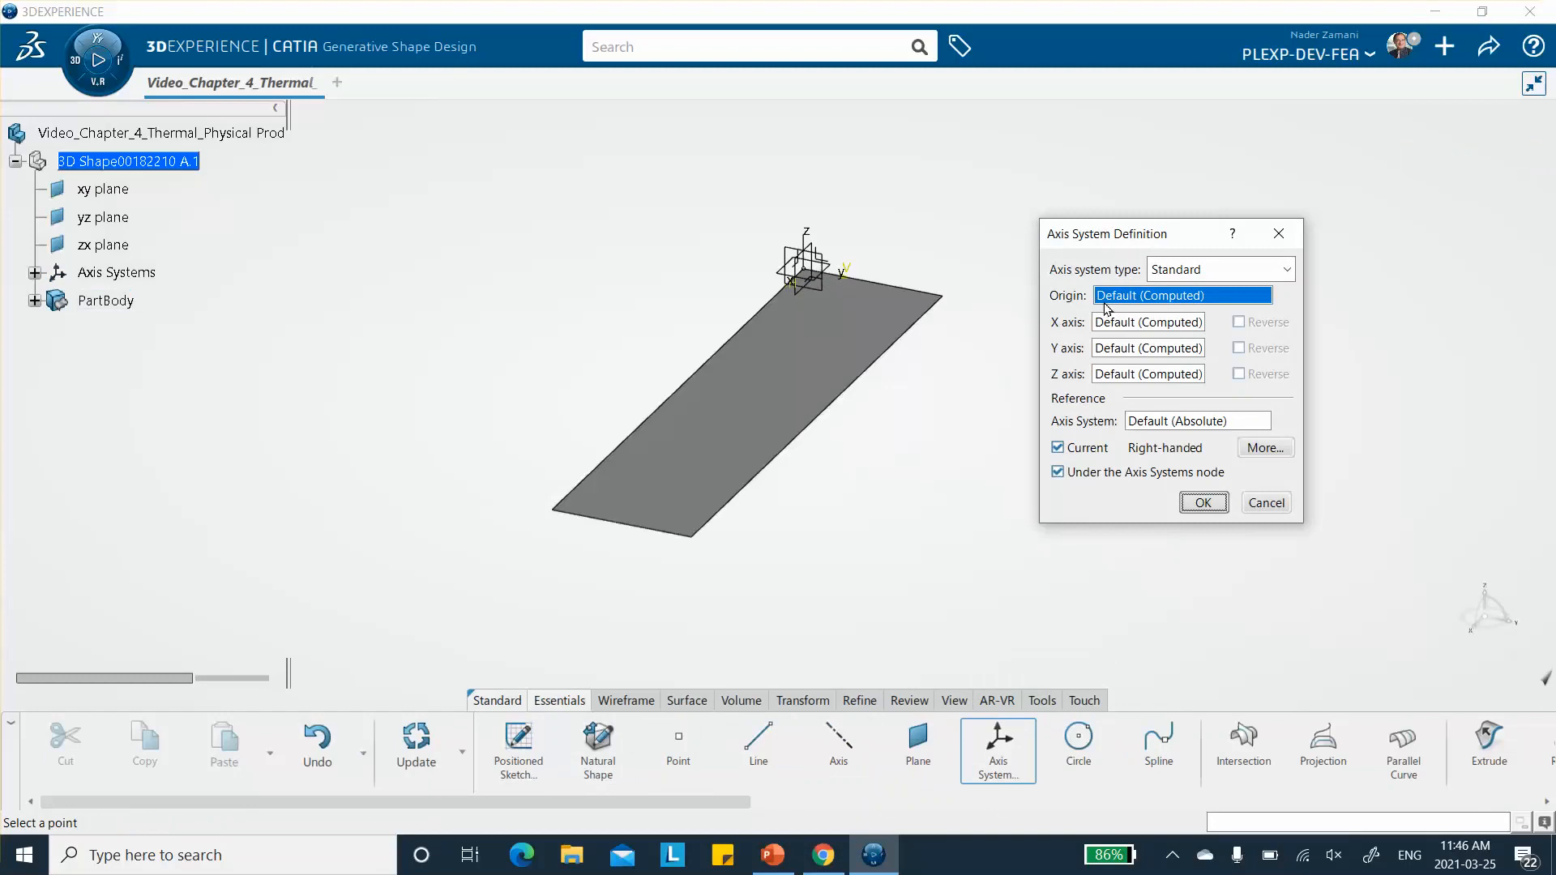
{"action": "right_click", "coordinate": [1149, 301]}
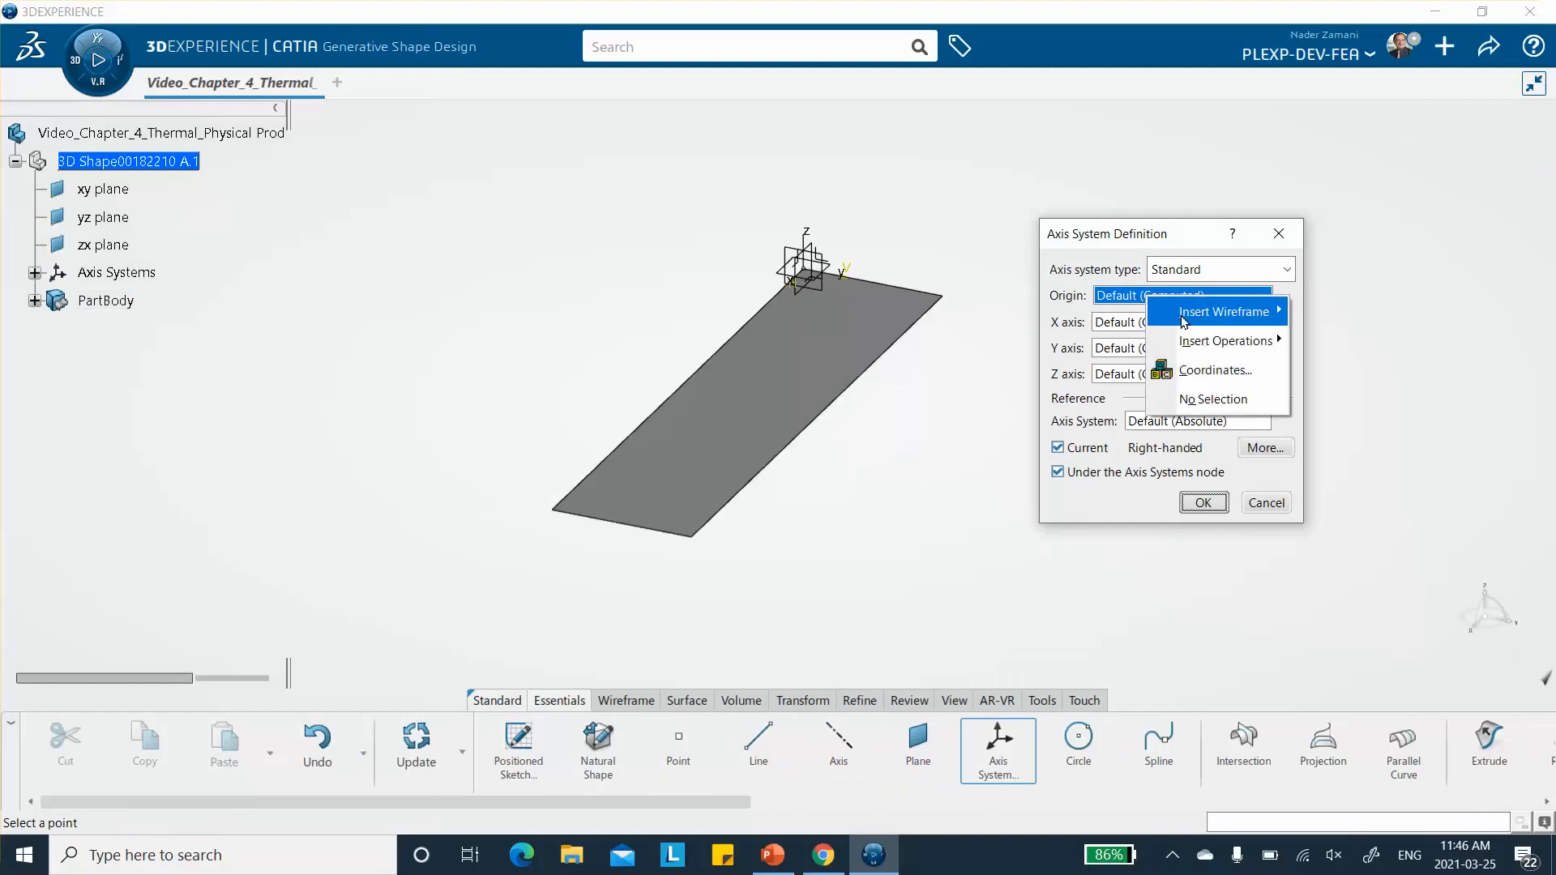
{"action": "mouse_move", "coordinate": [1185, 318]}
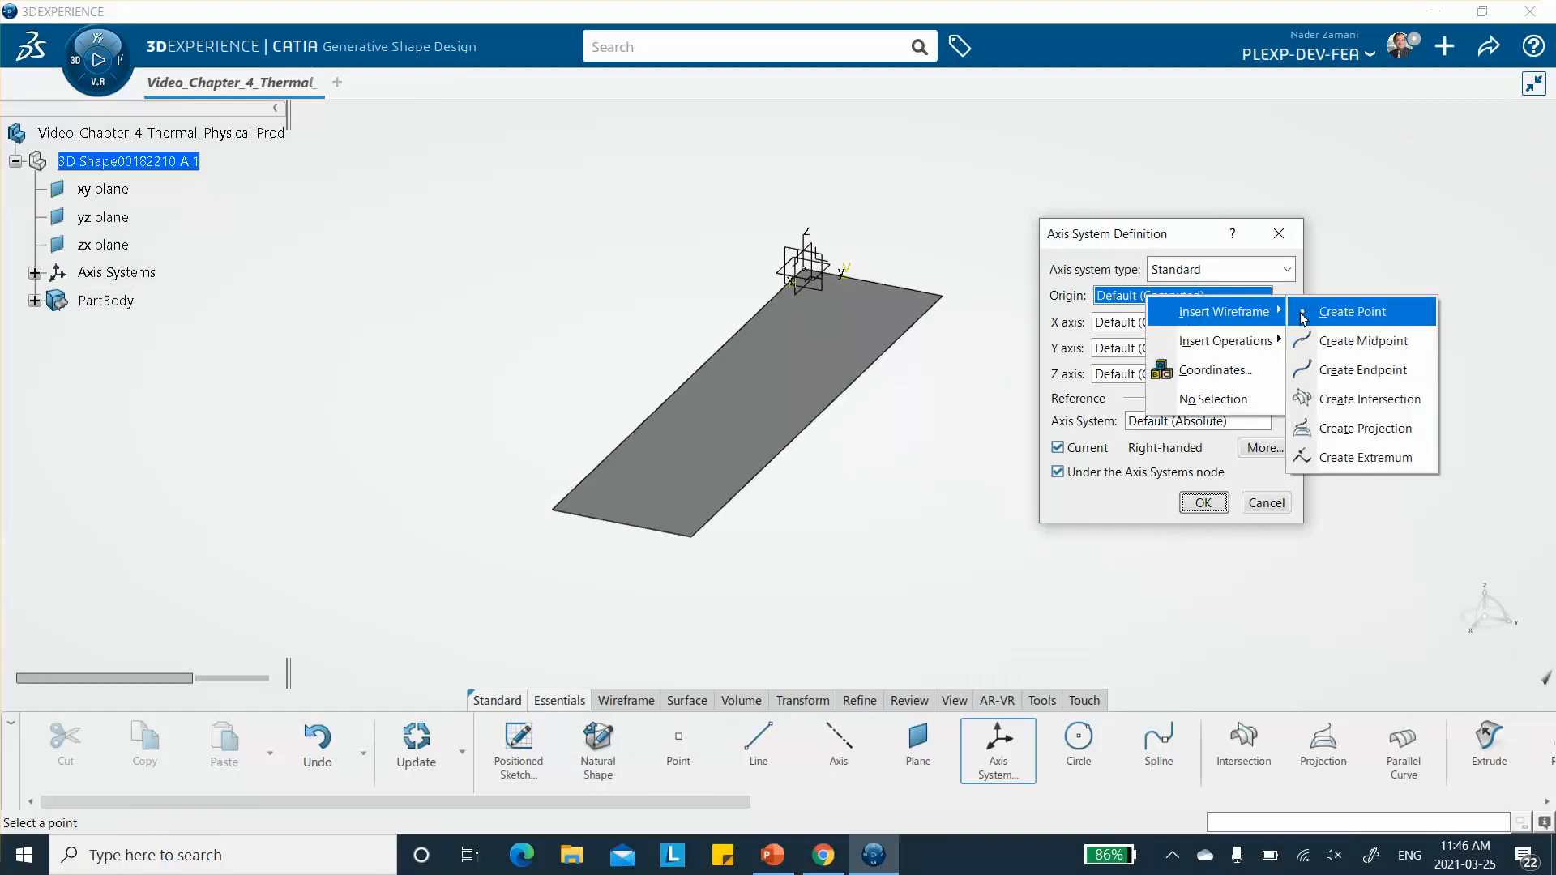
{"action": "left_click", "coordinate": [942, 168]}
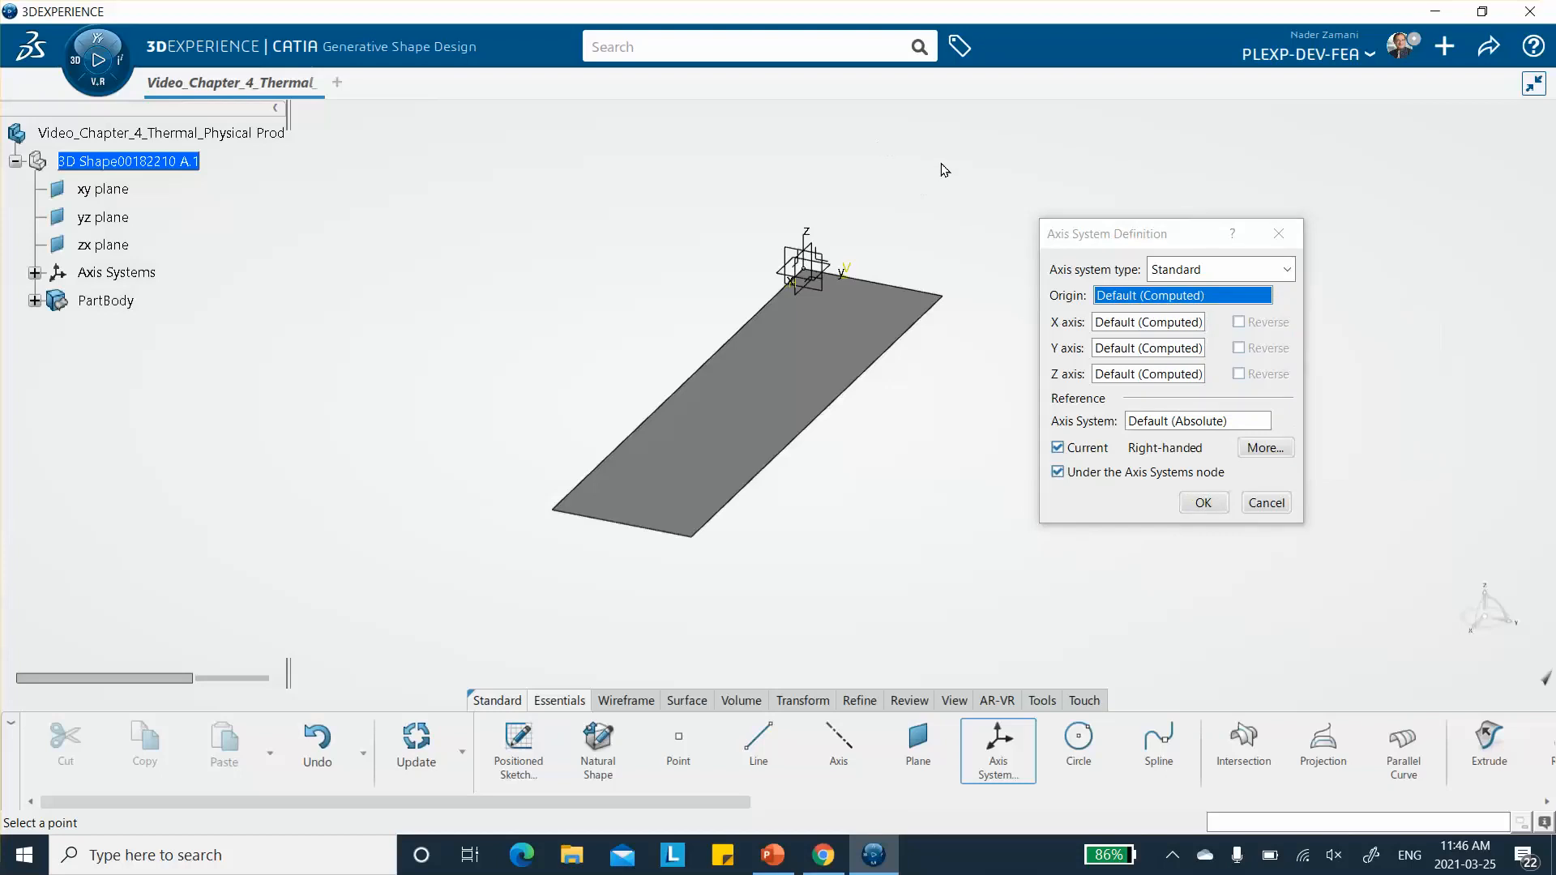
{"action": "left_click", "coordinate": [1058, 447]}
{"action": "left_click", "coordinate": [1205, 504]}
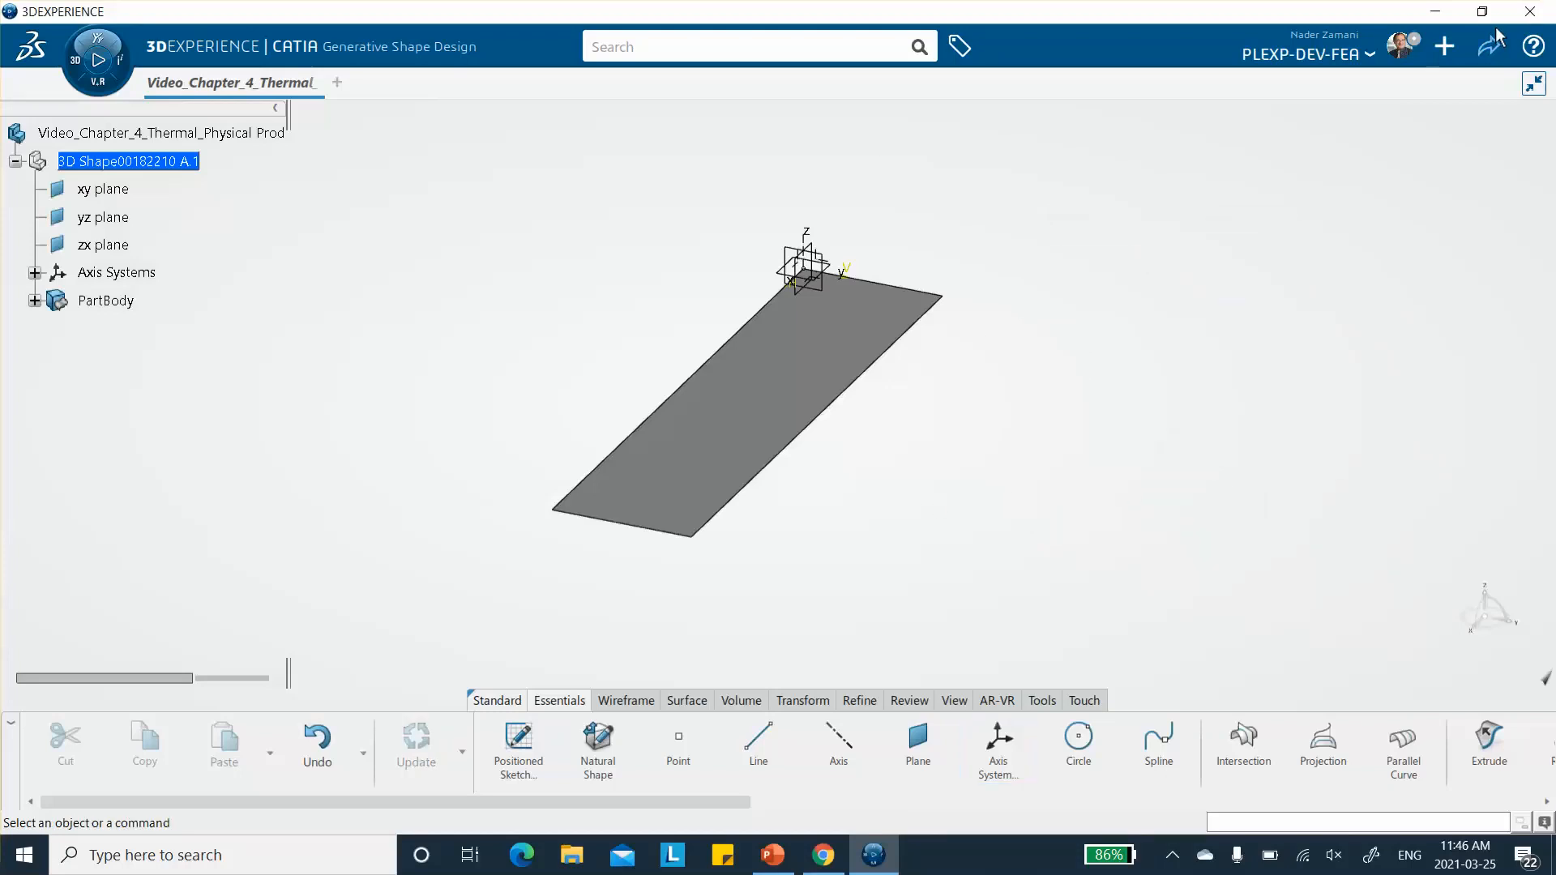
{"action": "left_click", "coordinate": [1485, 49]}
{"action": "left_click", "coordinate": [1406, 89]}
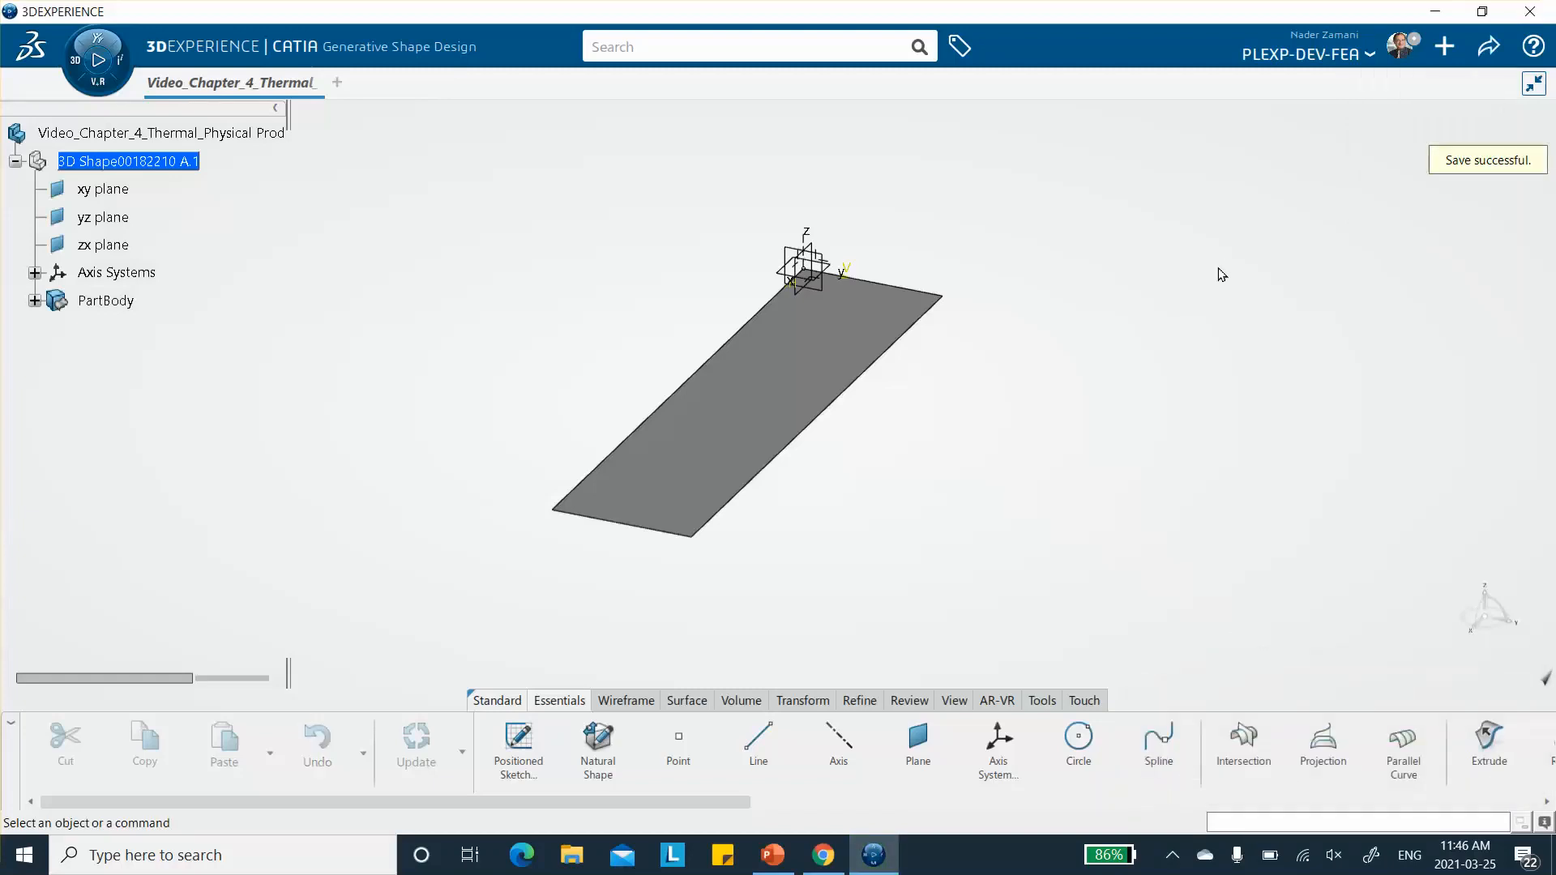
- Create a core material titled Video_chapter_4_Thermal with the Composite and Simulation domains
{"action": "left_click", "coordinate": [1046, 702]}
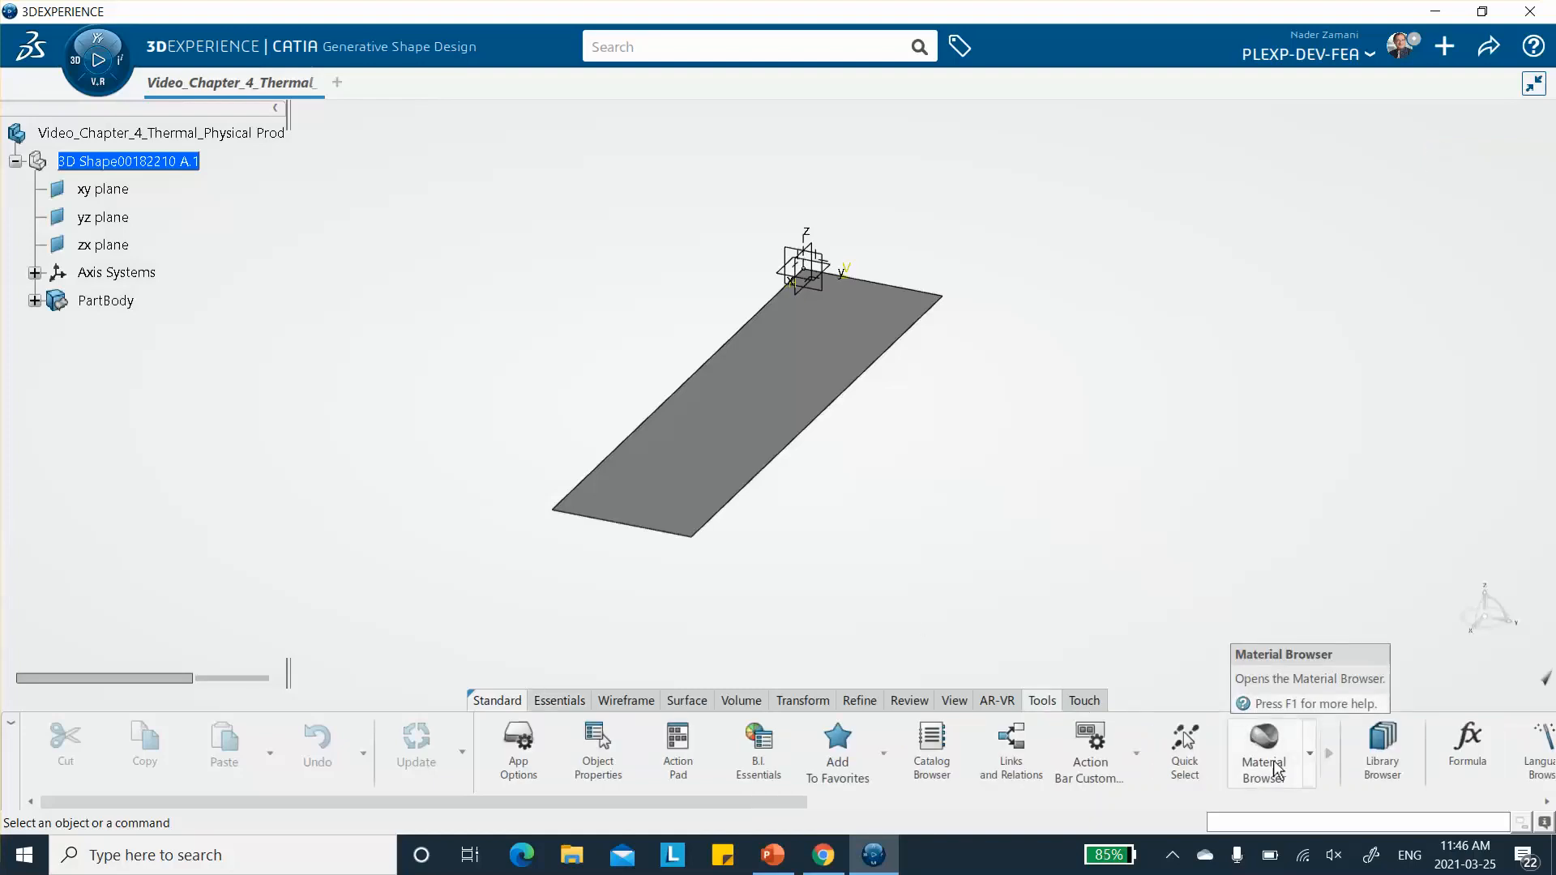
{"action": "left_click", "coordinate": [1310, 758]}
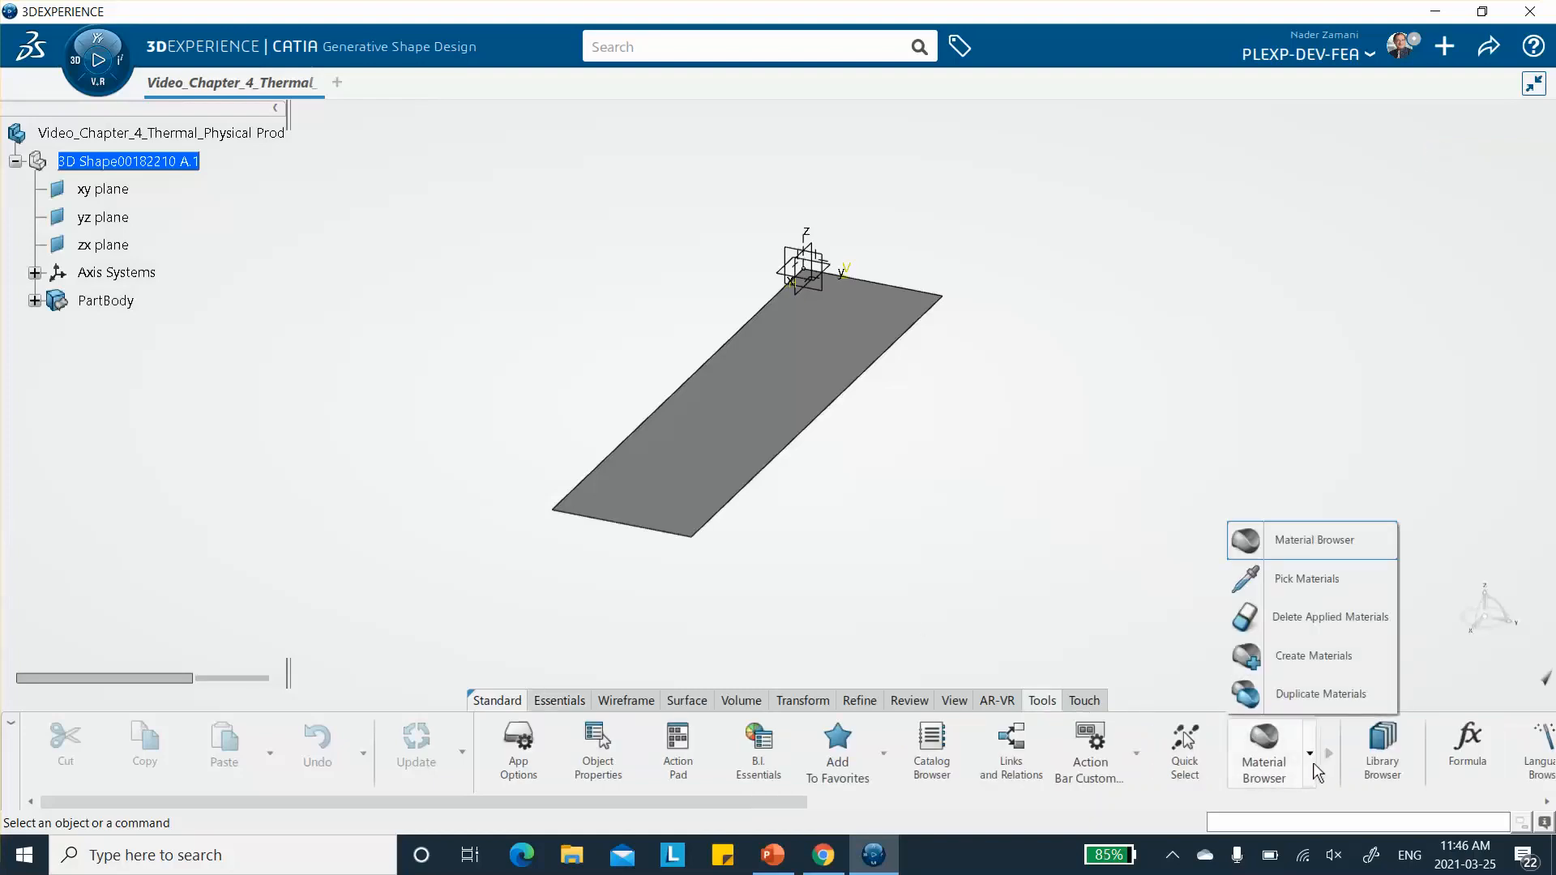
{"action": "left_click", "coordinate": [1303, 656]}
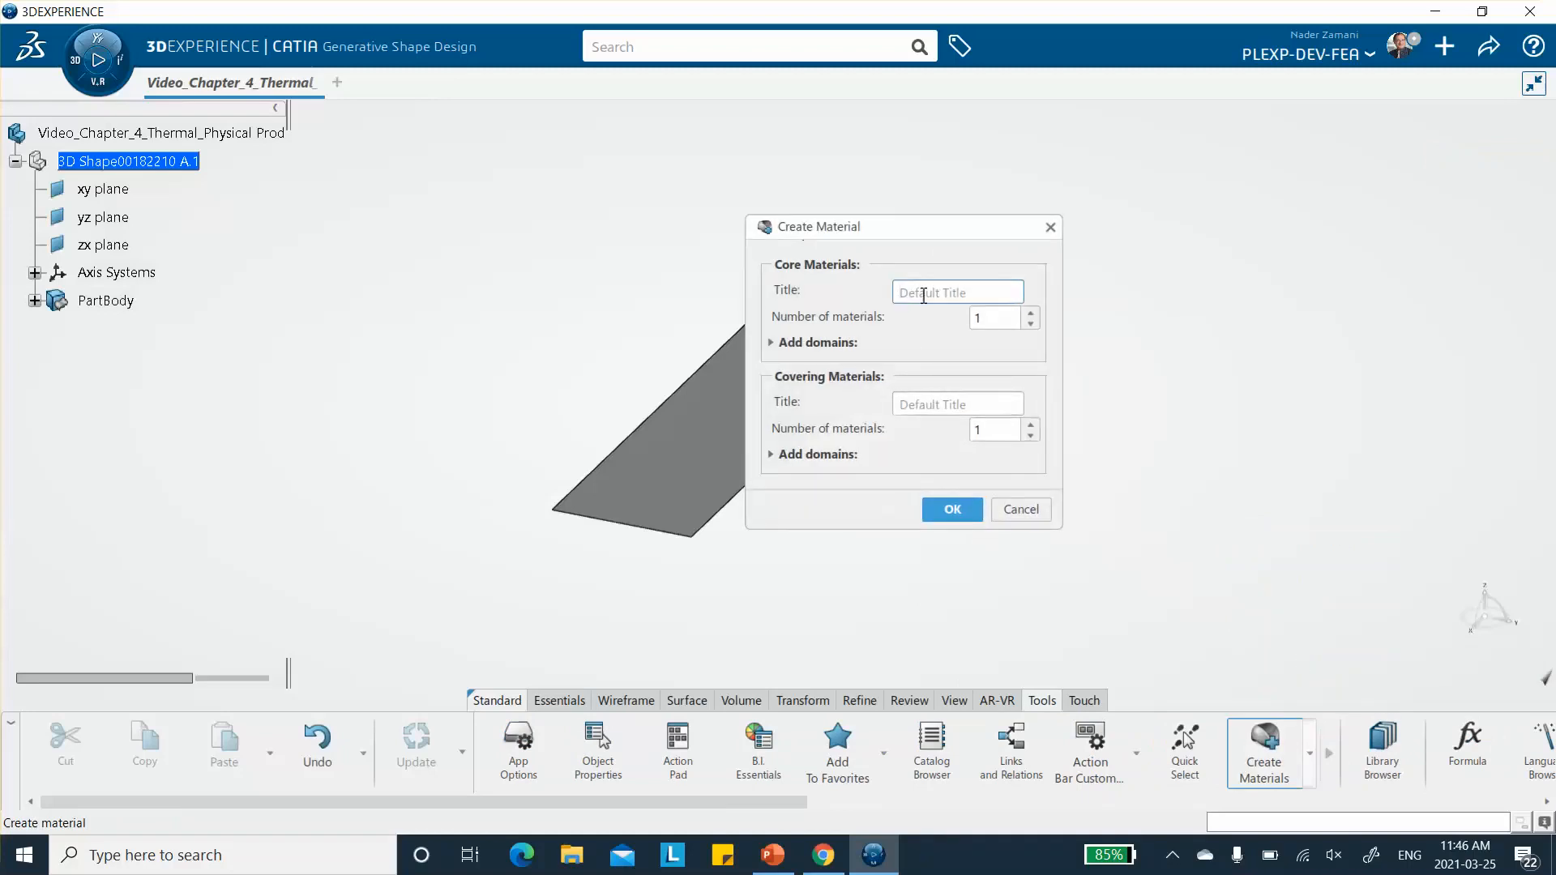
{"action": "type", "text": "V"}
{"action": "type", "text": "ide"}
{"action": "type", "text": "o_chap"}
{"action": "type", "text": "ter_4"}
{"action": "type", "text": "_Thermal"}
{"action": "left_click", "coordinate": [771, 344]}
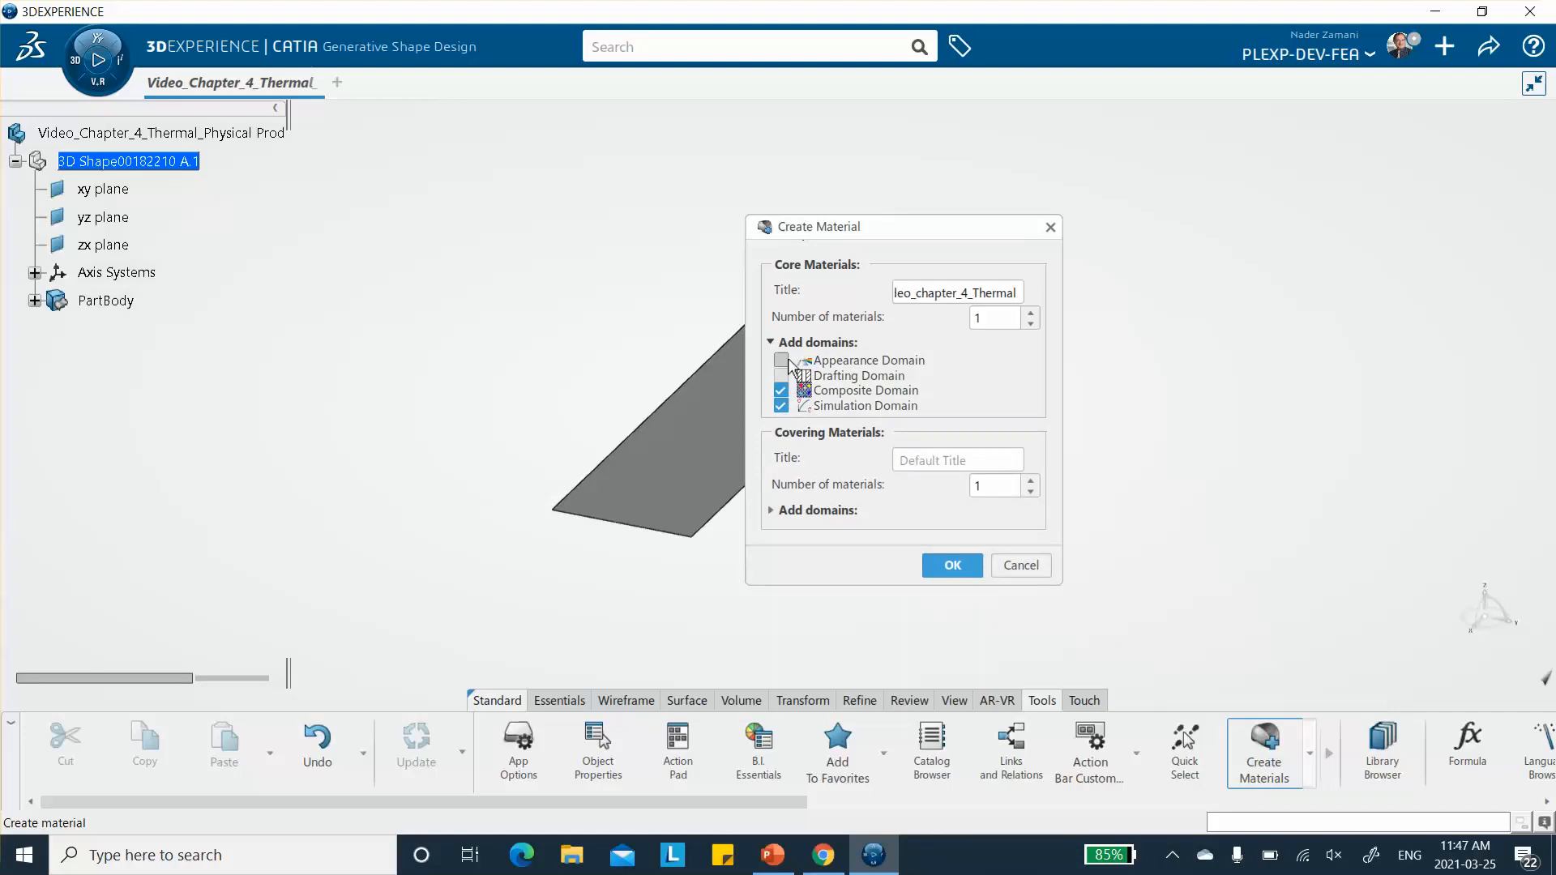
{"action": "left_click", "coordinate": [951, 565]}
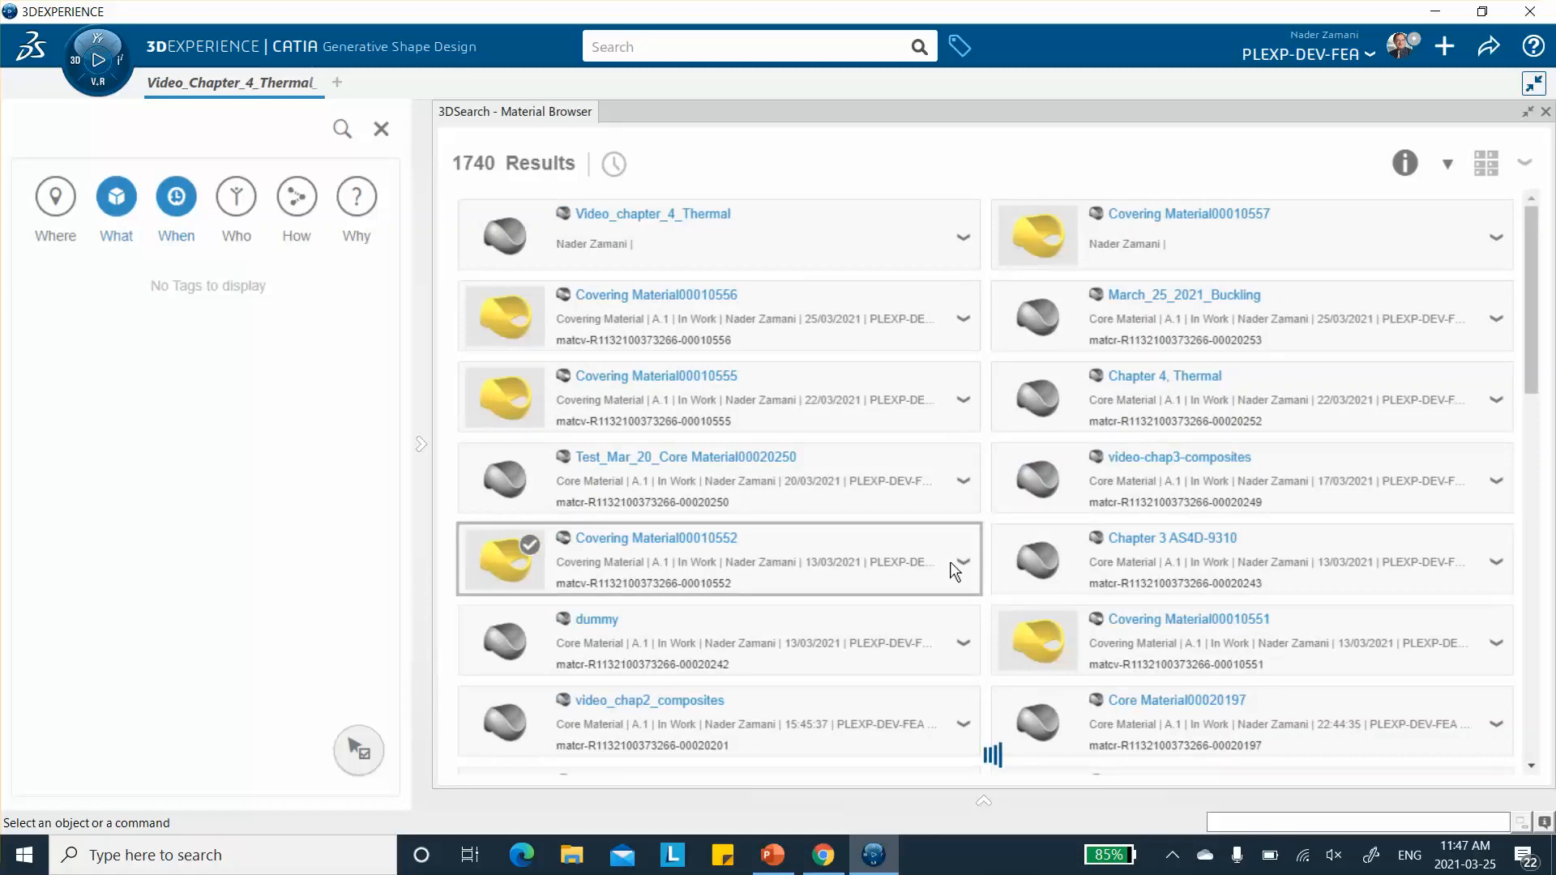
- Open the Composite domain parameters of the Video_chapter_4_Thermal core material
{"action": "left_click", "coordinate": [955, 571]}
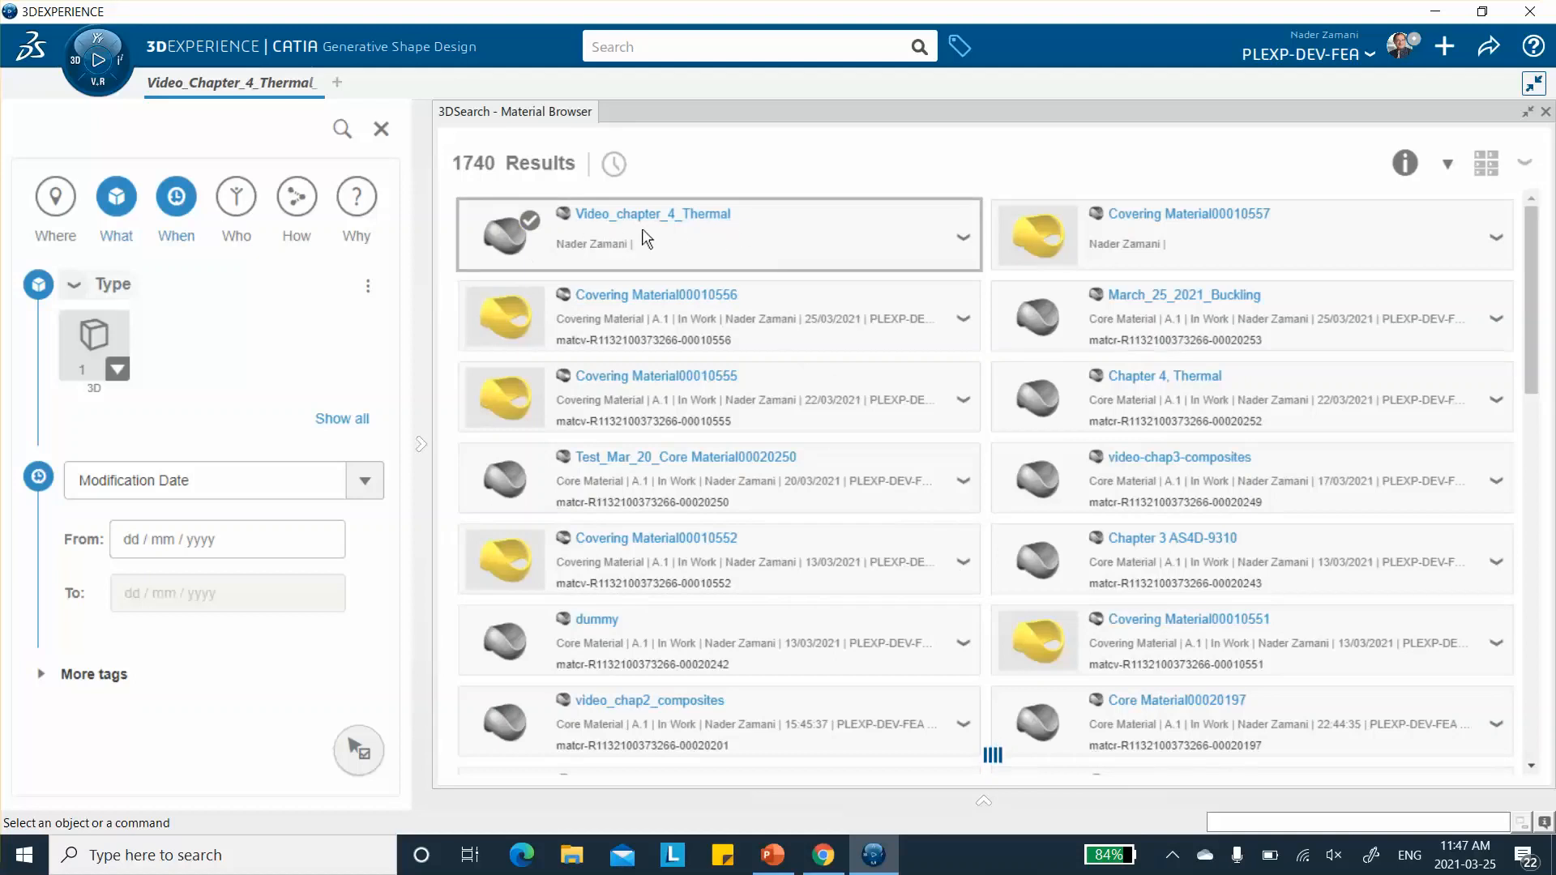
{"action": "right_click", "coordinate": [757, 235]}
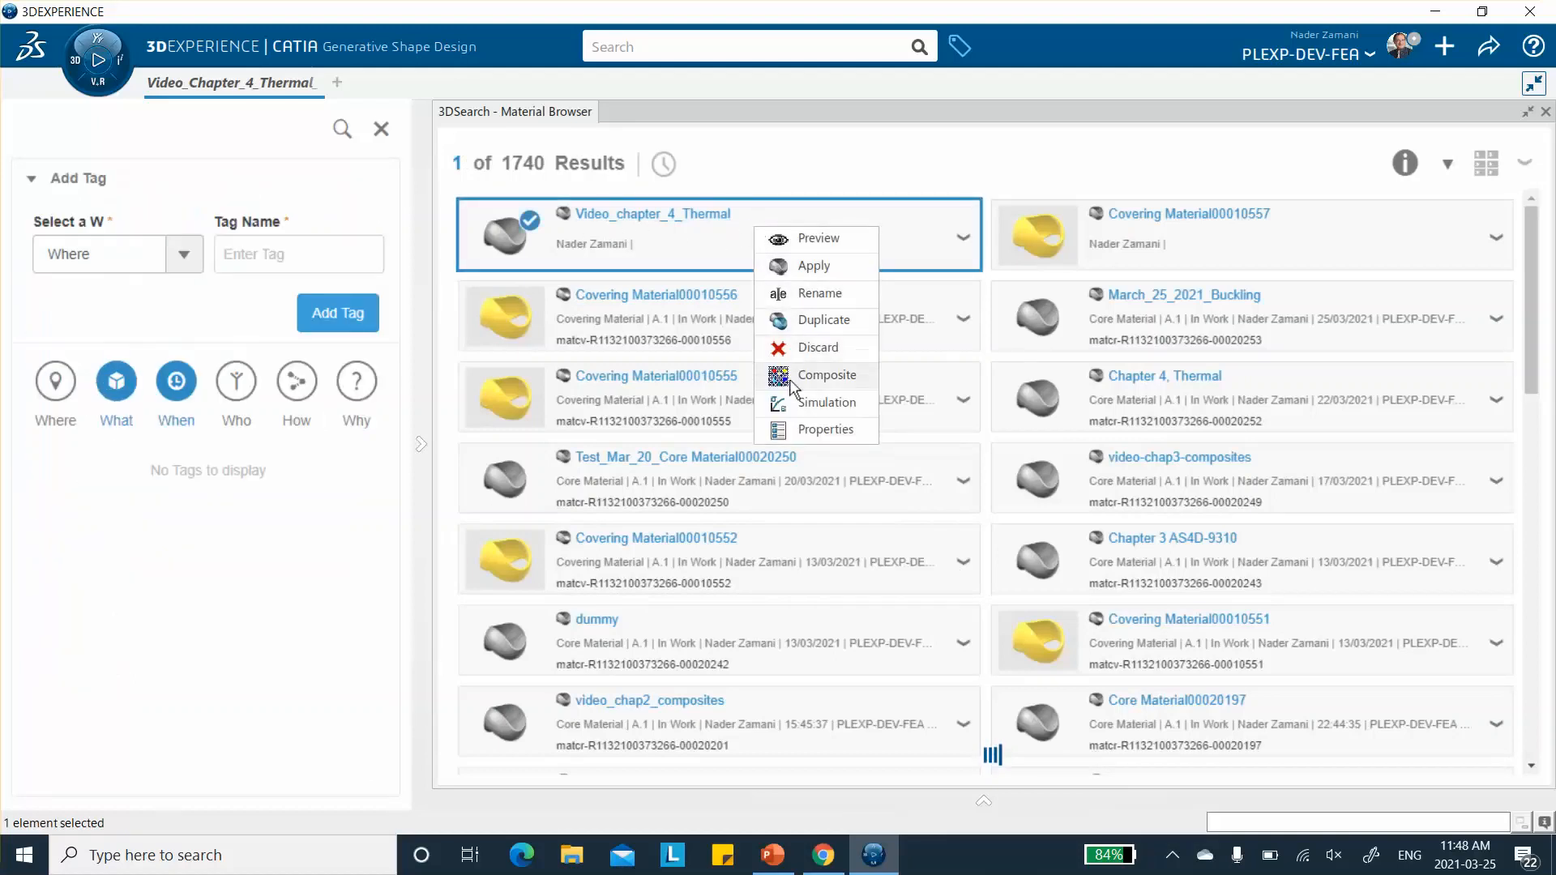
{"action": "left_click", "coordinate": [1031, 147]}
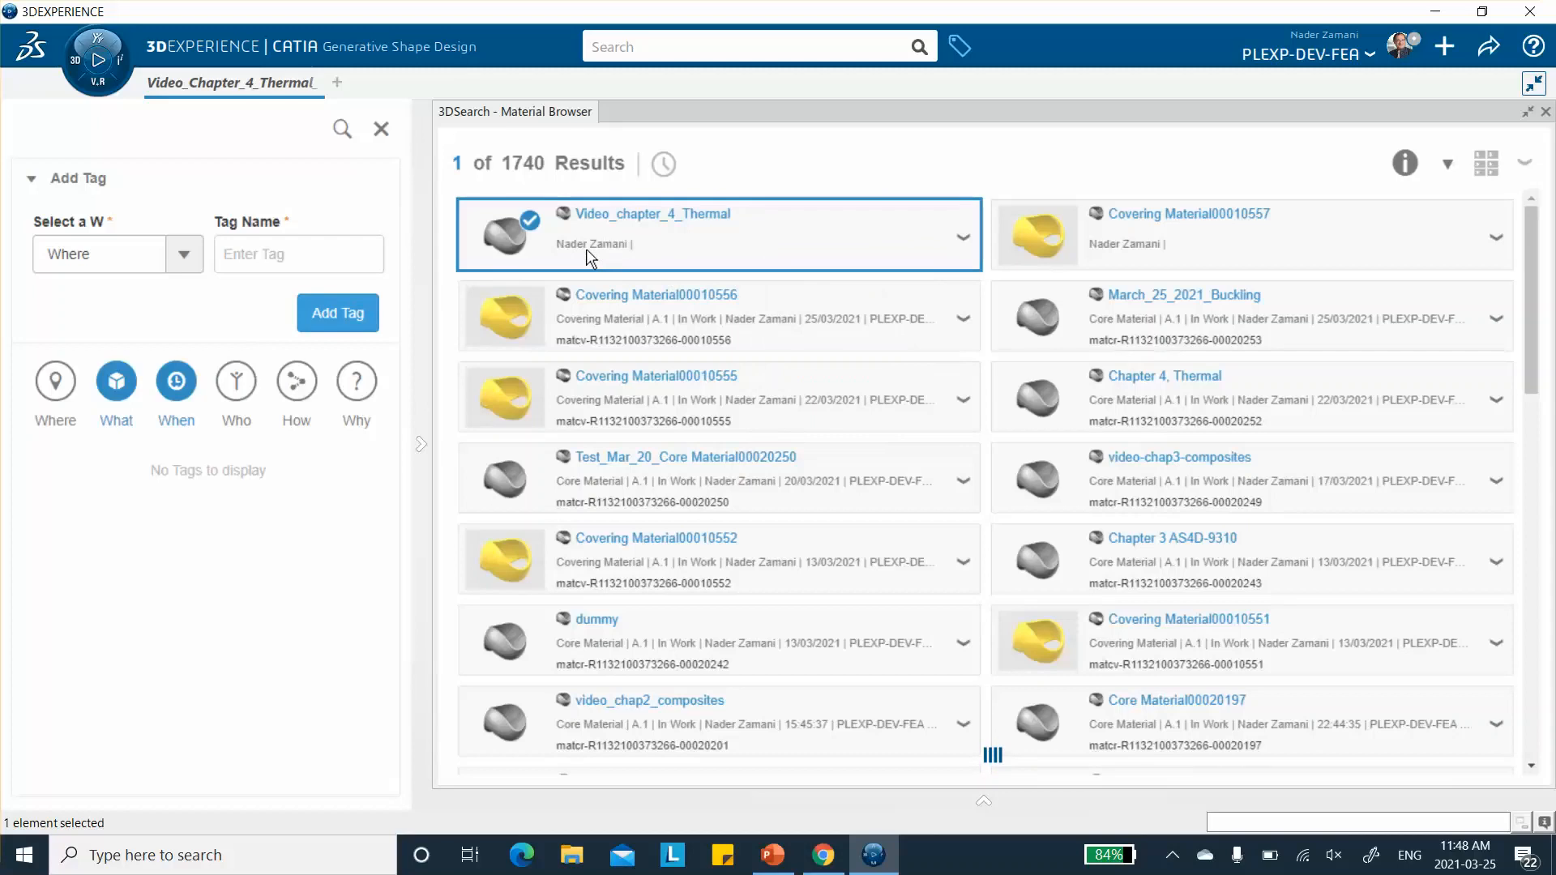
{"action": "right_click", "coordinate": [650, 245]}
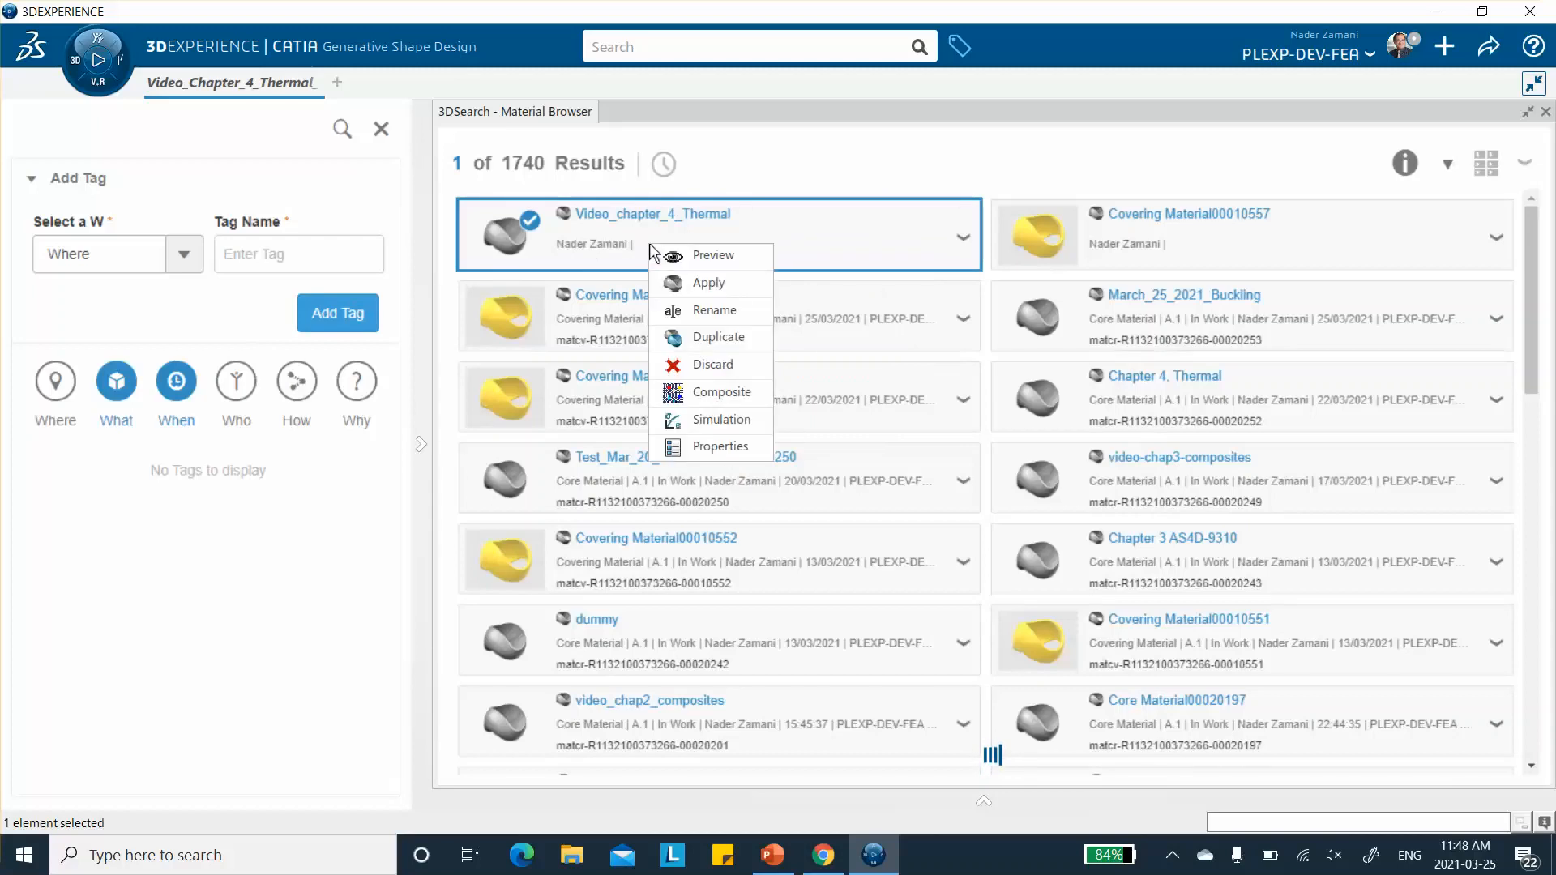
{"action": "left_click", "coordinate": [713, 395]}
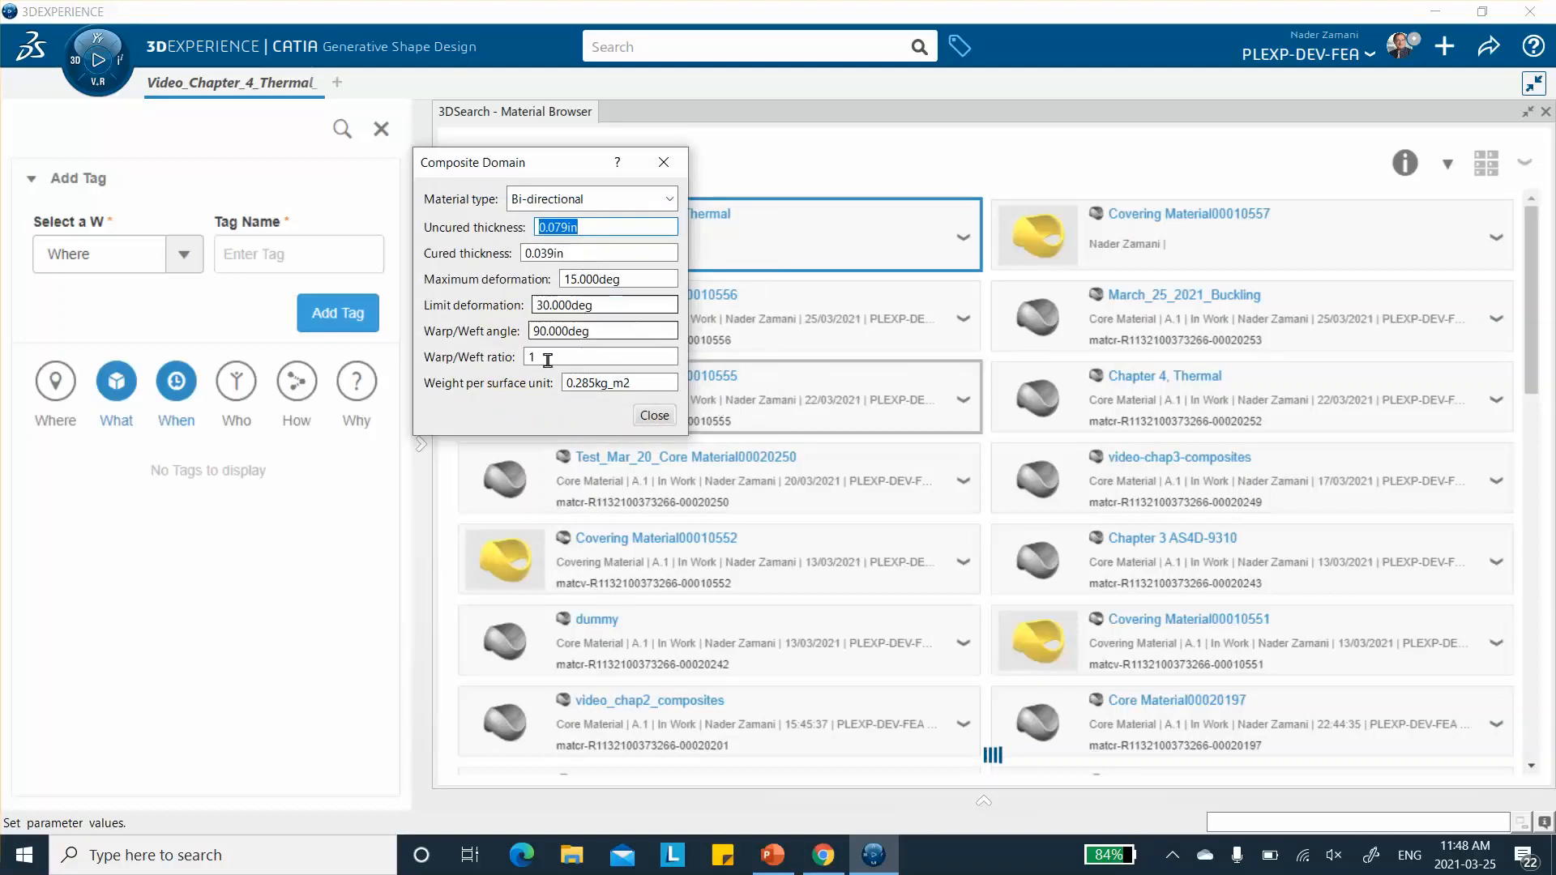
- Switch to PowerPoint and show slide 4 to check the elastic, strength and thermal expansion properties and the ply layup
{"action": "left_click", "coordinate": [773, 855]}
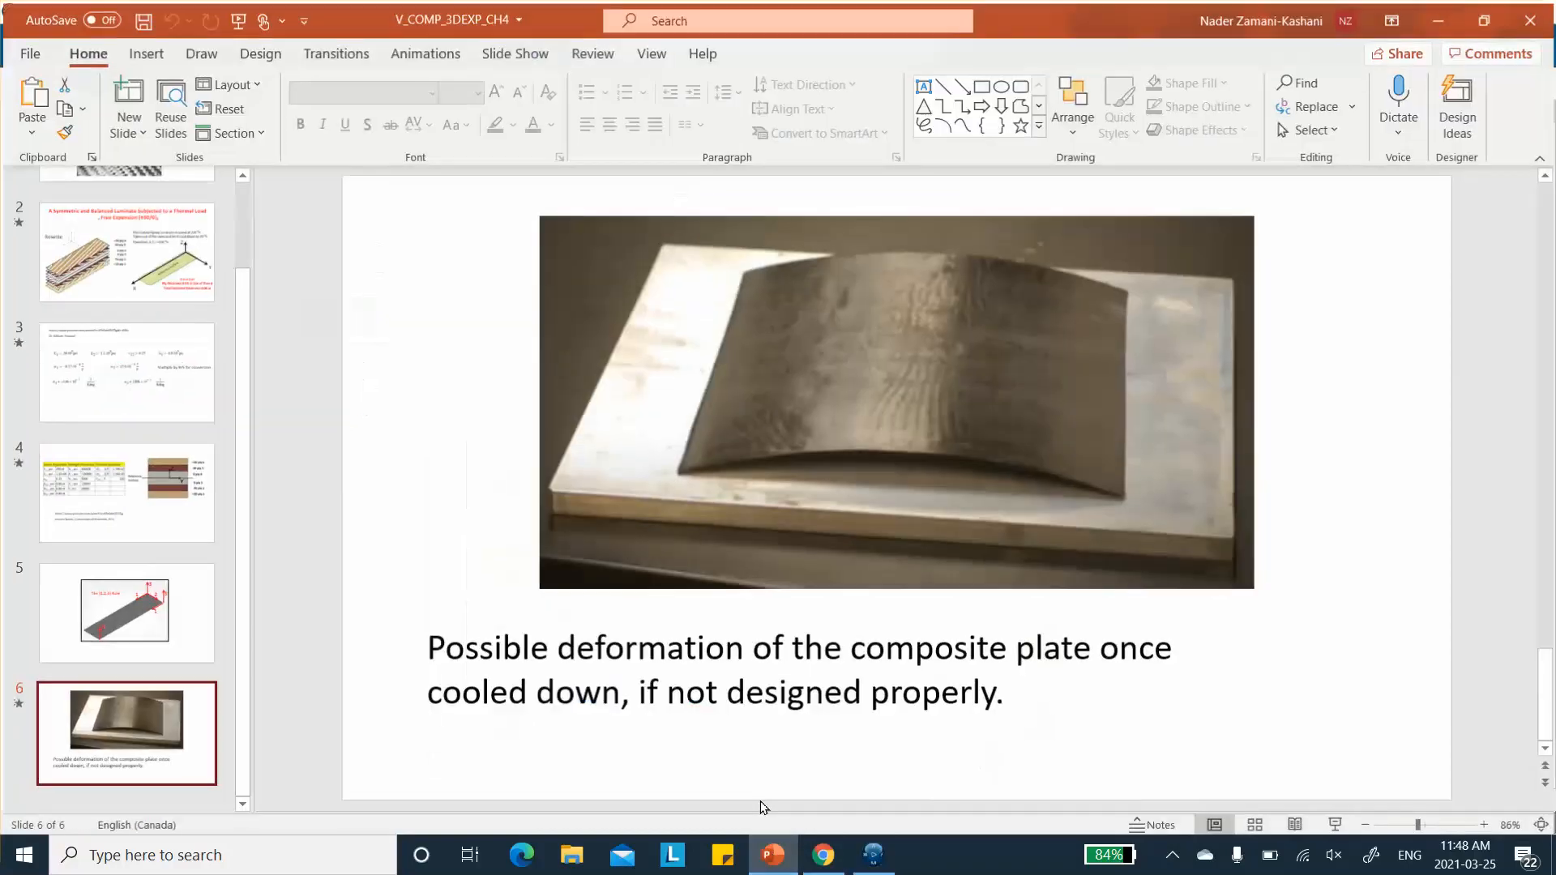
{"action": "scroll", "coordinate": [139, 509], "scroll_direction": "up", "scroll_amount": 2}
{"action": "left_click", "coordinate": [117, 616]}
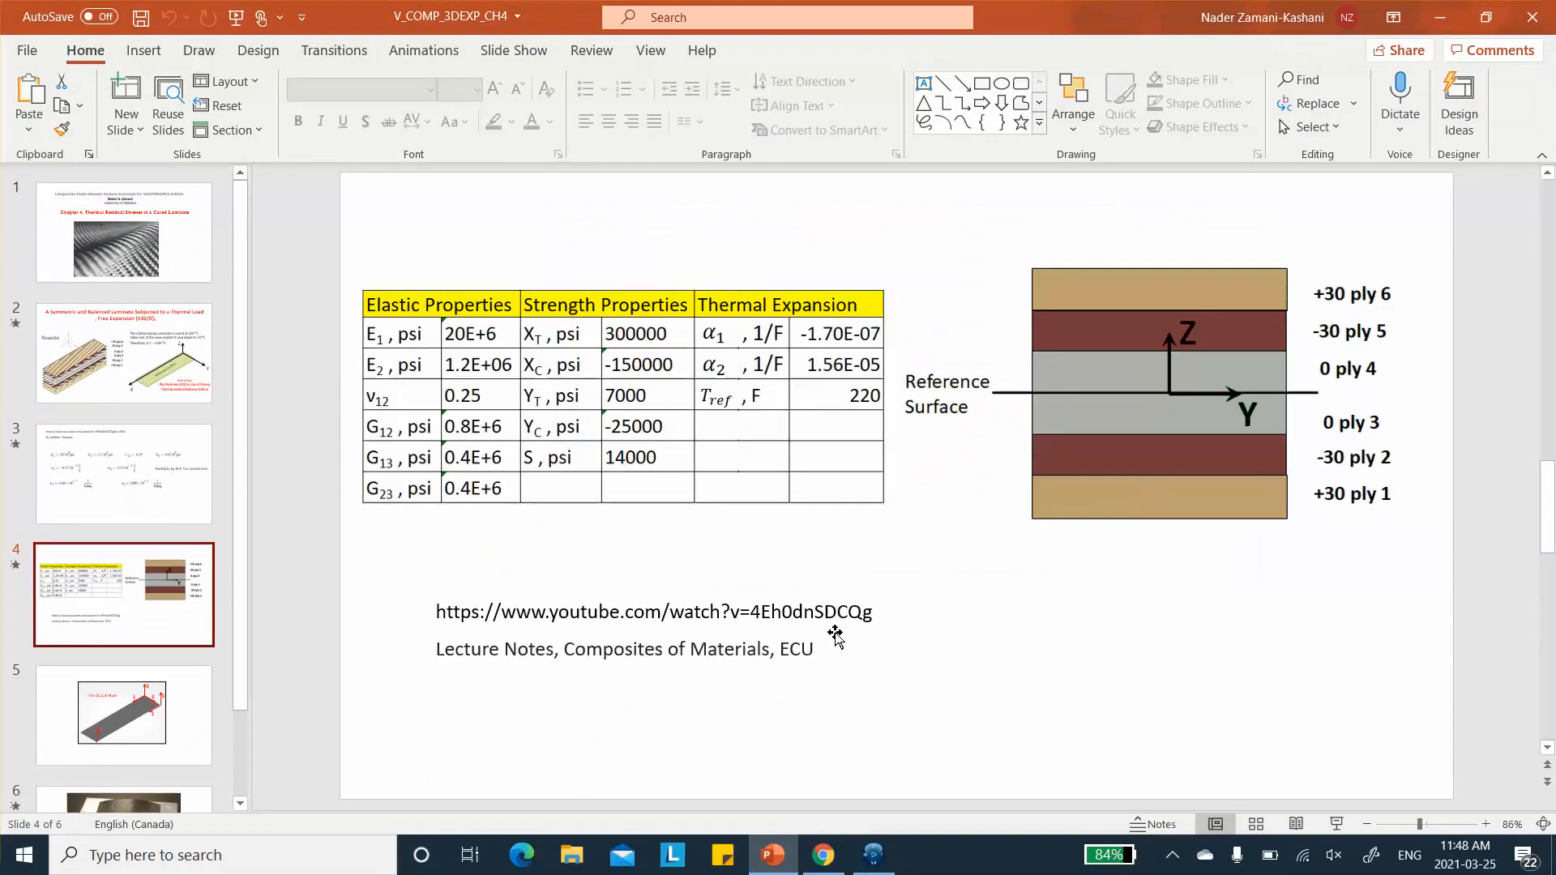
- Show slides 3 and 2 to check the thermal expansion unit conversion and the ply thickness, and return to 3DEXPERIENCE
{"action": "left_click", "coordinate": [143, 454]}
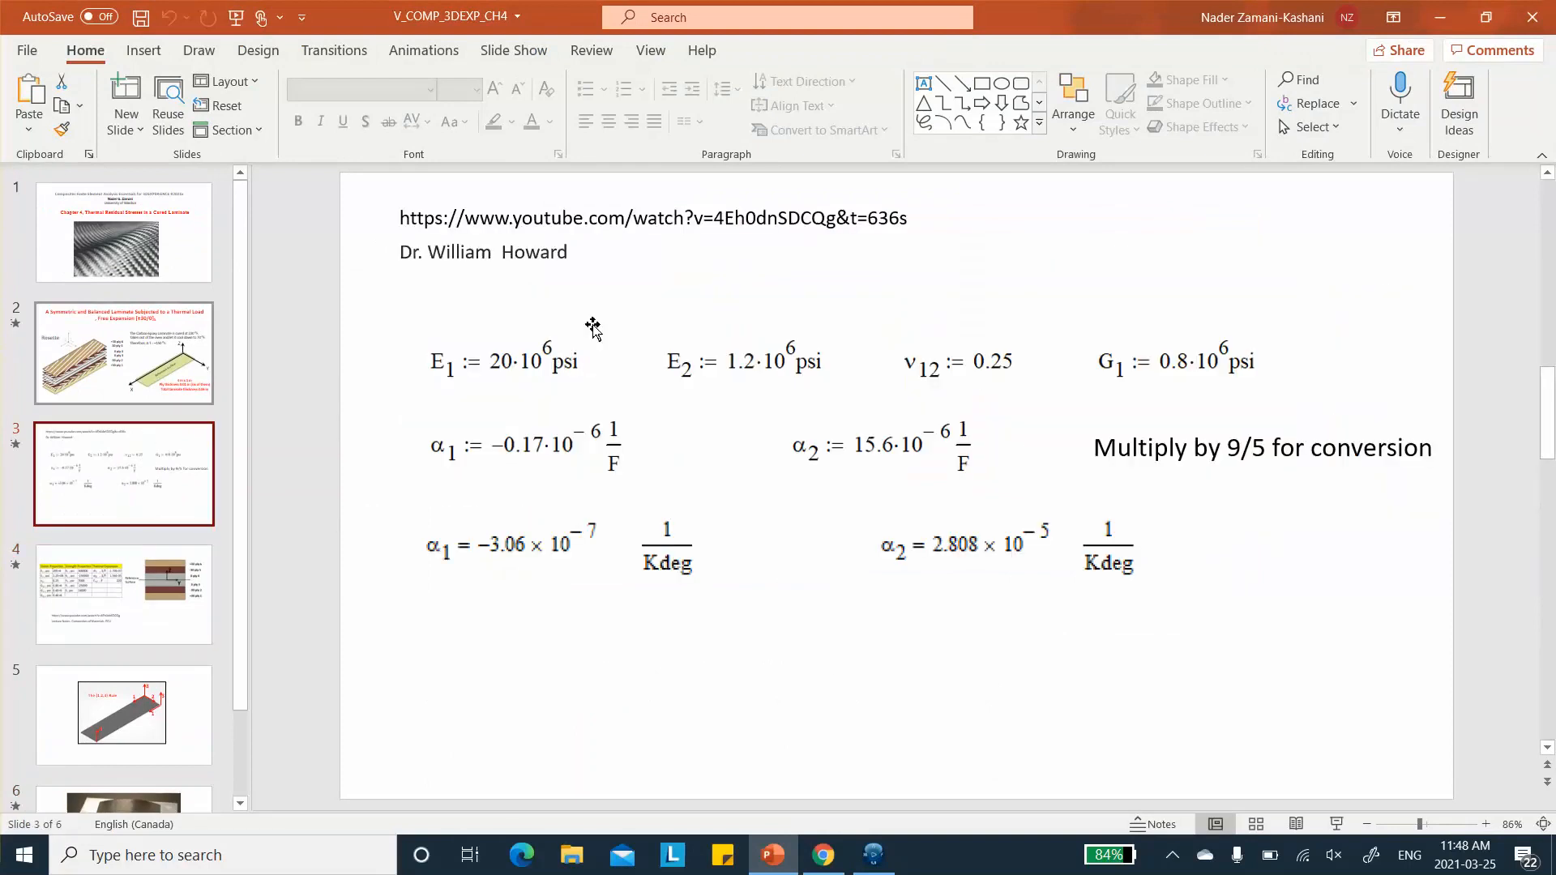
{"action": "left_click", "coordinate": [191, 310]}
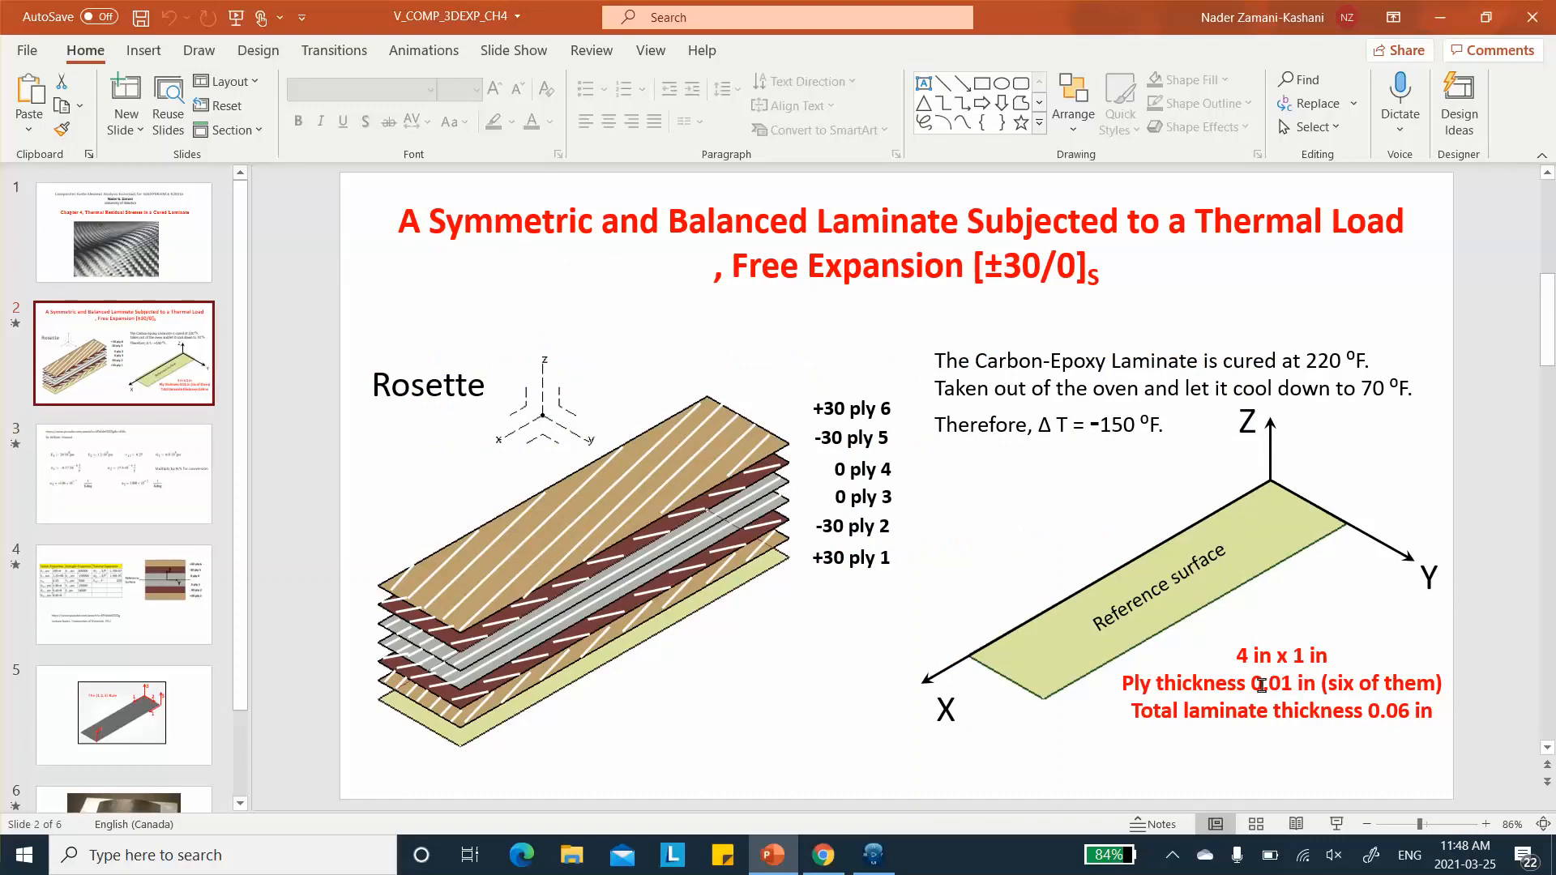
{"action": "left_click", "coordinate": [1437, 18]}
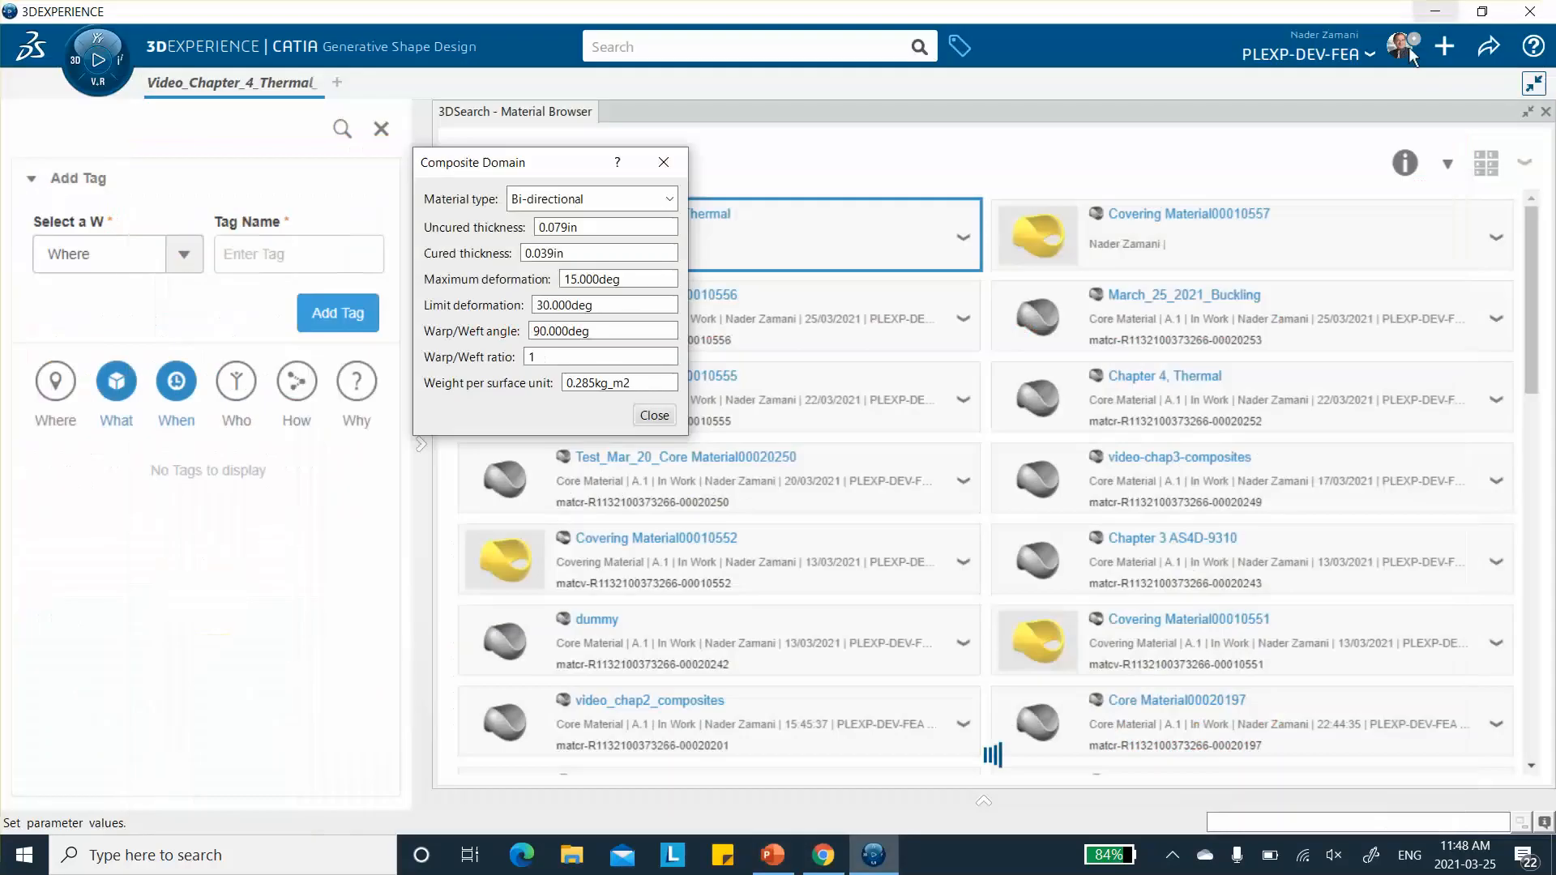
- Set the cured thickness of the material's Composite domain to 0.01 in and close its parameters
{"action": "double_click", "coordinate": [566, 253]}
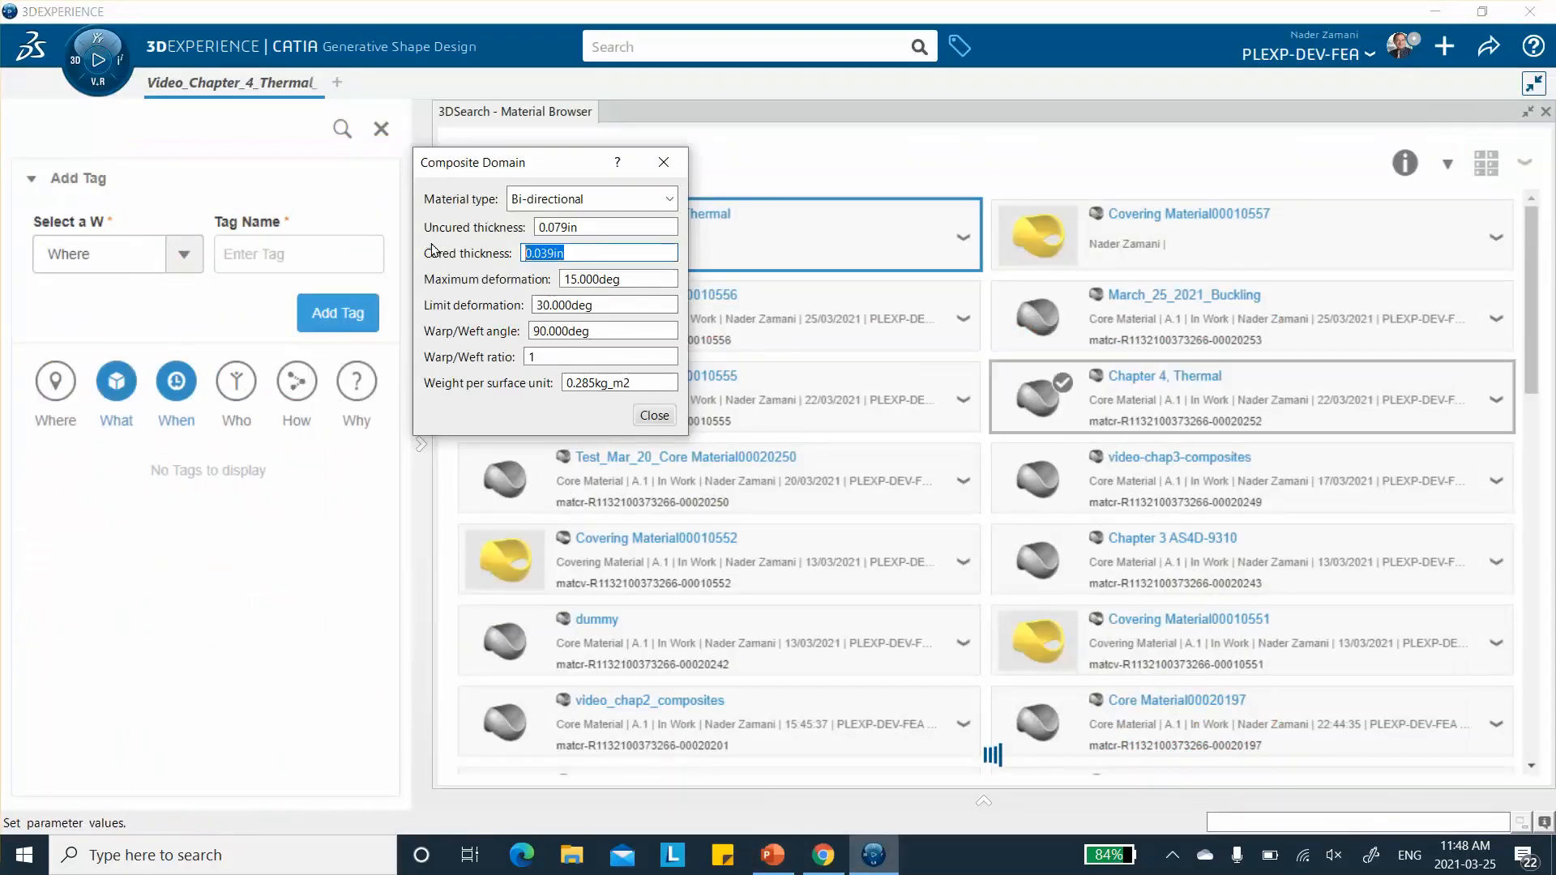
{"action": "type", "text": "0.01"}
{"action": "left_click", "coordinate": [655, 417]}
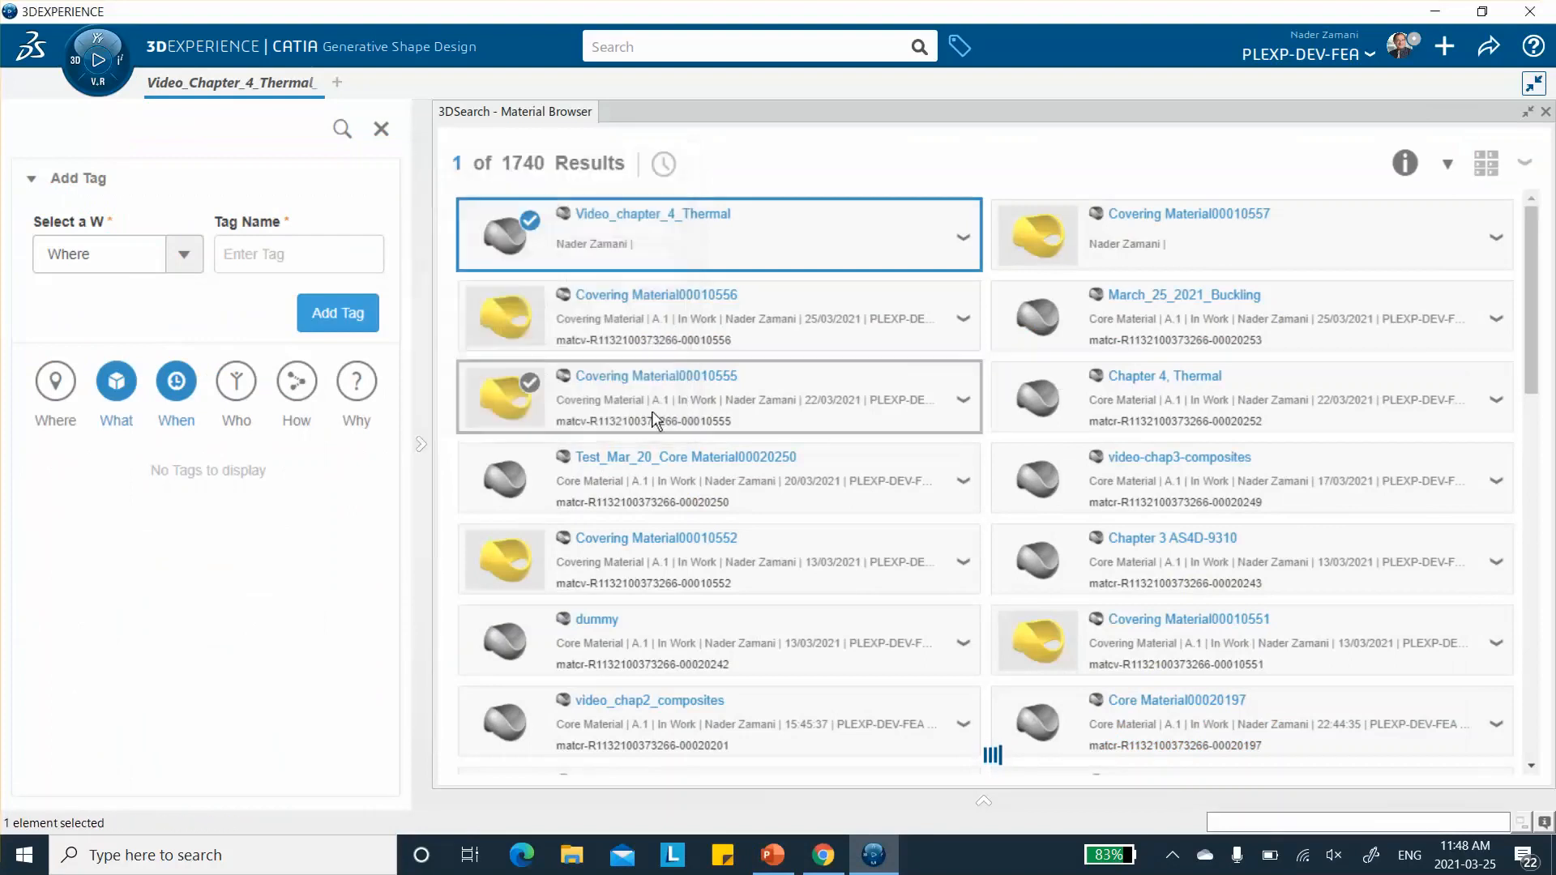
- Open the Simulation domain of Video_chapter_4_Thermal and enable the Elastic option under Abaqus Multiphysics, Mechanical, Elasticity
{"action": "right_click", "coordinate": [669, 234]}
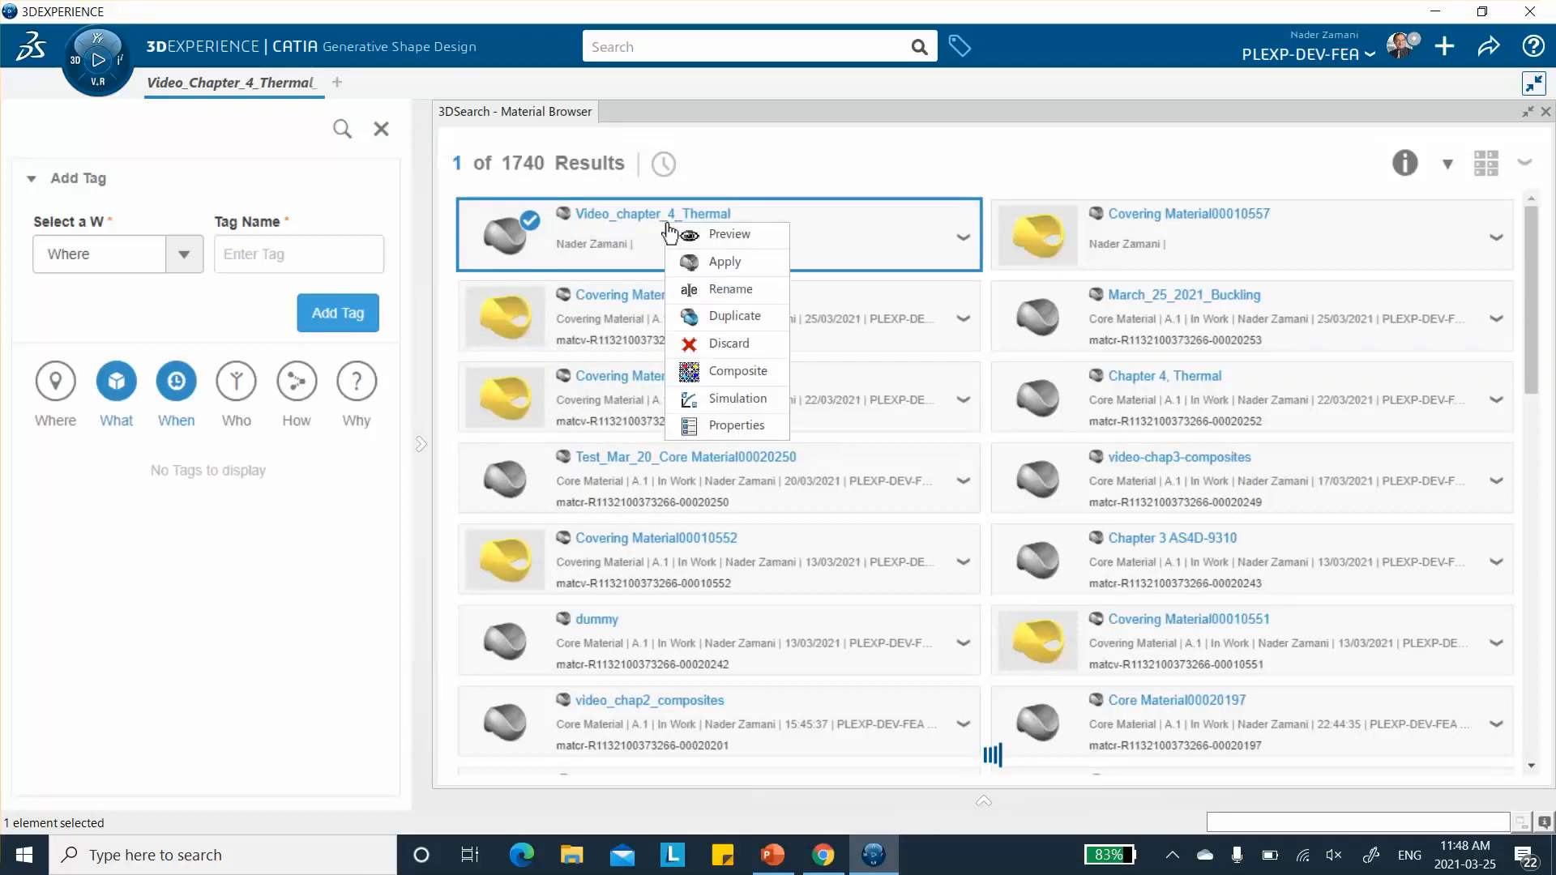
{"action": "left_click", "coordinate": [712, 397]}
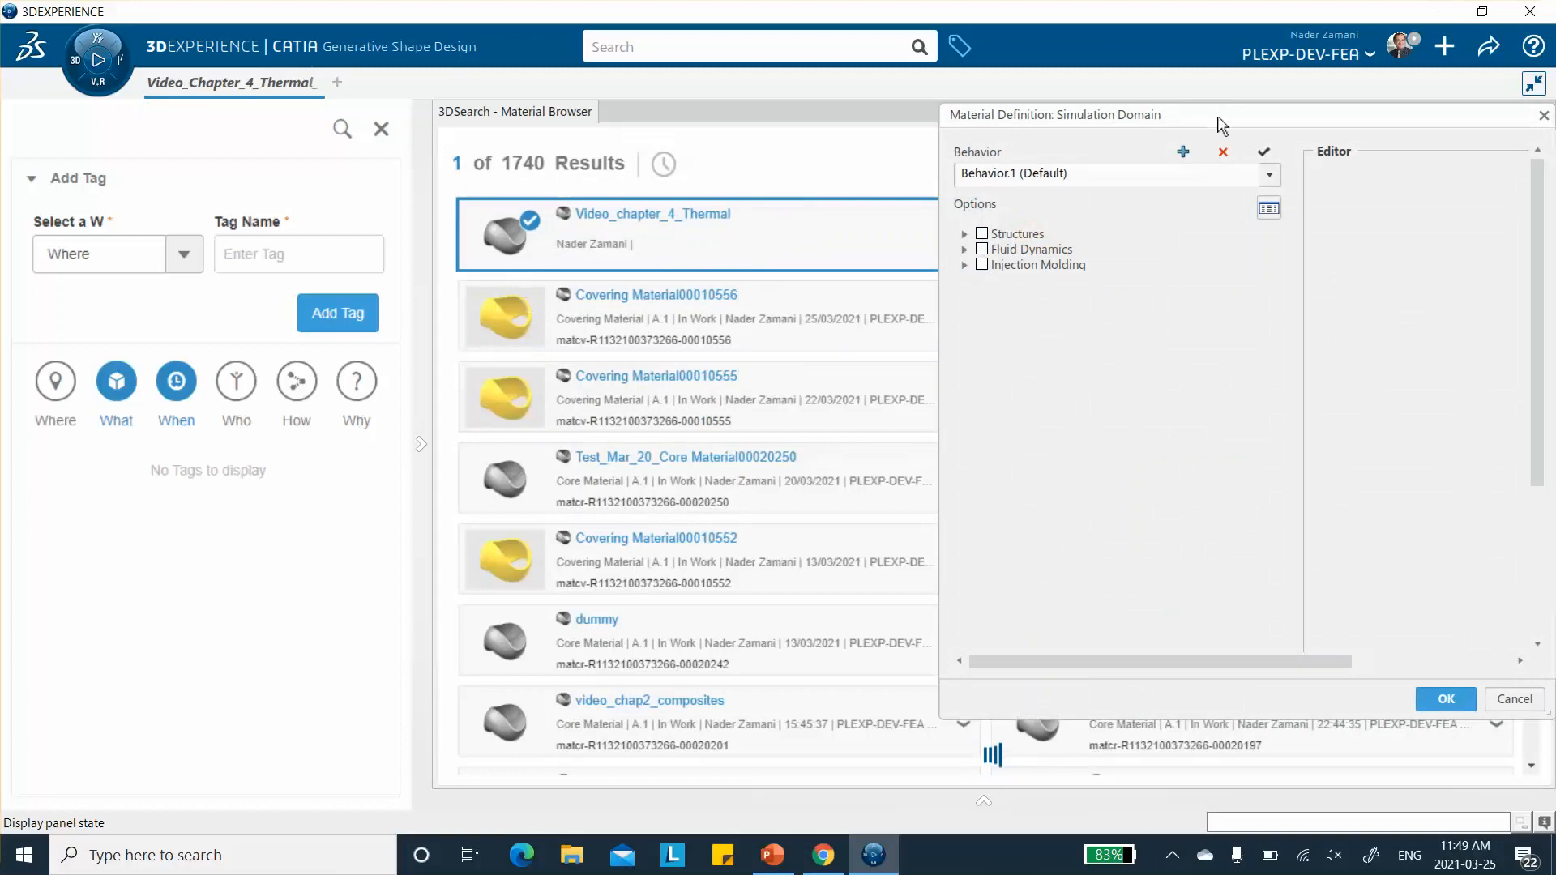
{"action": "left_click_drag", "start_coordinate": [1204, 127], "coordinate": [891, 166]}
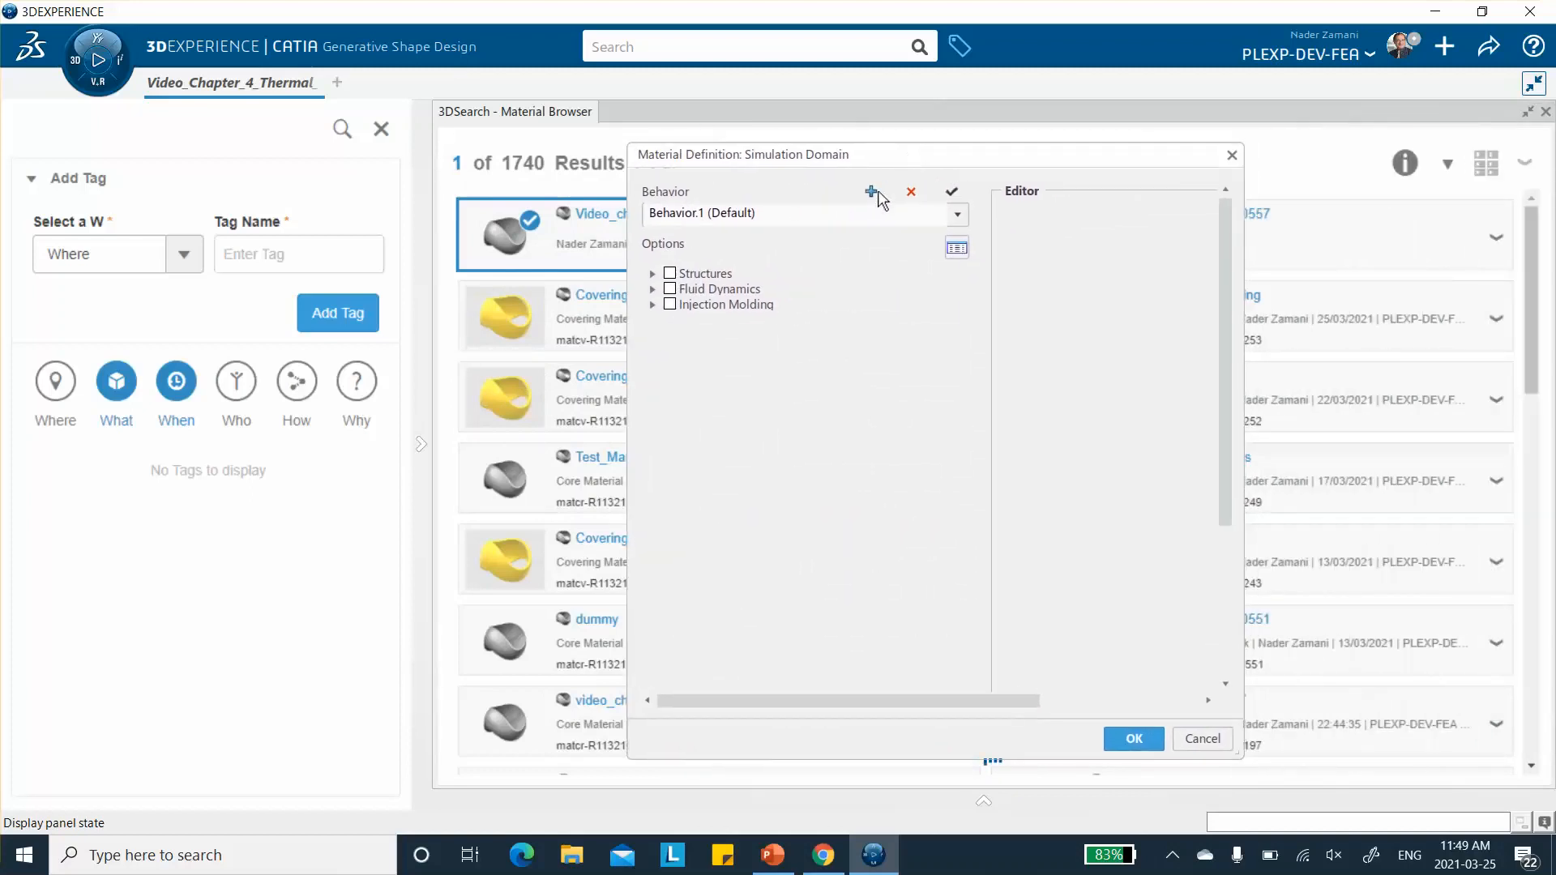
{"action": "left_click", "coordinate": [652, 274]}
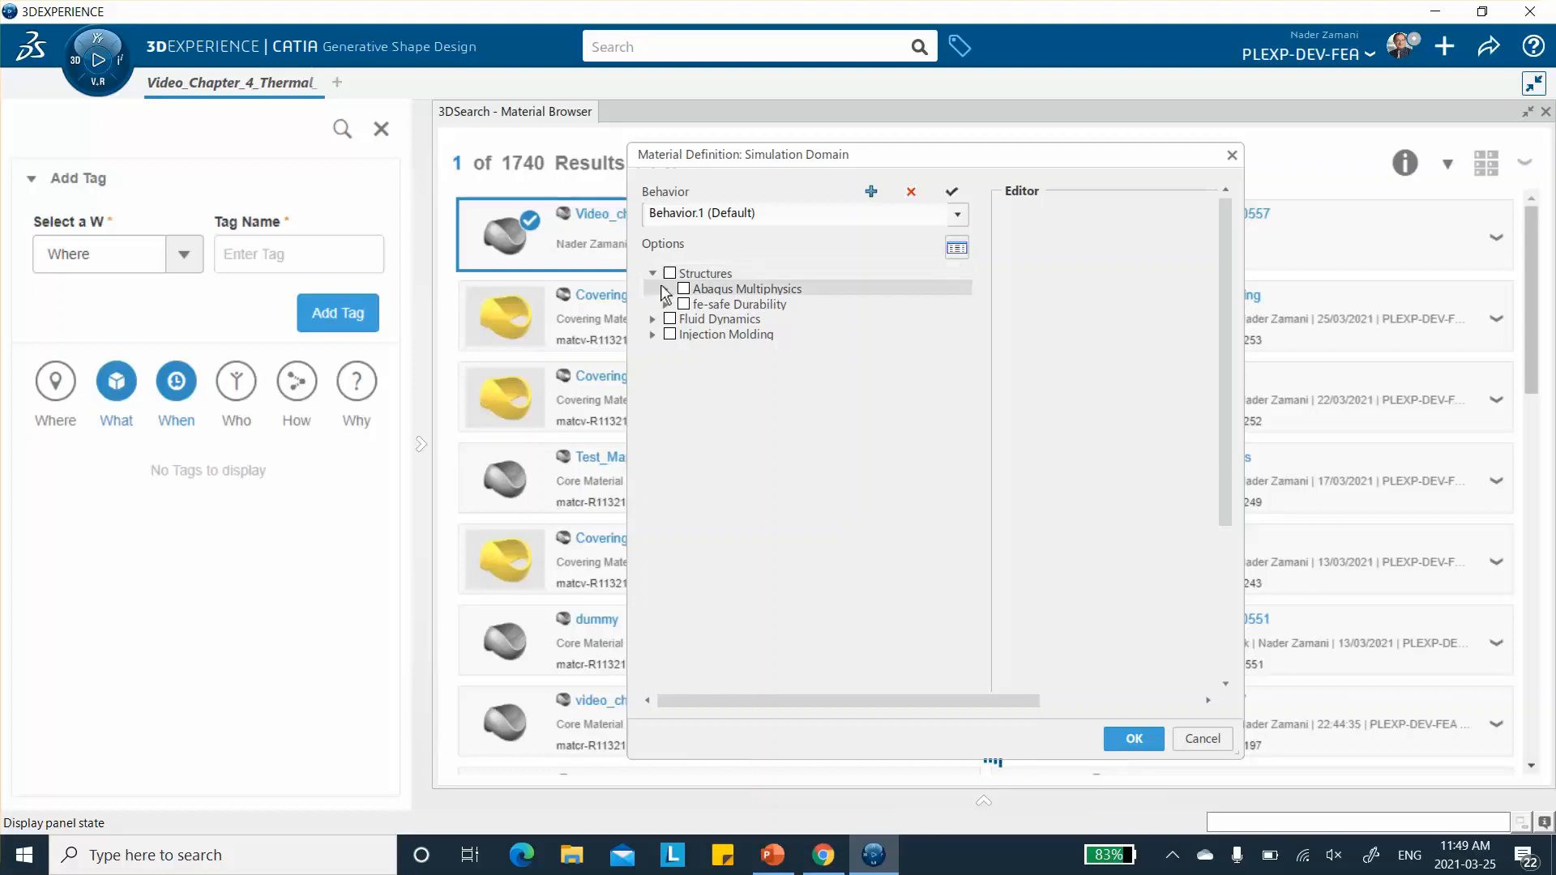
{"action": "left_click", "coordinate": [665, 289]}
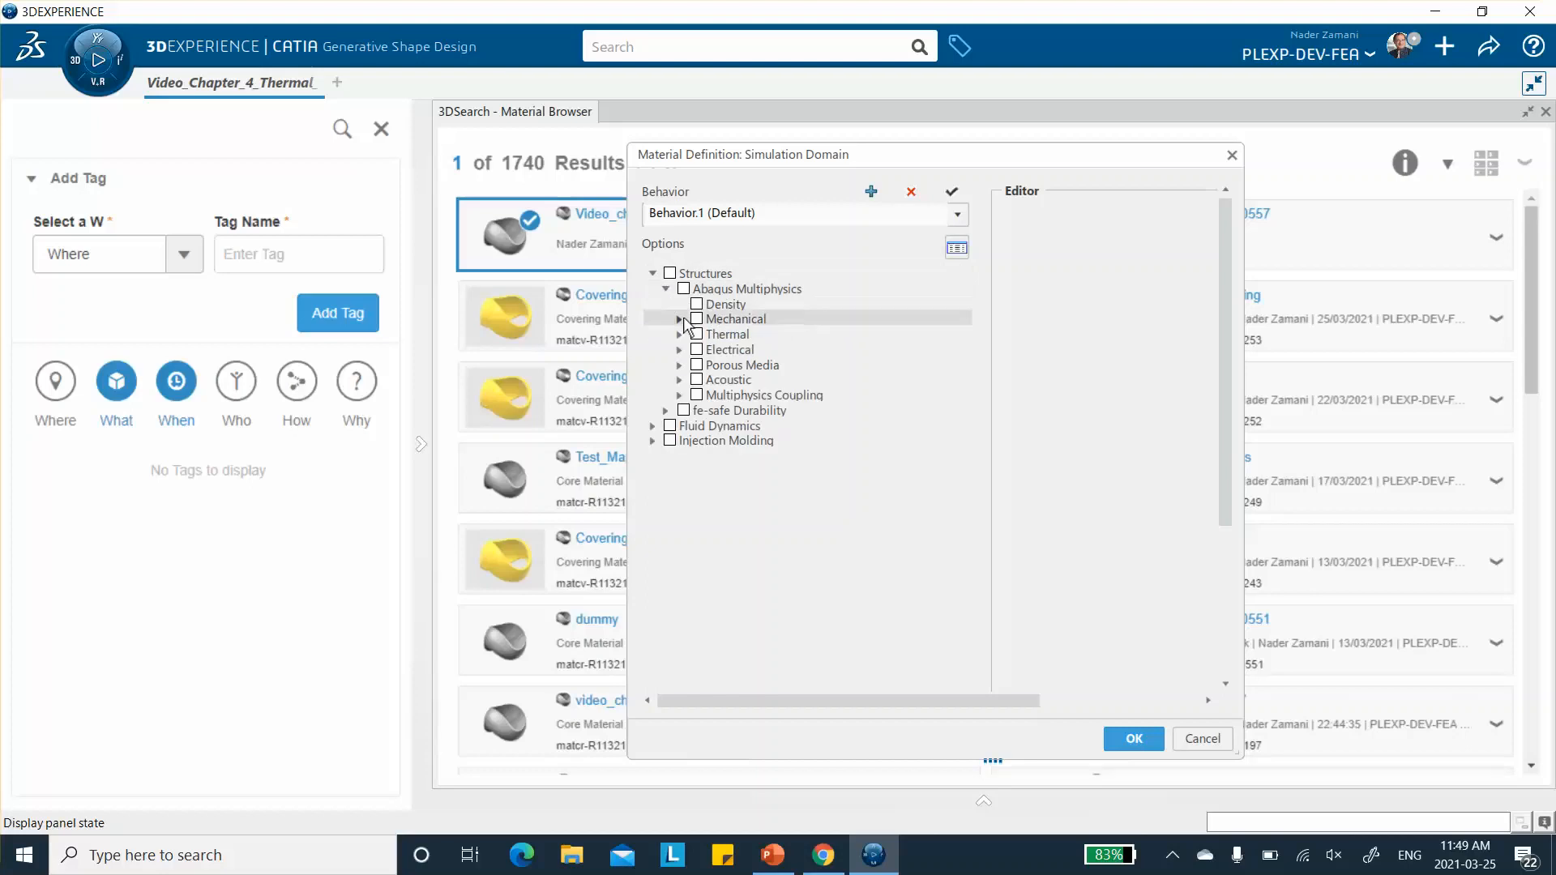
{"action": "left_click", "coordinate": [680, 320]}
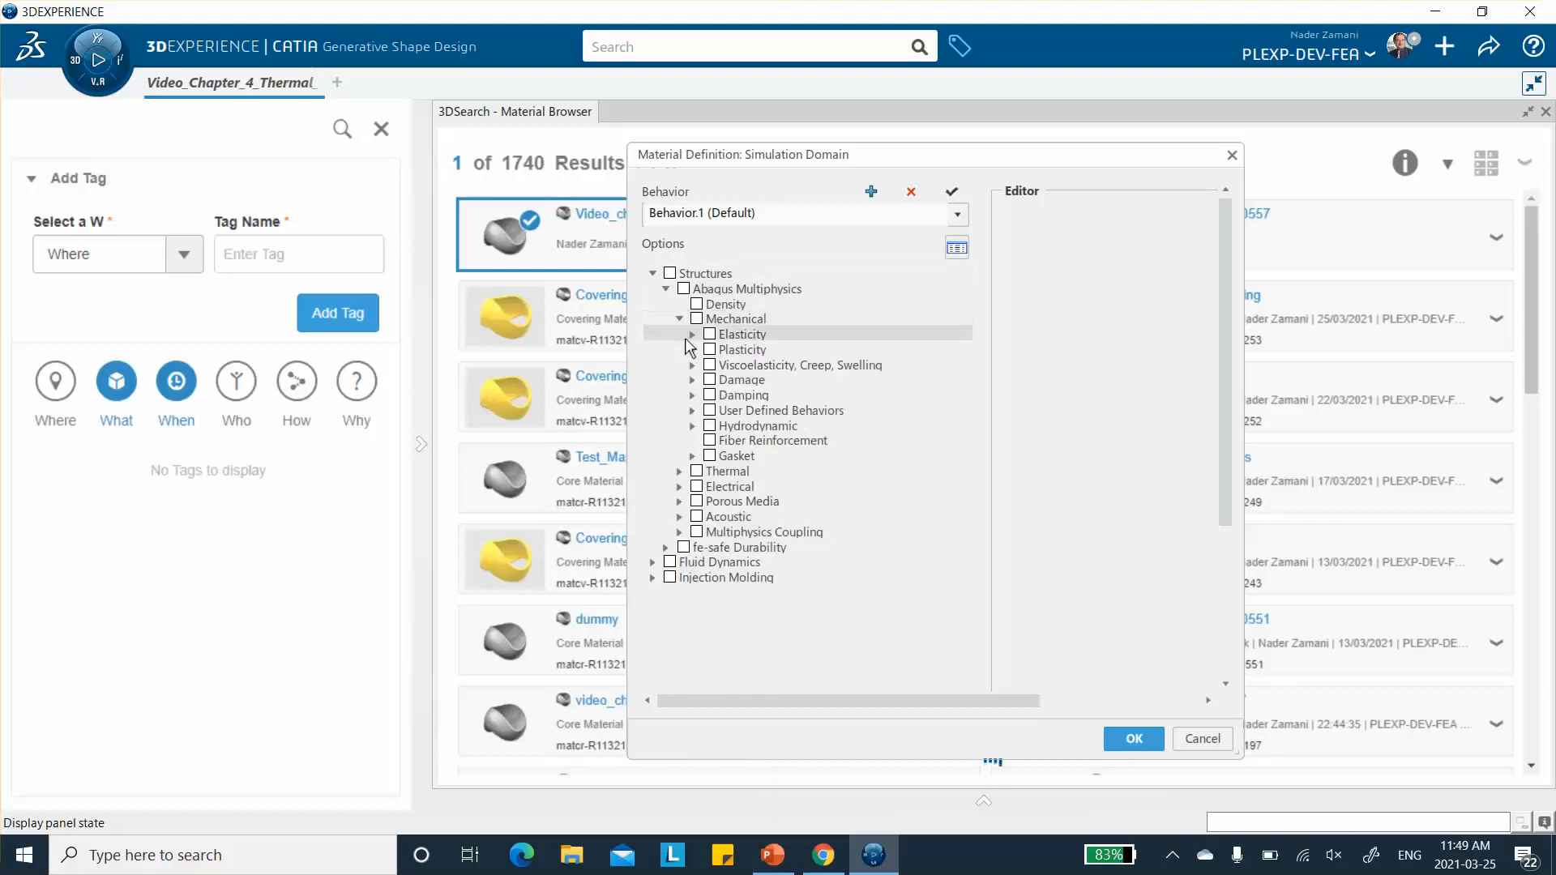
{"action": "left_click", "coordinate": [692, 334]}
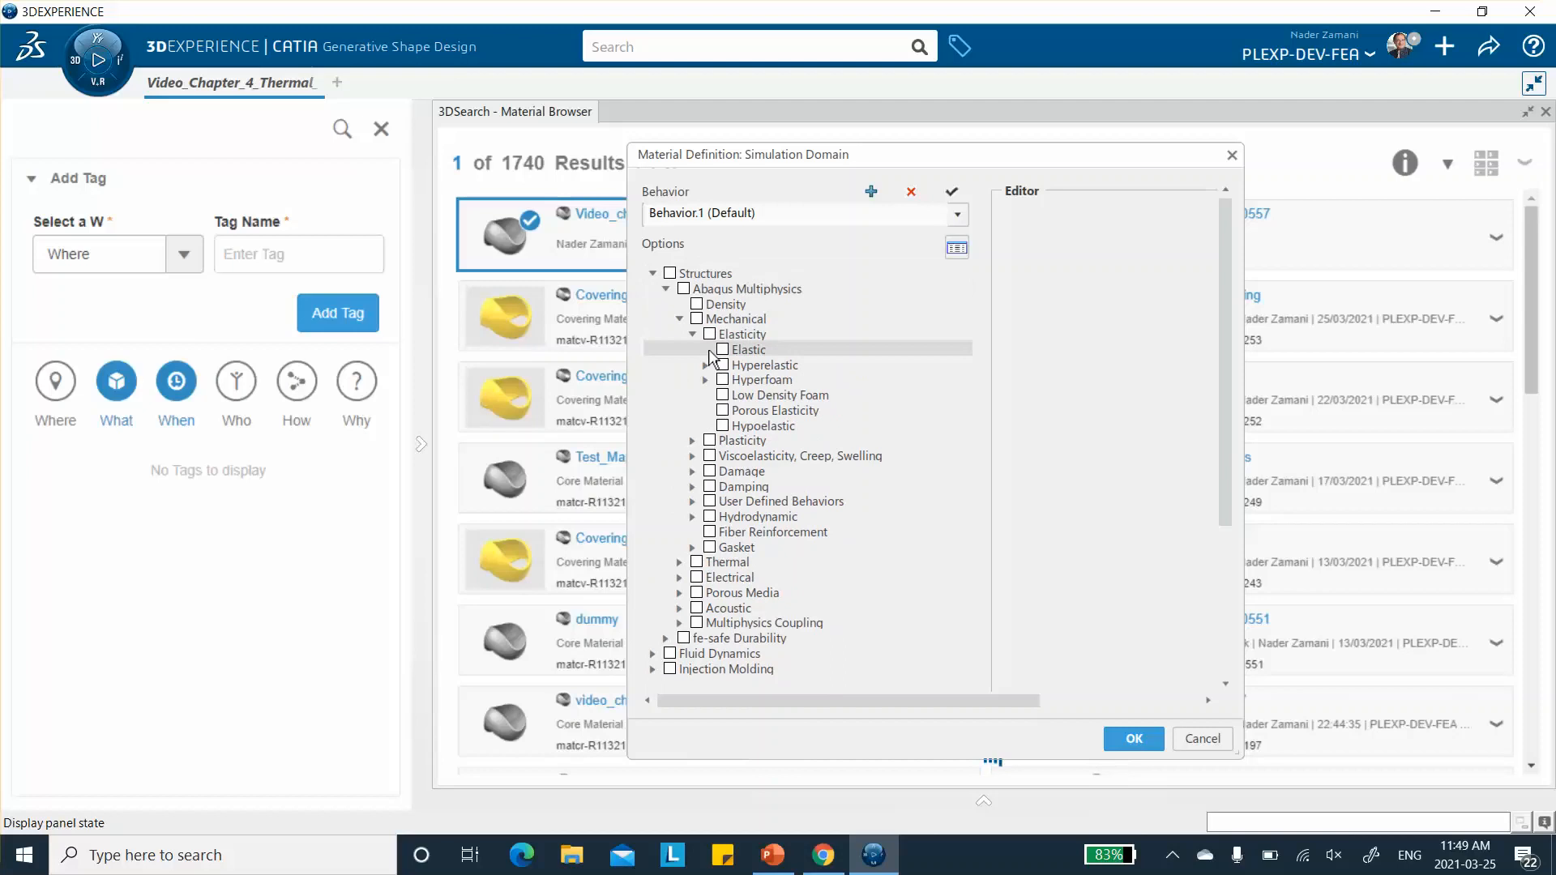
{"action": "left_click", "coordinate": [722, 350]}
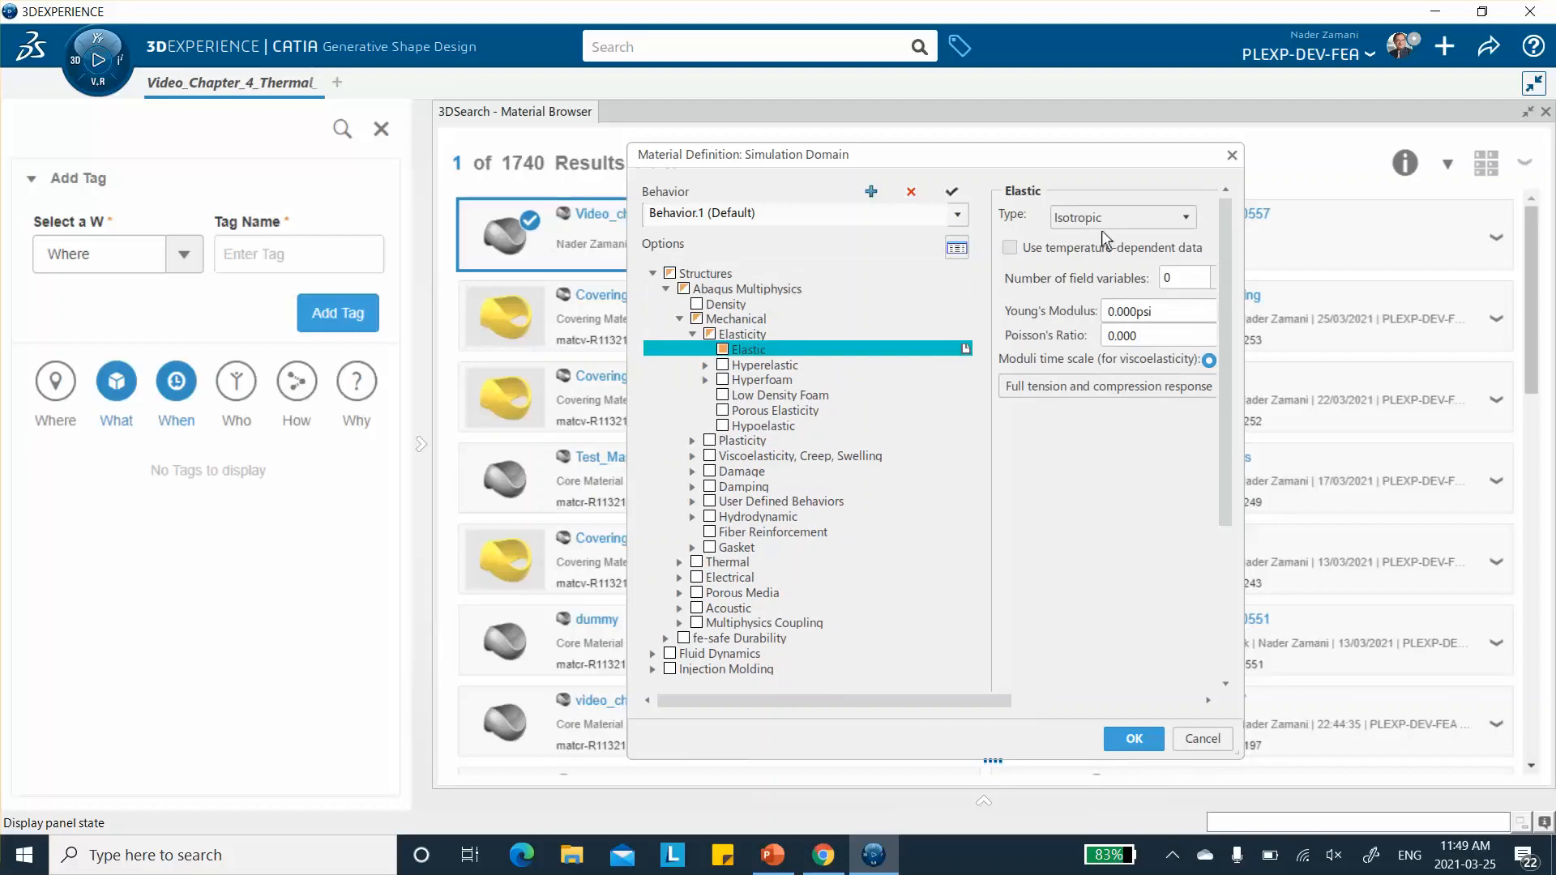
- Make the elastic behavior type Lamina, with E1 20E6 psi, E2 1.2E6 psi and Nu12 0.25
{"action": "left_click_drag", "start_coordinate": [1239, 178], "coordinate": [1394, 155]}
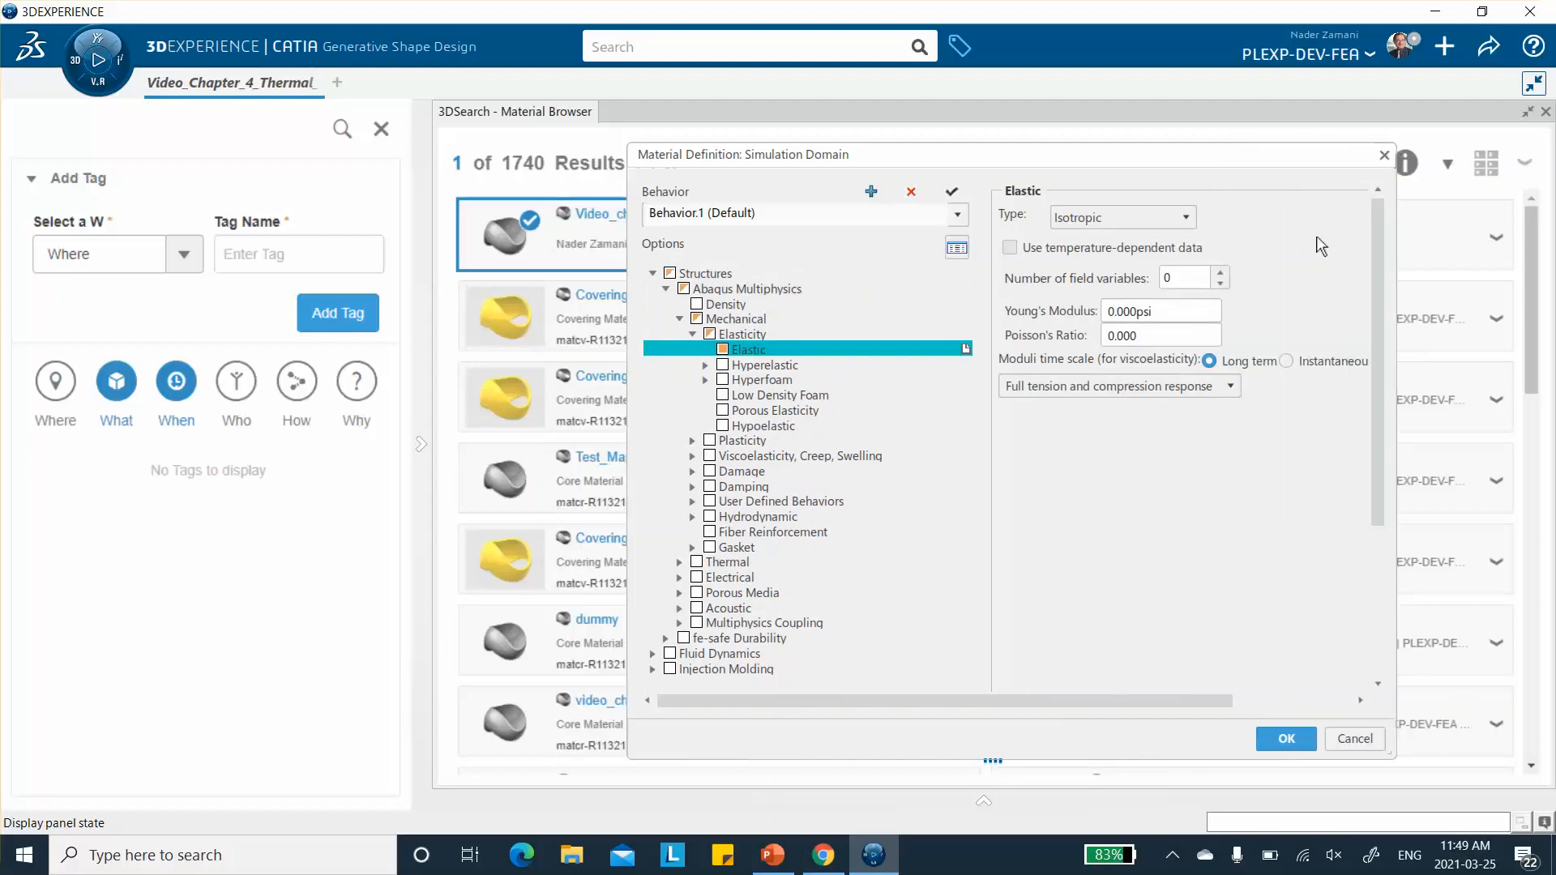
{"action": "left_click", "coordinate": [1185, 217]}
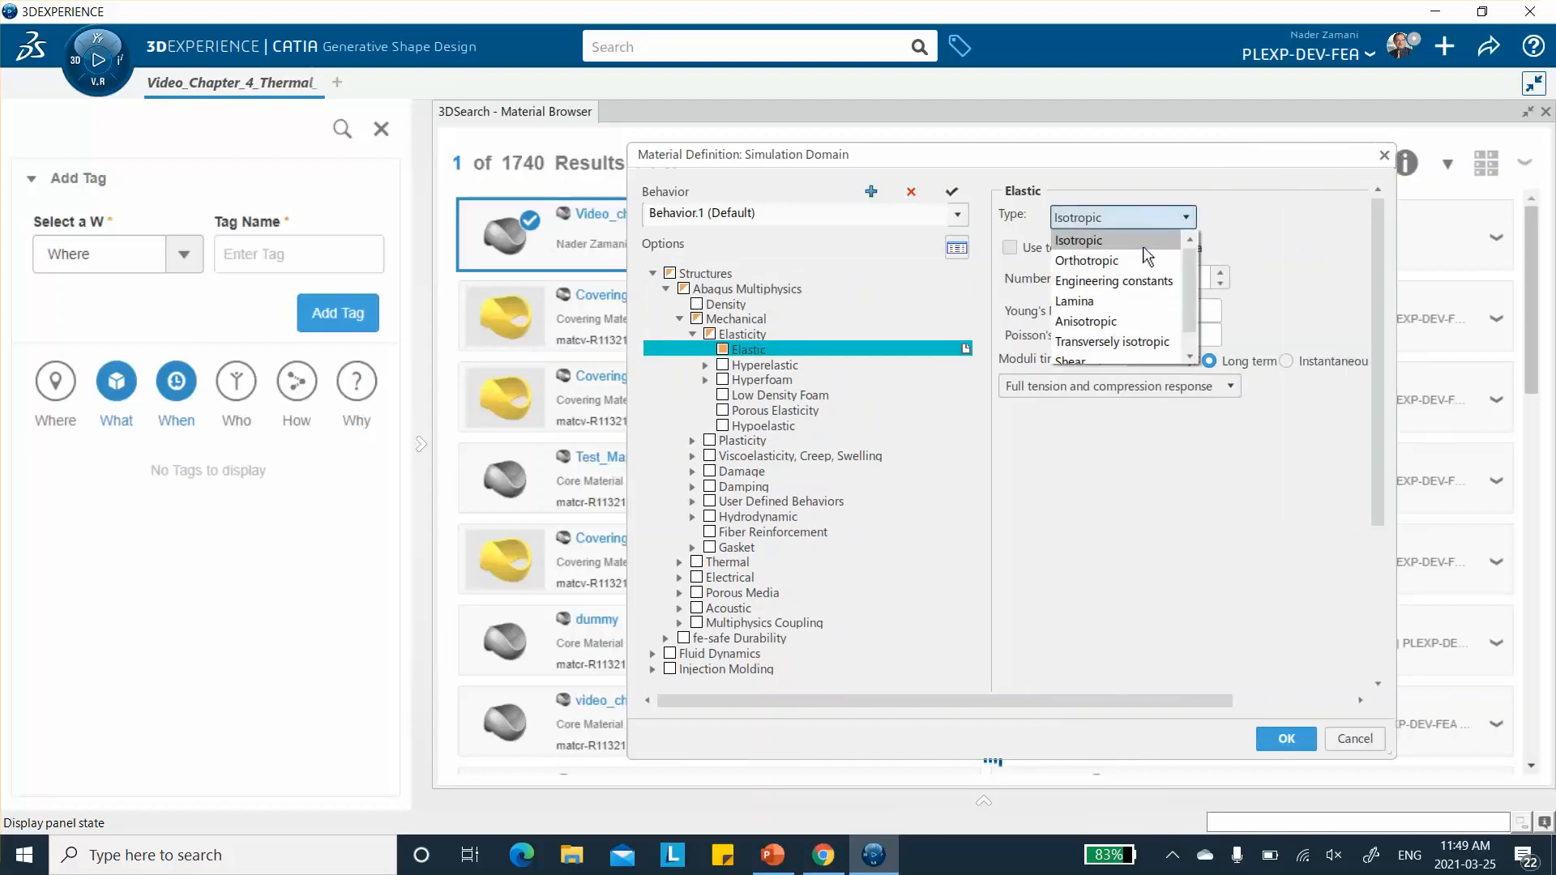
{"action": "left_click", "coordinate": [1090, 301]}
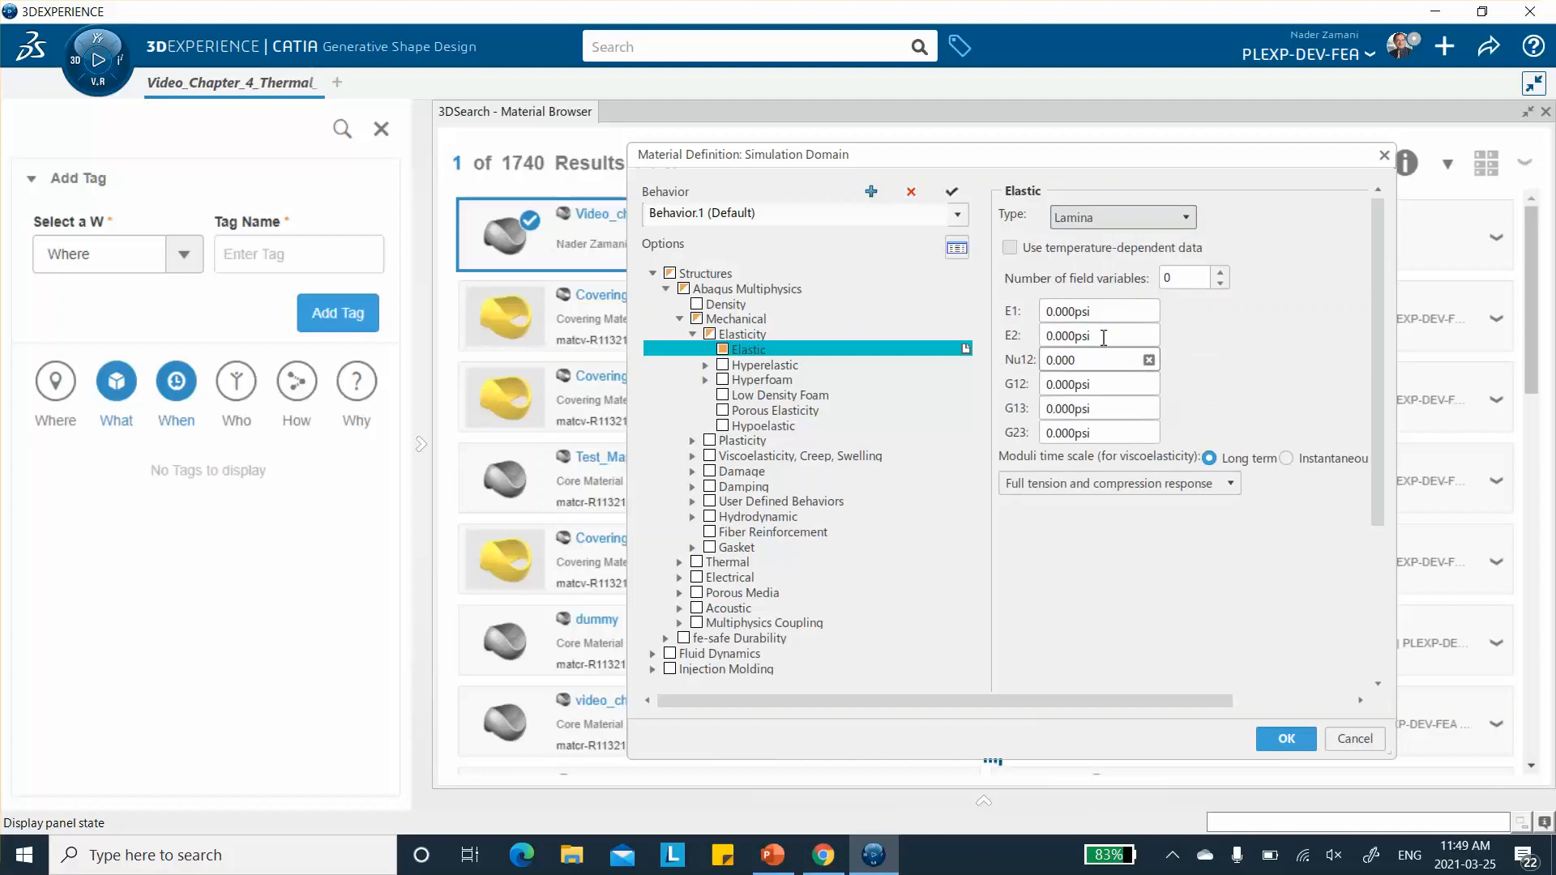
{"action": "left_click", "coordinate": [1078, 311]}
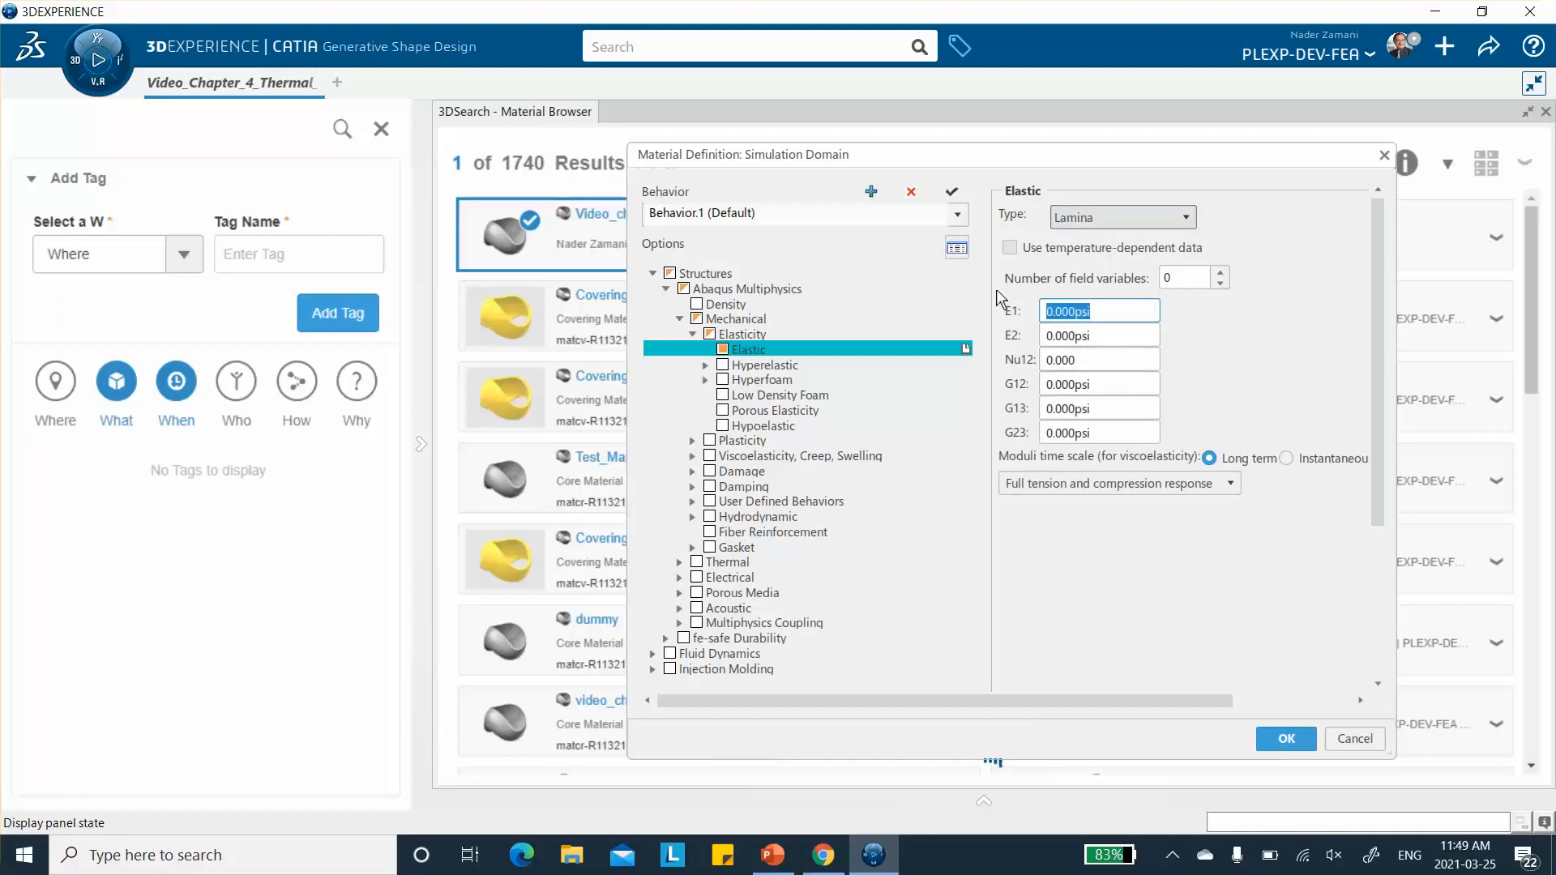
{"action": "type", "text": "20E6"}
{"action": "left_click", "coordinate": [1100, 339]}
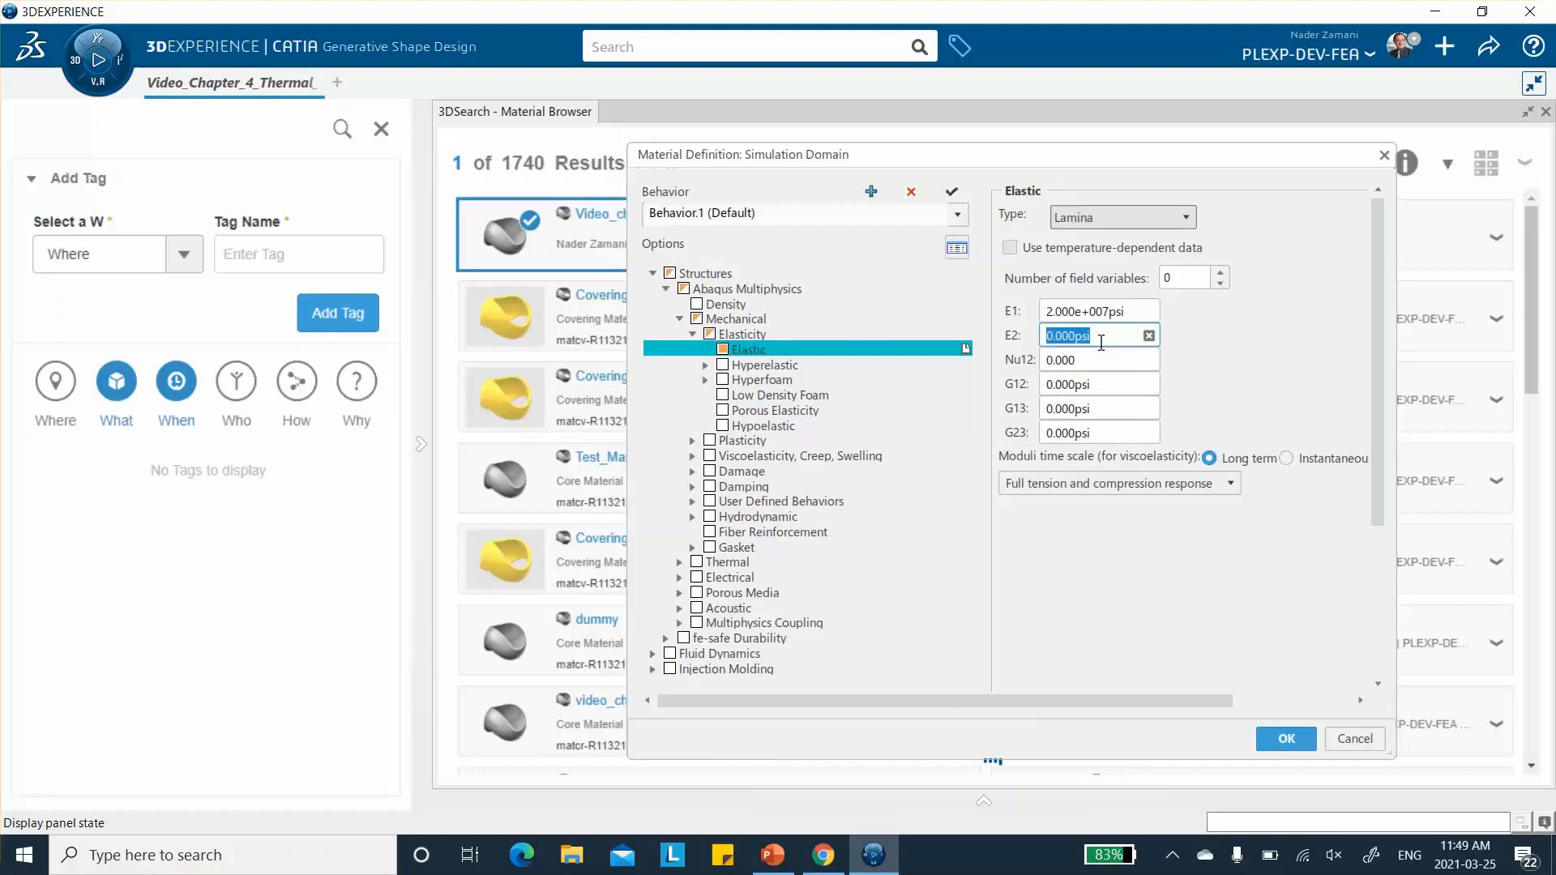
{"action": "type", "text": "1.2E6"}
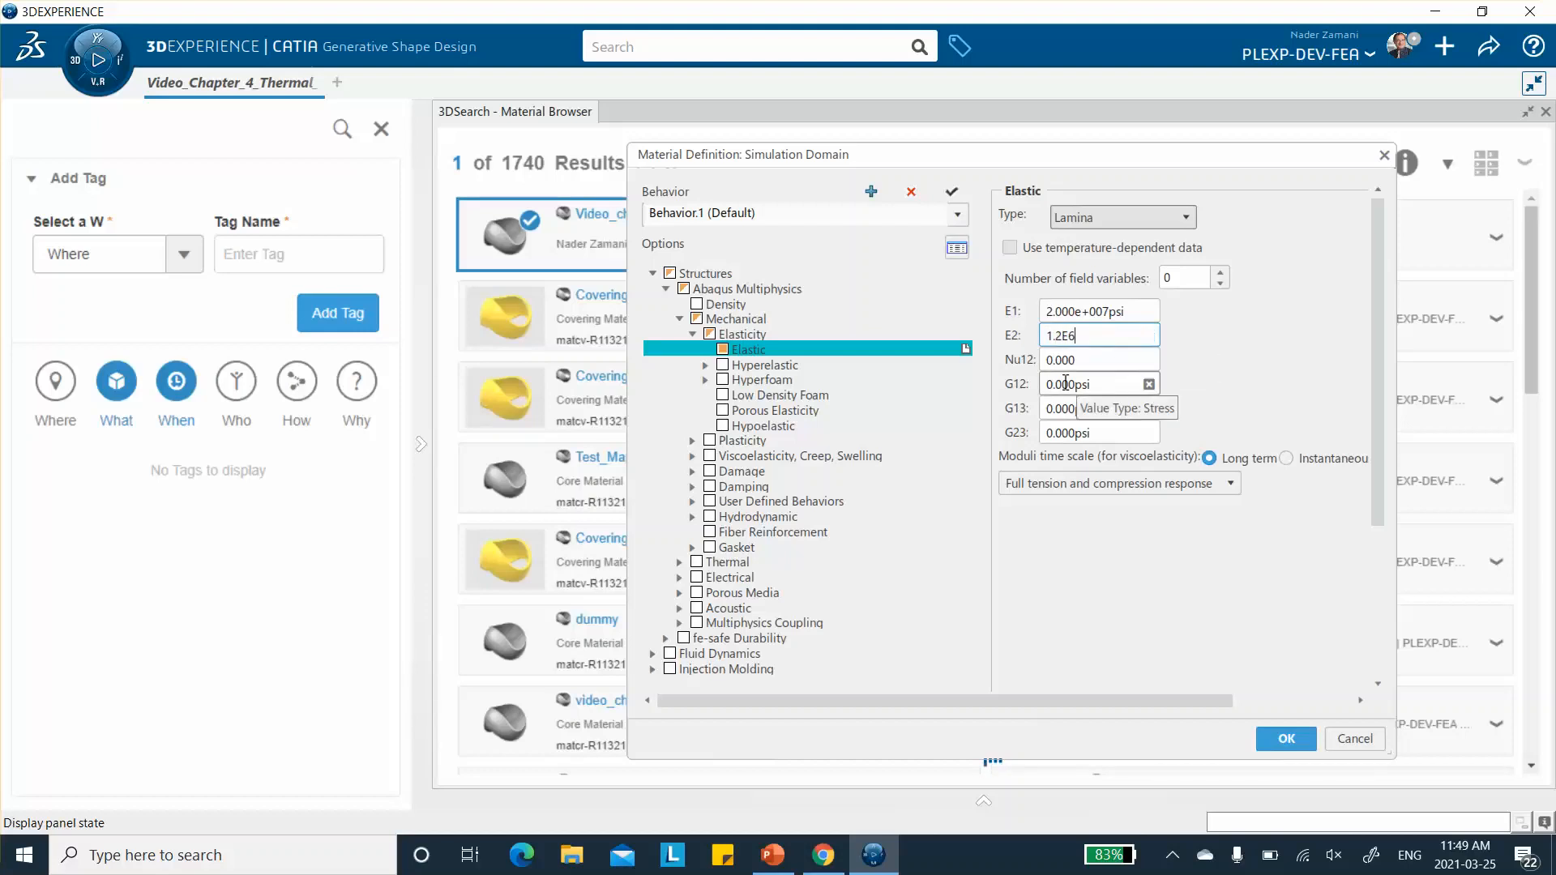
{"action": "key", "text": "Tab"}
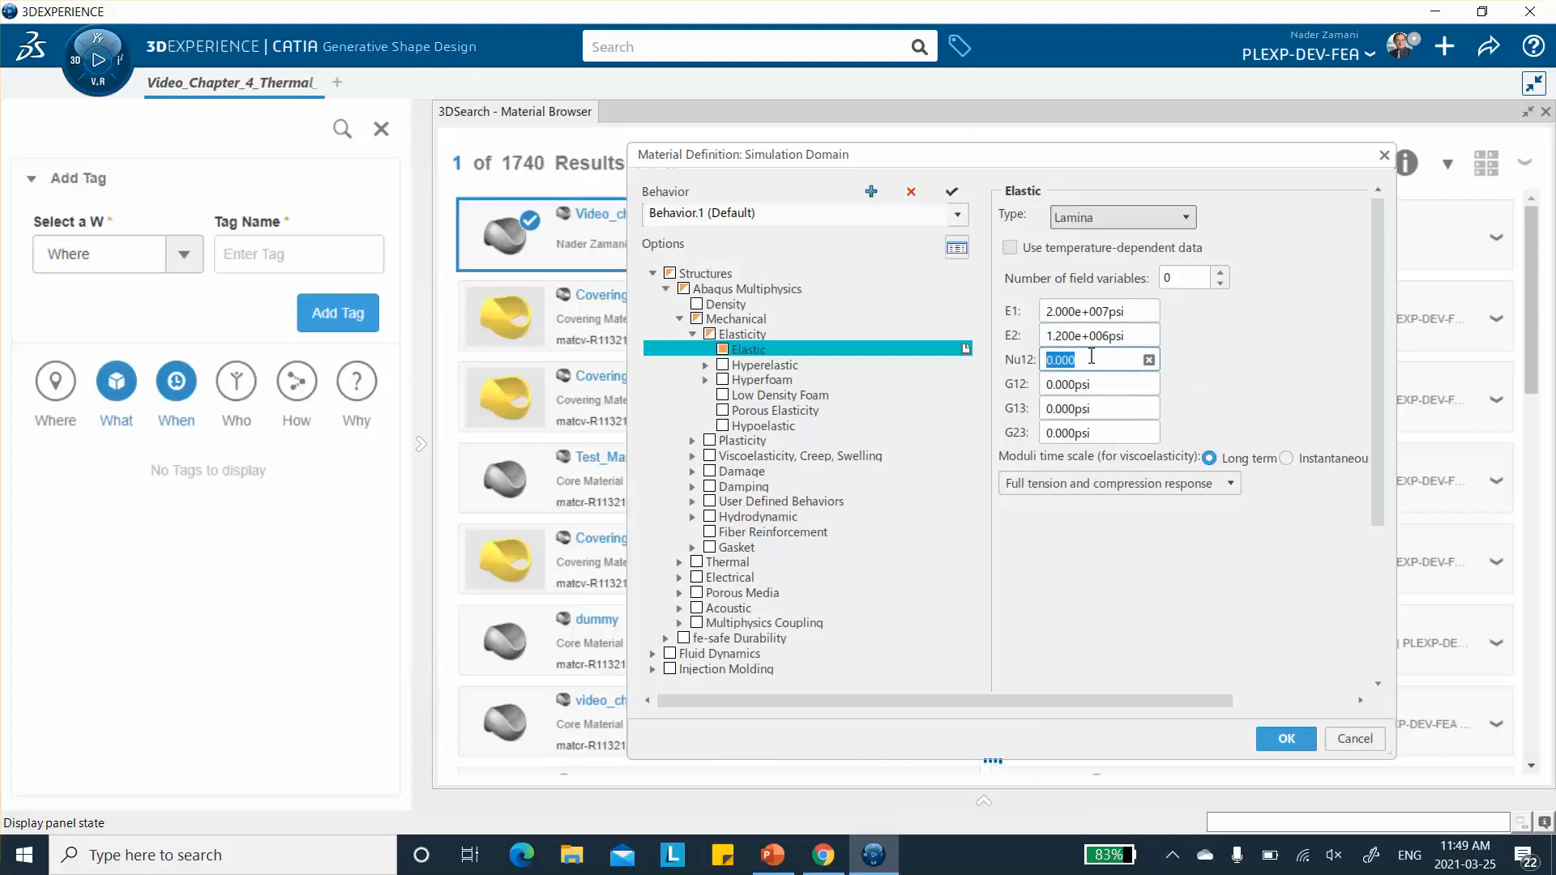
{"action": "type", "text": "0.25"}
- Set the lamina shear moduli to G12 800000 psi, G13 400000 psi and G23 400000 psi
{"action": "left_click", "coordinate": [1096, 389]}
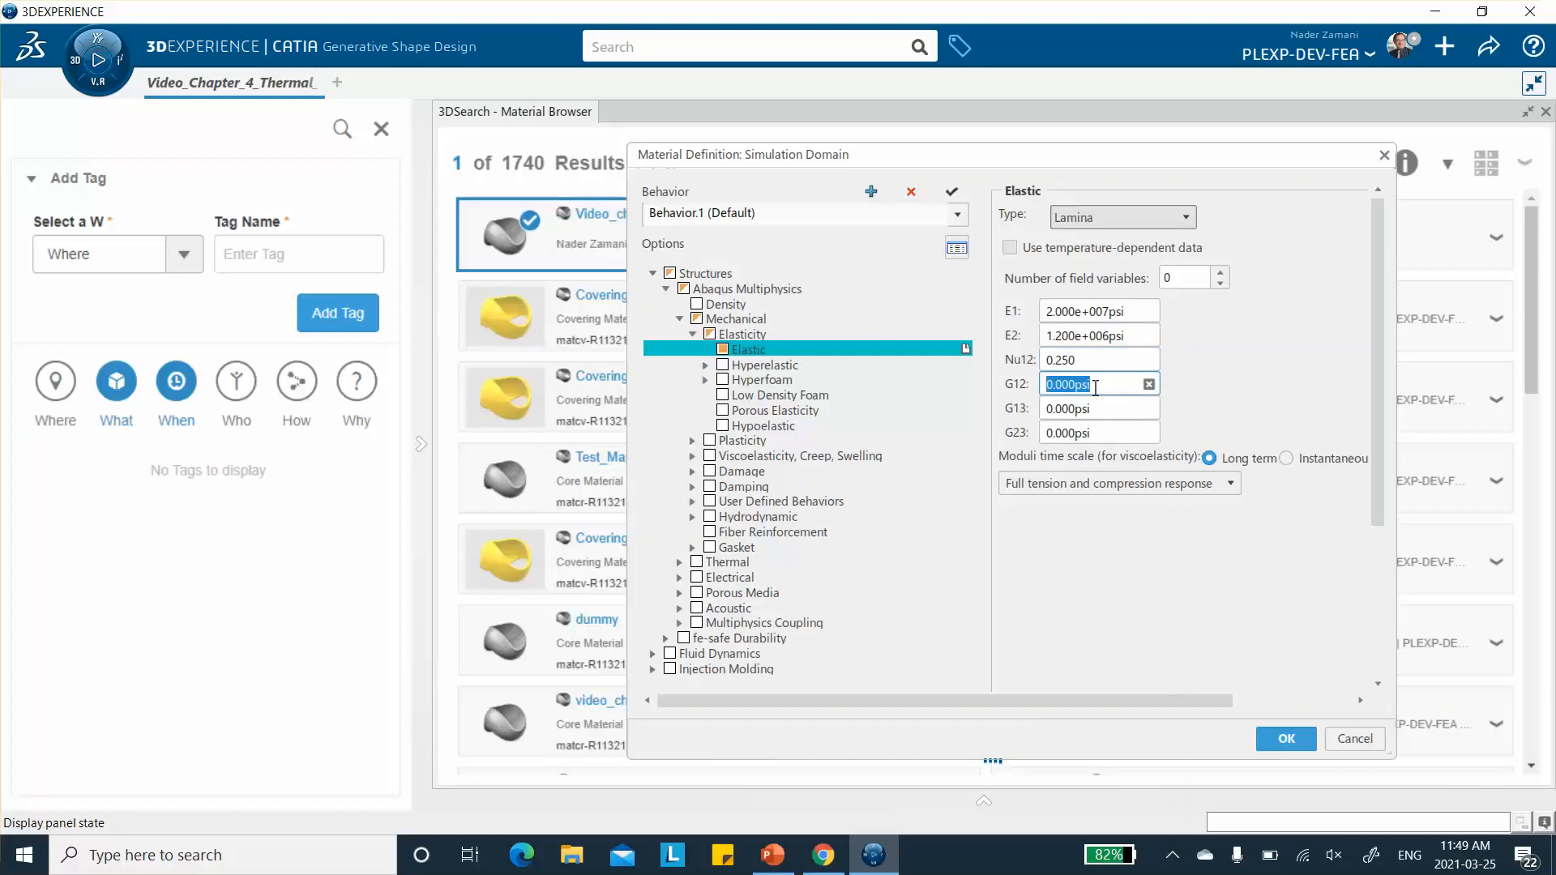
{"action": "type", "text": "800000"}
{"action": "left_click", "coordinate": [1096, 403]}
{"action": "type", "text": "4"}
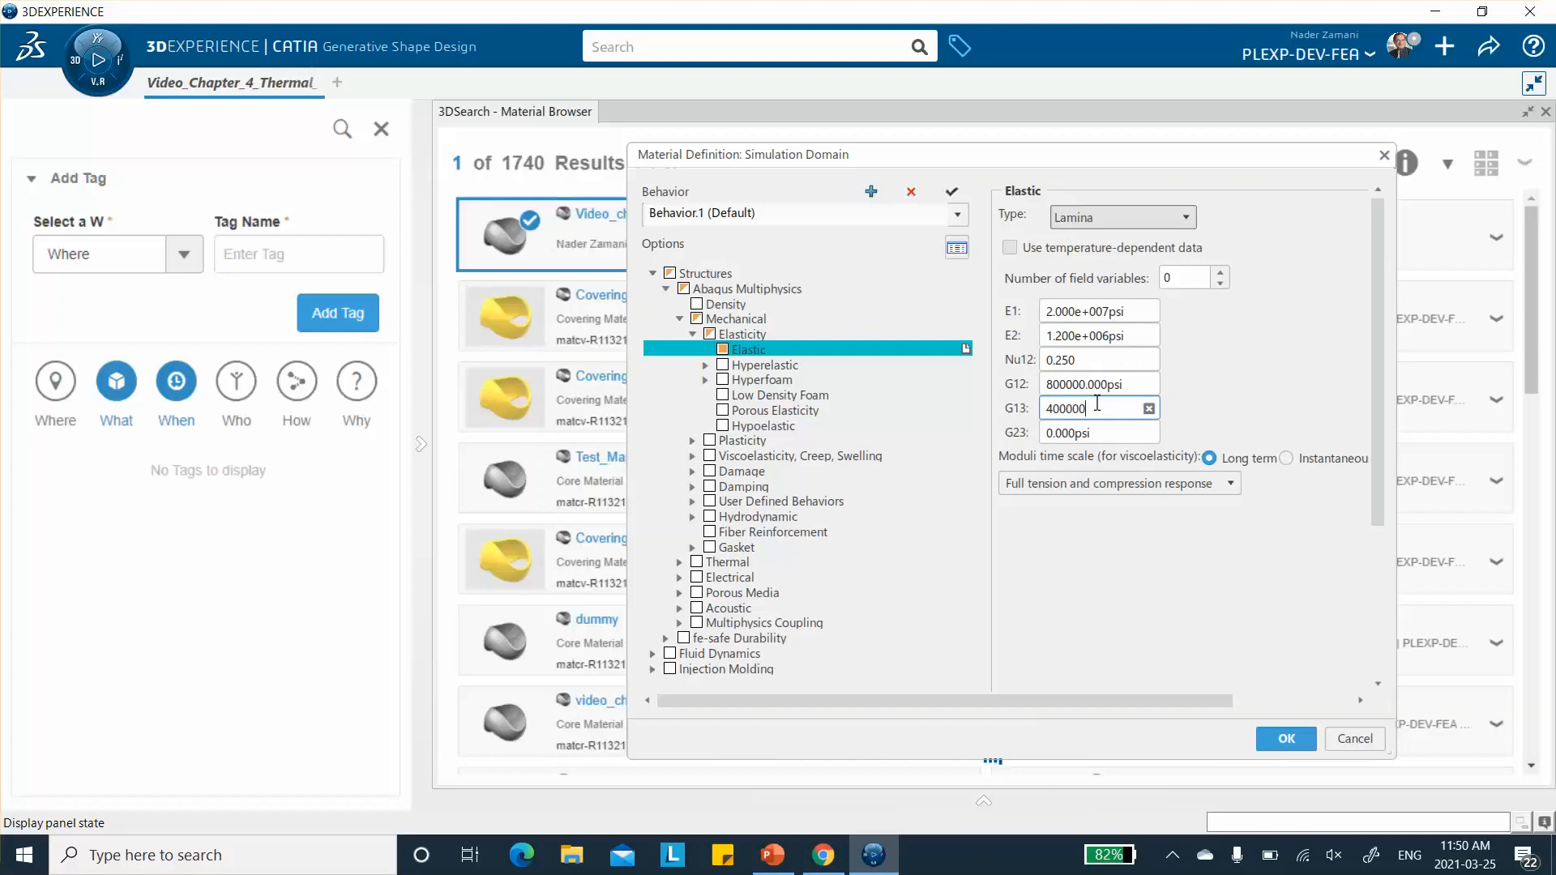
{"action": "left_click", "coordinate": [1093, 434]}
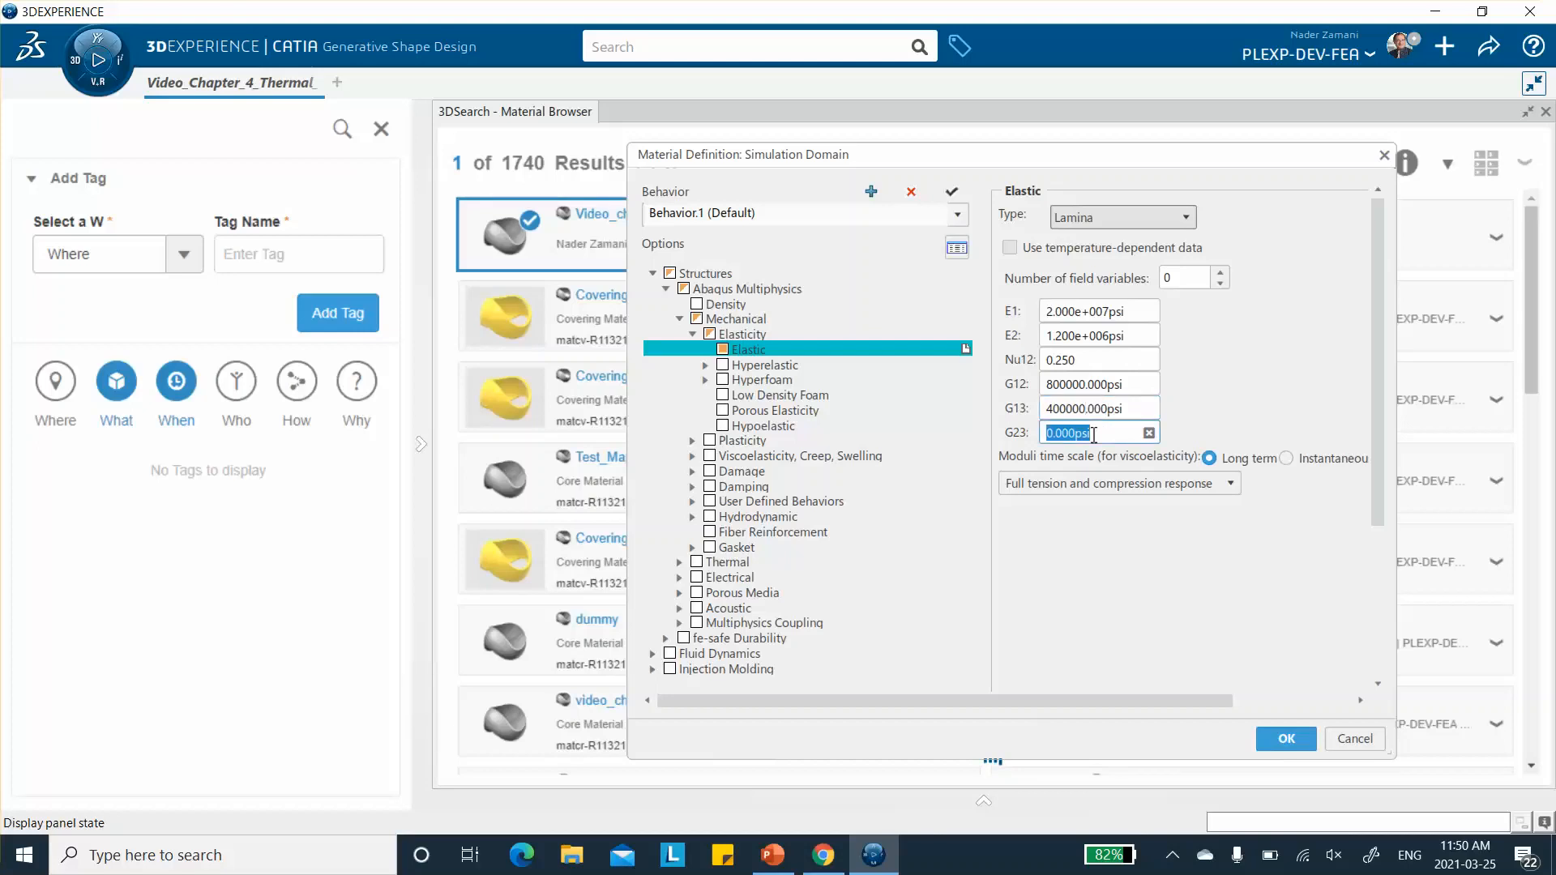
{"action": "type", "text": "400000"}
{"action": "left_click", "coordinate": [1187, 278]}
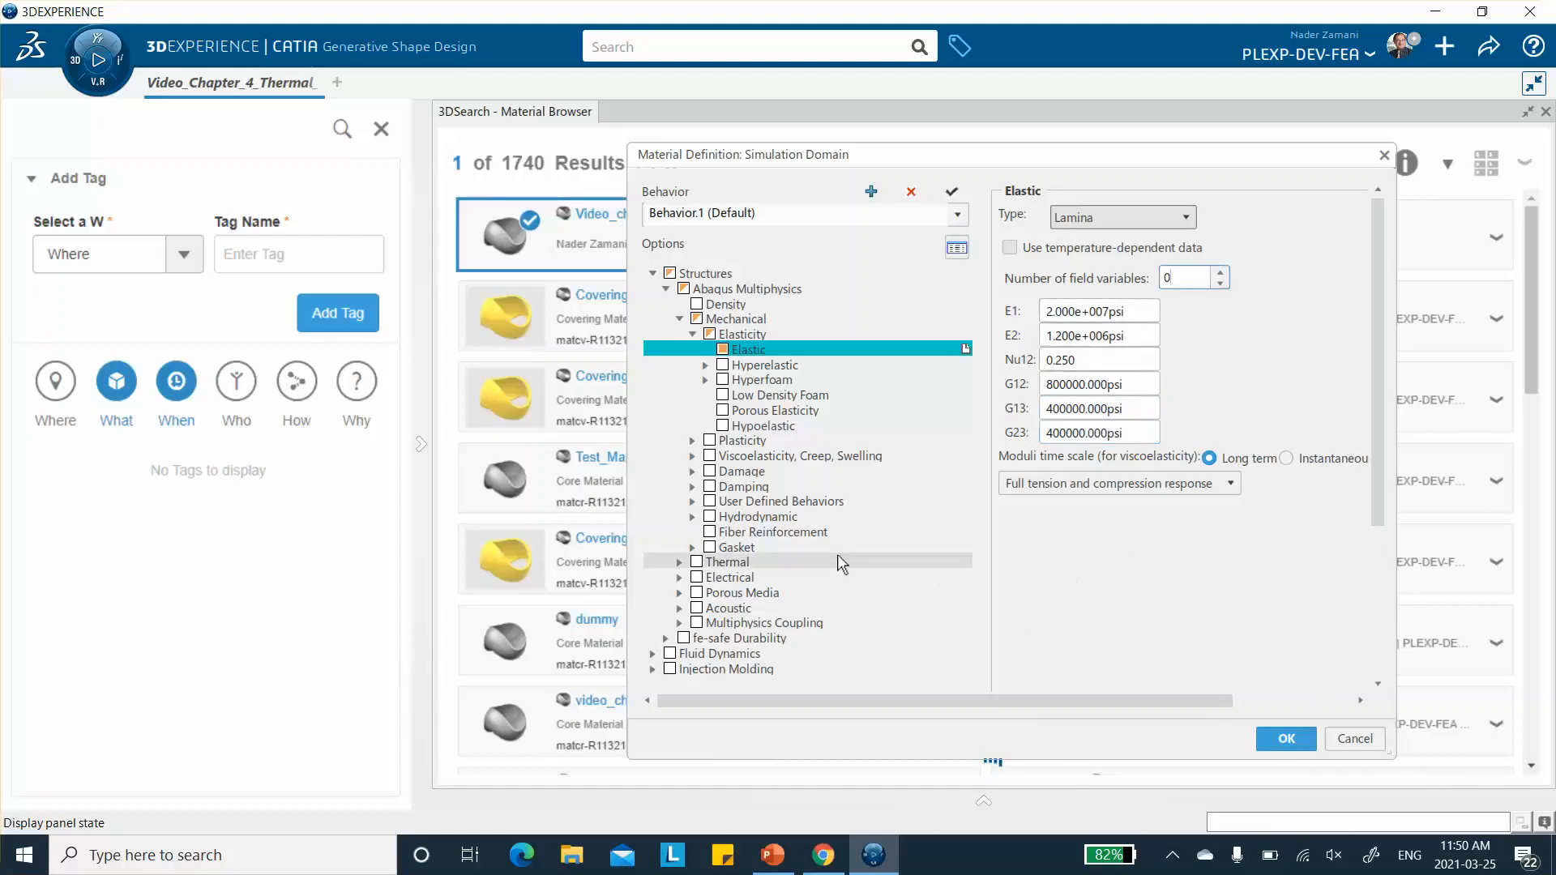
- Switch to PowerPoint, show slide 4 to check the material property table, and return to 3DEXPERIENCE
{"action": "left_click", "coordinate": [770, 858]}
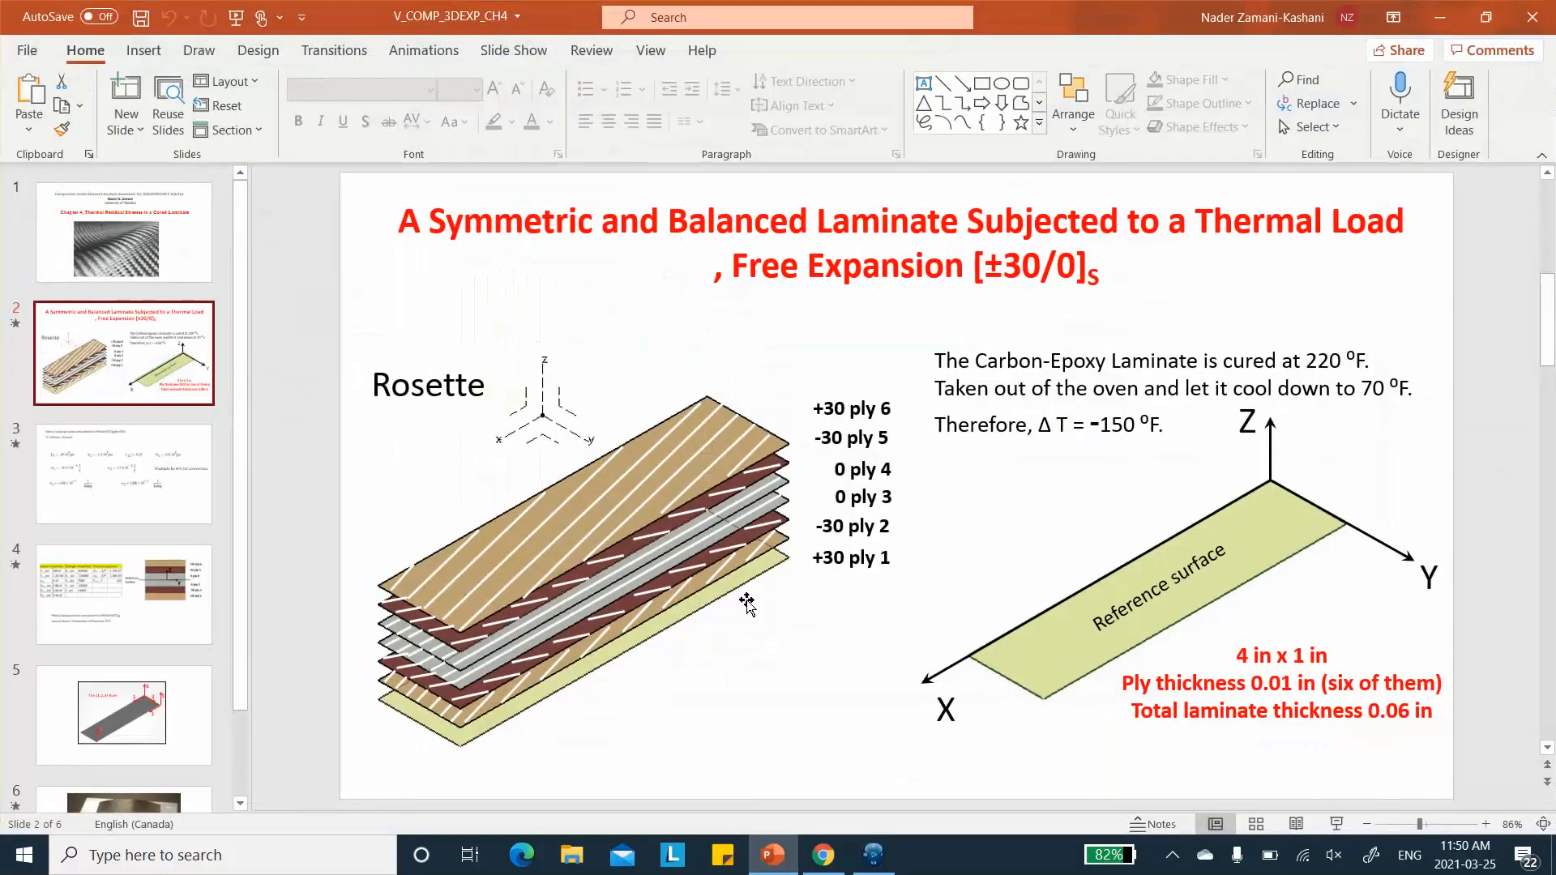
{"action": "left_click", "coordinate": [121, 580]}
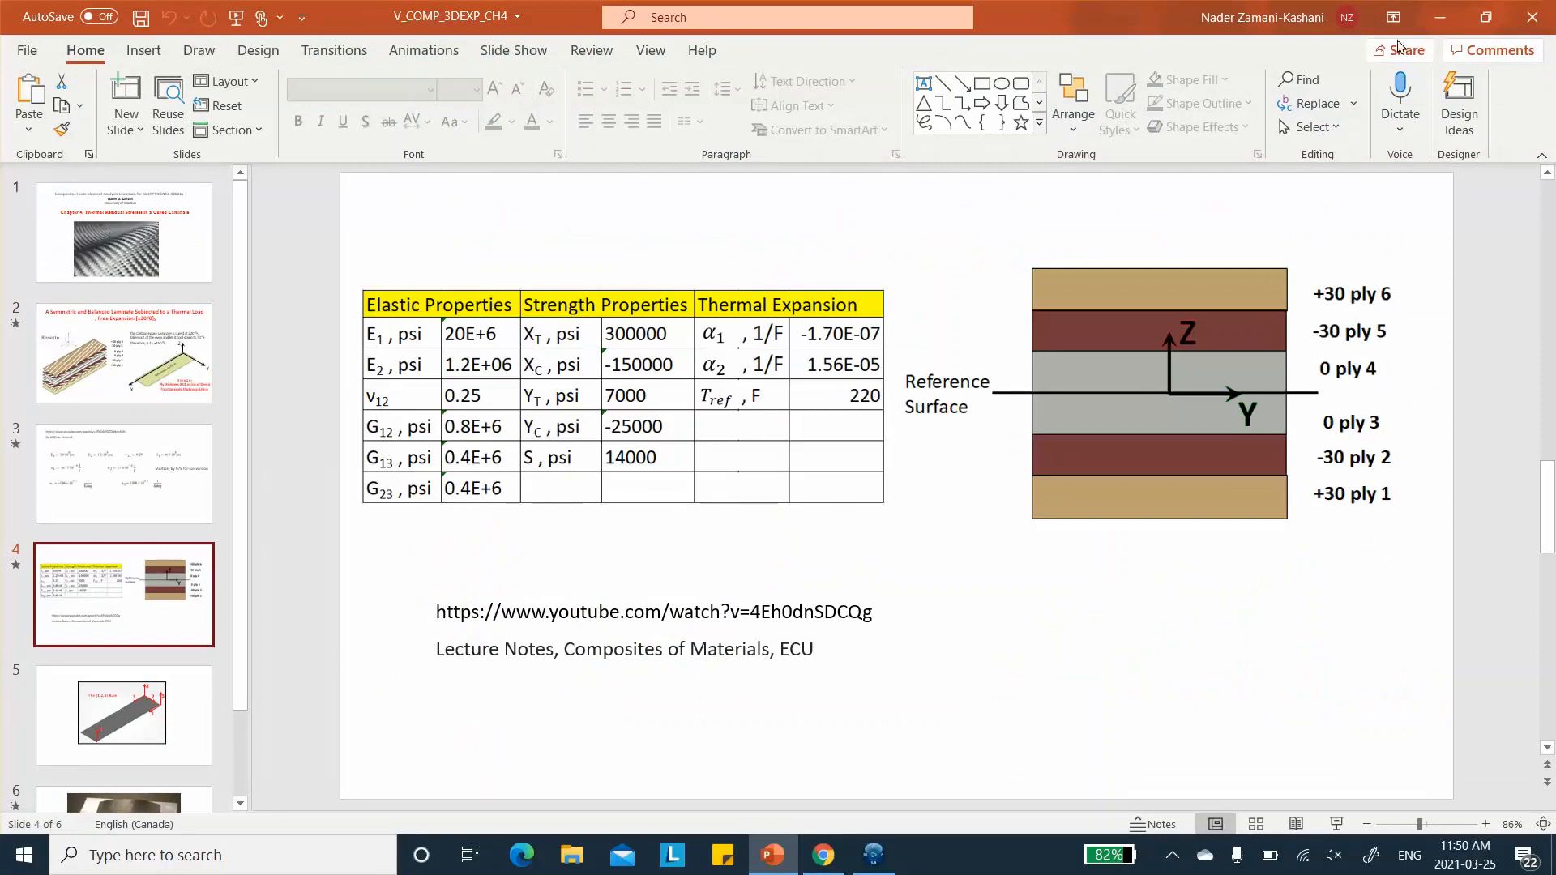
{"action": "left_click", "coordinate": [1439, 17]}
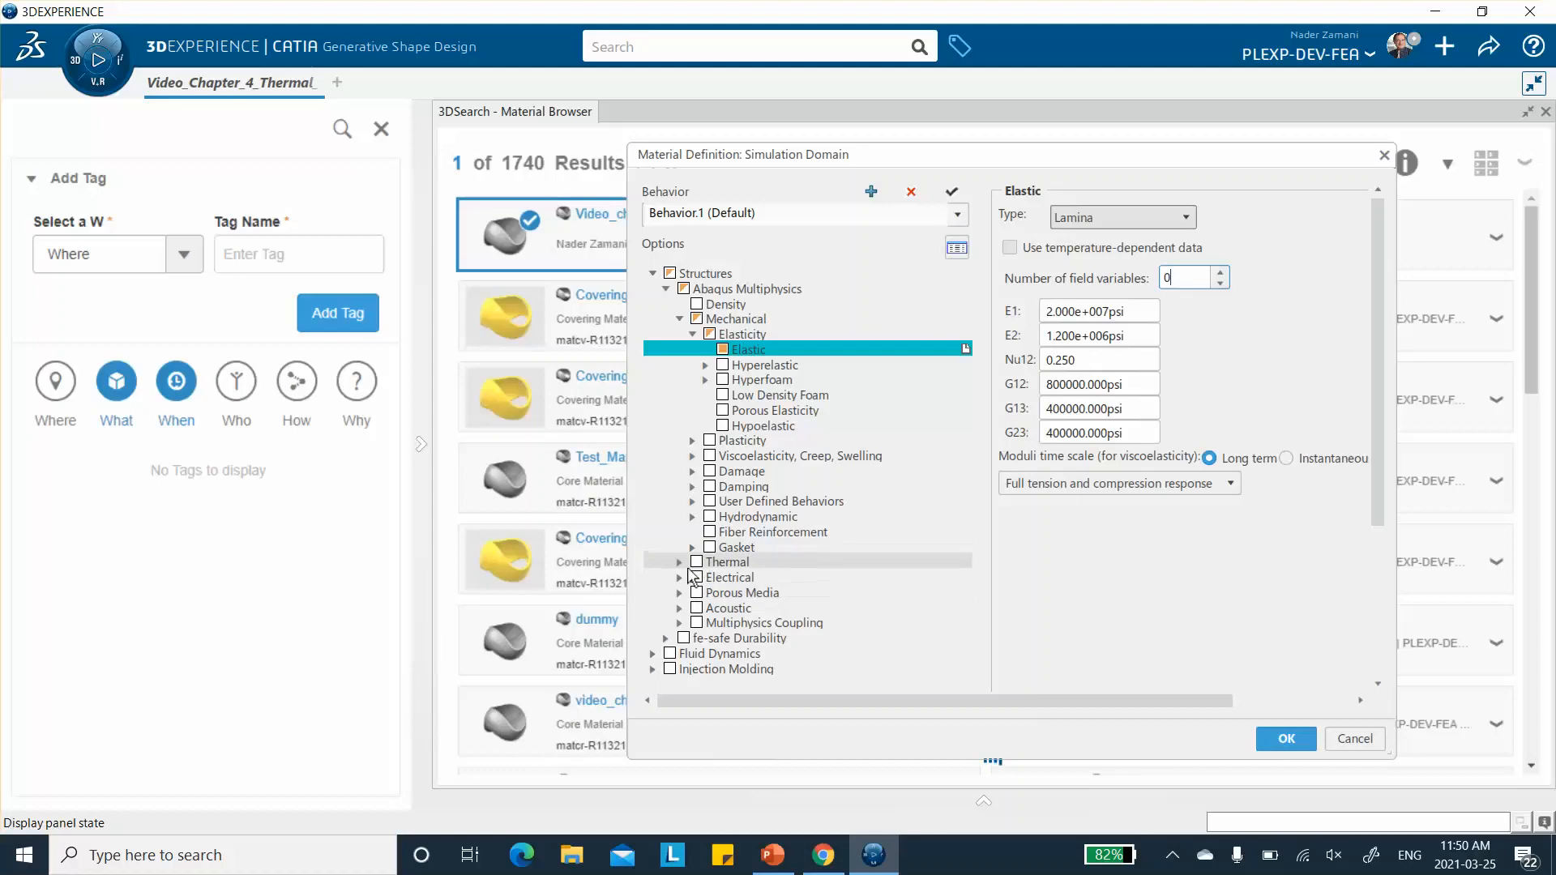
- Enable Thermal Expansion under Multiphysics Coupling, Thermal-Mechanical, and choose Orthotropic as the expansion type
{"action": "left_click", "coordinate": [680, 623]}
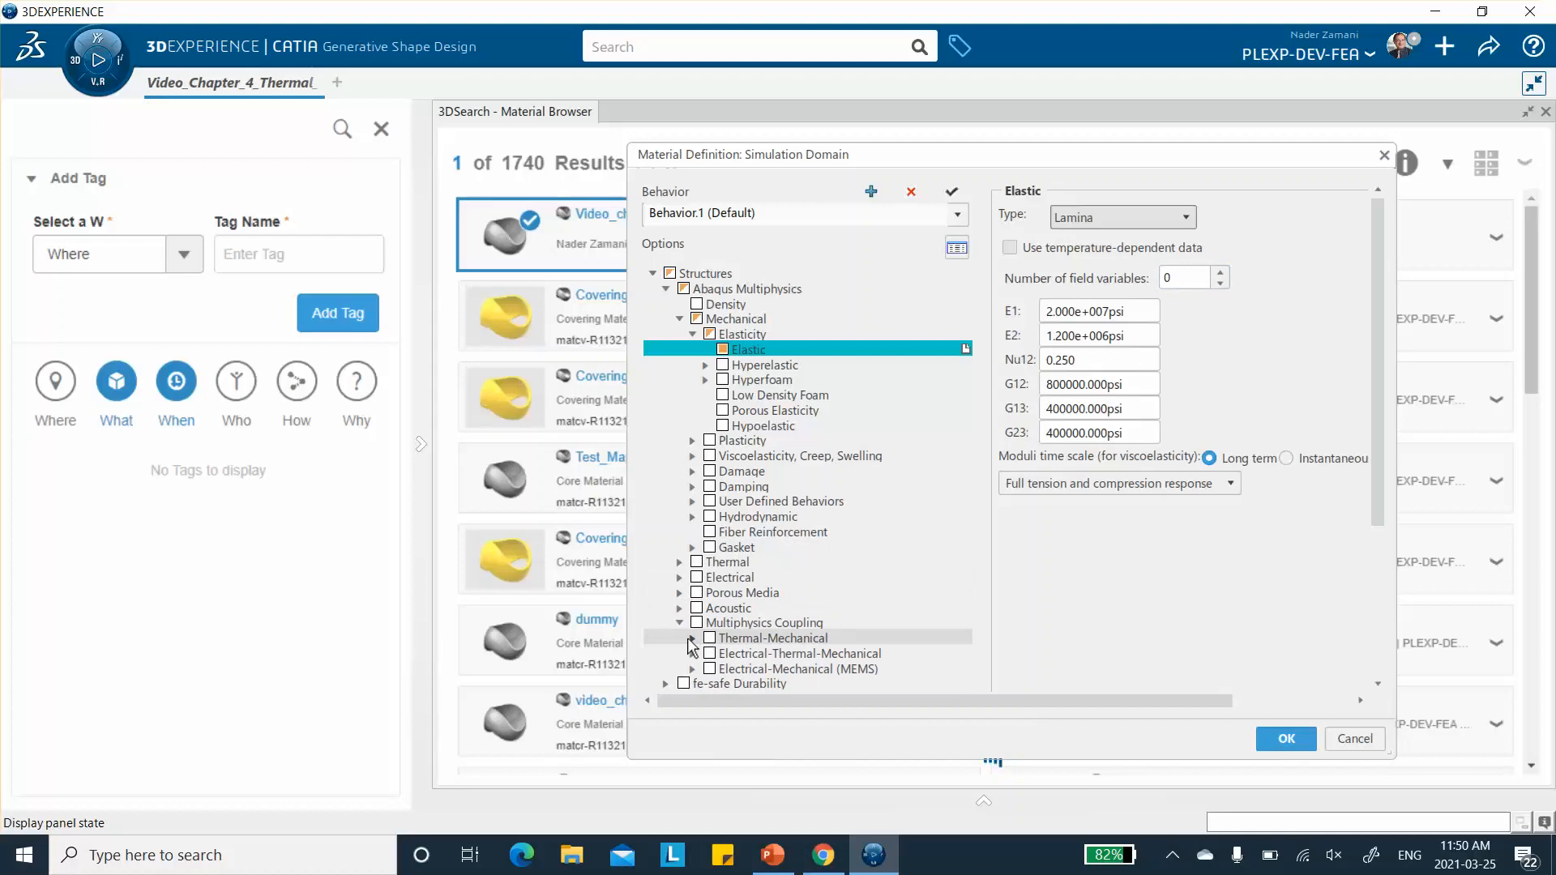
{"action": "left_click", "coordinate": [692, 639]}
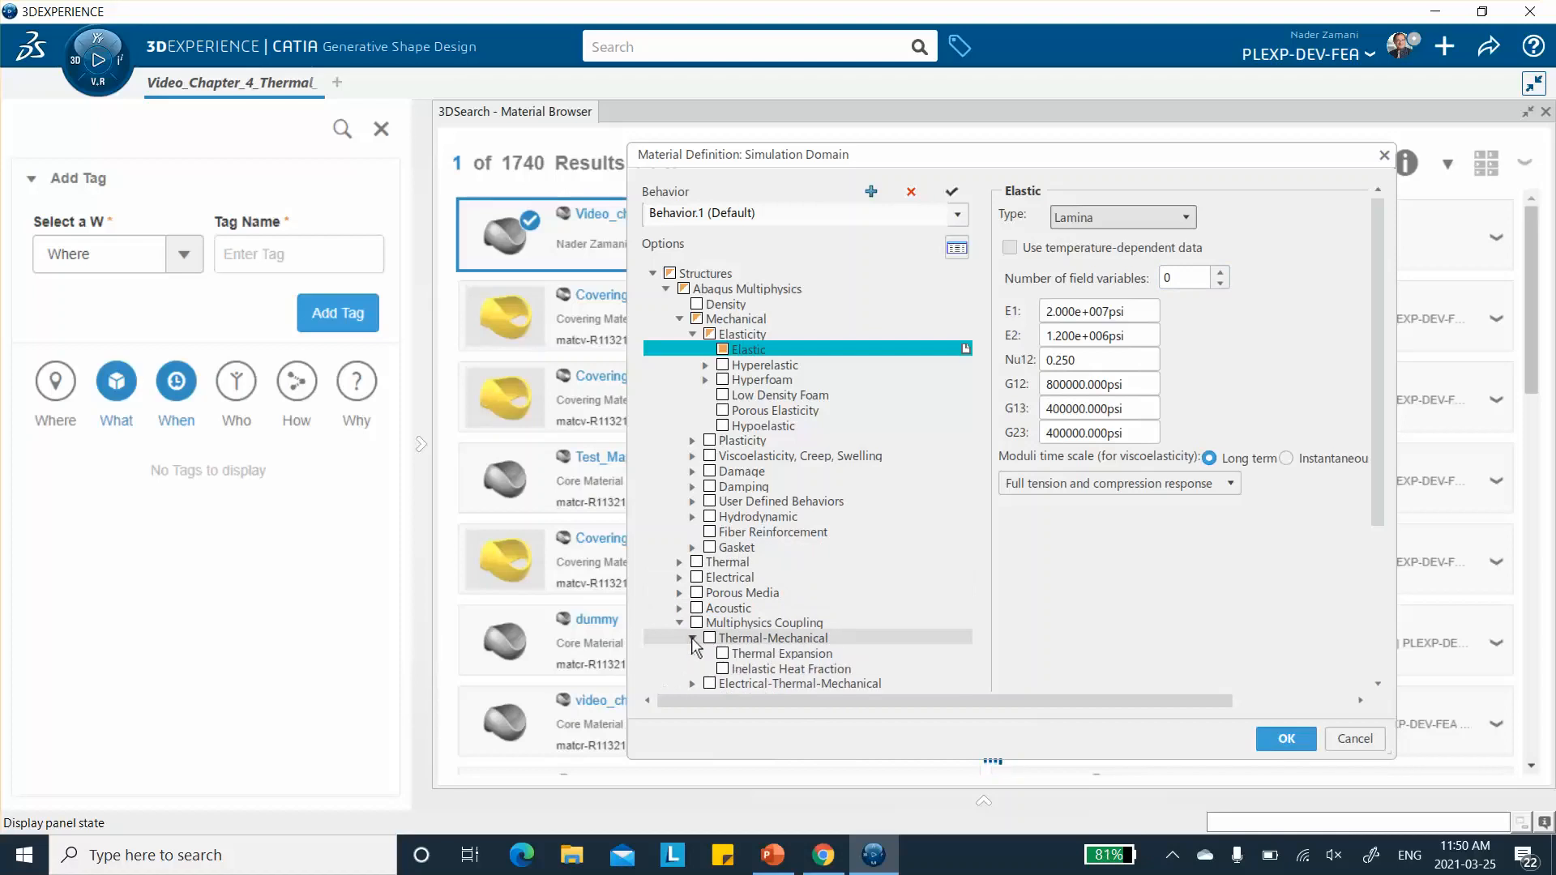
{"action": "left_click", "coordinate": [724, 653]}
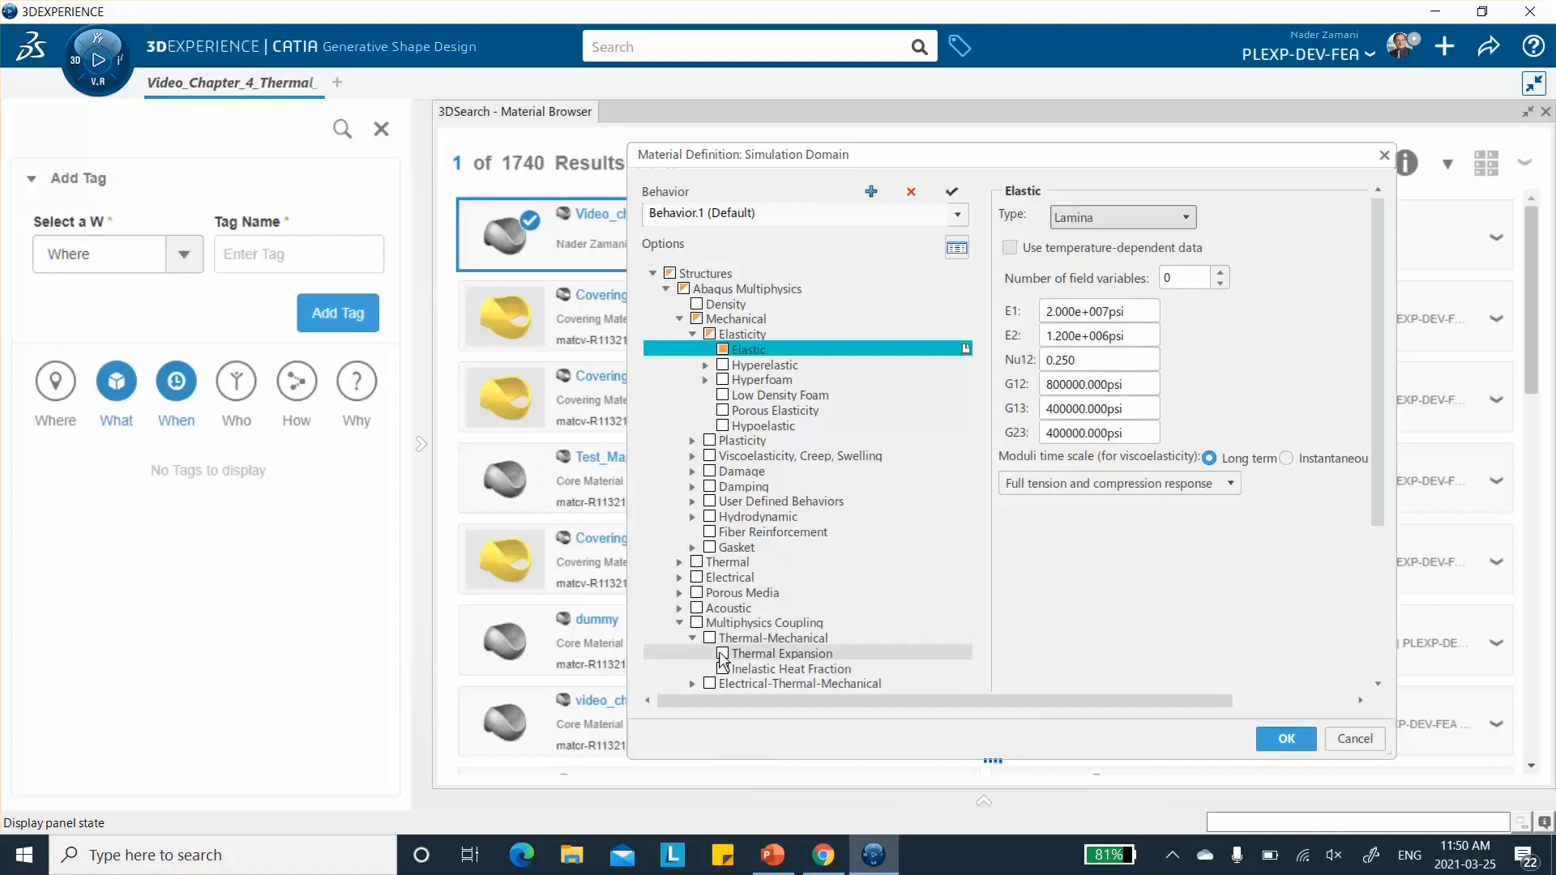
{"action": "left_click", "coordinate": [1162, 218]}
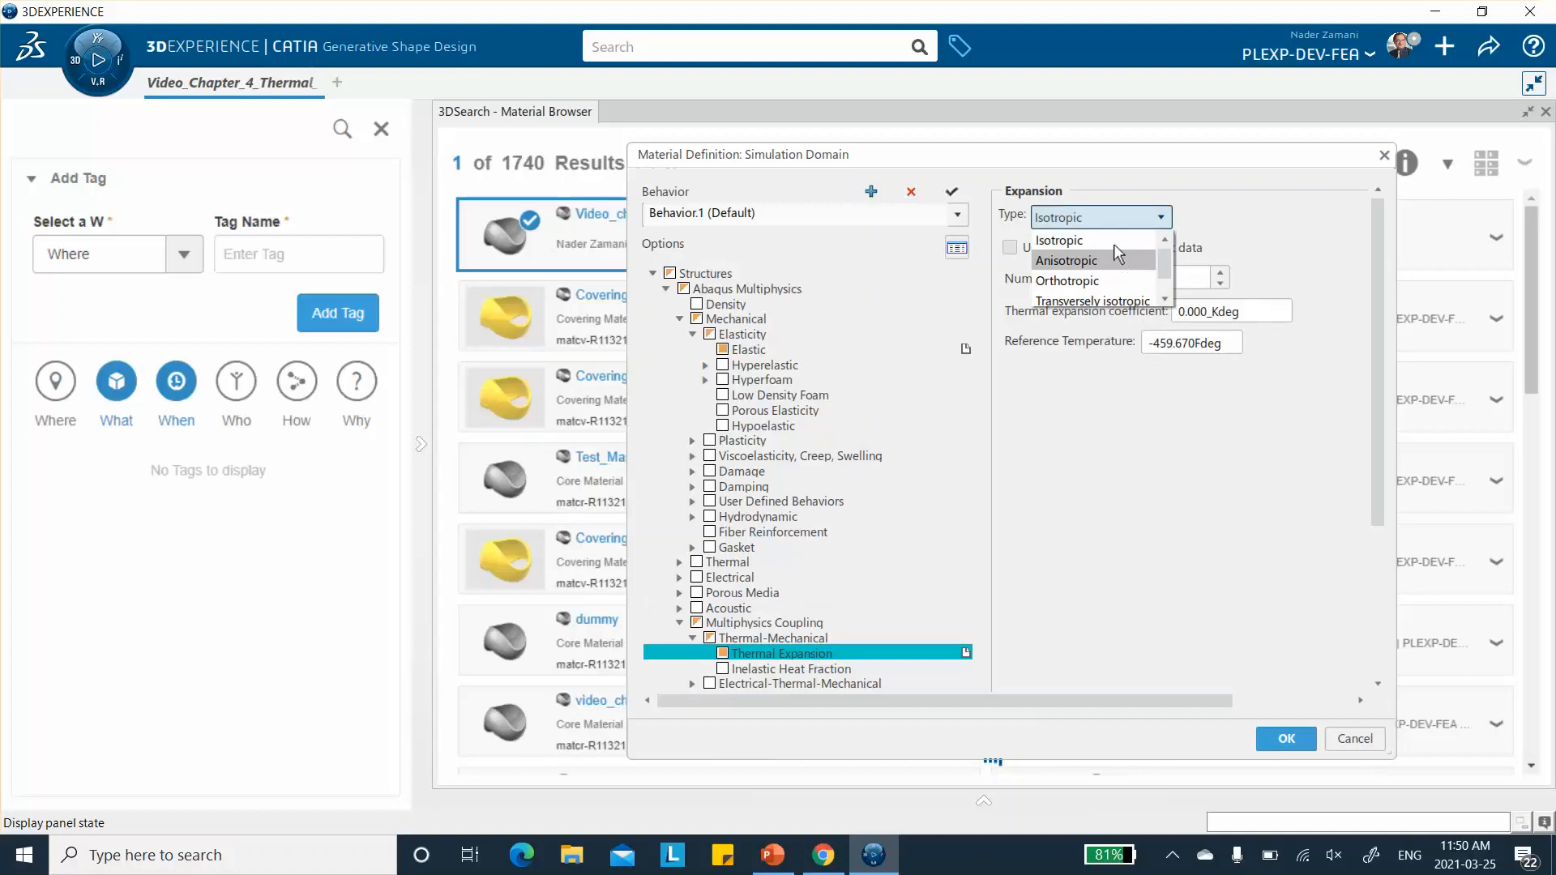
{"action": "left_click", "coordinate": [1112, 280]}
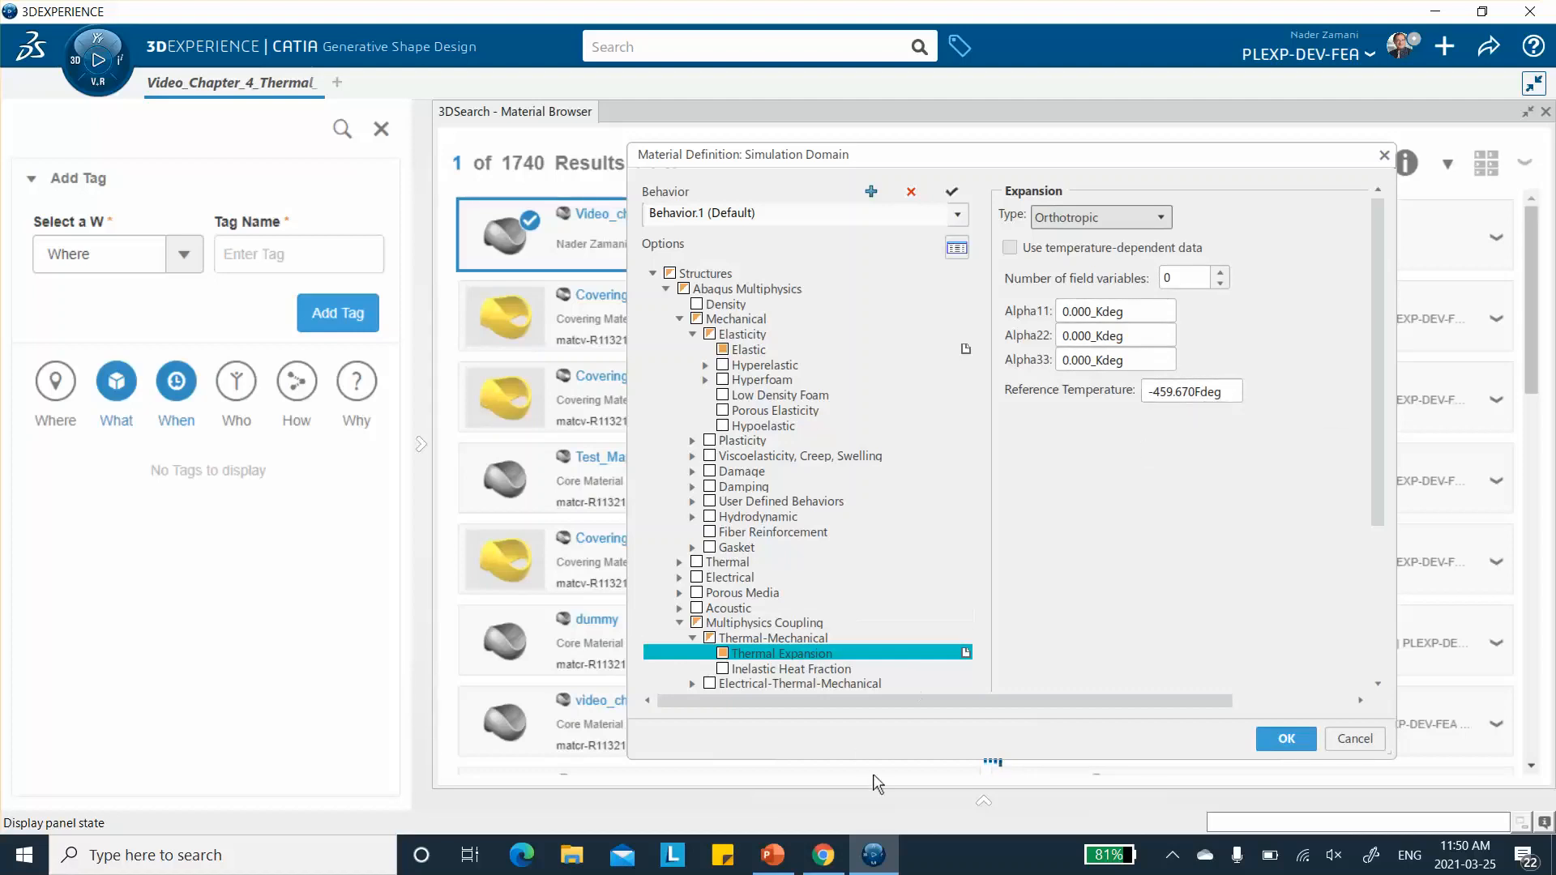
- Switch to PowerPoint to check the thermal expansion coefficients and reference temperature on slide 4, and return to 3DEXPERIENCE
{"action": "left_click", "coordinate": [773, 857]}
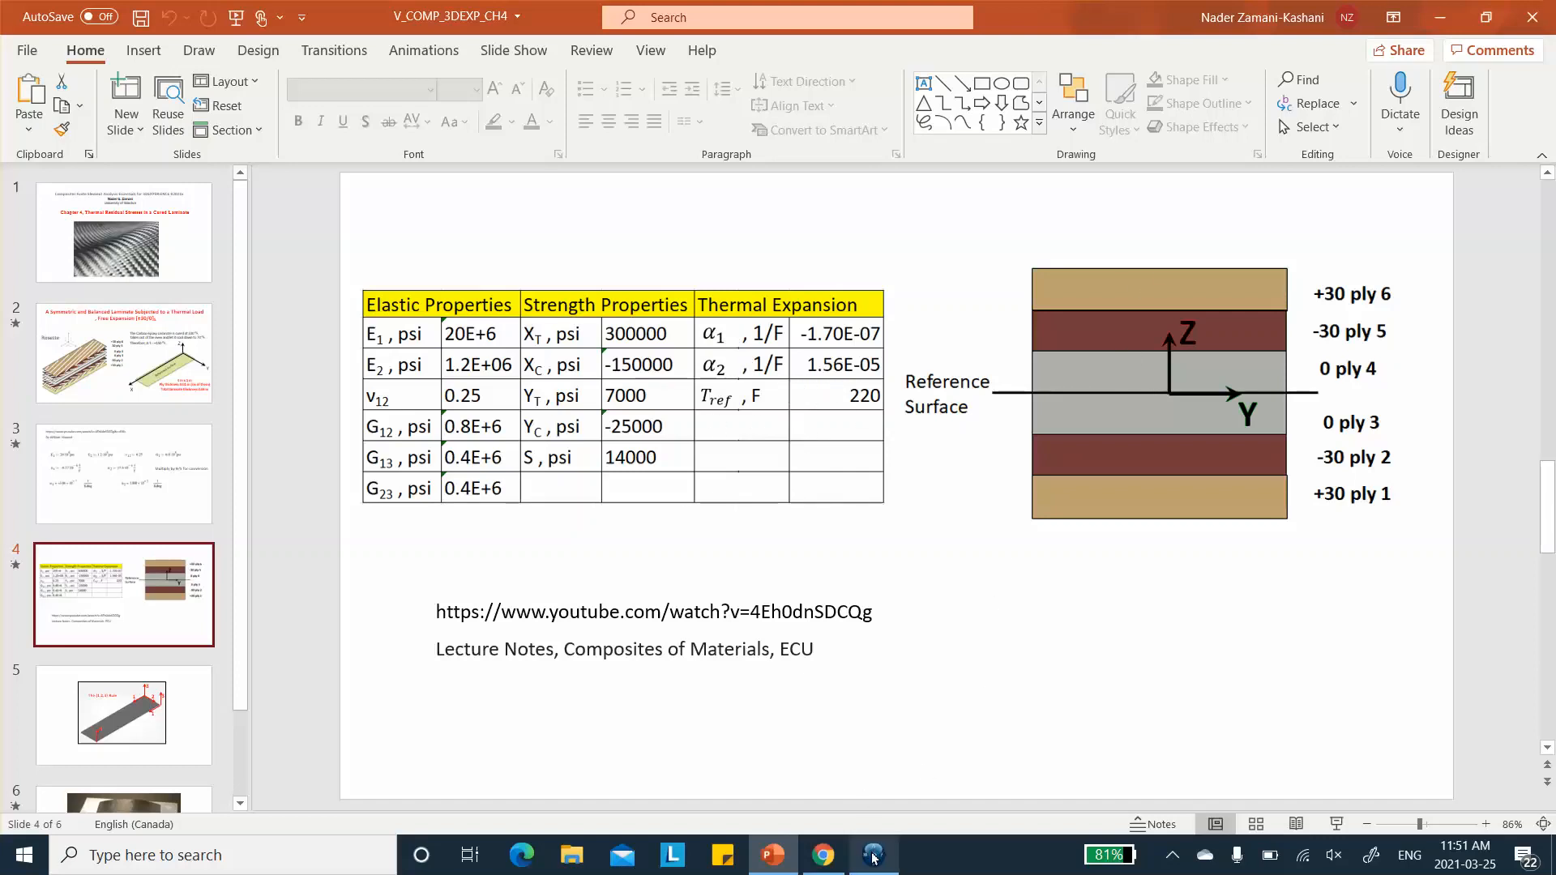
{"action": "mouse_move", "coordinate": [873, 856]}
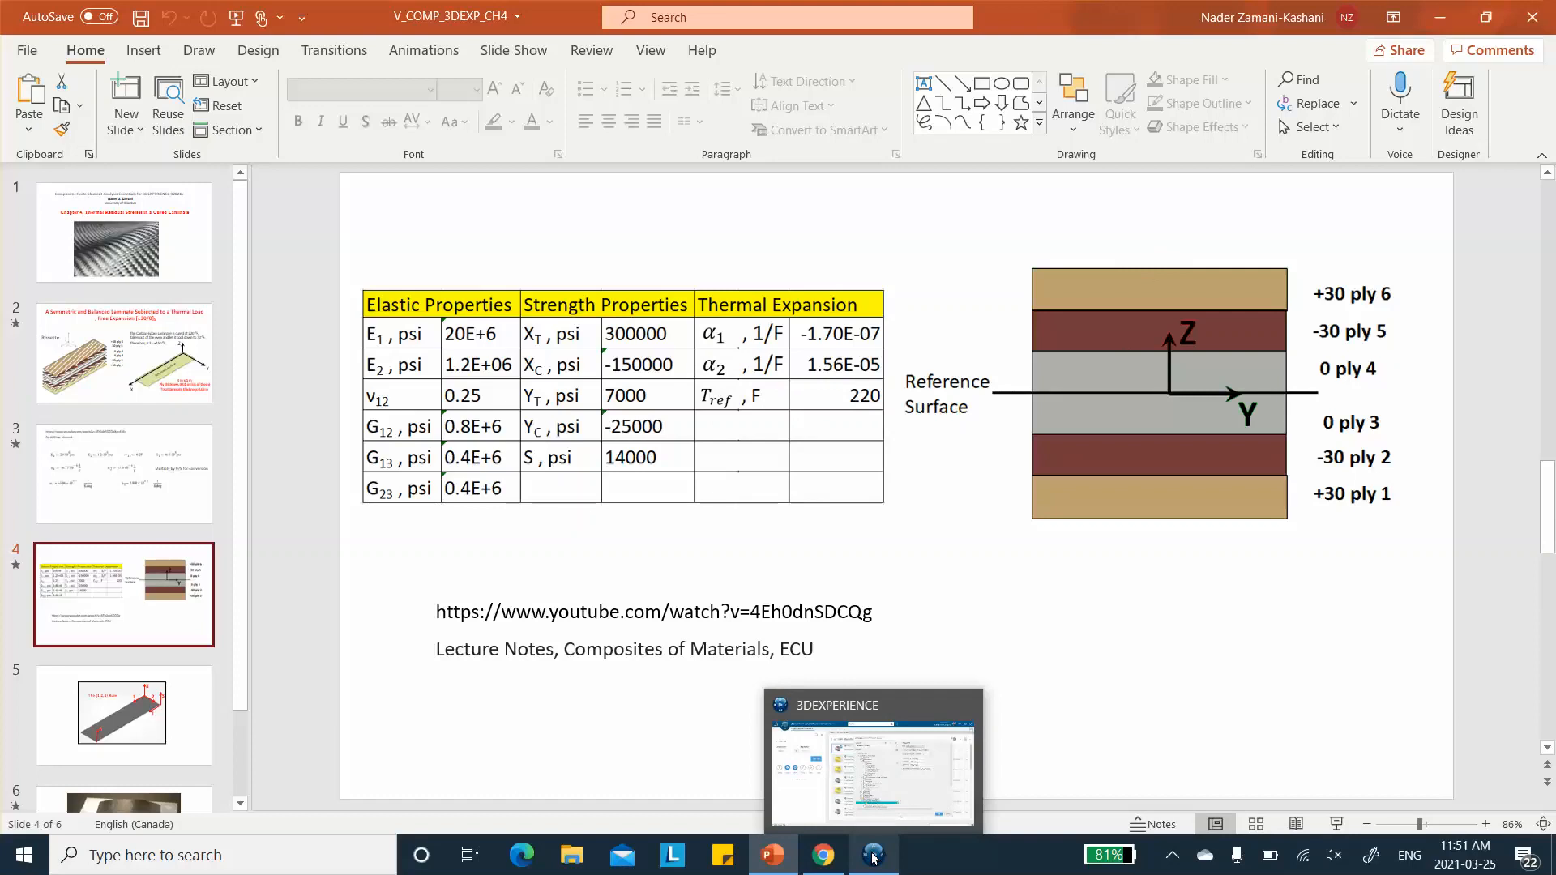
{"action": "left_click", "coordinate": [874, 856]}
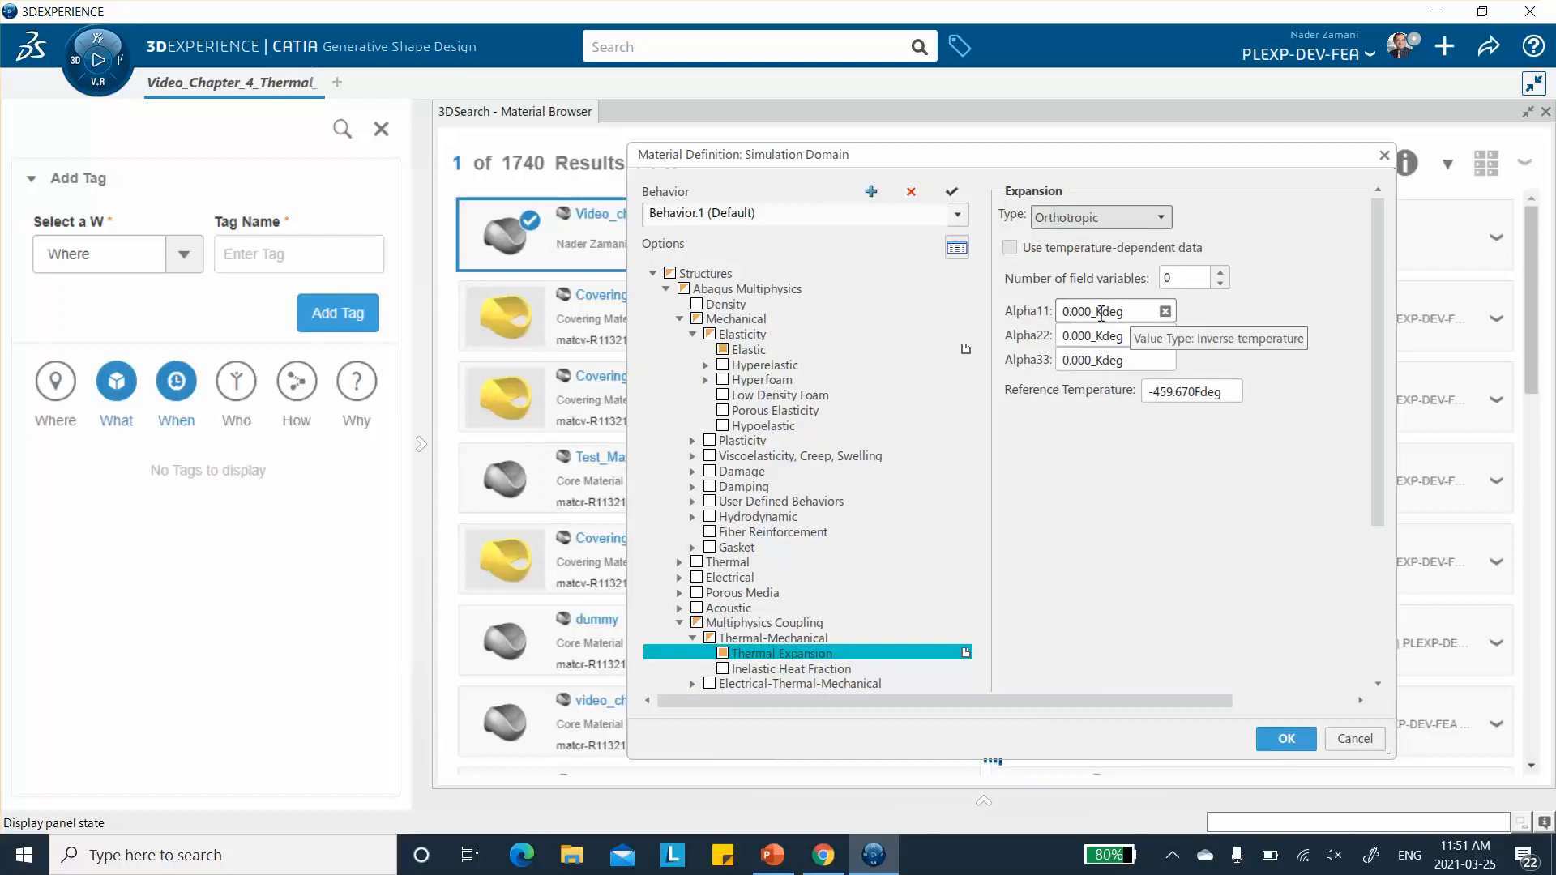
- Return from the material property table in PowerPoint to 3DEXPERIENCE and accept the simulation domain material definition
{"action": "left_click", "coordinate": [874, 859]}
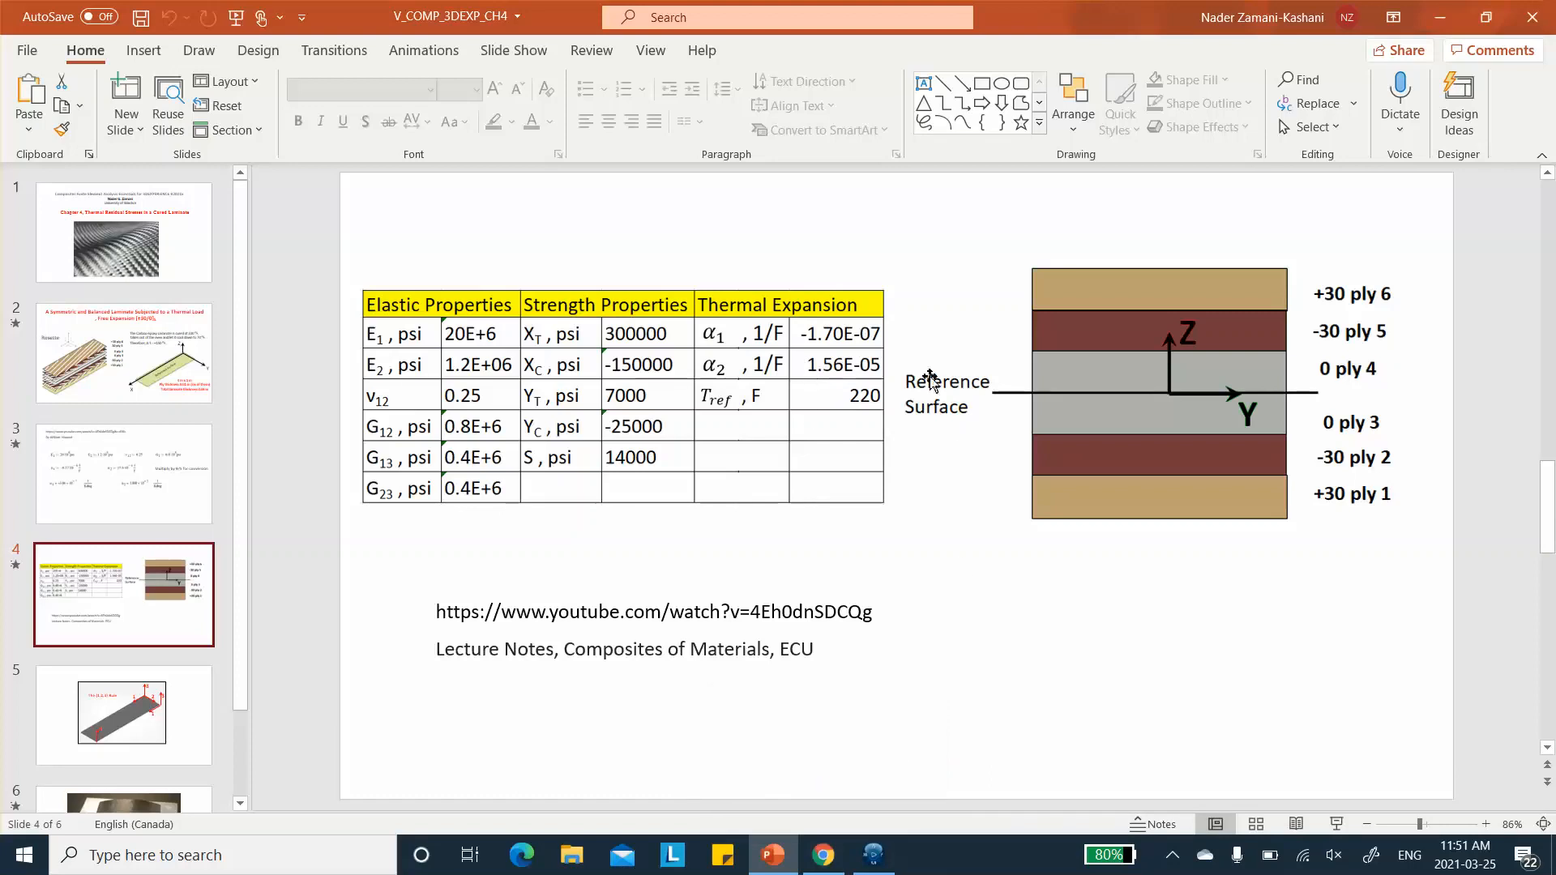
{"action": "left_click", "coordinate": [873, 855]}
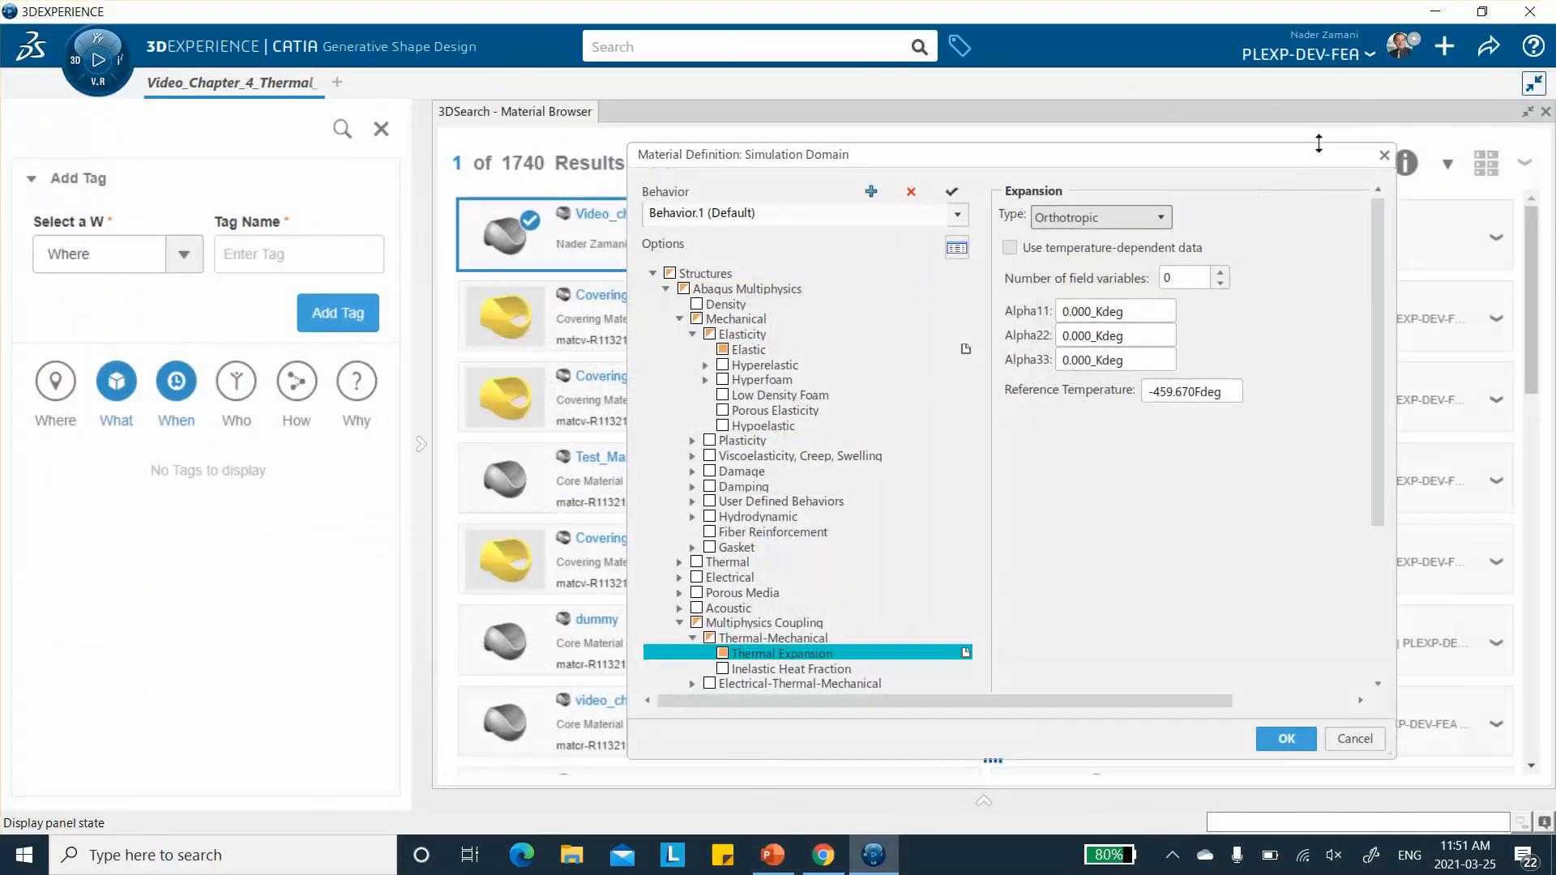
{"action": "left_click", "coordinate": [1289, 739]}
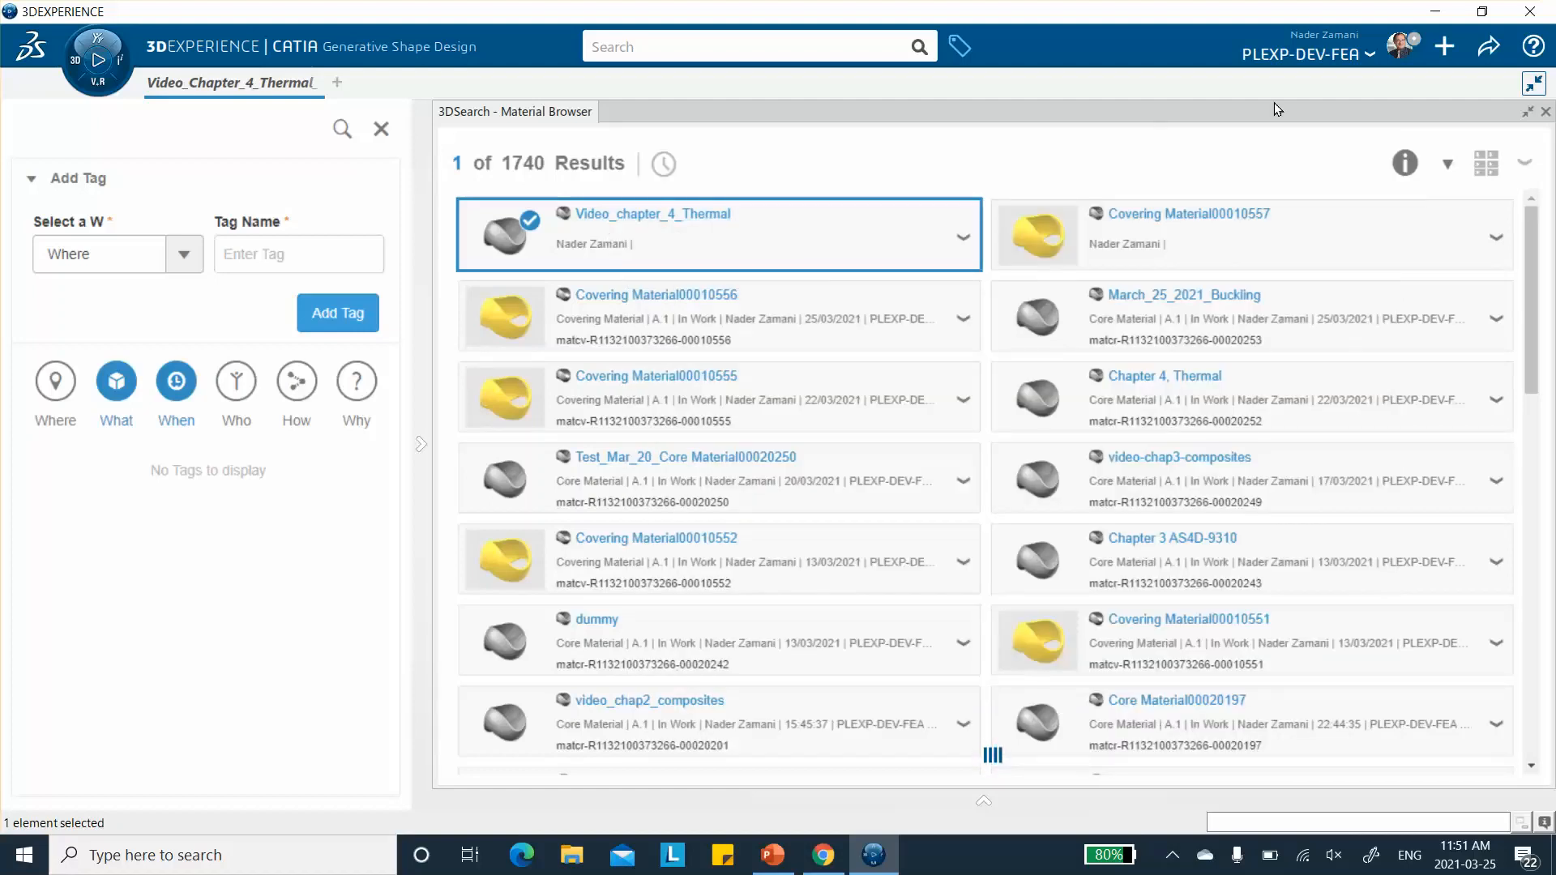
- In the unit preferences, filter the magnitudes by "tem" and set the Inverse temperature unit to Per Fahrenheit degree (_Fdeg)
{"action": "left_click", "coordinate": [1398, 55]}
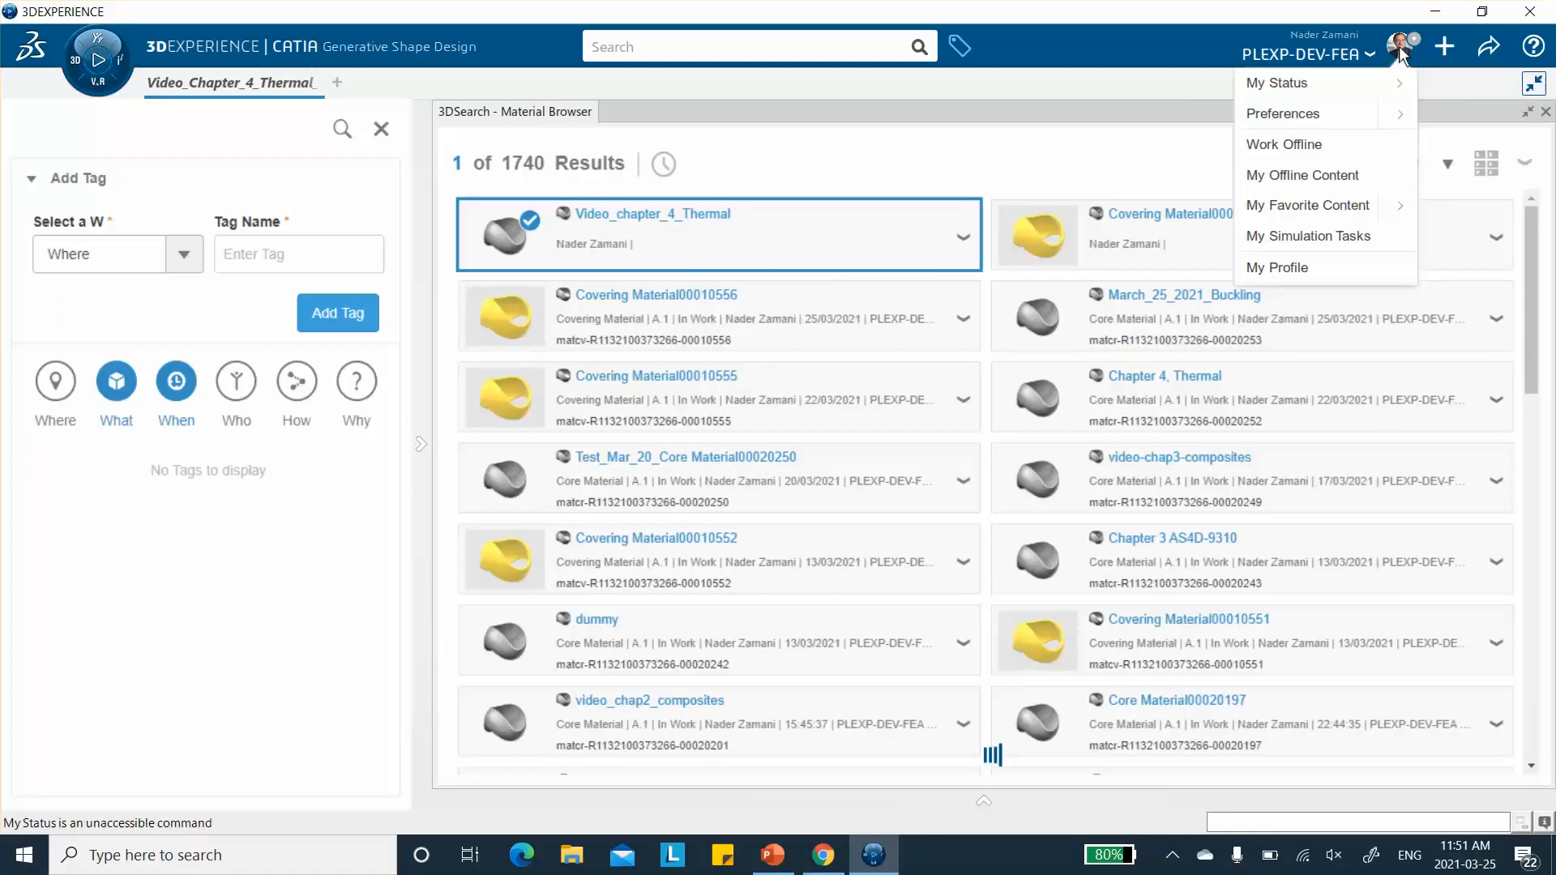
{"action": "left_click", "coordinate": [1320, 114]}
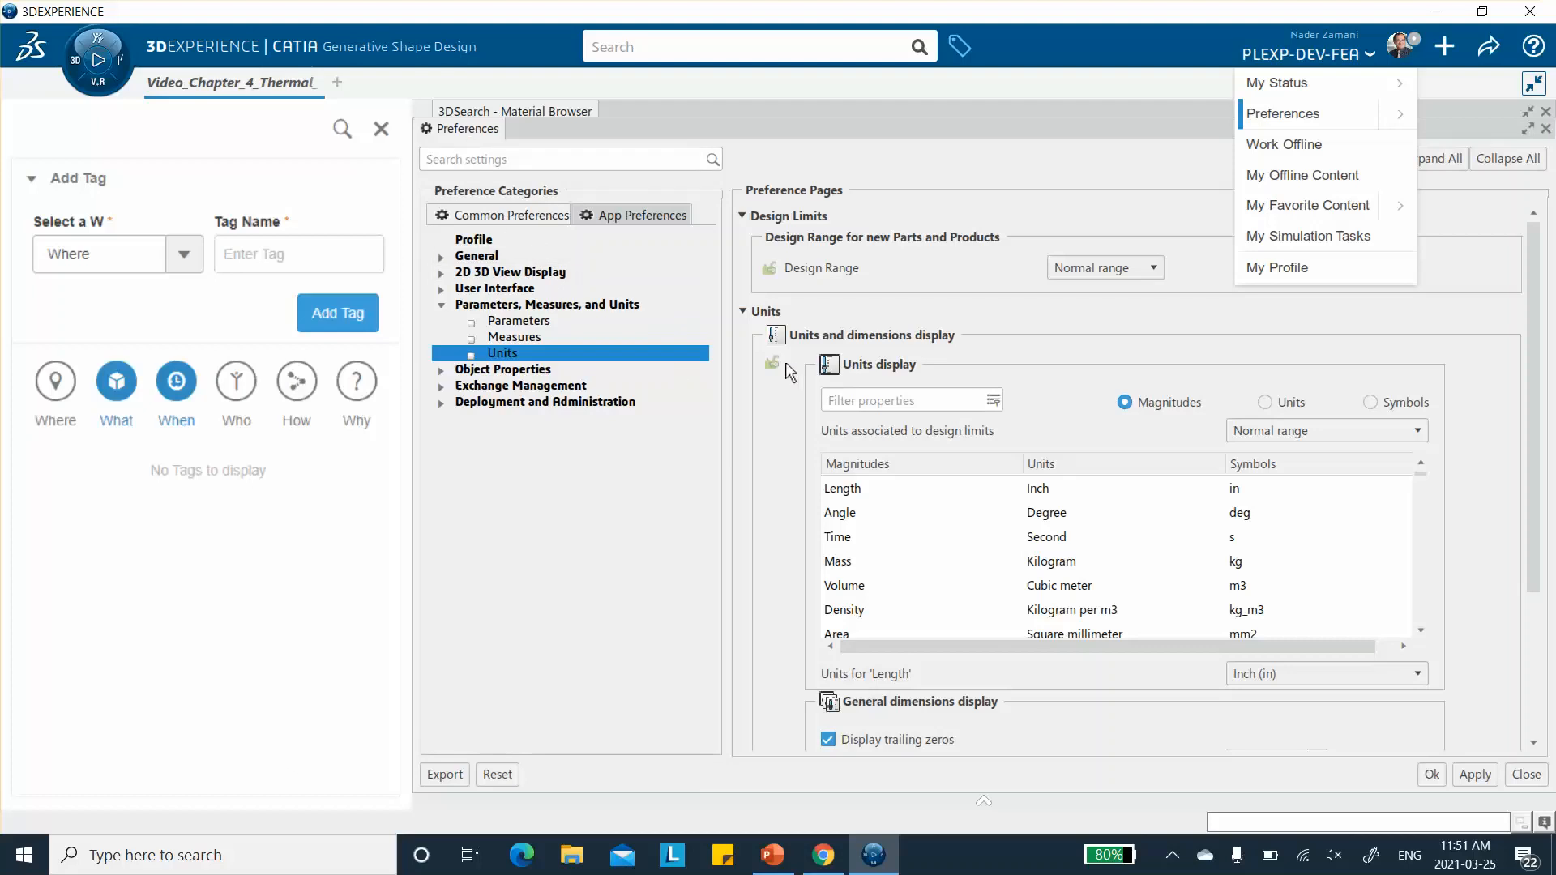
{"action": "left_click", "coordinate": [863, 403]}
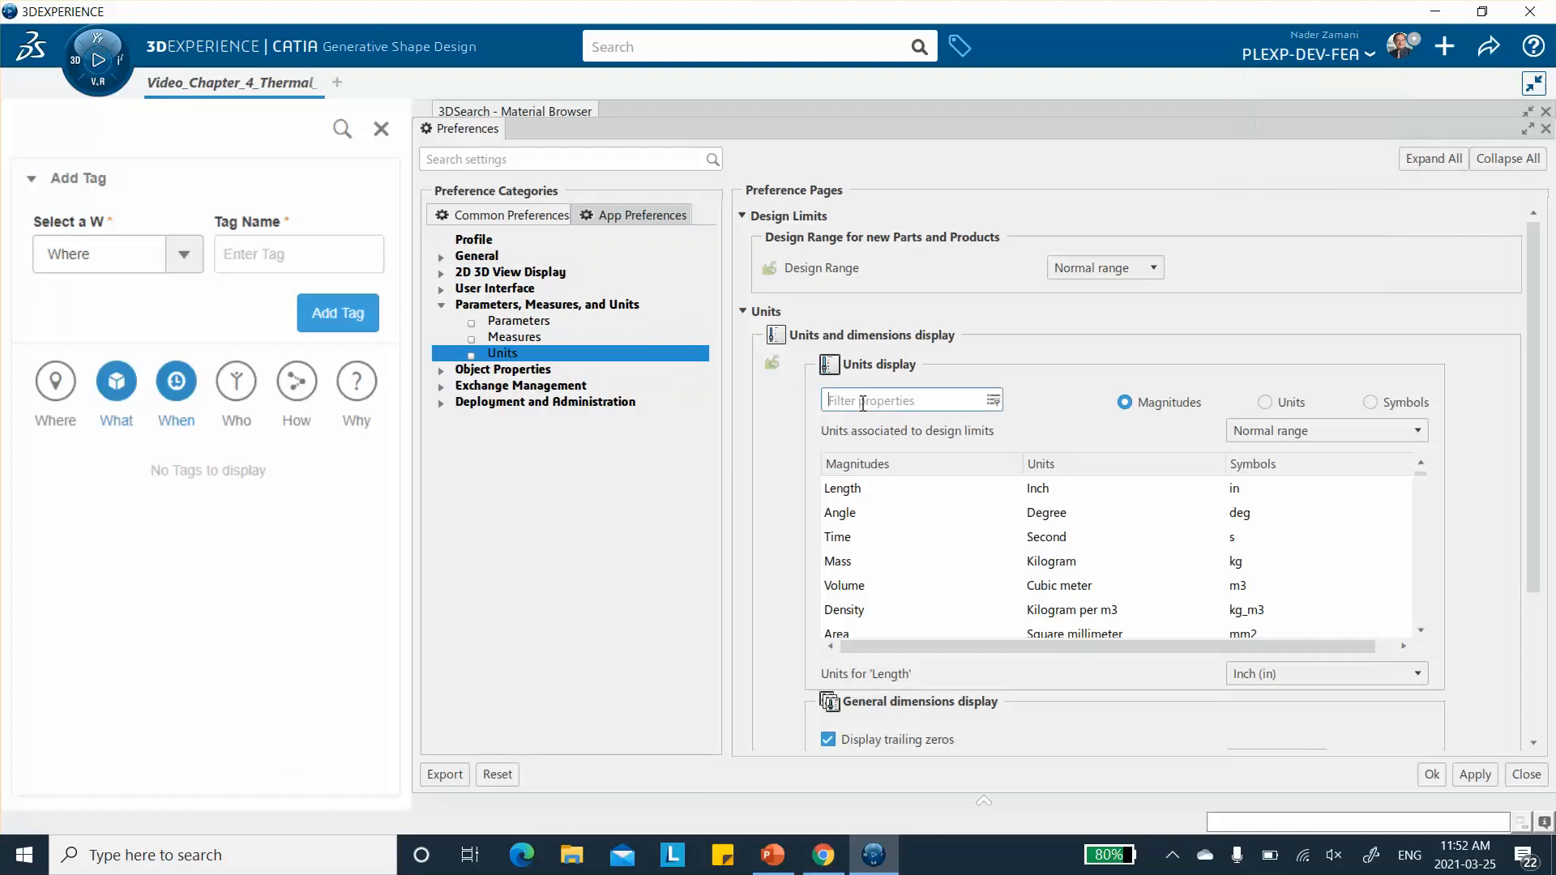
{"action": "type", "text": "tem"}
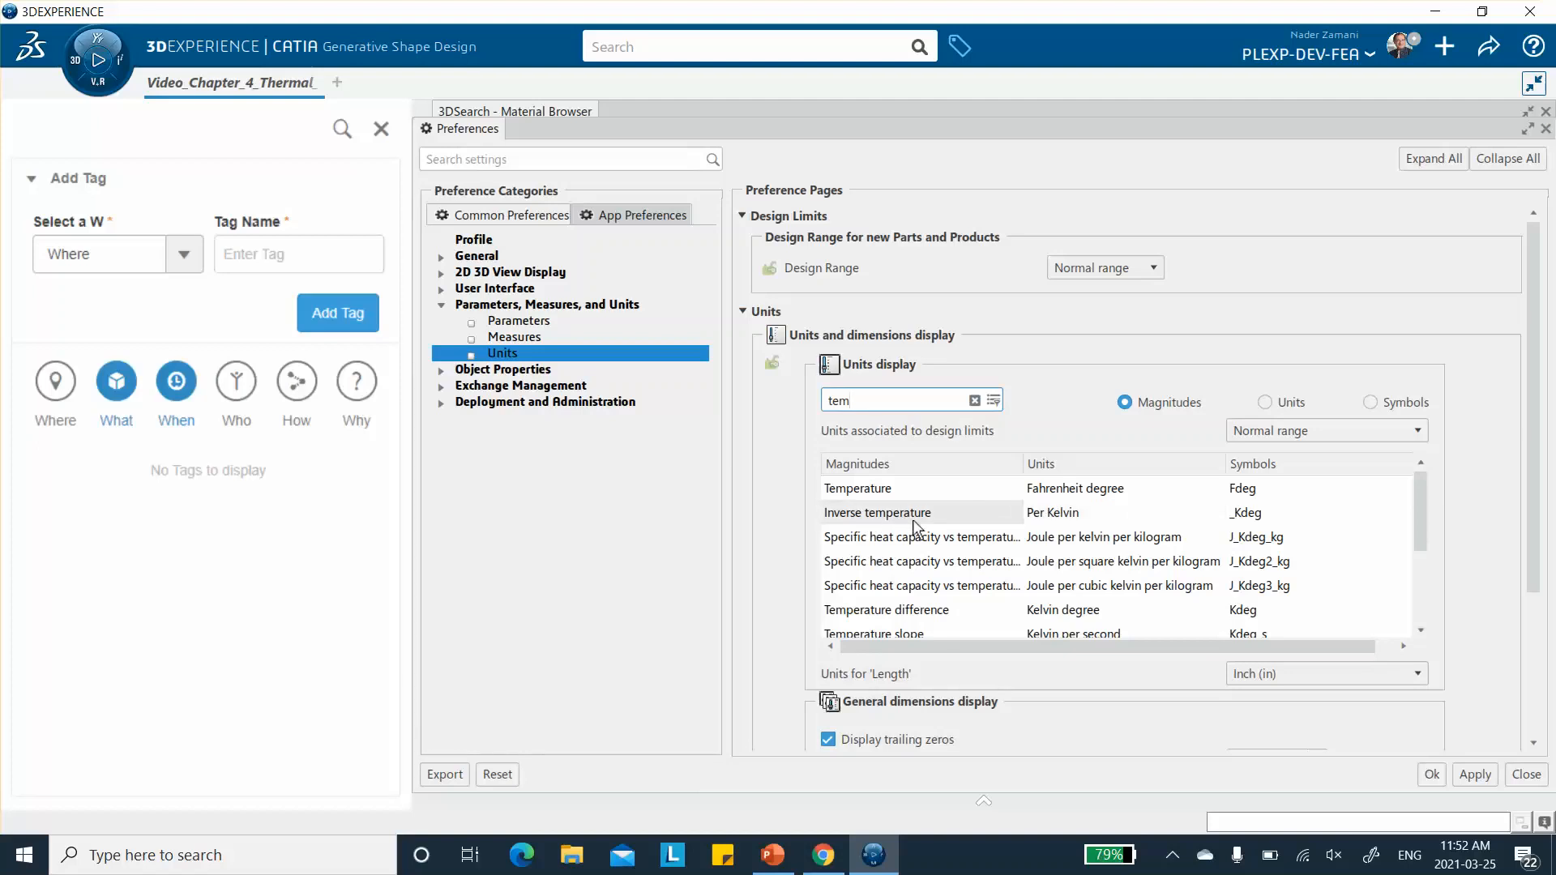
{"action": "left_click", "coordinate": [1285, 674]}
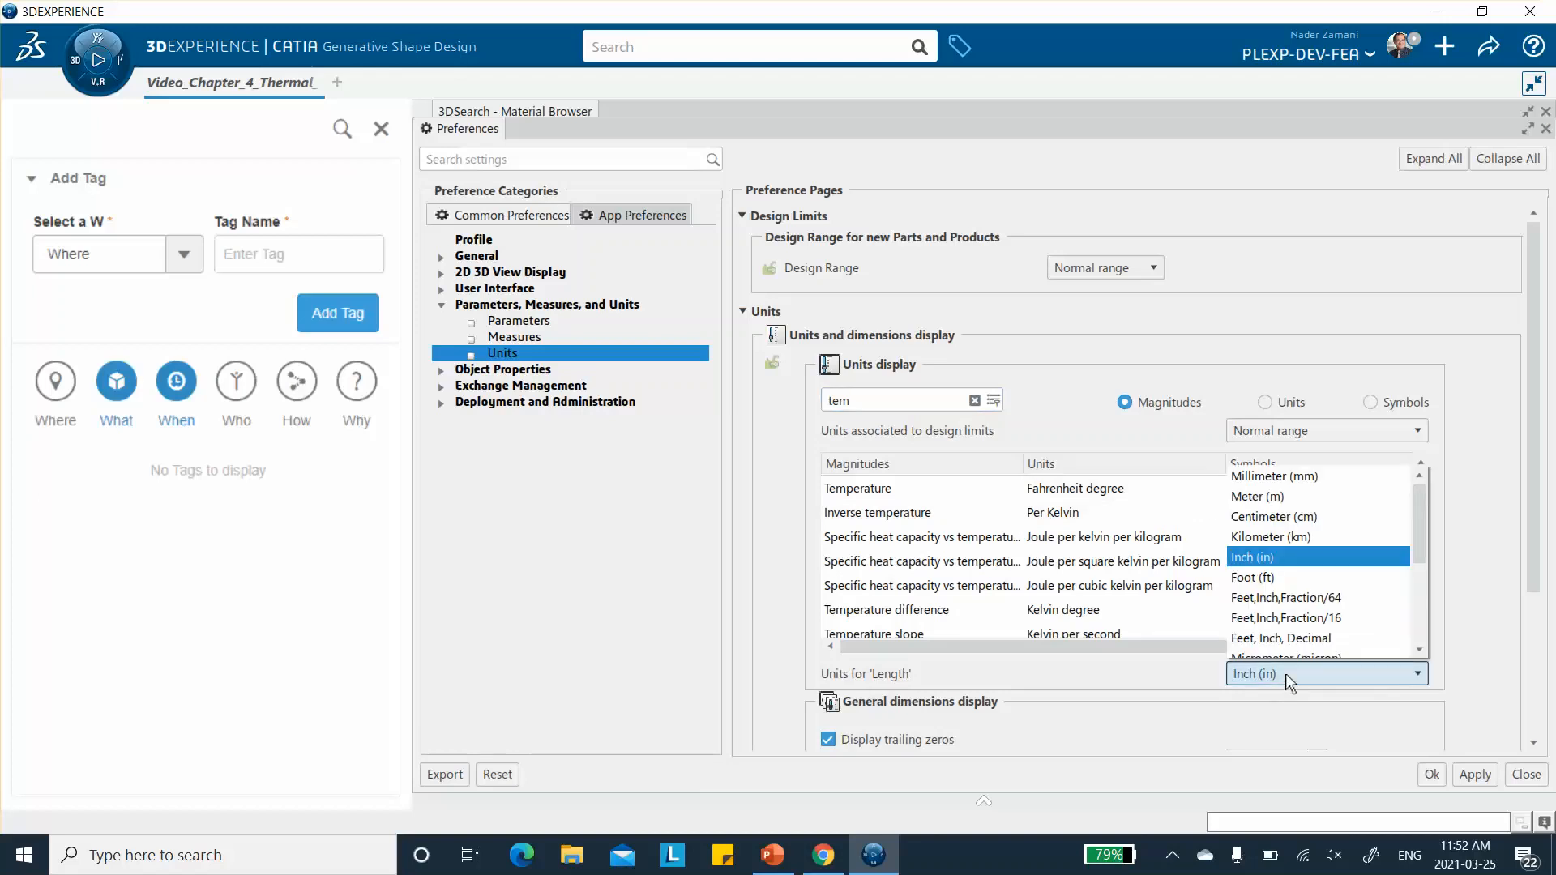
{"action": "left_click", "coordinate": [1492, 549]}
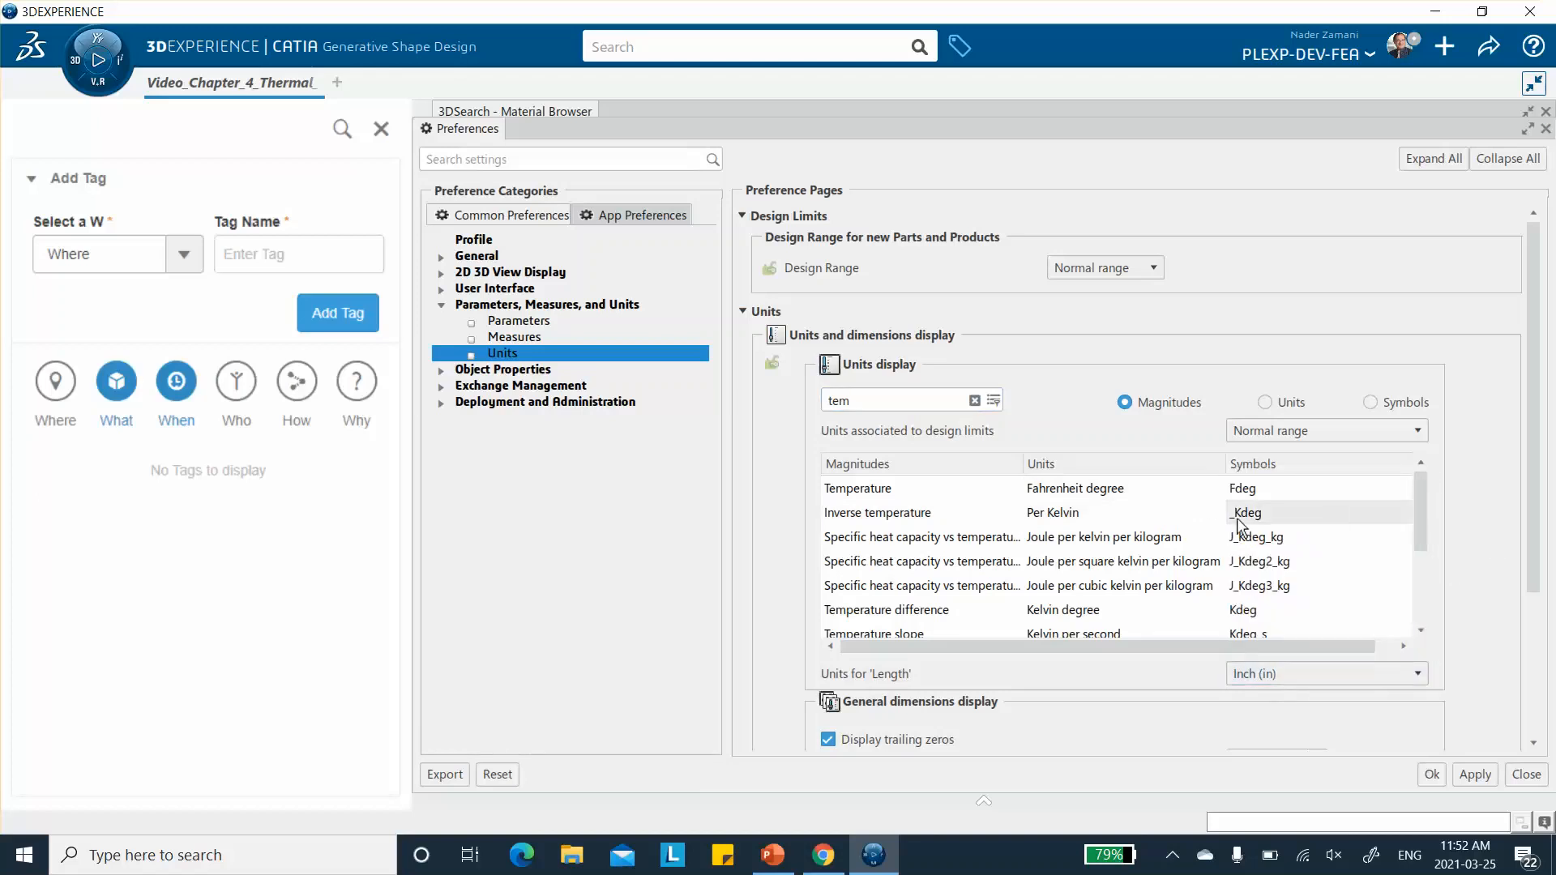
{"action": "left_click", "coordinate": [1212, 524]}
{"action": "left_click", "coordinate": [1300, 677]}
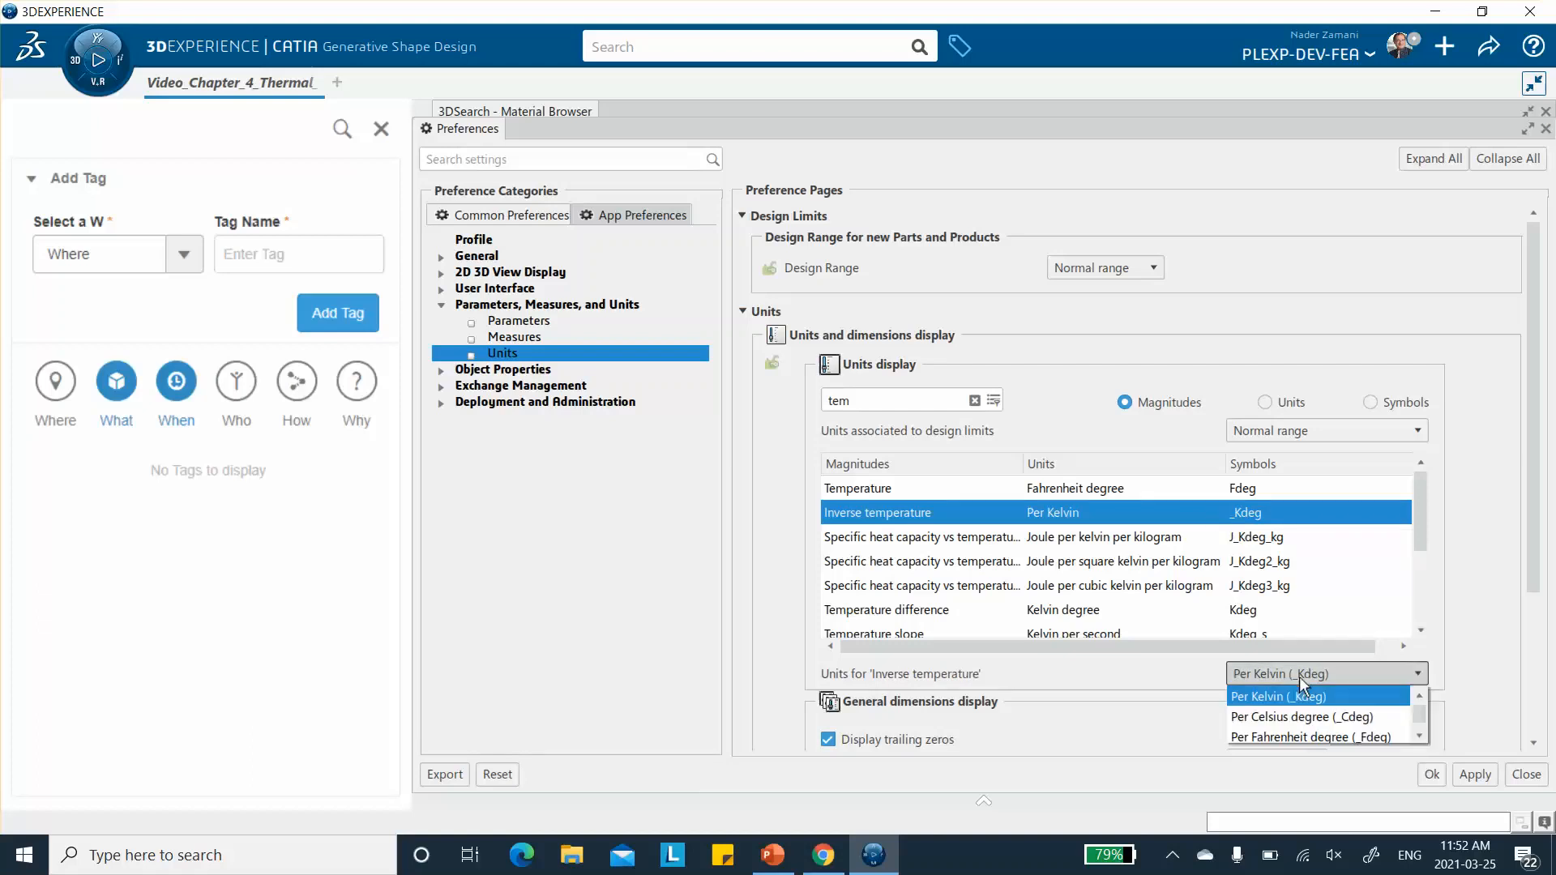
{"action": "left_click", "coordinate": [1281, 734]}
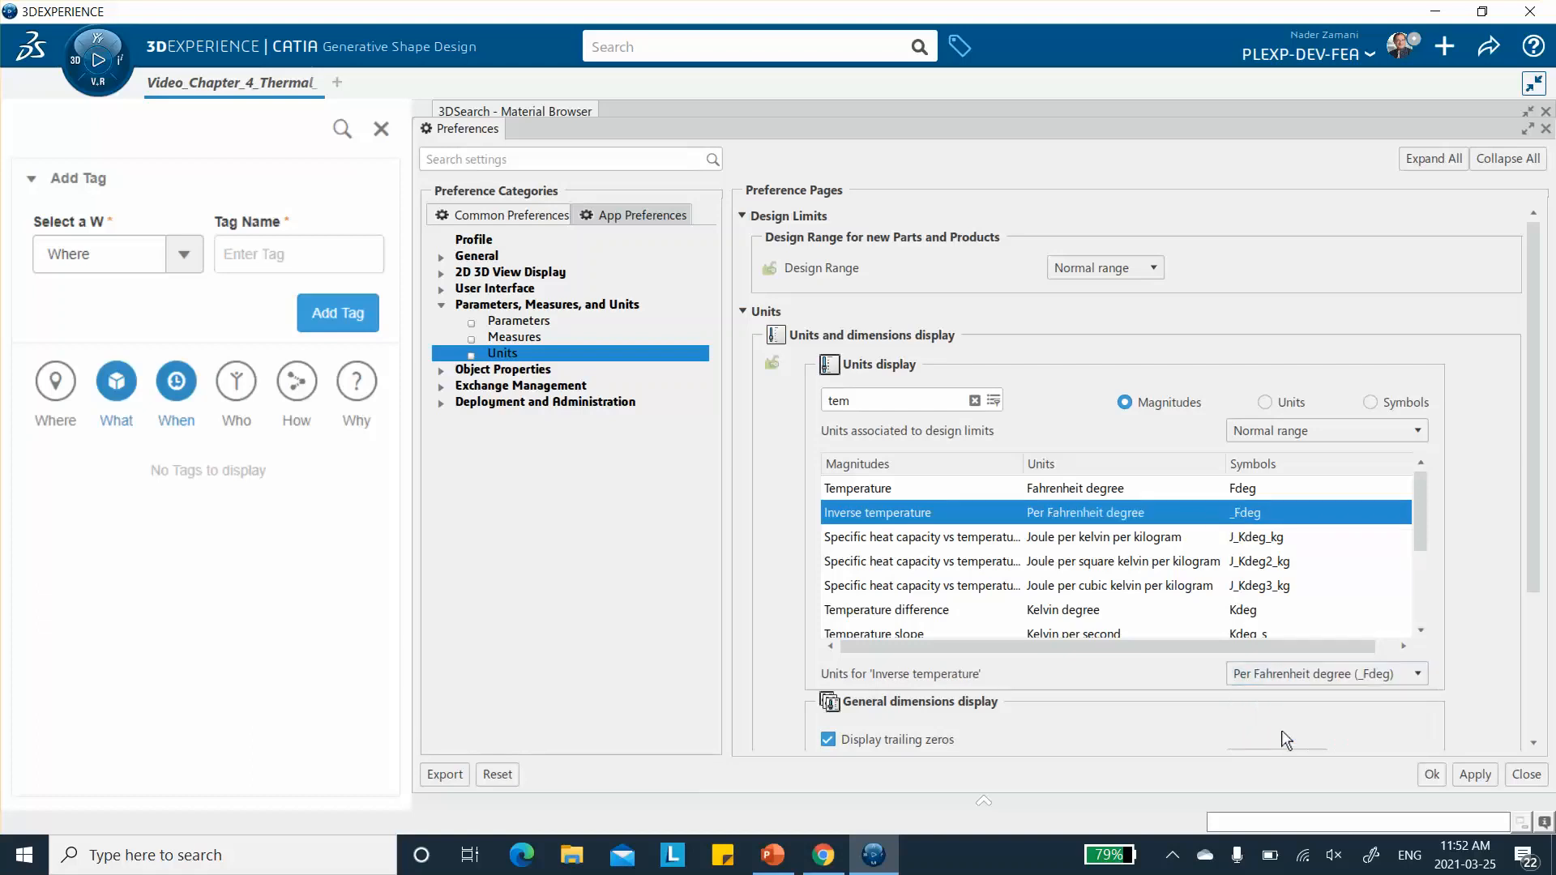
{"action": "left_click", "coordinate": [1437, 775]}
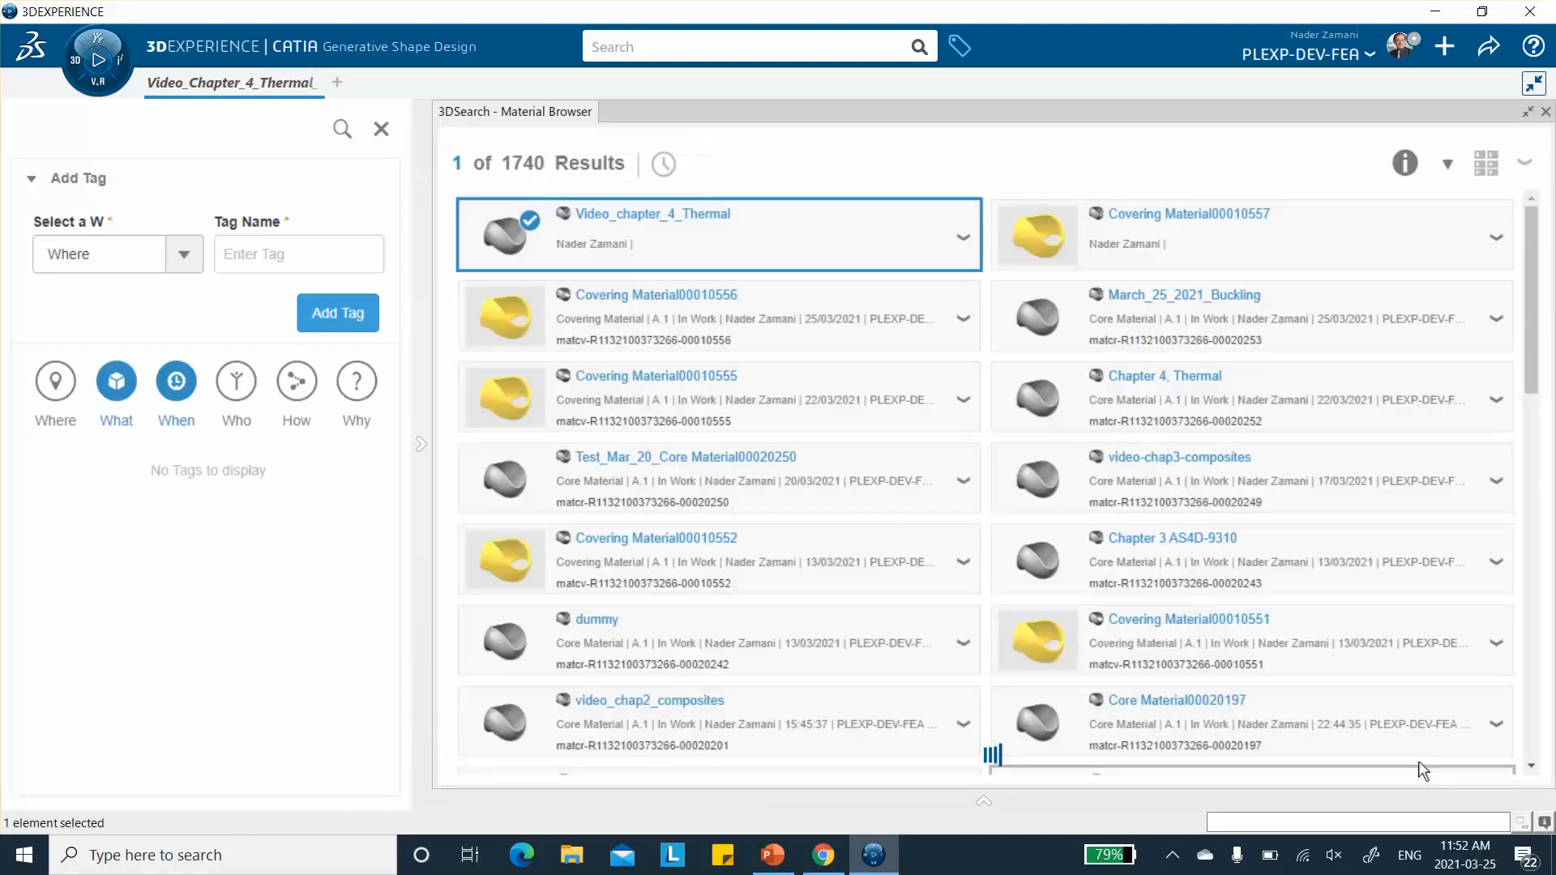
- Reopen the Thermal Expansion definition of Video_chapter_4_Thermal and check the expansion coefficients on slide 4 in PowerPoint, returning to 3DEXPERIENCE
{"action": "right_click", "coordinate": [644, 233]}
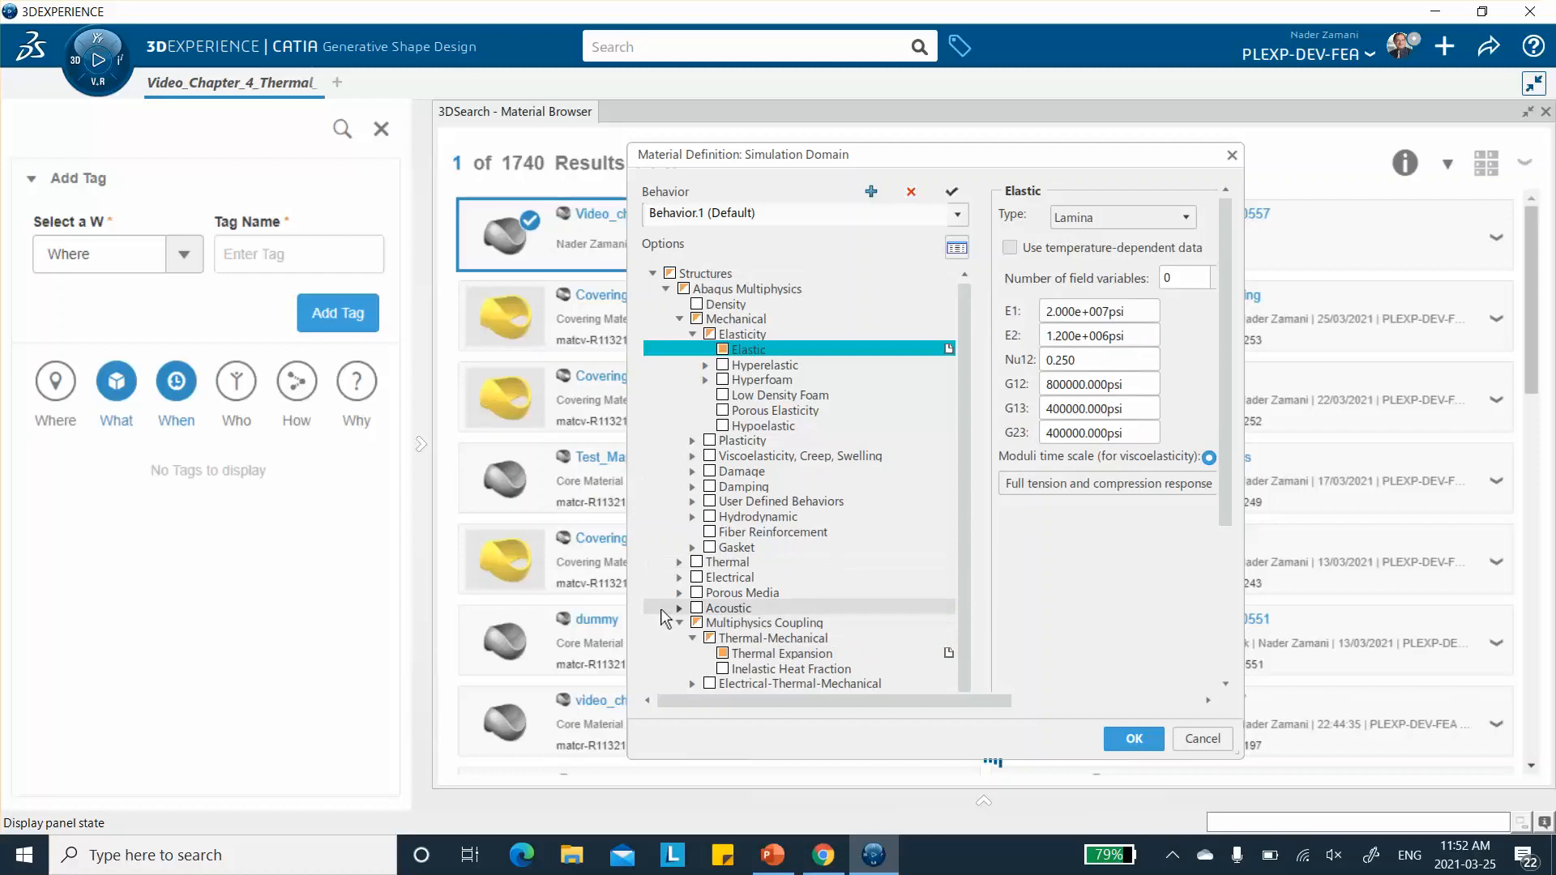
{"action": "left_click", "coordinate": [770, 654]}
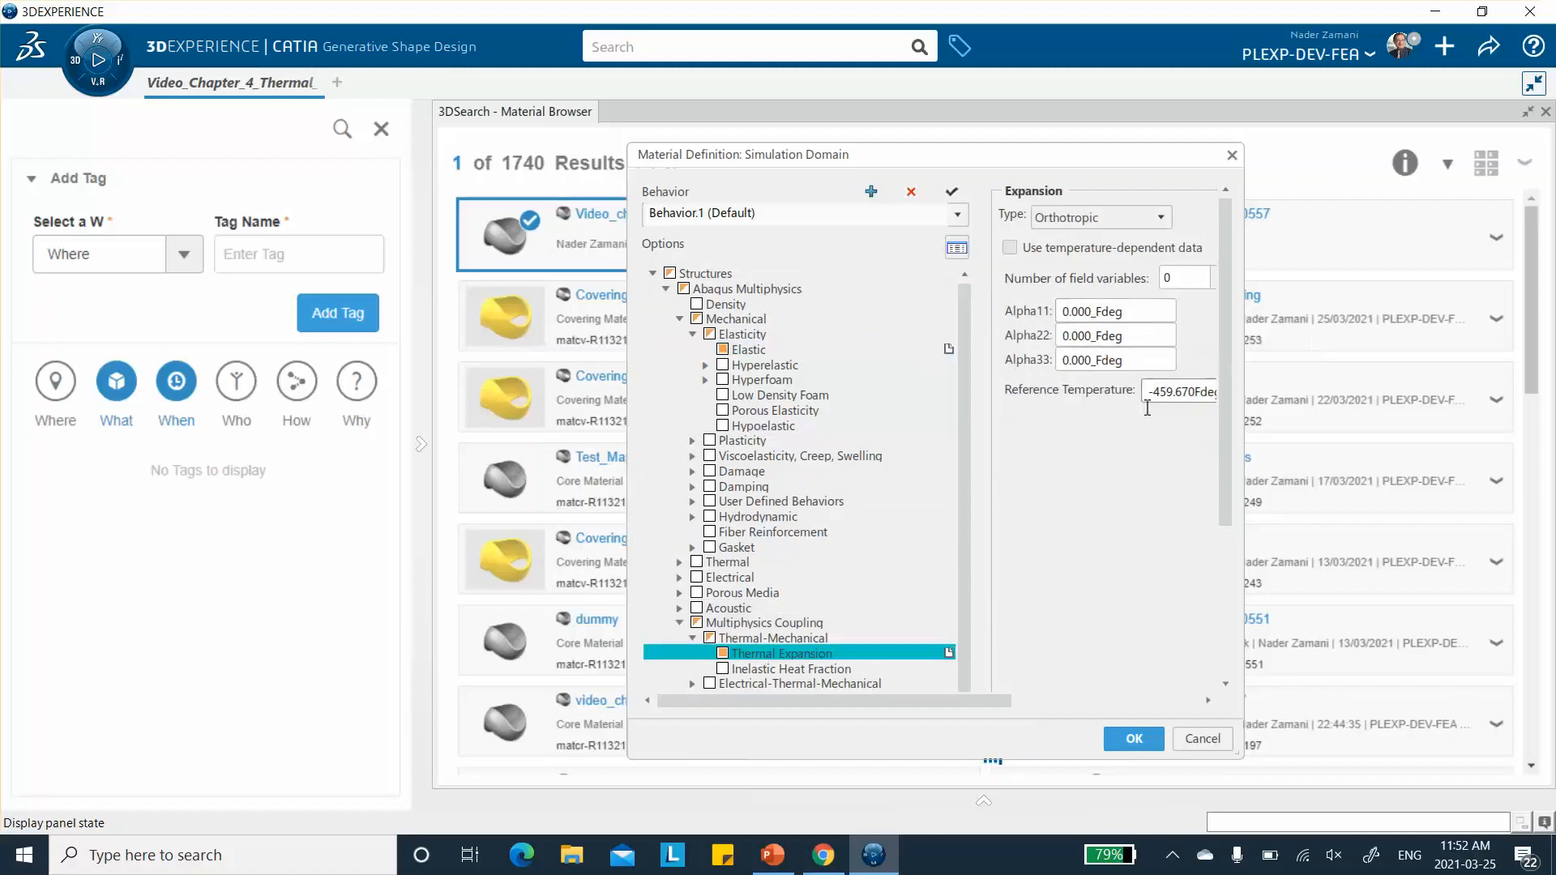
{"action": "left_click", "coordinate": [772, 855]}
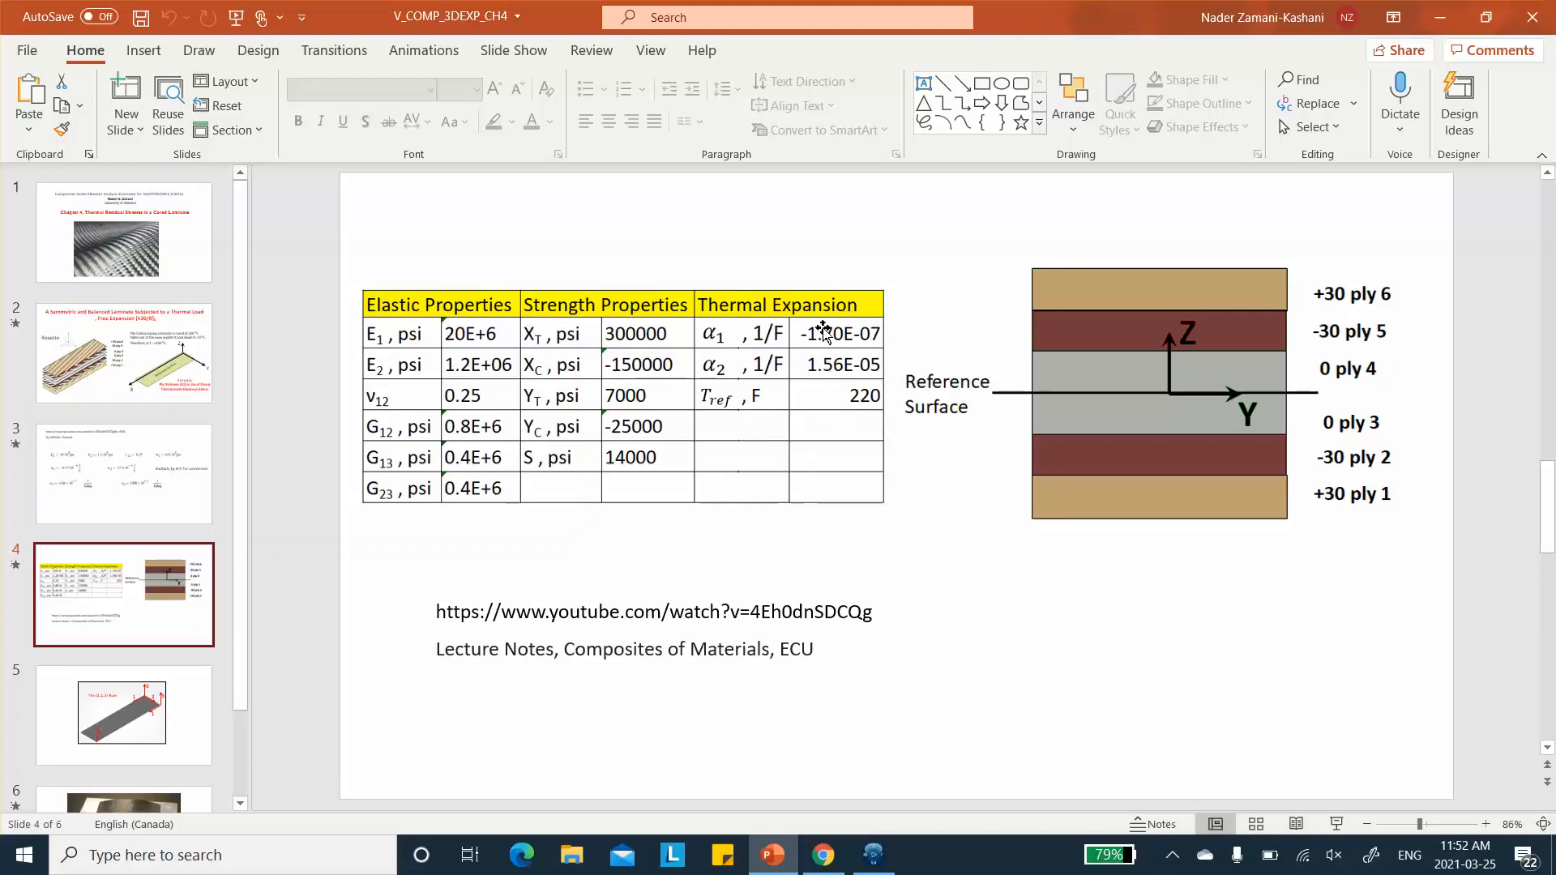
{"action": "left_click", "coordinate": [1438, 16]}
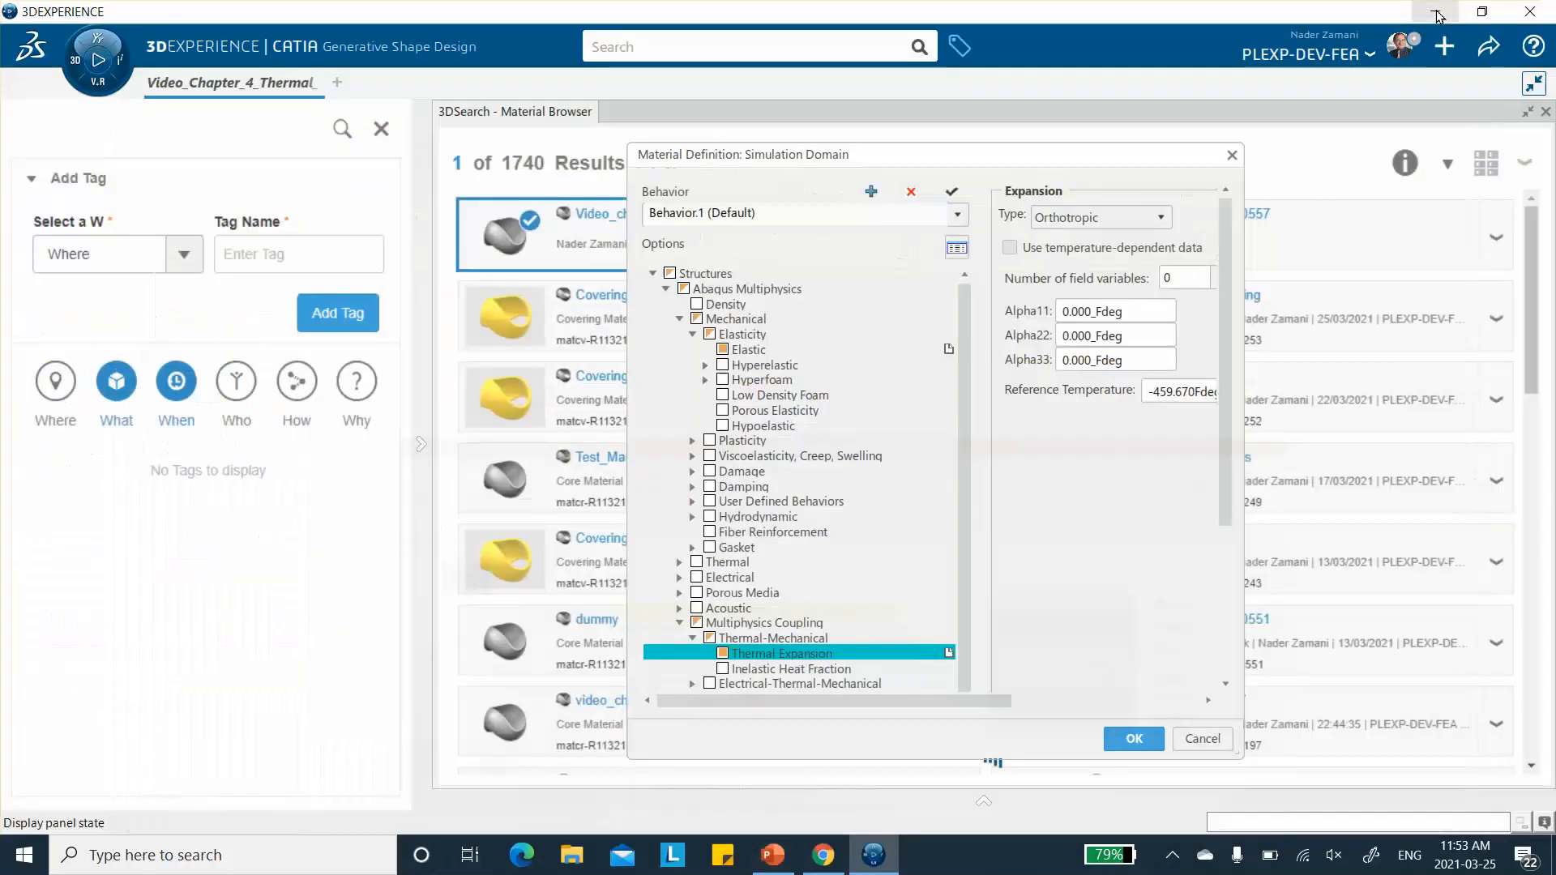
- Set the orthotropic thermal expansion coefficient Alpha11 to -1.7E-7 per Fahrenheit degree
{"action": "double_click", "coordinate": [1086, 312]}
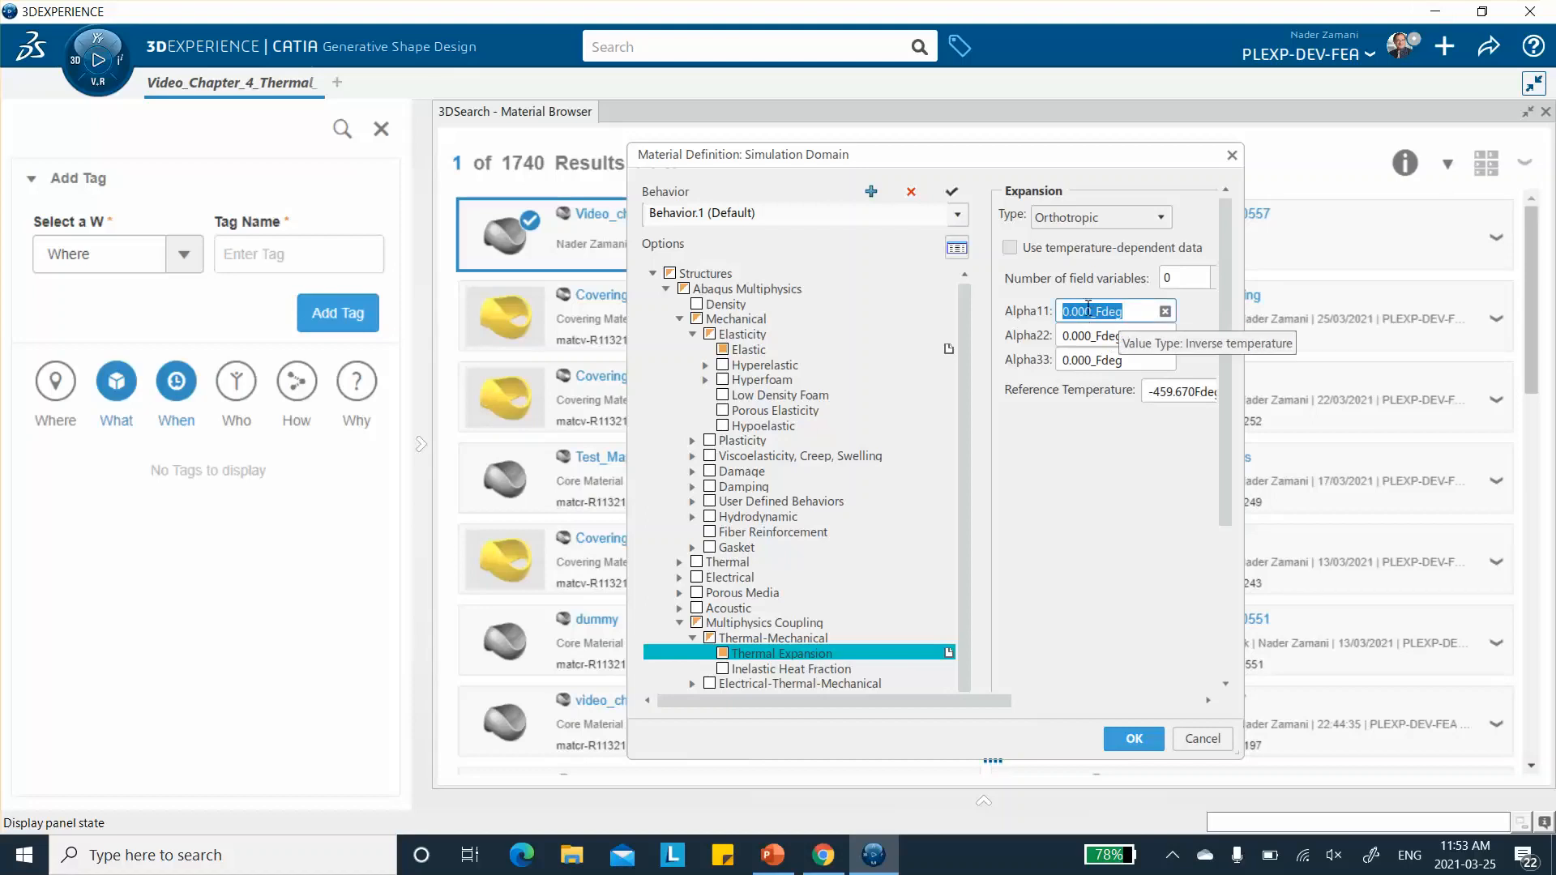
{"action": "left_click", "coordinate": [1090, 310]}
{"action": "key", "text": "BackSpace"}
{"action": "key", "text": "BackSpace"}
{"action": "key", "text": "BackSpace"}
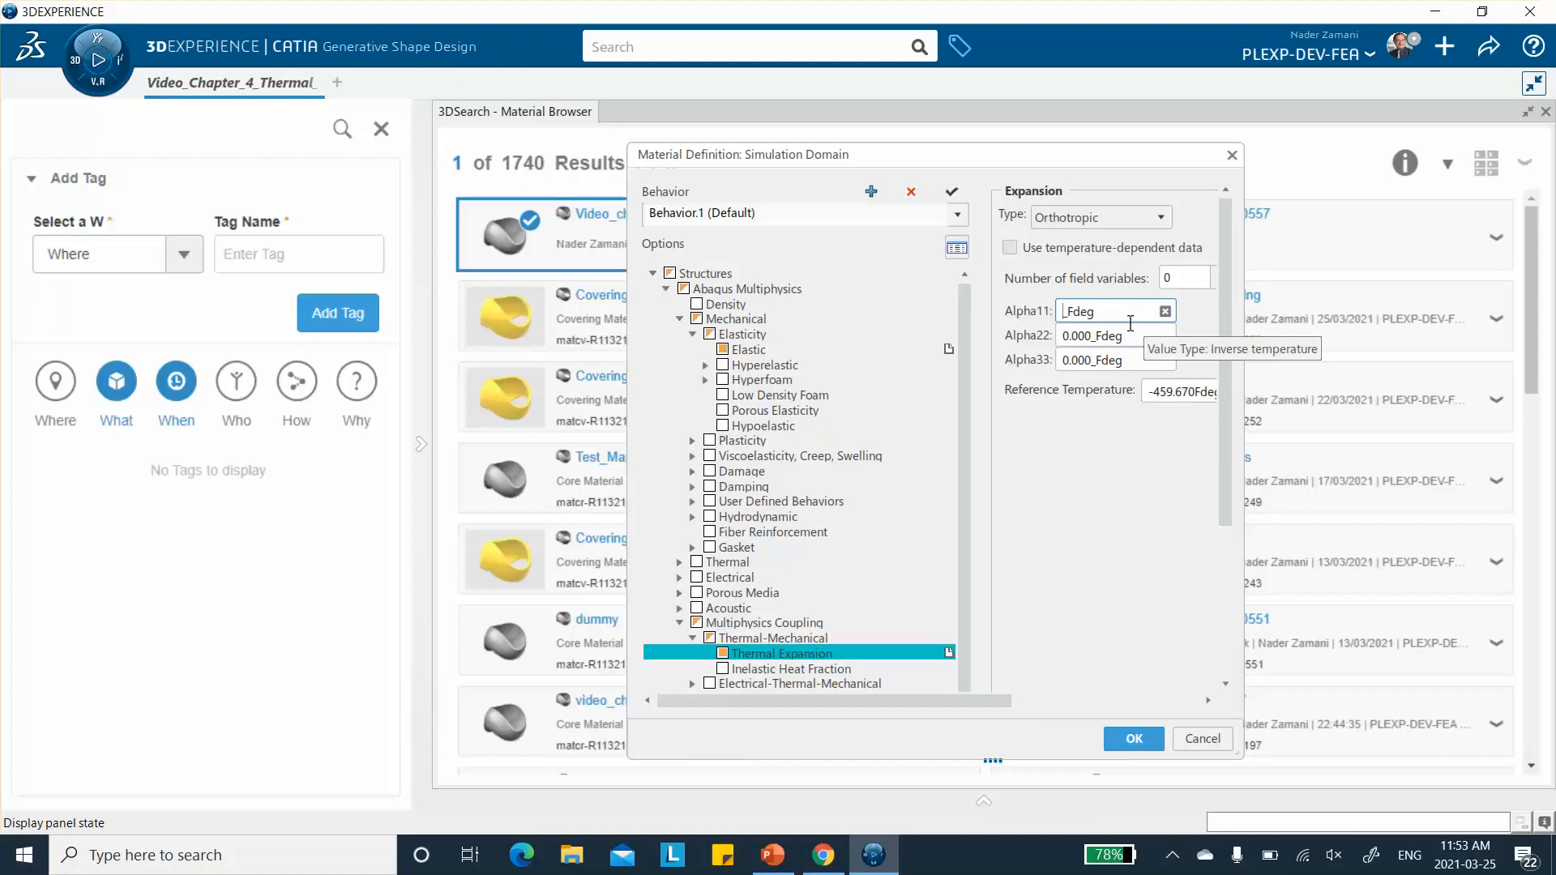
{"action": "type", "text": "-1.7E-7"}
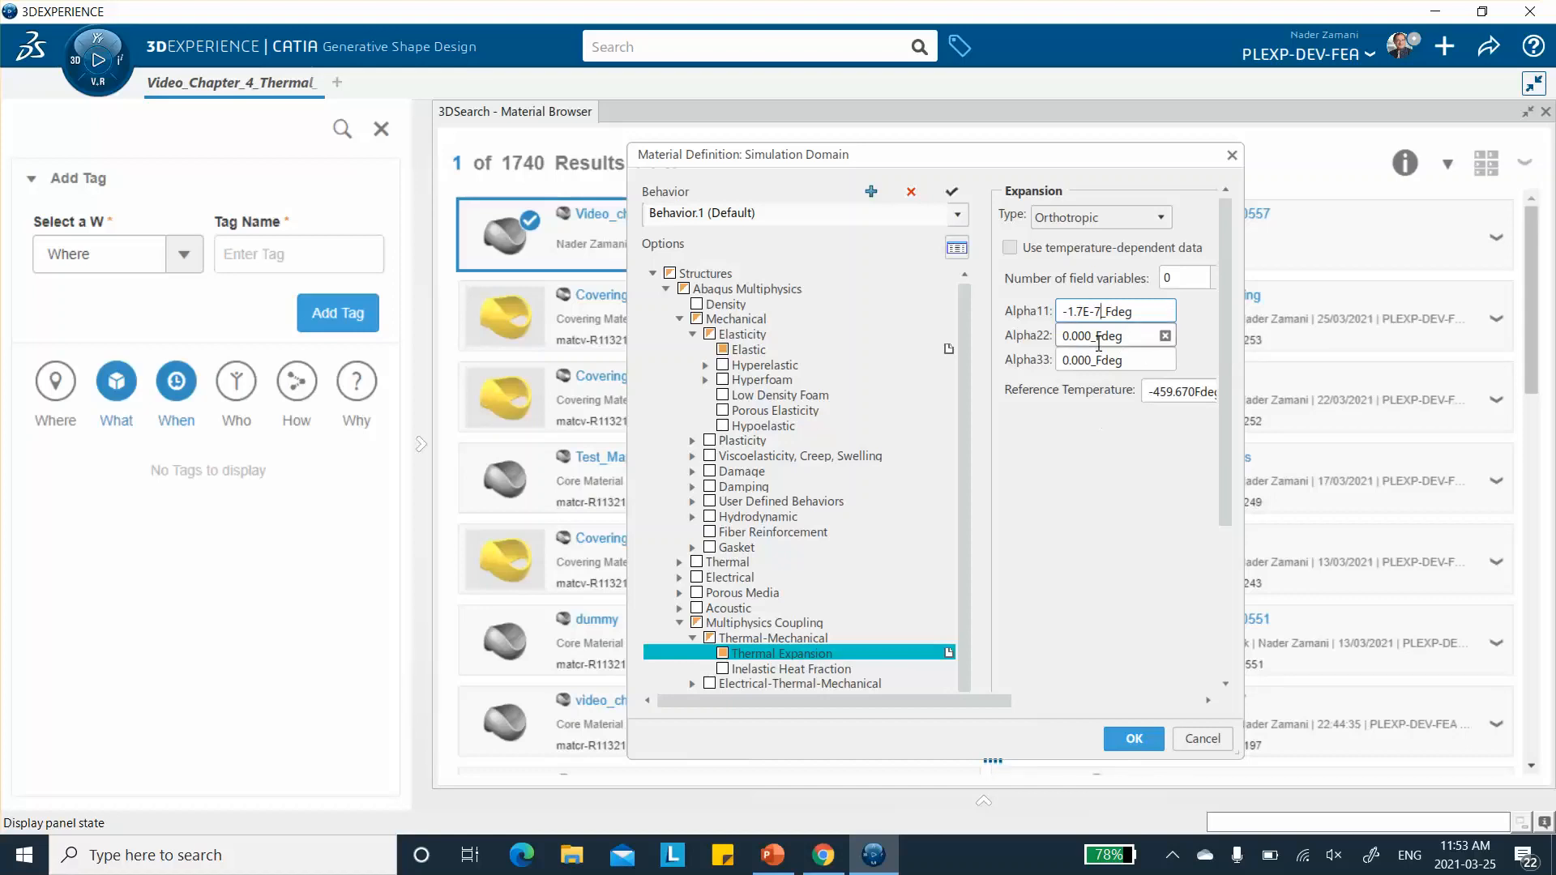
{"action": "key", "text": "Tab"}
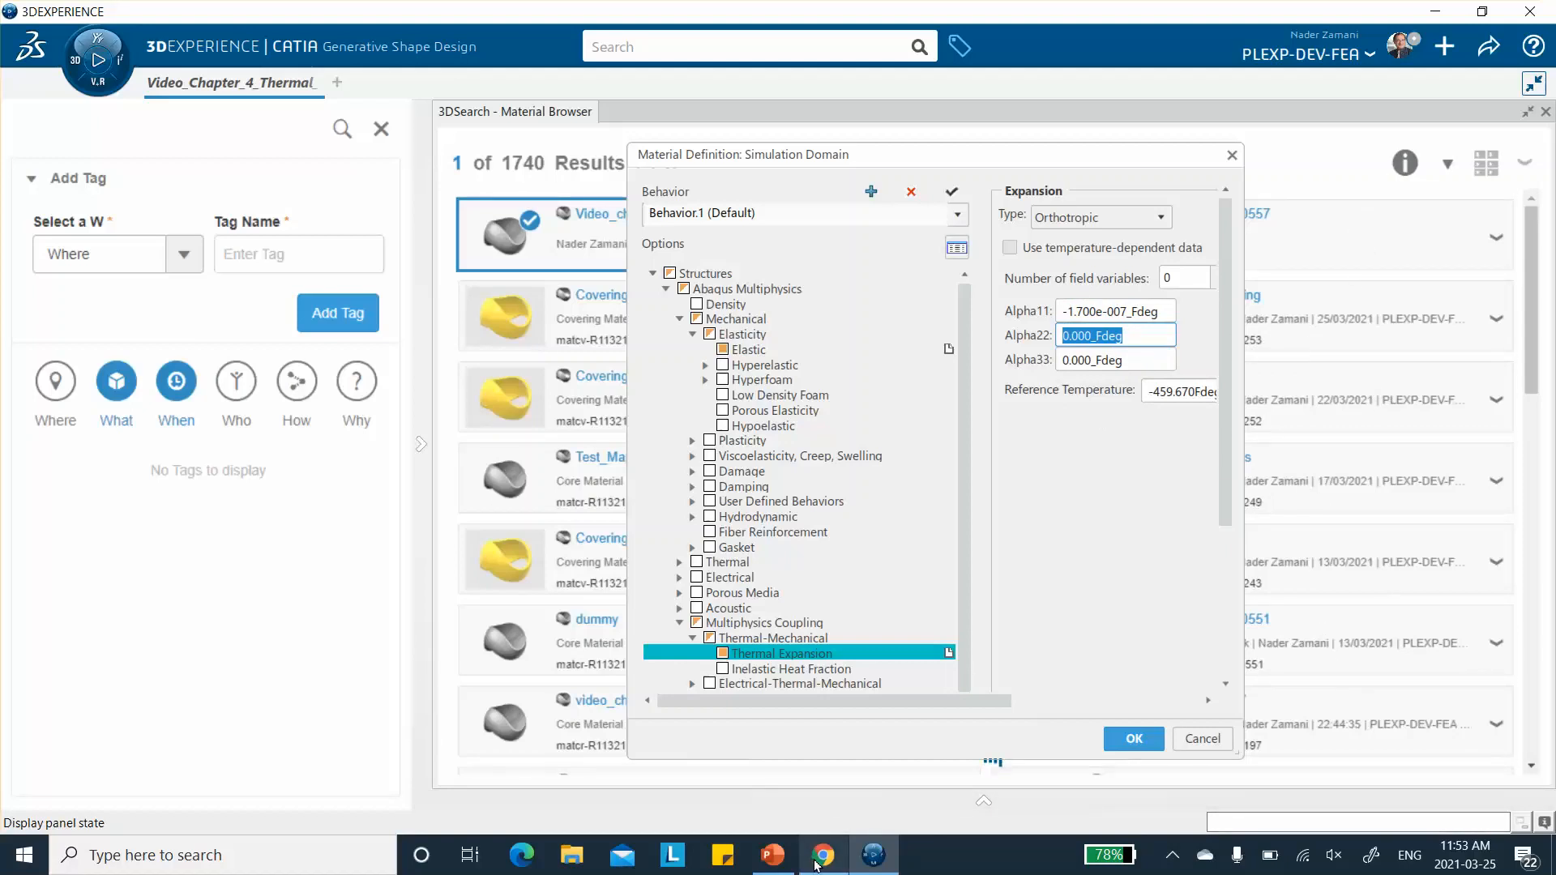
- Check the second expansion coefficient in PowerPoint, return to 3DEXPERIENCE, and set Alpha22 to 1.5E-5 per Fahrenheit degree
{"action": "left_click", "coordinate": [777, 857]}
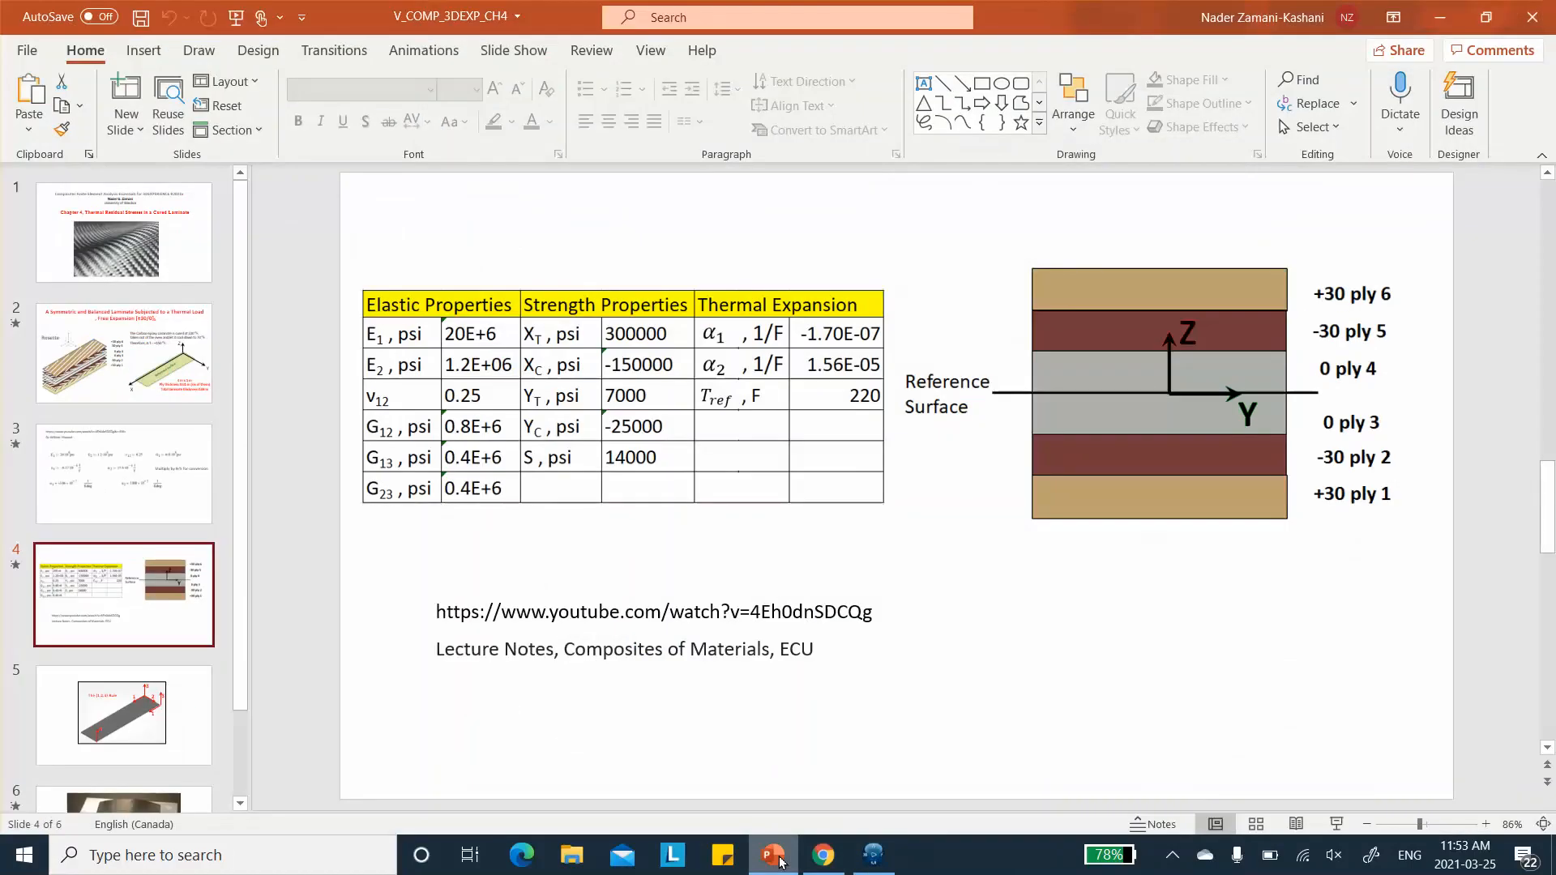
{"action": "left_click", "coordinate": [1439, 17]}
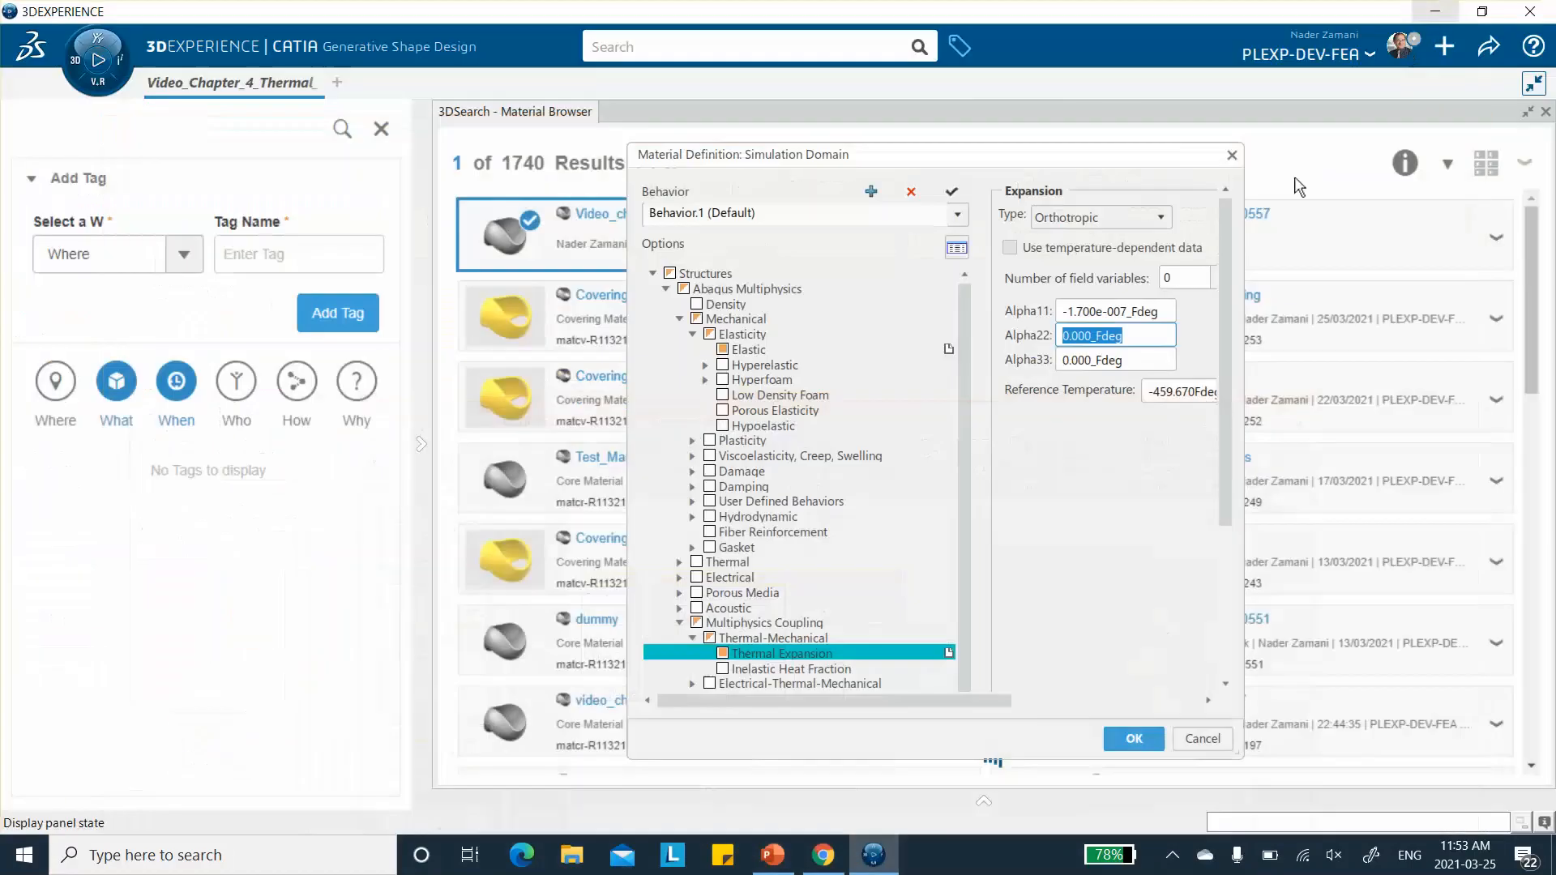
{"action": "left_click", "coordinate": [1090, 335]}
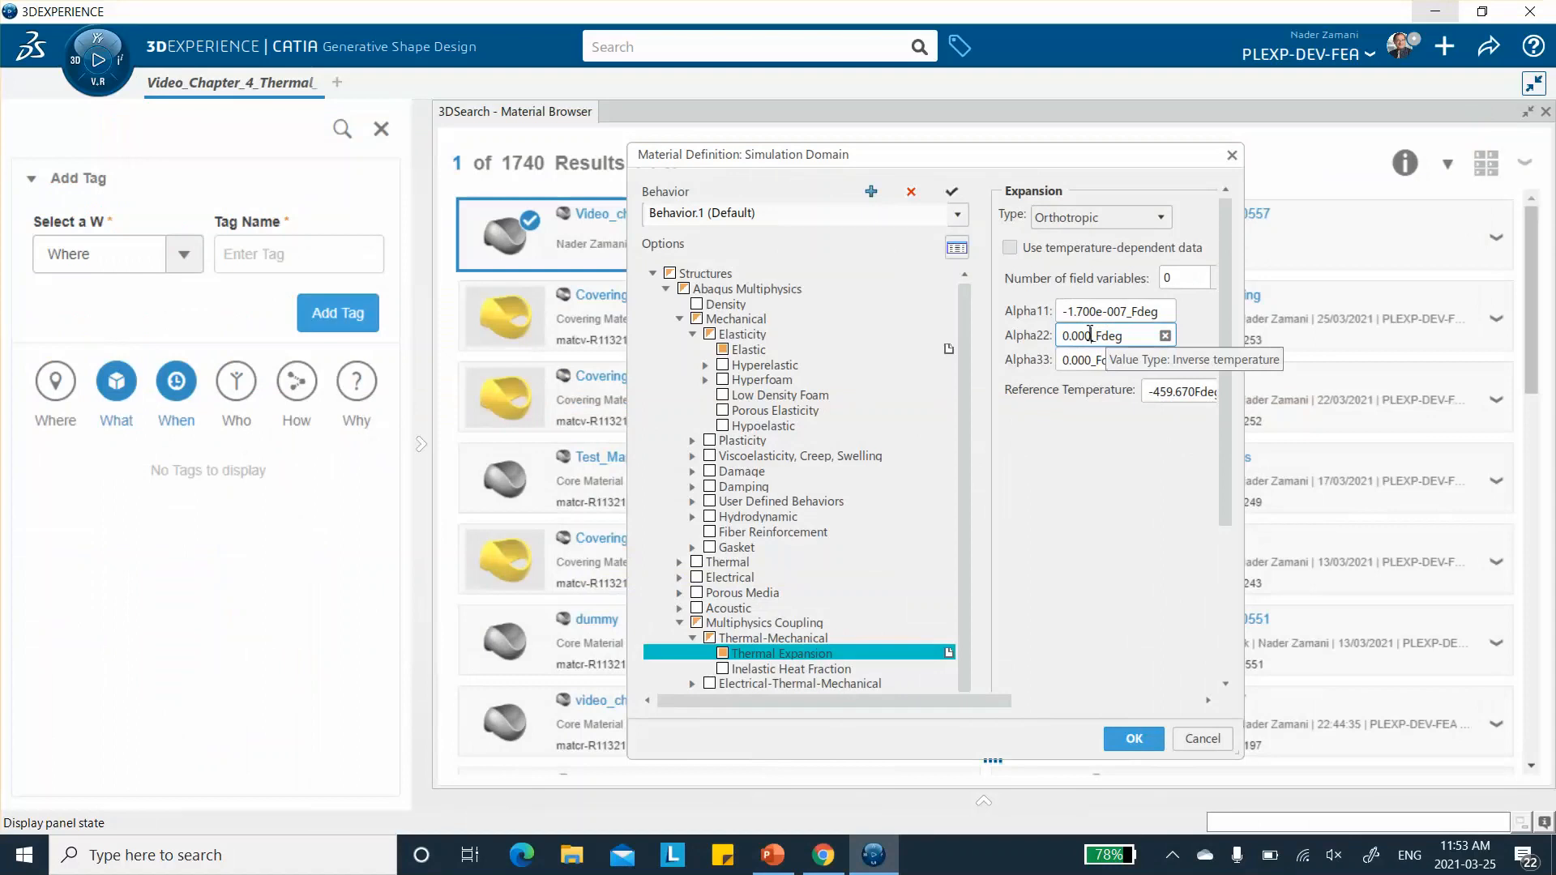
{"action": "key", "text": "BackSpace"}
{"action": "key", "text": "BackSpace"}
{"action": "key", "text": "BackSpace"}
{"action": "key", "text": "BackSpace"}
{"action": "key", "text": "BackSpace"}
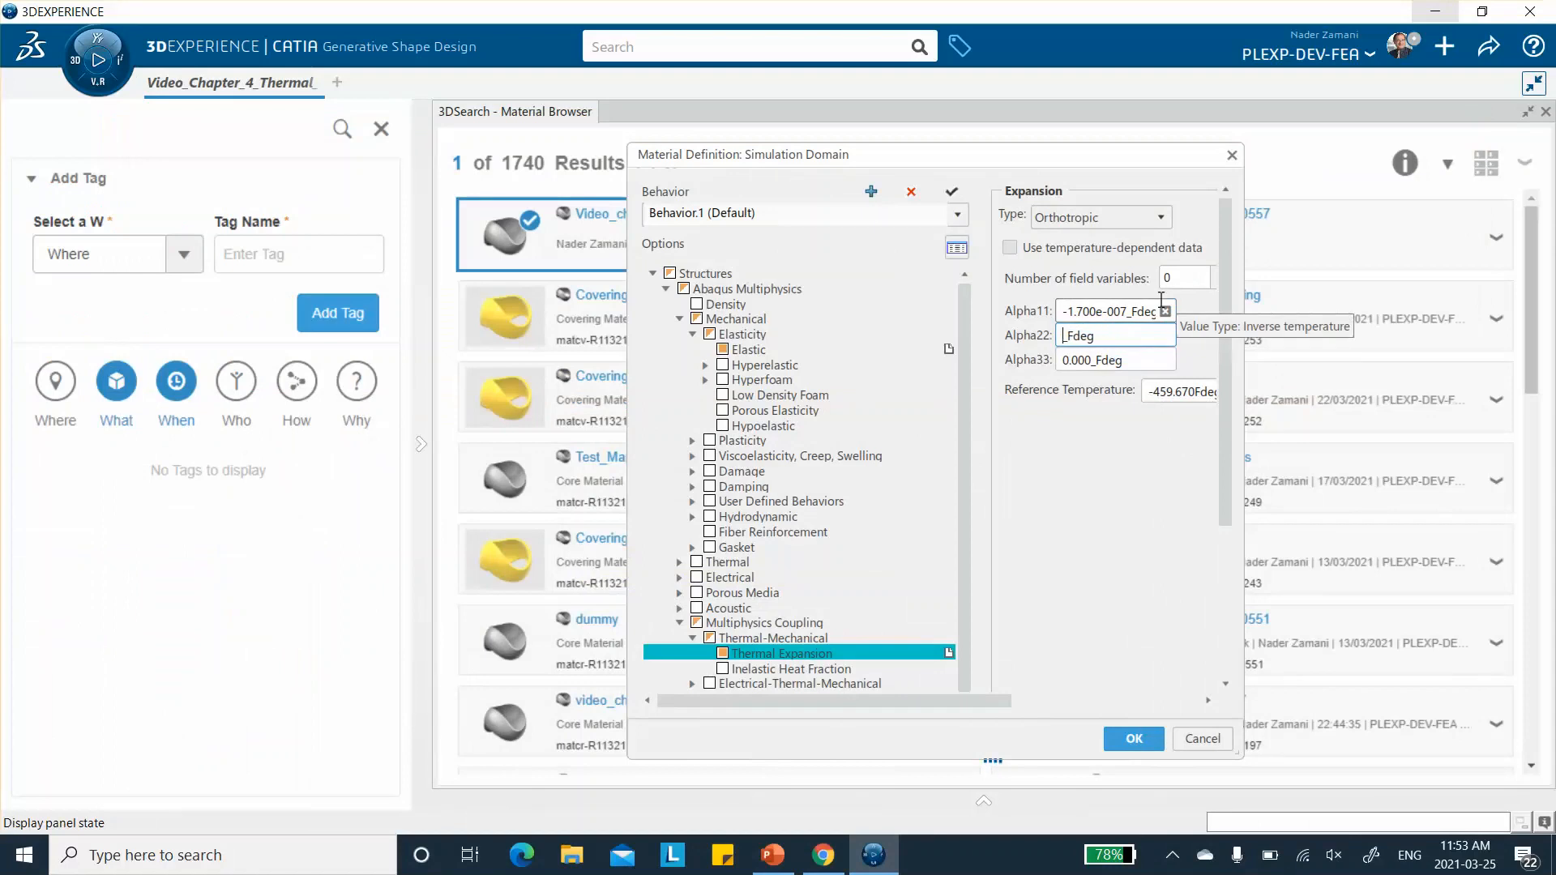
{"action": "type", "text": "1.5E-5"}
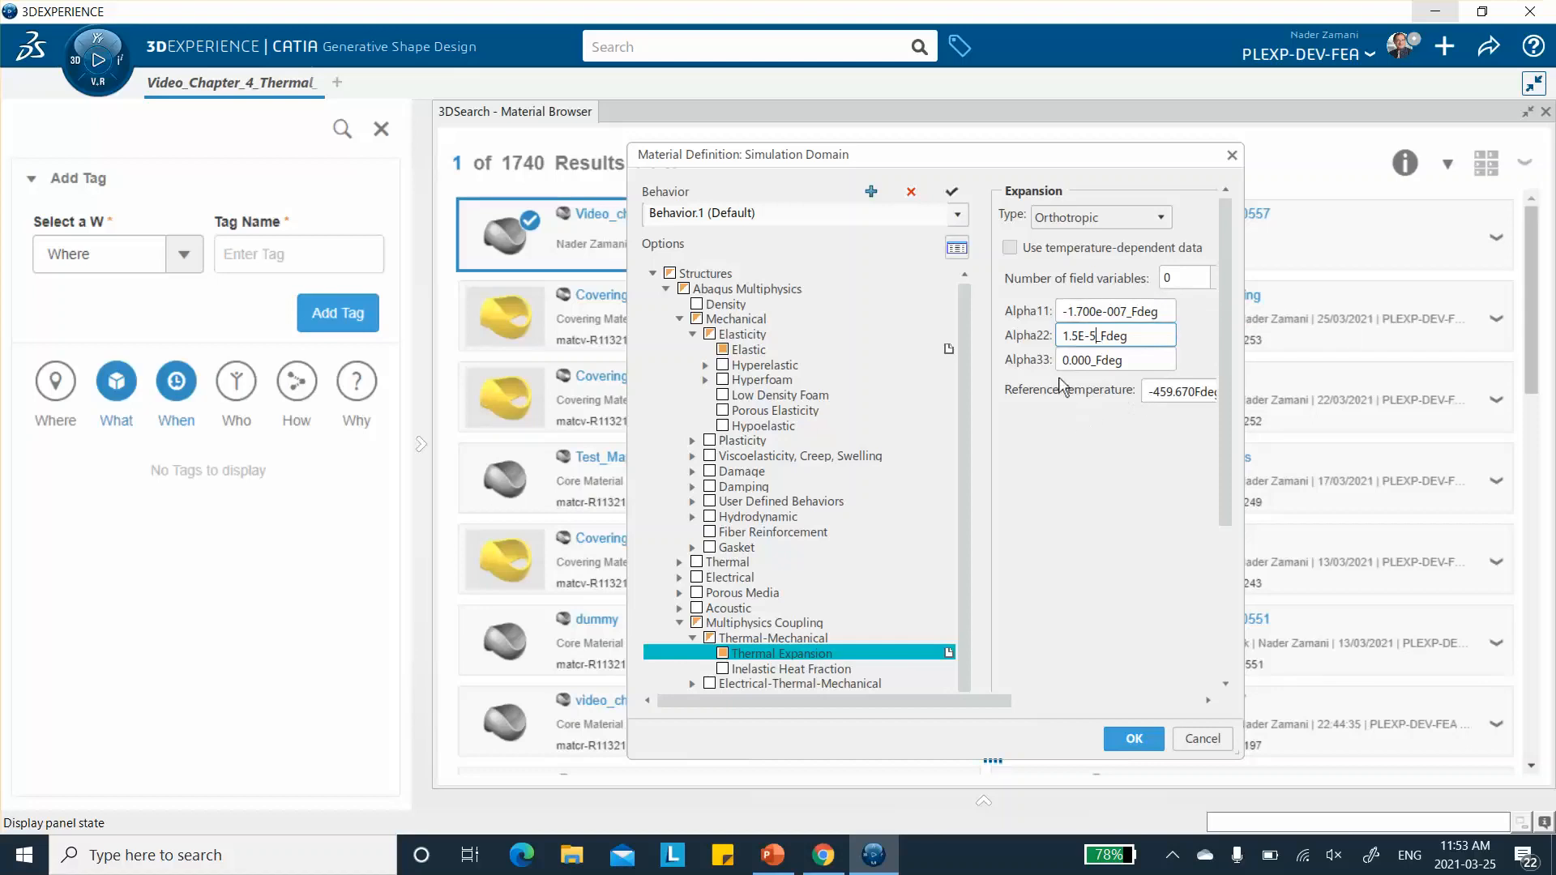
{"action": "left_click", "coordinate": [1091, 359]}
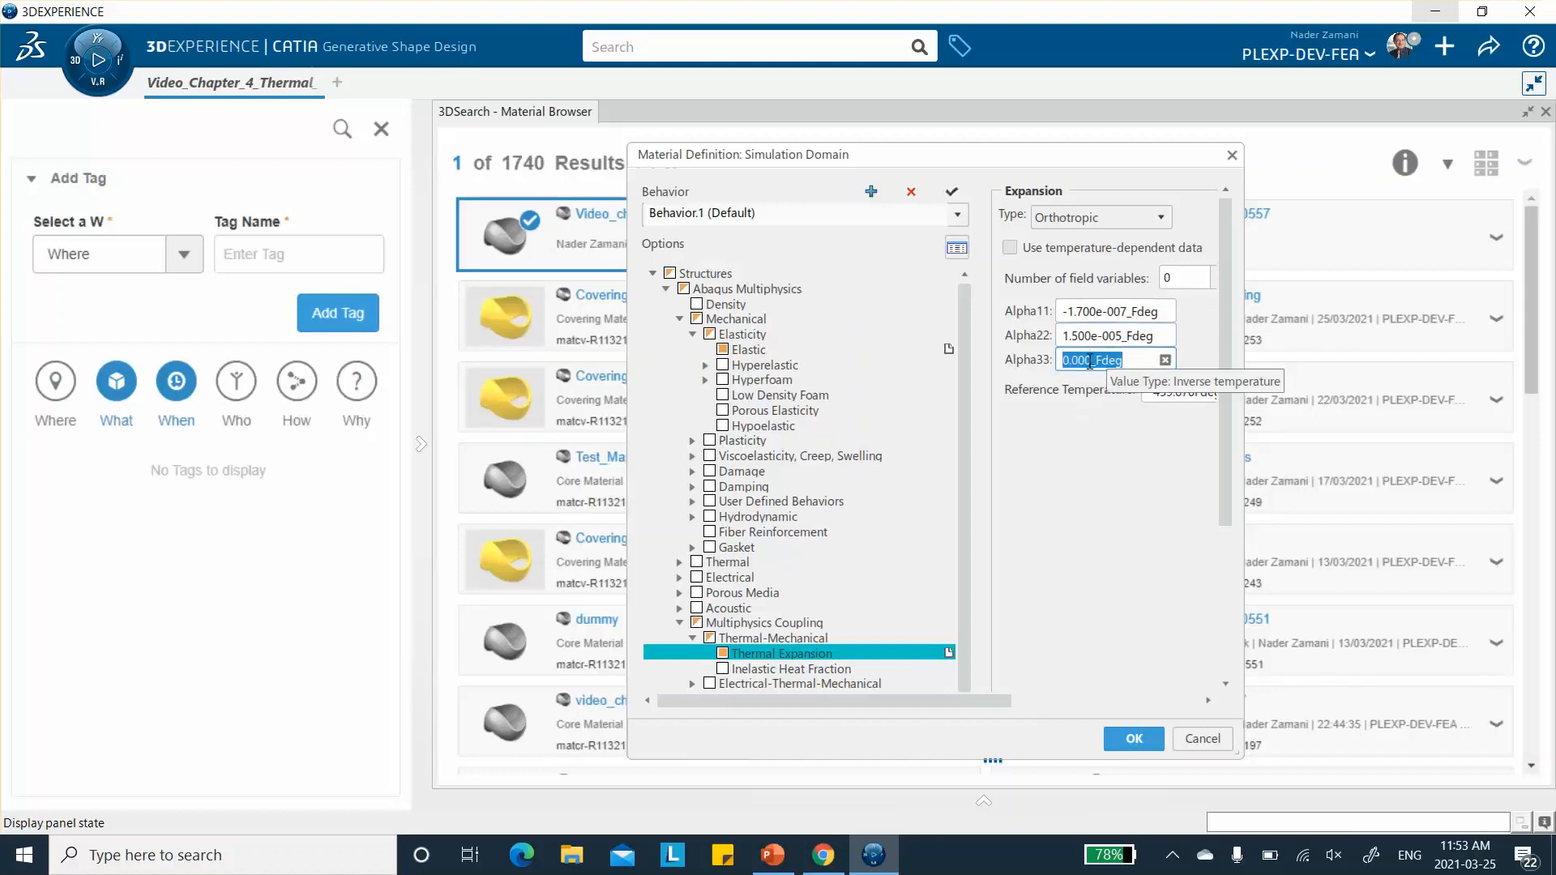
{"action": "left_click", "coordinate": [1090, 361]}
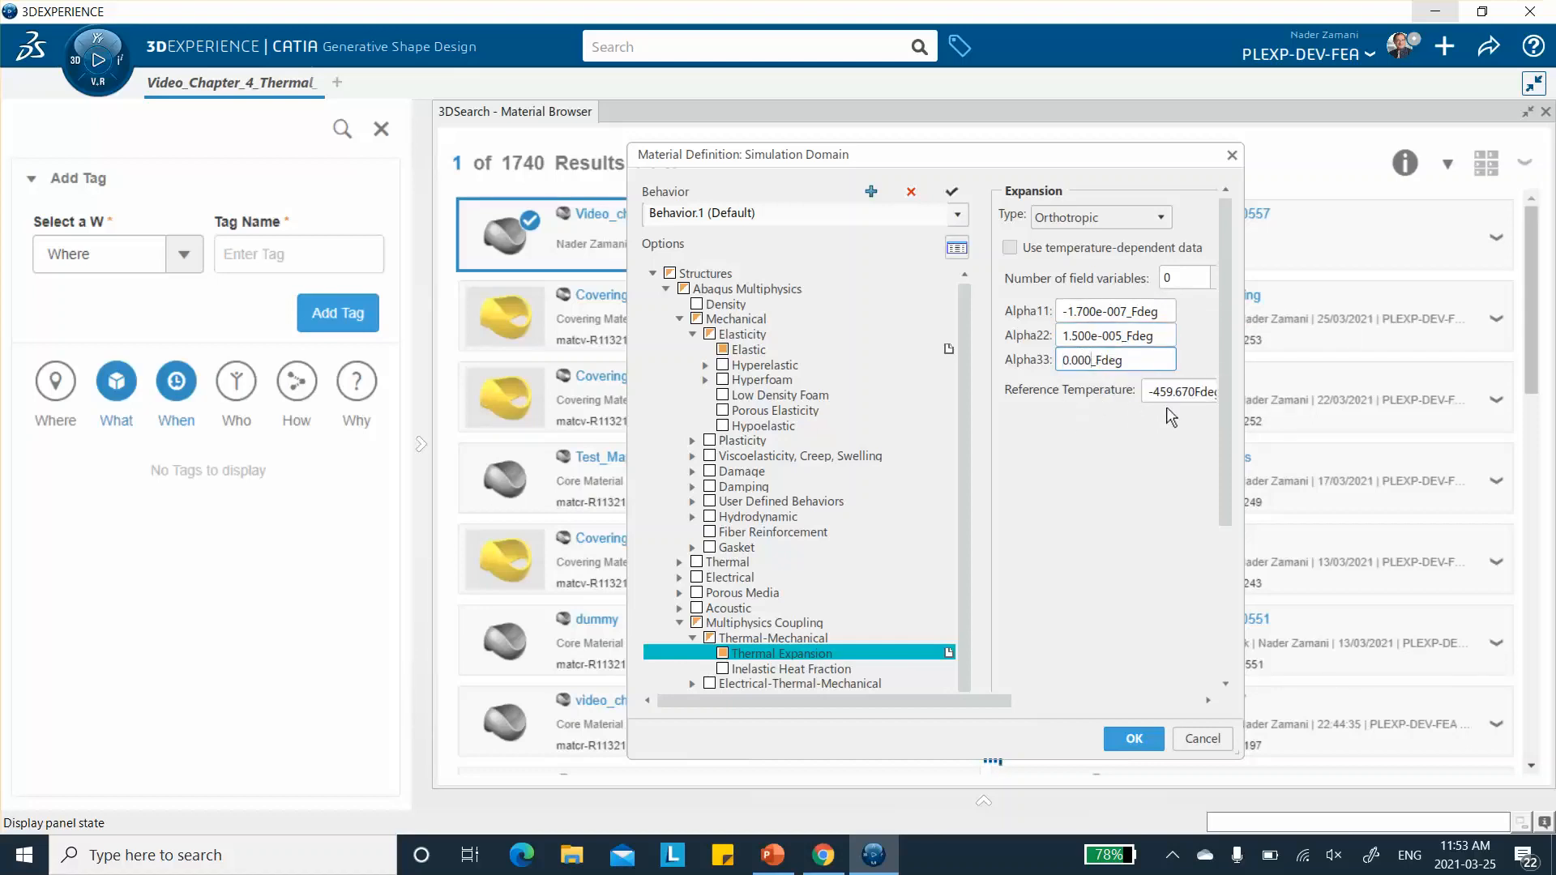
- Set the thermal expansion Reference Temperature to 220 Fdeg and accept the material definition
{"action": "left_click", "coordinate": [1192, 391]}
{"action": "left_click", "coordinate": [1200, 392]}
{"action": "key", "text": "BackSpace"}
{"action": "key", "text": "BackSpace"}
{"action": "key", "text": "BackSpace"}
{"action": "key", "text": "BackSpace"}
{"action": "key", "text": "BackSpace"}
{"action": "key", "text": "BackSpace"}
{"action": "key", "text": "BackSpace"}
{"action": "key", "text": "BackSpace"}
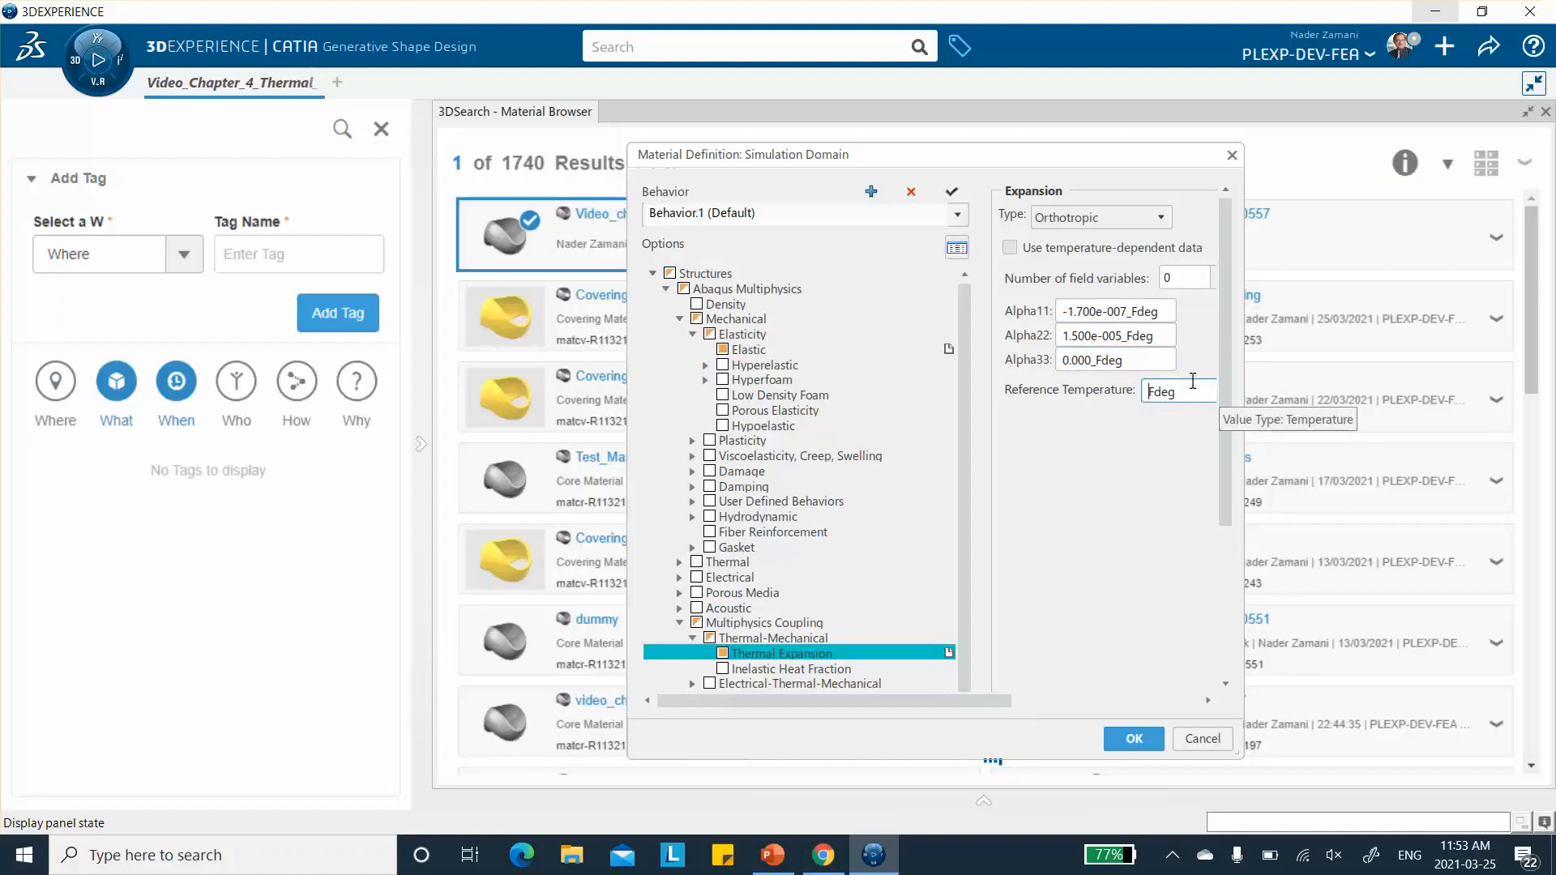
{"action": "type", "text": "220"}
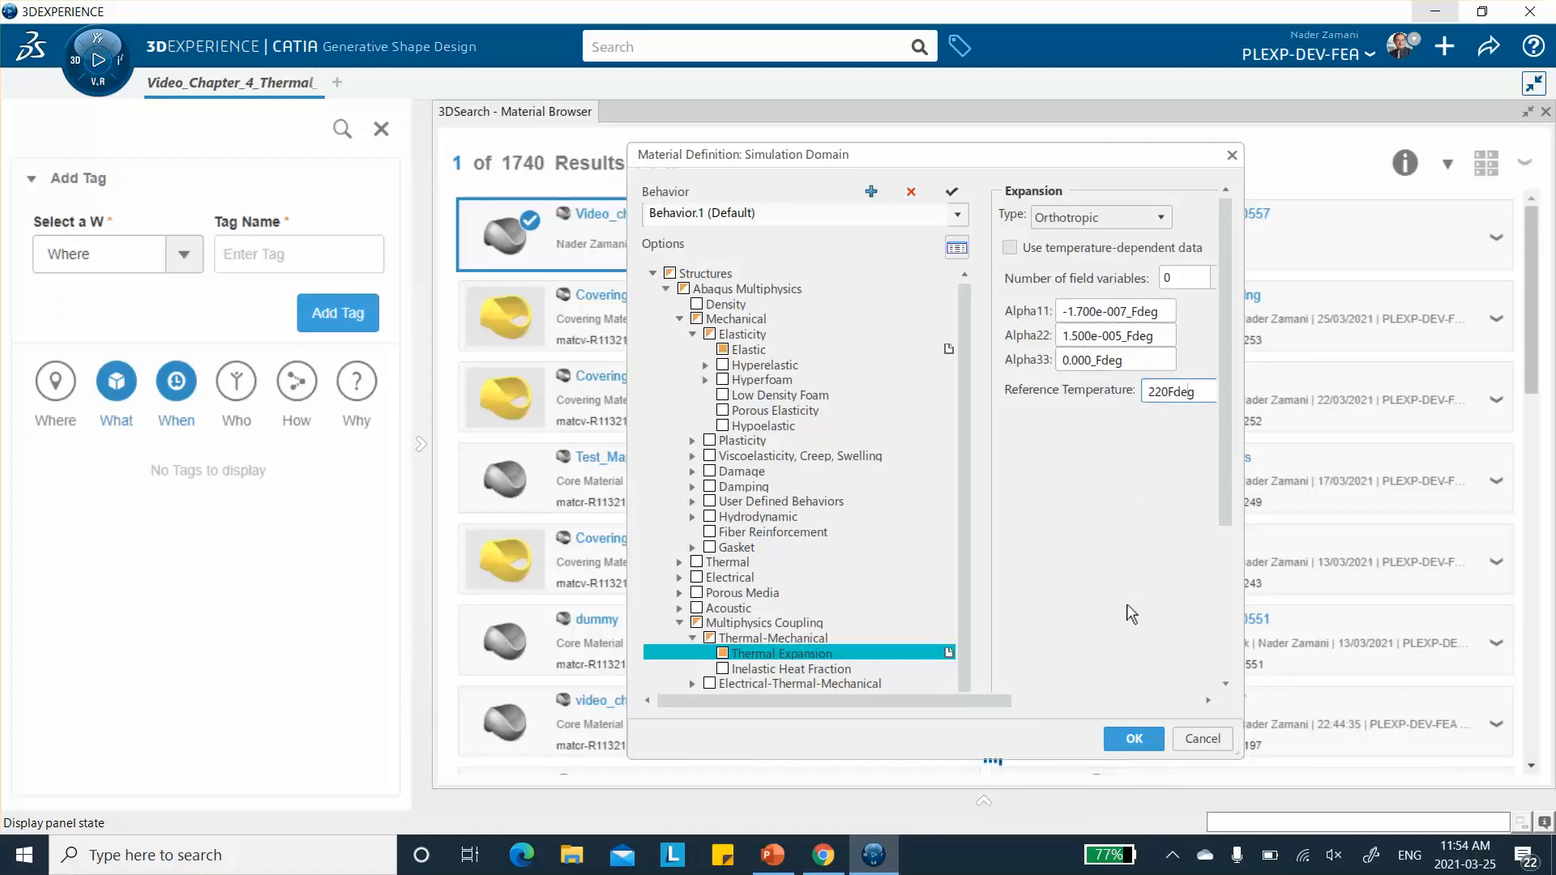
{"action": "left_click", "coordinate": [1134, 740]}
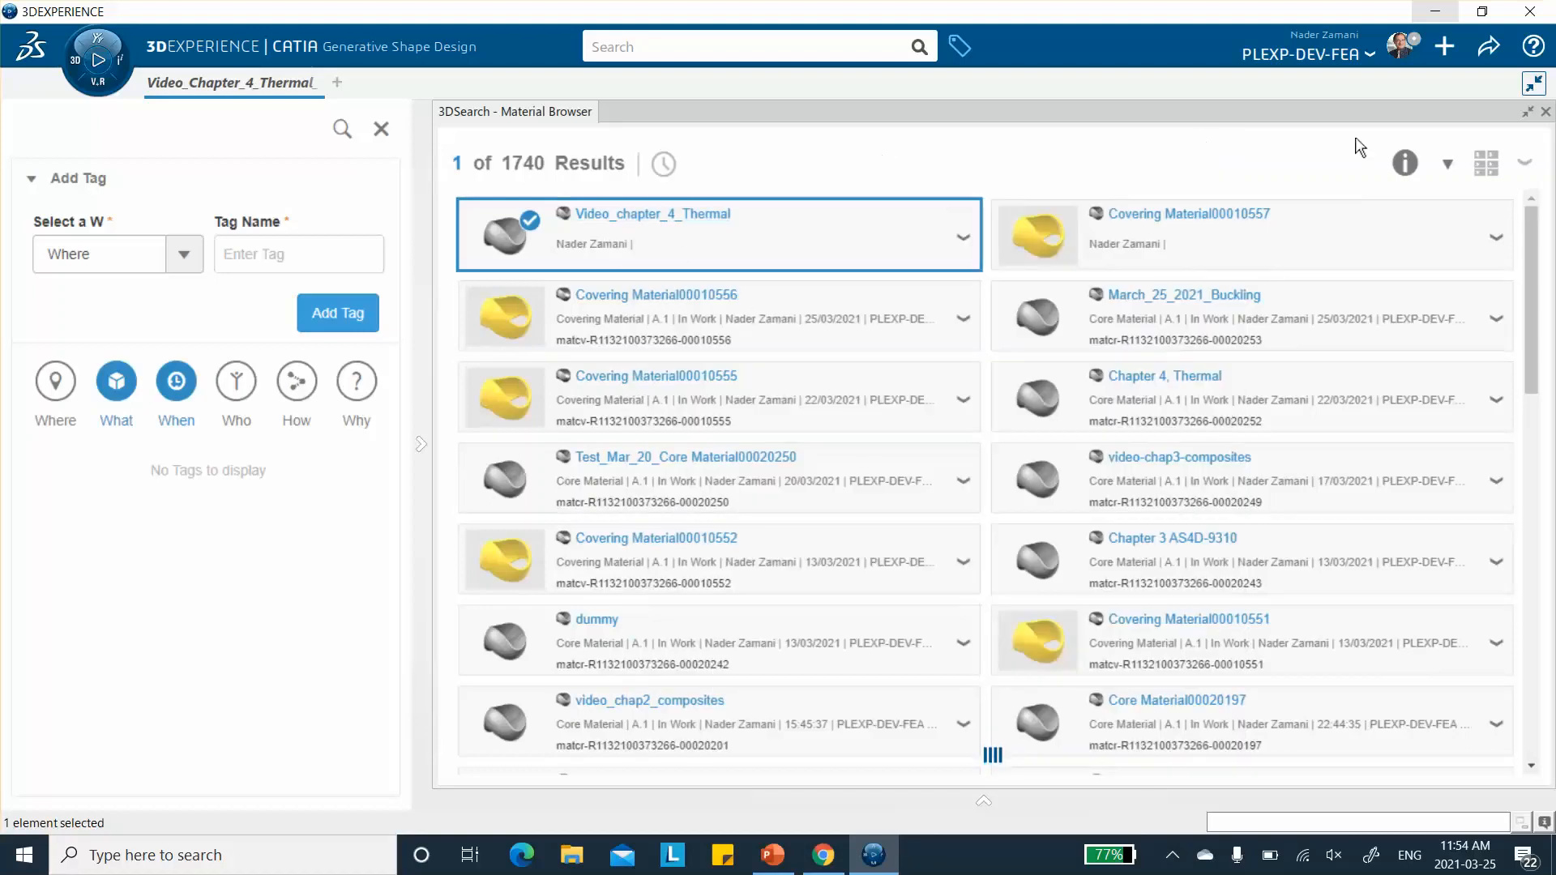
- Save the current session with the edited core material
{"action": "left_click", "coordinate": [1489, 47]}
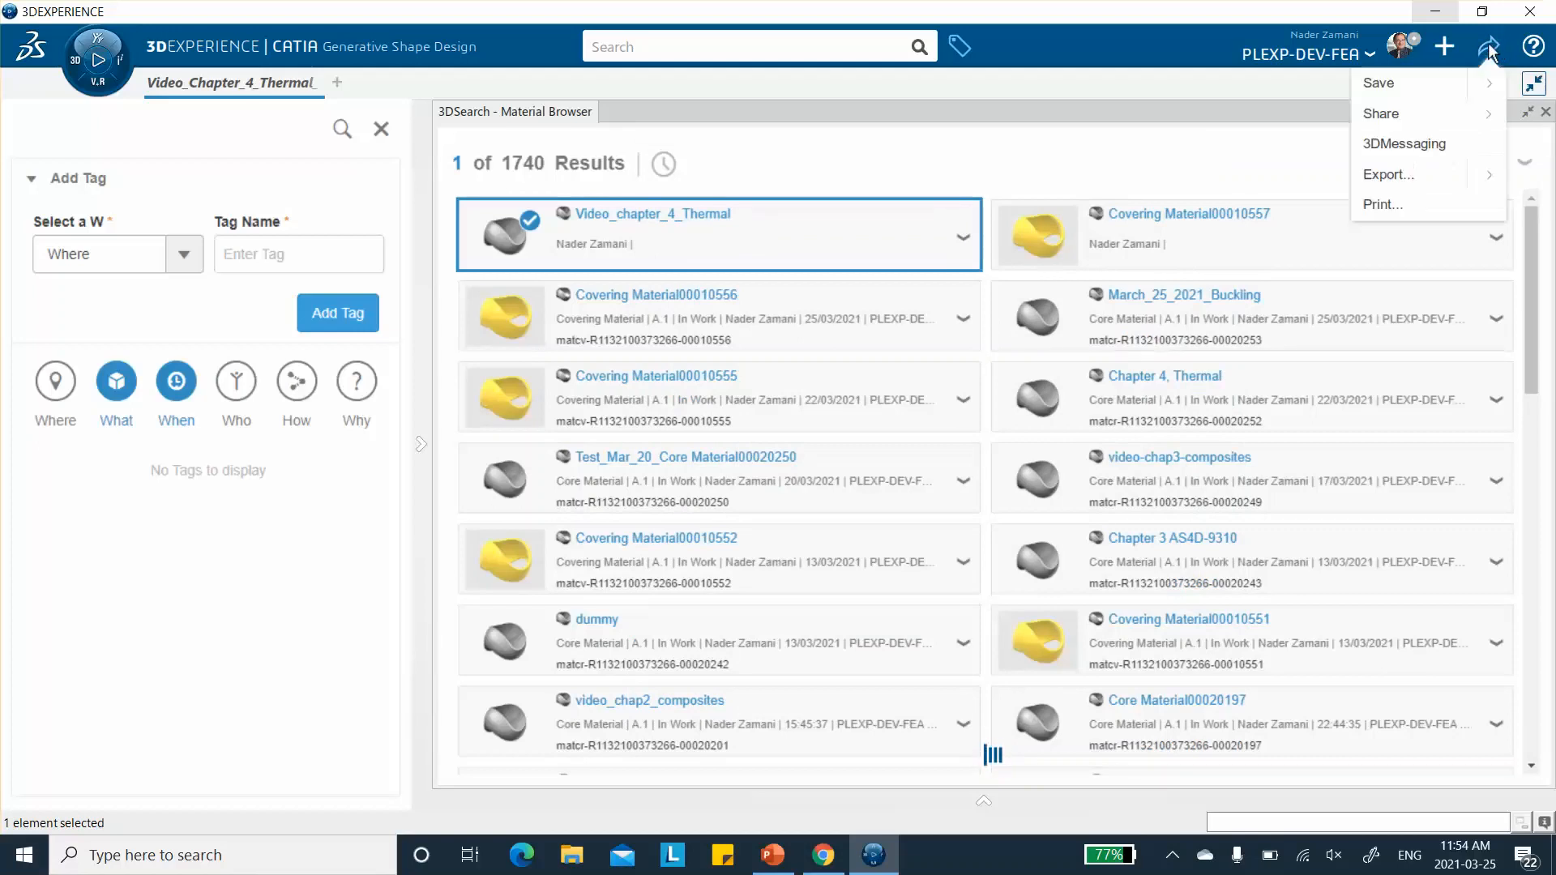
{"action": "left_click", "coordinate": [1427, 93]}
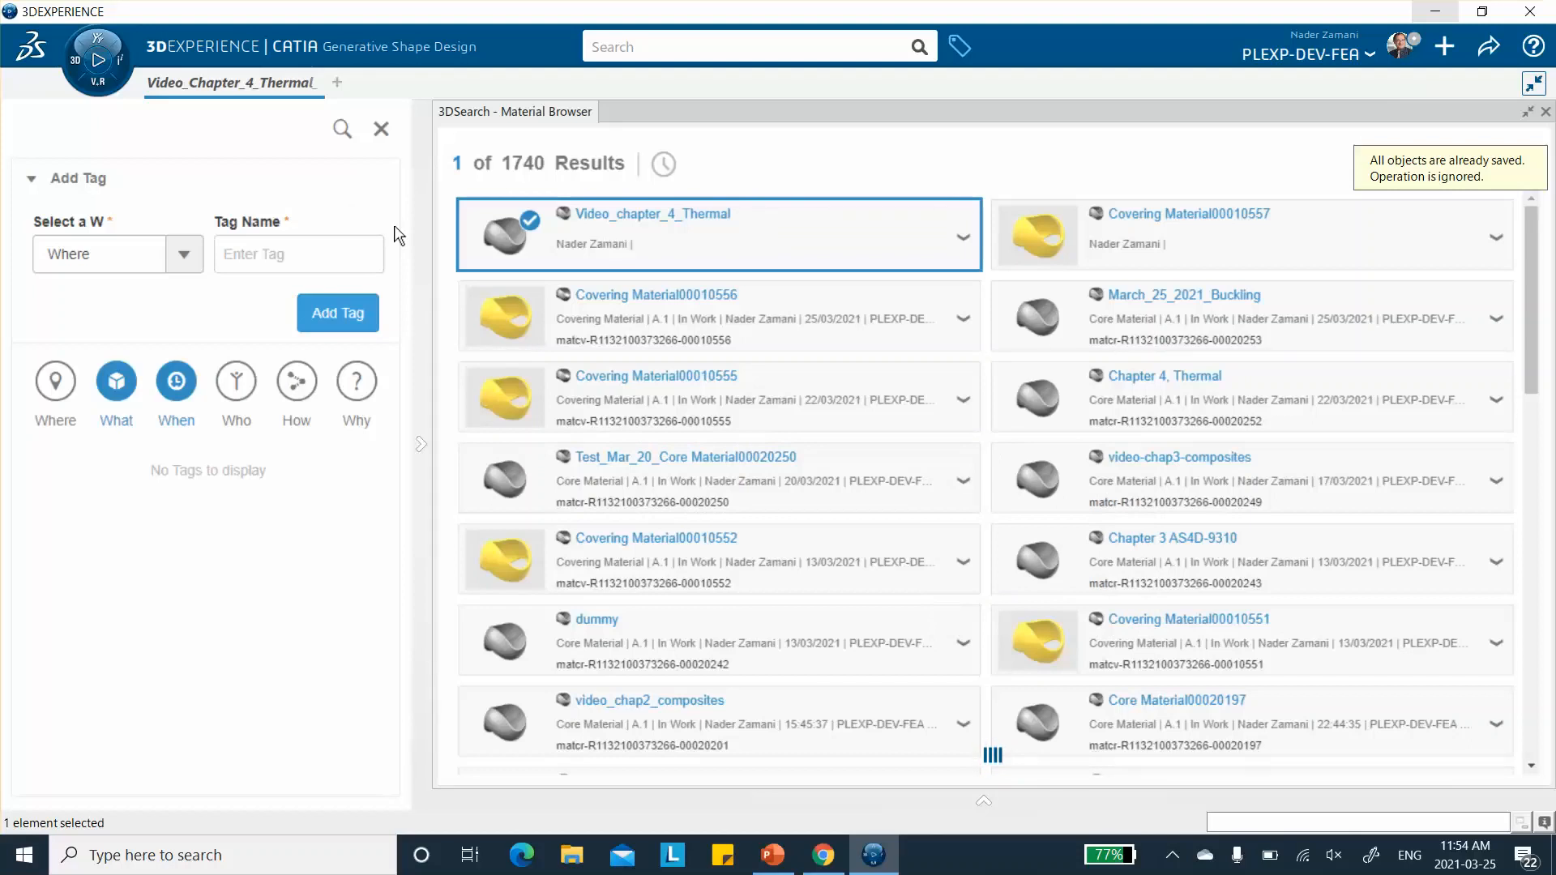
- Apply the Video_chapter_4_Thermal core material to the Video_Chapter_4_Thermal physical product
{"action": "right_click", "coordinate": [646, 219]}
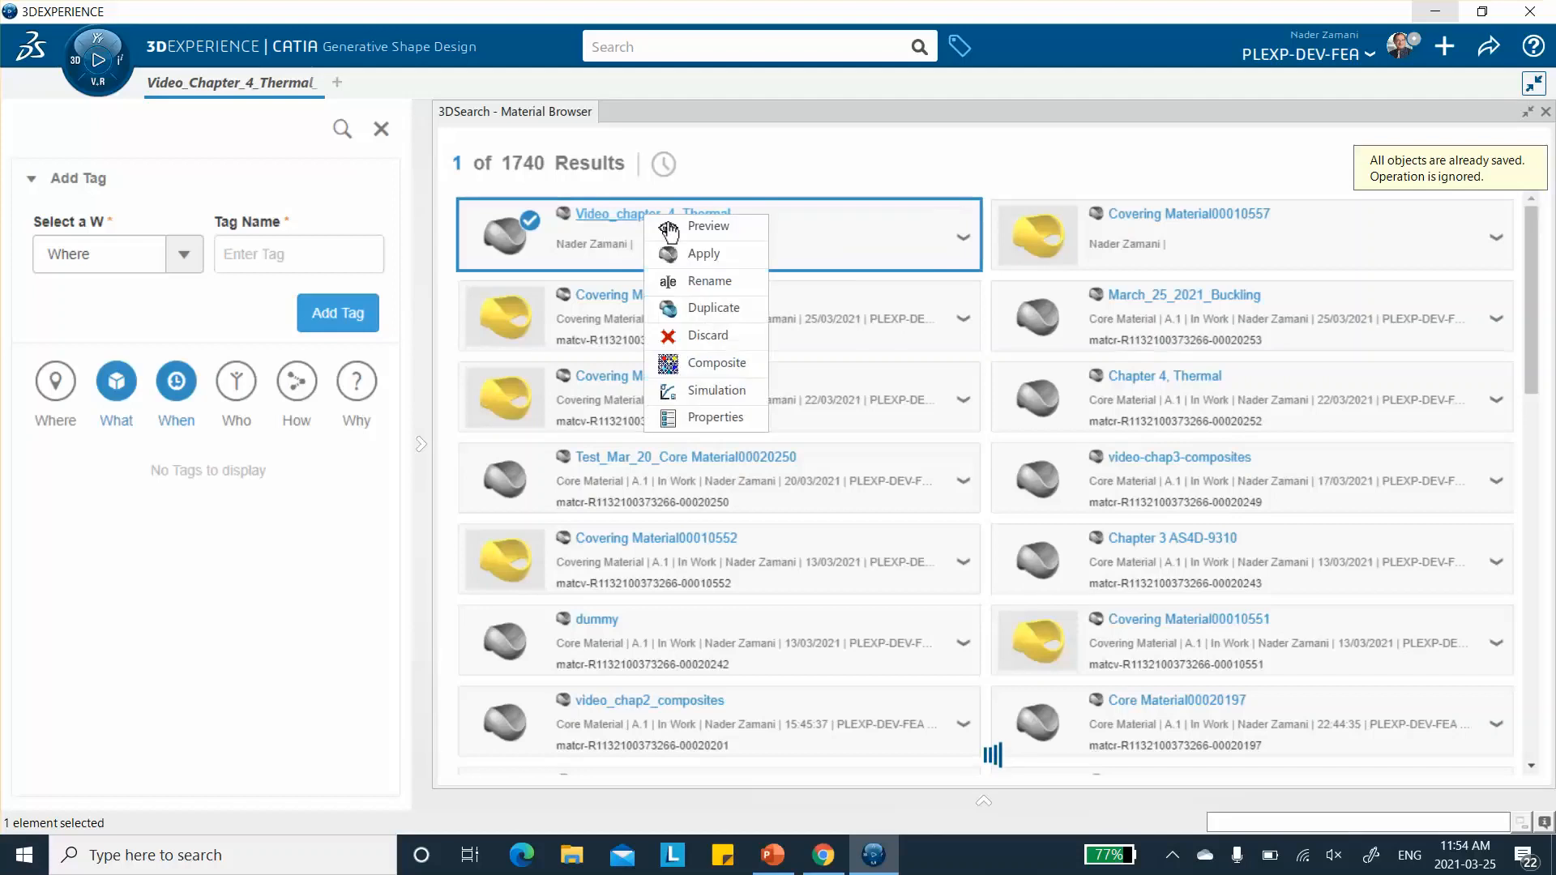
{"action": "left_click", "coordinate": [702, 254]}
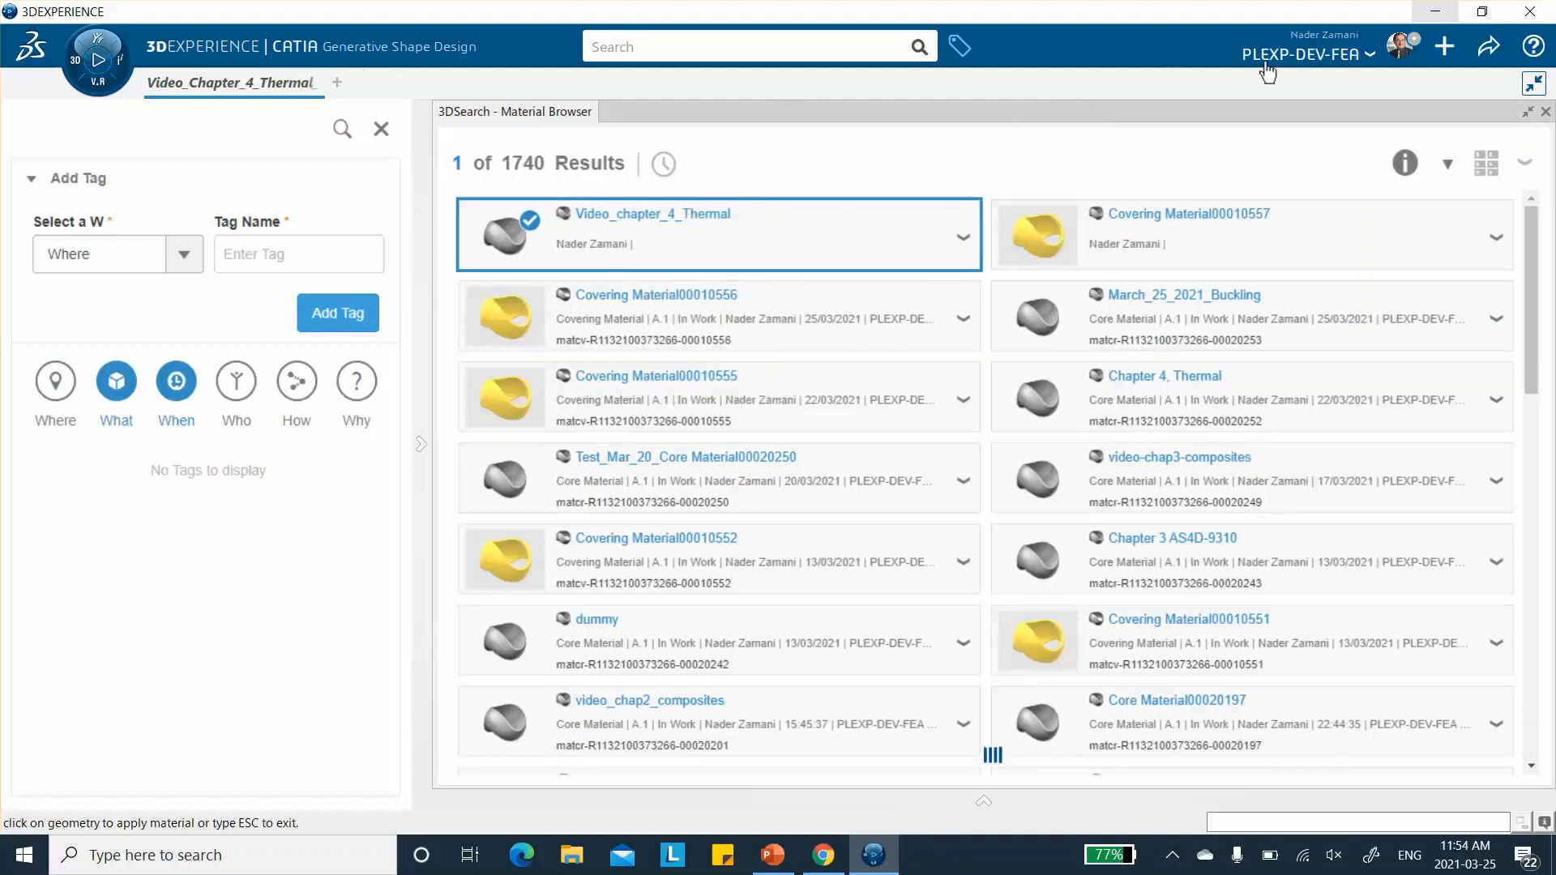
{"action": "left_click", "coordinate": [1547, 113]}
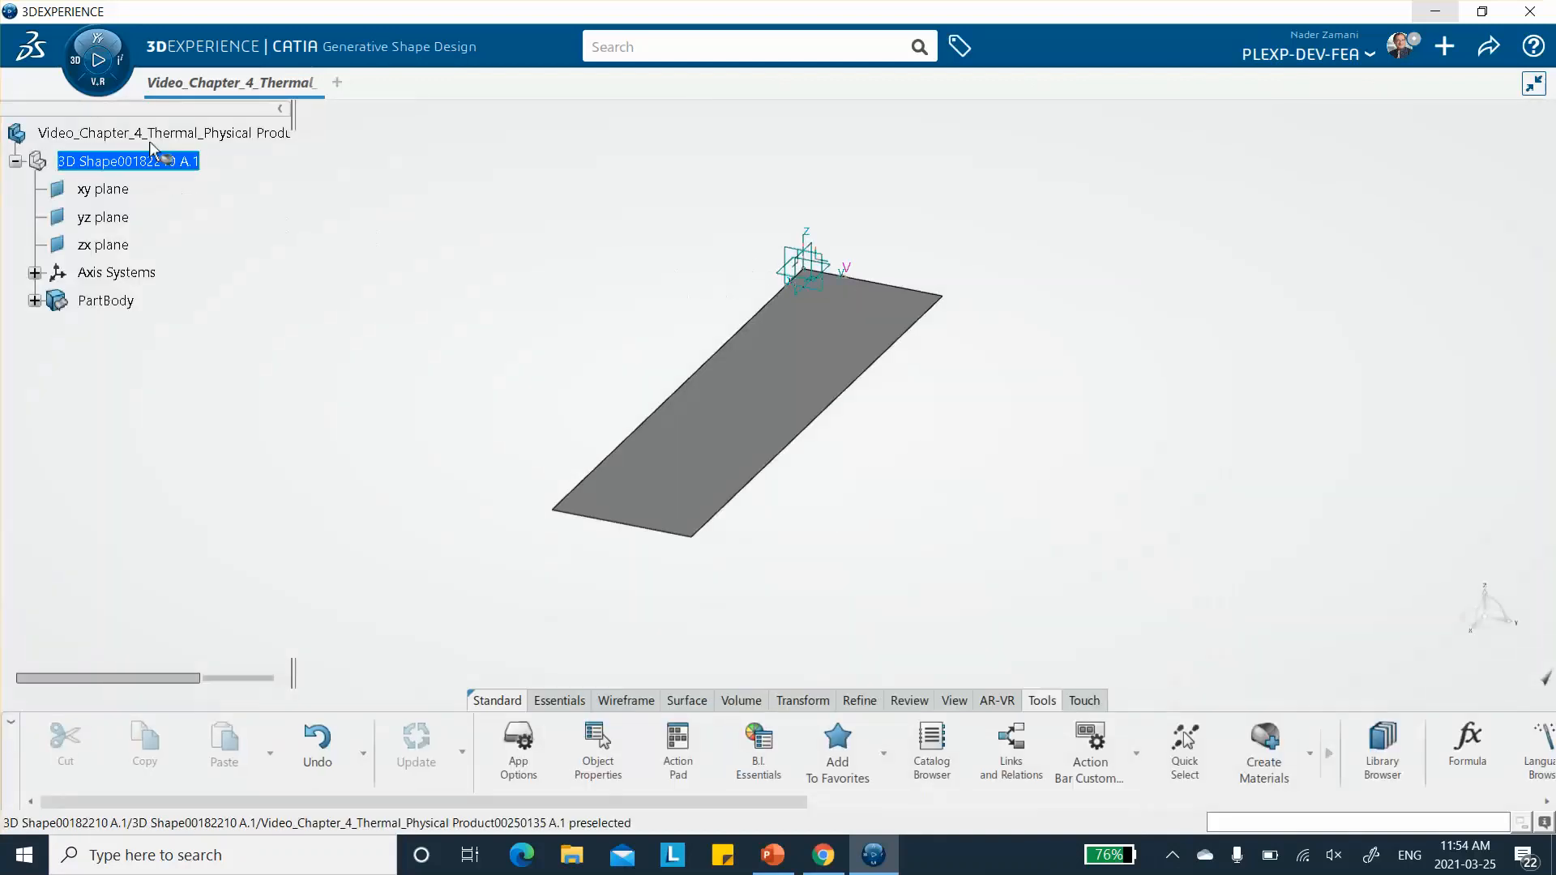
{"action": "left_click", "coordinate": [146, 137]}
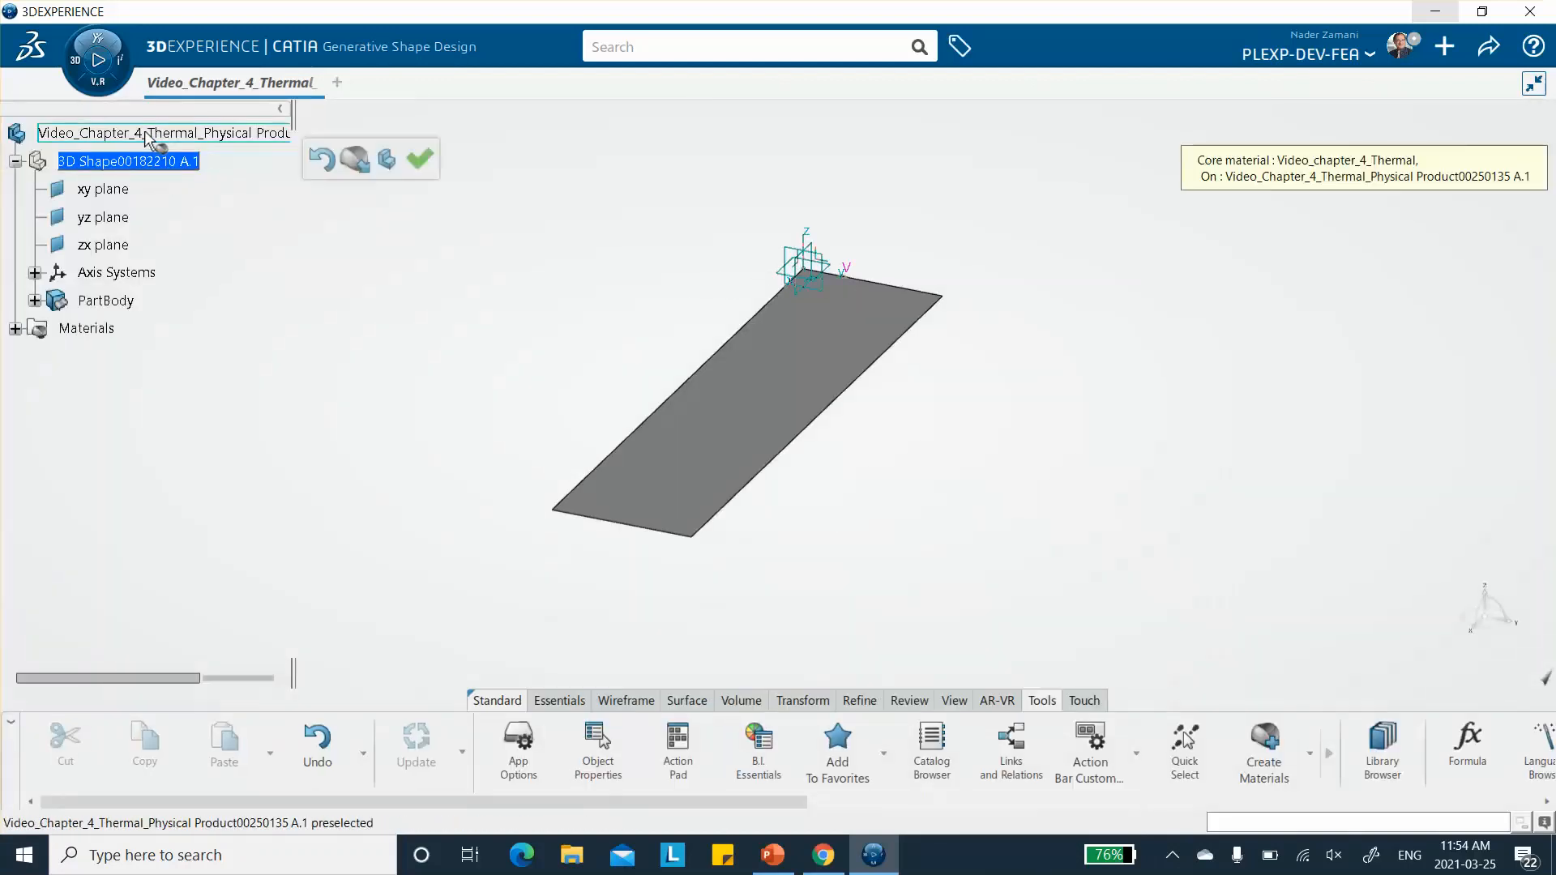
{"action": "left_click", "coordinate": [417, 159]}
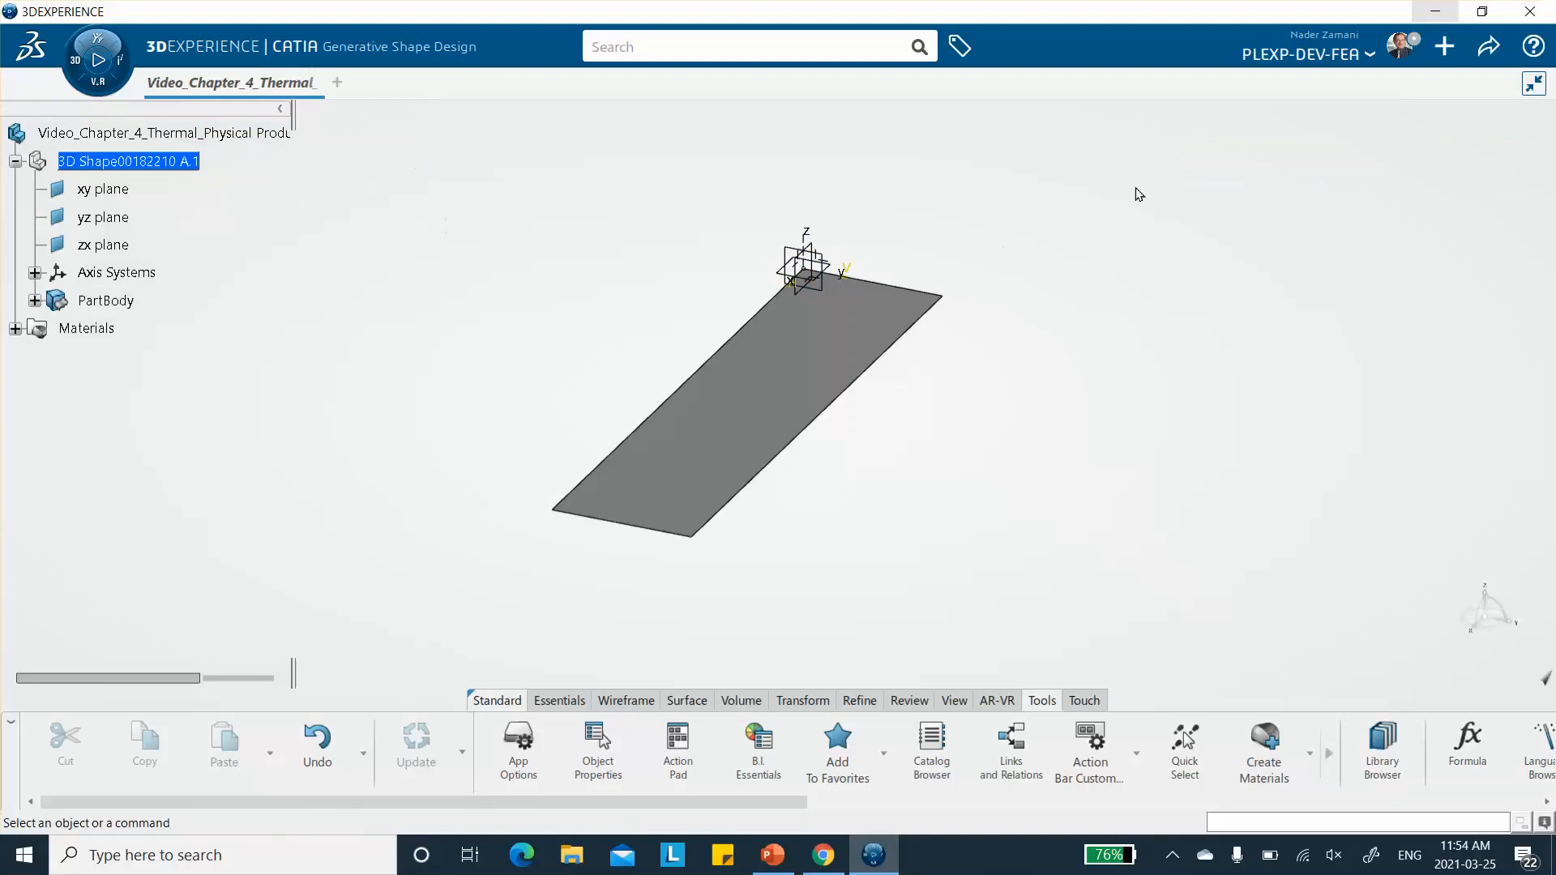
- Set the Material type of the applied material's composites domain to Uni-directional
{"action": "left_click", "coordinate": [15, 329]}
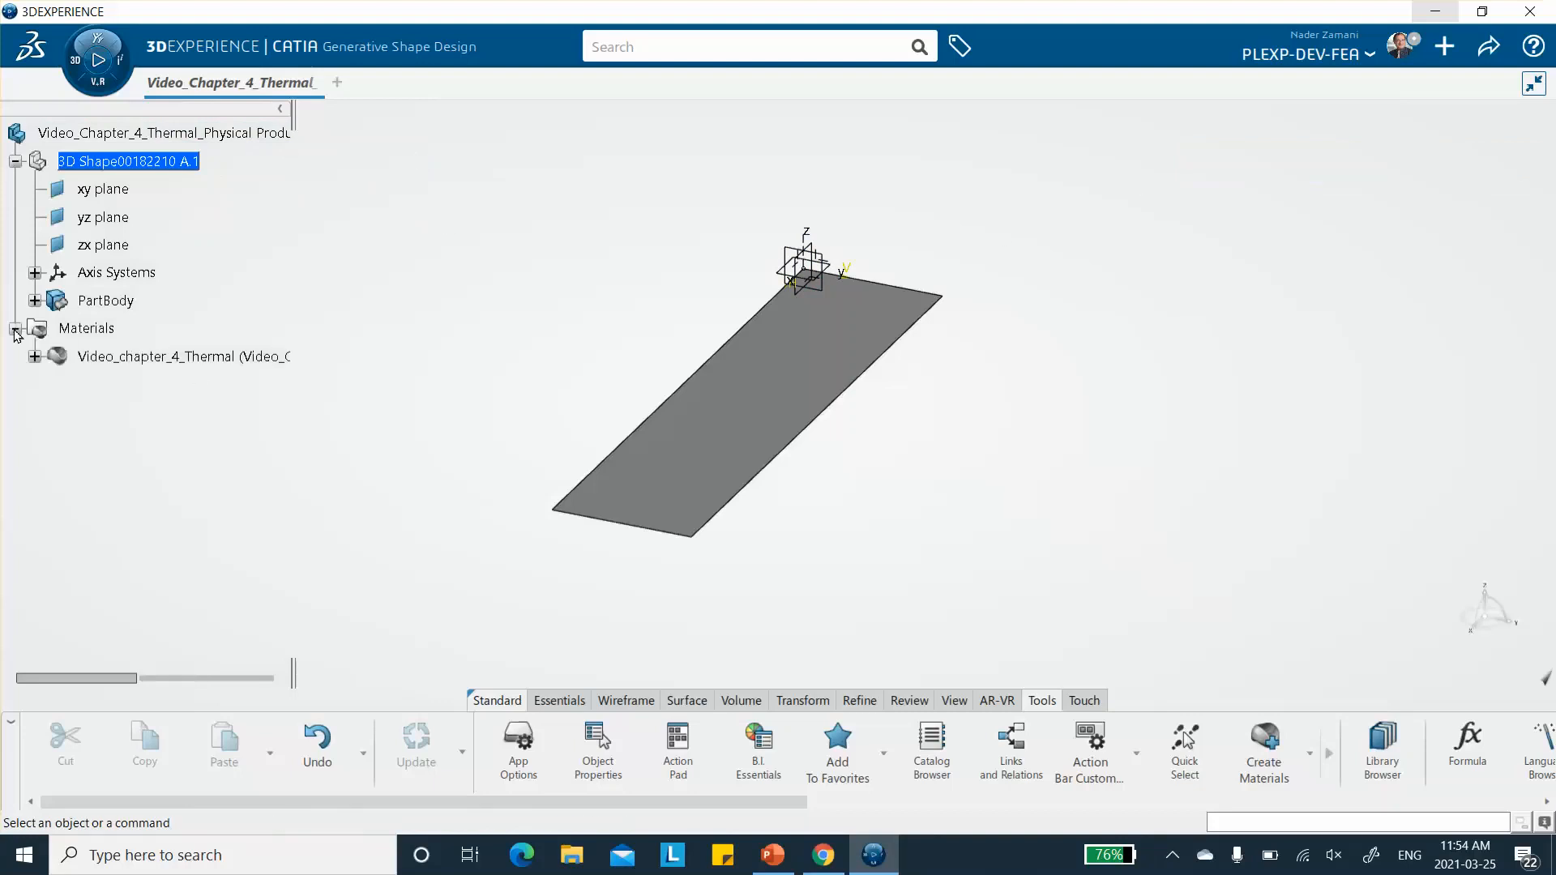
{"action": "left_click", "coordinate": [35, 357]}
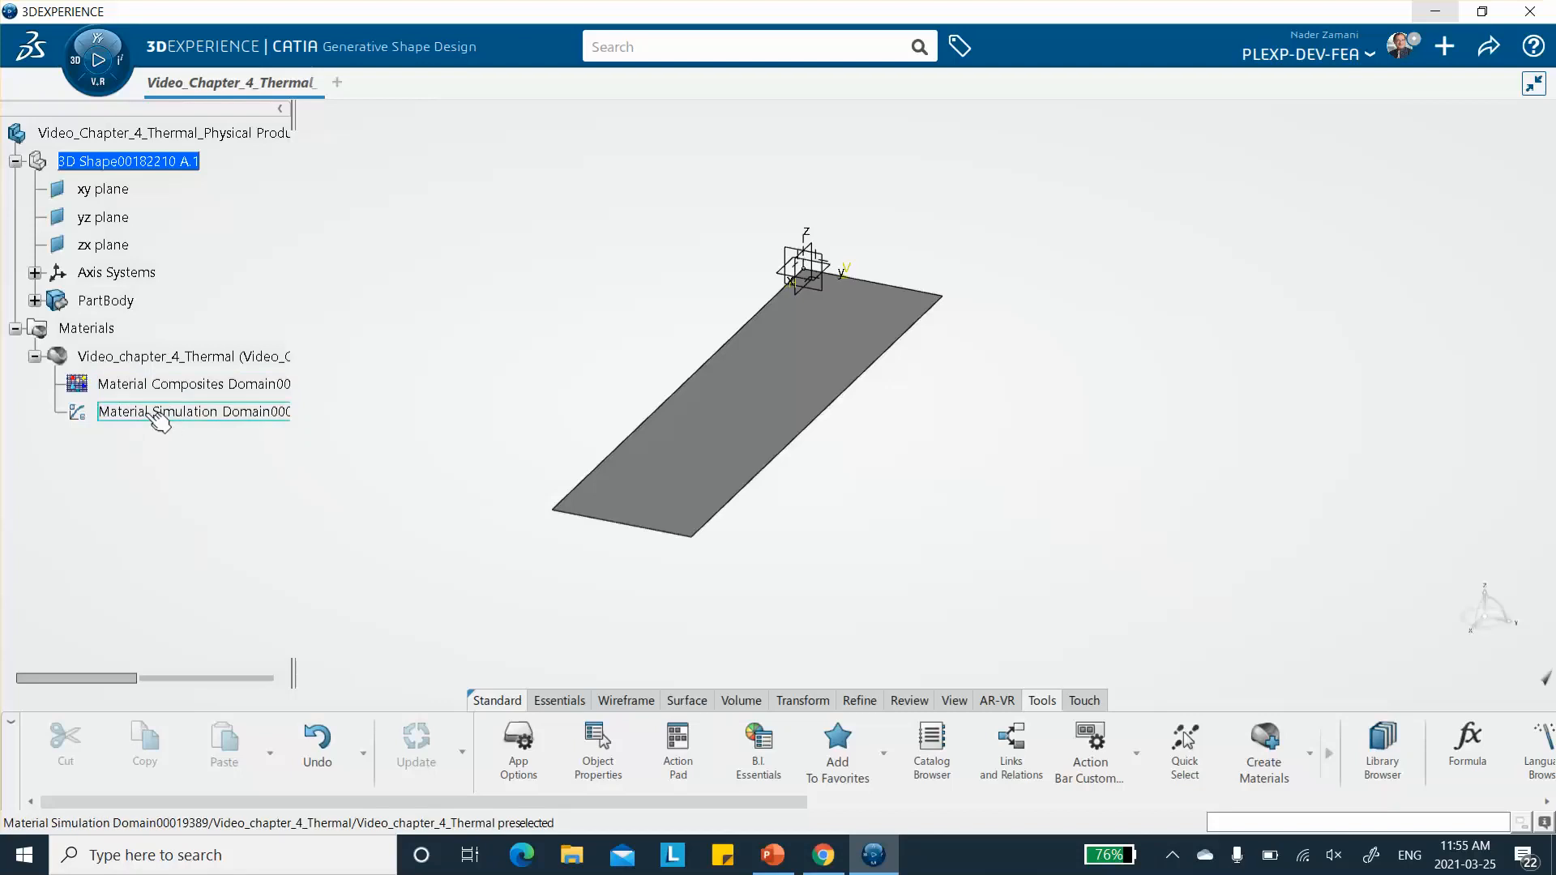
{"action": "left_click", "coordinate": [158, 386]}
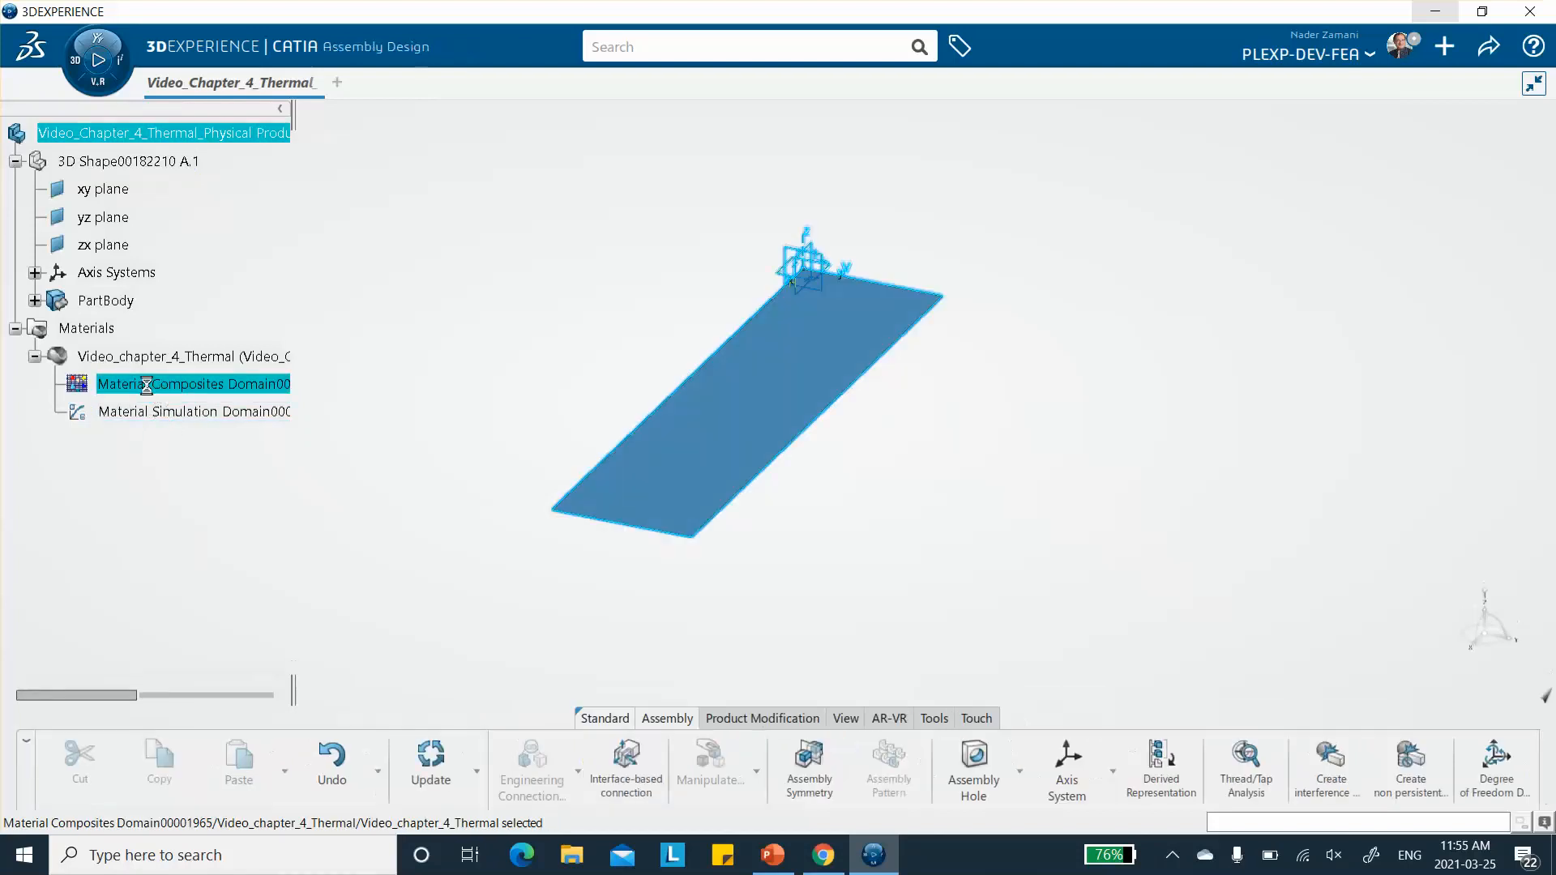
{"action": "double_click", "coordinate": [147, 386]}
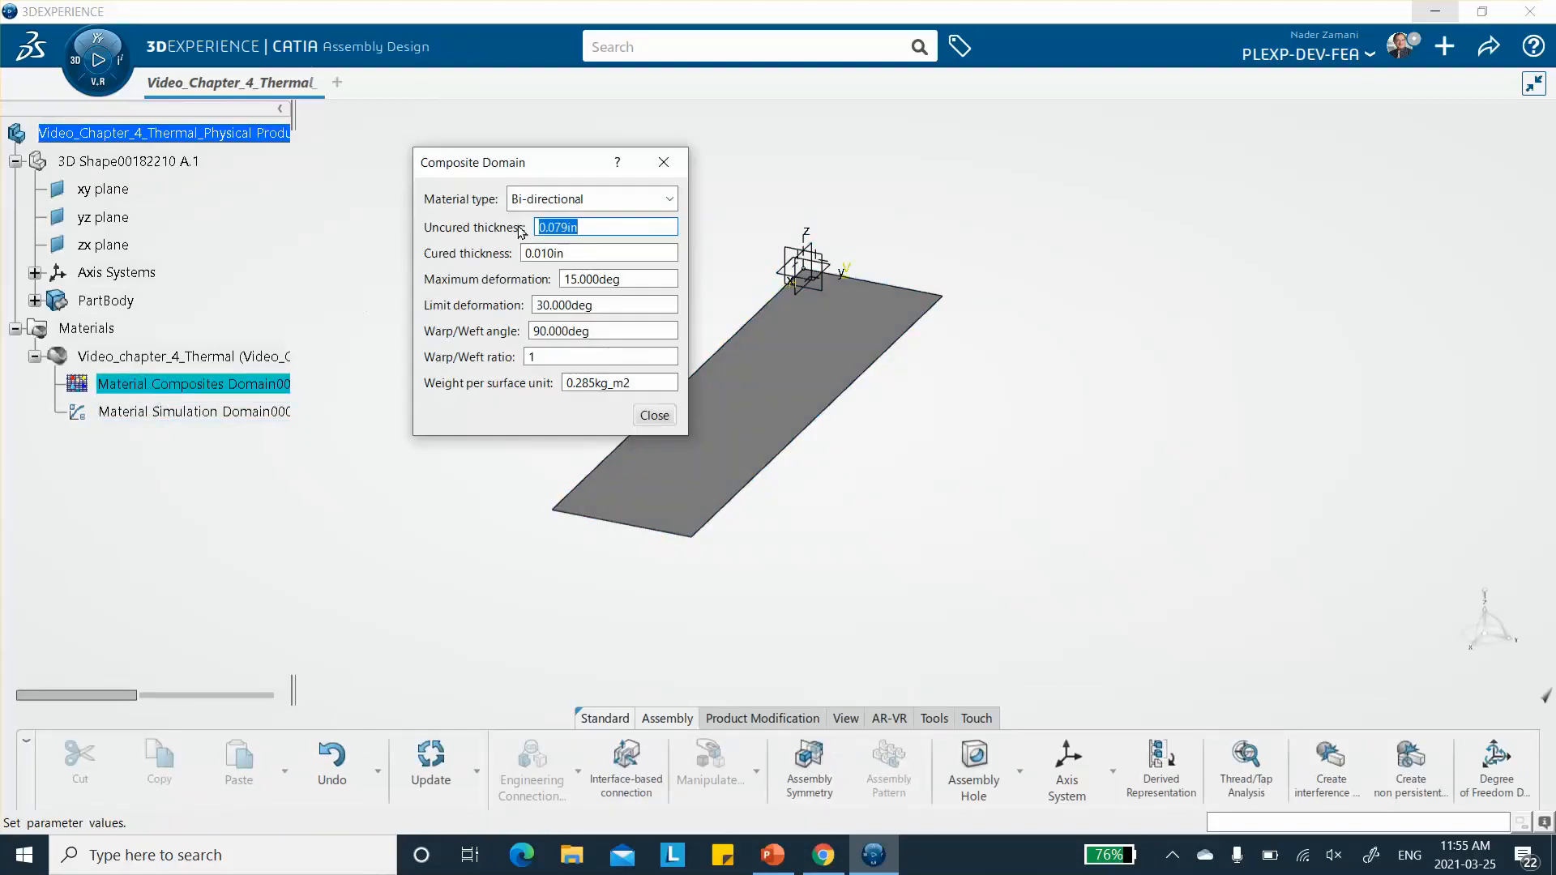
{"action": "left_click", "coordinate": [671, 200]}
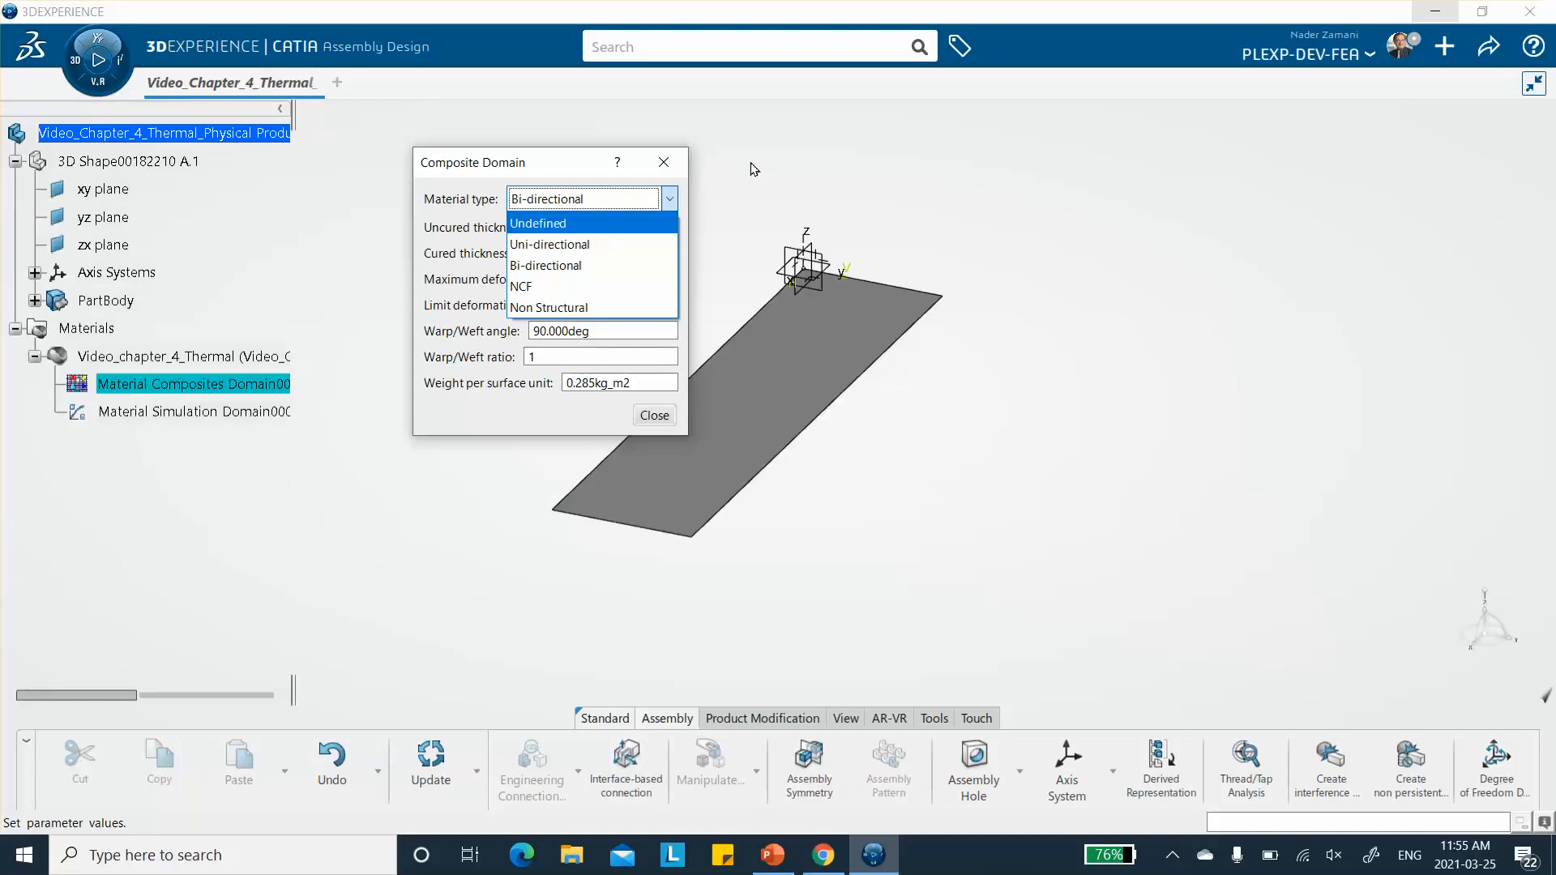
{"action": "left_click", "coordinate": [571, 245]}
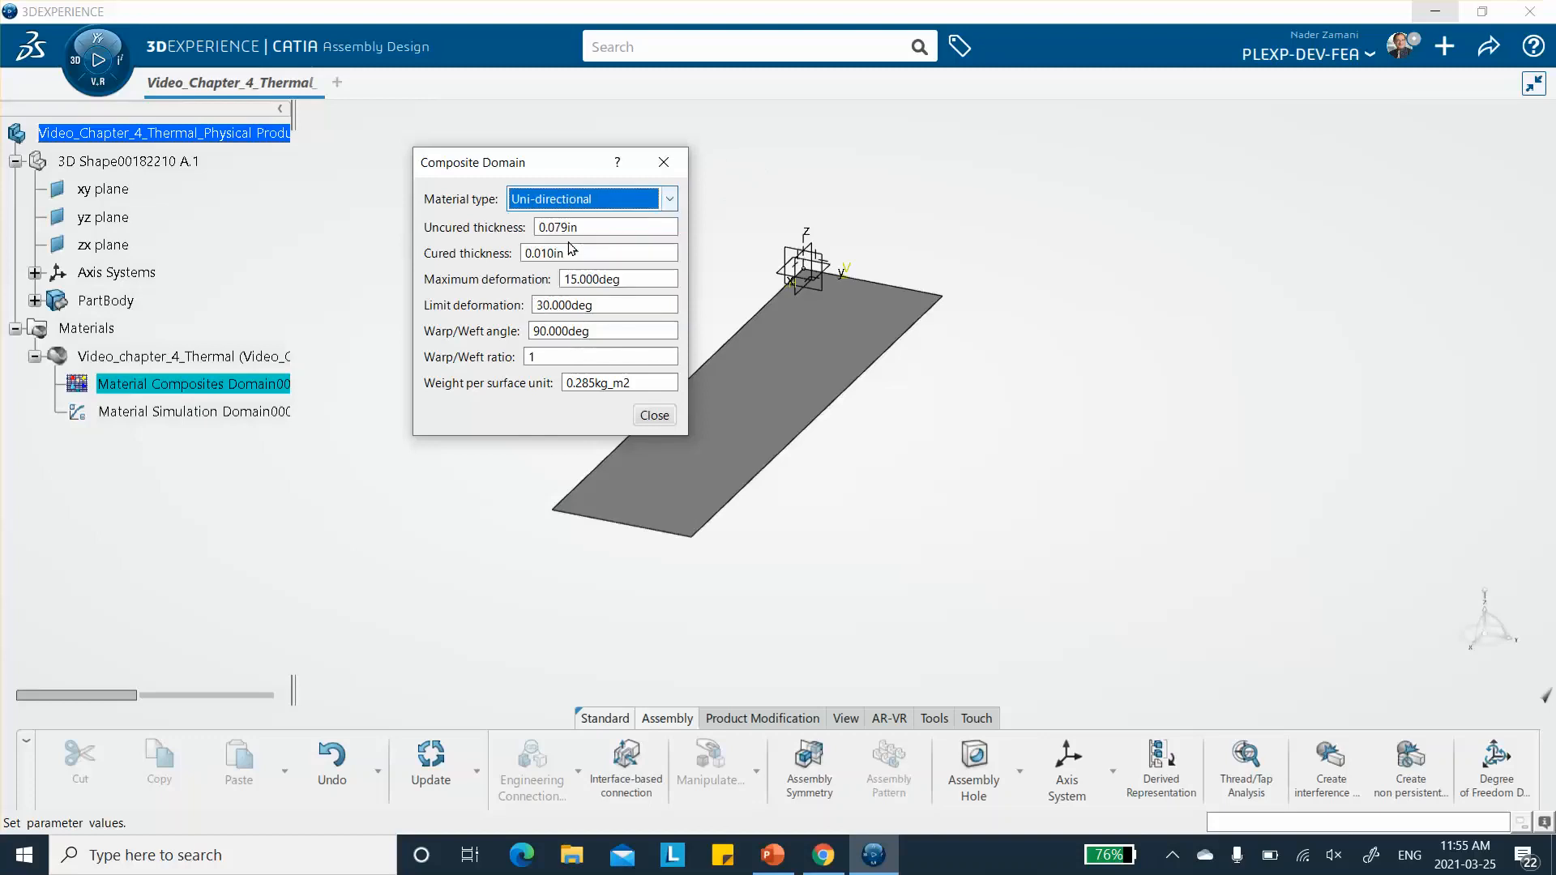
{"action": "left_click", "coordinate": [625, 226]}
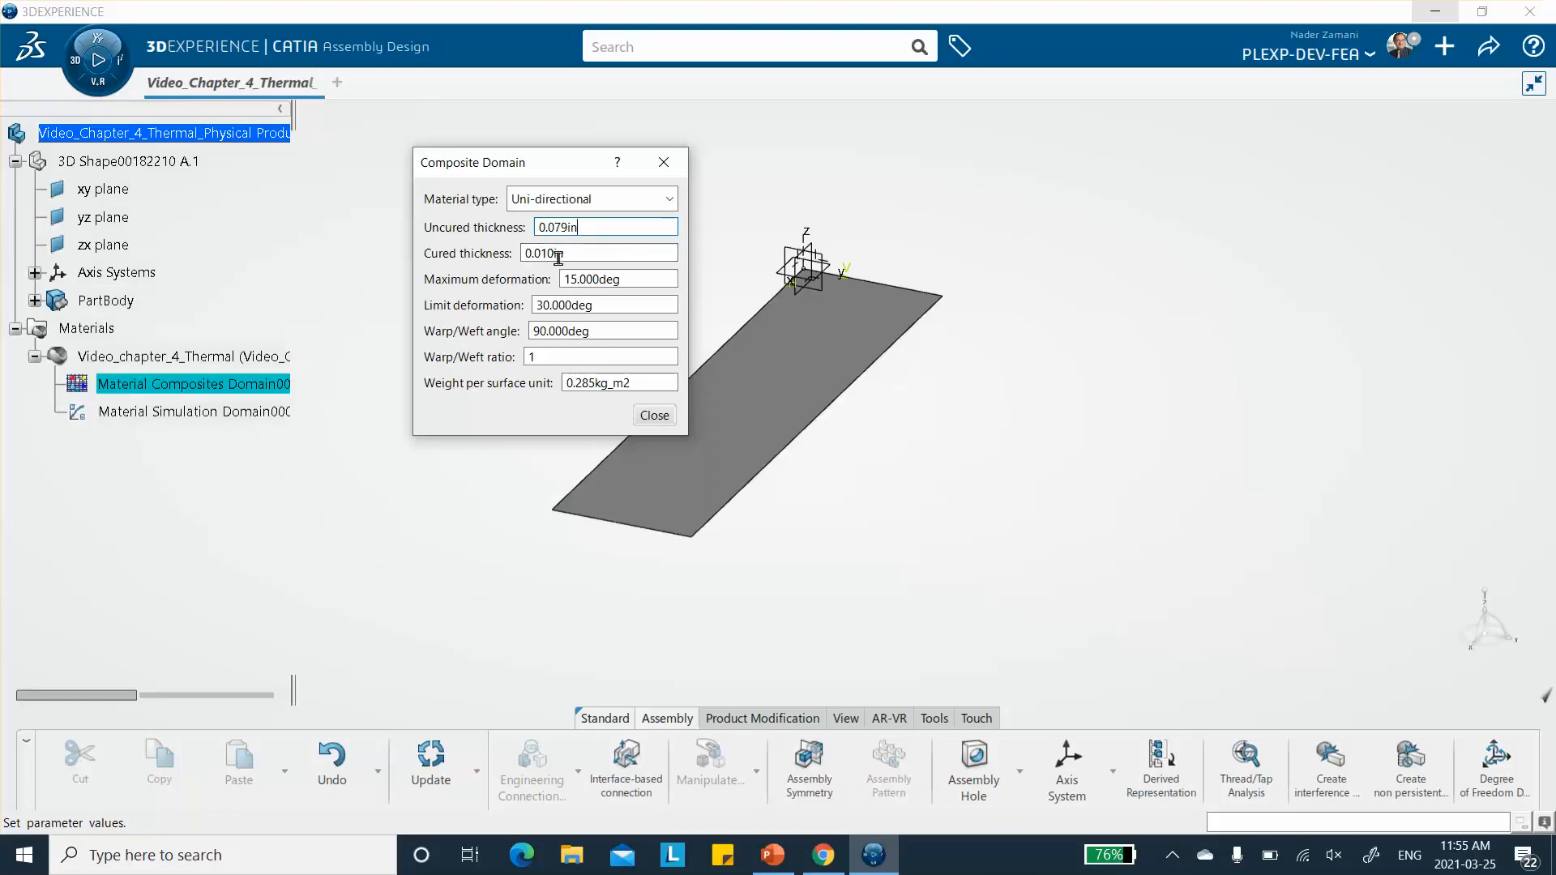
{"action": "left_click", "coordinate": [655, 415]}
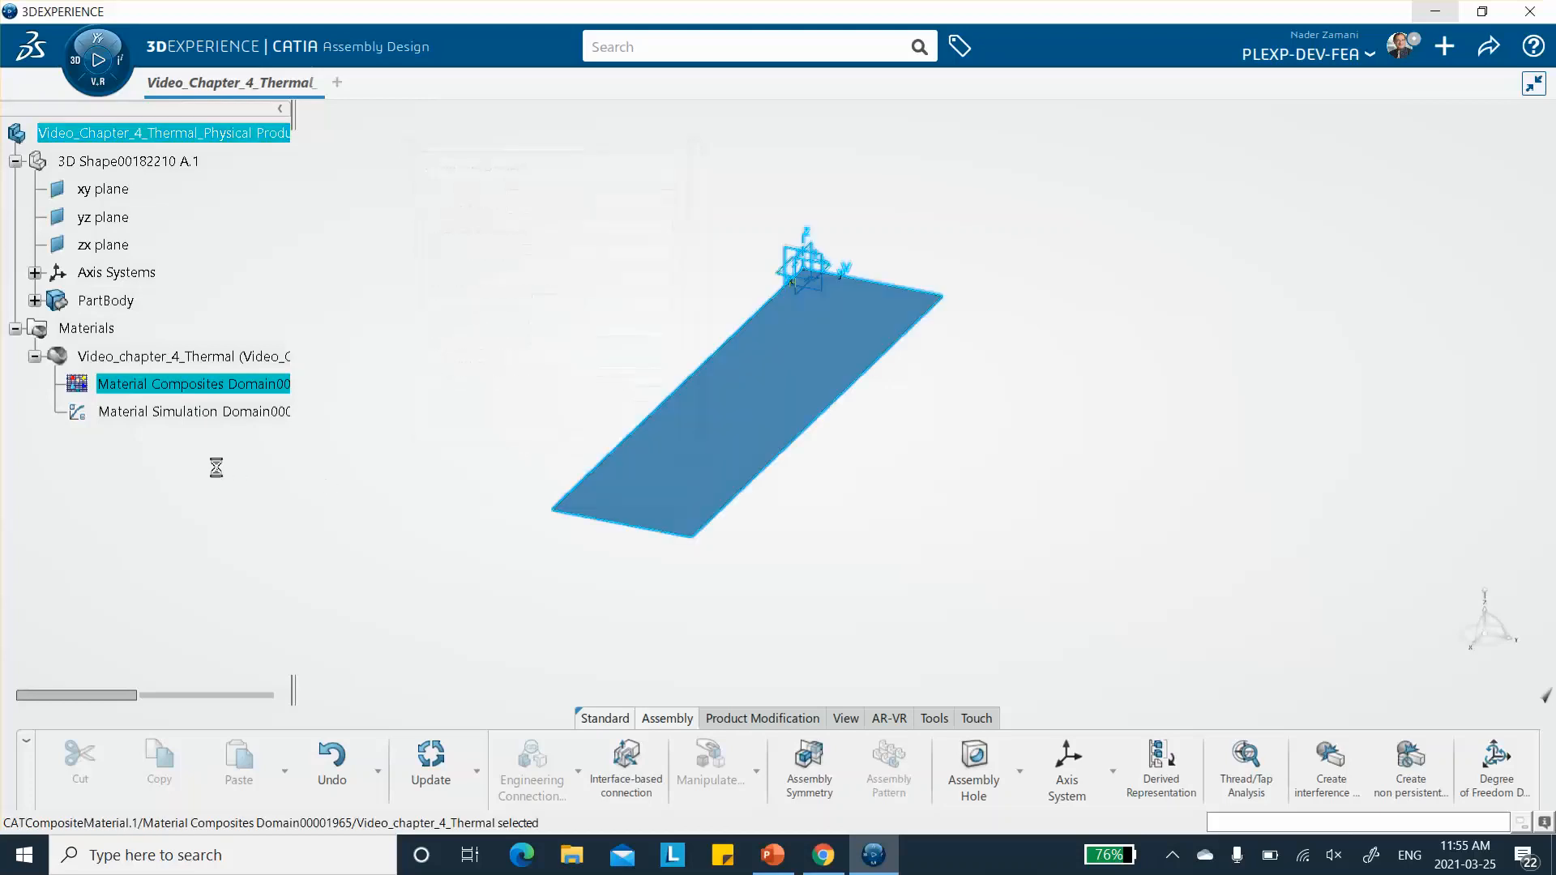
- Review the Lamina elastic definition in the applied material's simulation domain, close it without changes, and save the session
{"action": "double_click", "coordinate": [208, 411]}
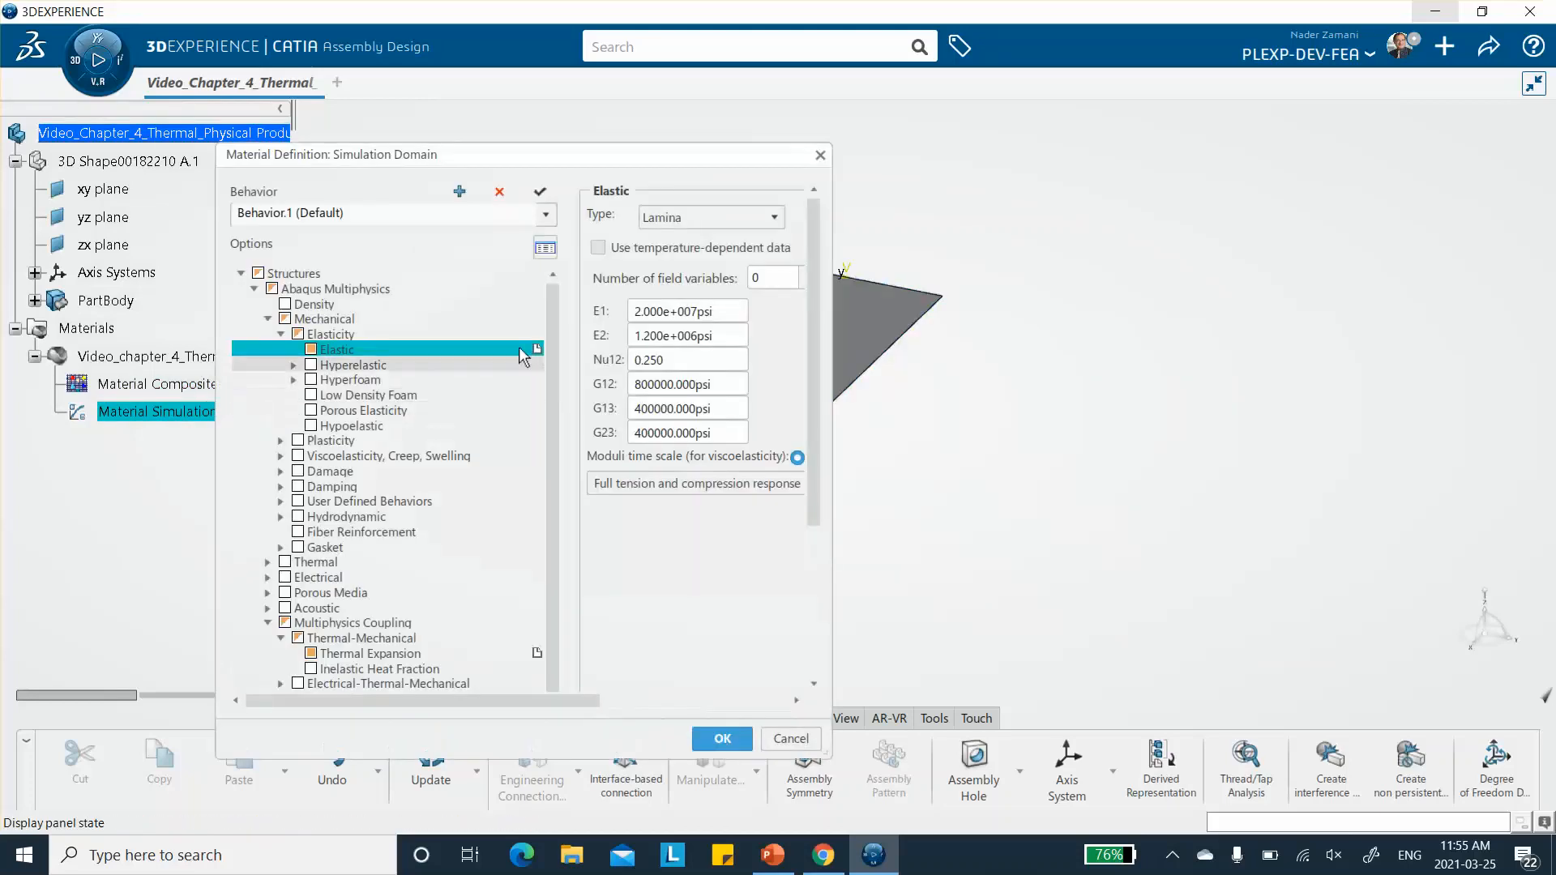
{"action": "left_click", "coordinate": [820, 155]}
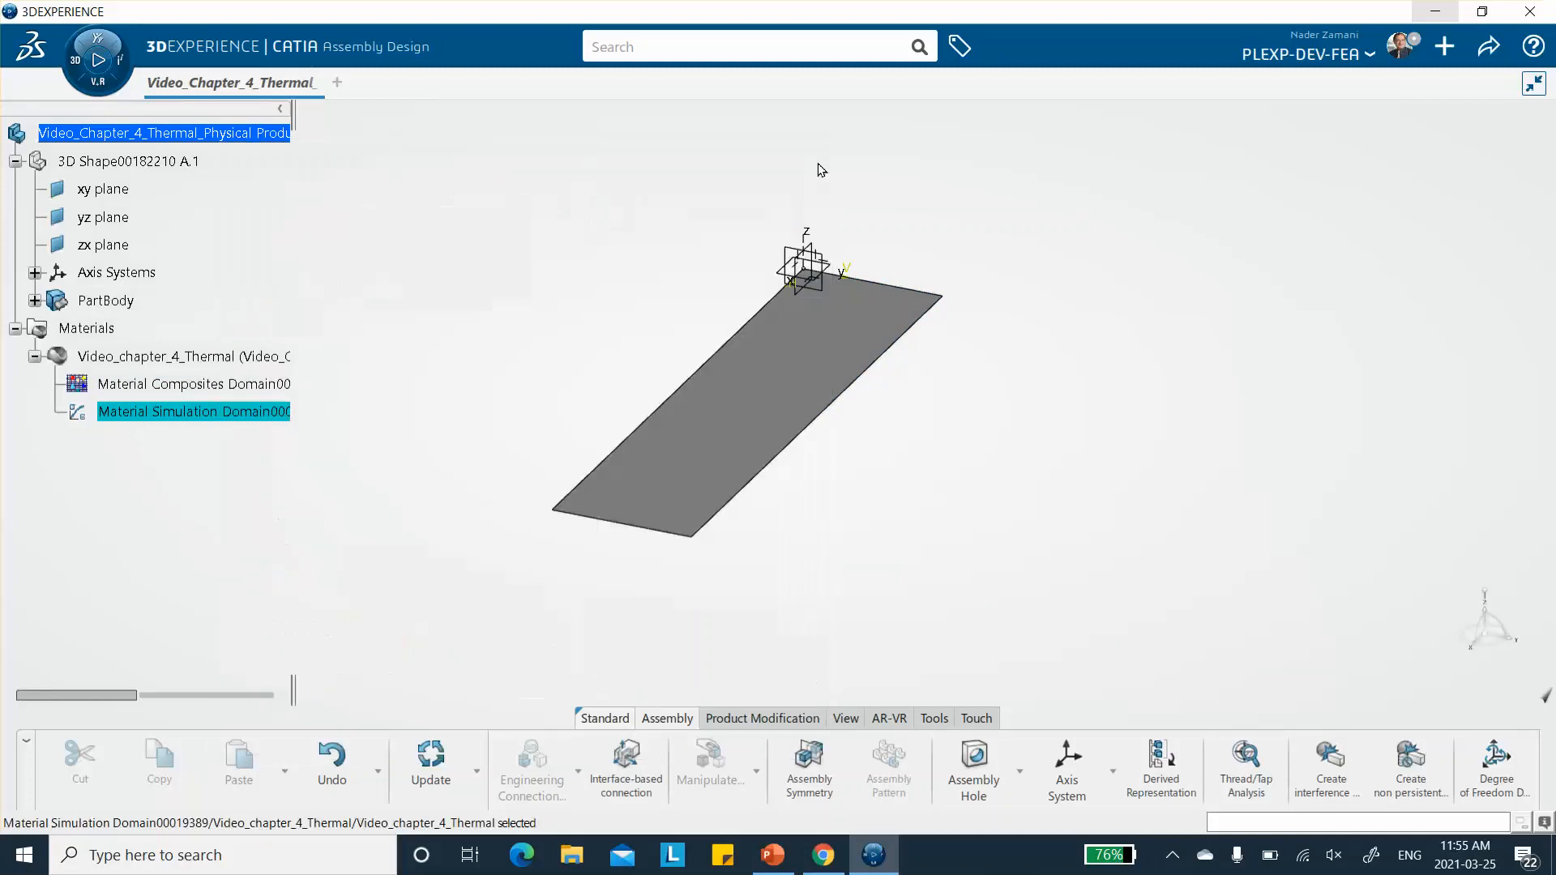
{"action": "left_click", "coordinate": [1489, 46]}
{"action": "left_click", "coordinate": [1418, 84]}
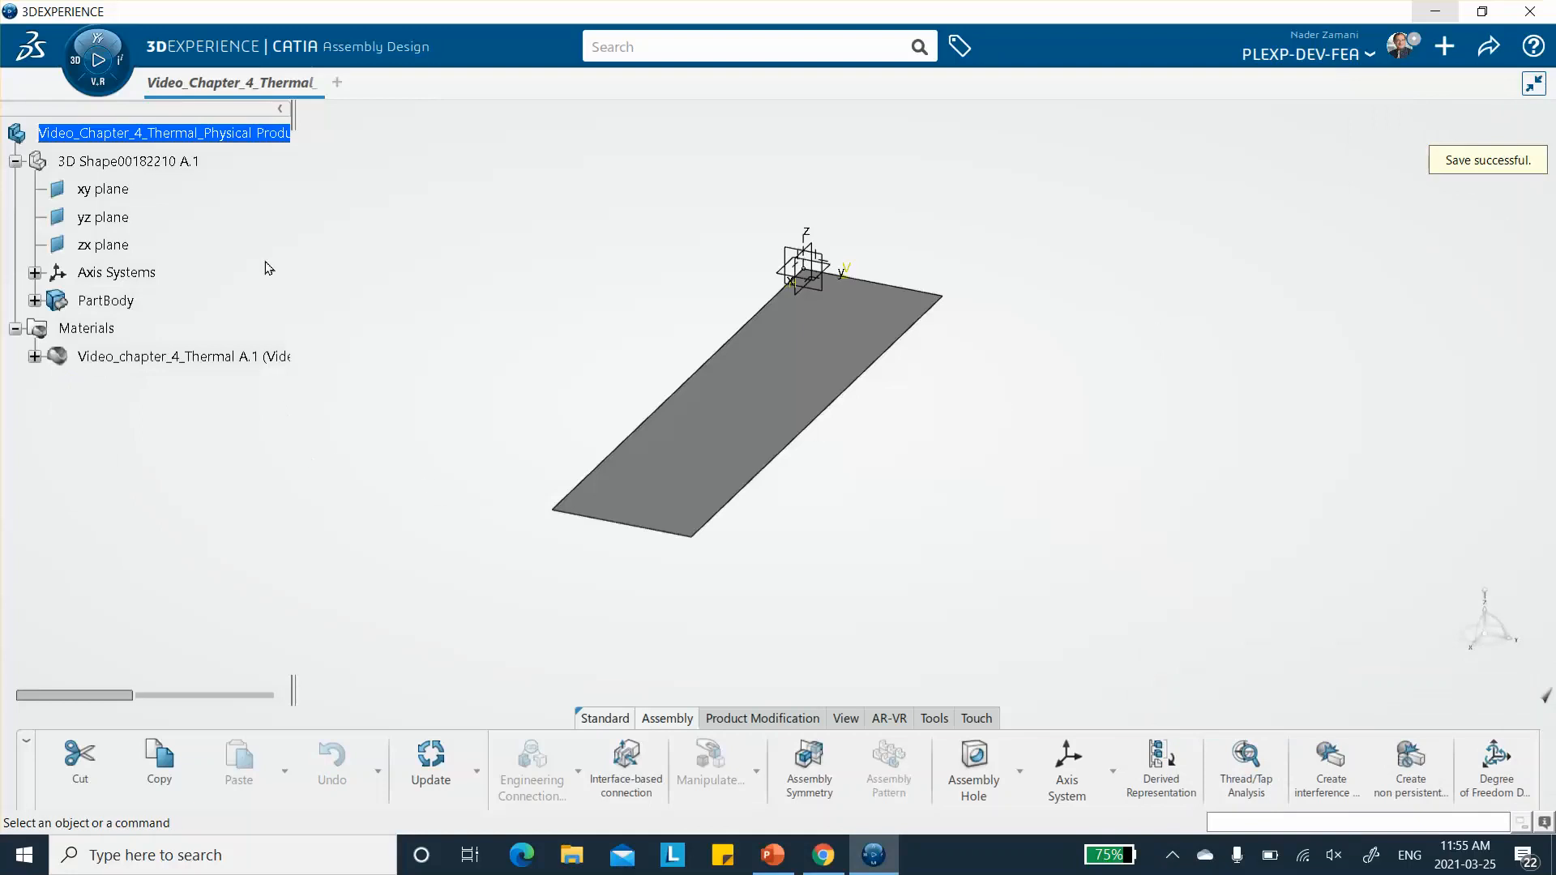
{"action": "left_click", "coordinate": [76, 69]}
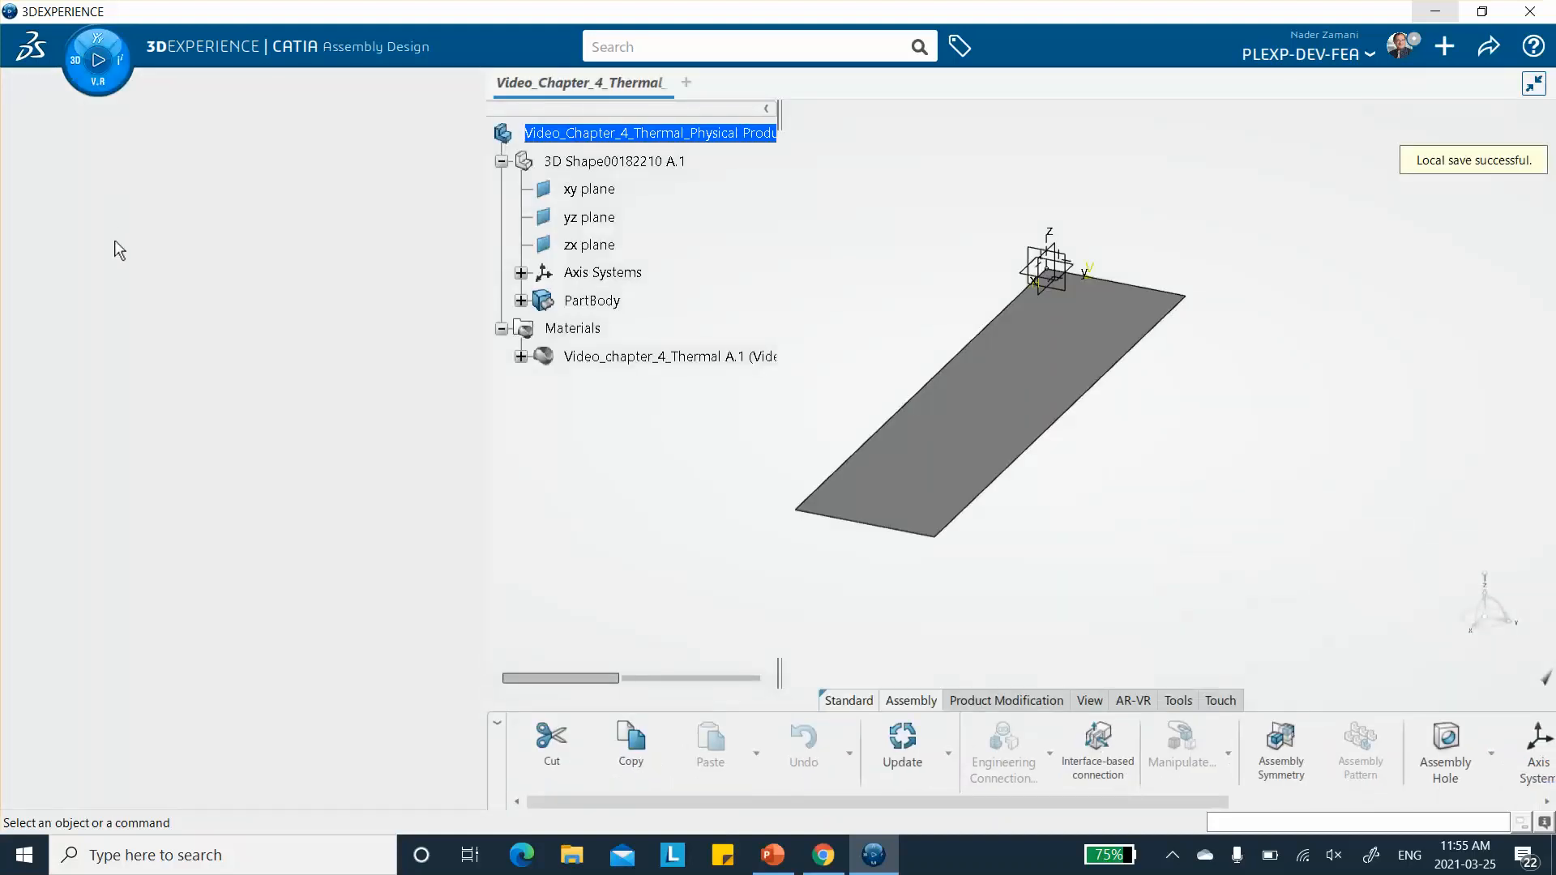
{"action": "scroll", "coordinate": [217, 466], "scroll_direction": "down", "scroll_amount": 3}
{"action": "scroll", "coordinate": [218, 466], "scroll_direction": "down", "scroll_amount": 3}
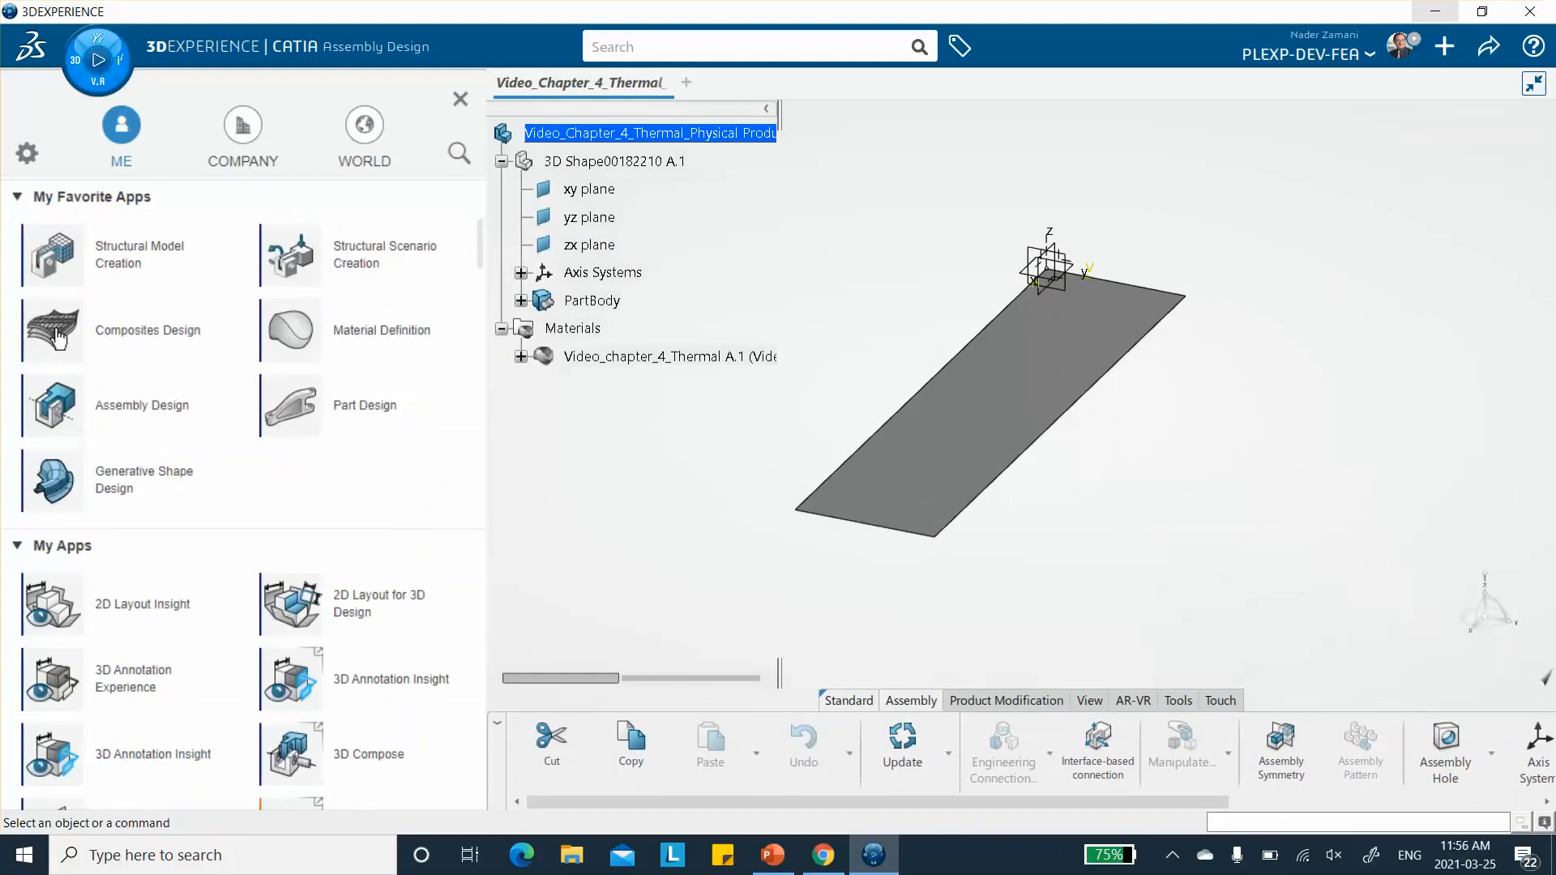
{"action": "scroll", "coordinate": [57, 336], "scroll_direction": "up", "scroll_amount": 5}
{"action": "left_click", "coordinate": [59, 334]}
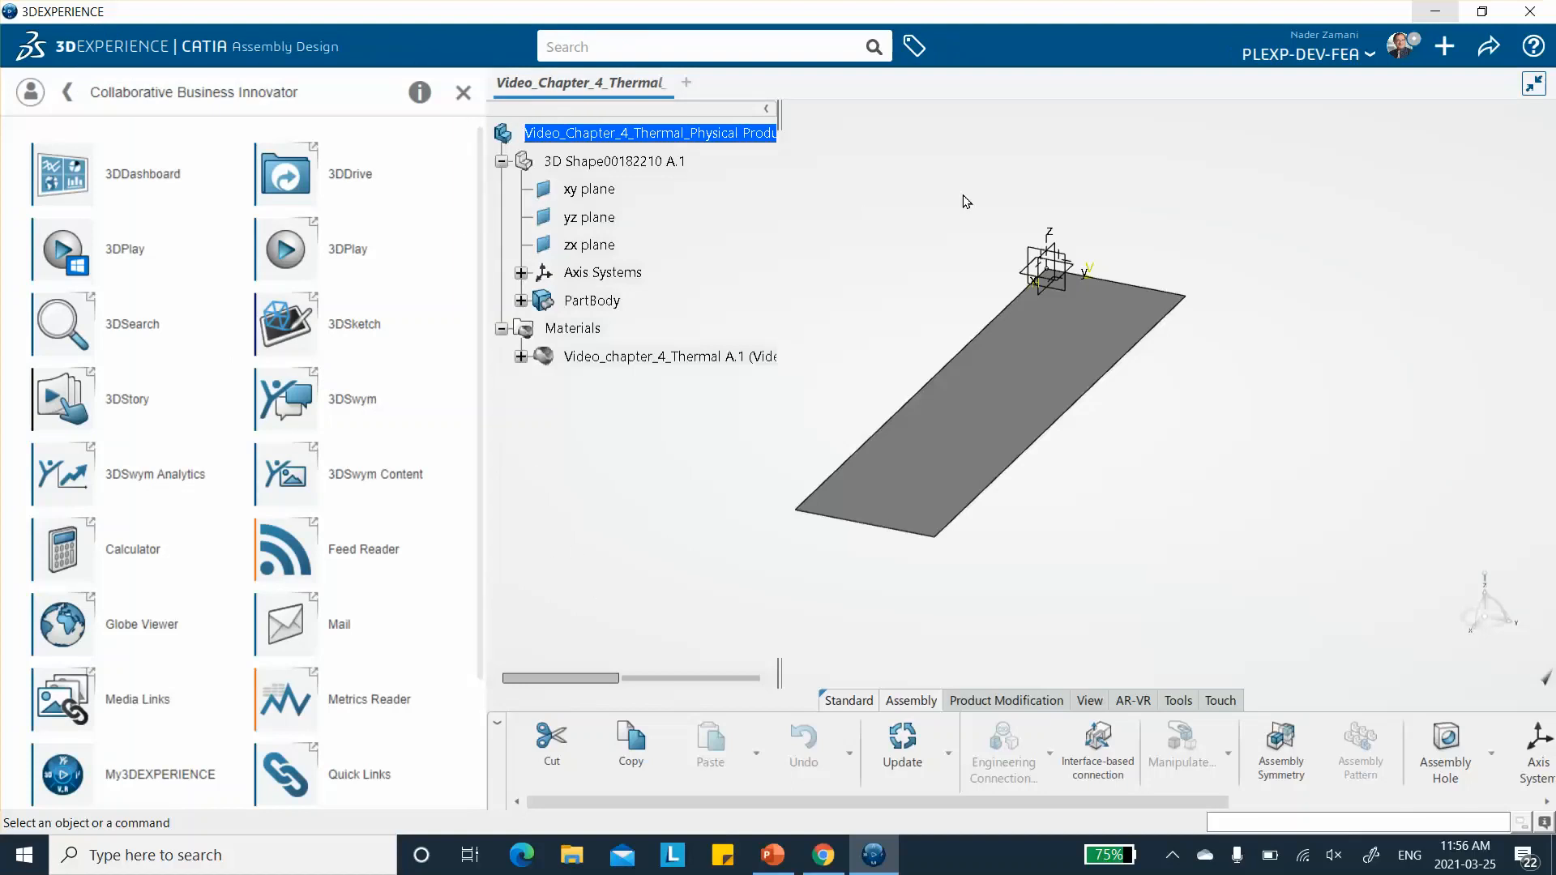
{"action": "left_click", "coordinate": [464, 92]}
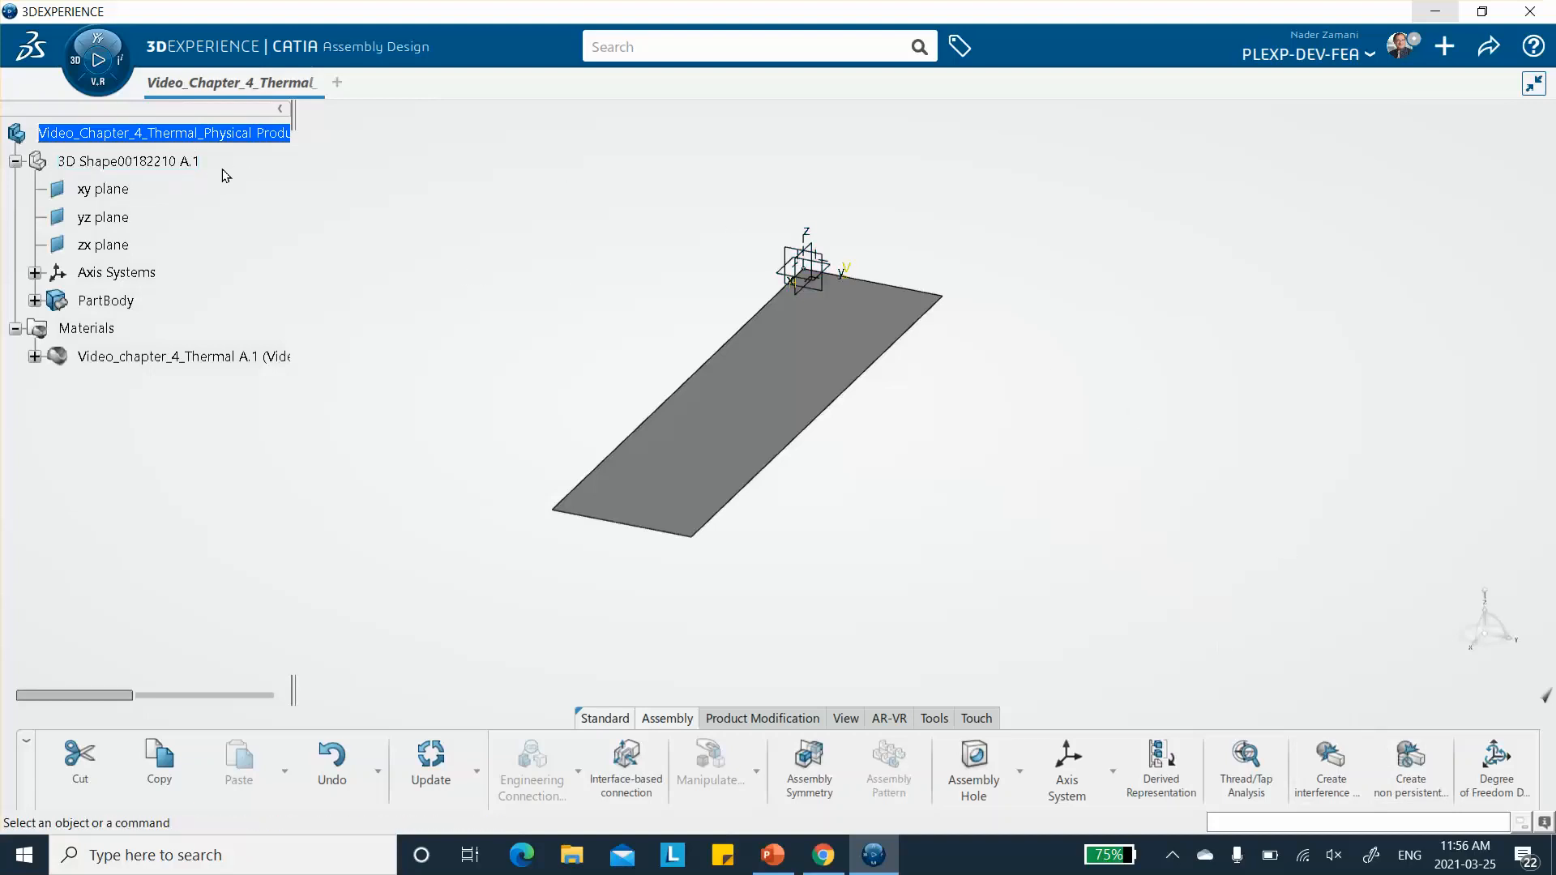
- Activate the plate's 3D Shape and switch to the Composites Design app
{"action": "left_click", "coordinate": [136, 163]}
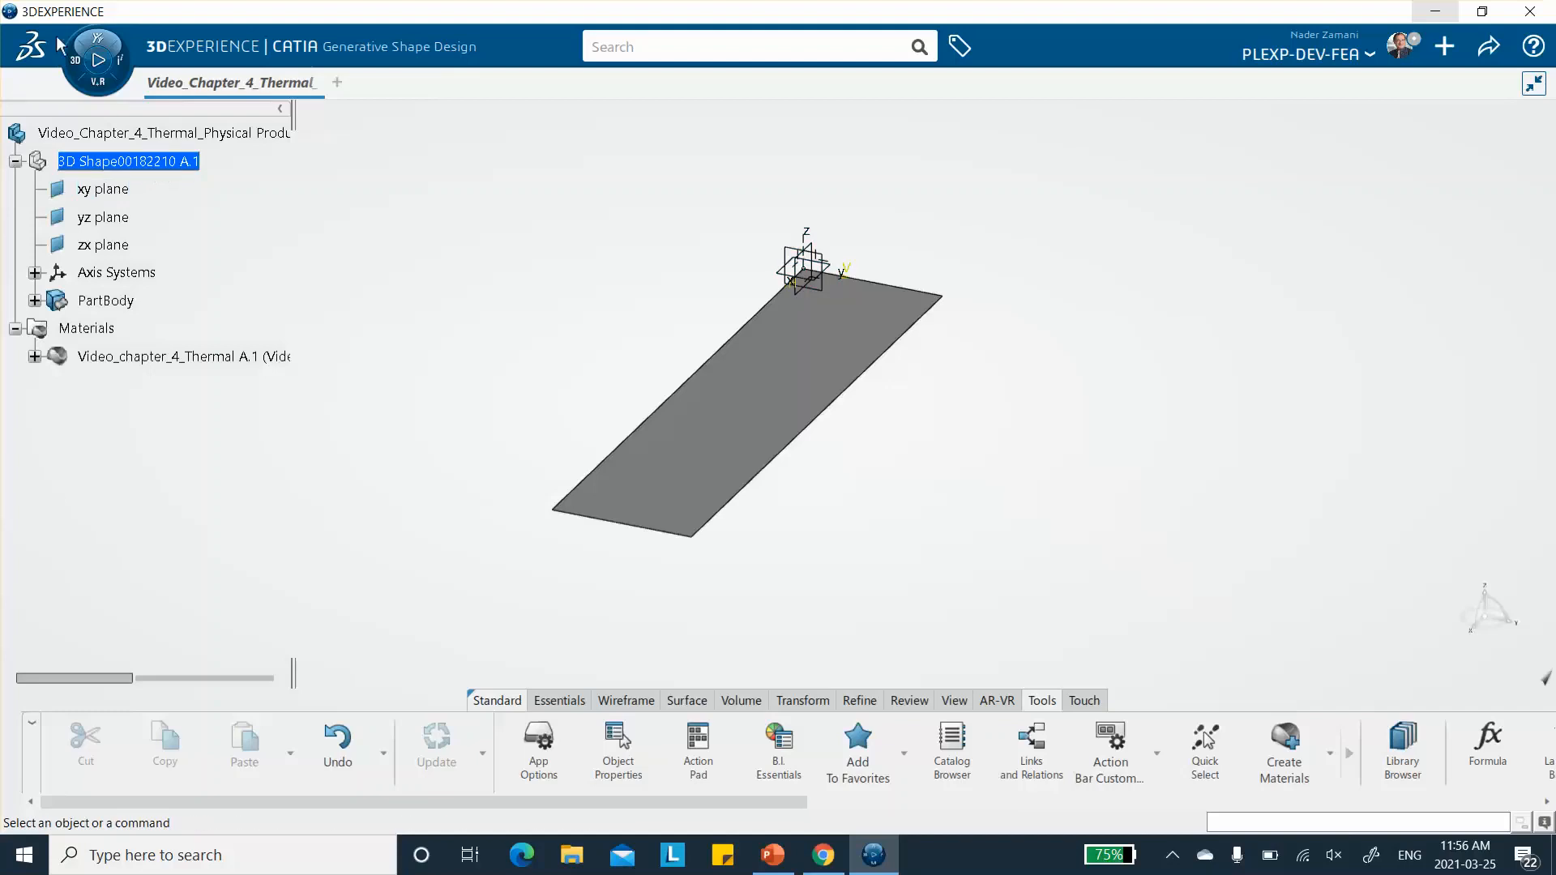
{"action": "left_click", "coordinate": [79, 61]}
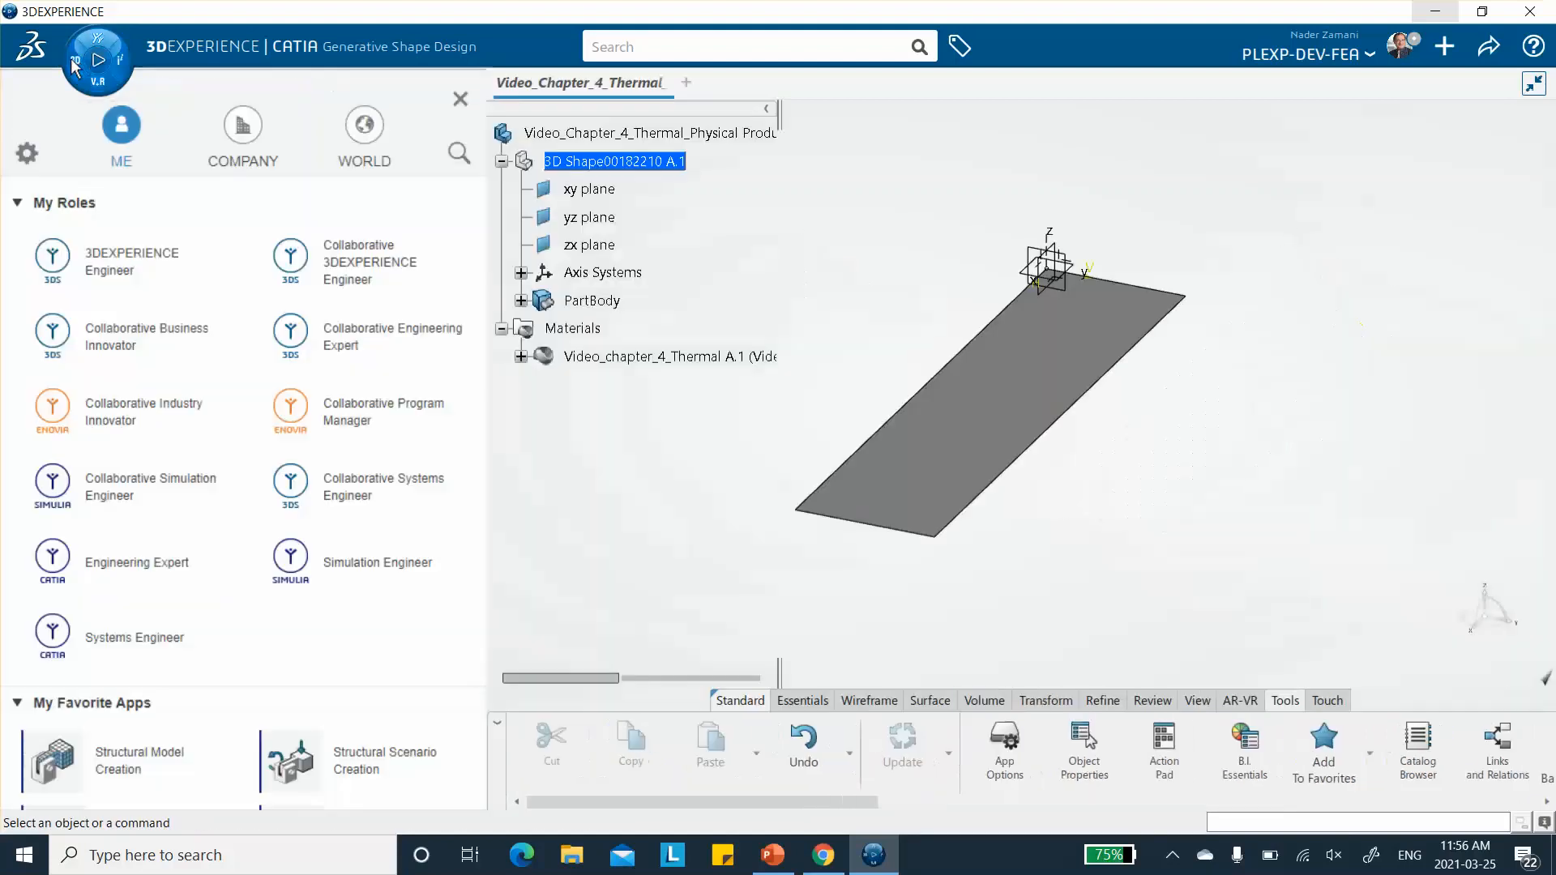
{"action": "scroll", "coordinate": [182, 385], "scroll_direction": "down", "scroll_amount": 5}
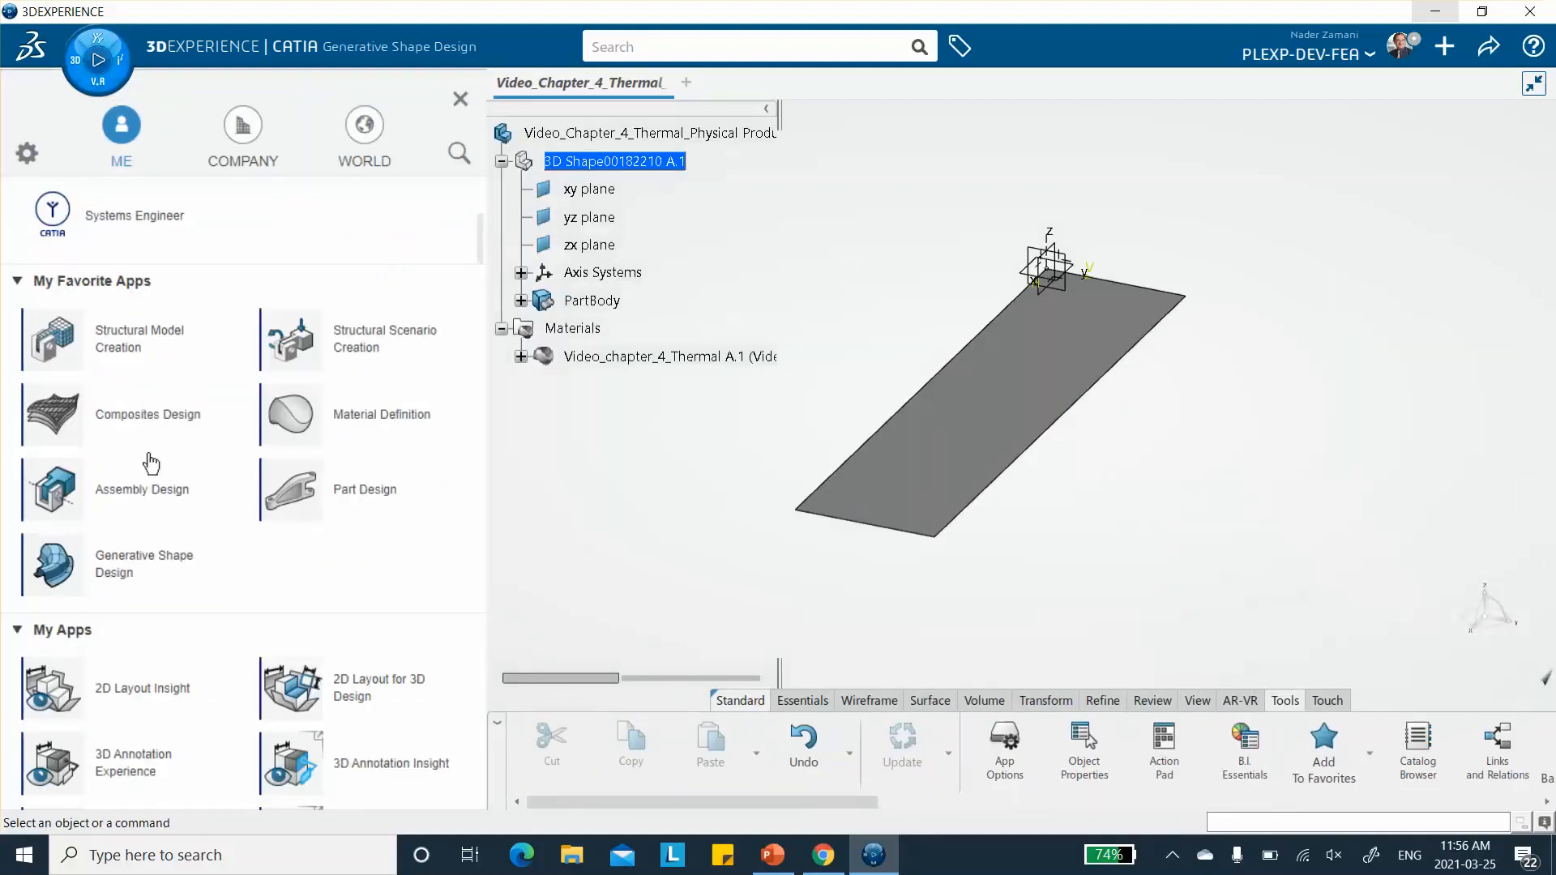
{"action": "left_click", "coordinate": [121, 414]}
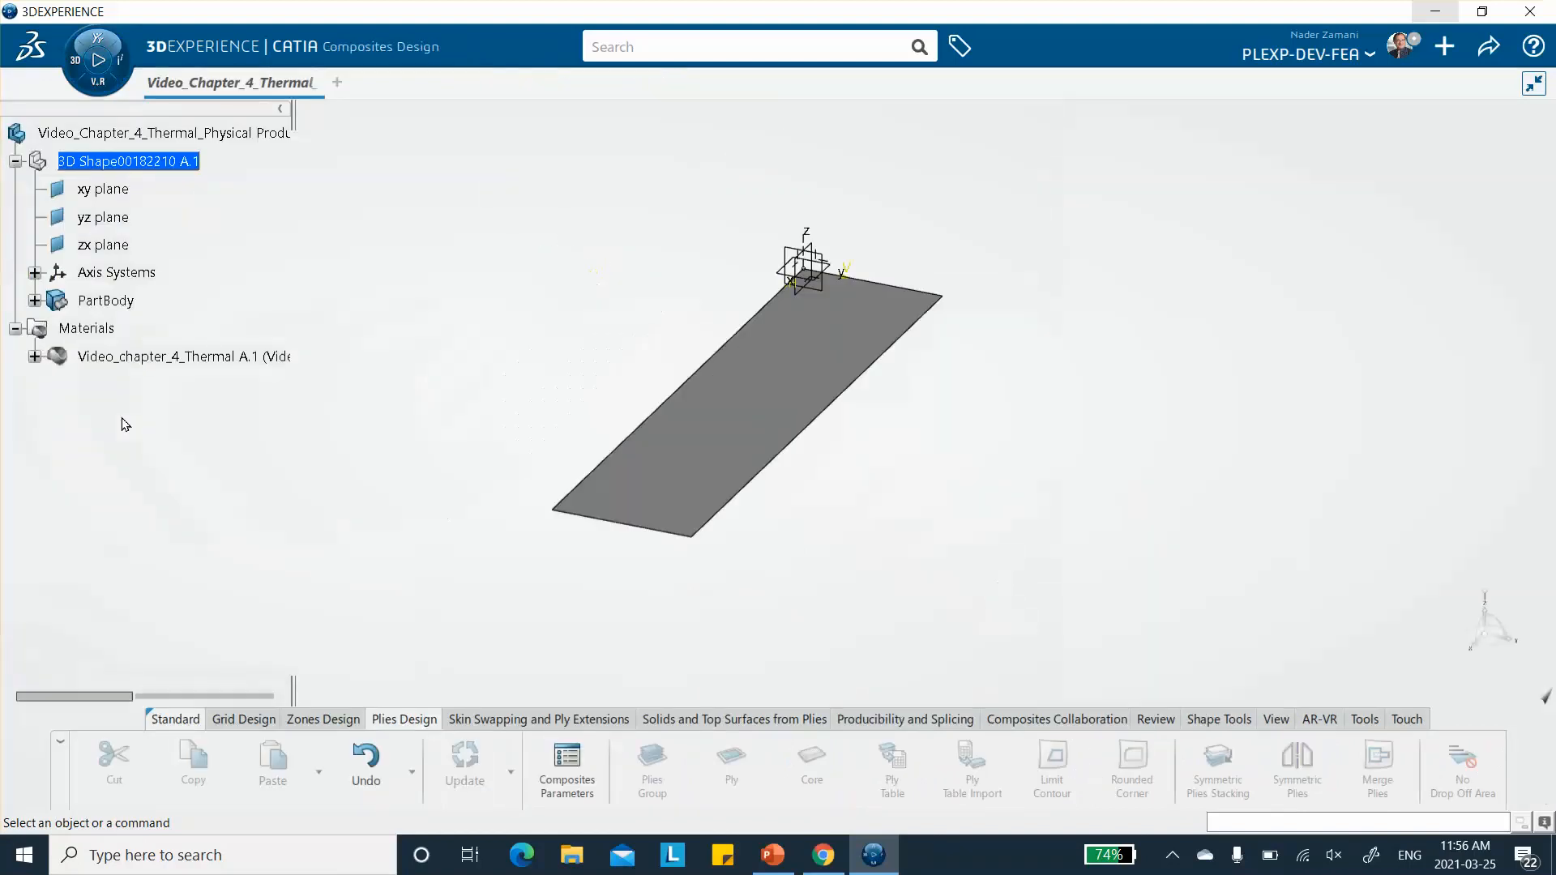
{"action": "left_click", "coordinate": [130, 161]}
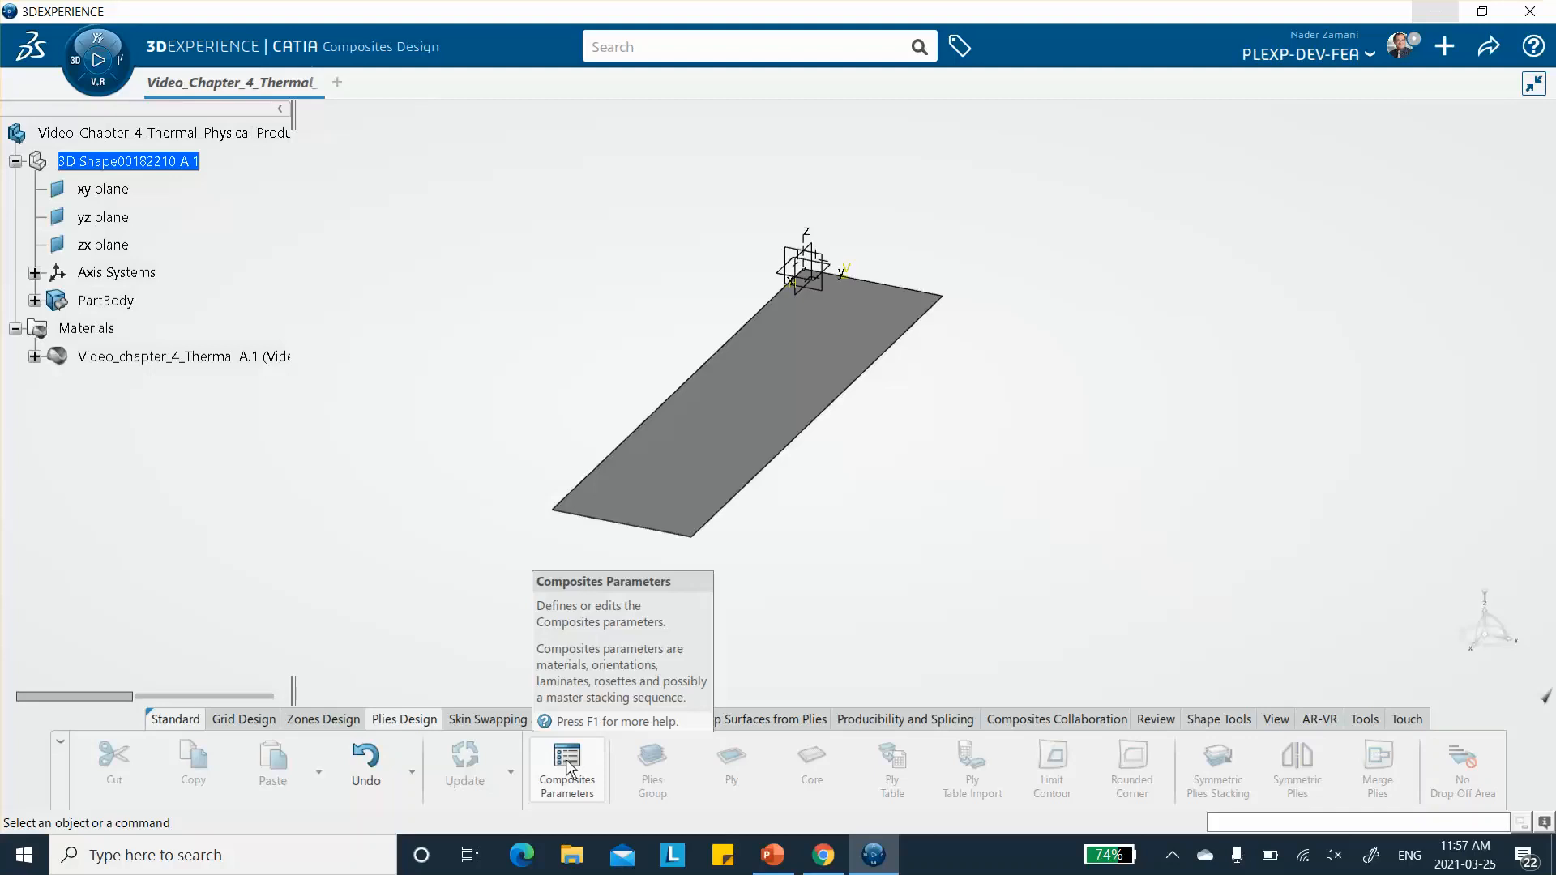
- Try to add the Video_chapter_4_Thermal material from the database to the plate's Composites Parameters
{"action": "left_click", "coordinate": [309, 720]}
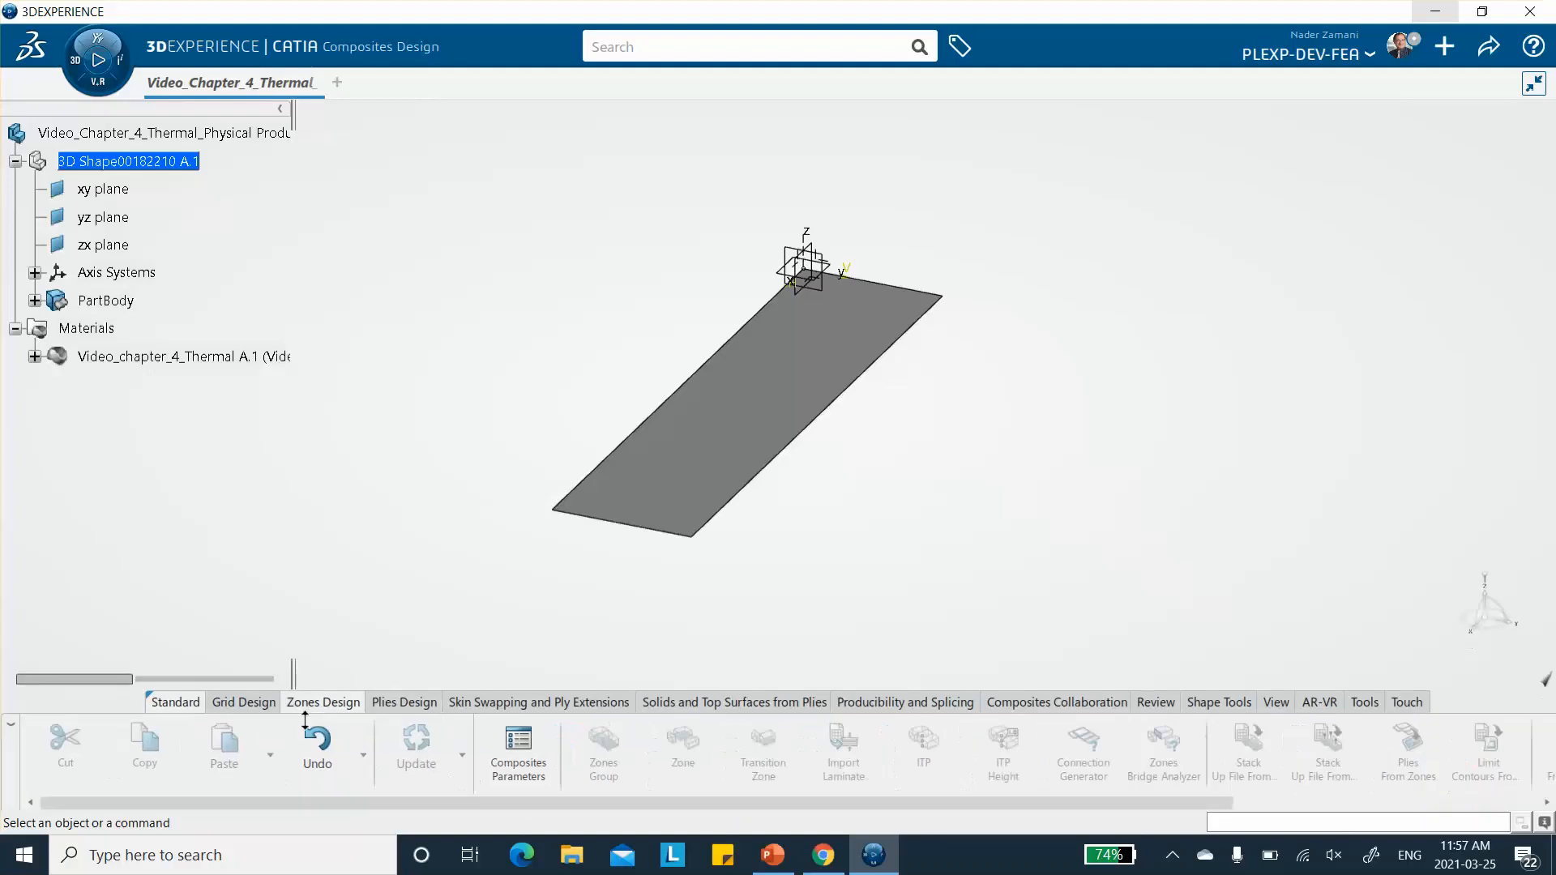
{"action": "left_click", "coordinate": [519, 754]}
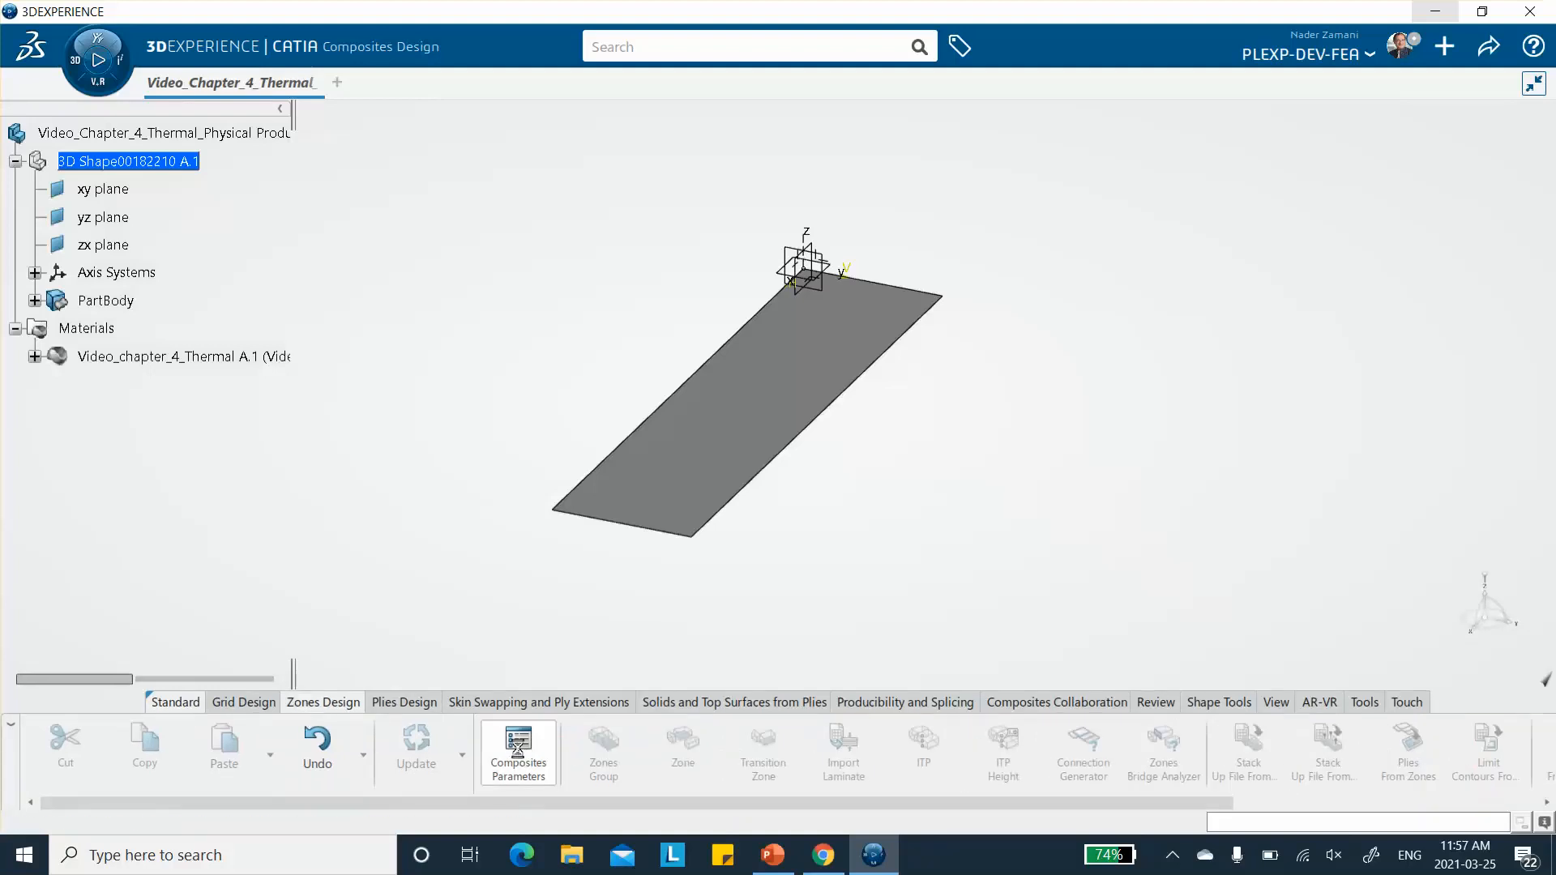
{"action": "left_click", "coordinate": [344, 206]}
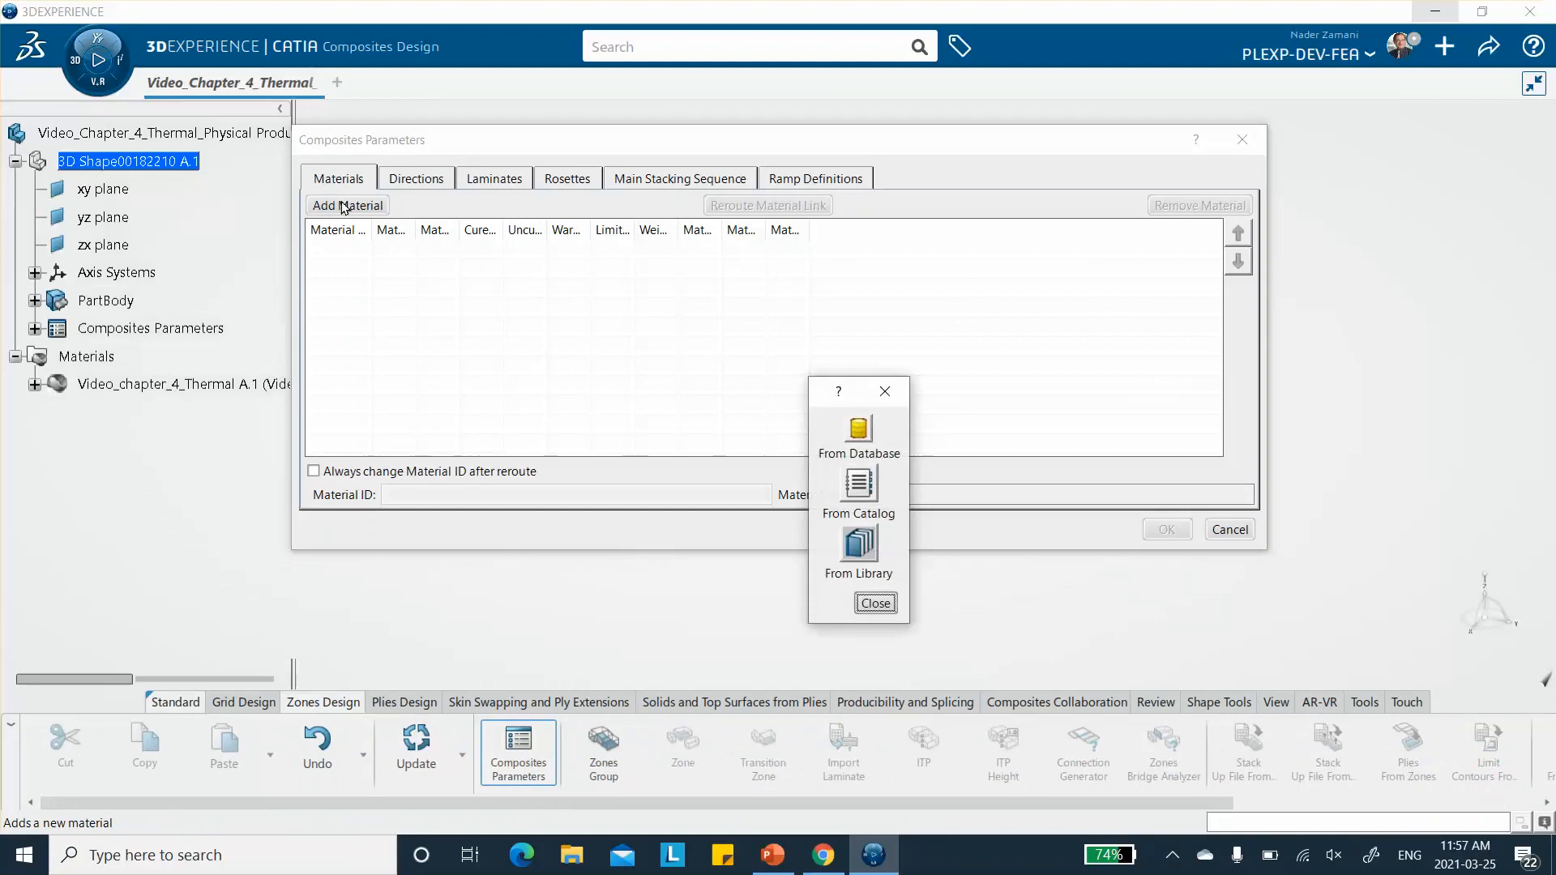
{"action": "left_click", "coordinate": [858, 430]}
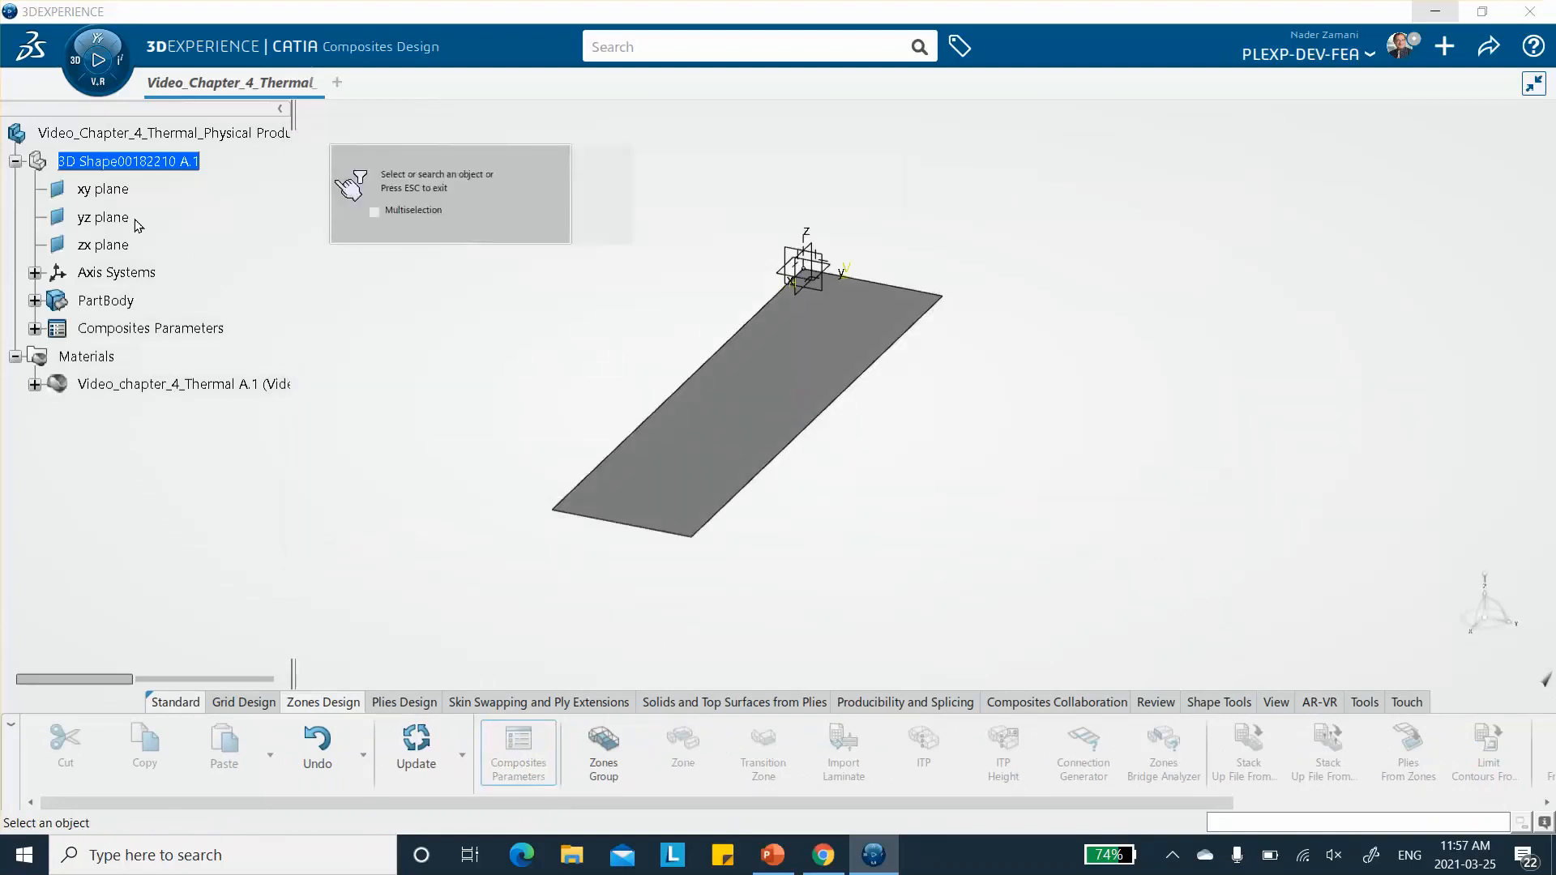
{"action": "left_click", "coordinate": [35, 384]}
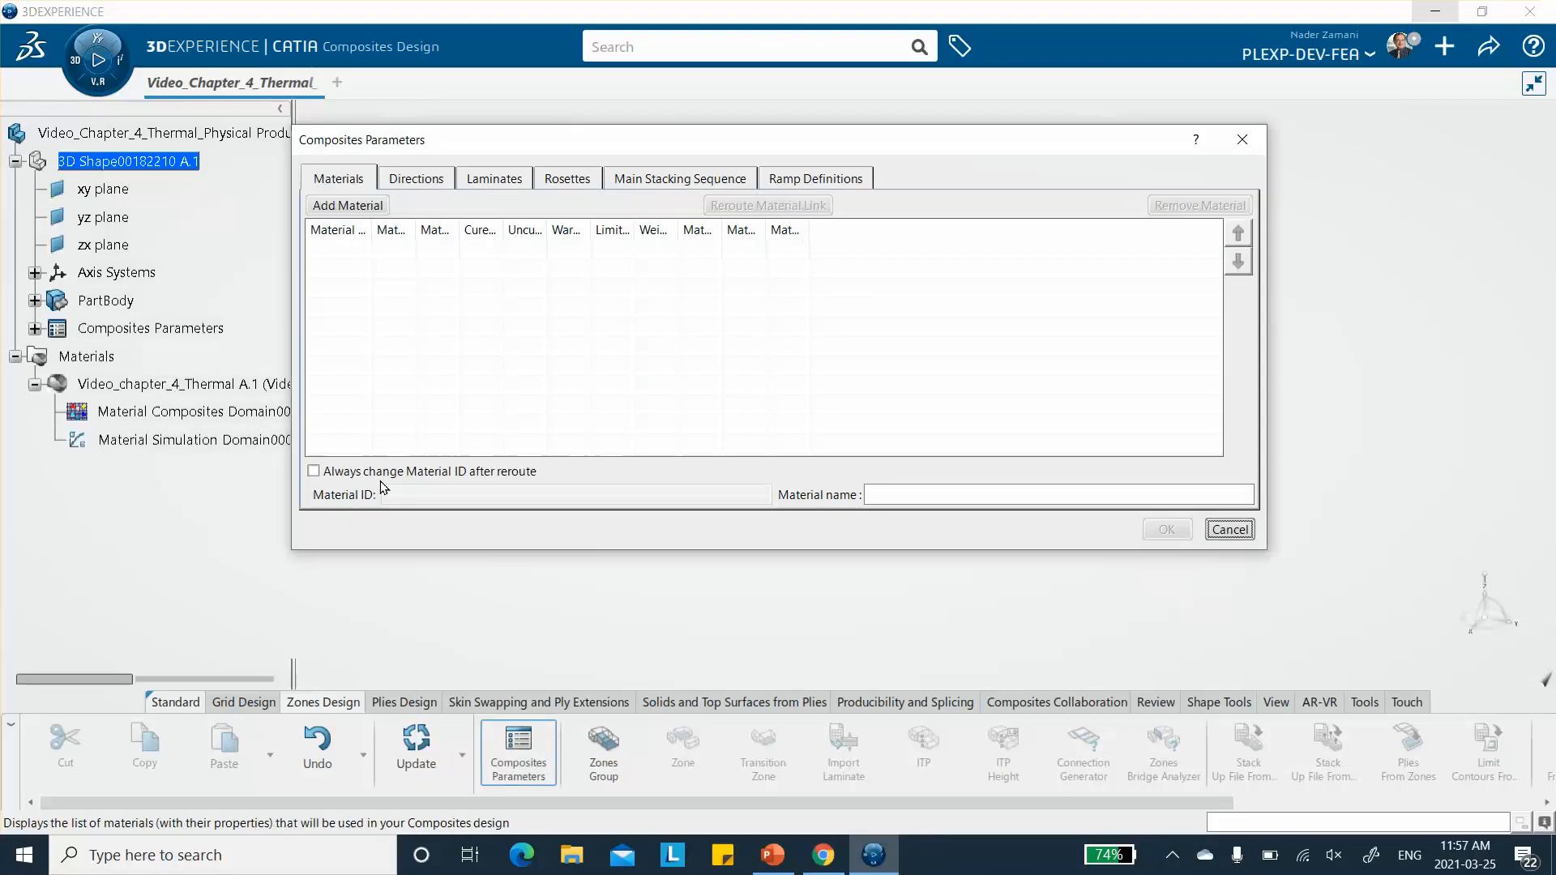
{"action": "left_click", "coordinate": [1229, 530]}
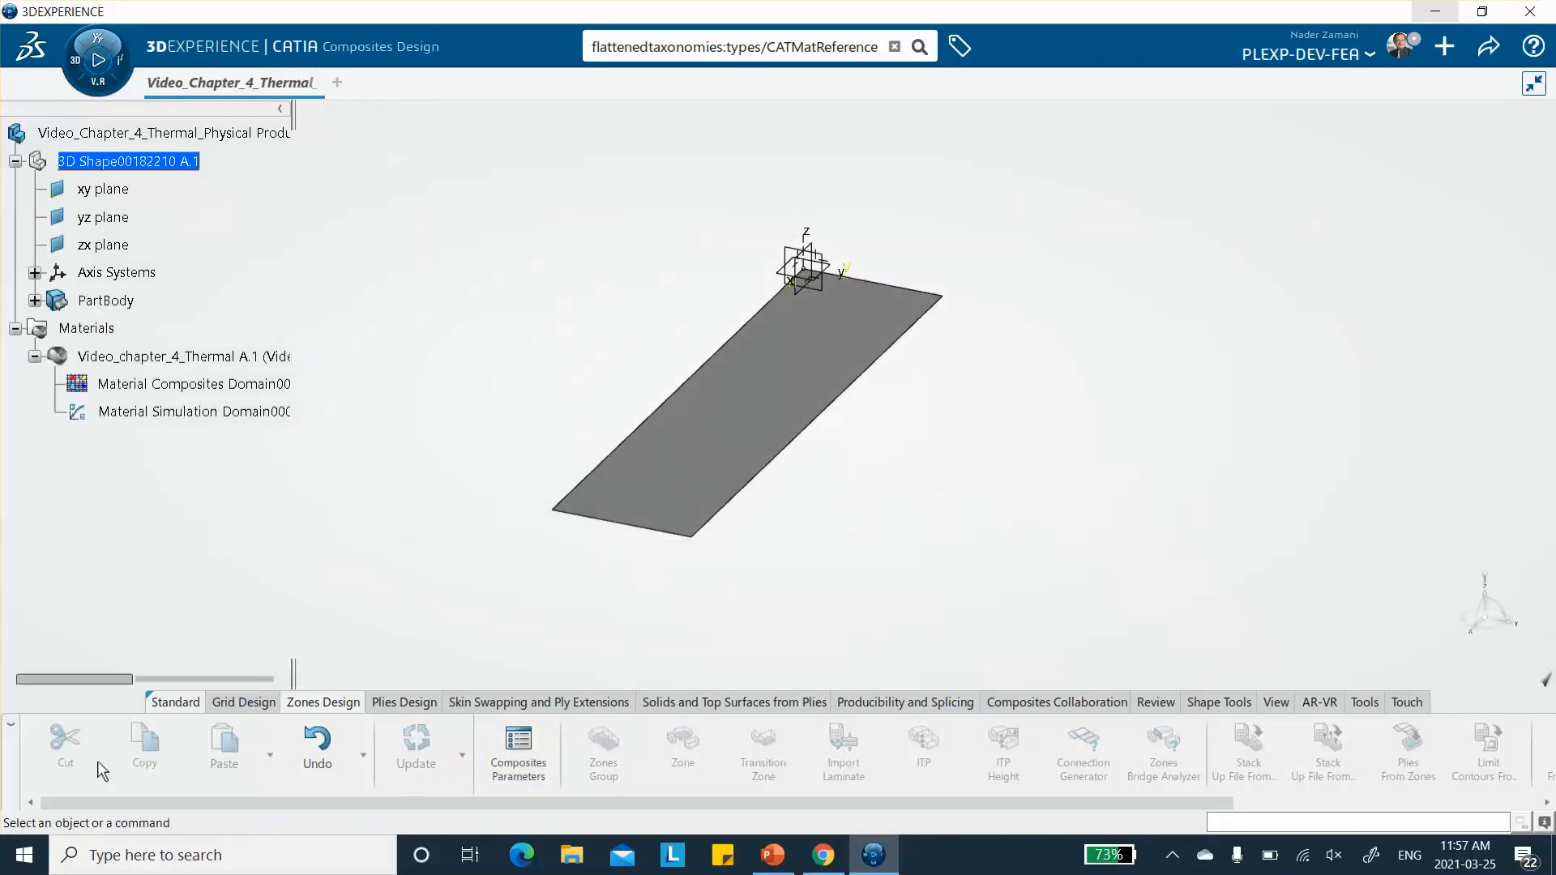
- Switch to the Material Definition app to open the Material Editor with the materials in session
{"action": "left_click", "coordinate": [74, 59]}
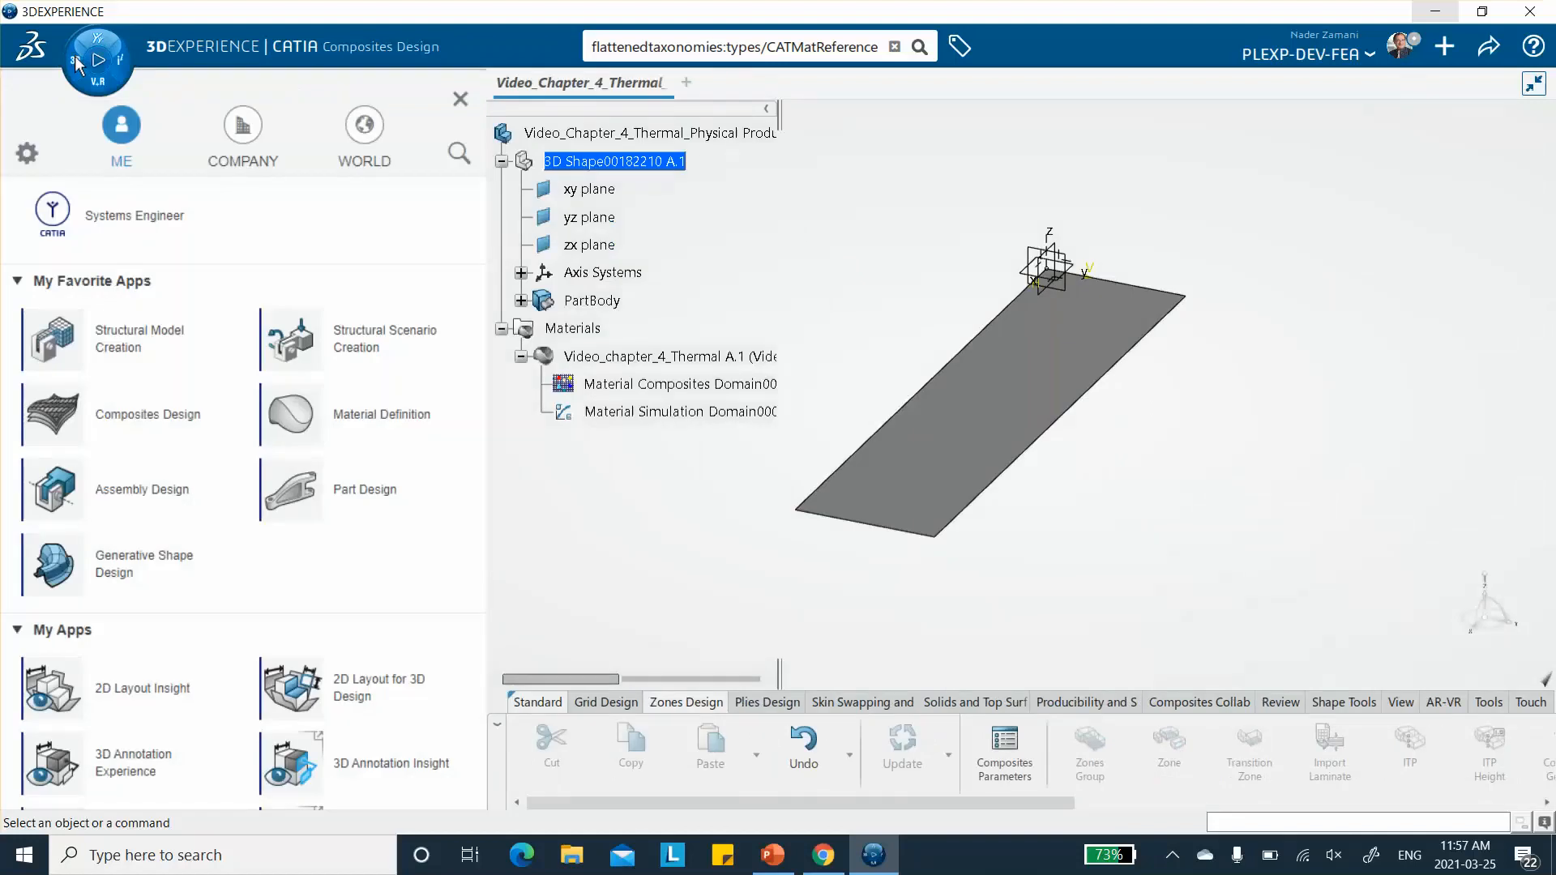
{"action": "left_click", "coordinate": [351, 428]}
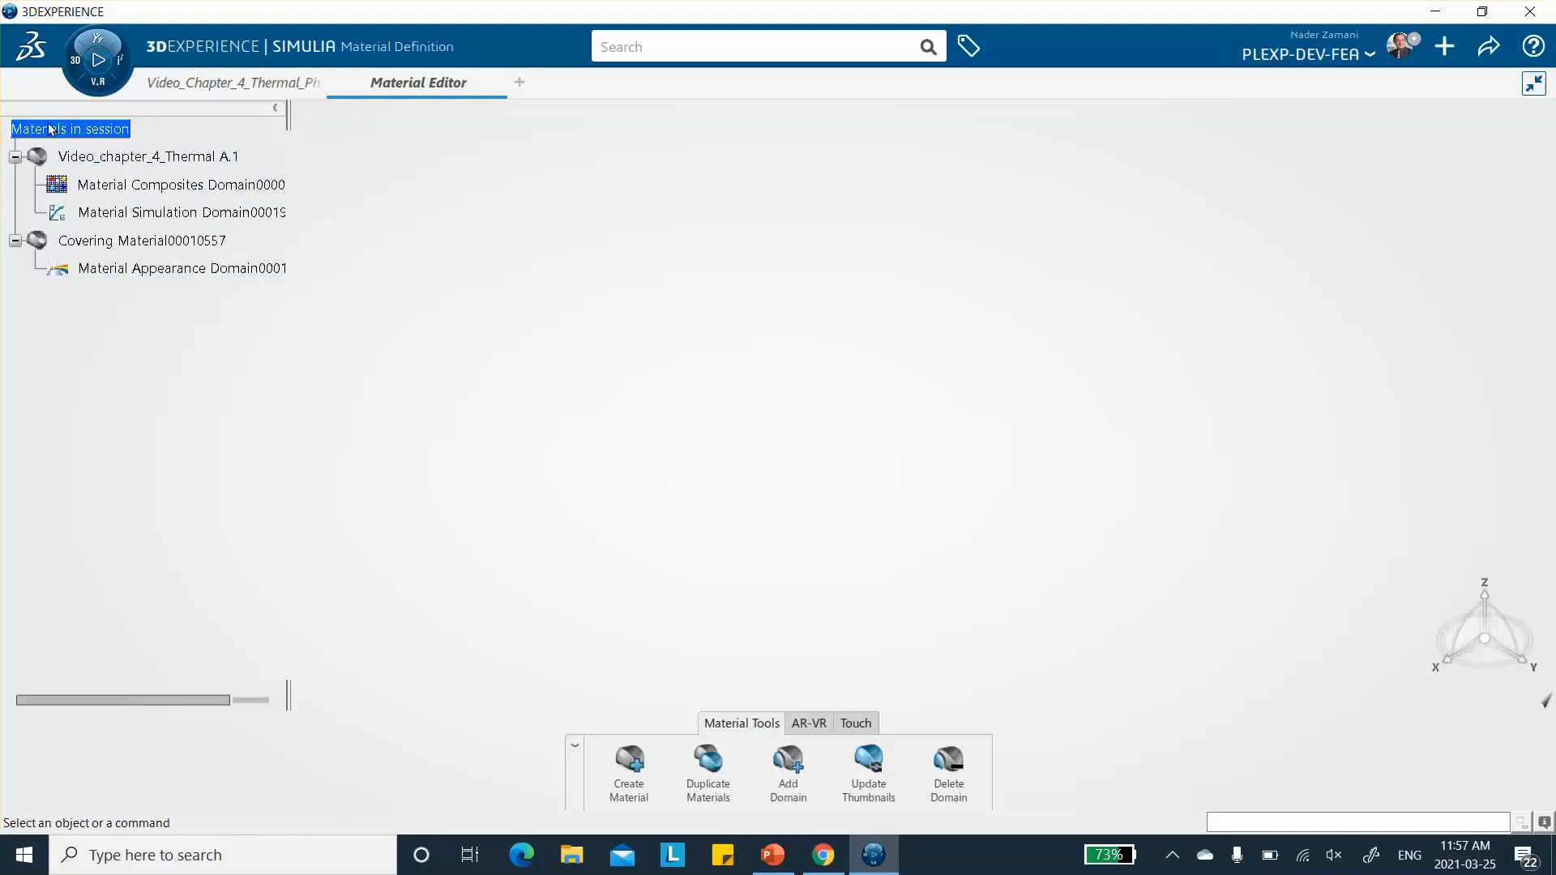
- Return to the plate model in Composites Design and close the extra blank physical product without saving it
{"action": "left_click", "coordinate": [78, 50]}
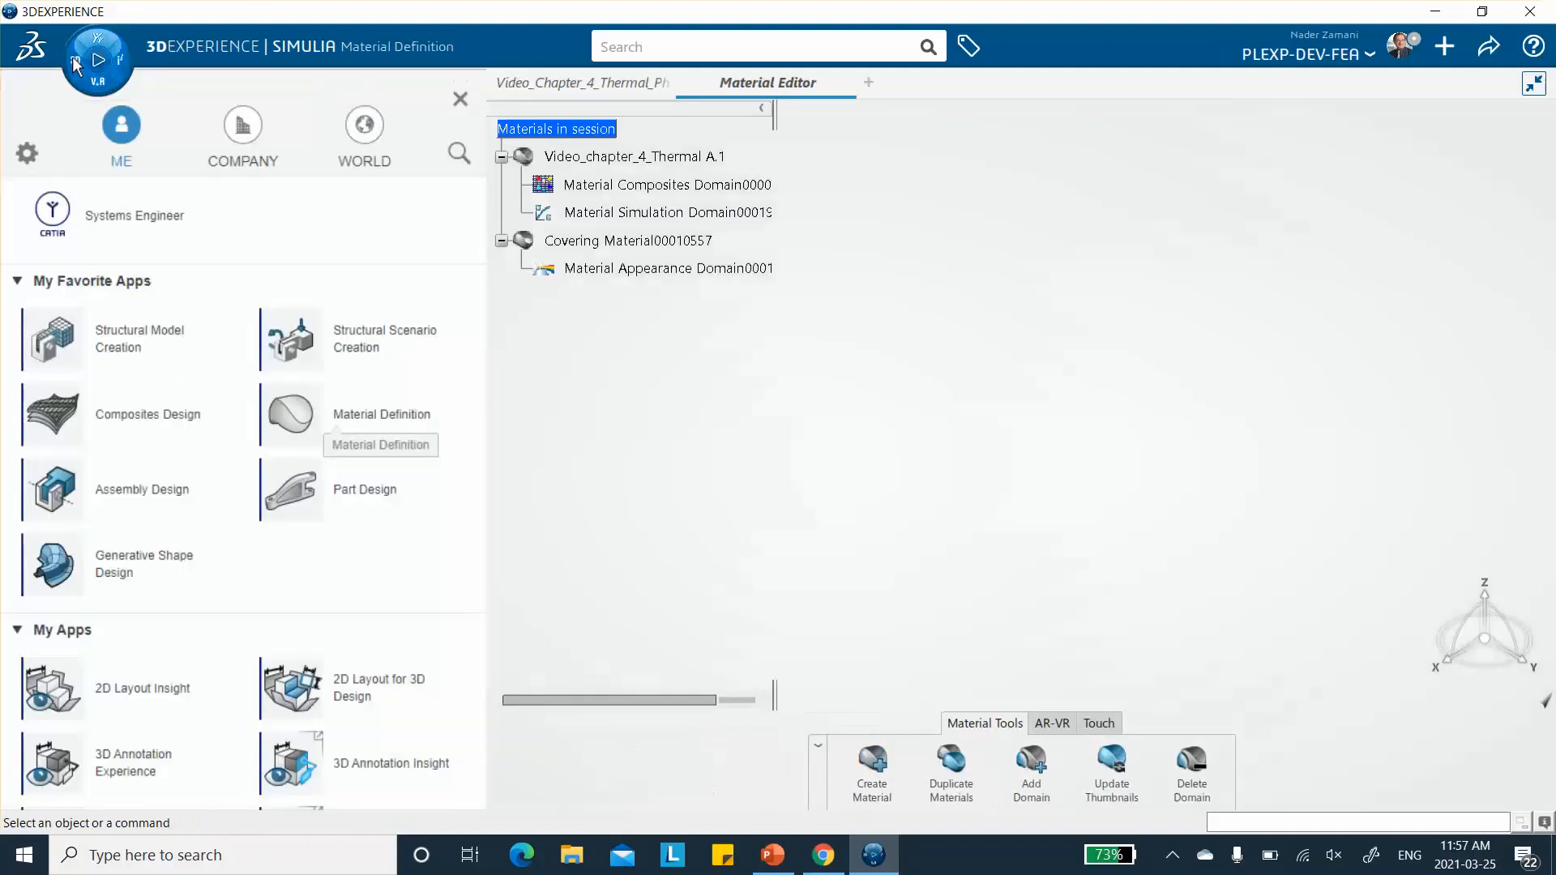
{"action": "left_click", "coordinate": [97, 423]}
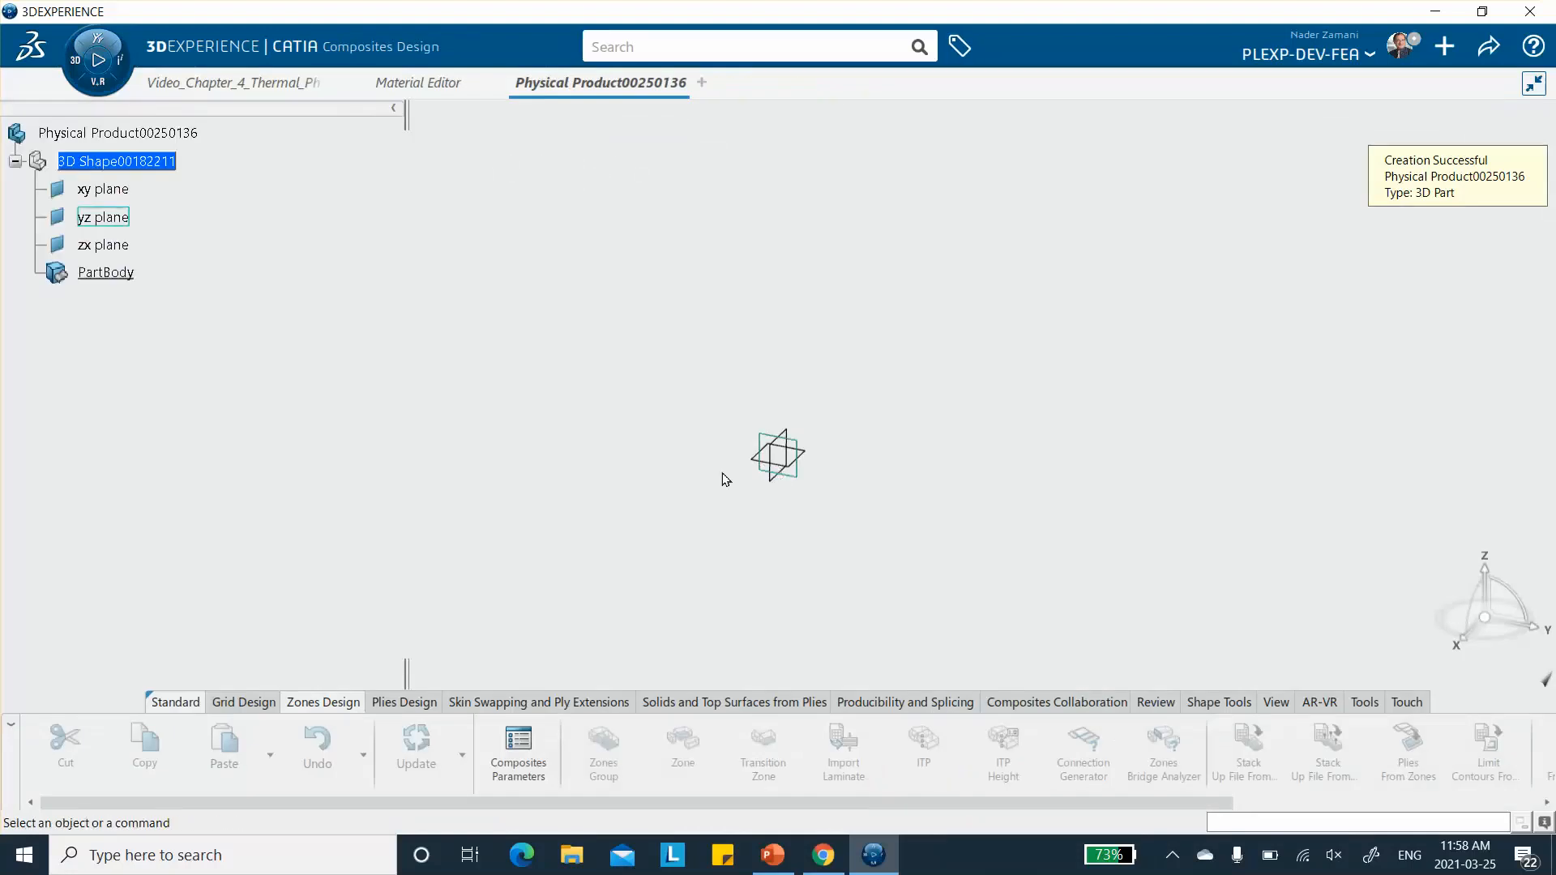
{"action": "left_click", "coordinate": [216, 82]}
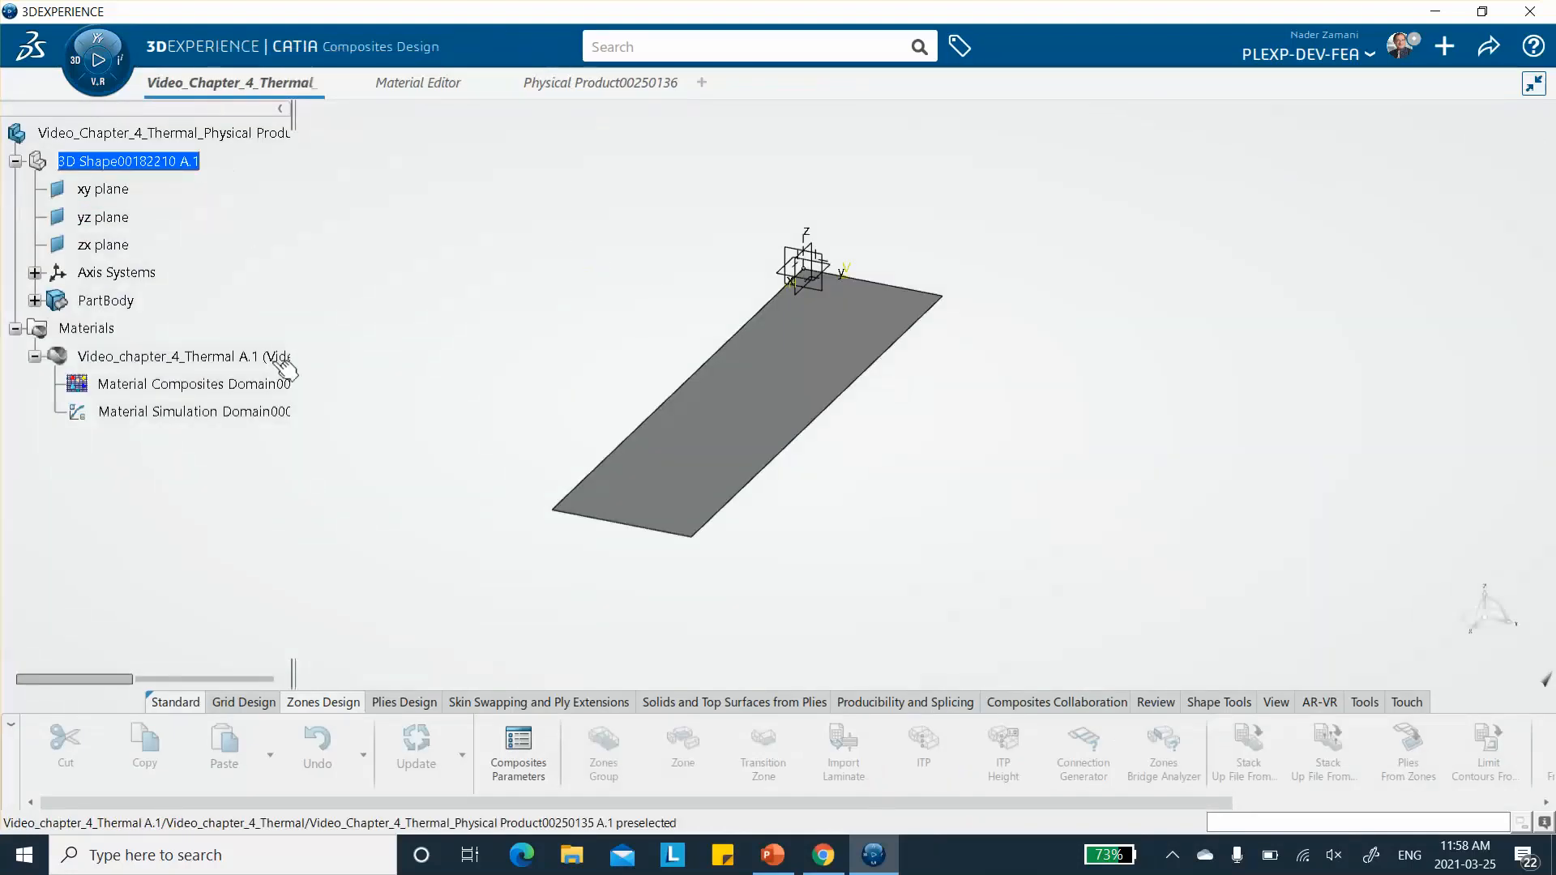
{"action": "mouse_move", "coordinate": [598, 86]}
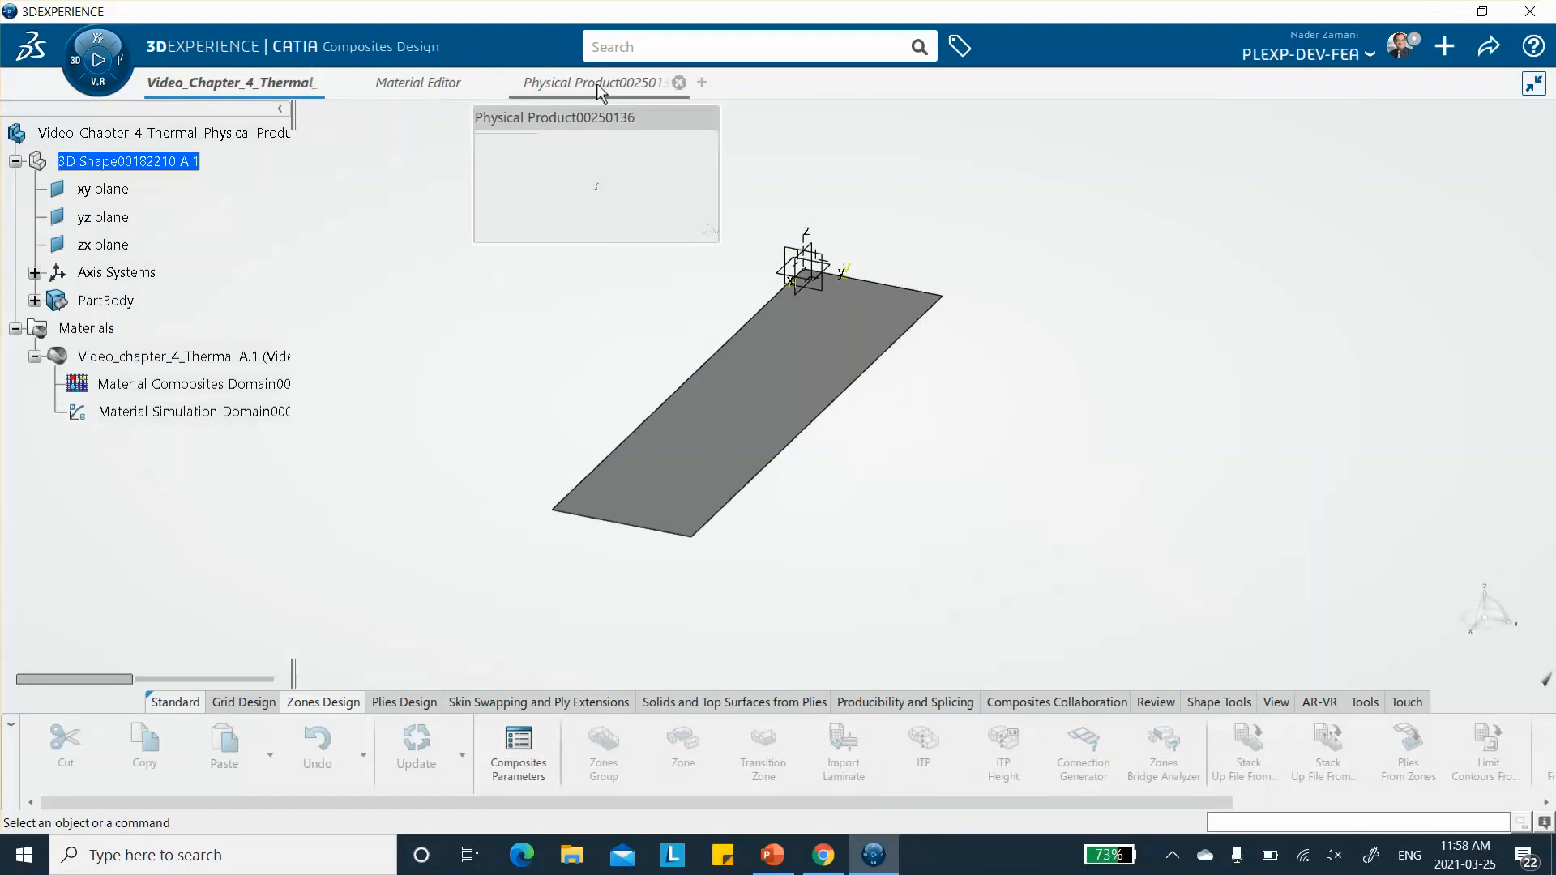
{"action": "left_click", "coordinate": [681, 82]}
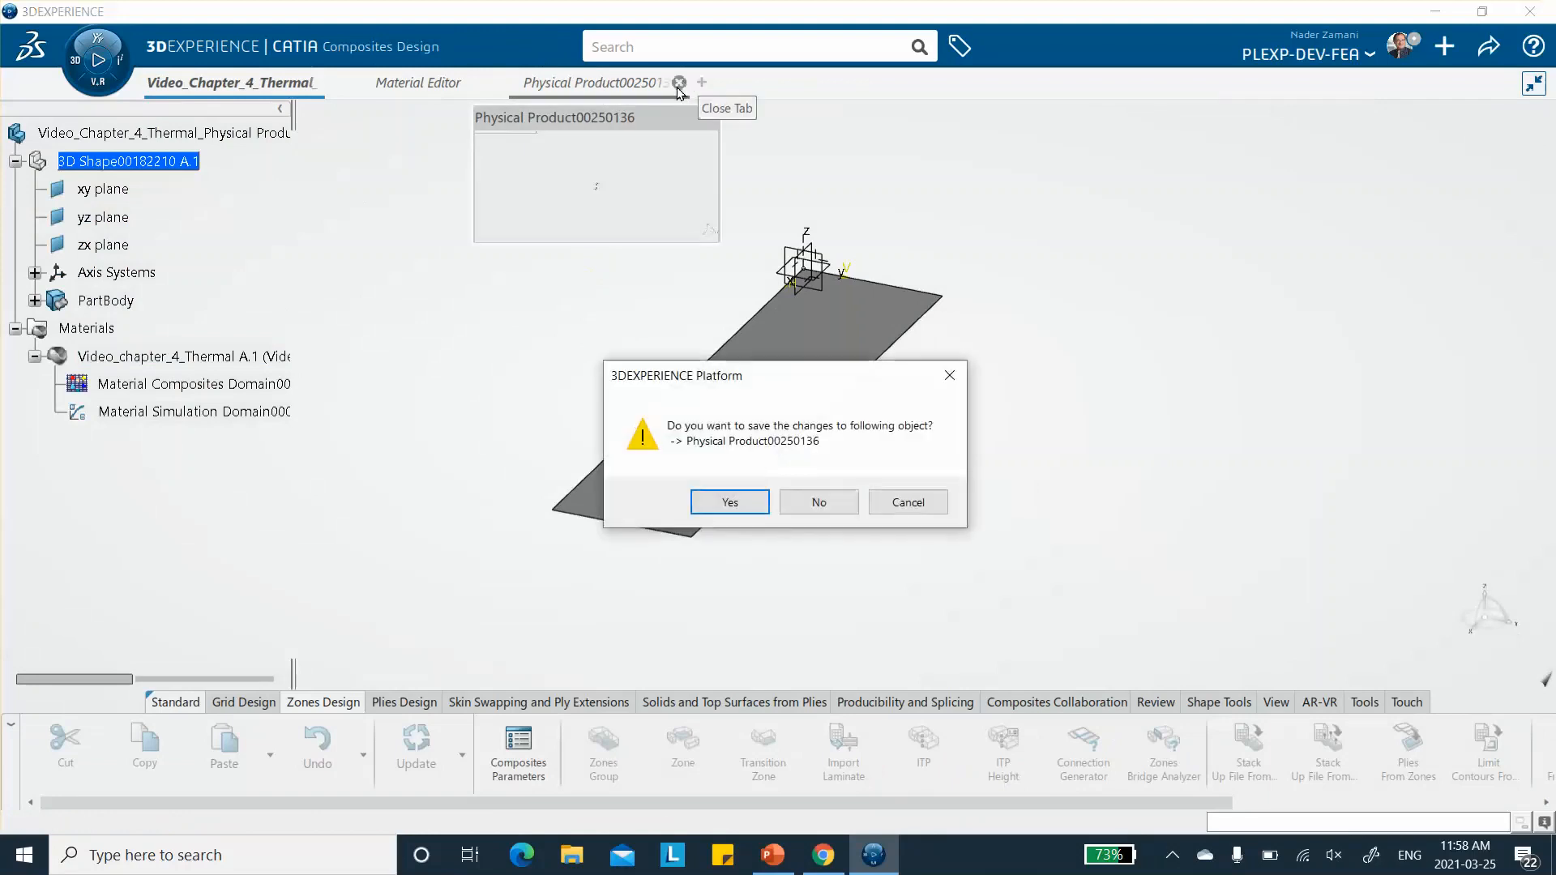
{"action": "left_click", "coordinate": [819, 502]}
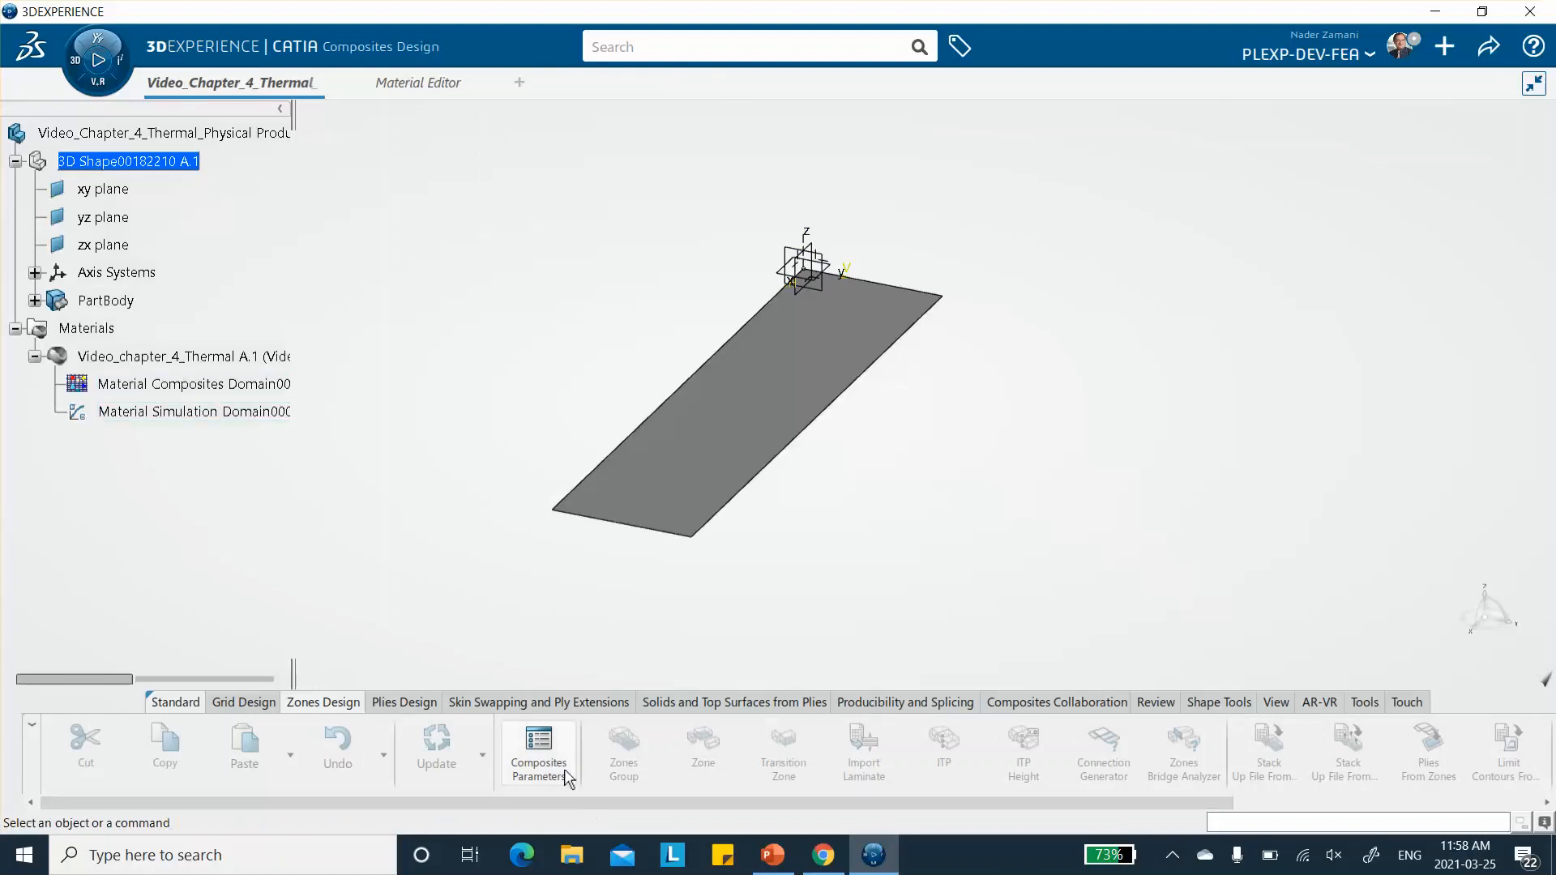
- Add Video_chapter_4_Thermal from the Material Editor's materials in session to the plate's Composites Parameters
{"action": "left_click", "coordinate": [538, 757]}
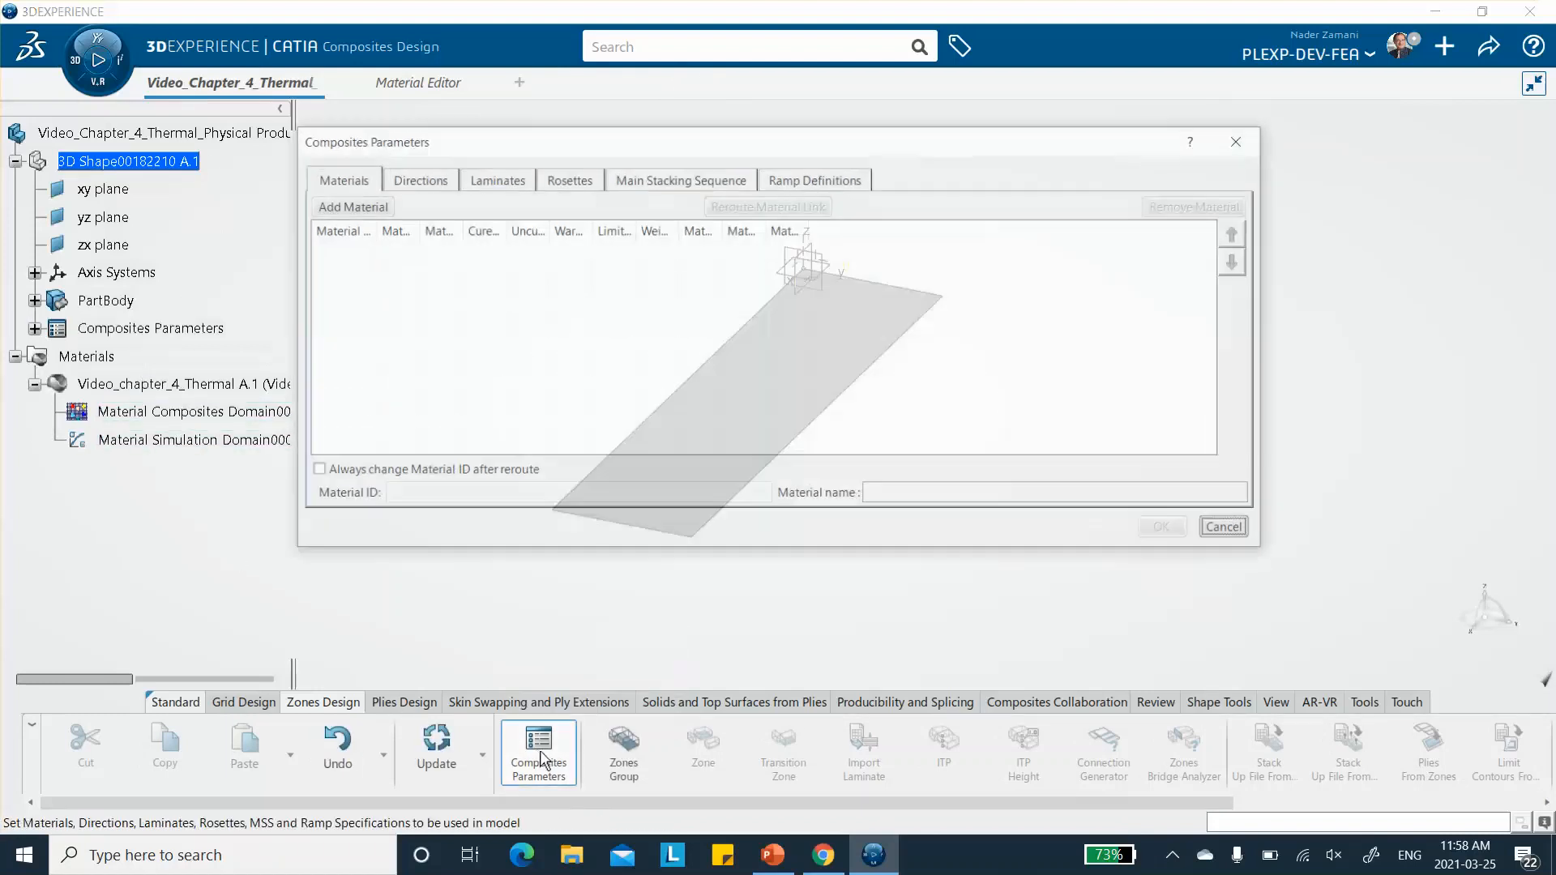
{"action": "left_click", "coordinate": [333, 208]}
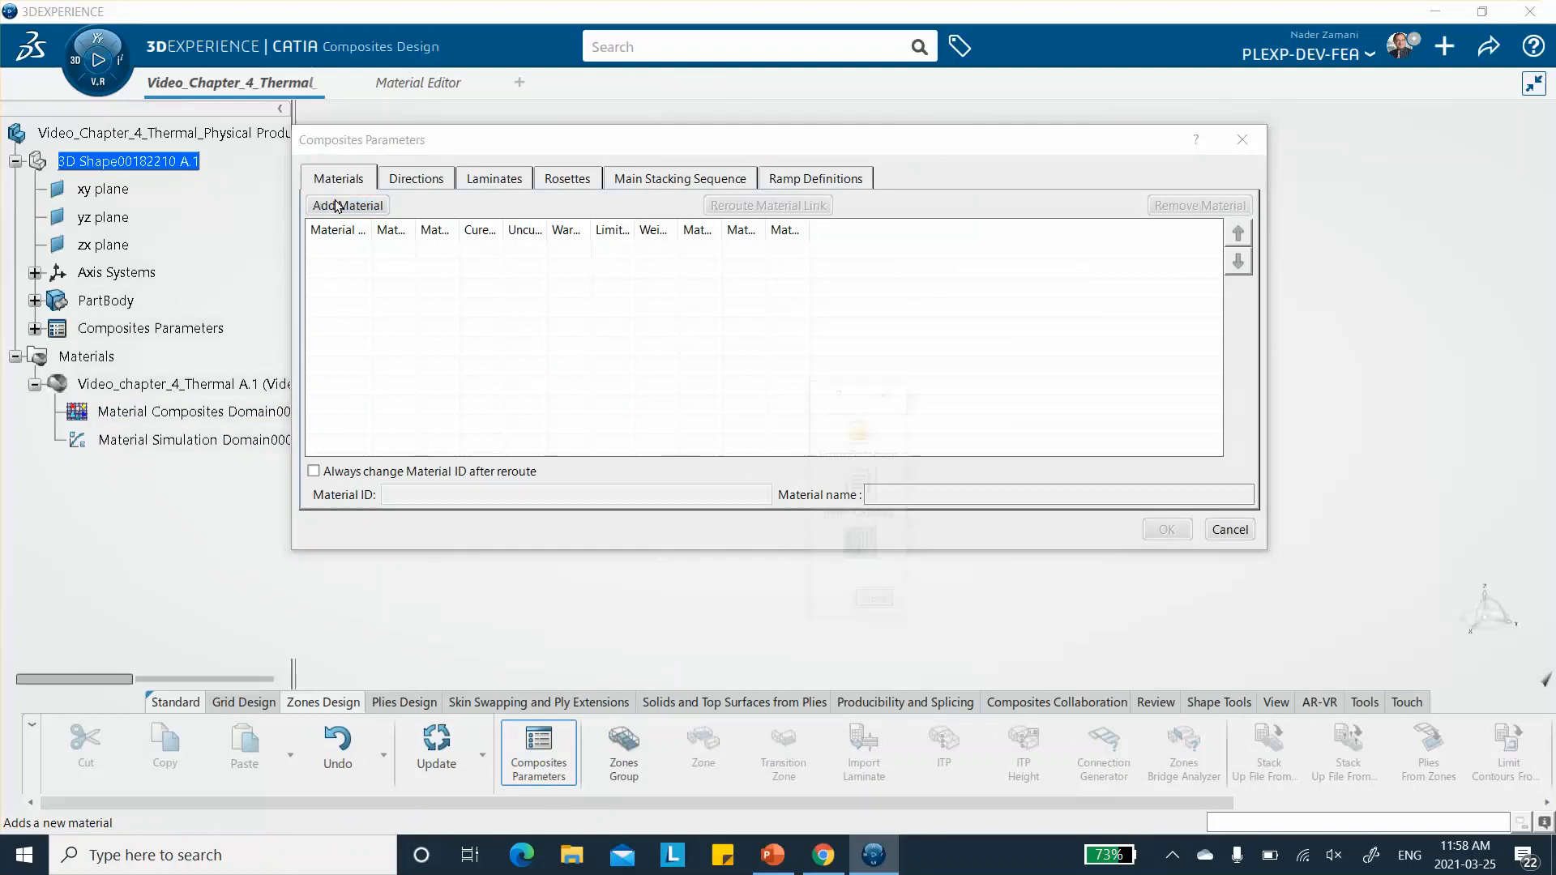
{"action": "left_click", "coordinate": [865, 439]}
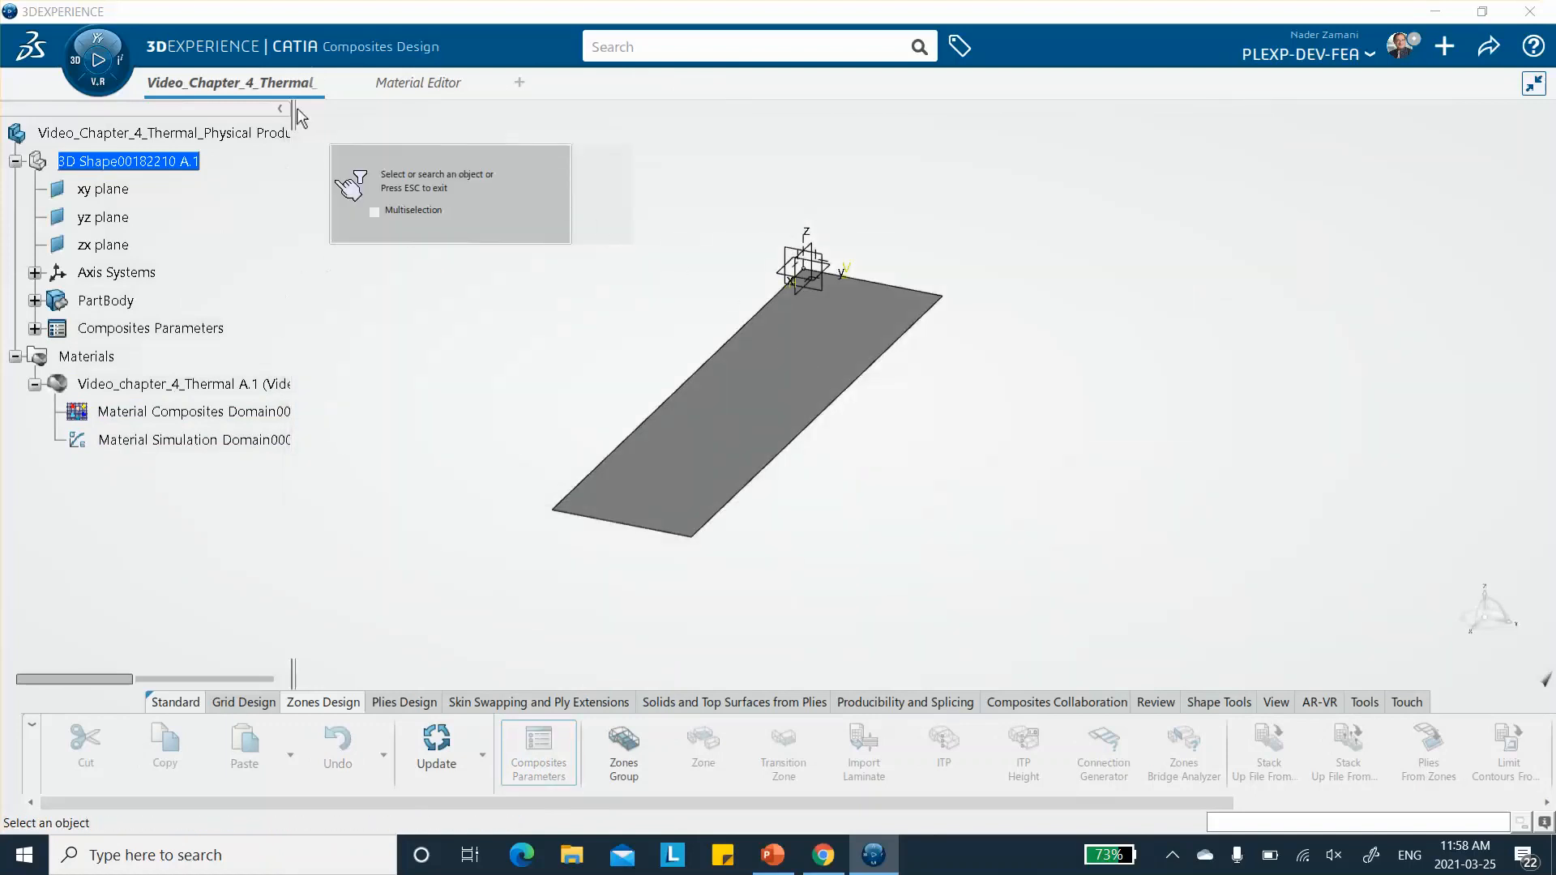
{"action": "left_click", "coordinate": [409, 86]}
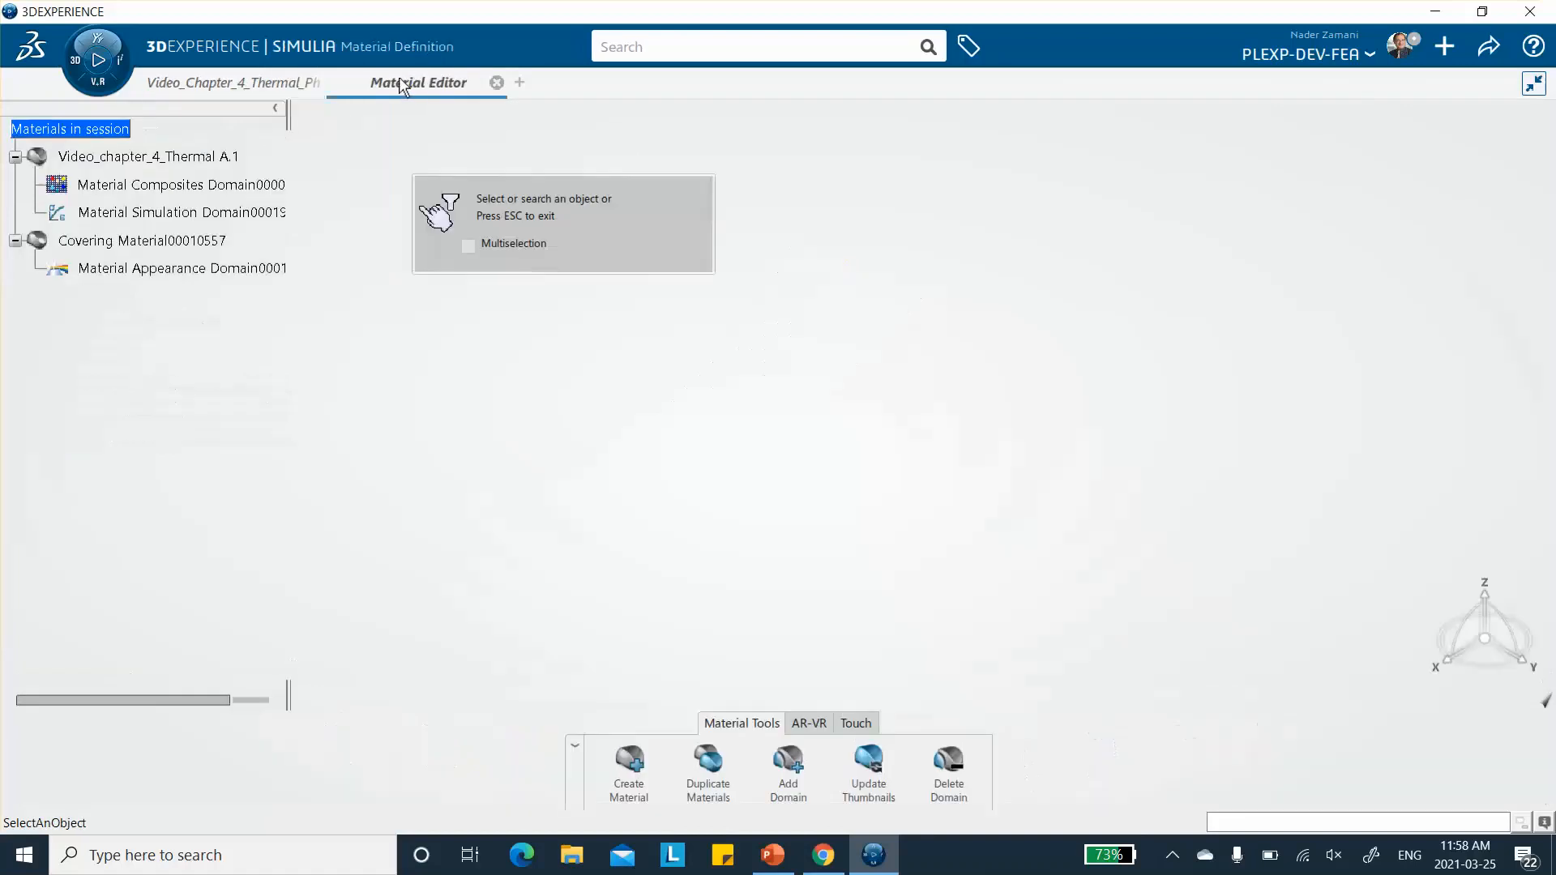
{"action": "left_click", "coordinate": [160, 156]}
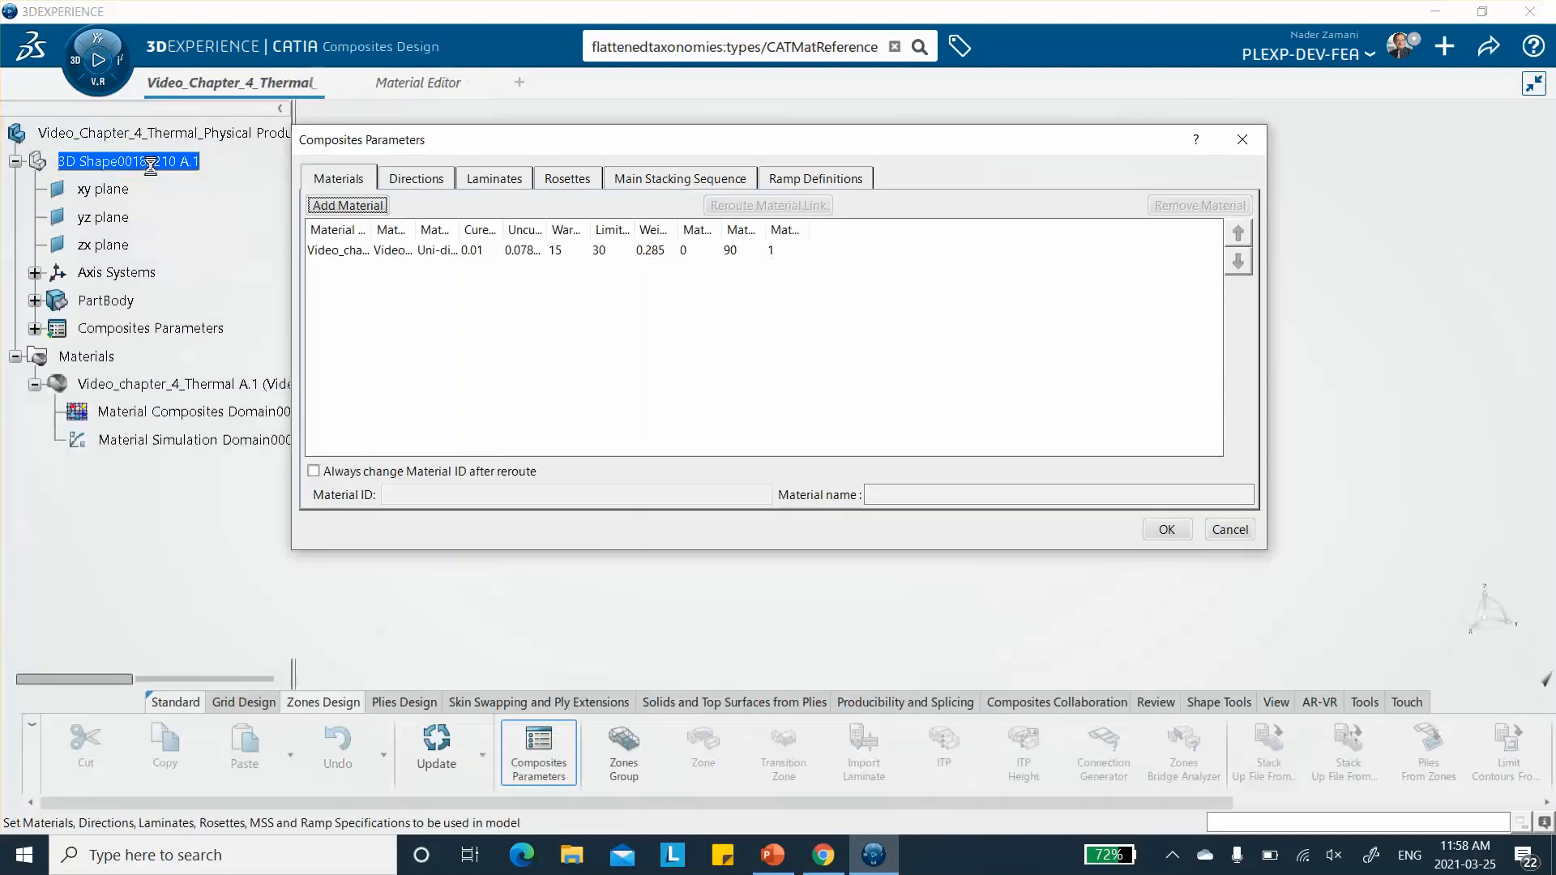
{"action": "left_click", "coordinate": [207, 83]}
- Add a rosette with Cartesian transfer based on the plate's Axis System.1 to the Composites Parameters
{"action": "left_click_drag", "start_coordinate": [698, 141], "coordinate": [904, 131]}
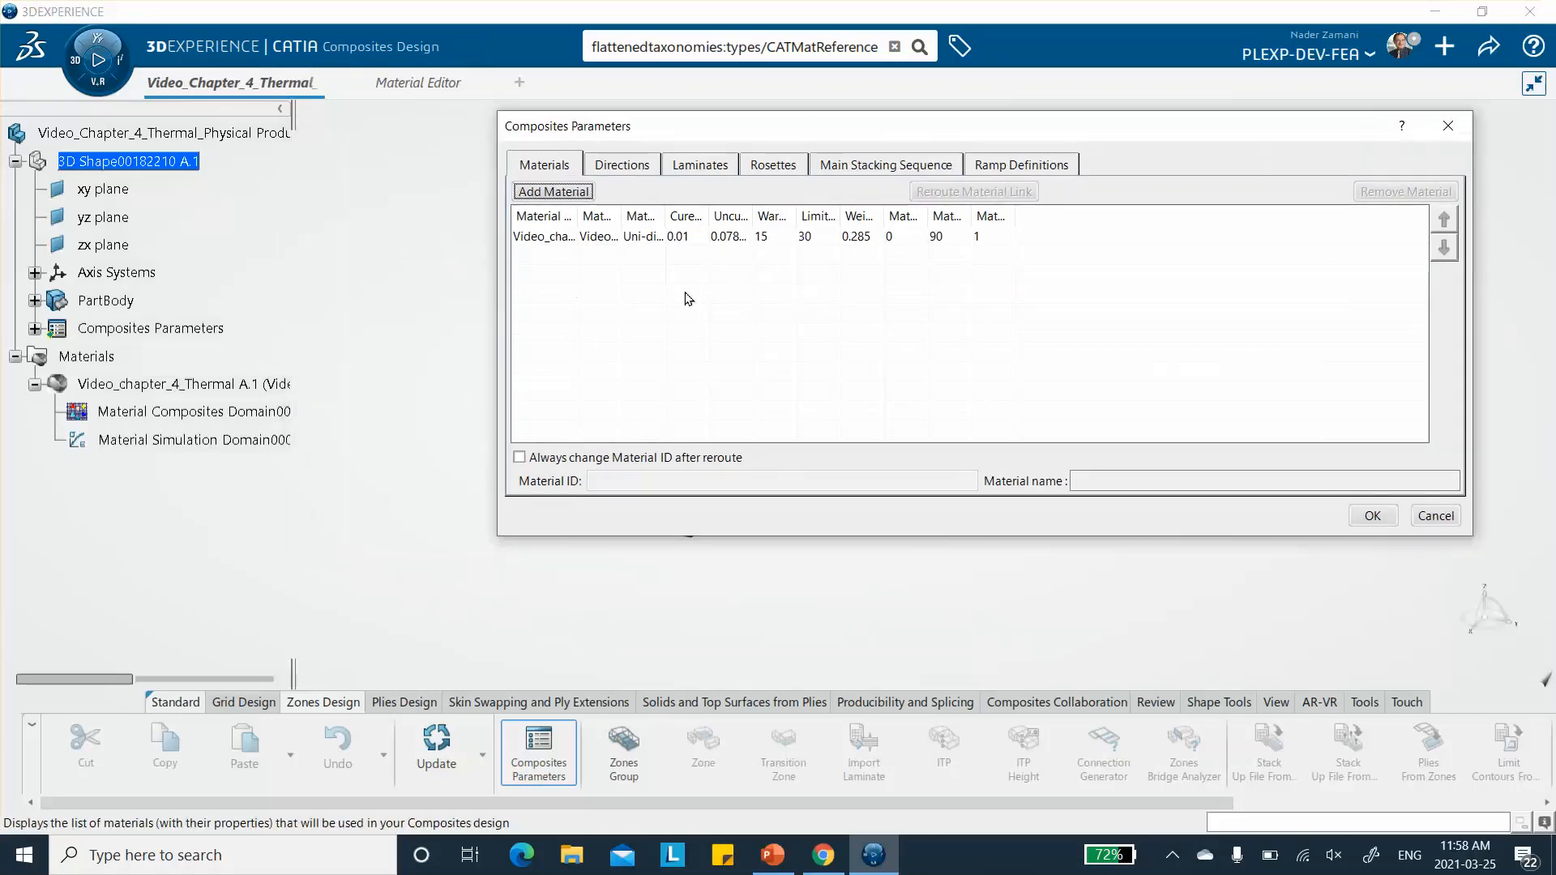
{"action": "left_click", "coordinate": [772, 166]}
{"action": "left_click", "coordinate": [559, 195]}
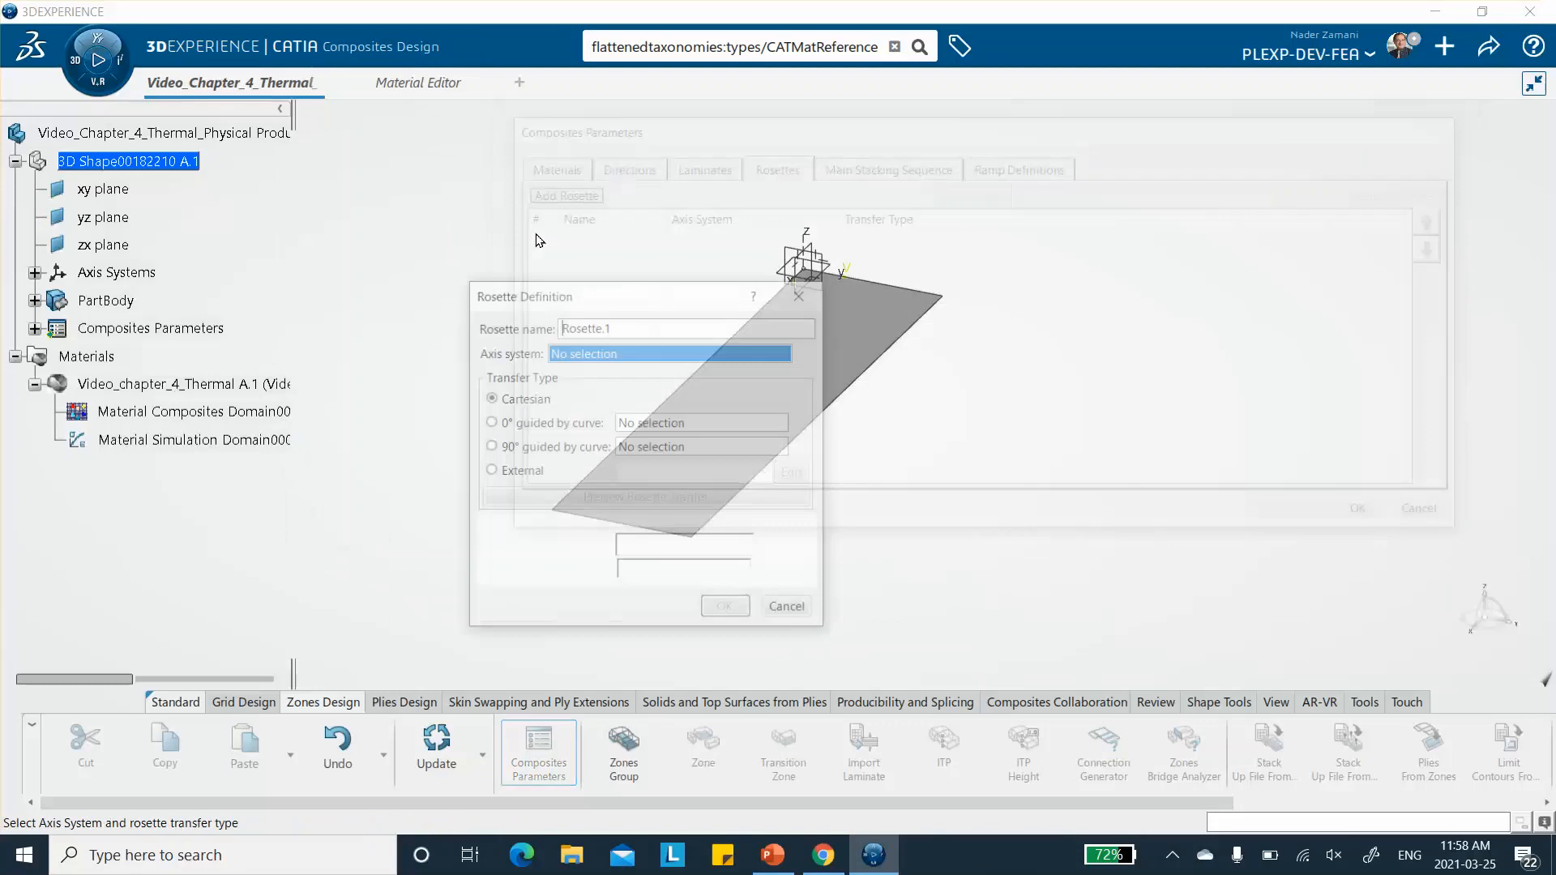
{"action": "left_click", "coordinate": [805, 235]}
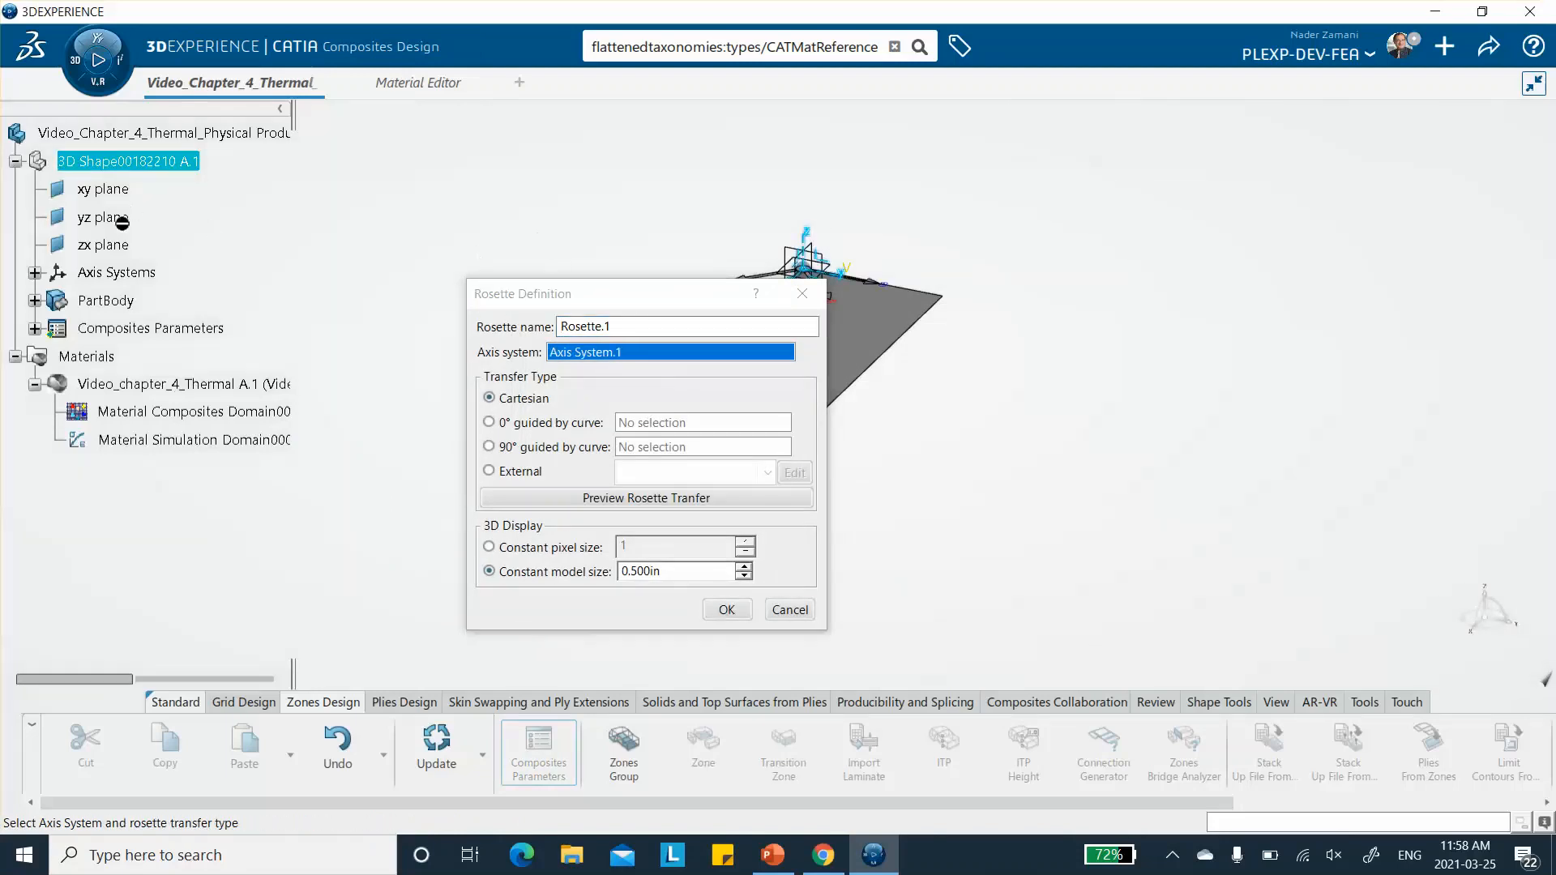
{"action": "left_click", "coordinate": [727, 612]}
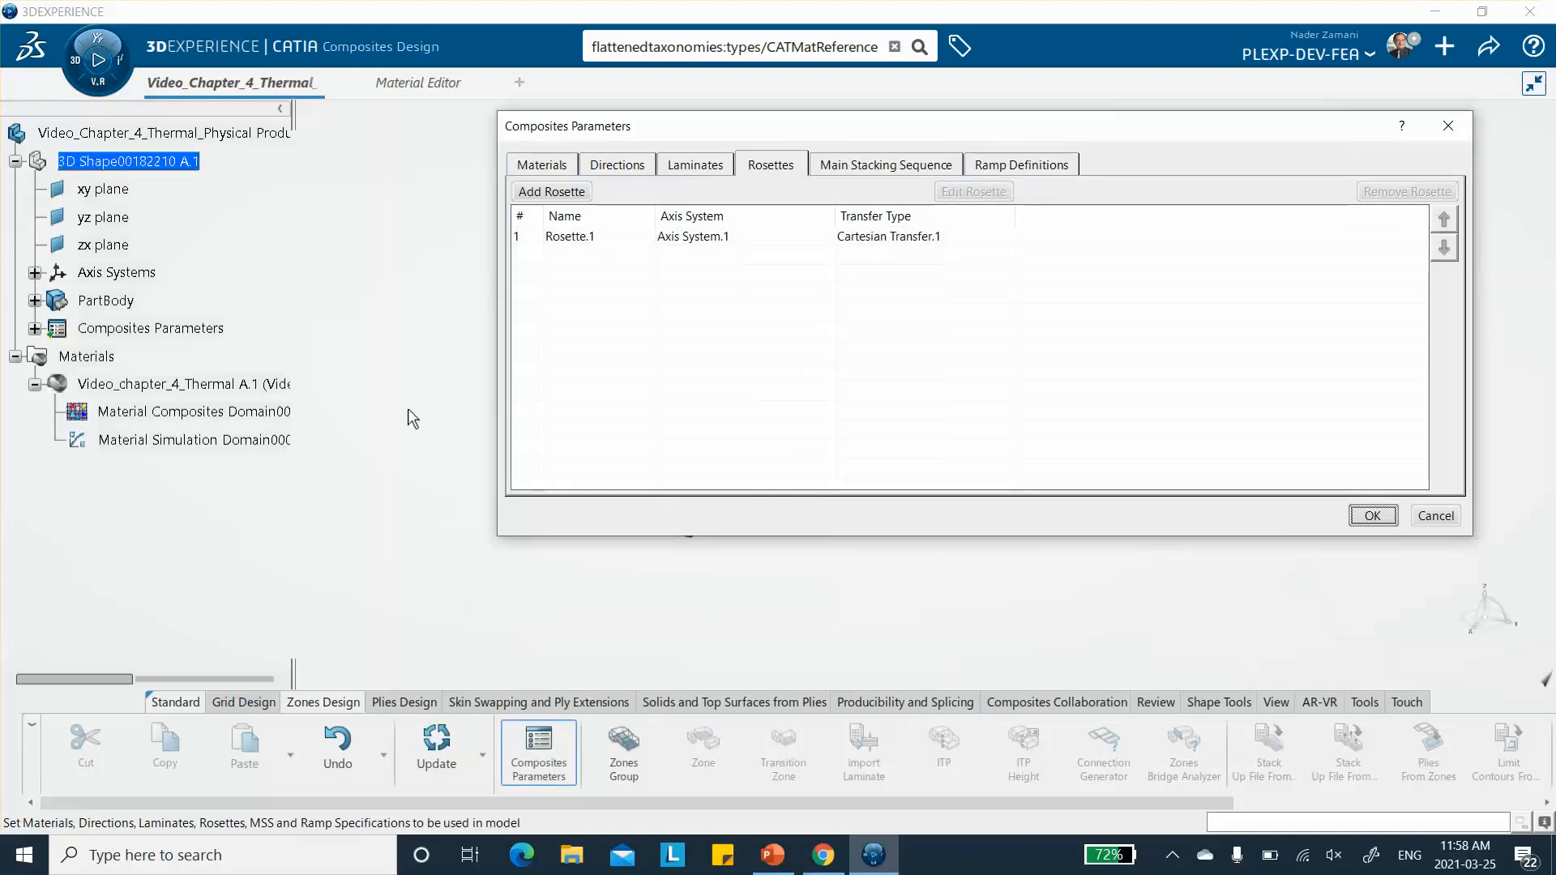
{"action": "left_click", "coordinate": [697, 165]}
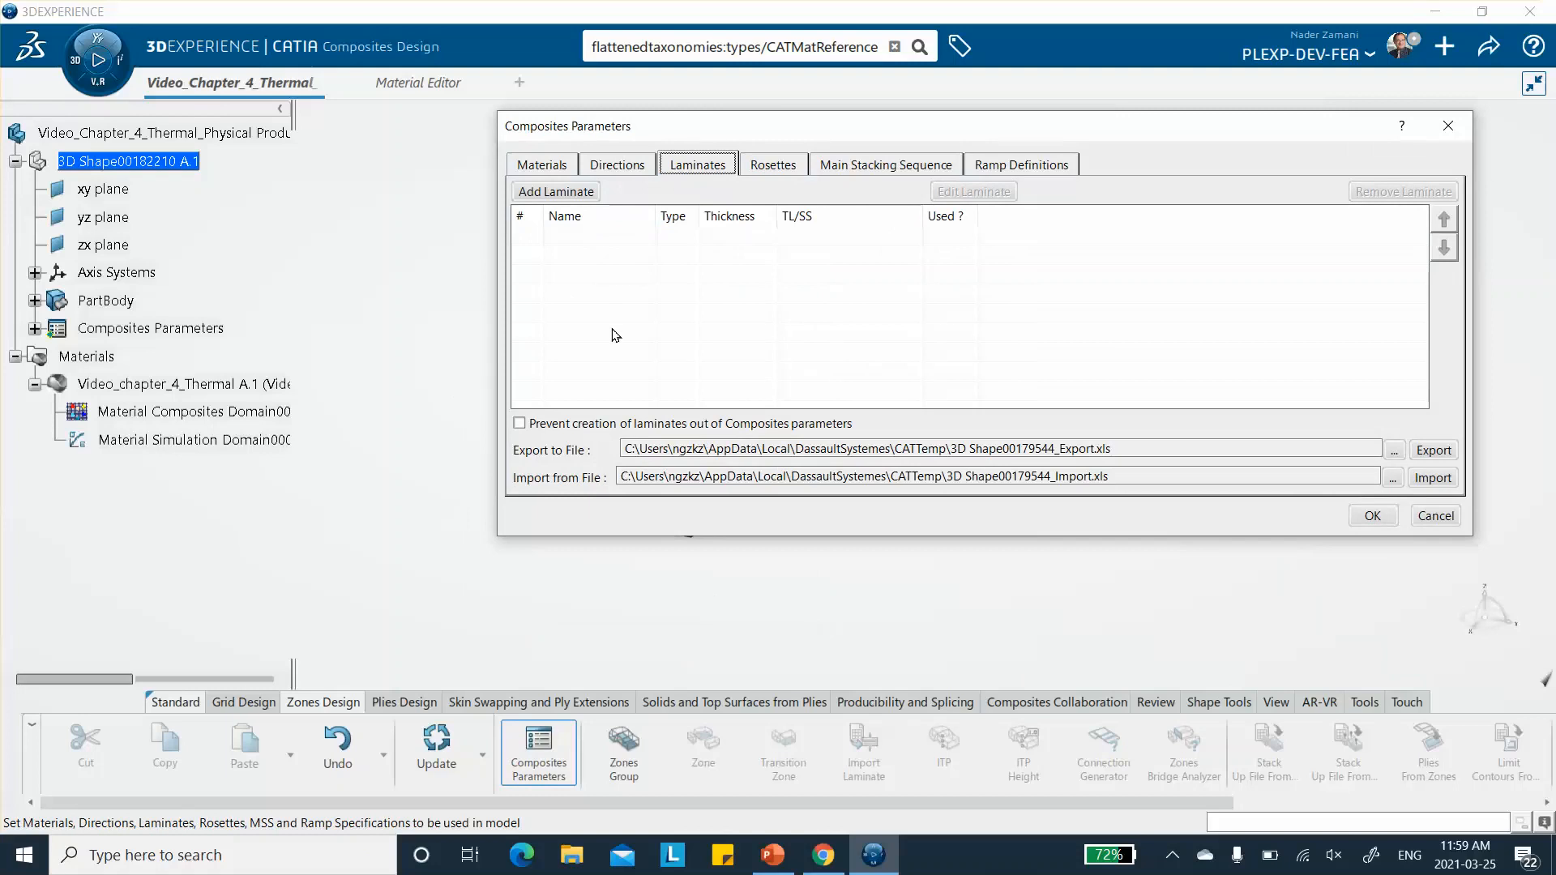
{"action": "left_click", "coordinate": [561, 192]}
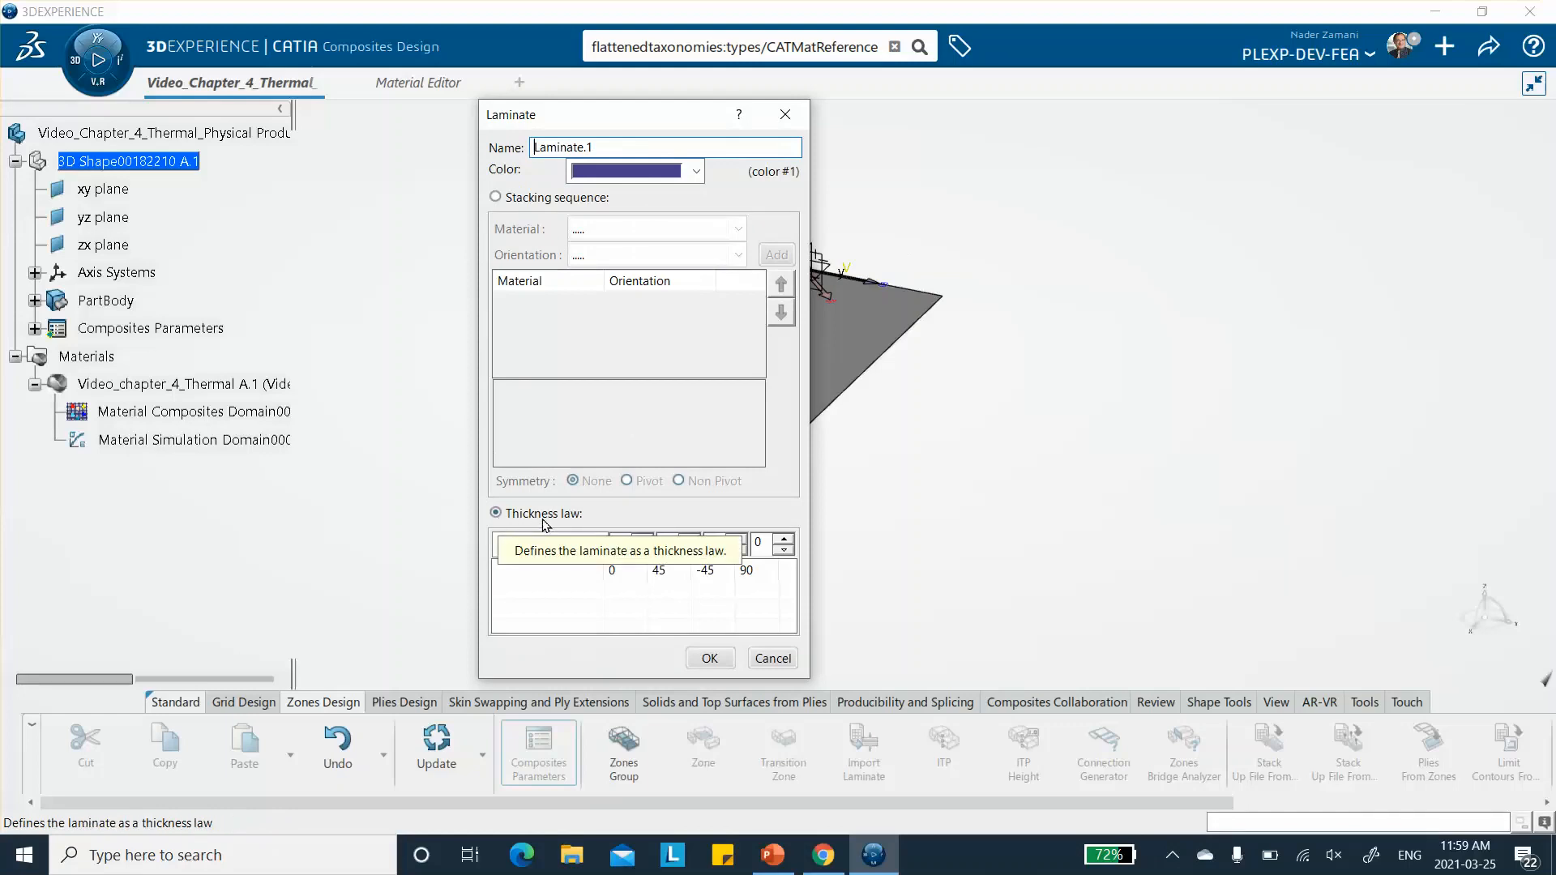
{"action": "left_click", "coordinate": [496, 197]}
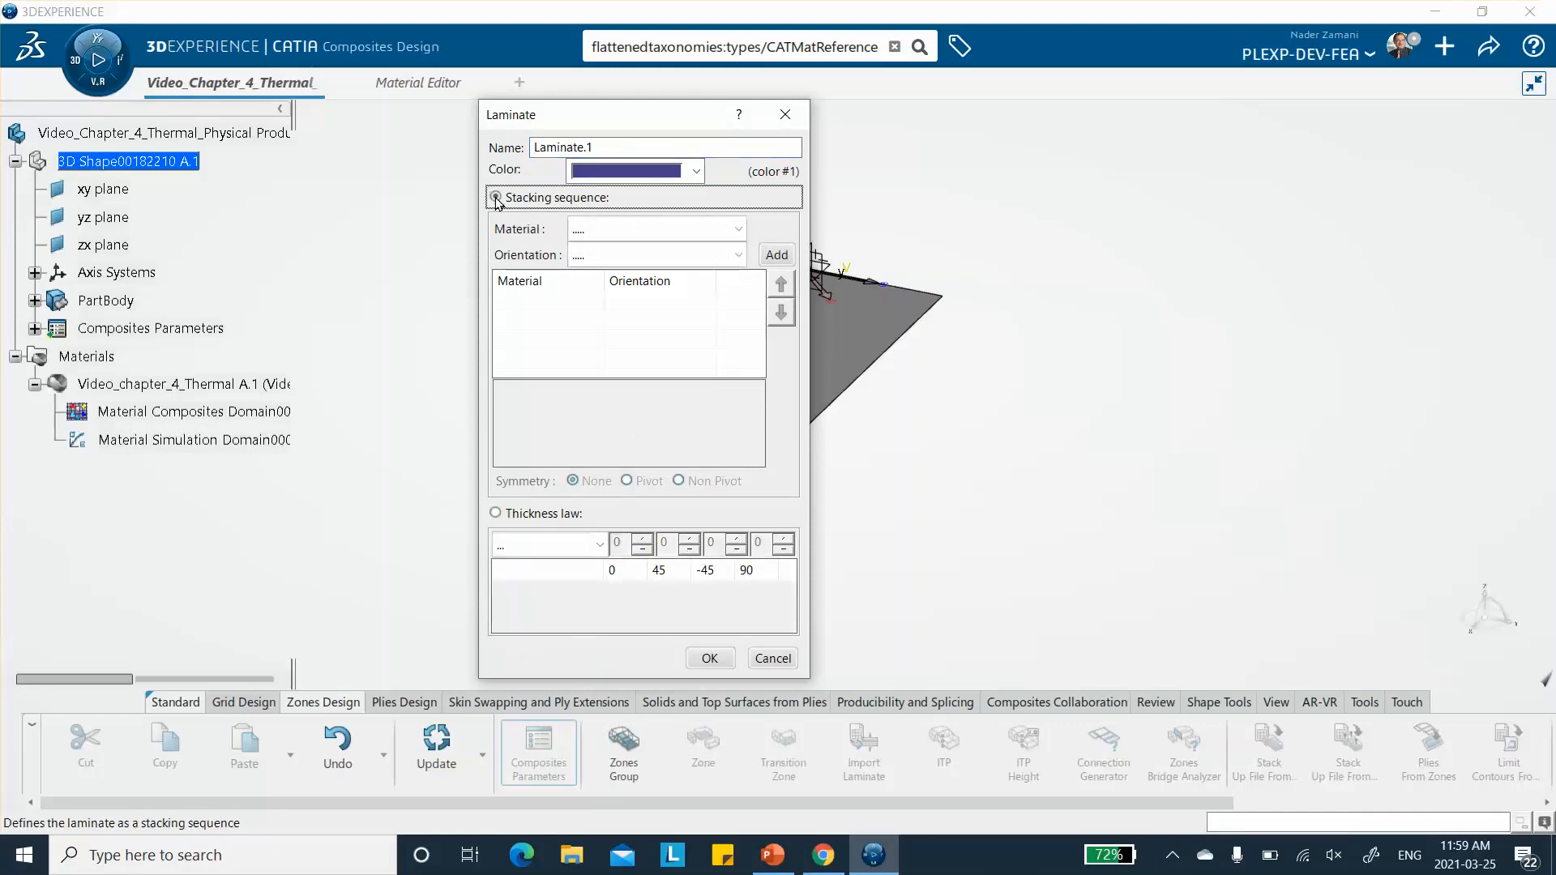
{"action": "left_click", "coordinate": [693, 231]}
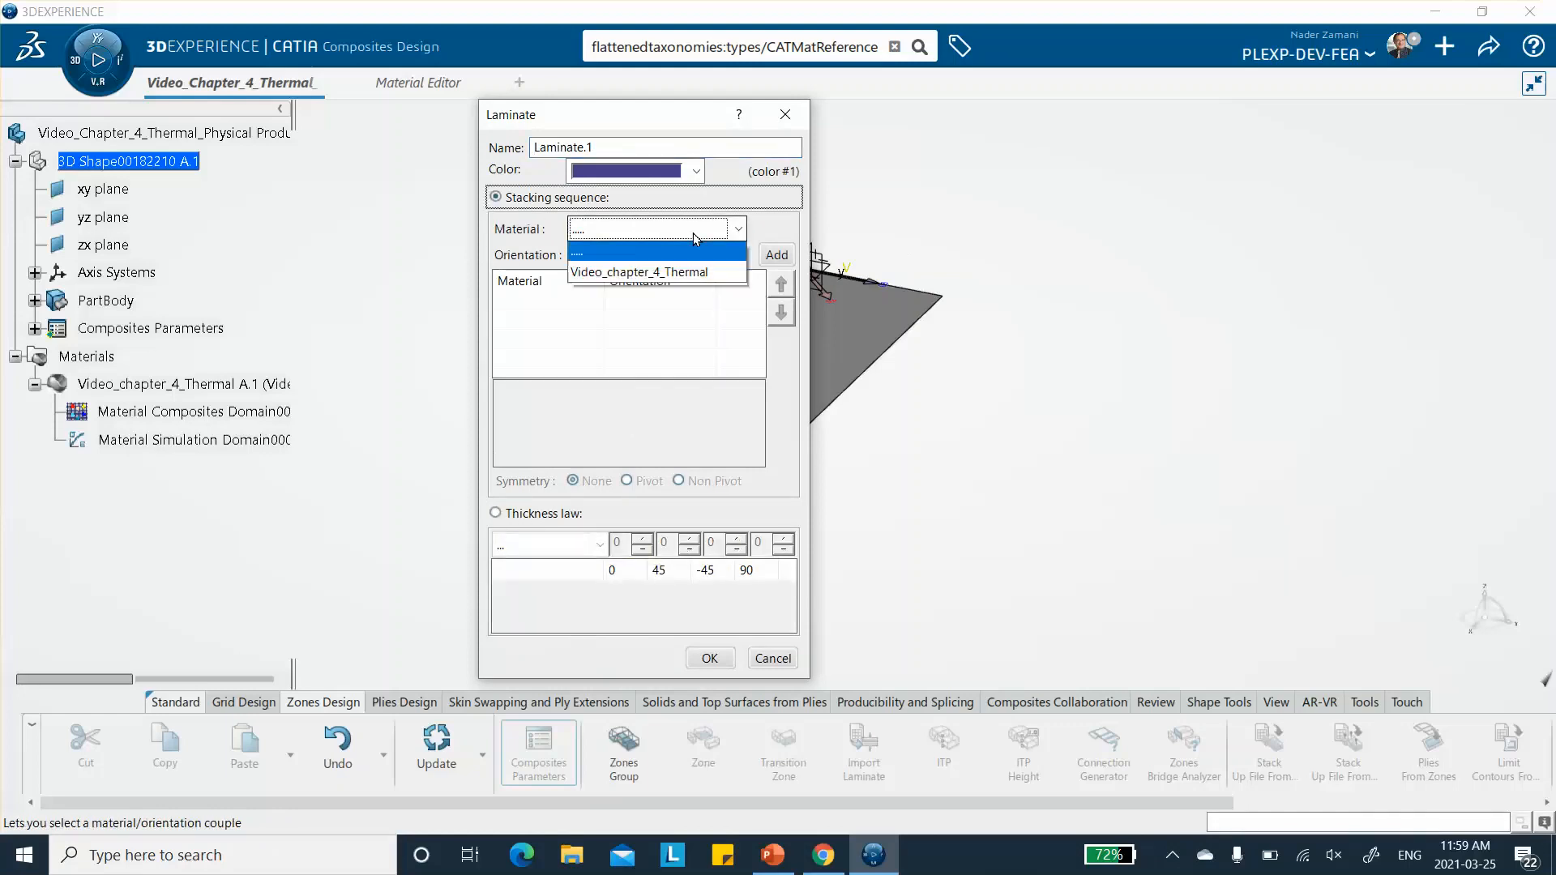
{"action": "left_click", "coordinate": [671, 276]}
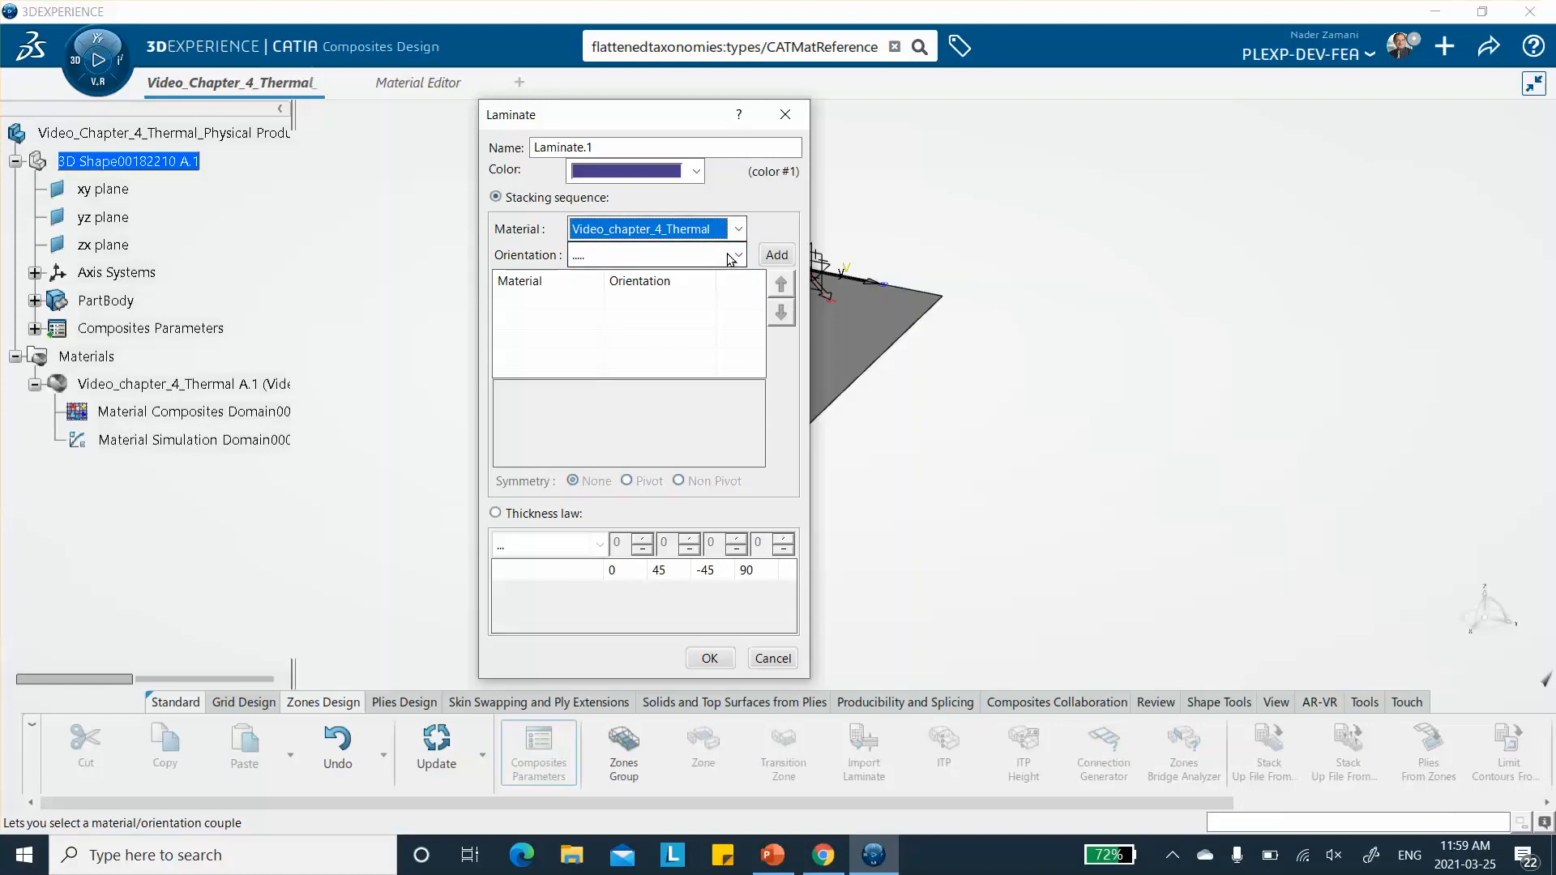
{"action": "left_click", "coordinate": [731, 258]}
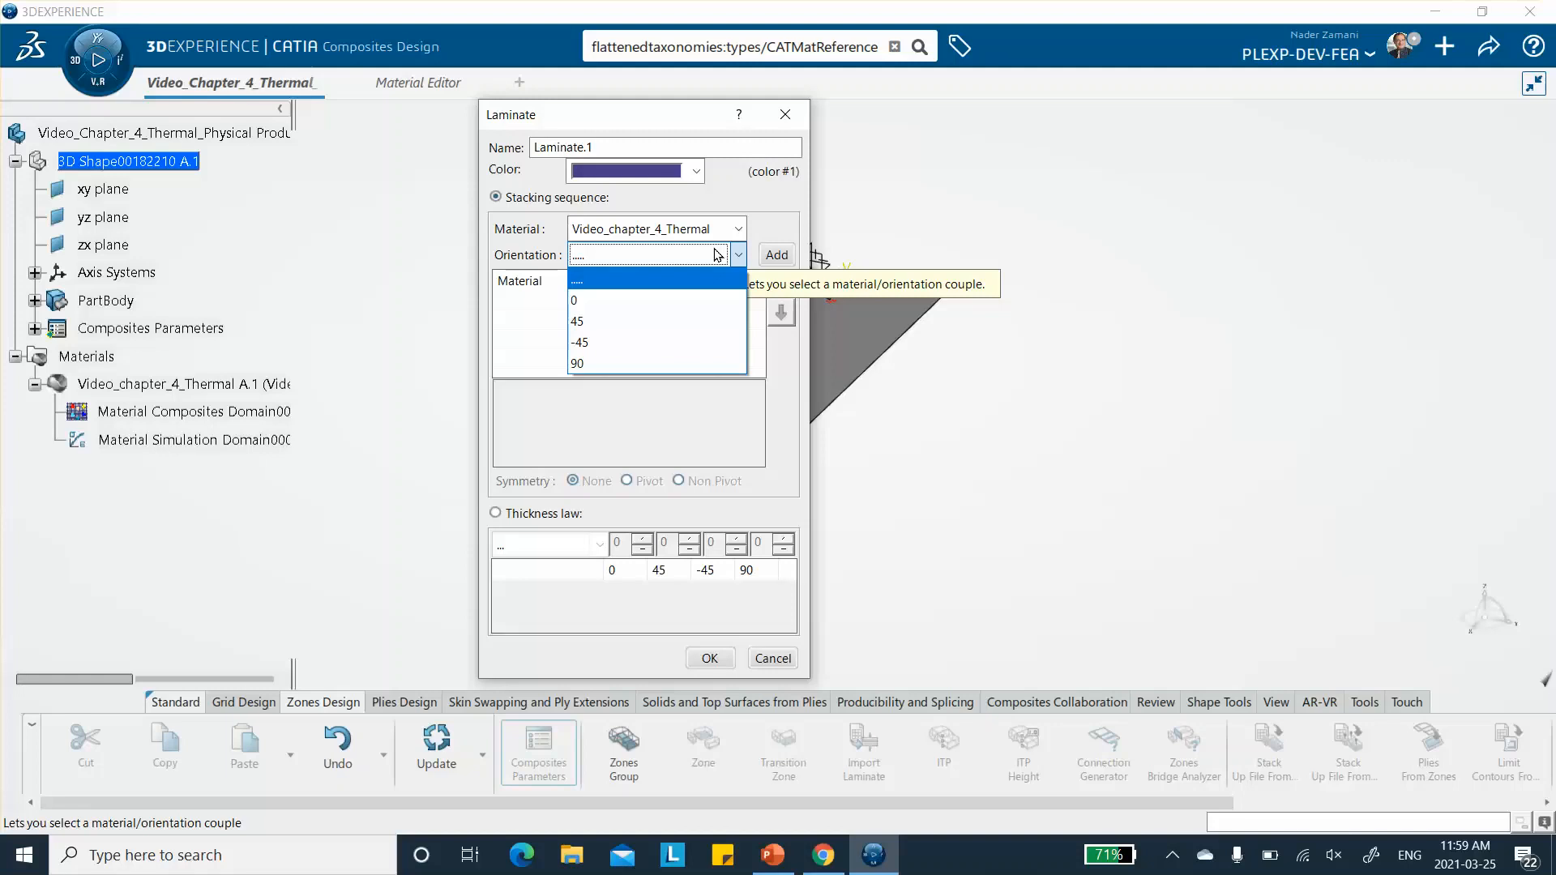
{"action": "left_click", "coordinate": [658, 313]}
{"action": "left_click", "coordinate": [772, 855]}
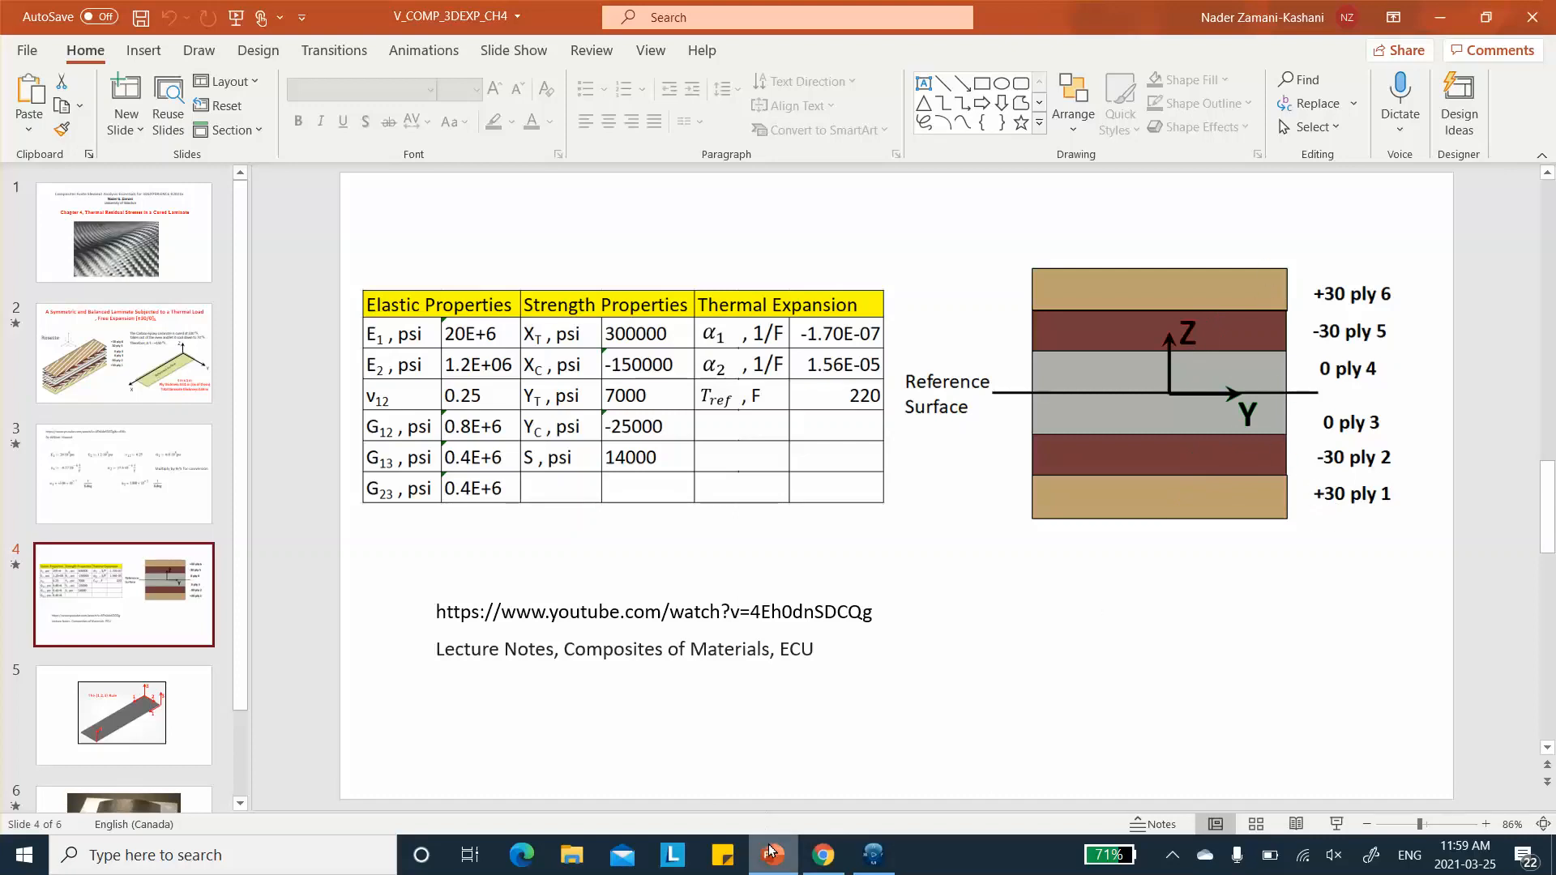
{"action": "mouse_move", "coordinate": [773, 858]}
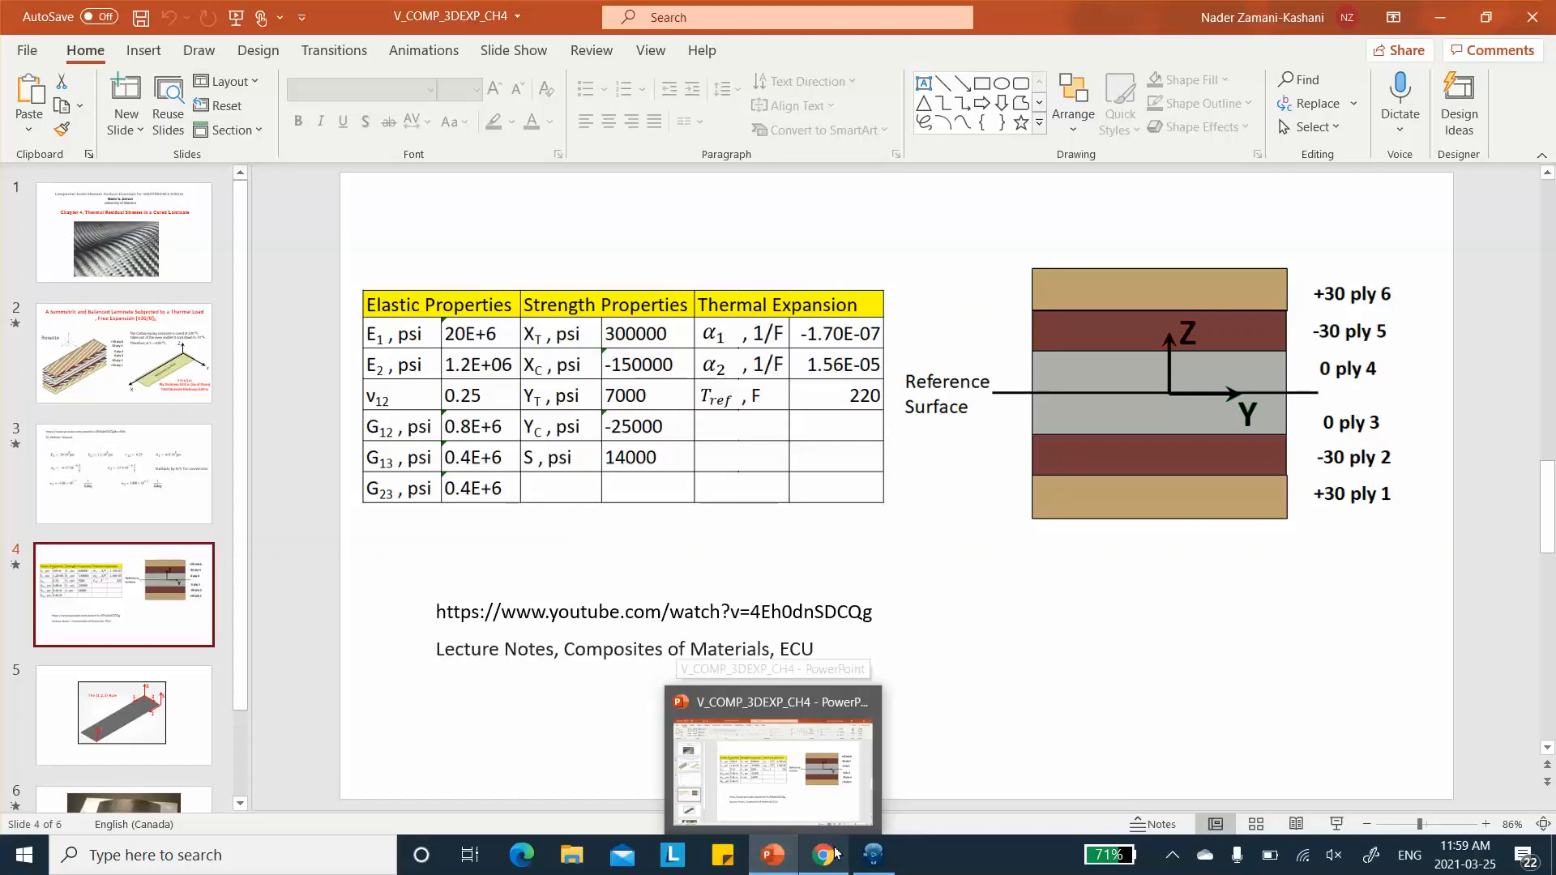
{"action": "left_click", "coordinate": [861, 850]}
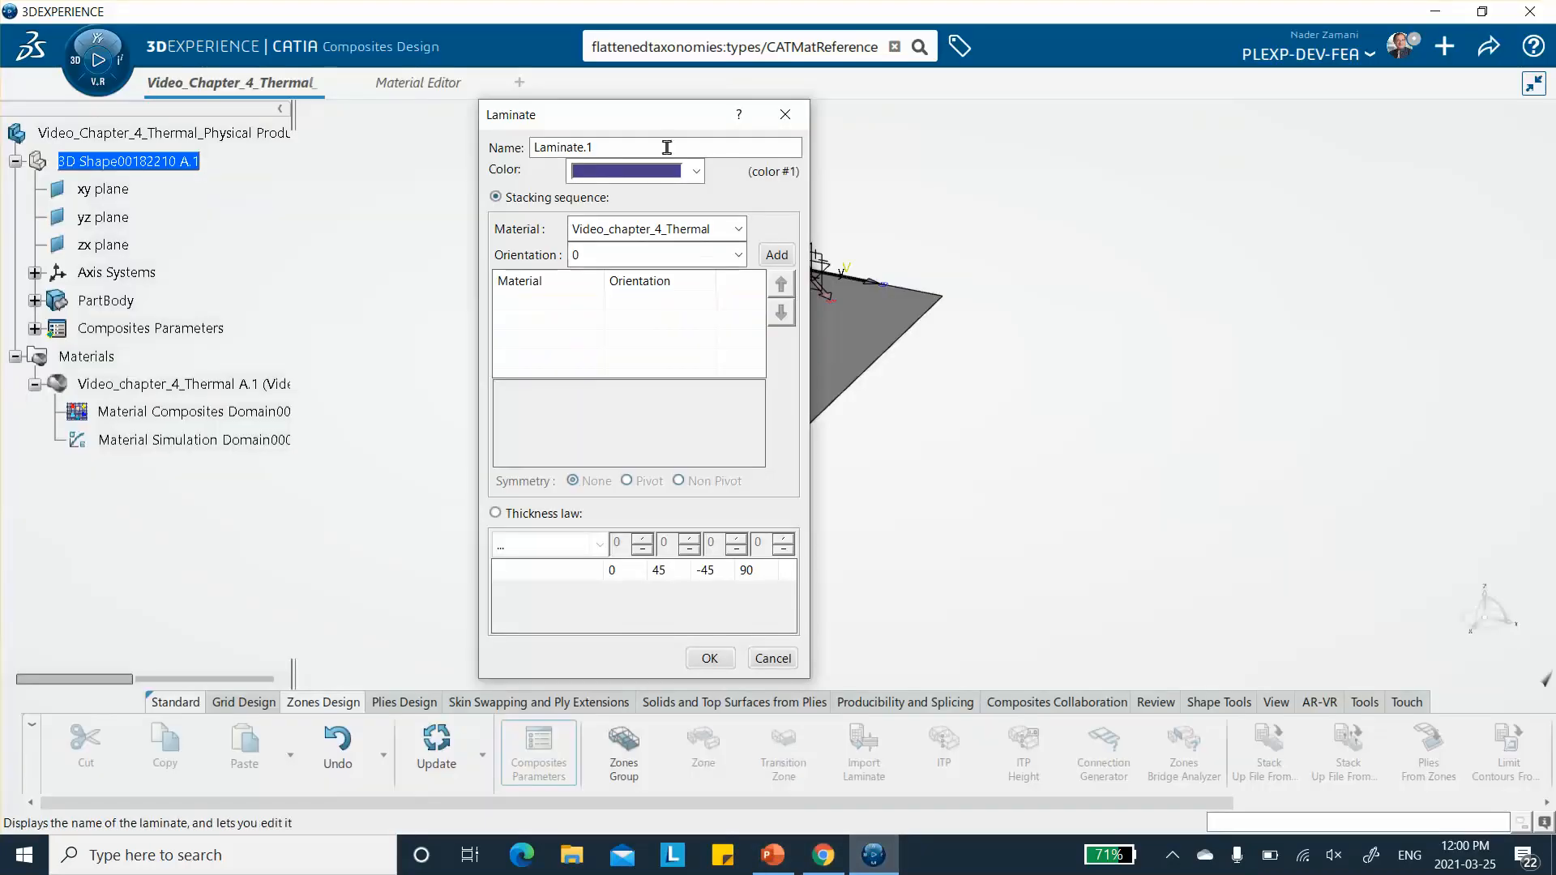
{"action": "left_click", "coordinate": [711, 261]}
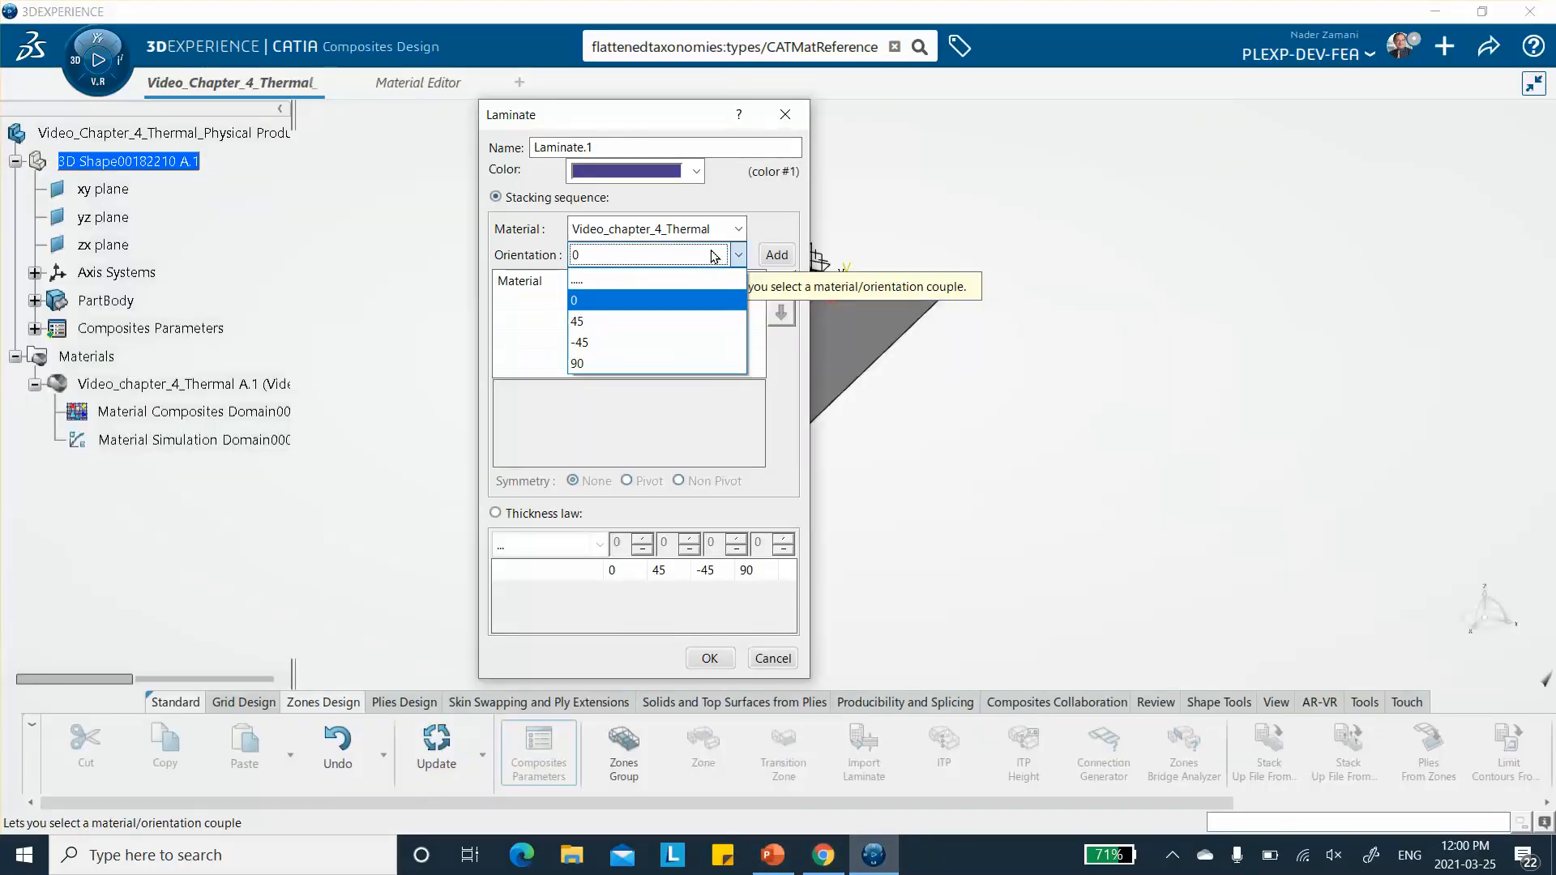
{"action": "left_click", "coordinate": [711, 256]}
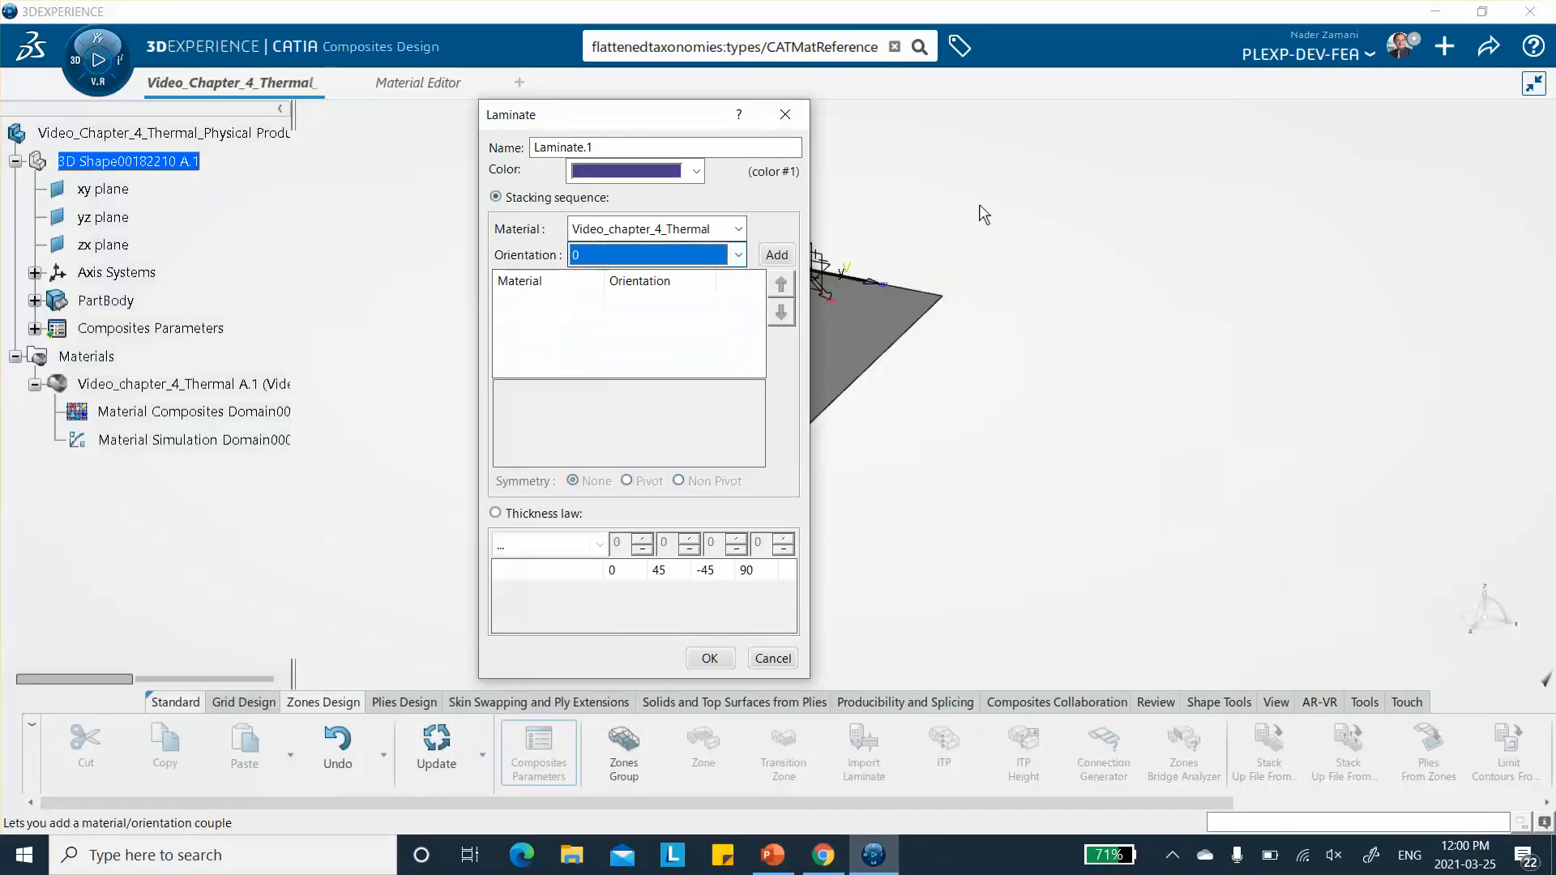
{"action": "left_click", "coordinate": [773, 659]}
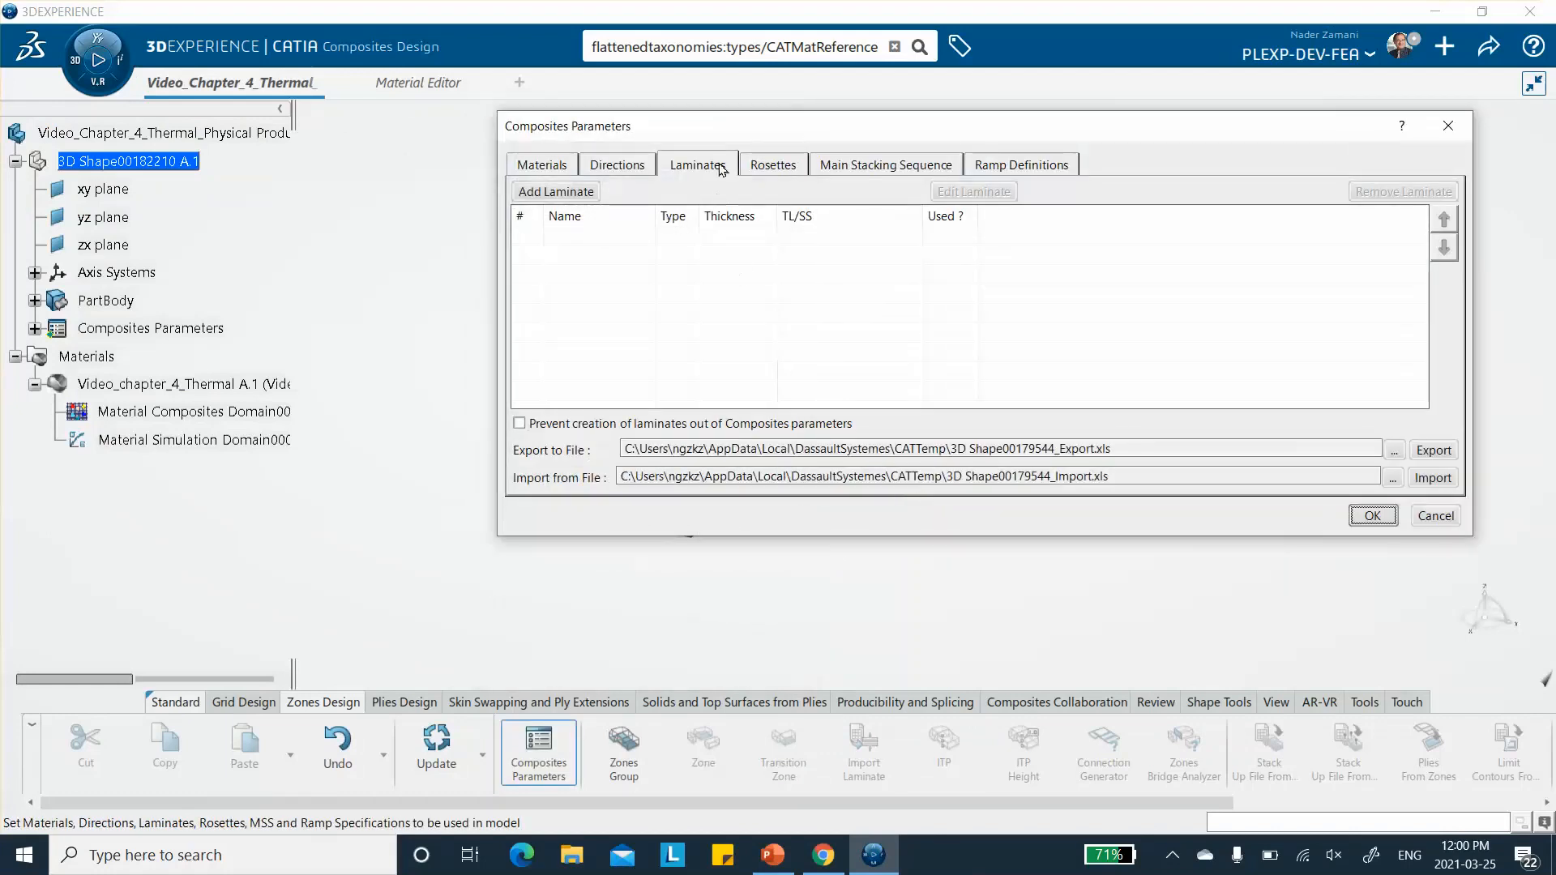
- Add a ply direction named +30 with value 30 and a tan color to the Composites Parameters
{"action": "left_click", "coordinate": [626, 168]}
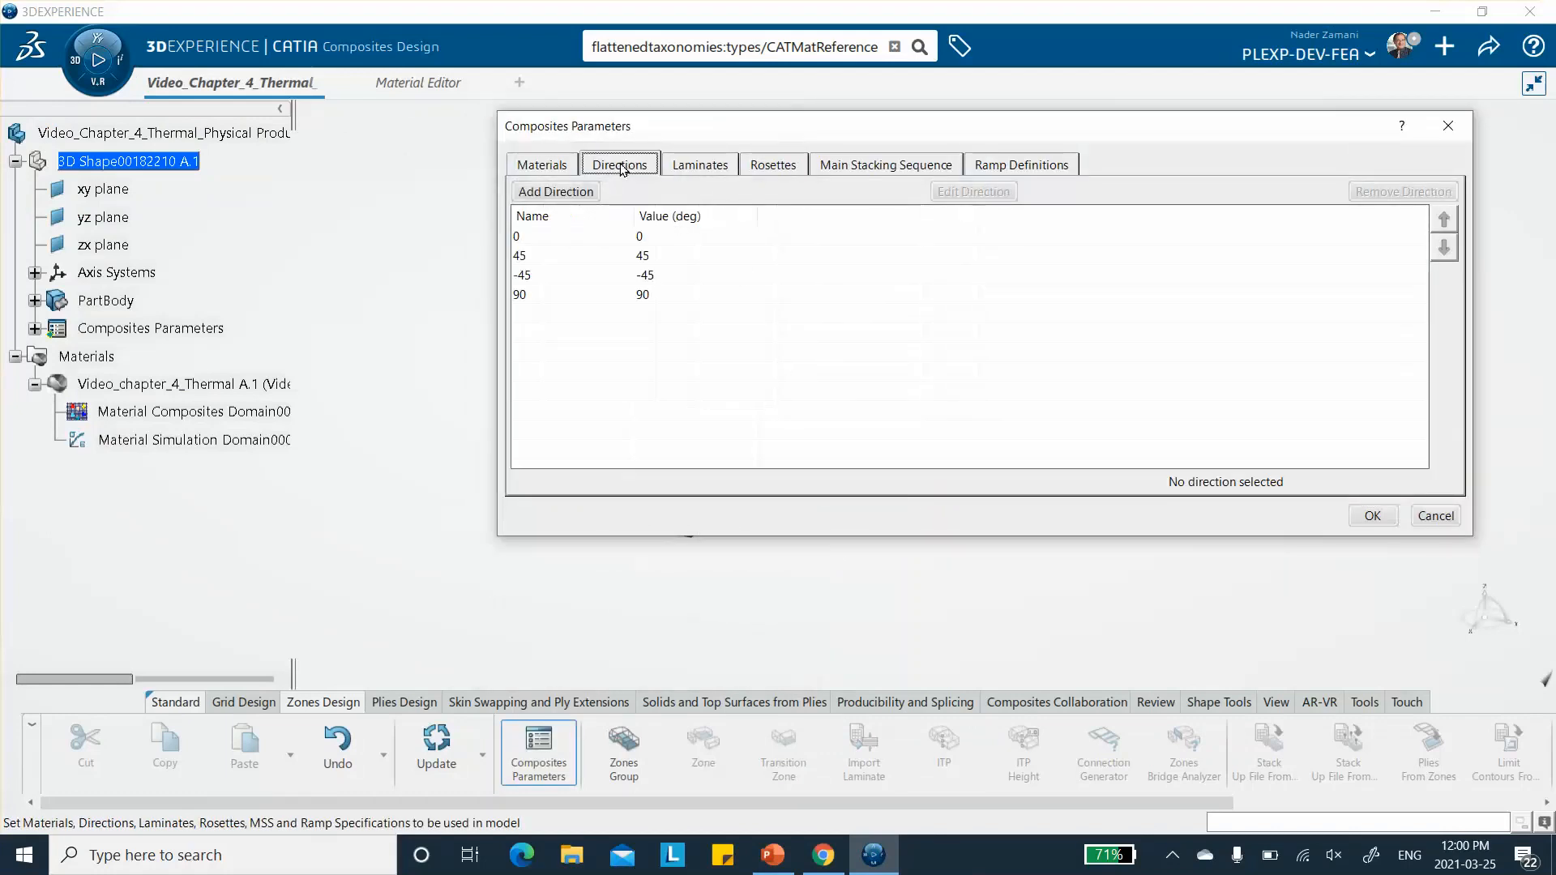
{"action": "left_click", "coordinate": [544, 193]}
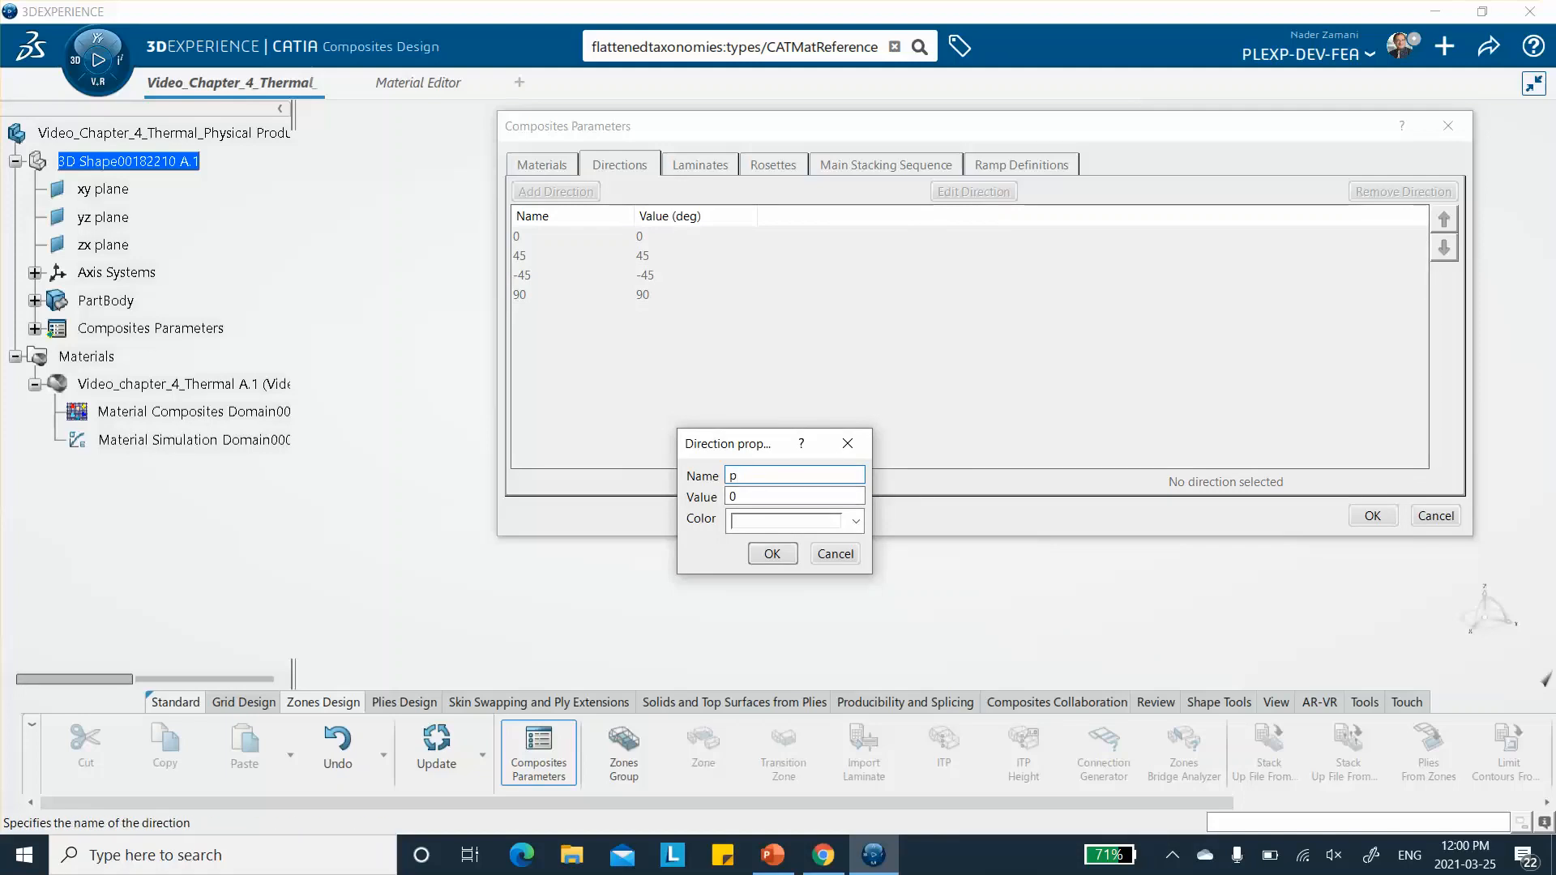
{"action": "type", "text": "p30"}
{"action": "type", "text": "+3"}
{"action": "type", "text": "0"}
{"action": "key", "text": "Tab"}
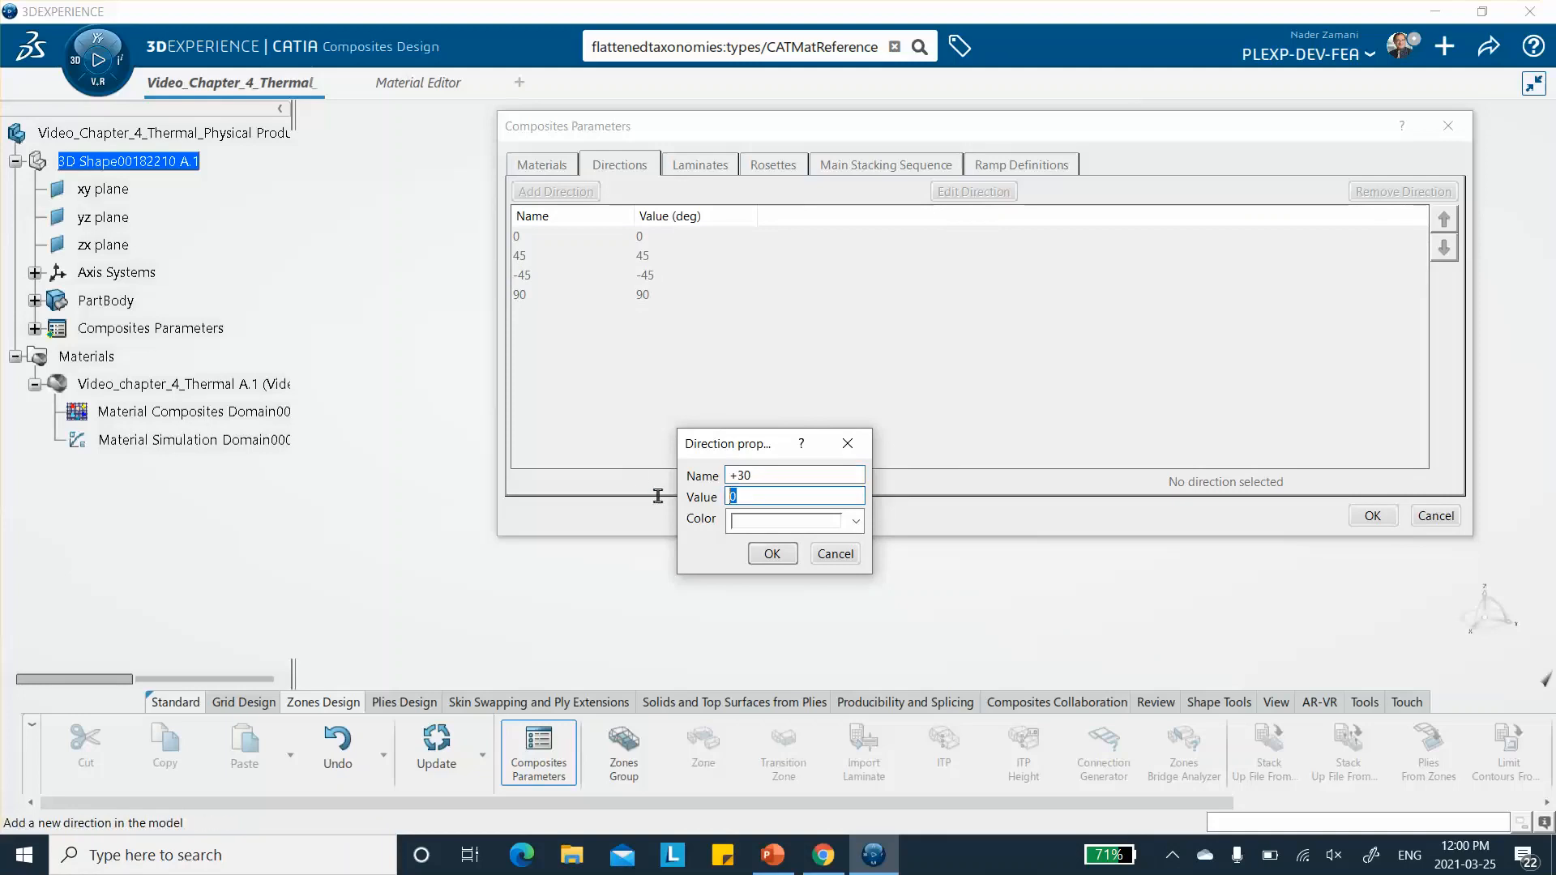
{"action": "type", "text": "30"}
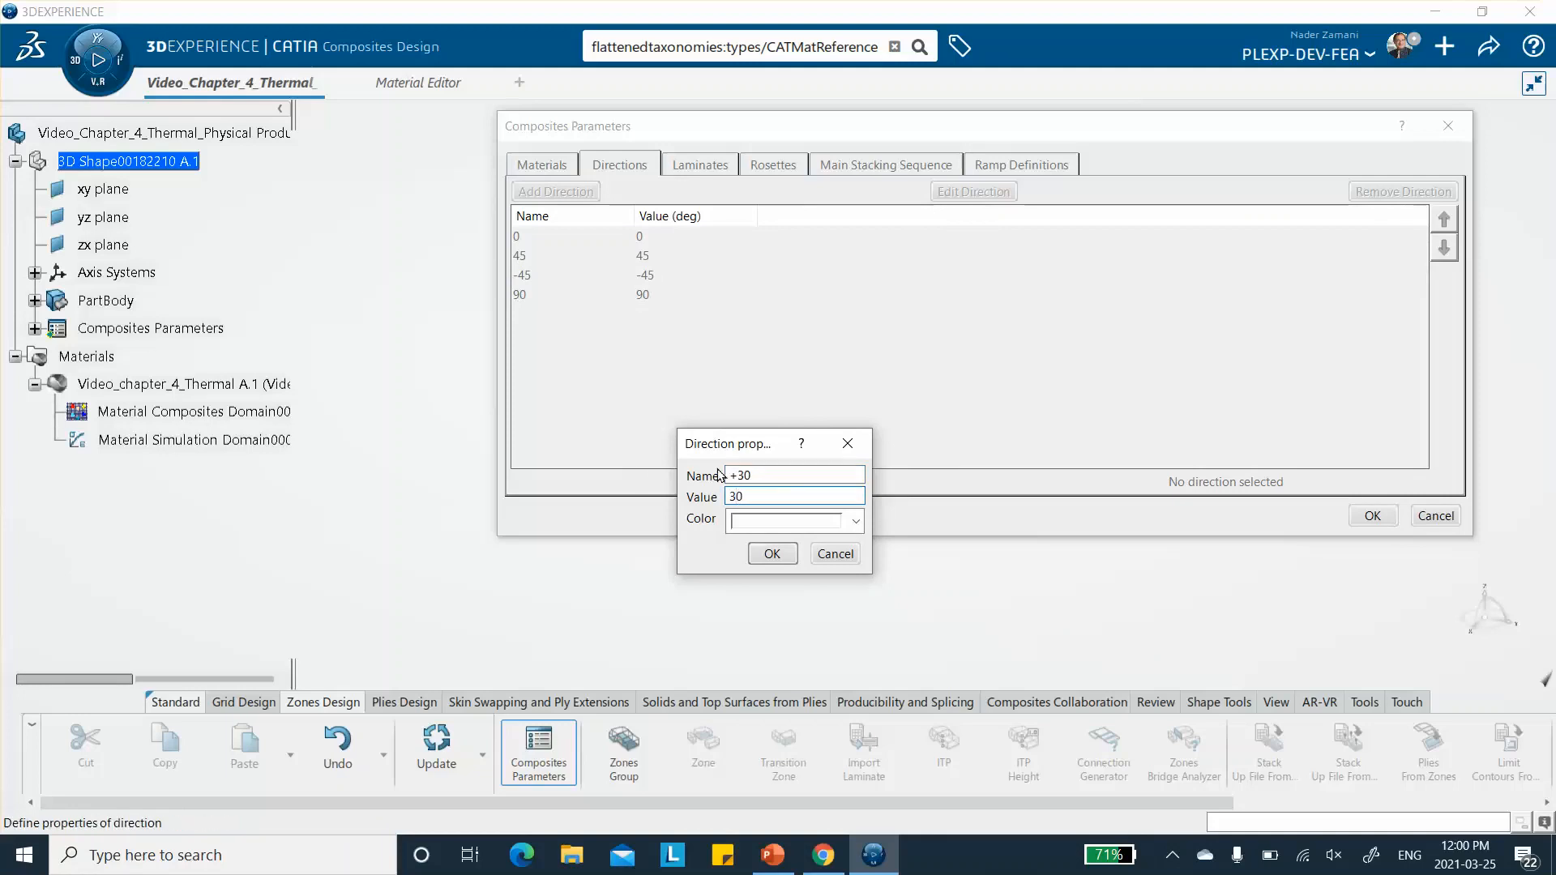
{"action": "left_click", "coordinate": [855, 522]}
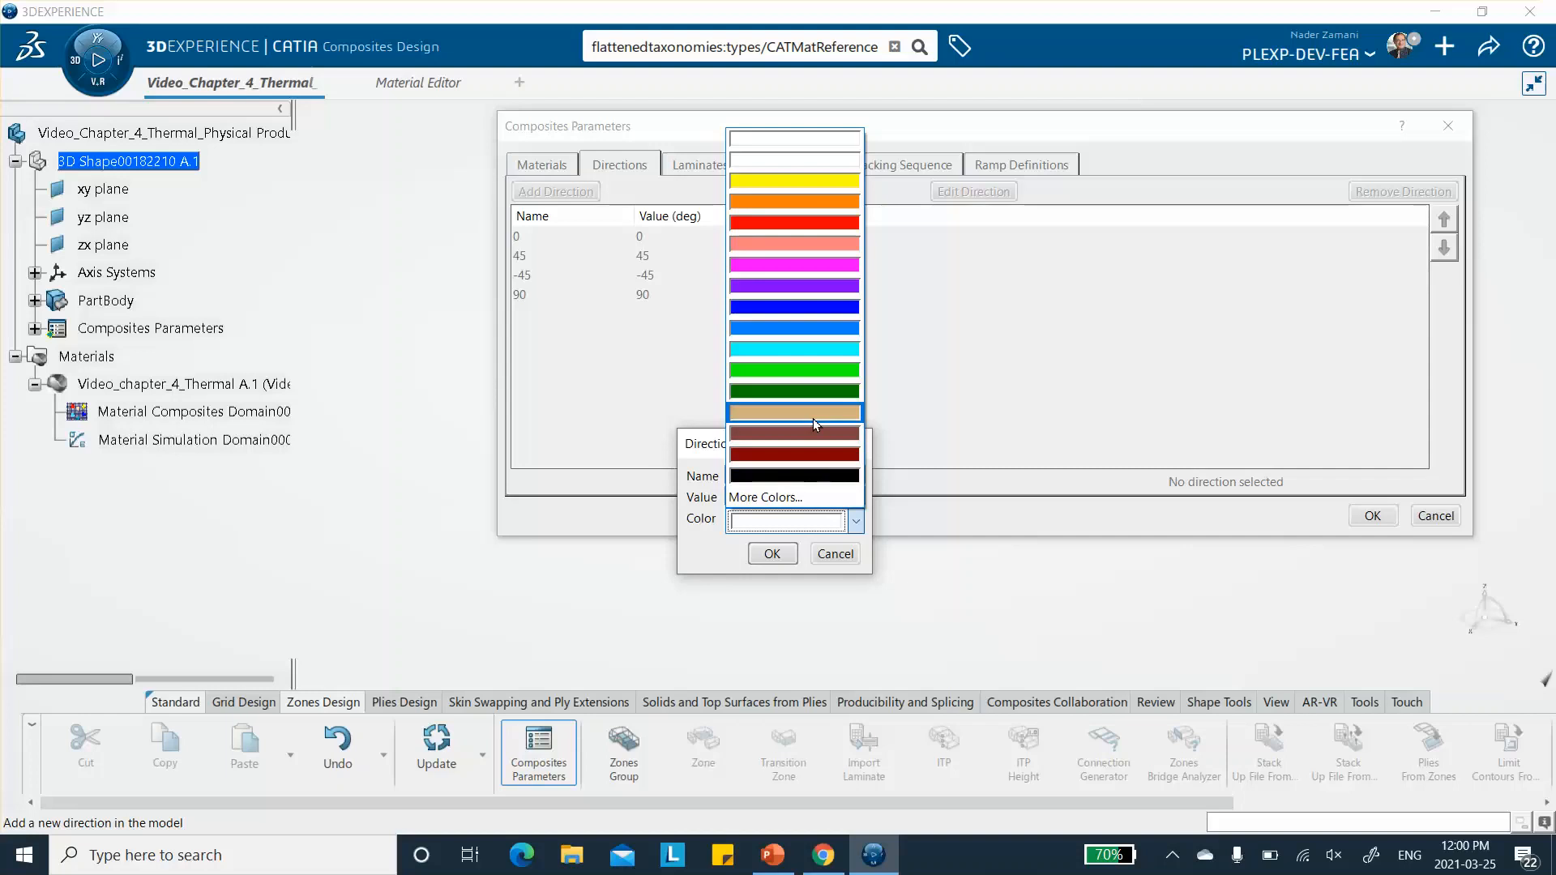
{"action": "left_click", "coordinate": [813, 413]}
{"action": "left_click", "coordinate": [776, 552]}
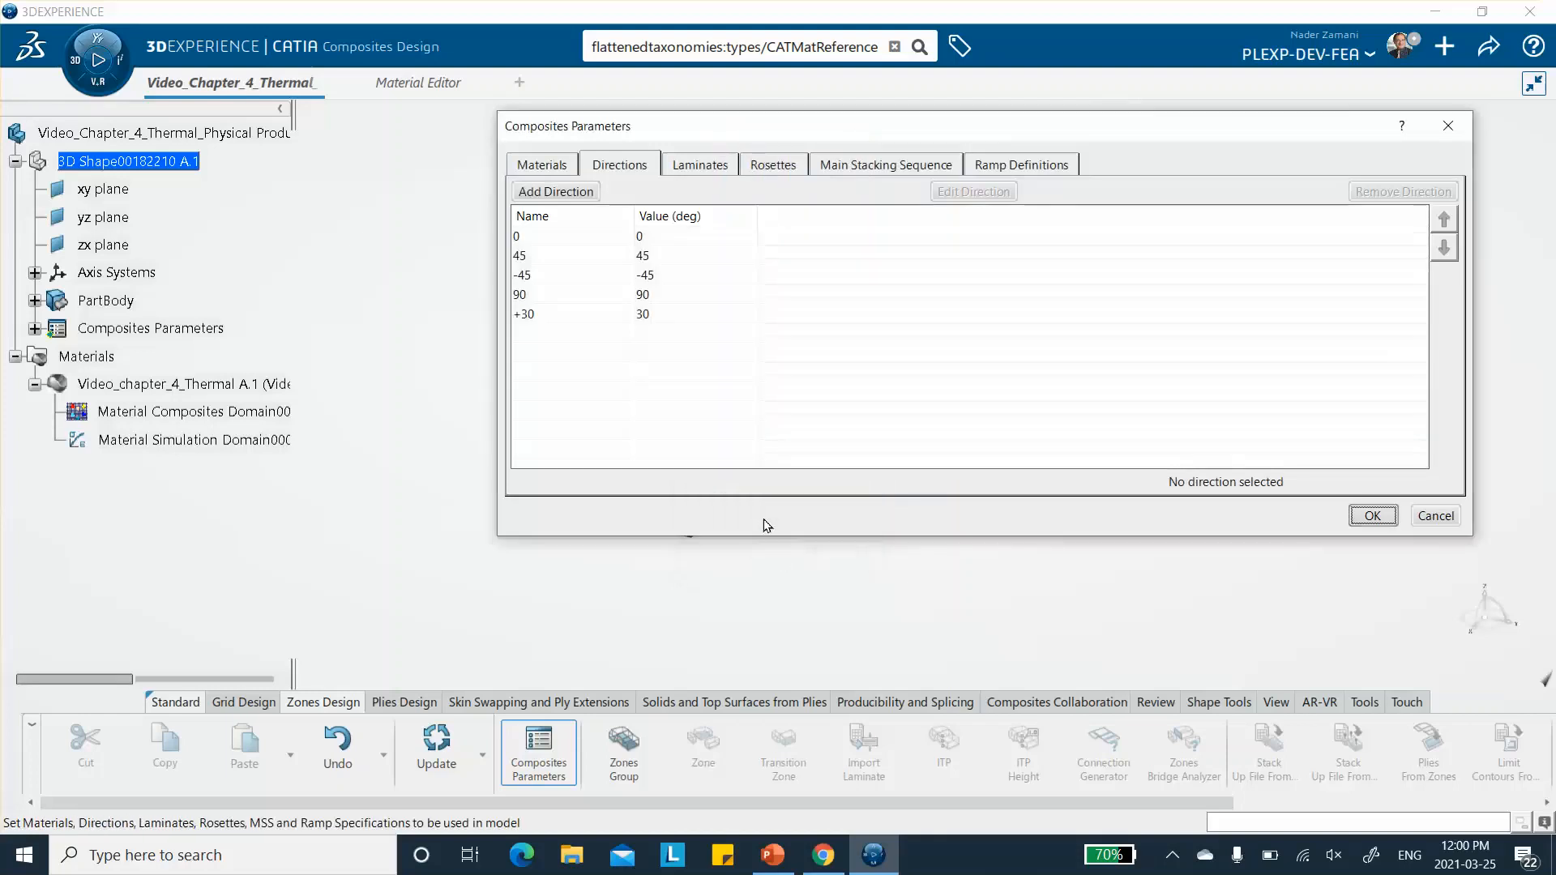
- Add a ply direction named -30 with value -30 and a brown color to the Composites Parameters
{"action": "left_click", "coordinate": [572, 192]}
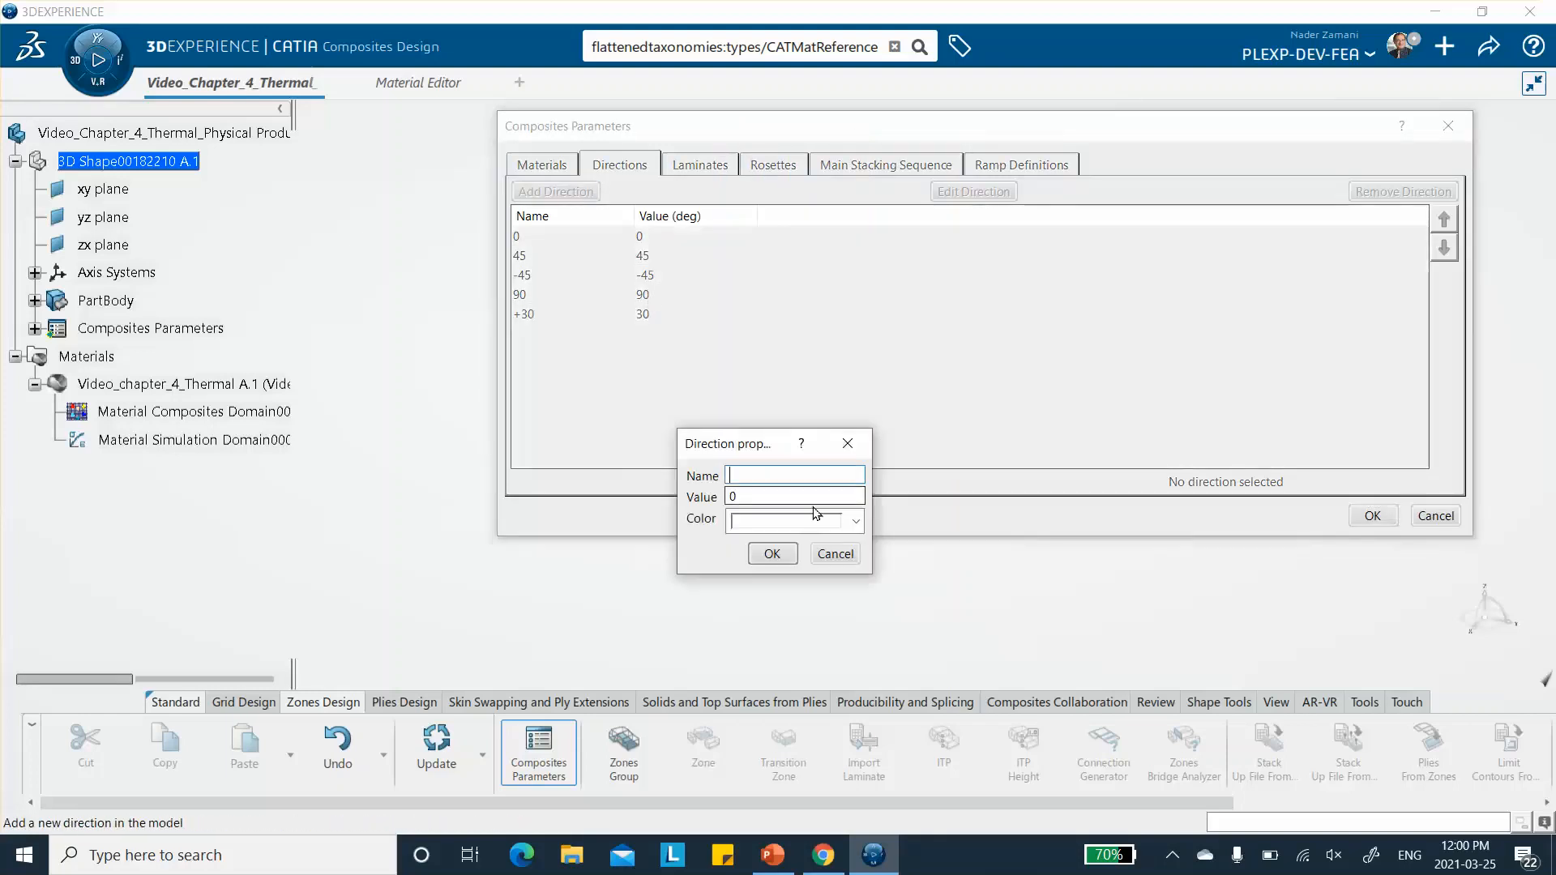
{"action": "type", "text": "-30"}
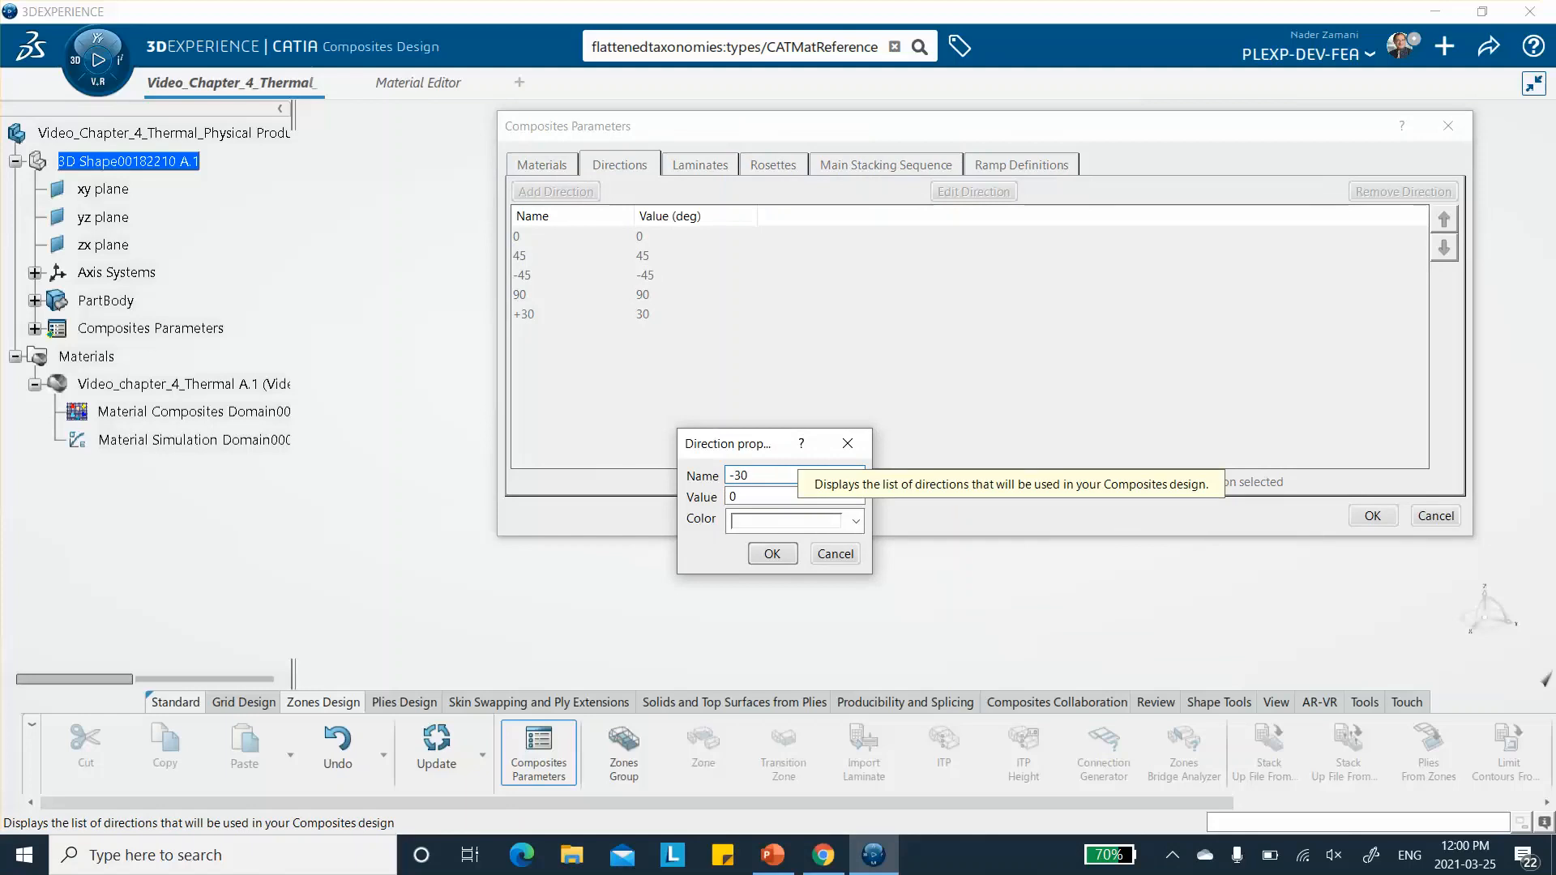
{"action": "key", "text": "Tab"}
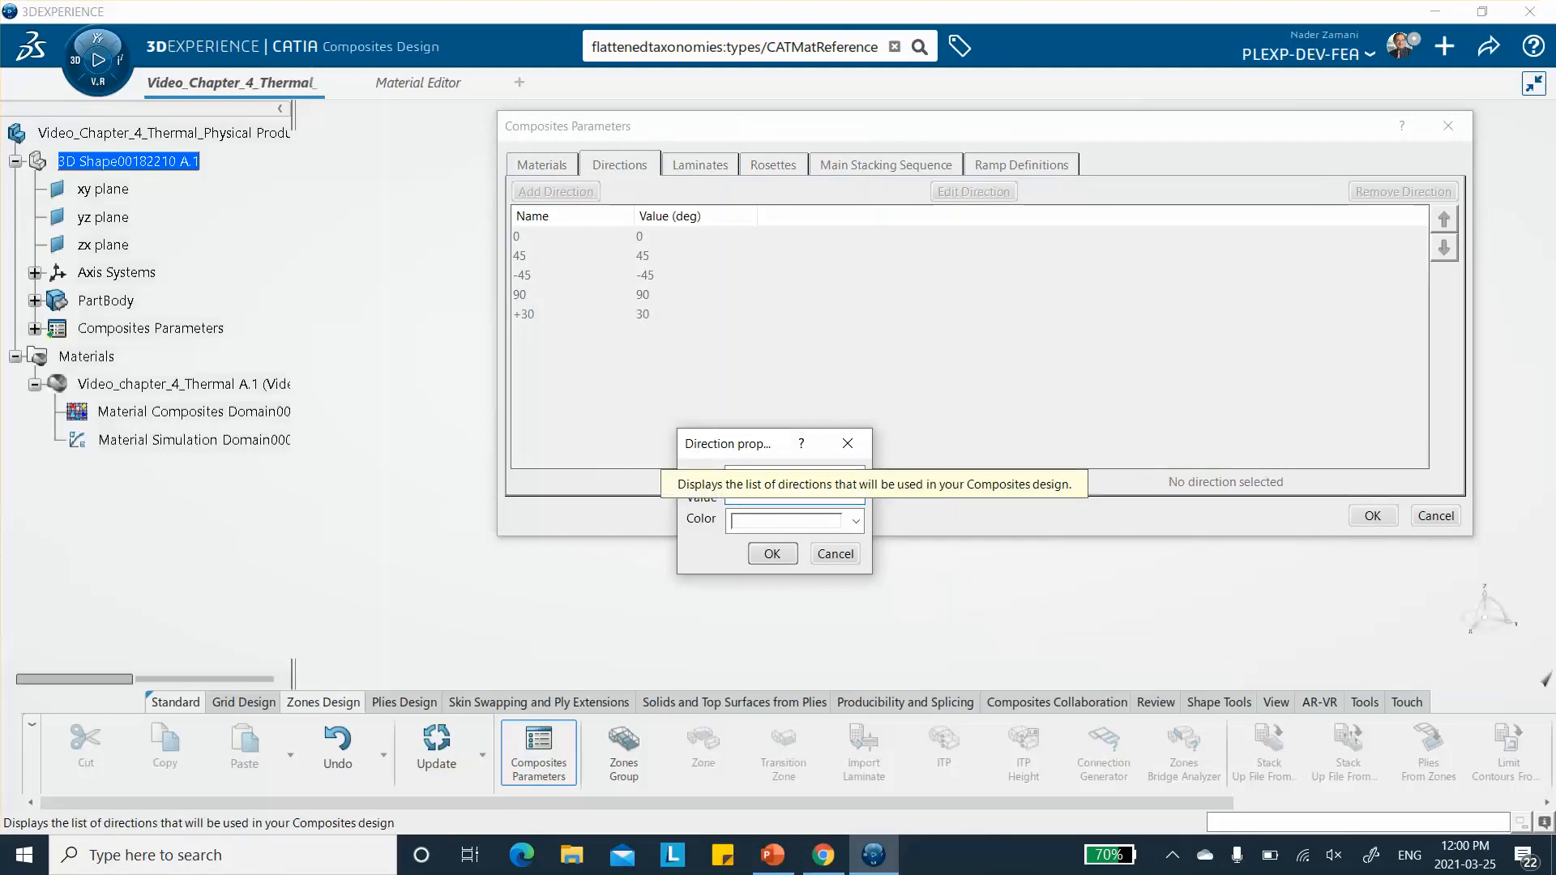
{"action": "type", "text": "-30"}
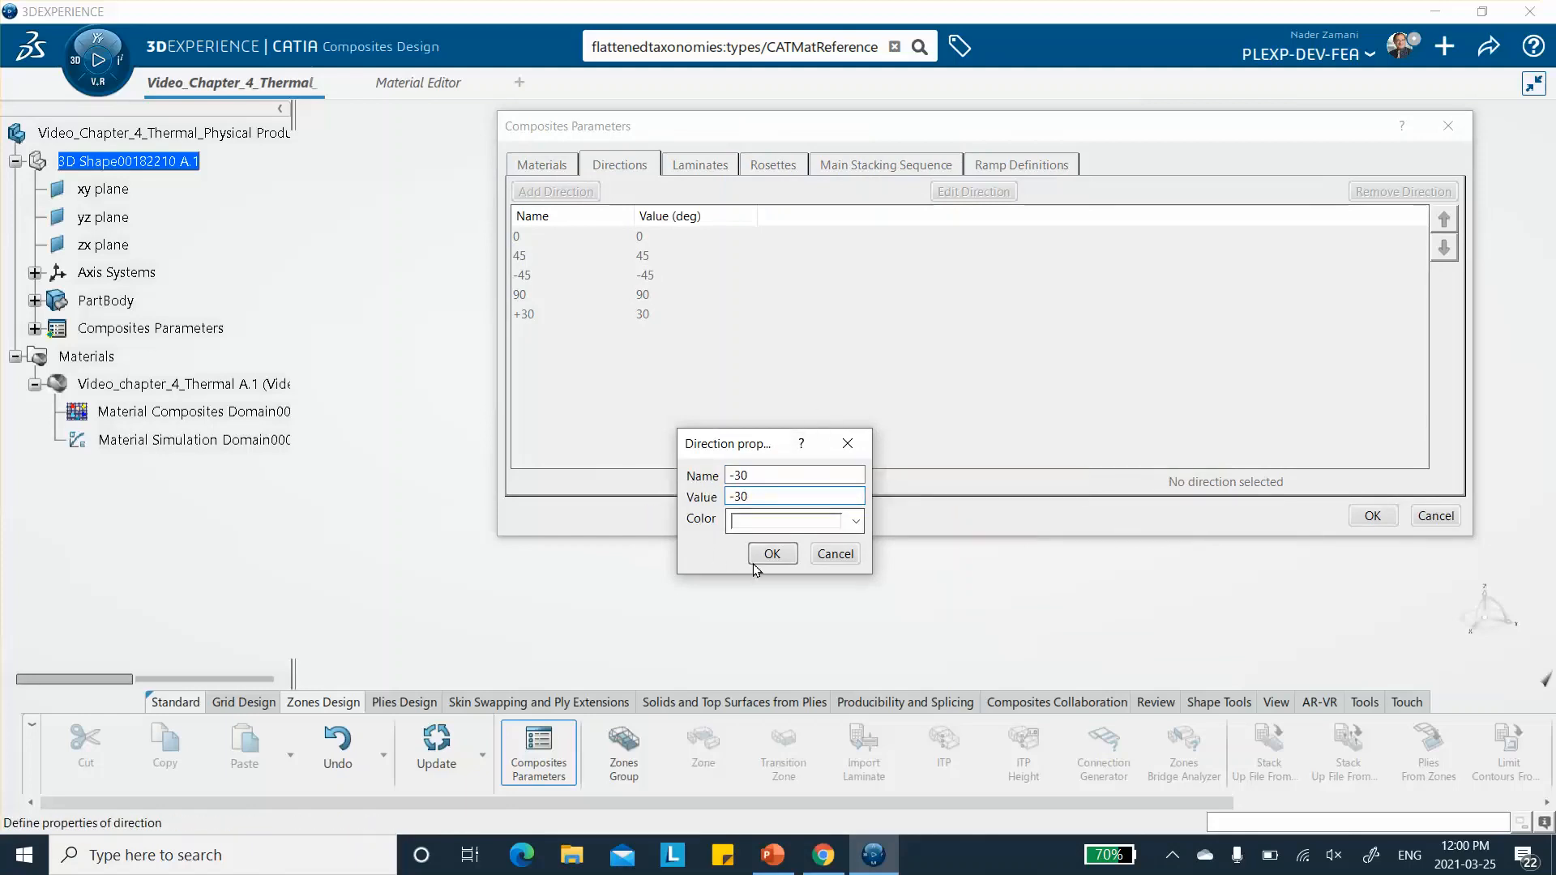
{"action": "left_click", "coordinate": [855, 521]}
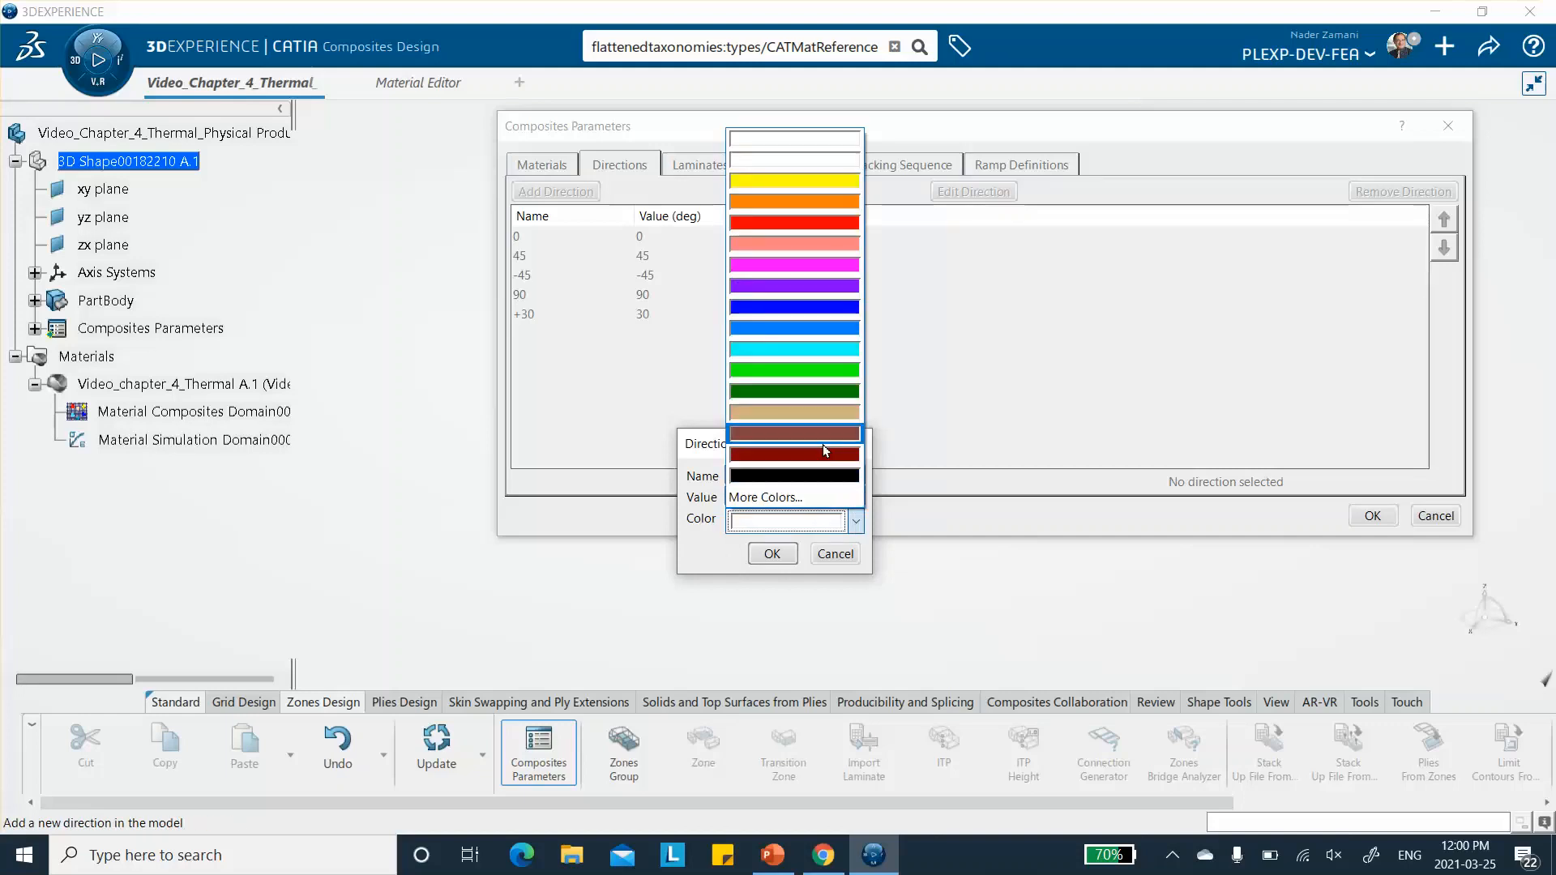
{"action": "left_click", "coordinate": [823, 436]}
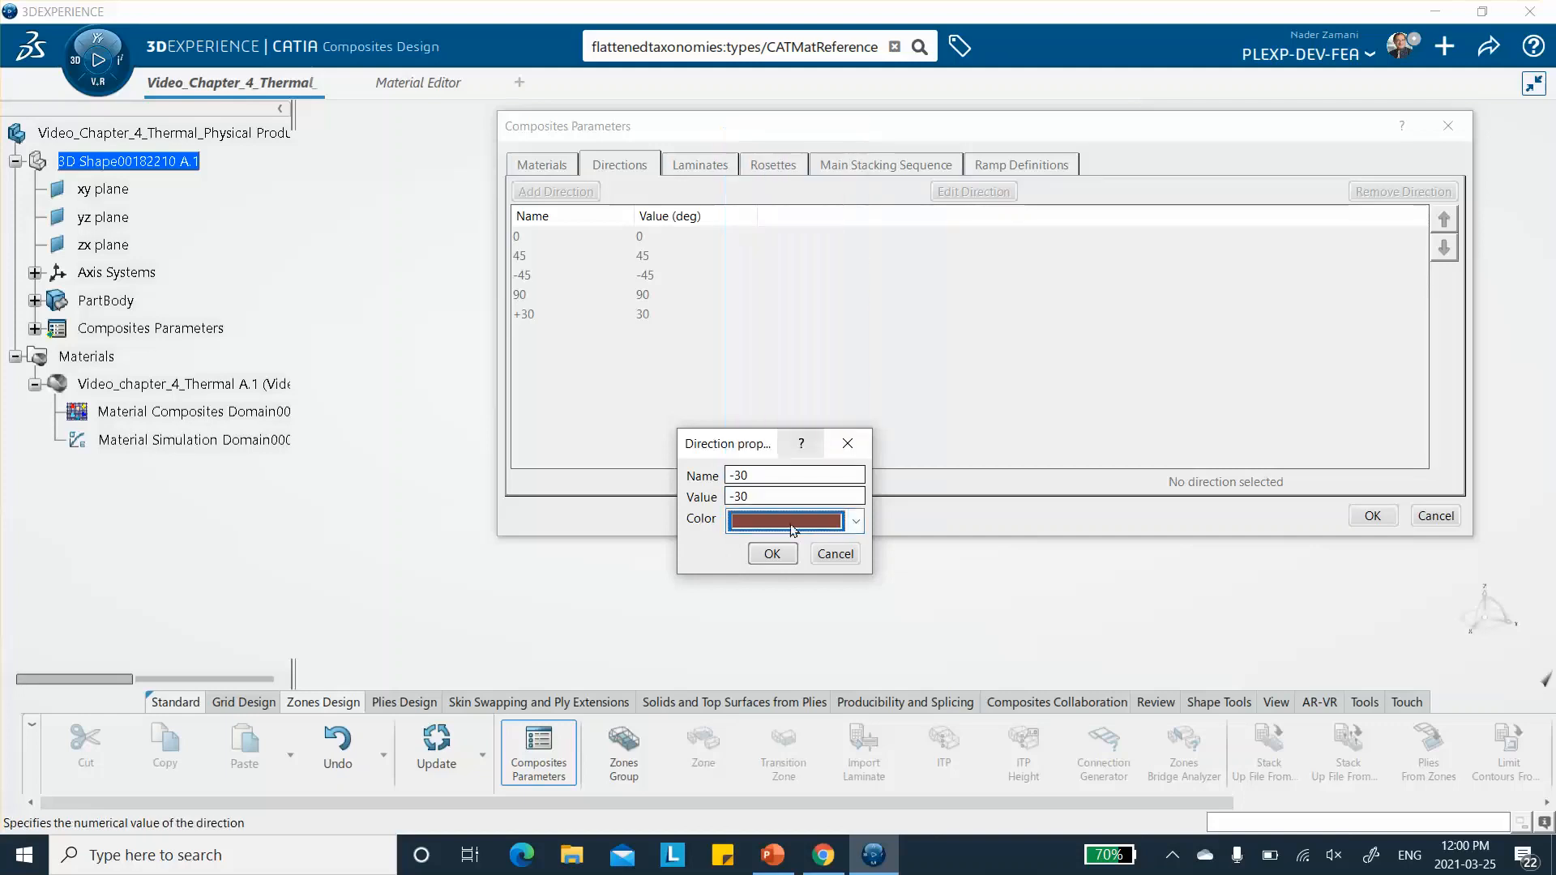
{"action": "left_click", "coordinate": [773, 554]}
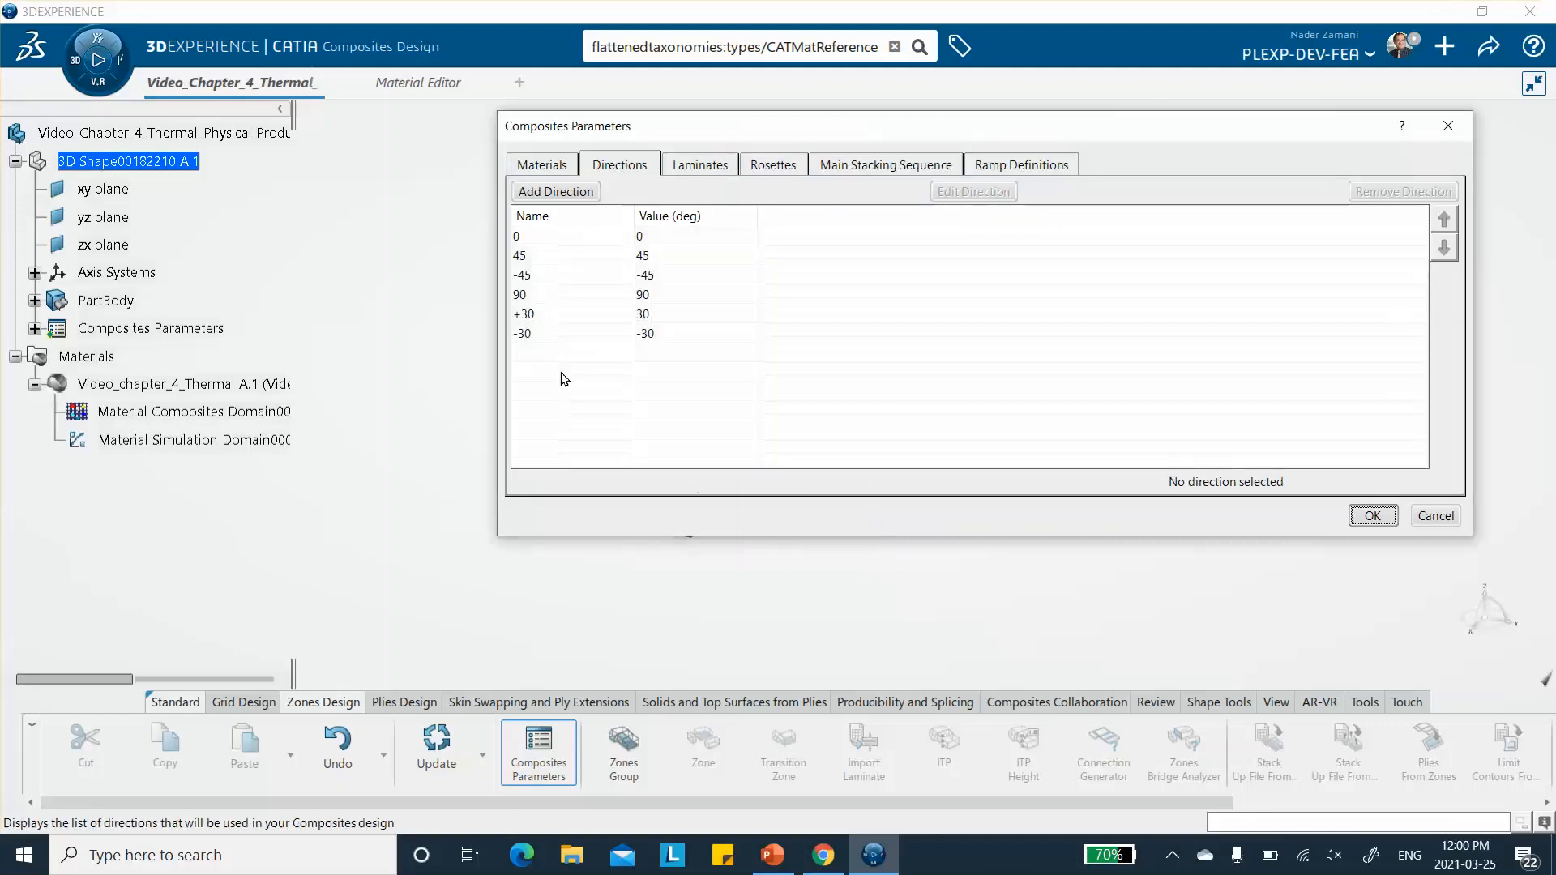
- Start a new laminate defined by stacking sequence and add a +30 ply of Video_chapter_4_Thermal material
{"action": "left_click", "coordinate": [688, 165]}
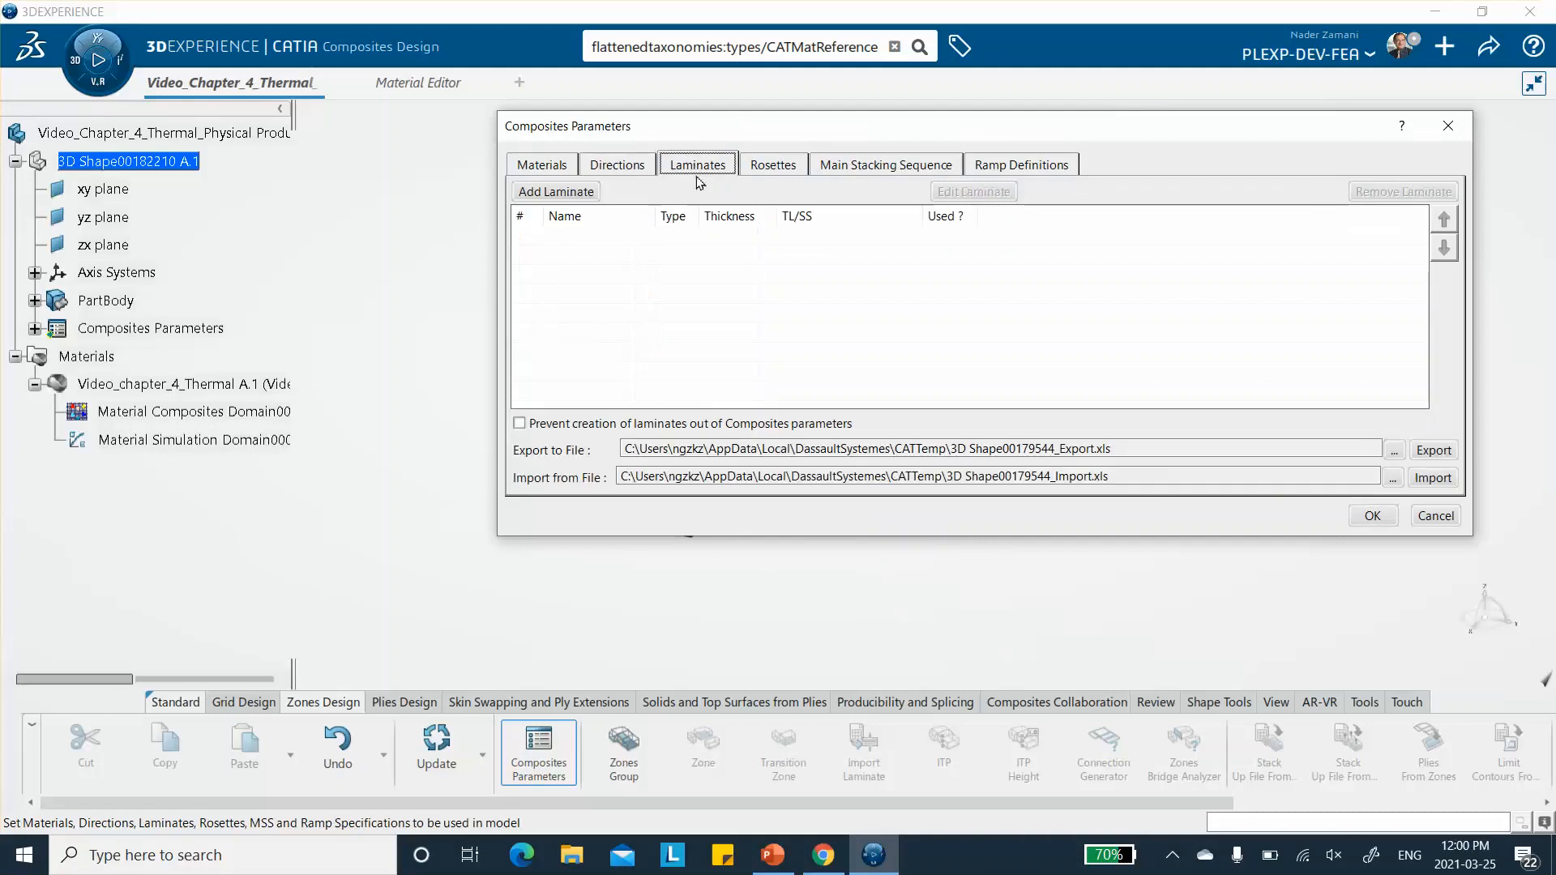
{"action": "left_click", "coordinate": [551, 191]}
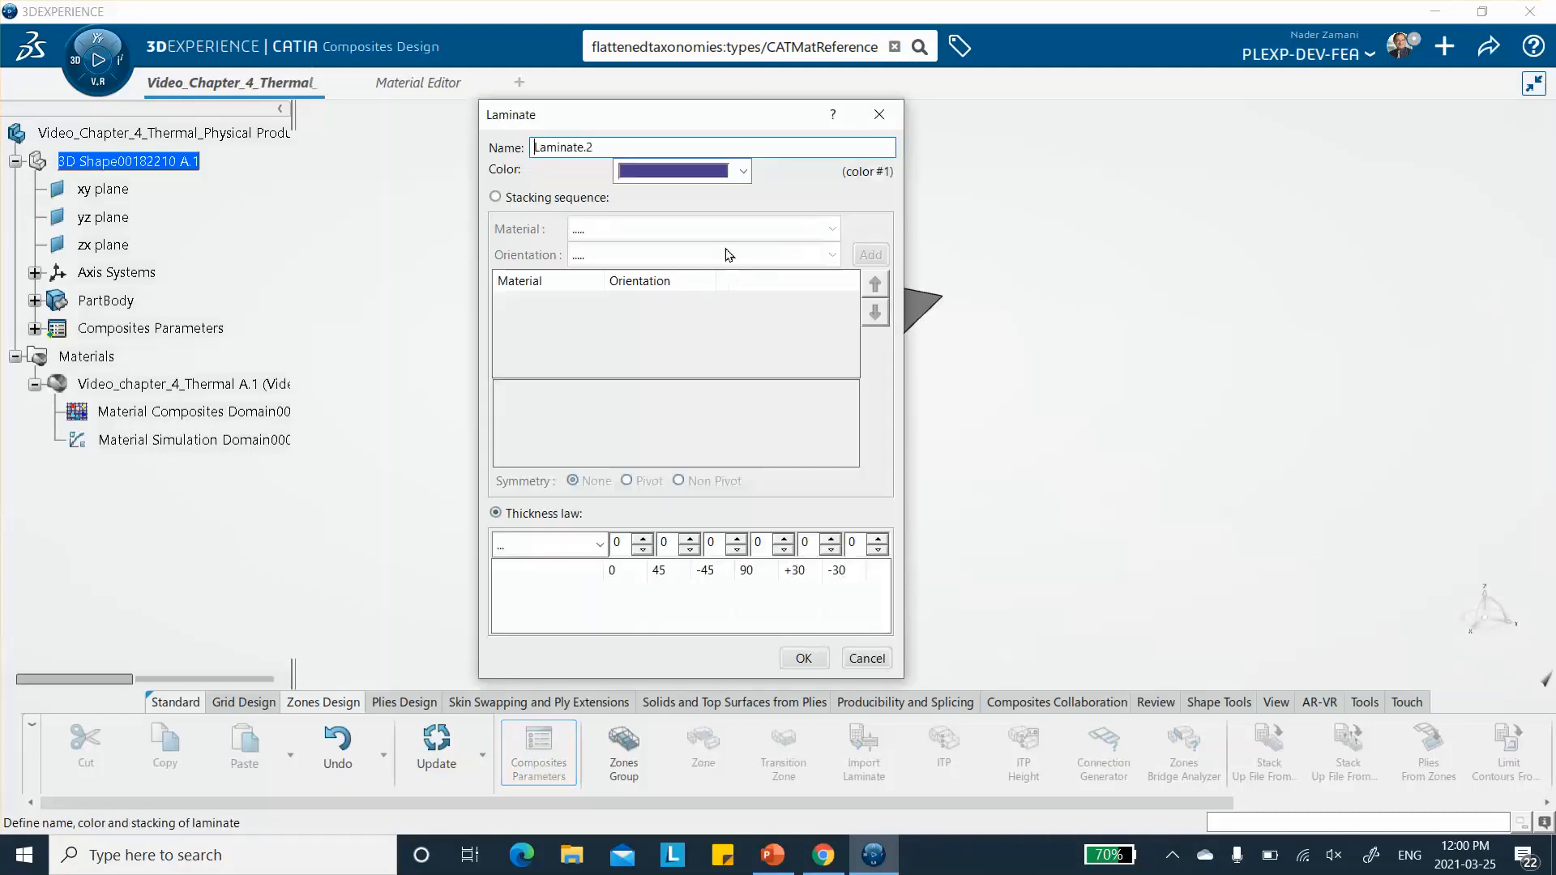
{"action": "left_click", "coordinate": [496, 197]}
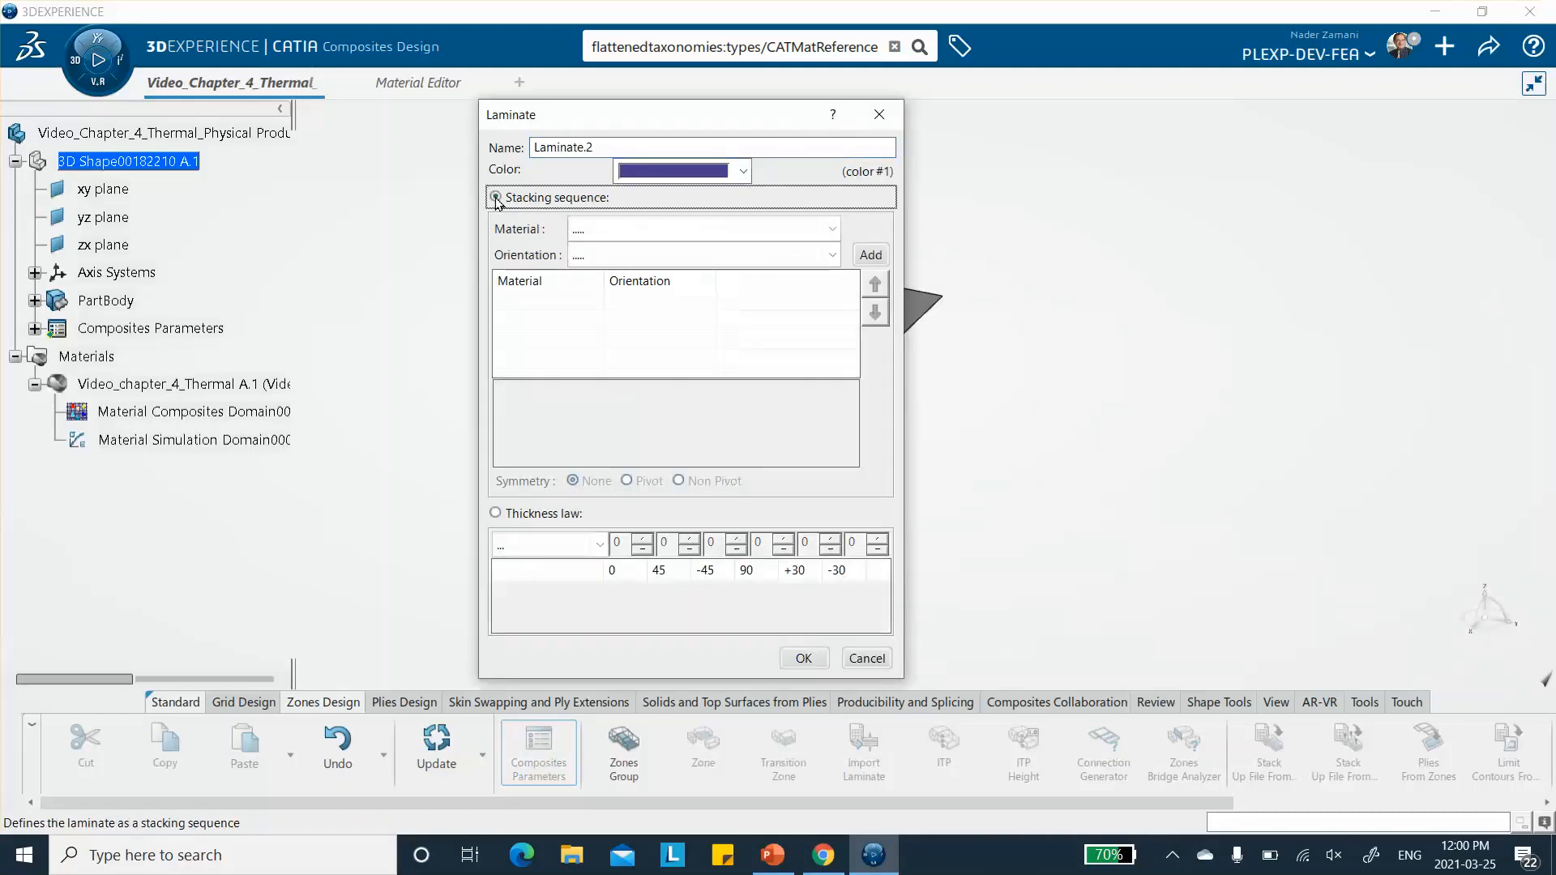
{"action": "left_click", "coordinate": [718, 230]}
{"action": "left_click", "coordinate": [708, 274]}
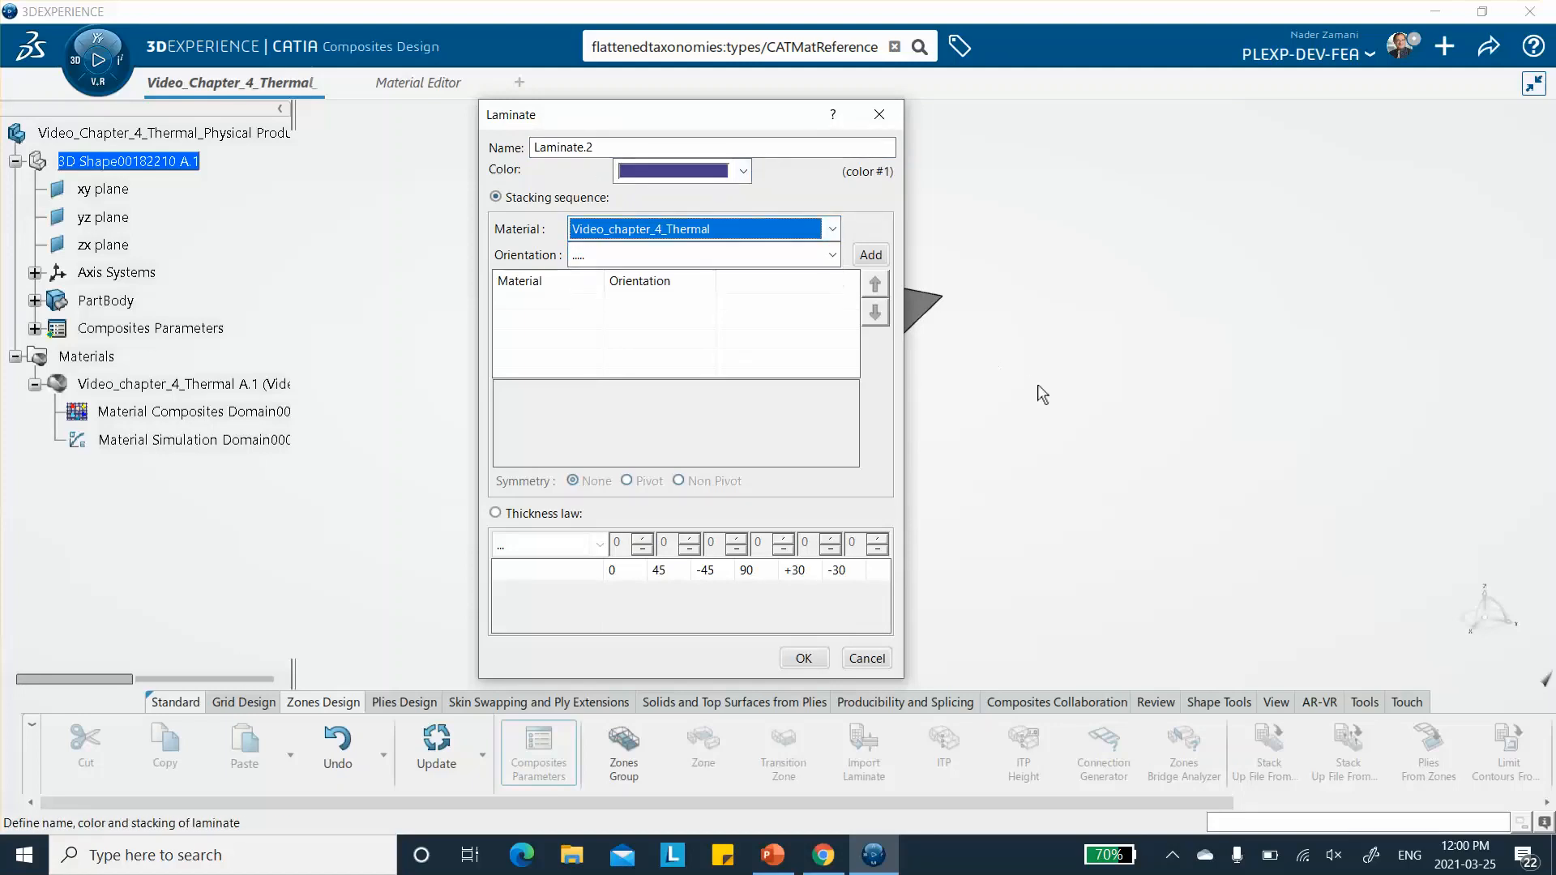
{"action": "left_click", "coordinate": [830, 256]}
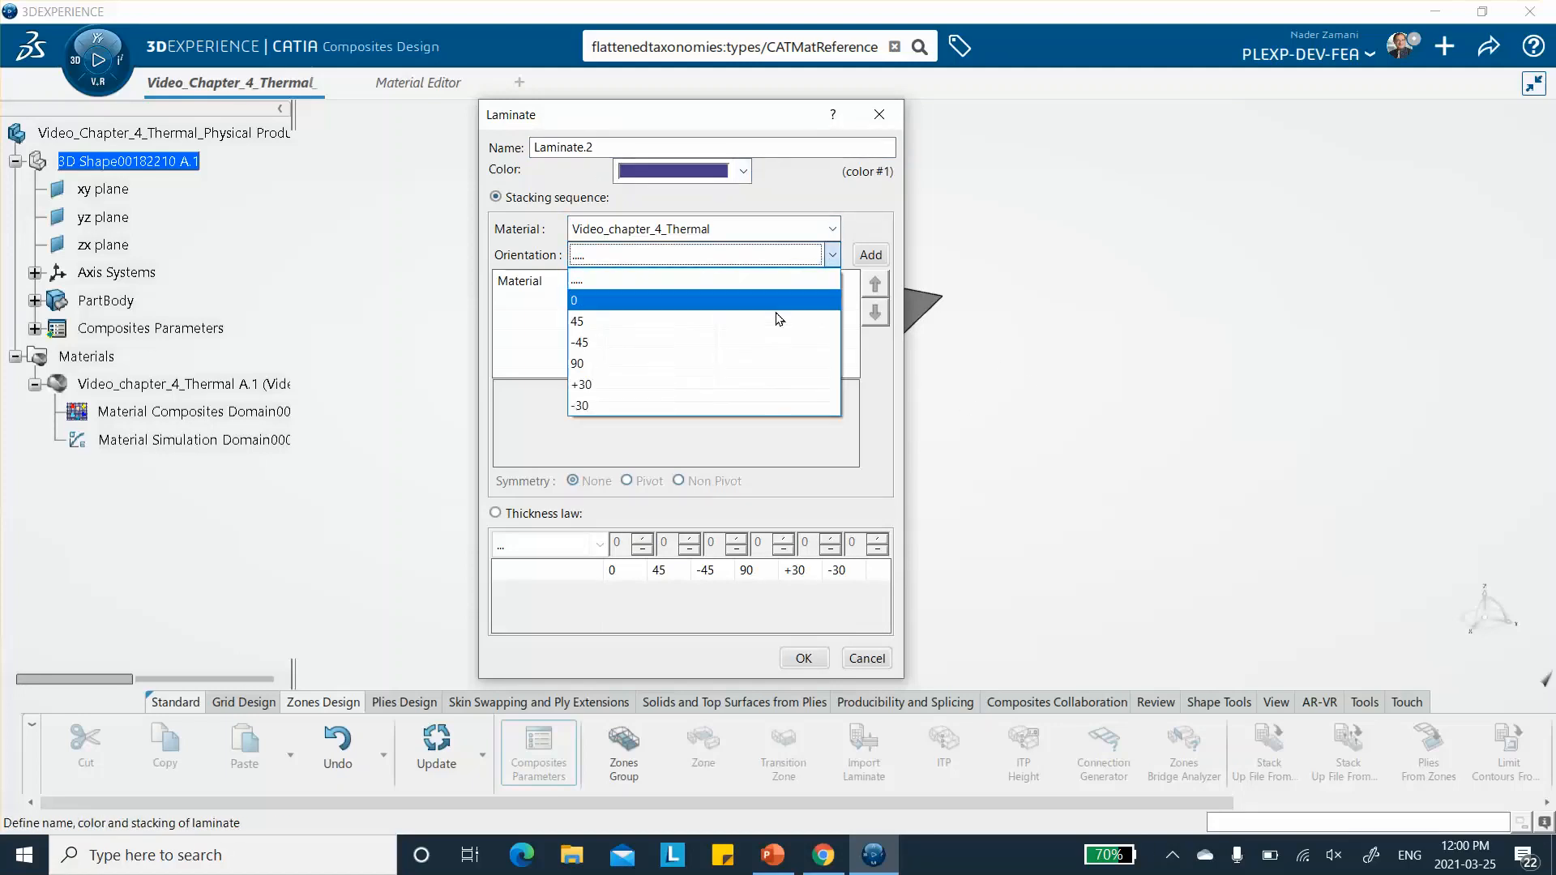
{"action": "left_click", "coordinate": [757, 380]}
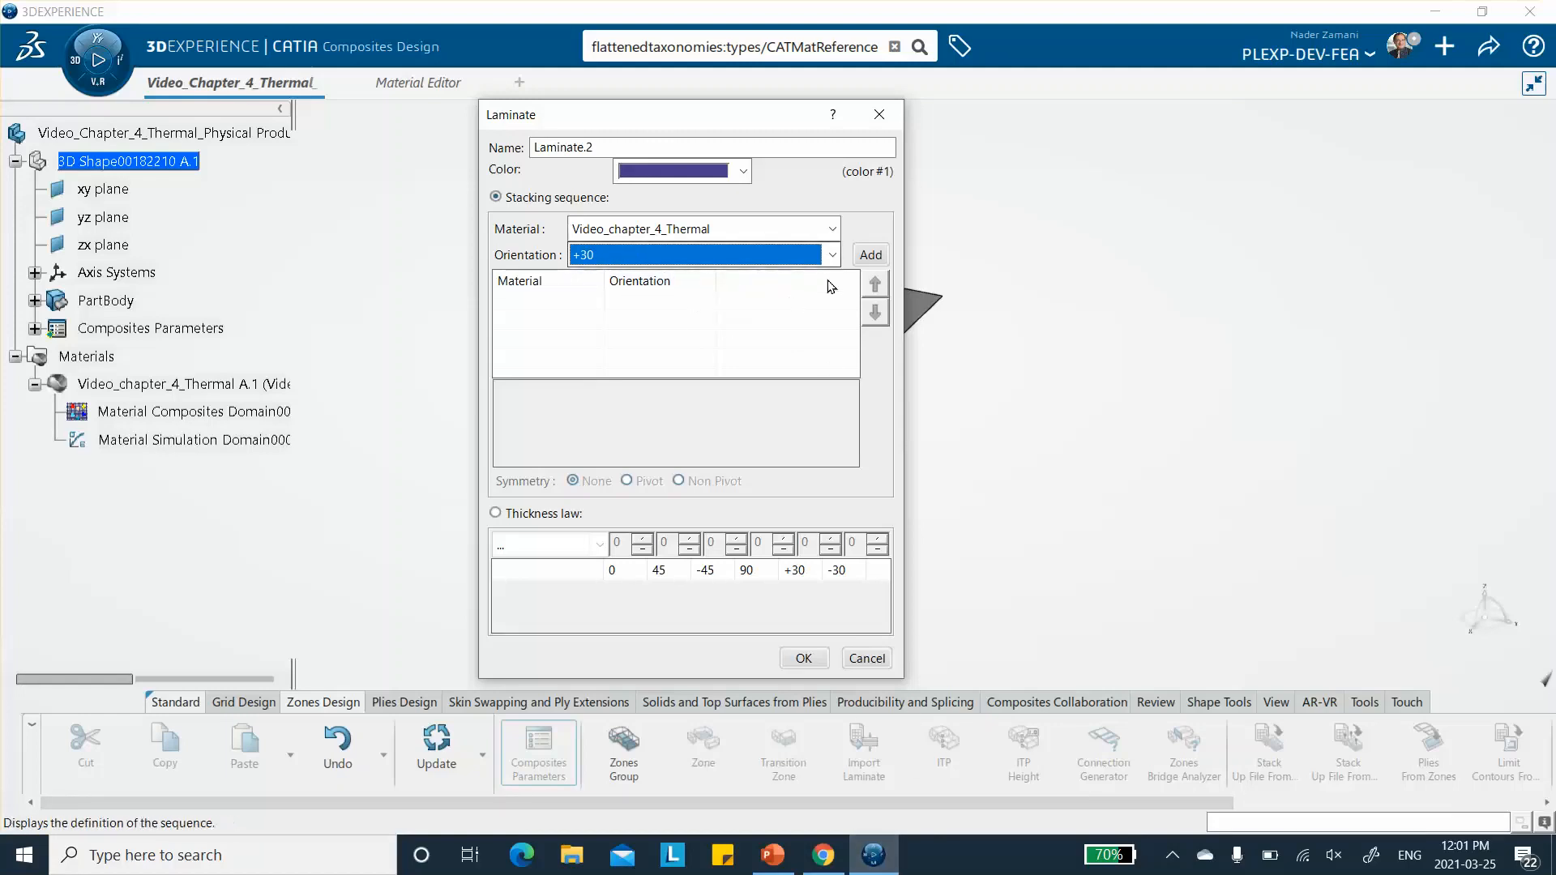
{"action": "left_click", "coordinate": [871, 256]}
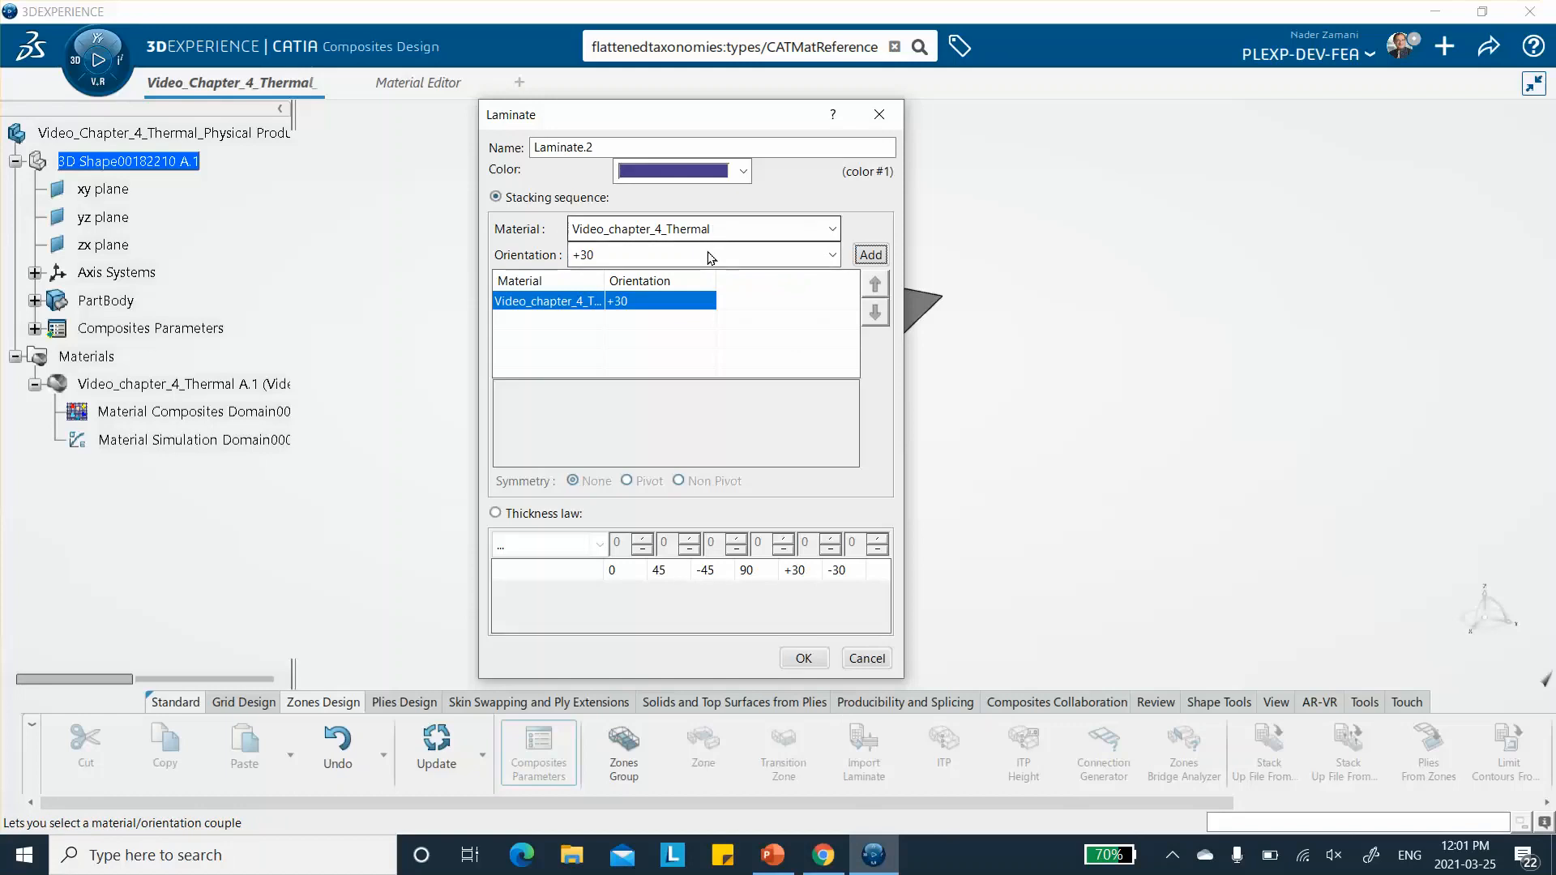
- Add a -30 ply and a 0 ply of the same material to the laminate's stacking sequence
{"action": "left_click", "coordinate": [794, 257]}
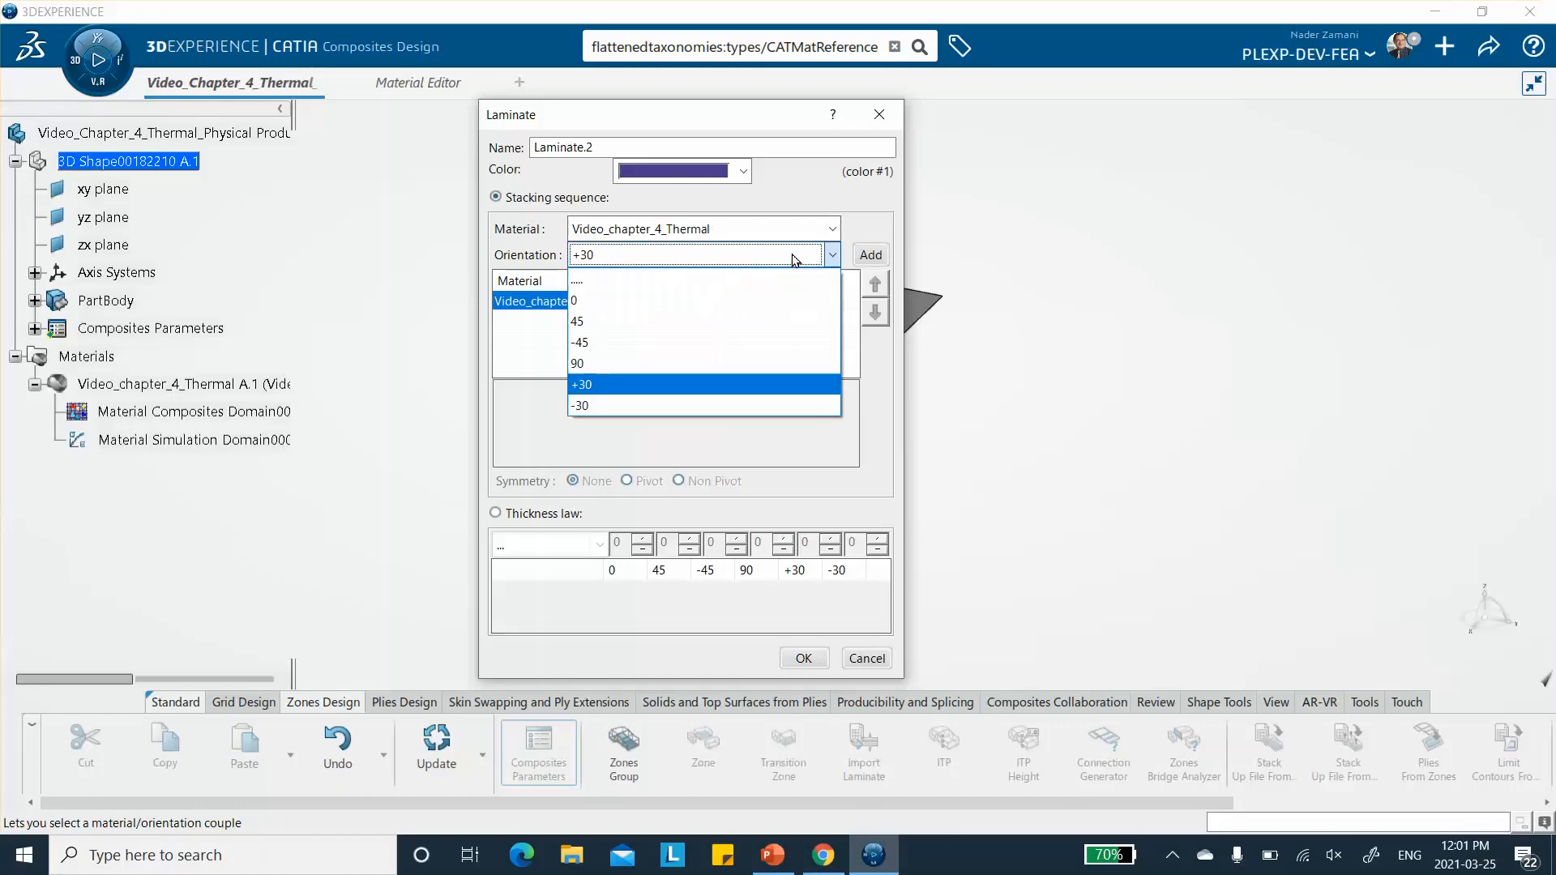
{"action": "left_click", "coordinate": [732, 406]}
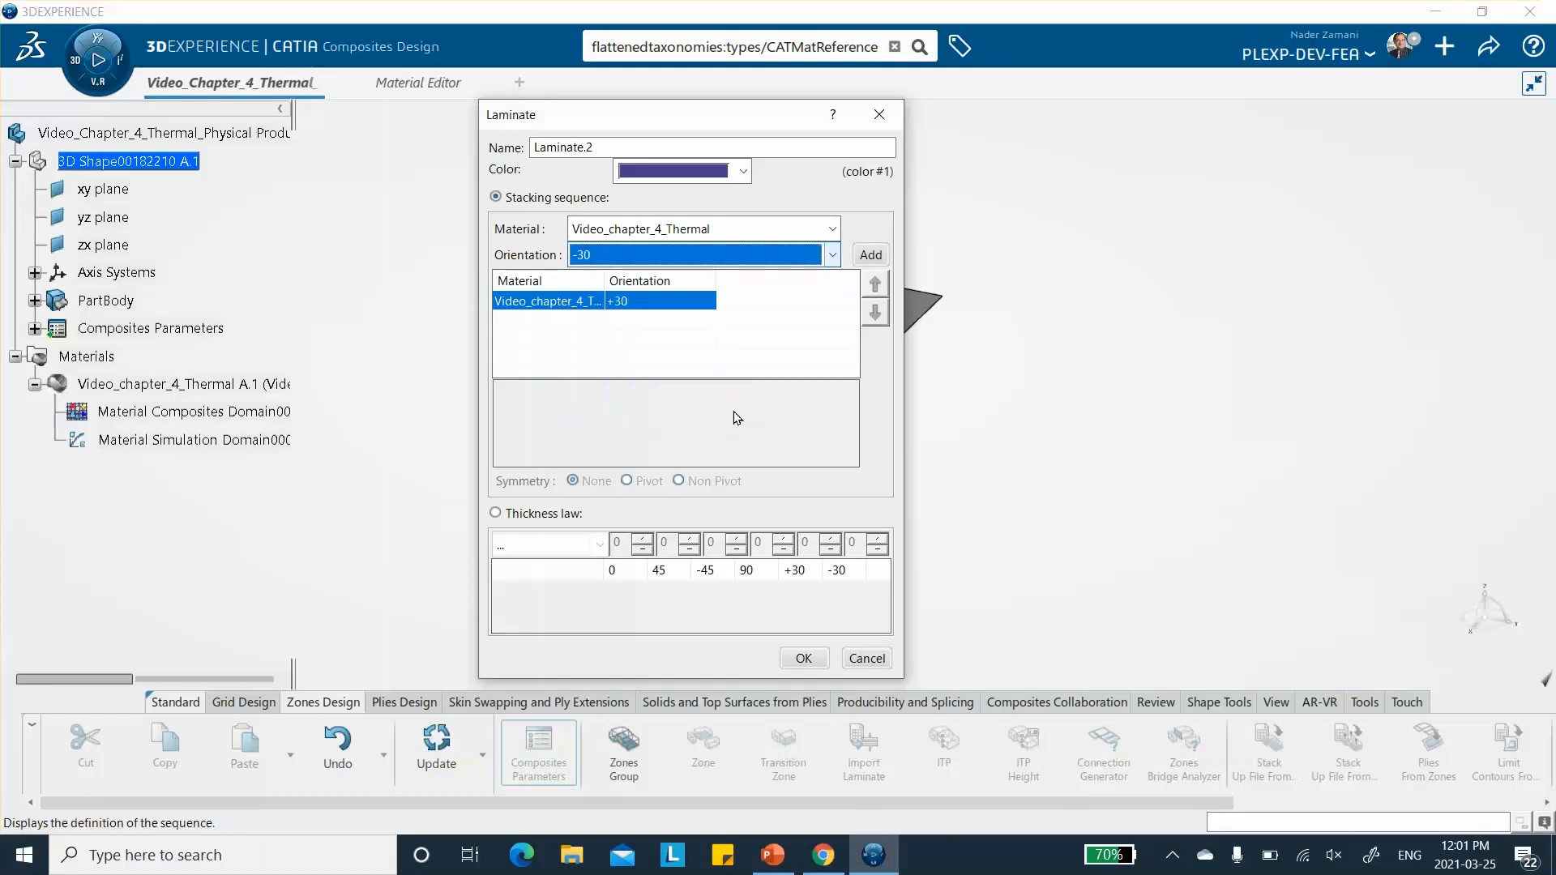
{"action": "left_click", "coordinate": [871, 255]}
{"action": "left_click", "coordinate": [710, 256]}
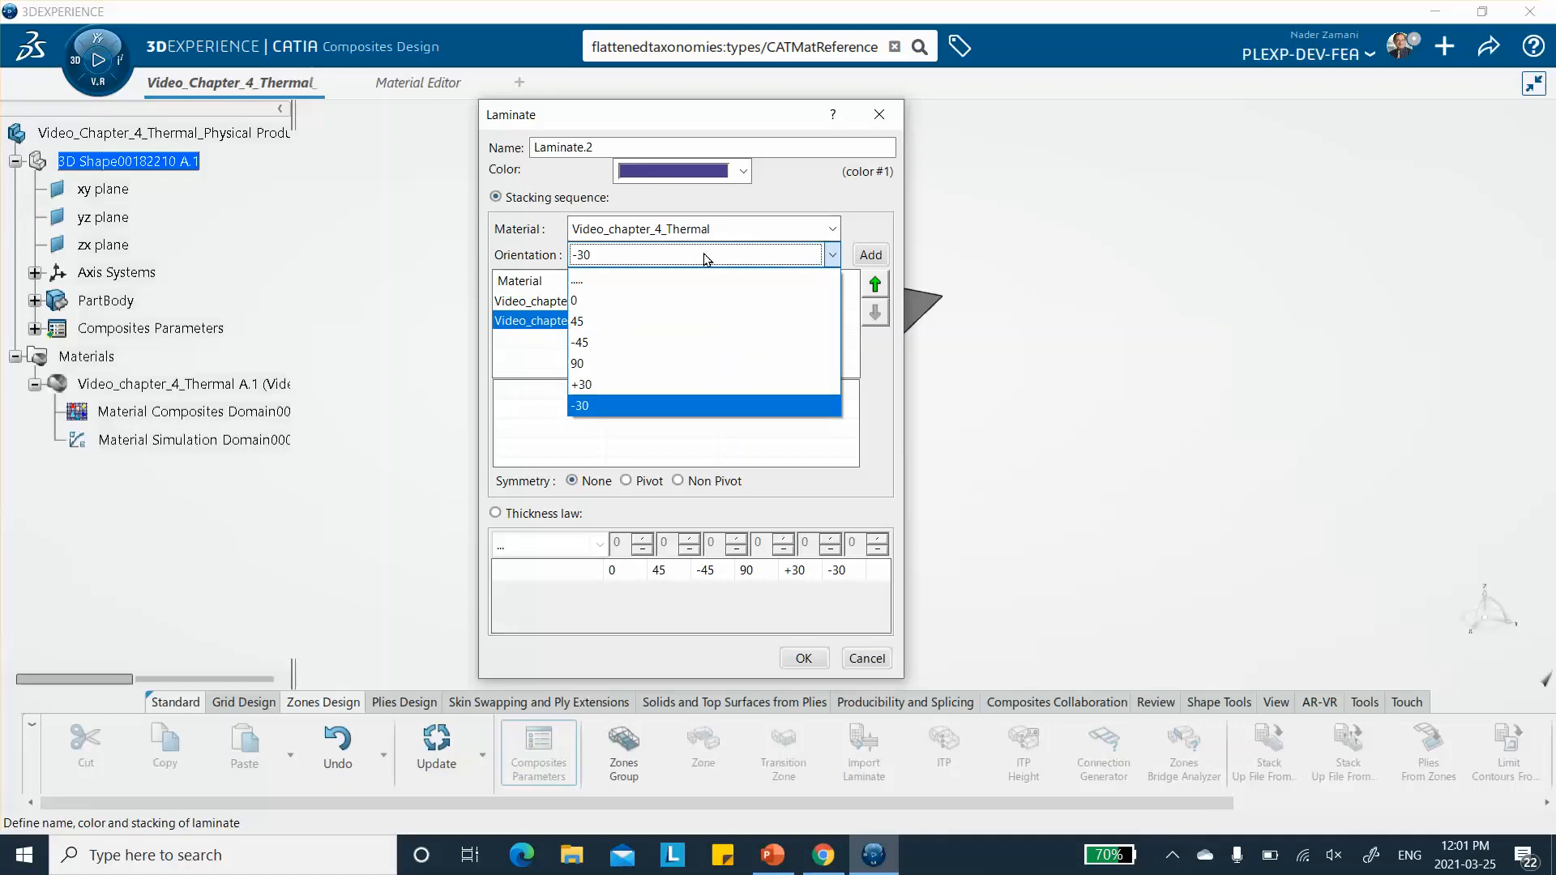
{"action": "left_click", "coordinate": [663, 301]}
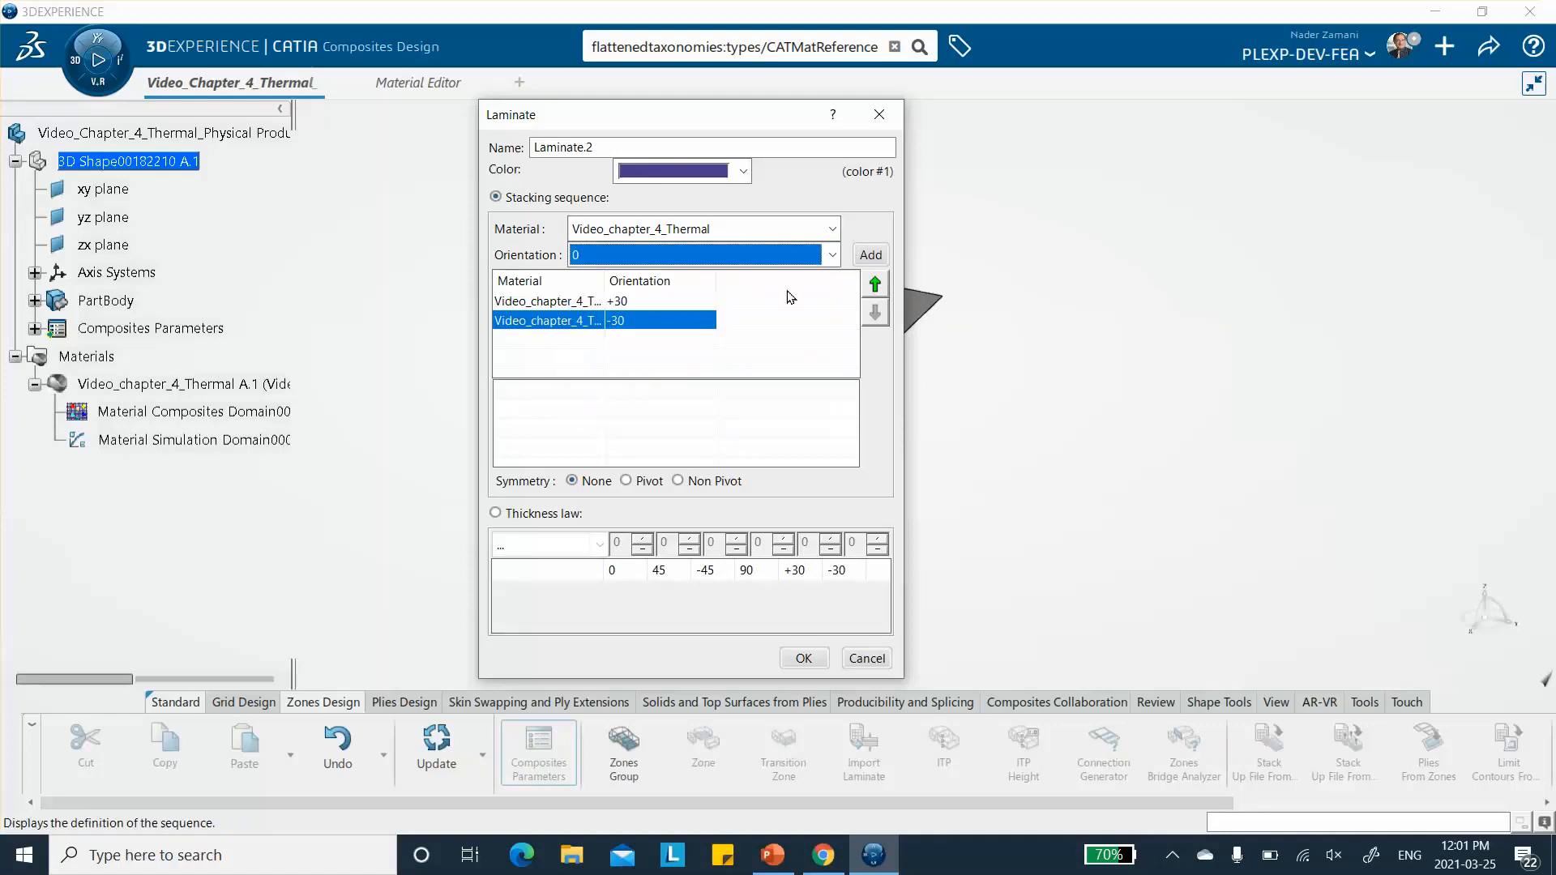
{"action": "left_click", "coordinate": [870, 256]}
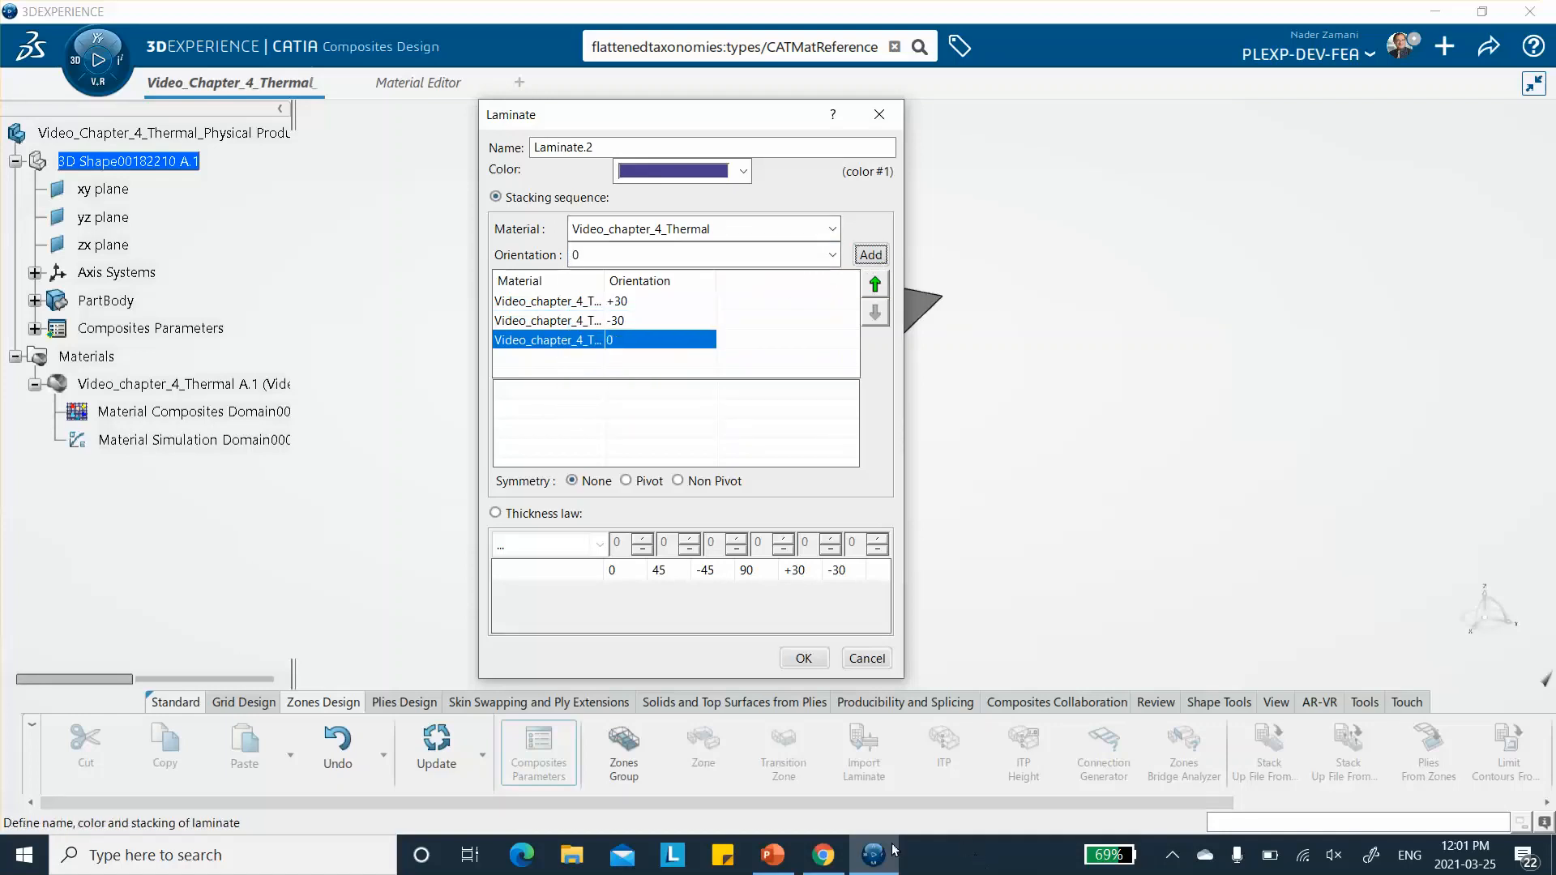
- Check the ply diagram in PowerPoint, complete the laminate with Non Pivot symmetry, and save the model
{"action": "left_click", "coordinate": [772, 855]}
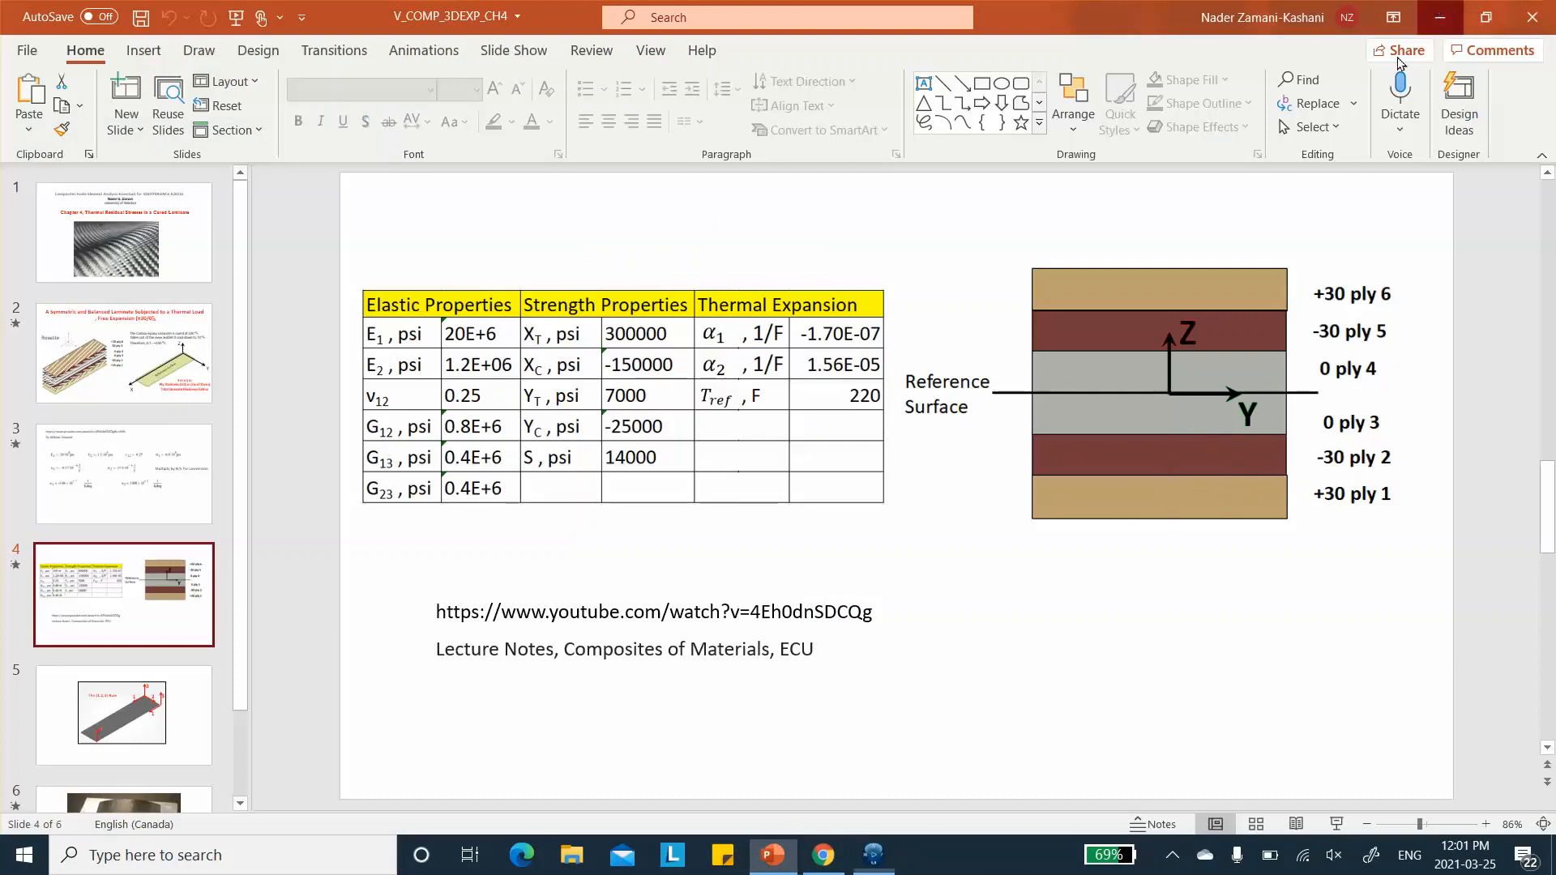
{"action": "left_click", "coordinate": [1440, 17]}
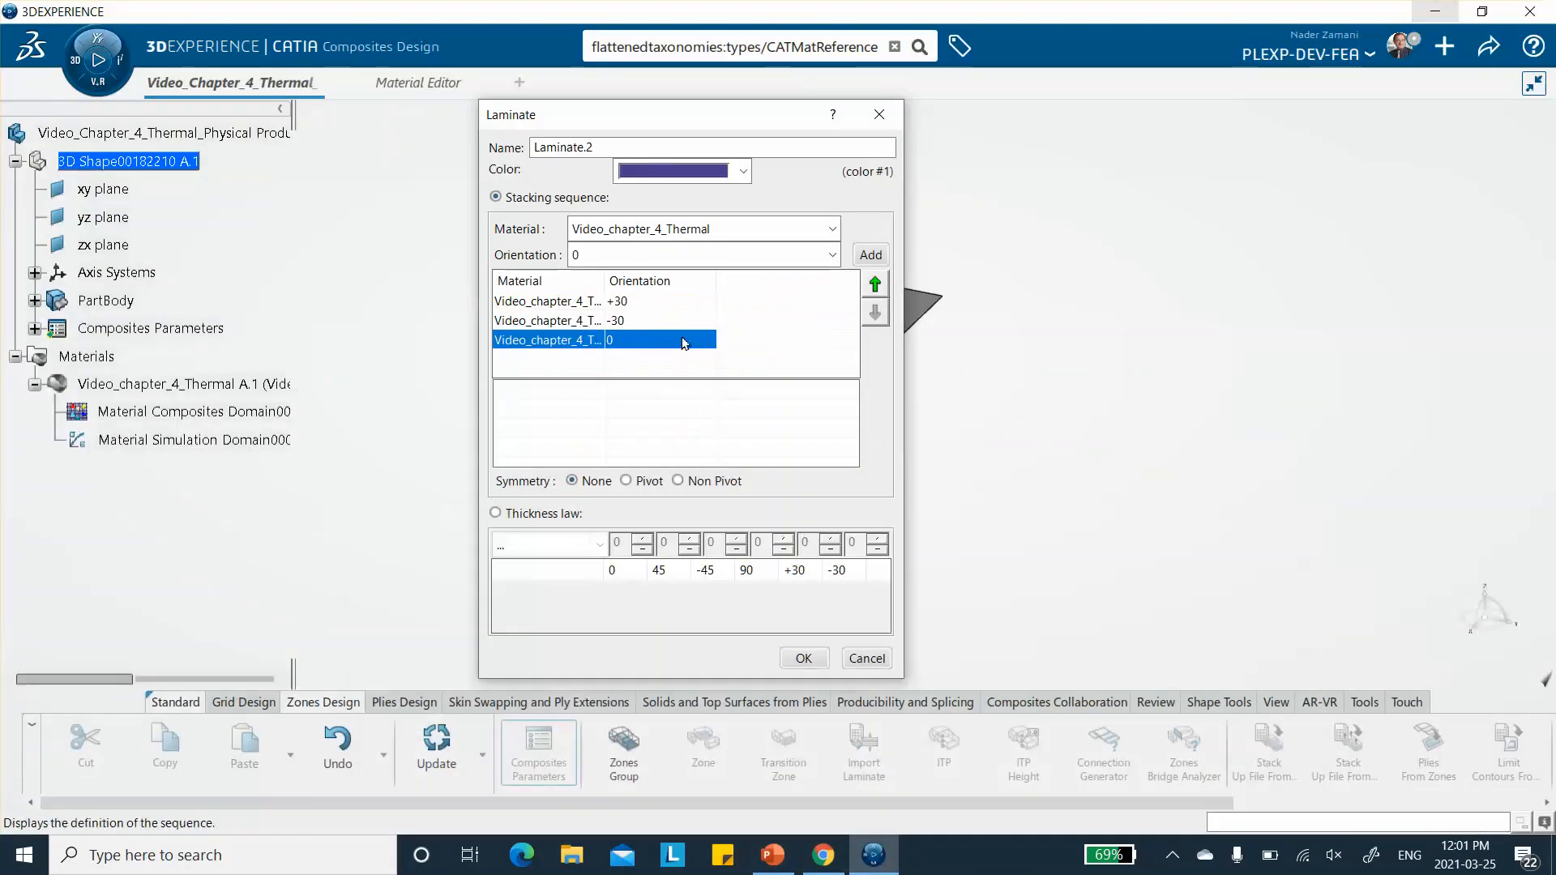
{"action": "left_click", "coordinate": [678, 481]}
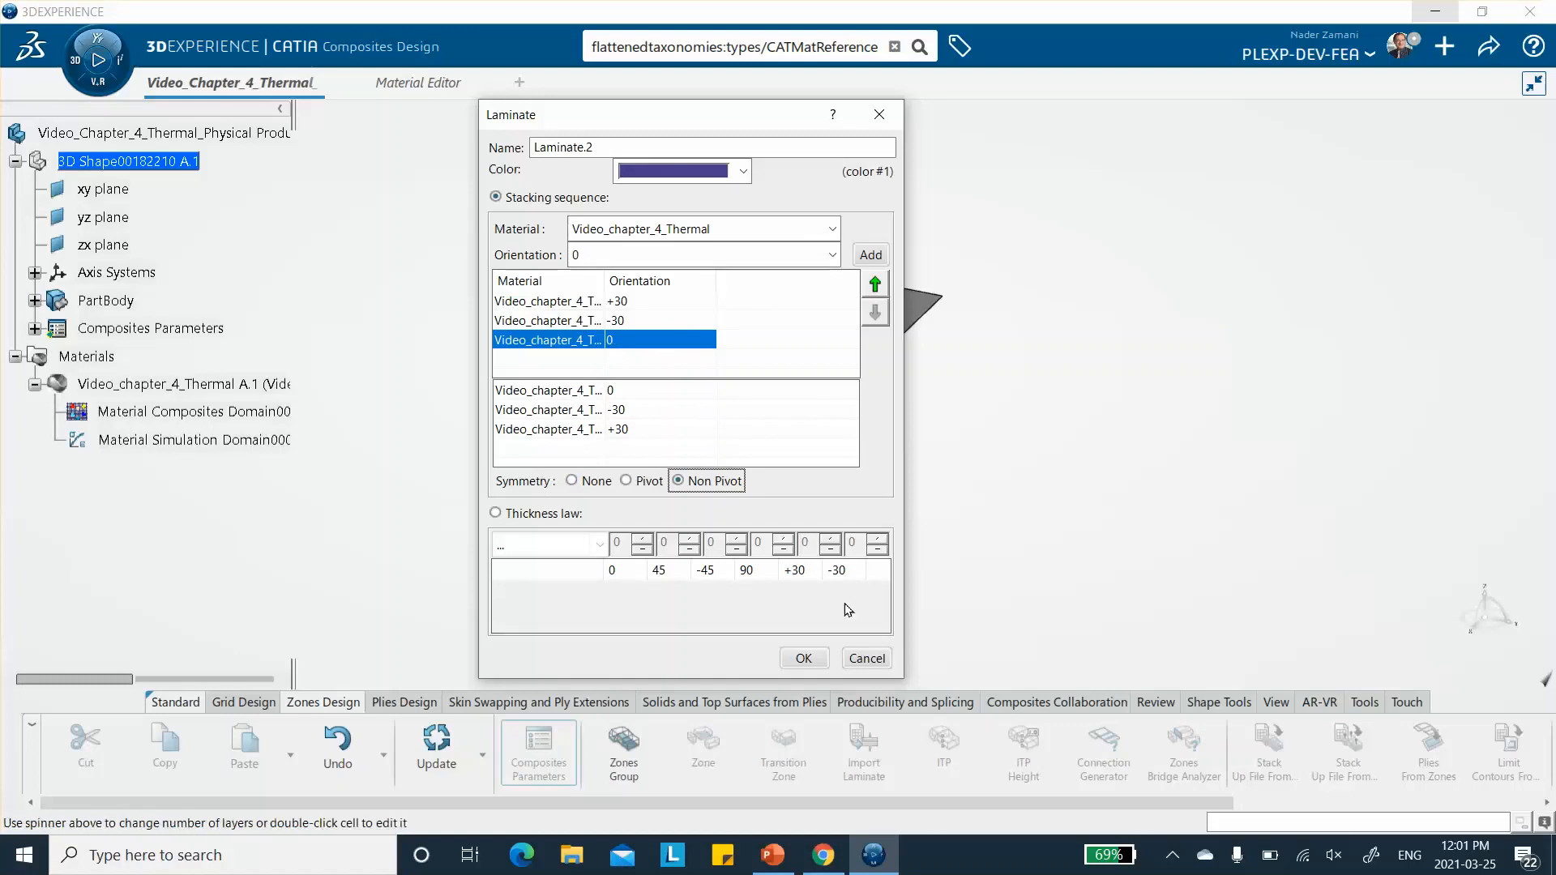
{"action": "left_click", "coordinate": [804, 660]}
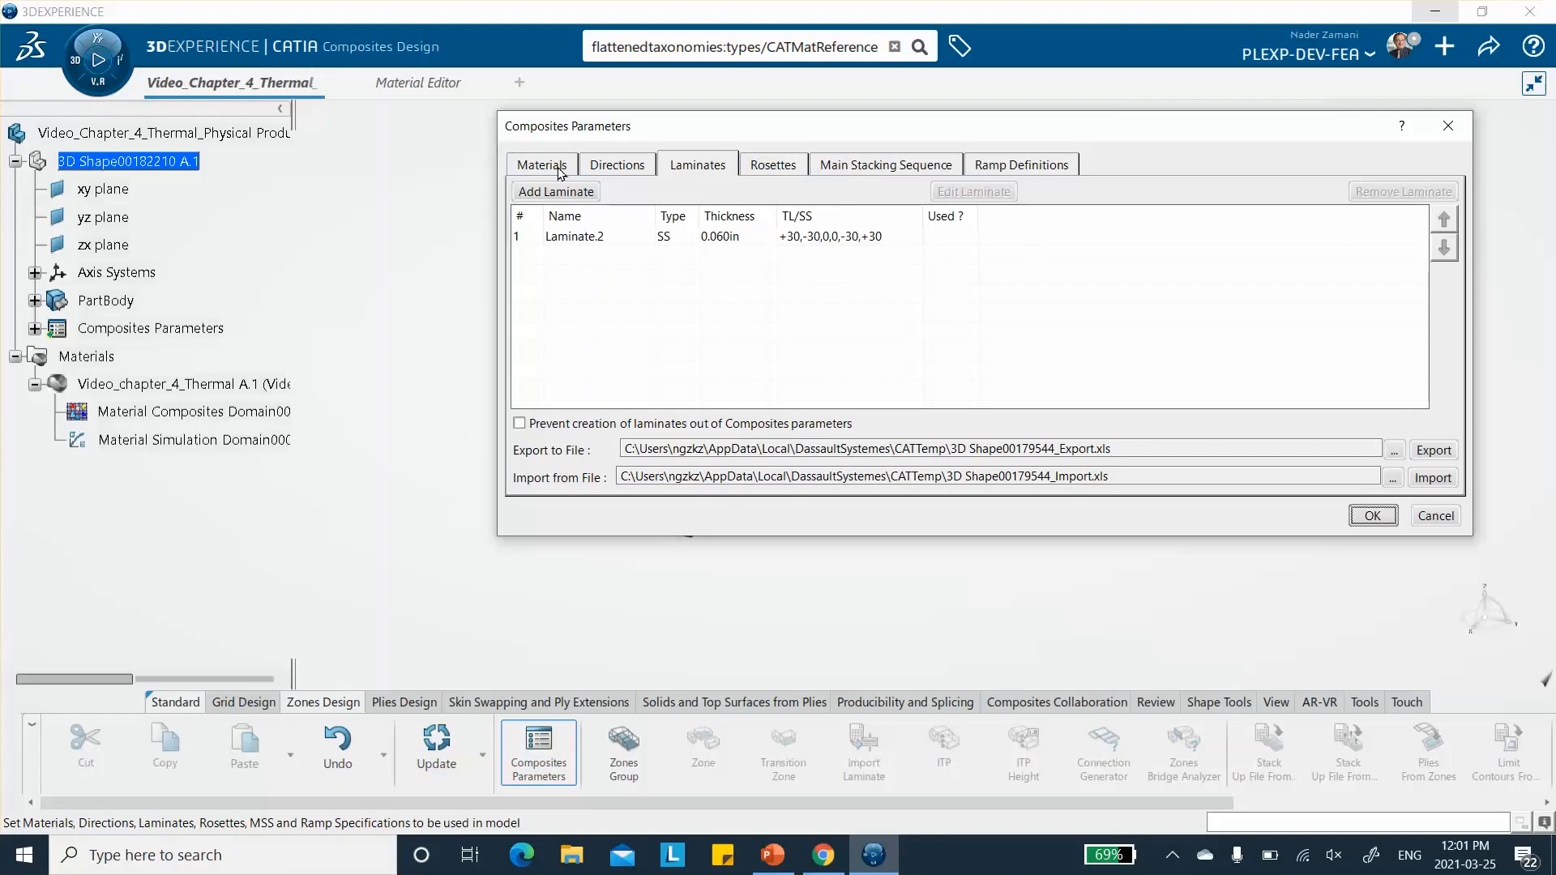
{"action": "left_click", "coordinate": [1378, 517]}
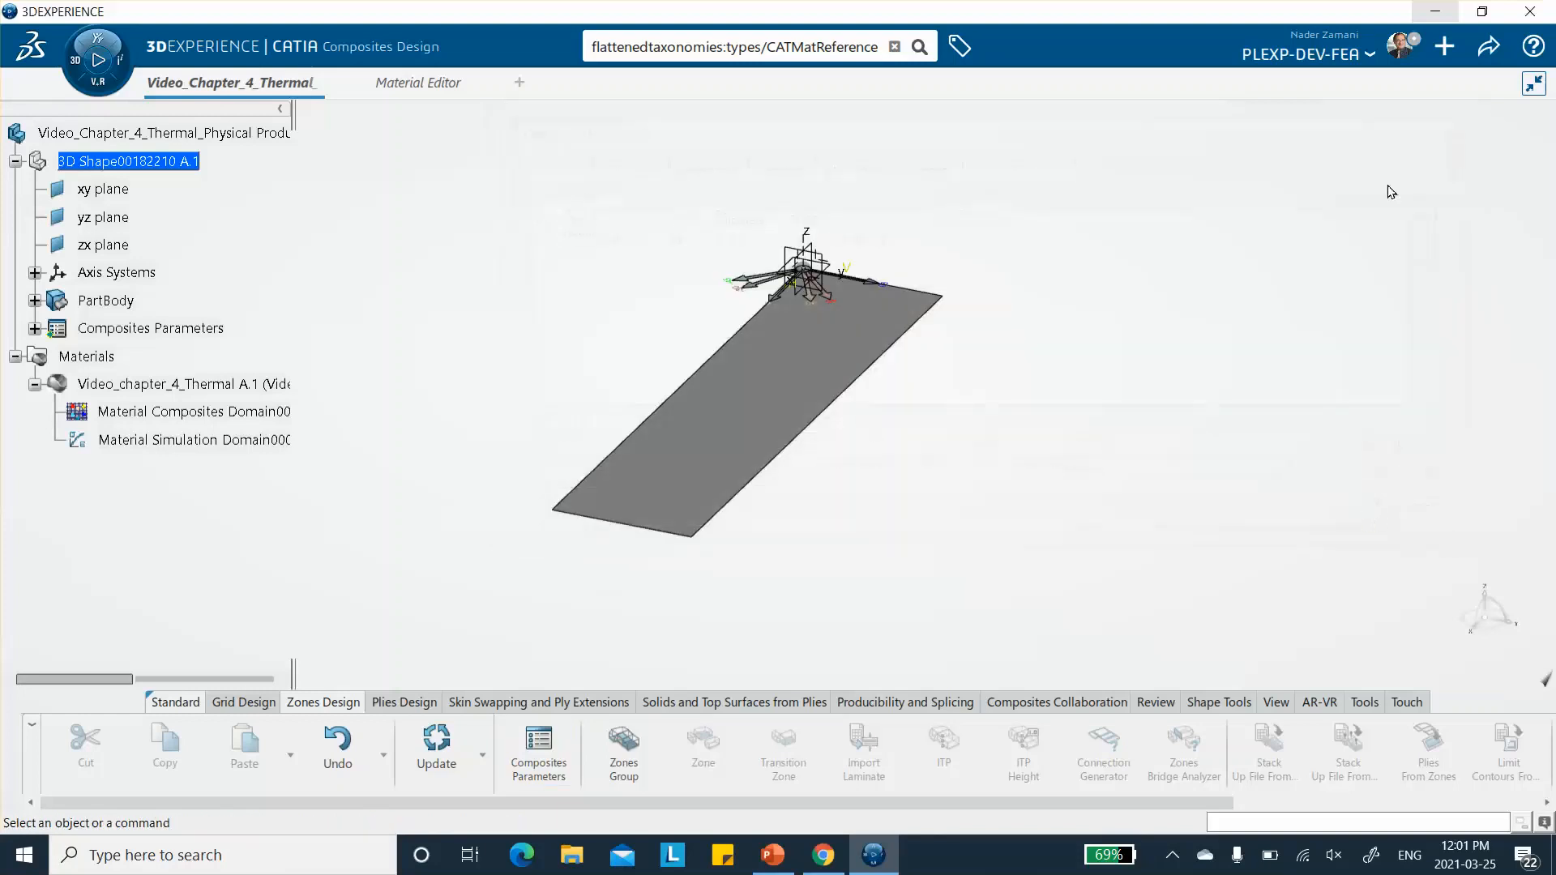
{"action": "left_click", "coordinate": [1488, 49]}
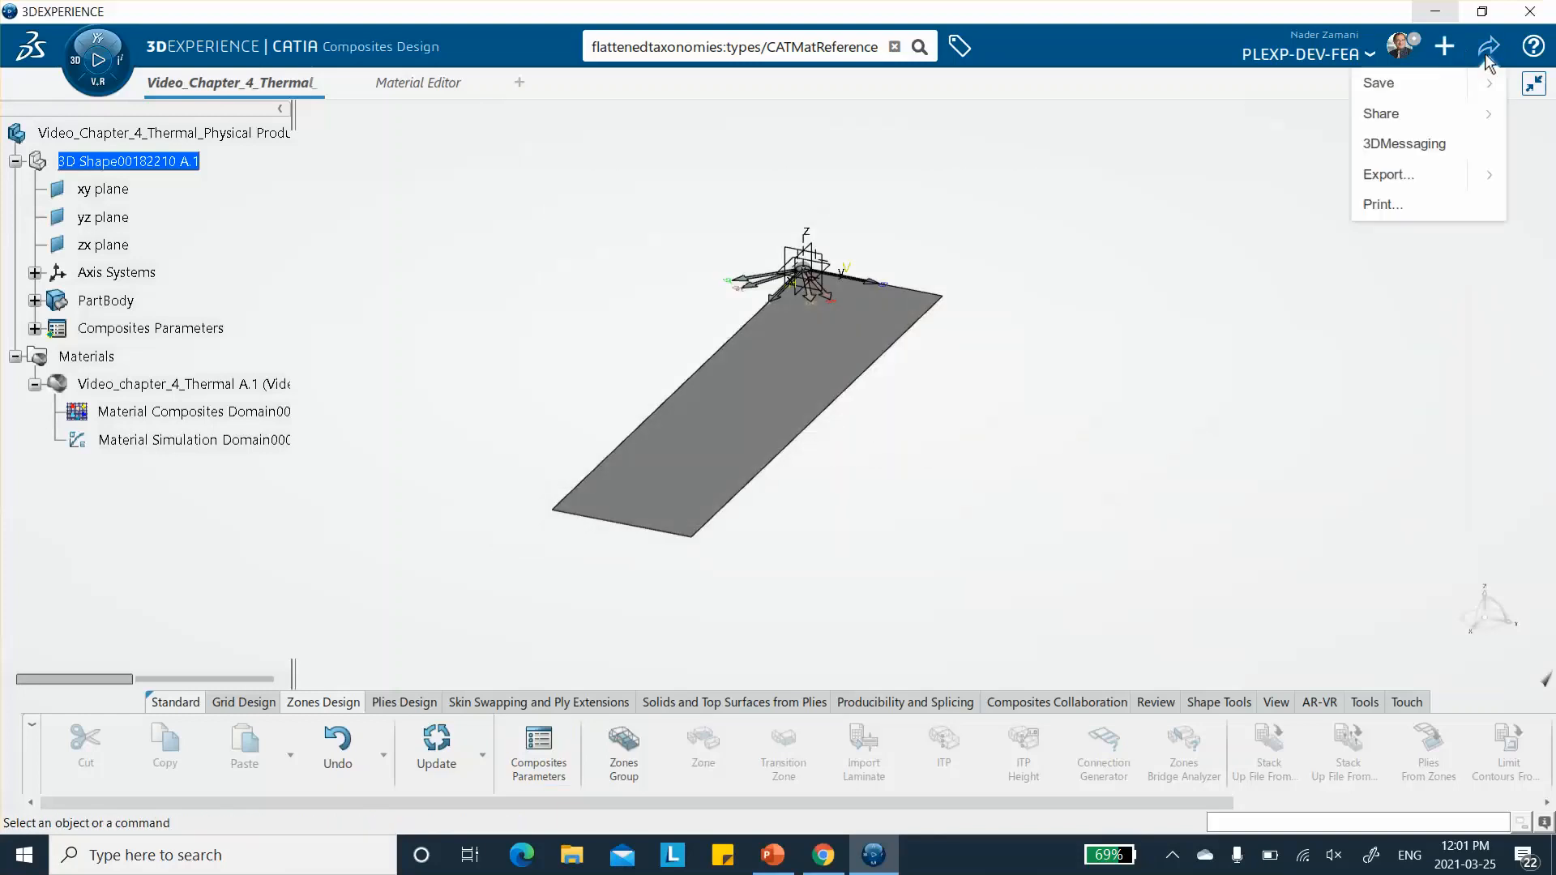
{"action": "left_click", "coordinate": [1426, 87]}
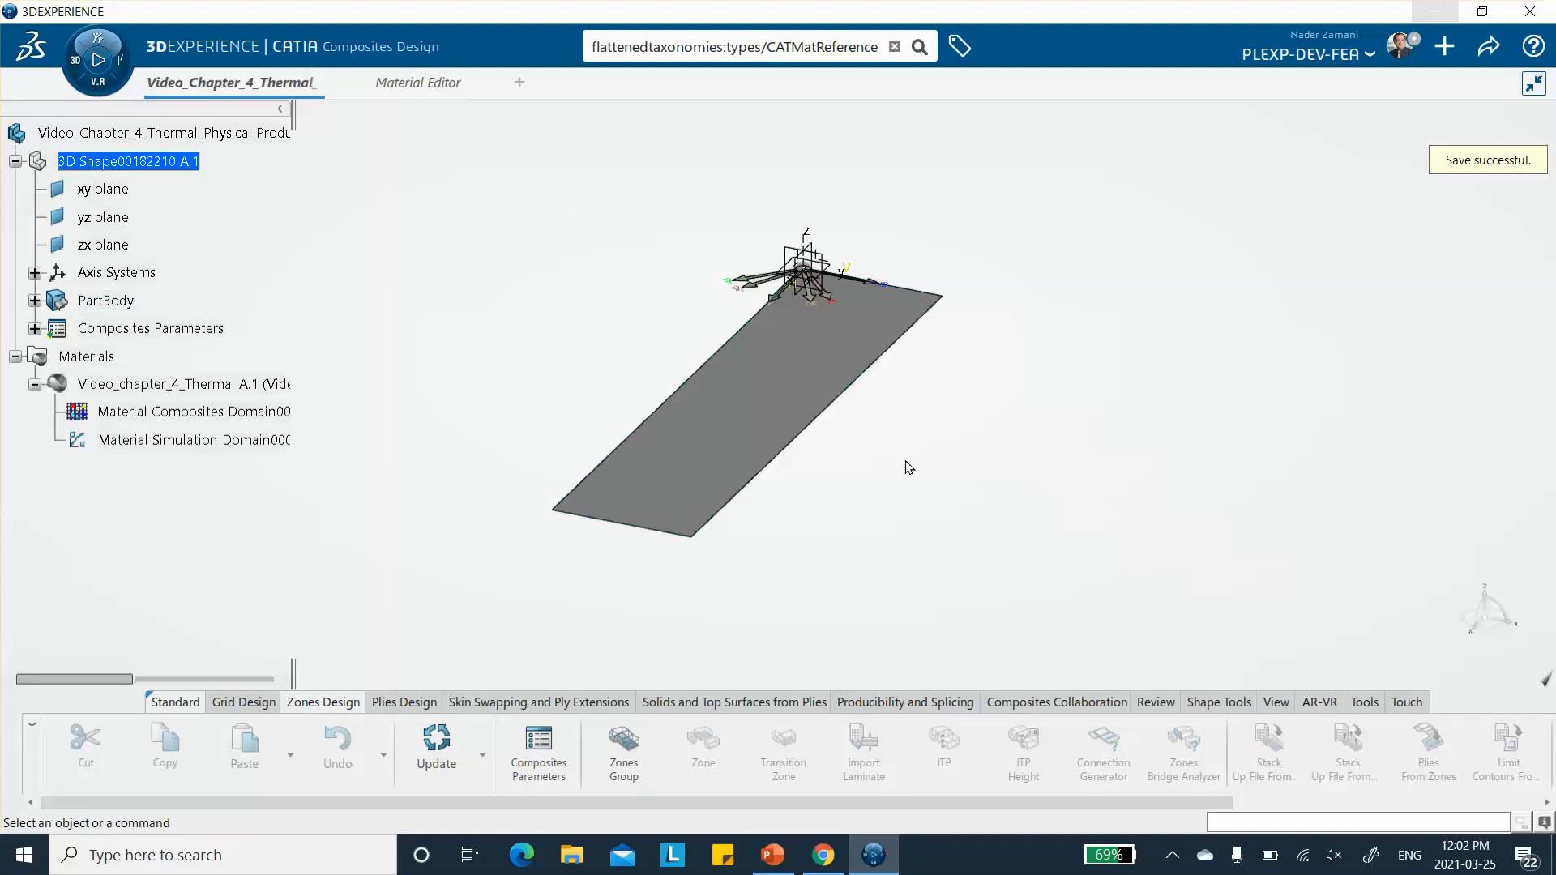
- Create a zones group on the plate's fill surface using Rosette.1
{"action": "left_click", "coordinate": [621, 749]}
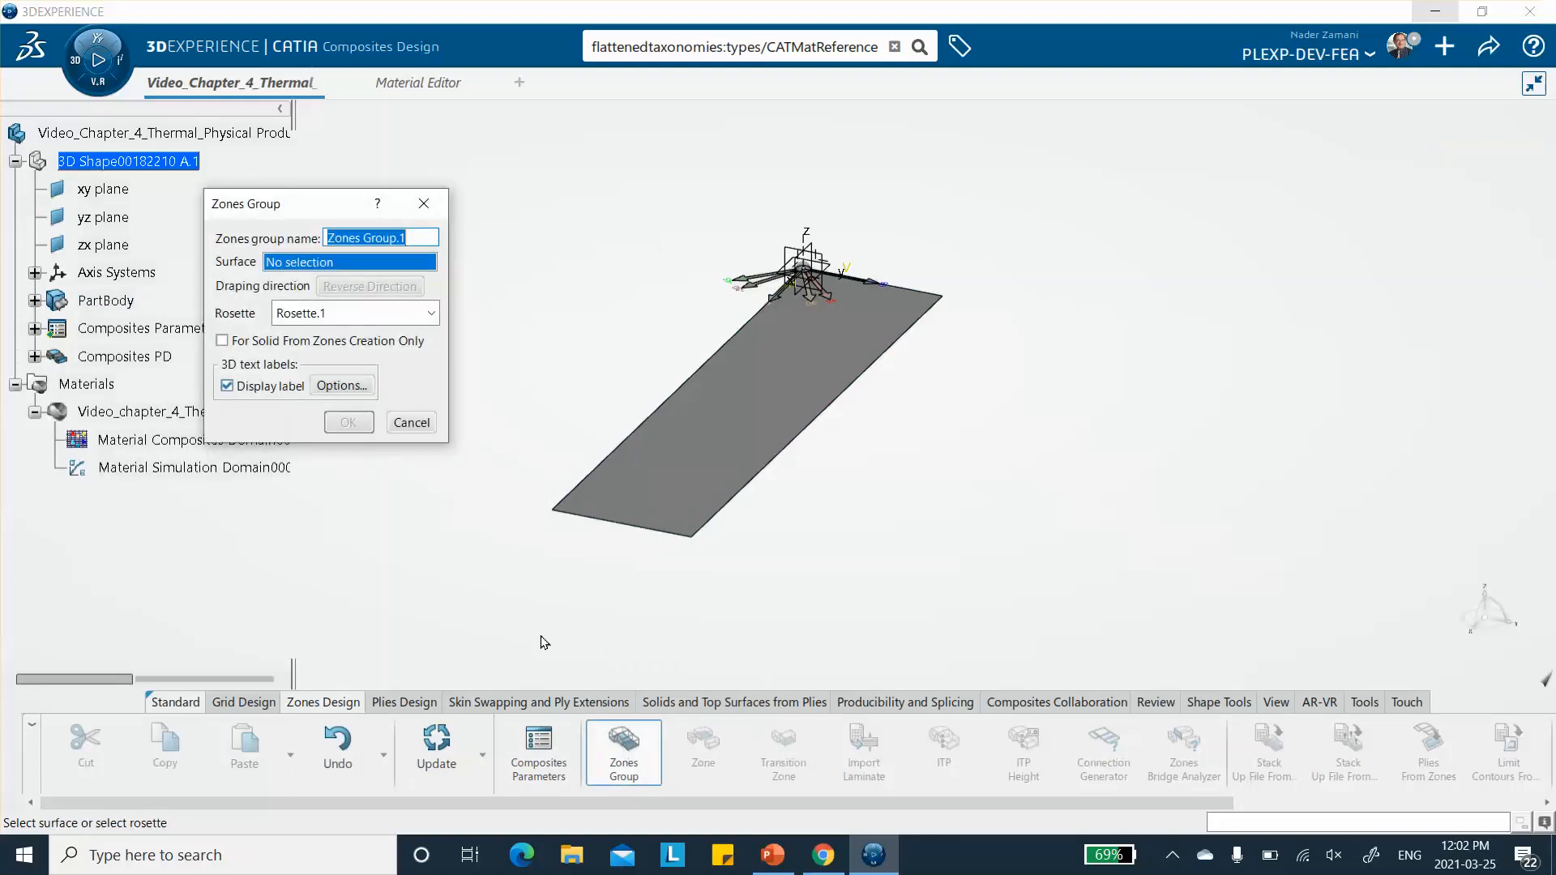
{"action": "left_click", "coordinate": [745, 410]}
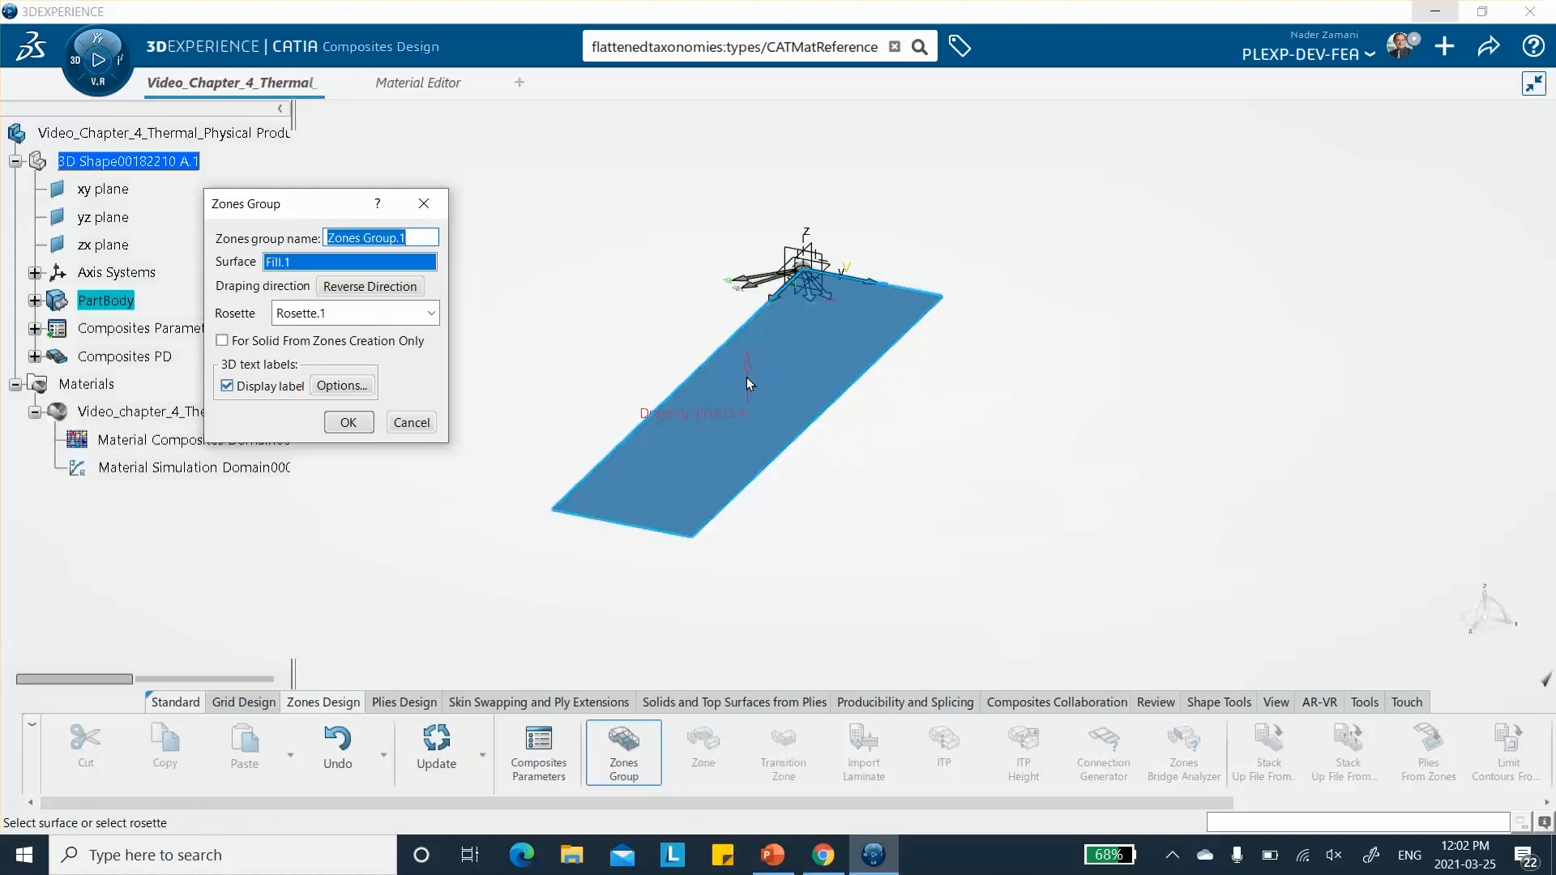
{"action": "left_click", "coordinate": [348, 419]}
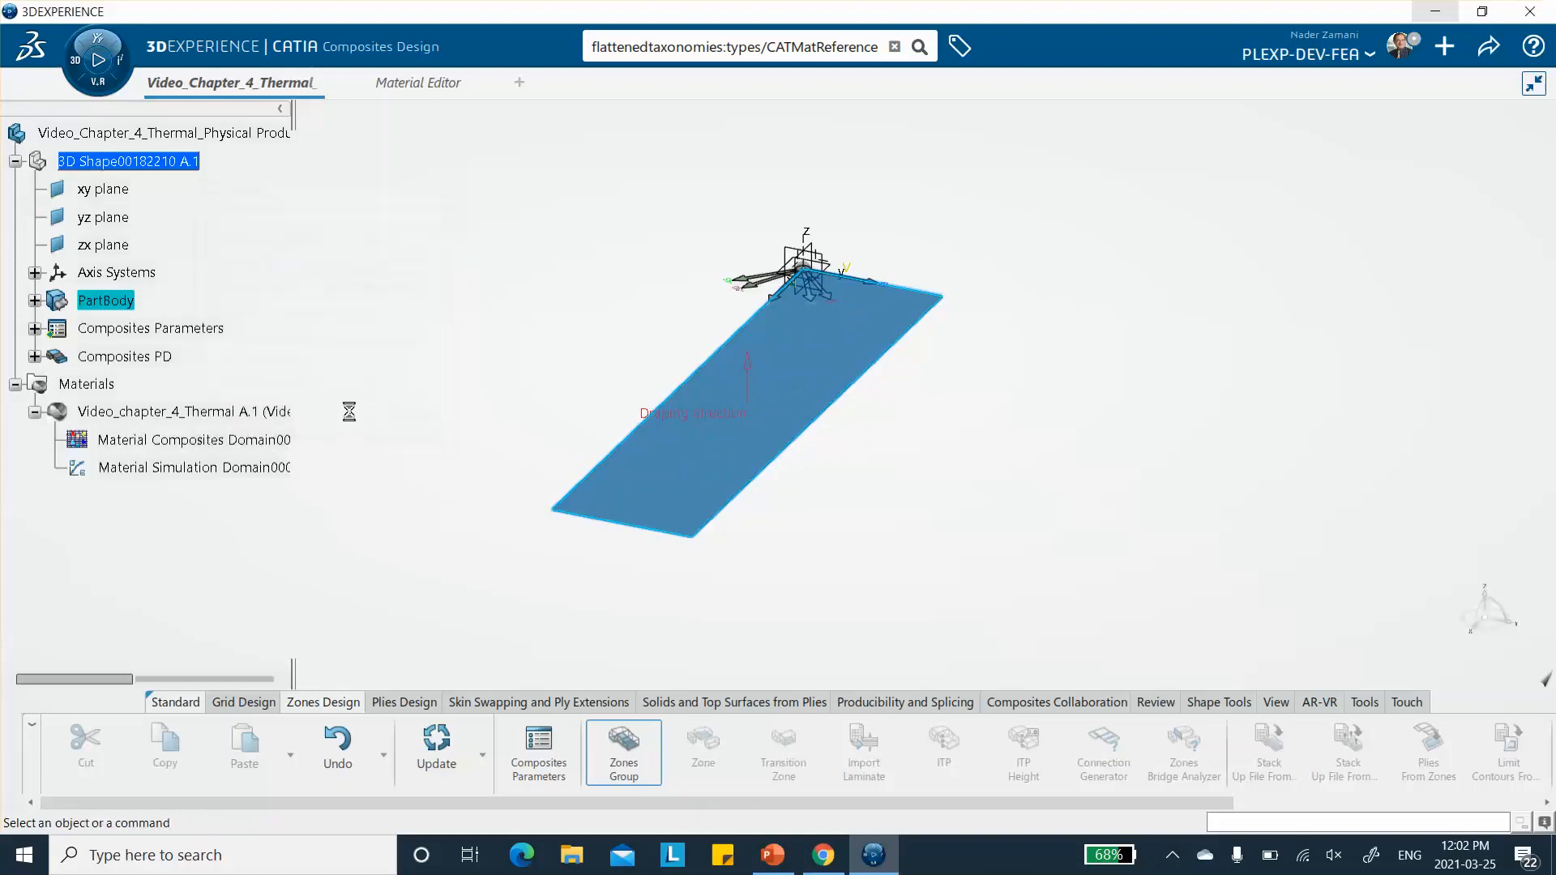
- Start a new zone in Zones Group.1 and use the plate outline Sketch.1 as its contour
{"action": "left_click", "coordinate": [701, 741]}
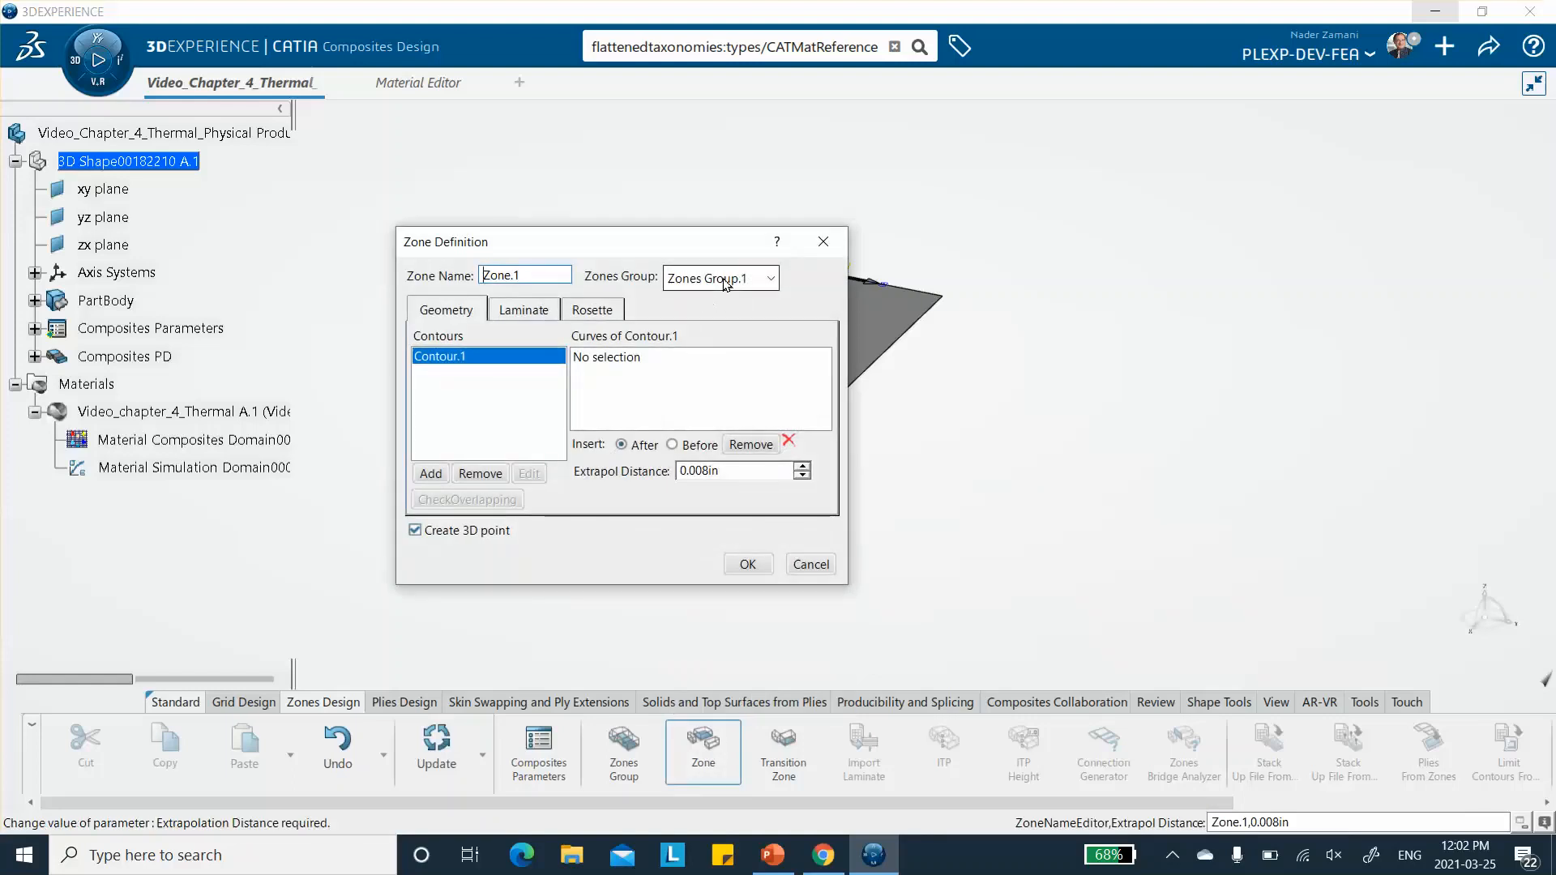
{"action": "left_click", "coordinate": [616, 365]}
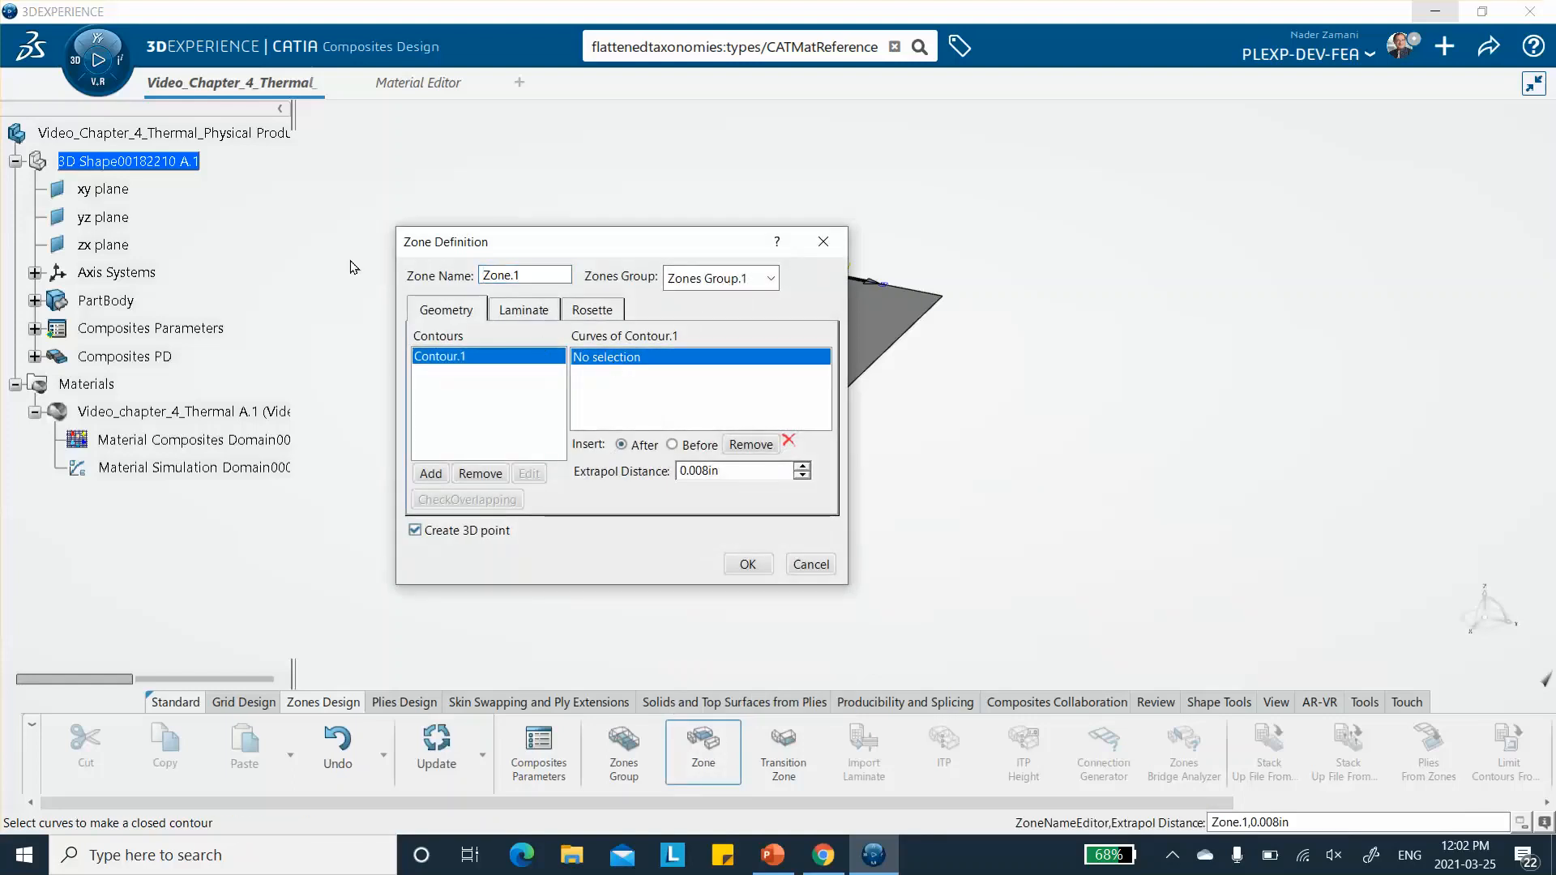
{"action": "left_click", "coordinate": [35, 300]}
{"action": "left_click", "coordinate": [136, 331]}
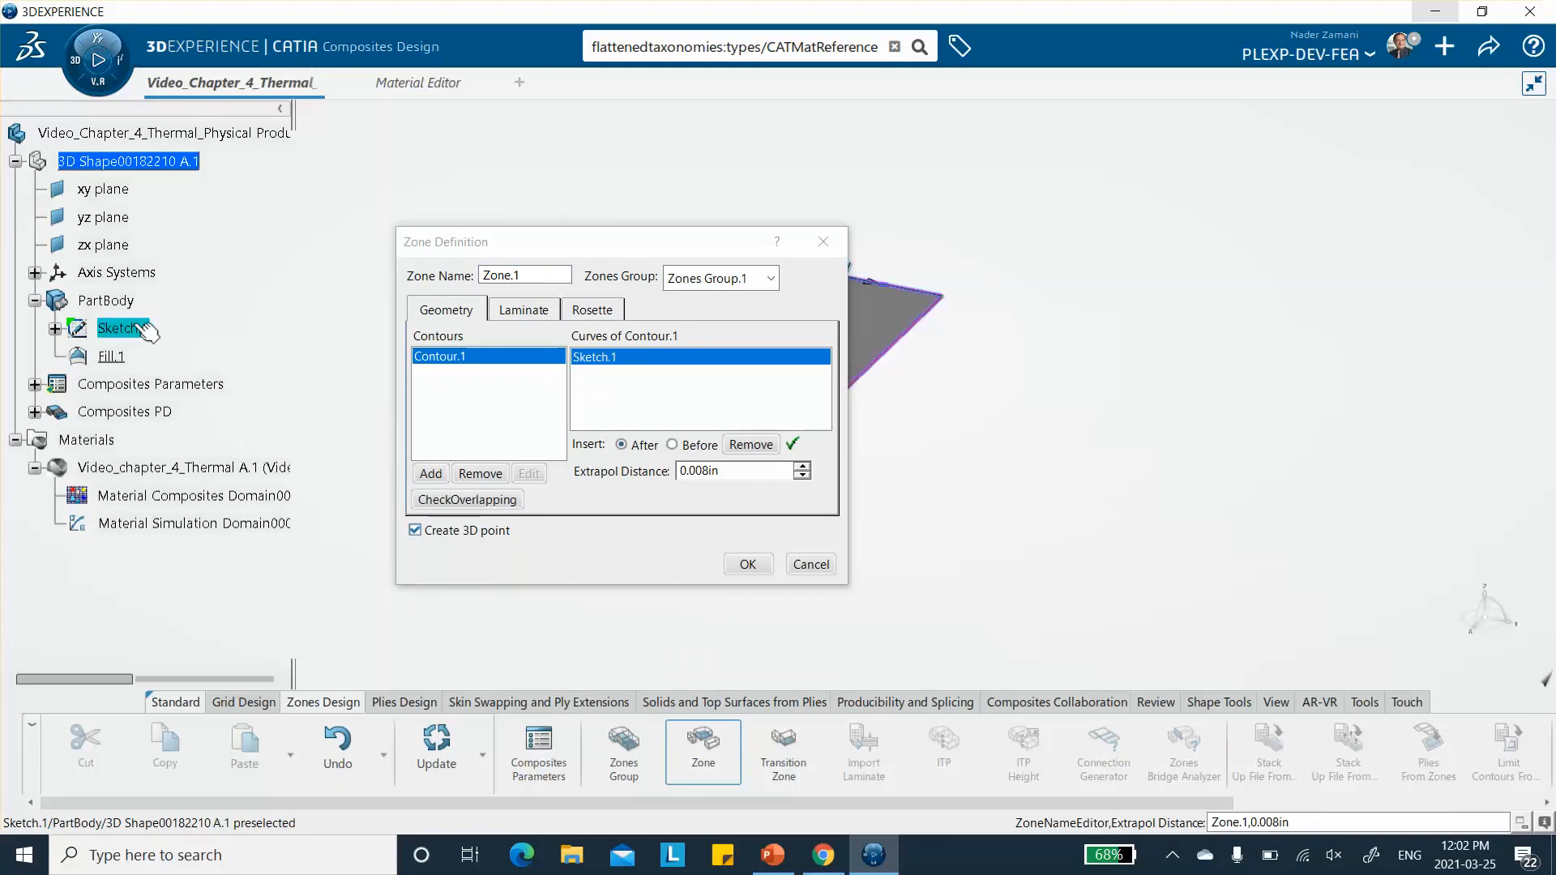
{"action": "left_click_drag", "start_coordinate": [681, 247], "coordinate": [1231, 176]}
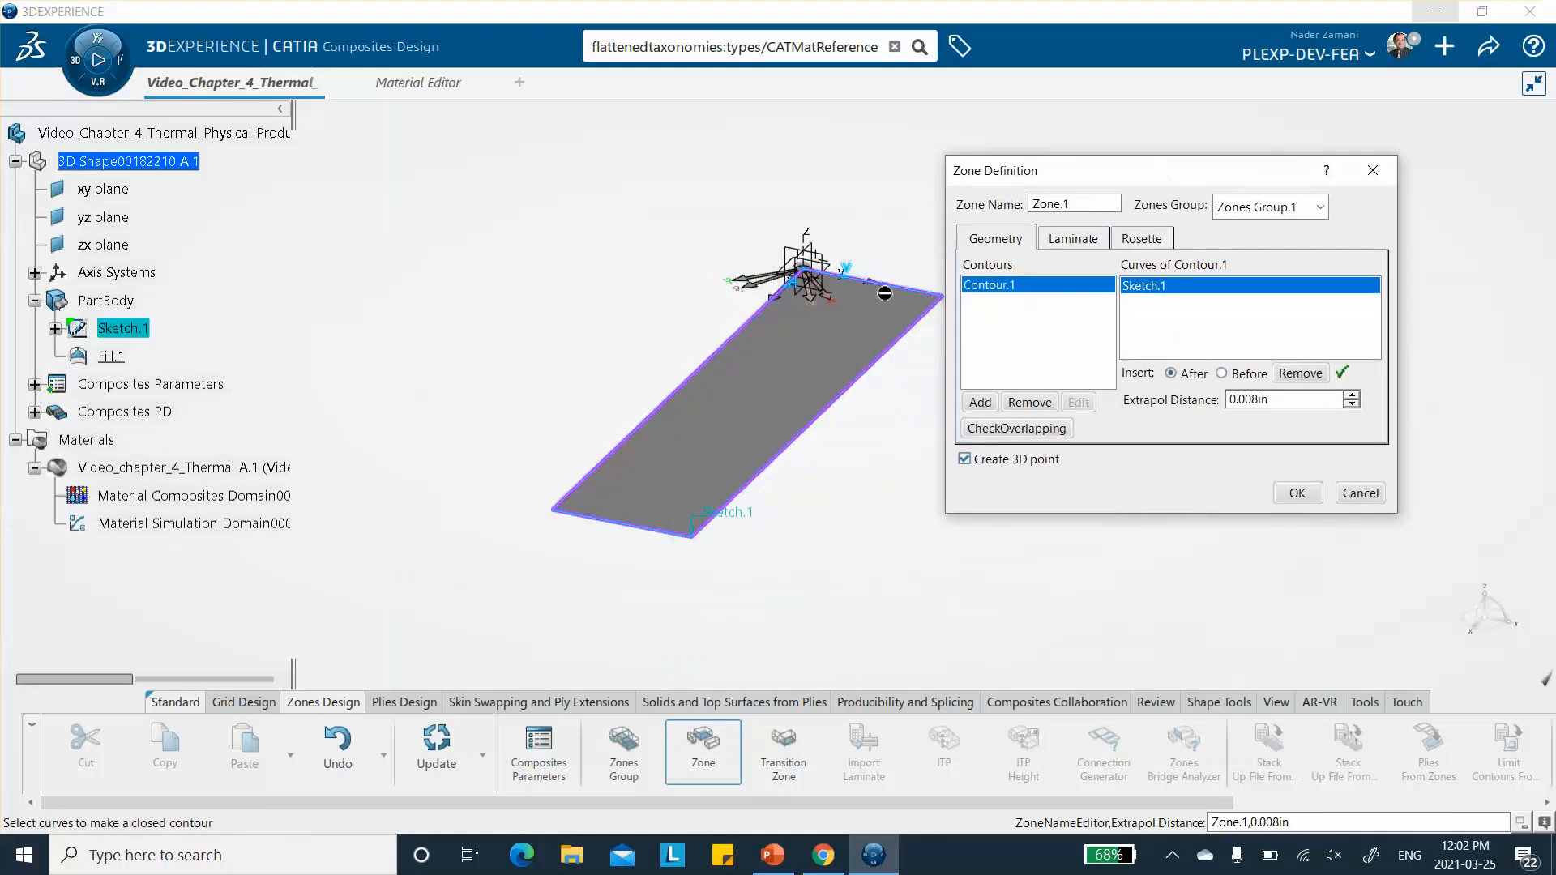
- Assign Laminate.2 to the zone, check its Rosette.1 setting, and create the zone
{"action": "left_click", "coordinate": [1072, 240]}
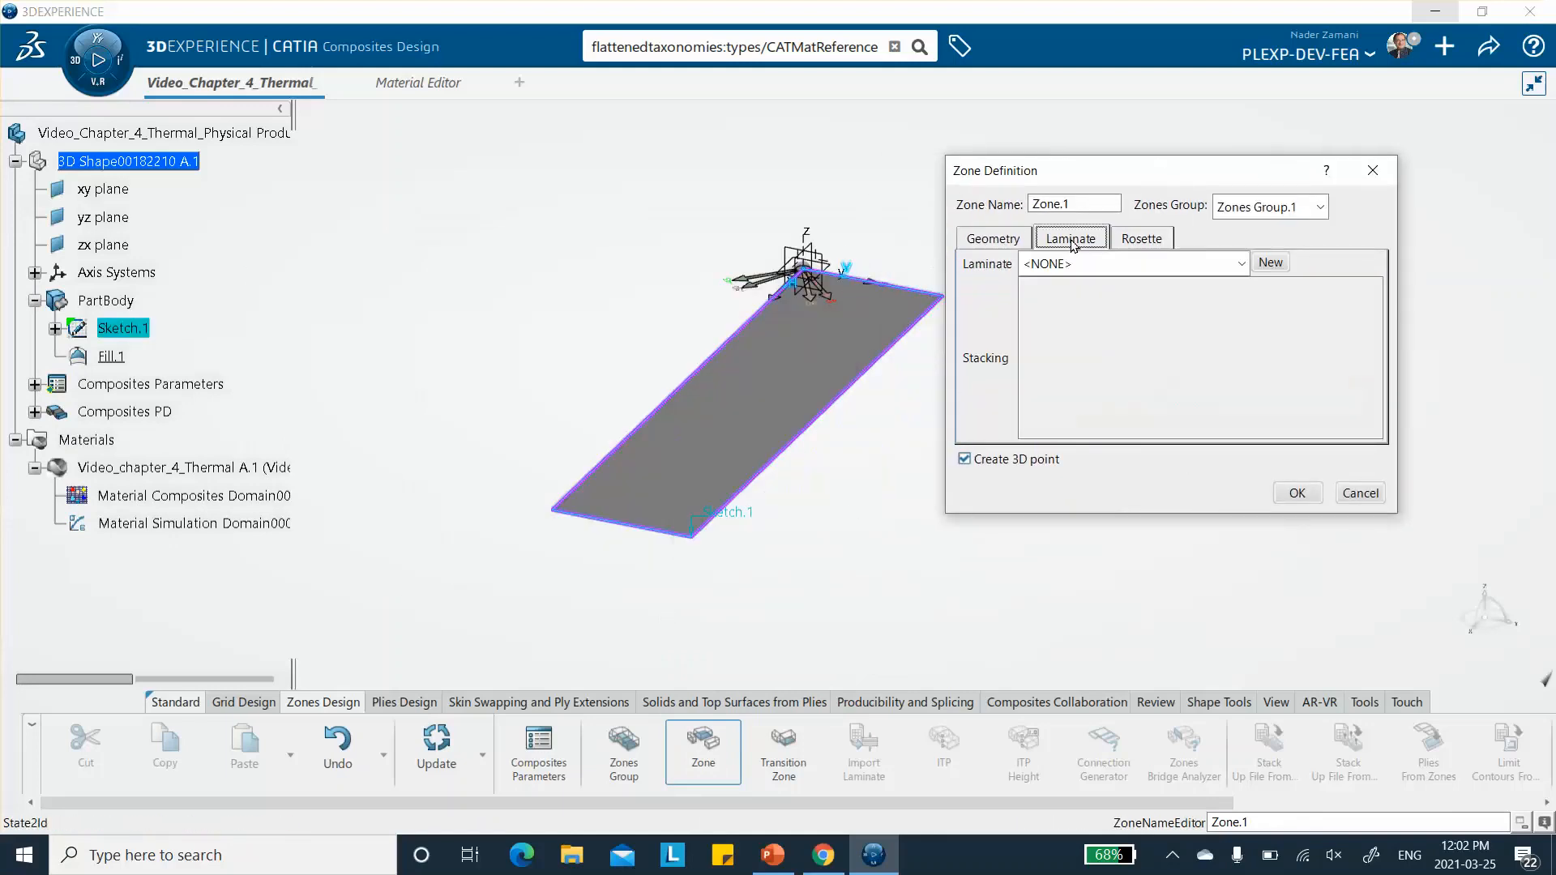
{"action": "left_click", "coordinate": [1177, 263]}
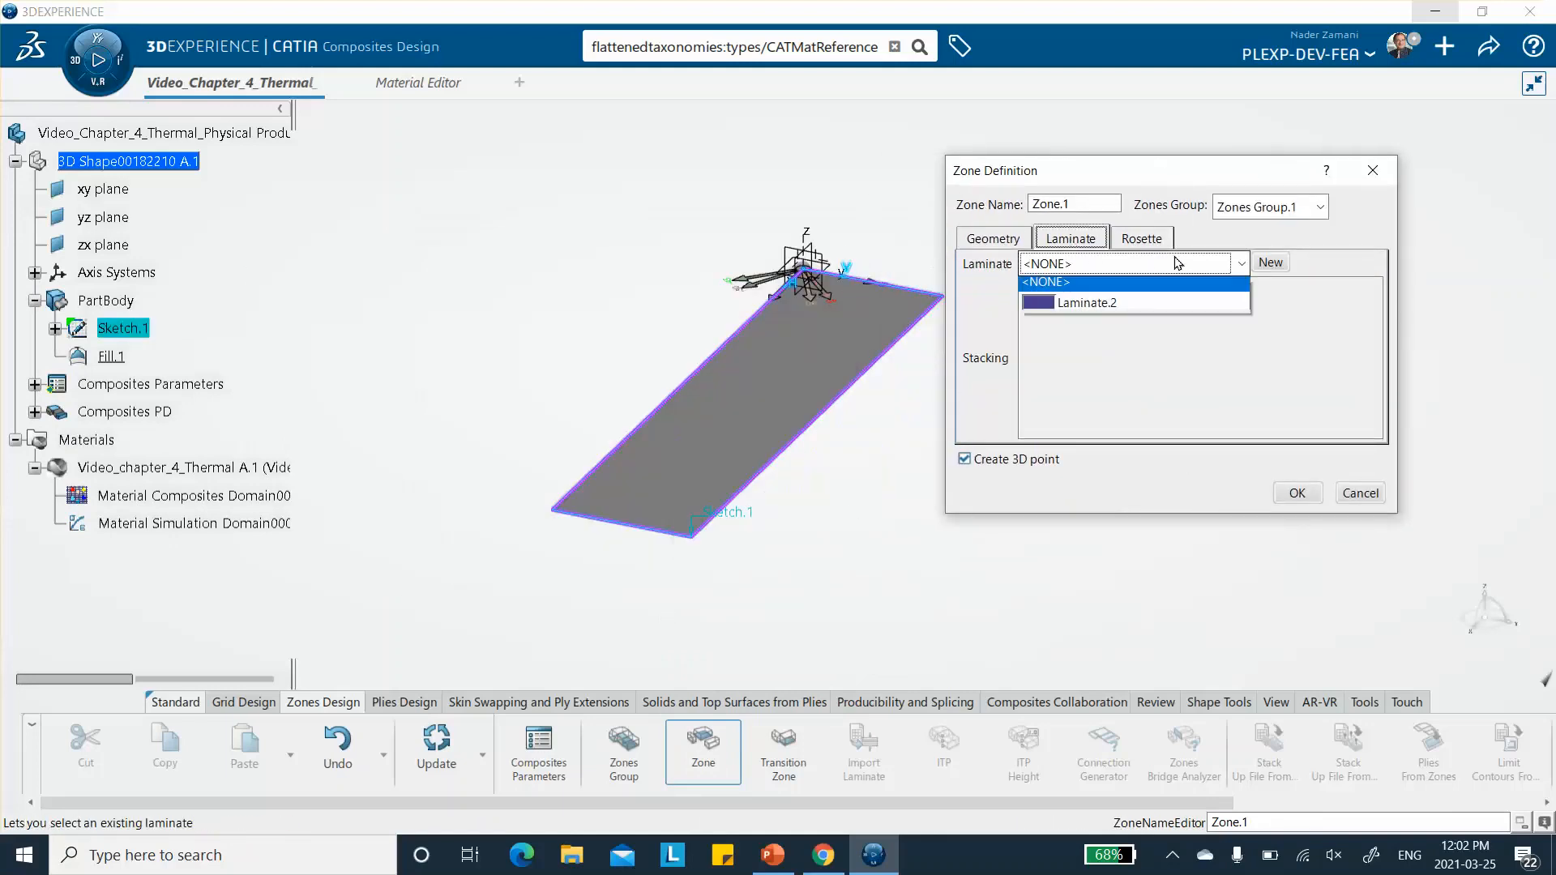
{"action": "left_click", "coordinate": [1141, 312]}
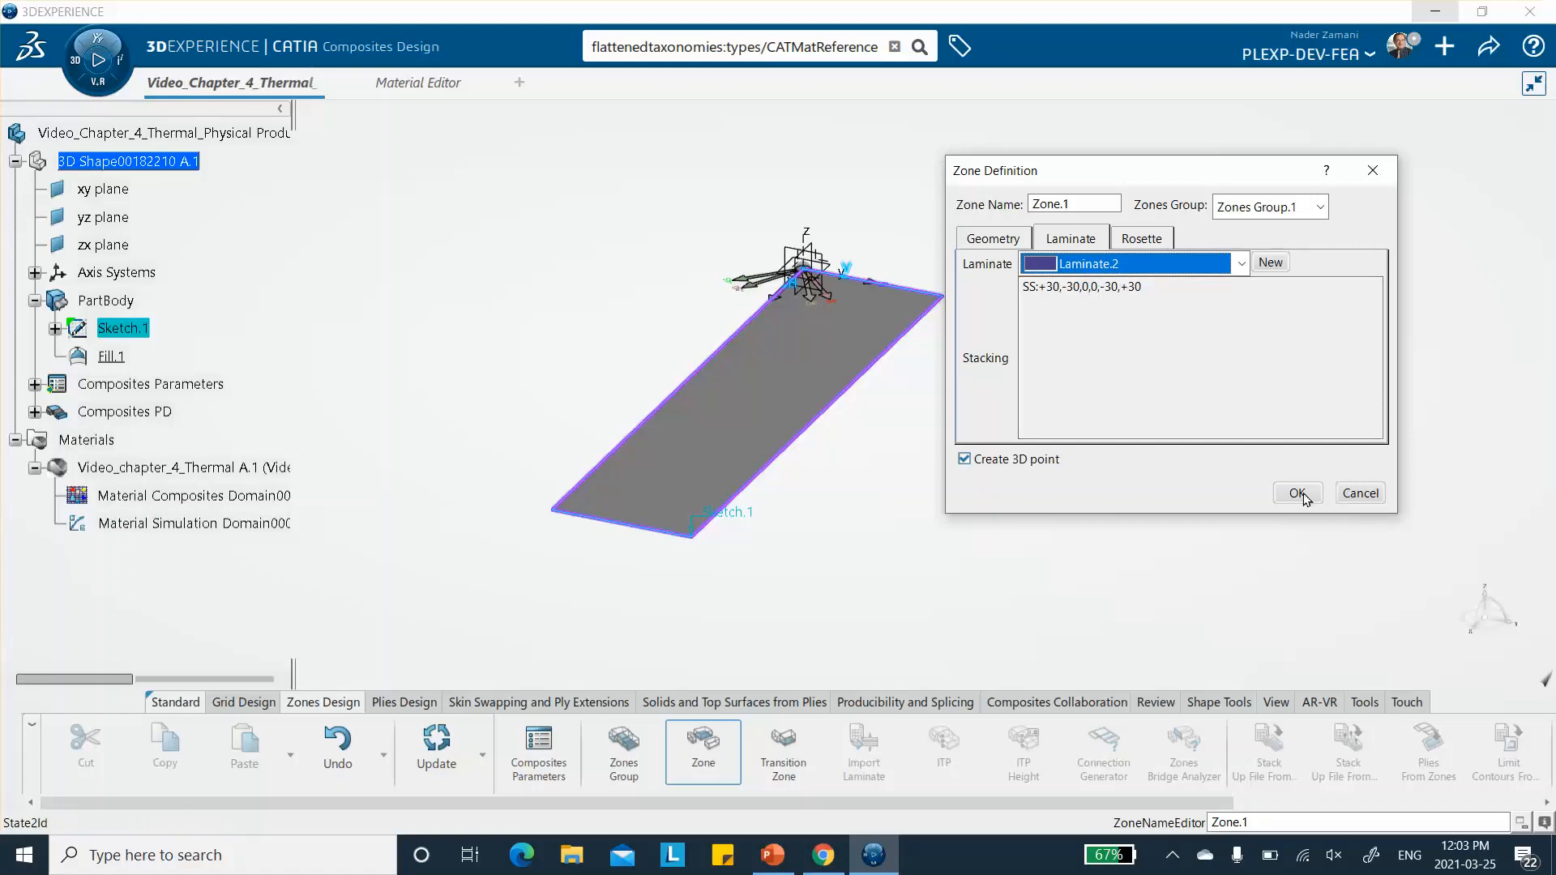
{"action": "left_click", "coordinate": [1142, 240]}
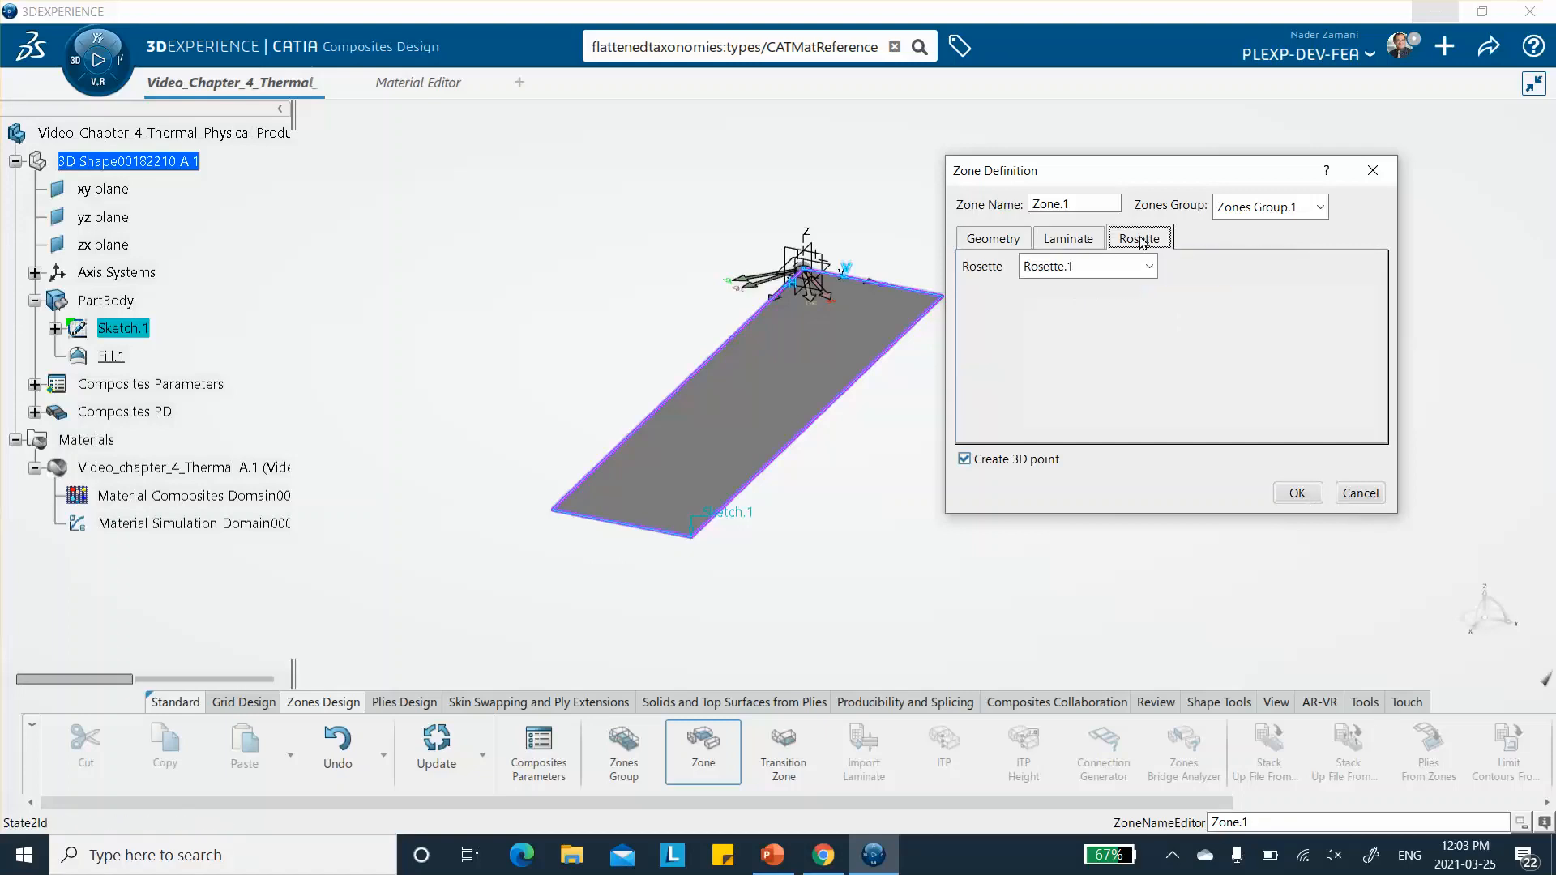
{"action": "left_click", "coordinate": [1297, 494]}
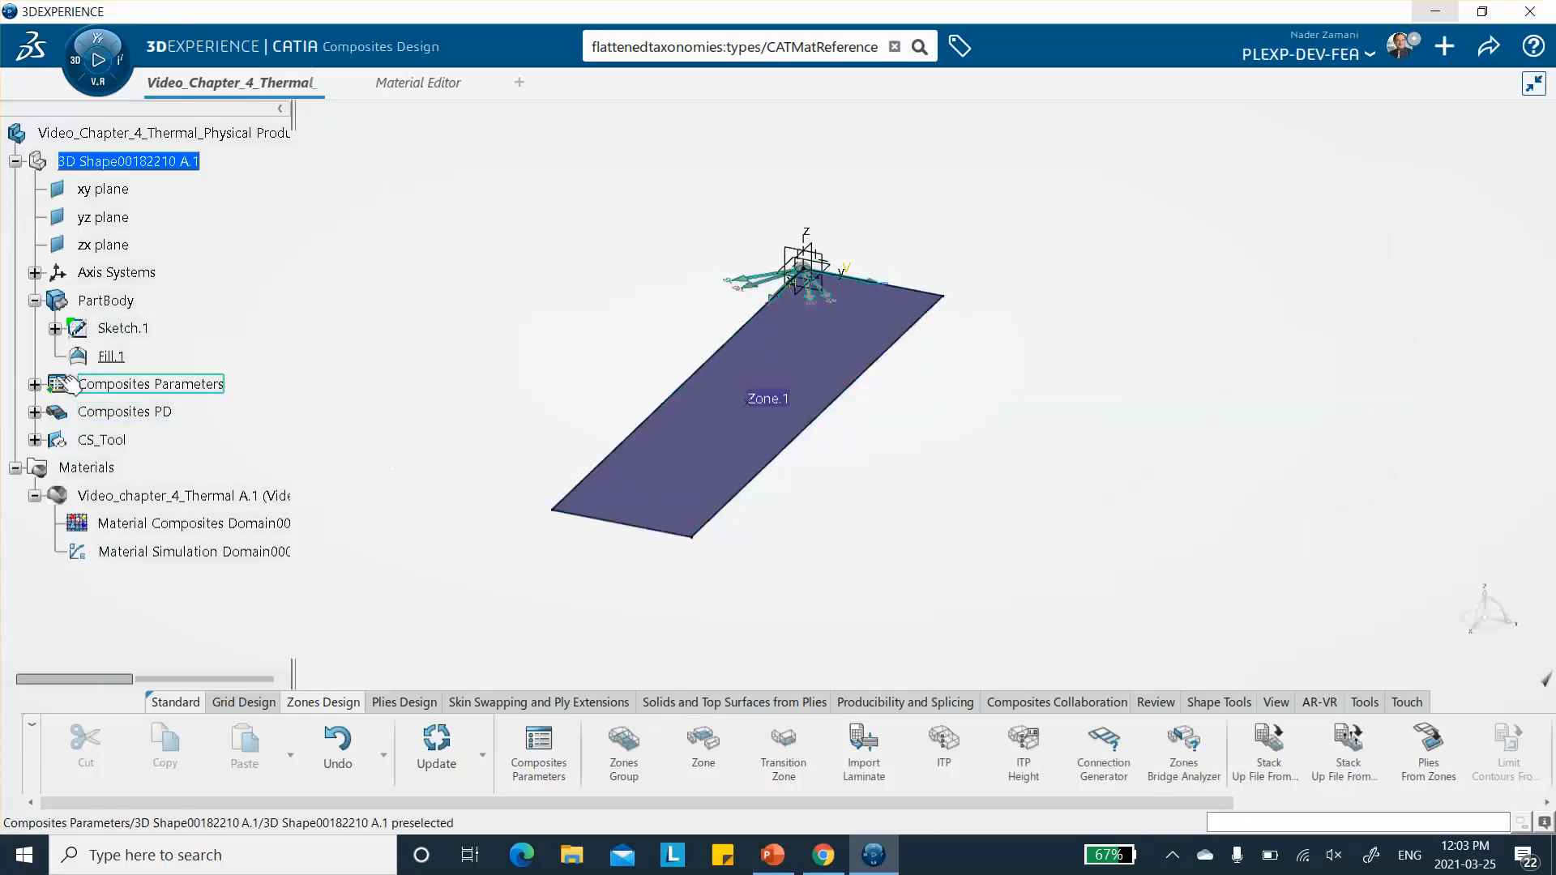
- Create plies from Zones Group.1 without staggering, and expand the engineering stacking down to the sequences of Plies Group.1
{"action": "middle_click_drag", "start_coordinate": [914, 504], "coordinate": [859, 484]}
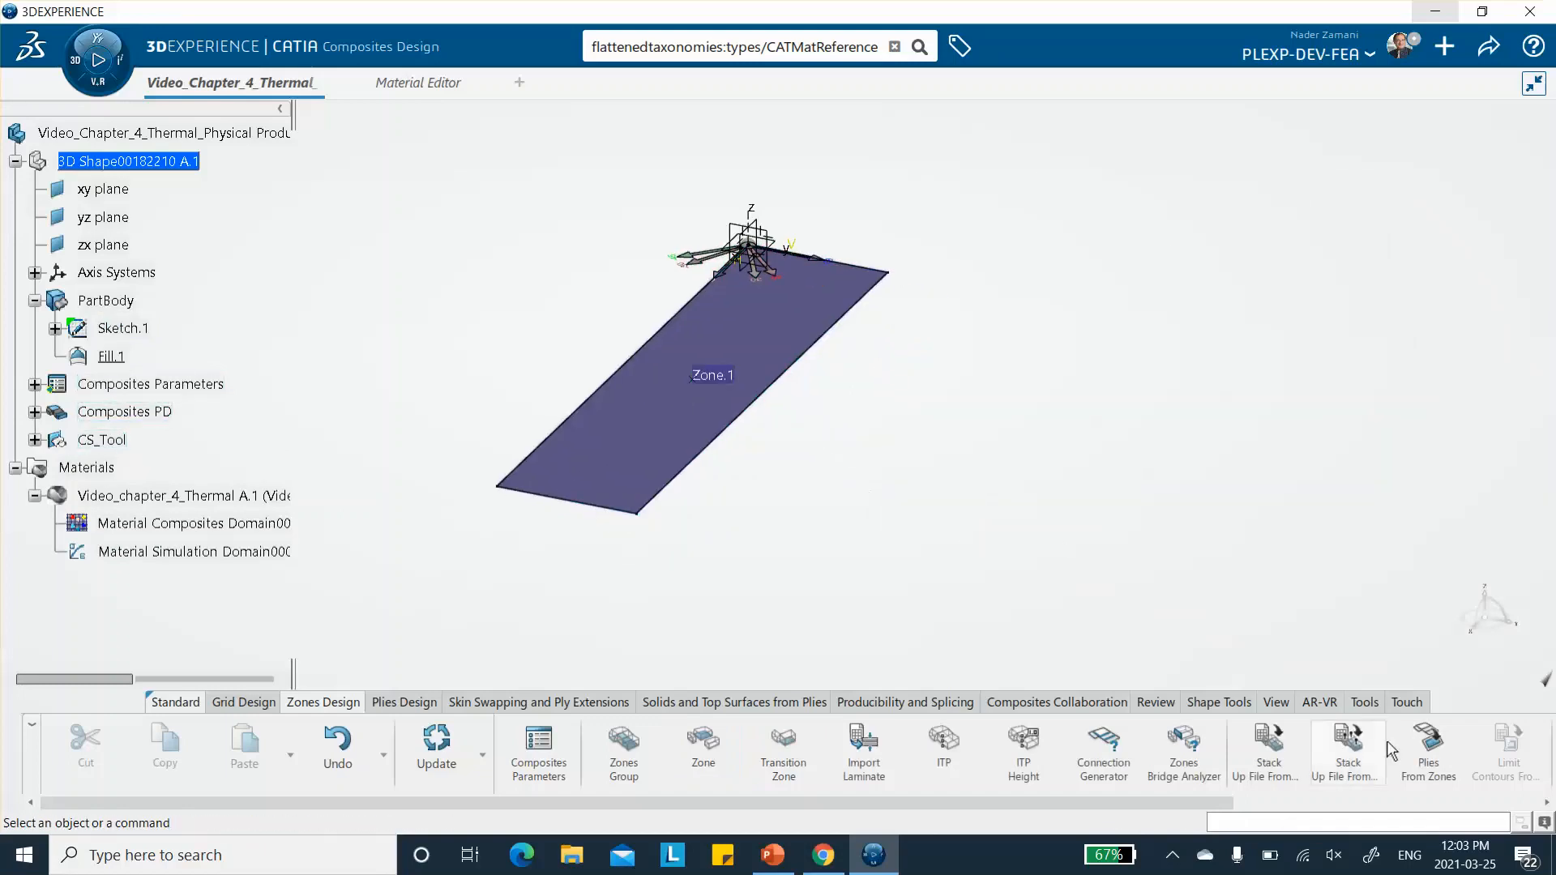
{"action": "left_click", "coordinate": [1428, 763]}
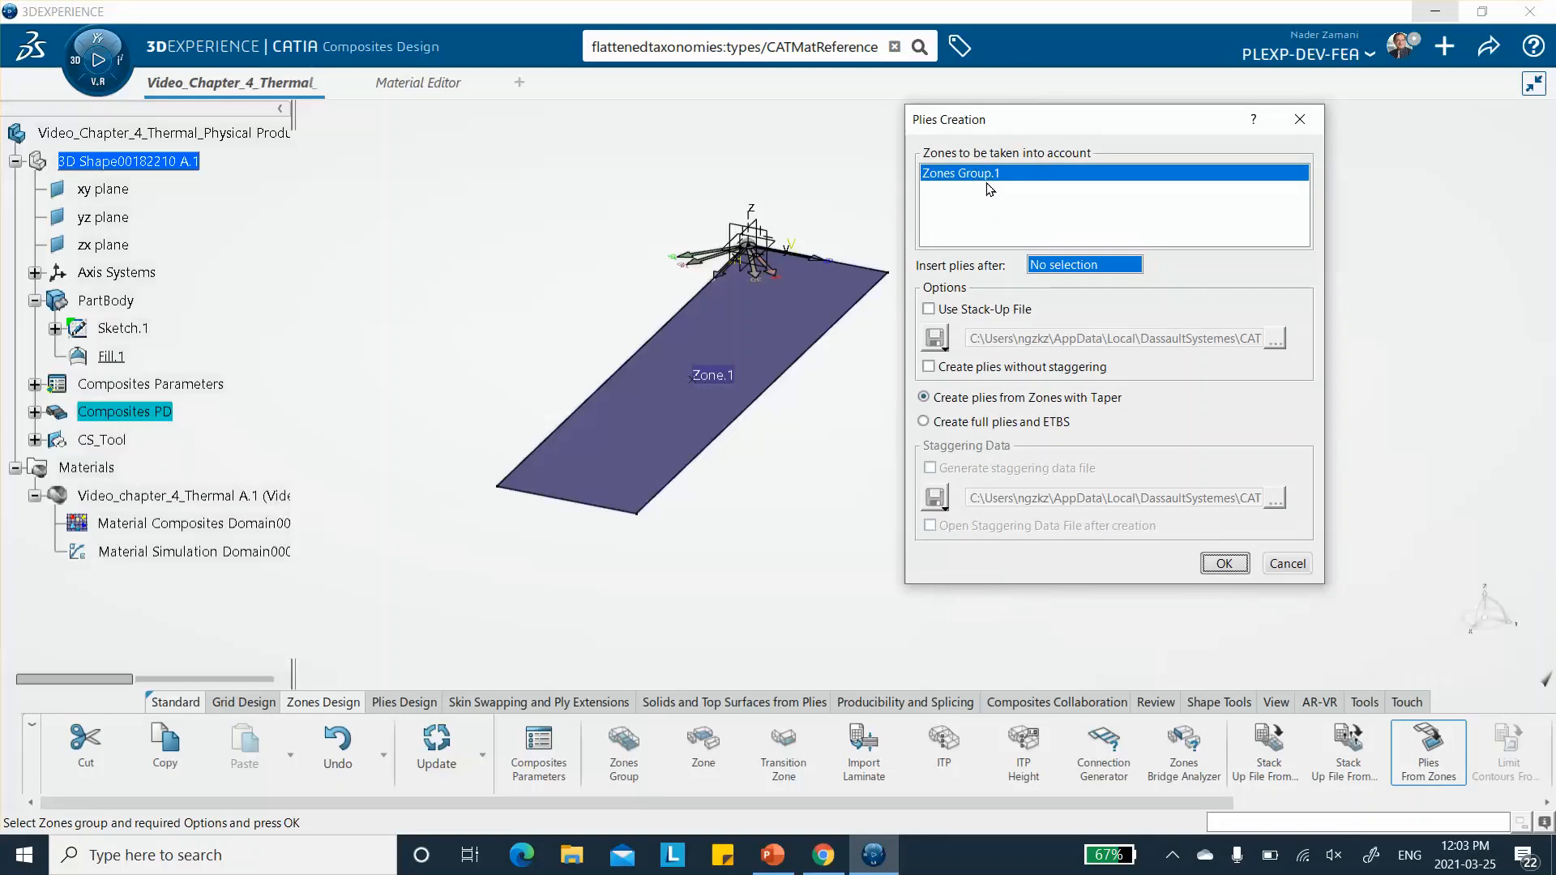
{"action": "left_click", "coordinate": [930, 367]}
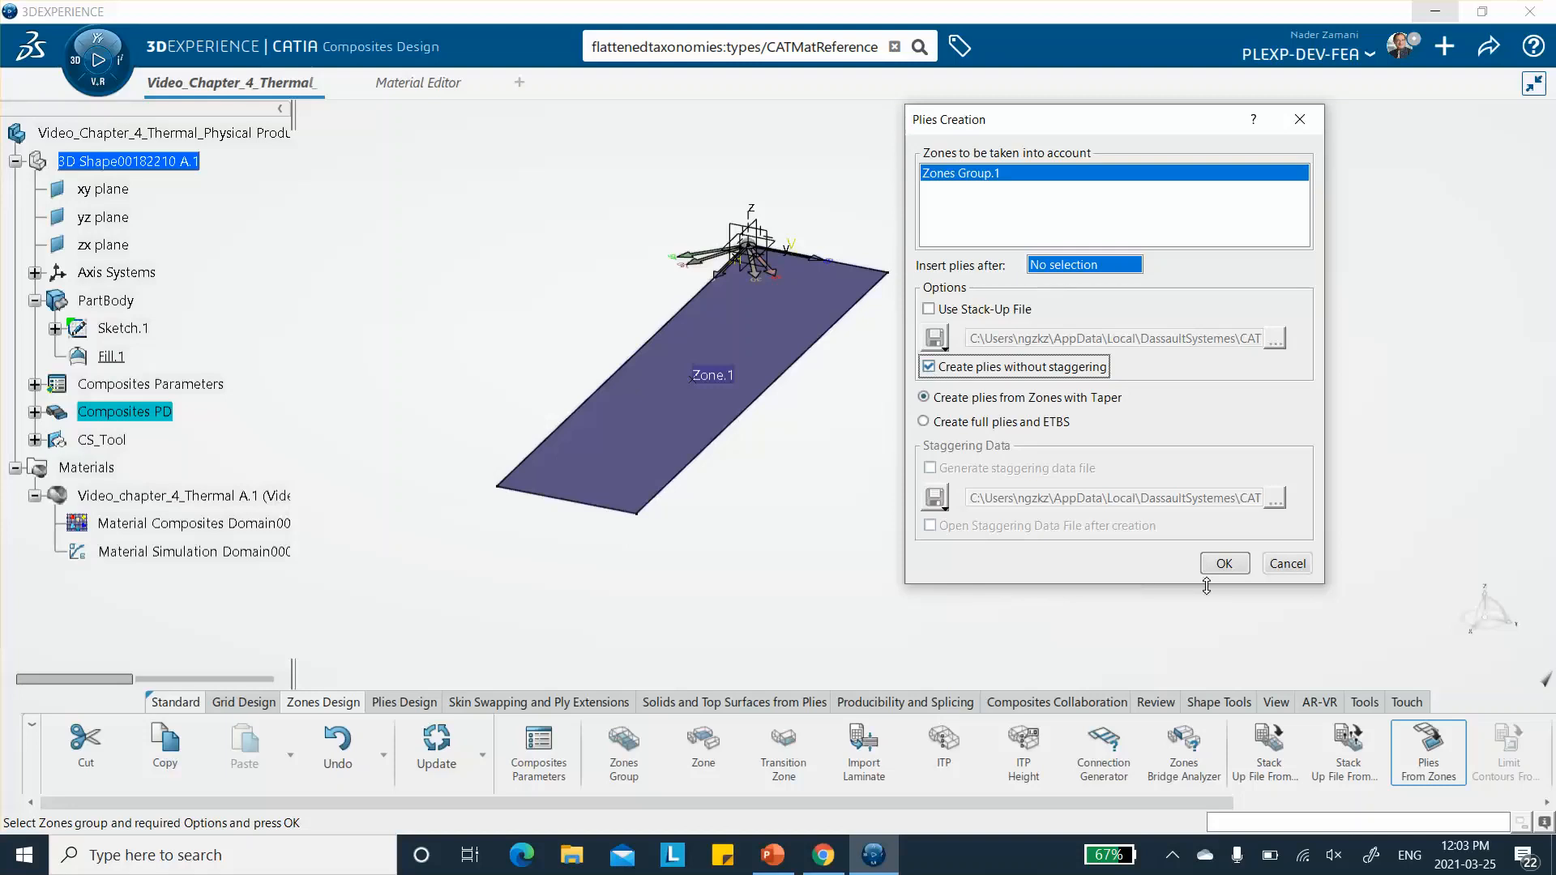
{"action": "left_click", "coordinate": [1223, 565]}
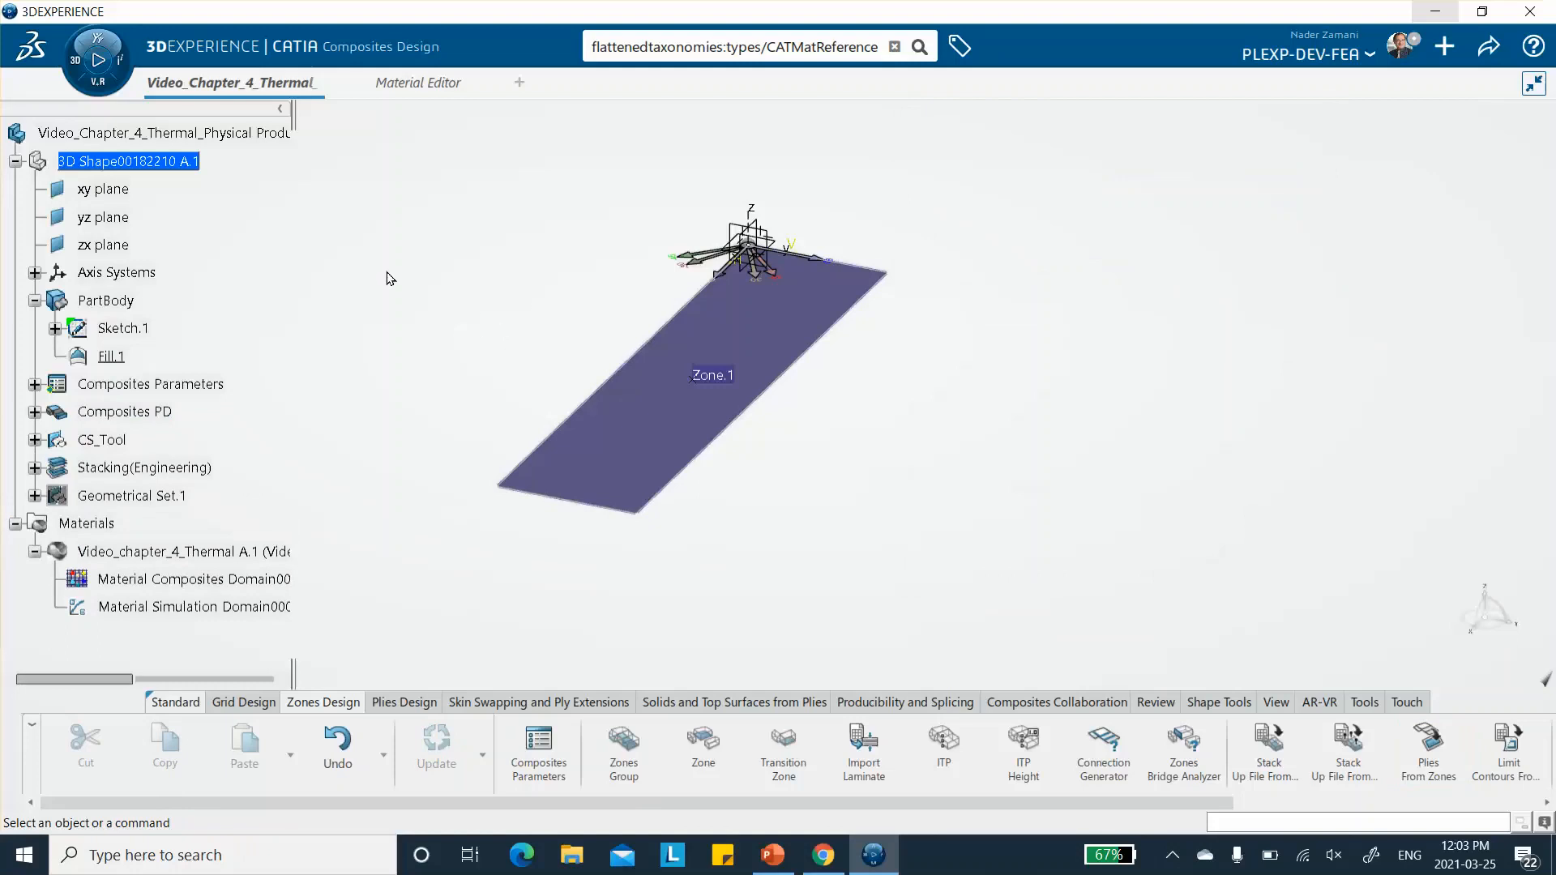
{"action": "scroll", "coordinate": [185, 254], "scroll_direction": "down", "scroll_amount": 2}
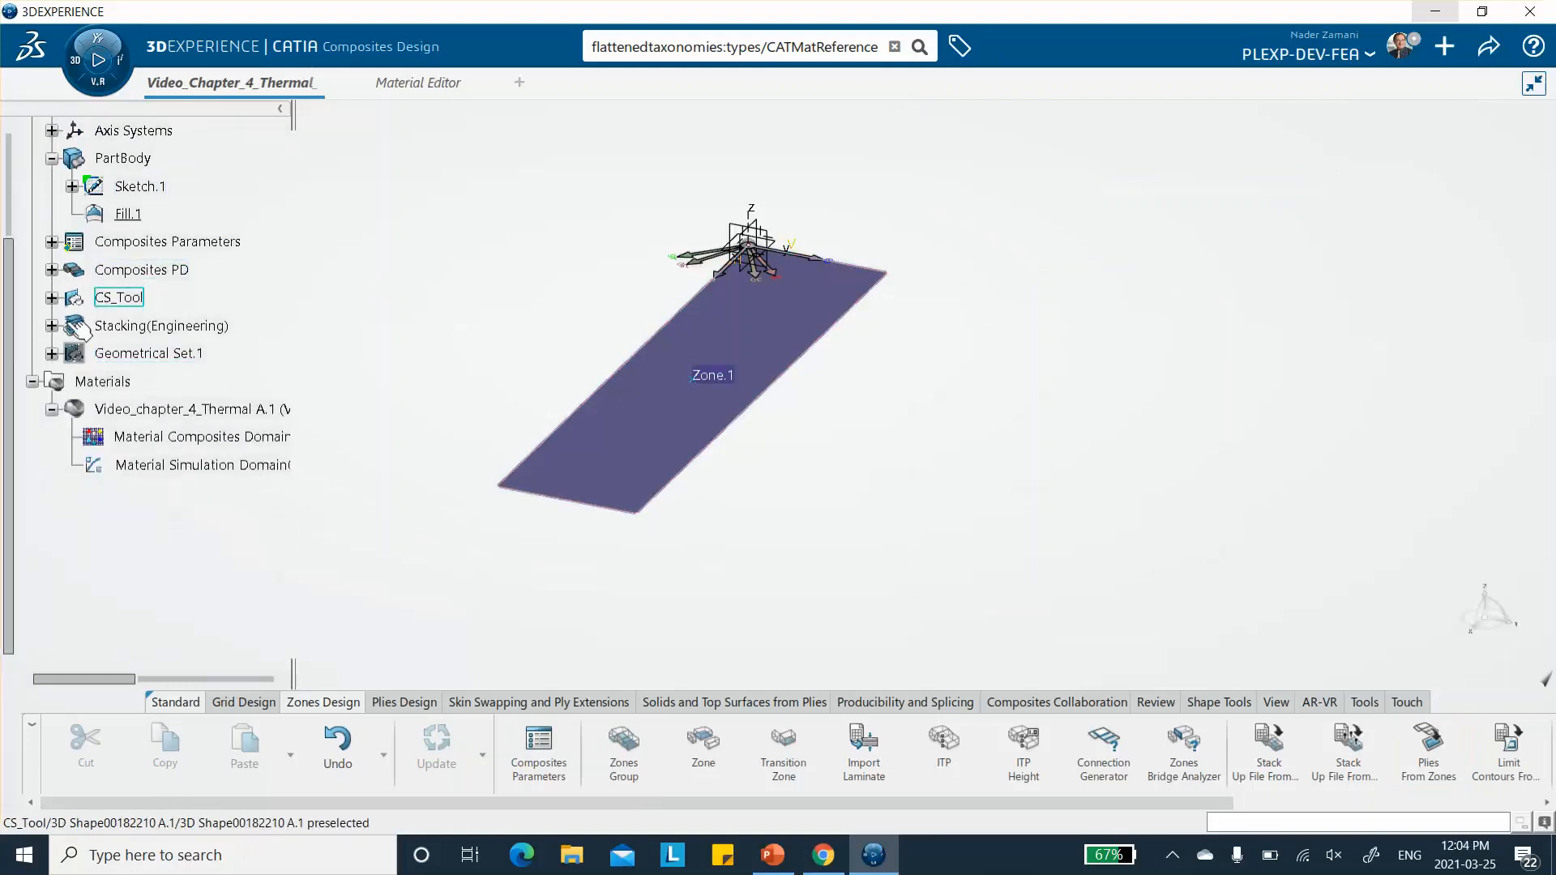
{"action": "left_click", "coordinate": [52, 326]}
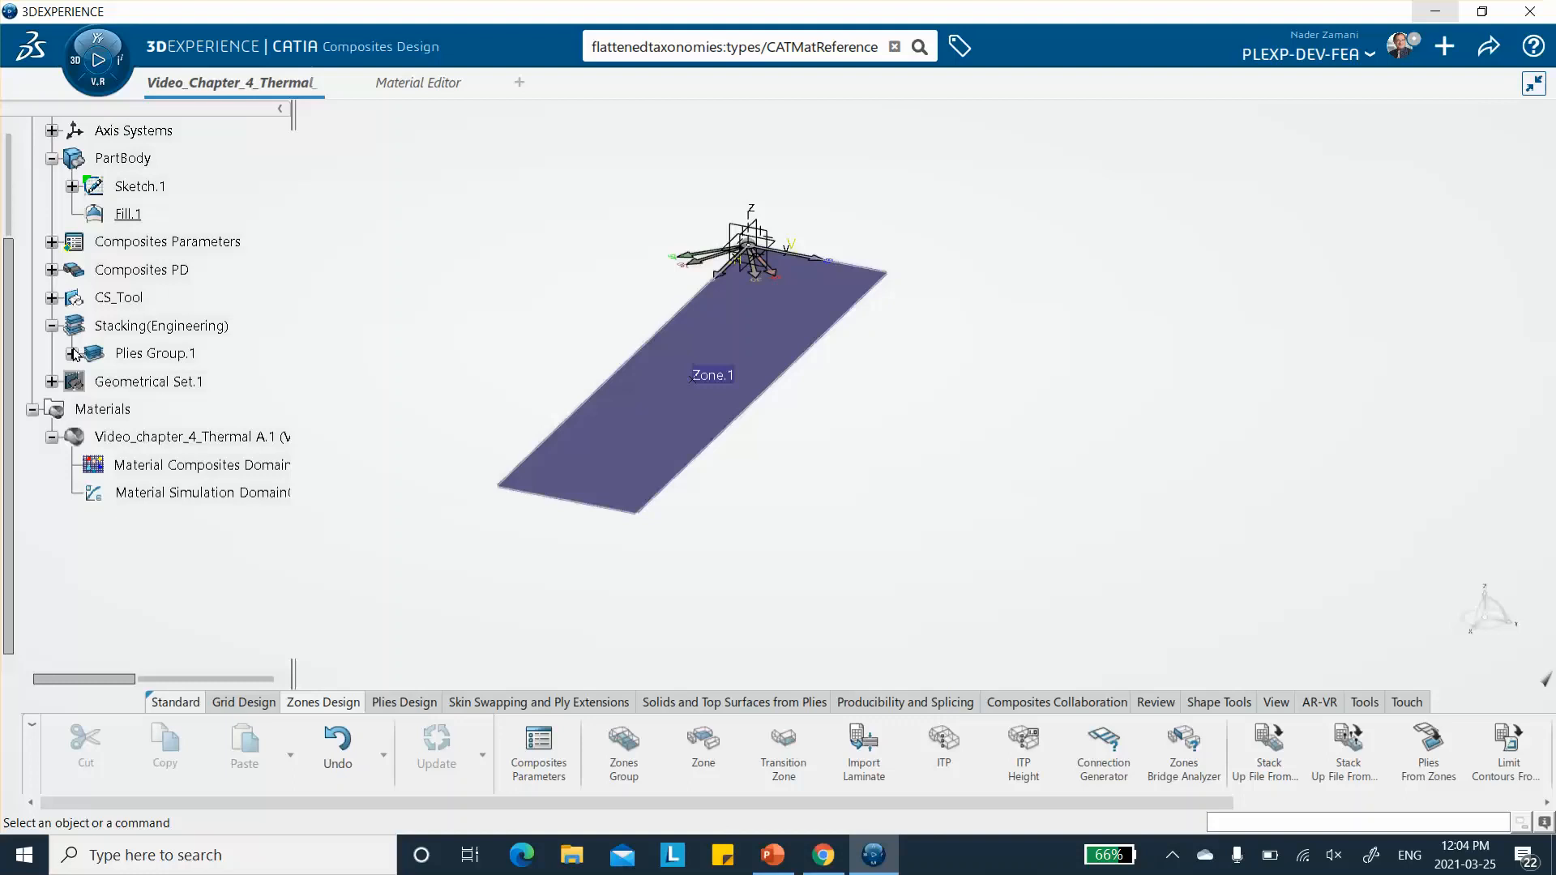
{"action": "left_click", "coordinate": [72, 354]}
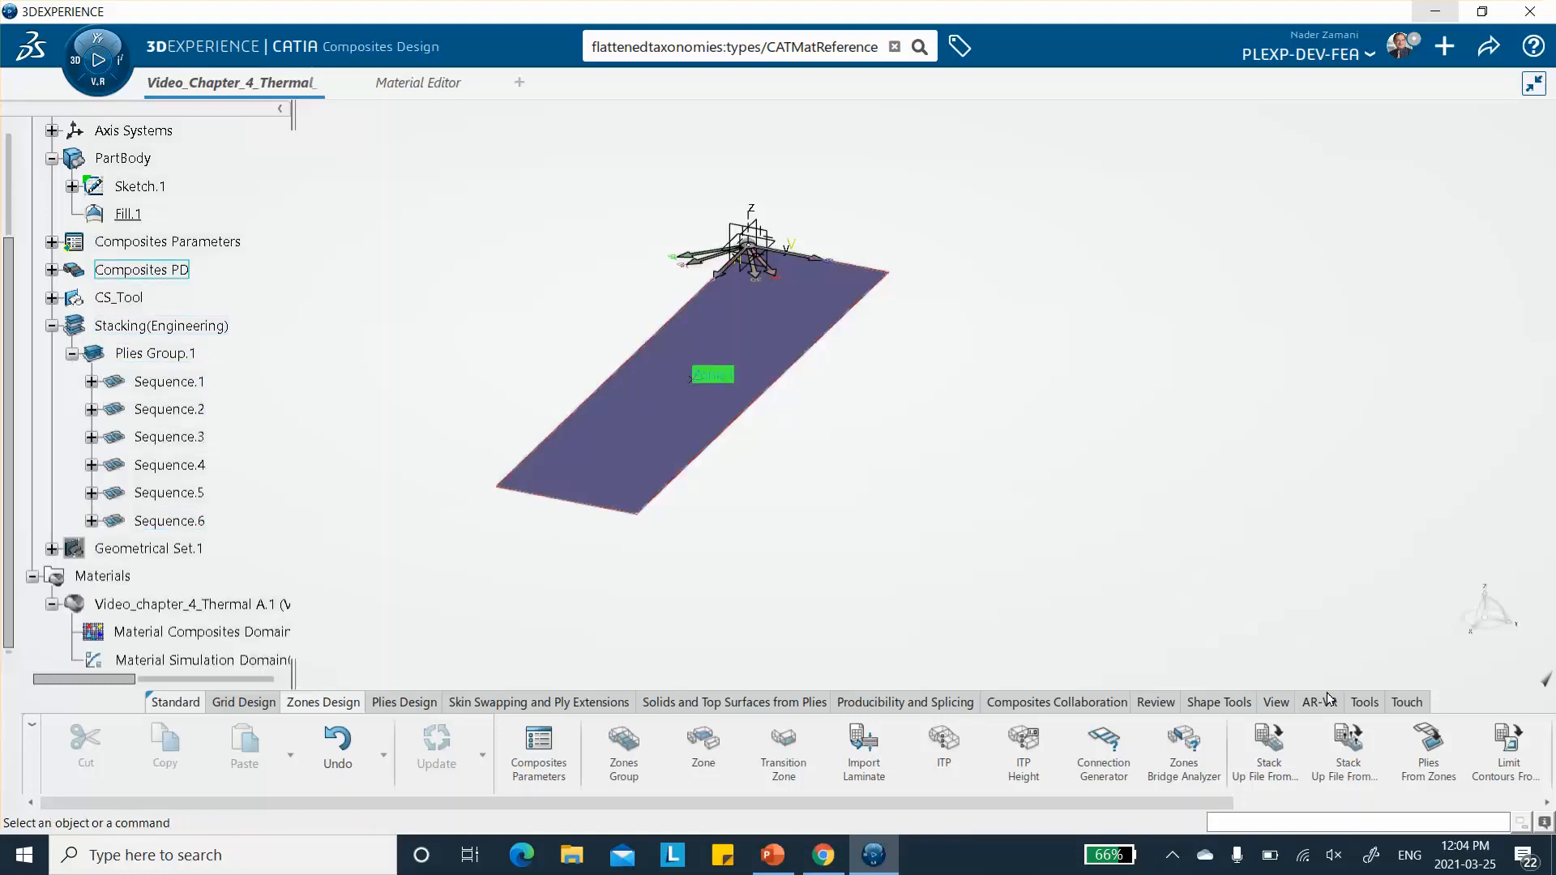
- Preview Plies Group.1 with the Ply Exploder at scale 100, and reduce the explosion scale to 40
{"action": "left_click_drag", "start_coordinate": [1018, 804], "coordinate": [1359, 778]}
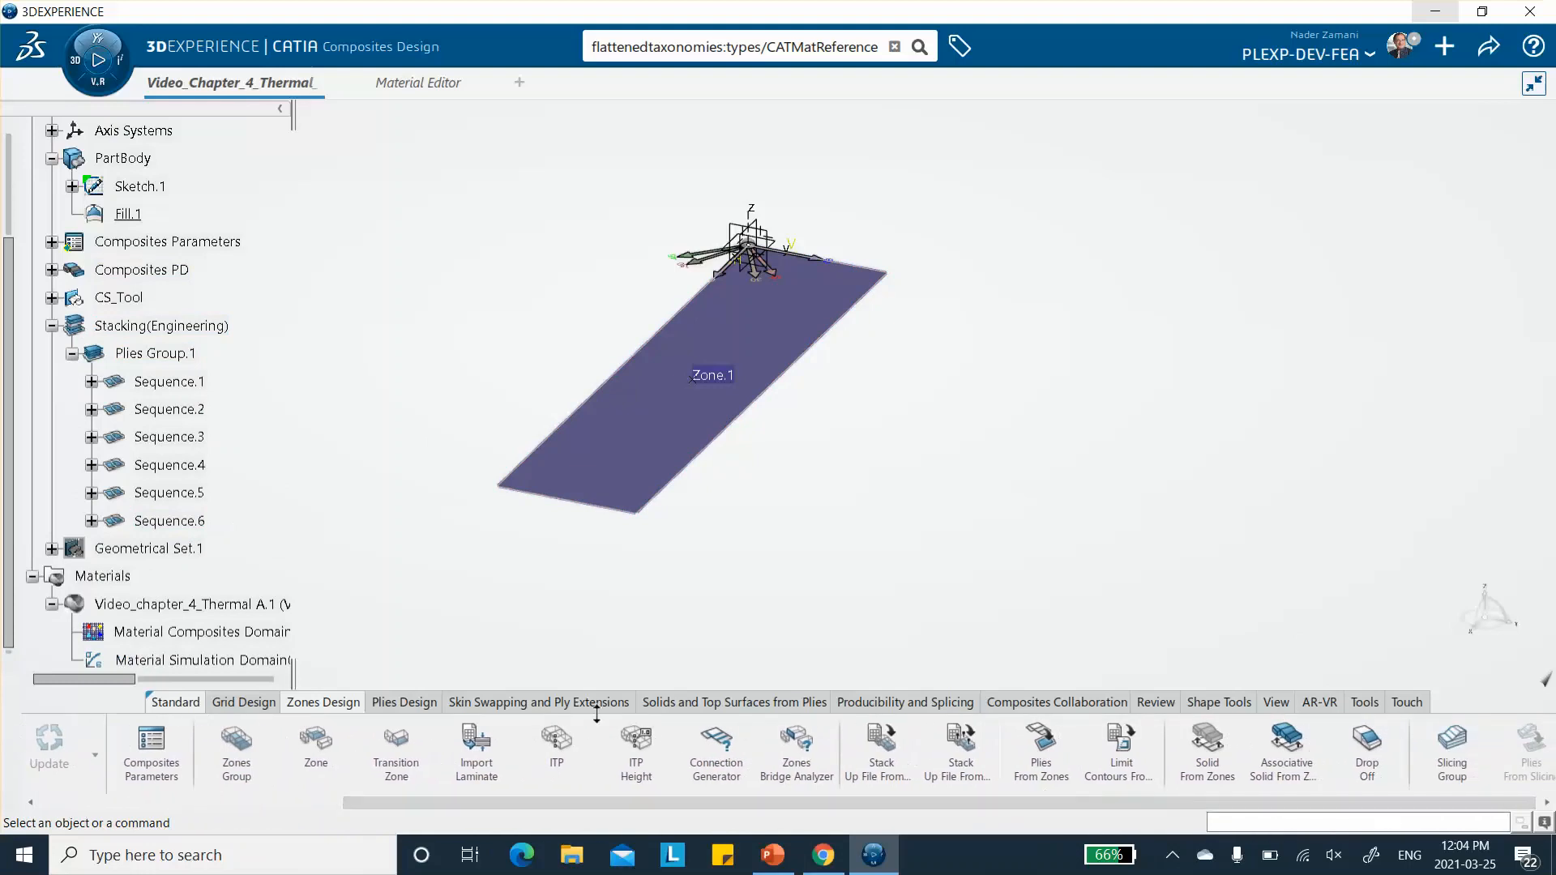
{"action": "left_click", "coordinate": [1157, 704]}
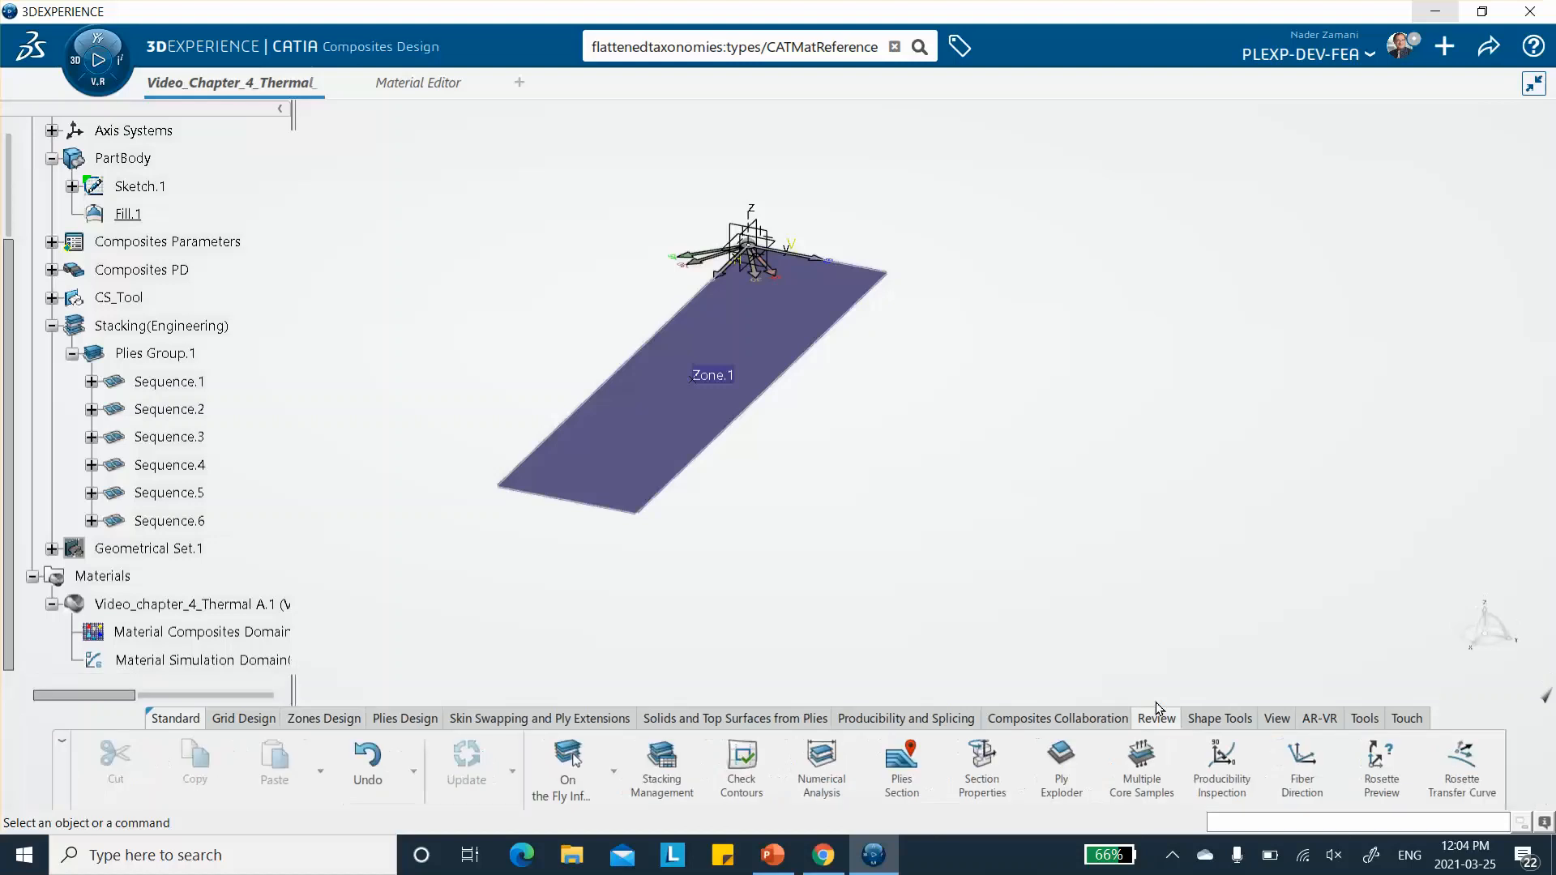
{"action": "left_click", "coordinate": [1062, 768]}
{"action": "left_click", "coordinate": [1074, 248]}
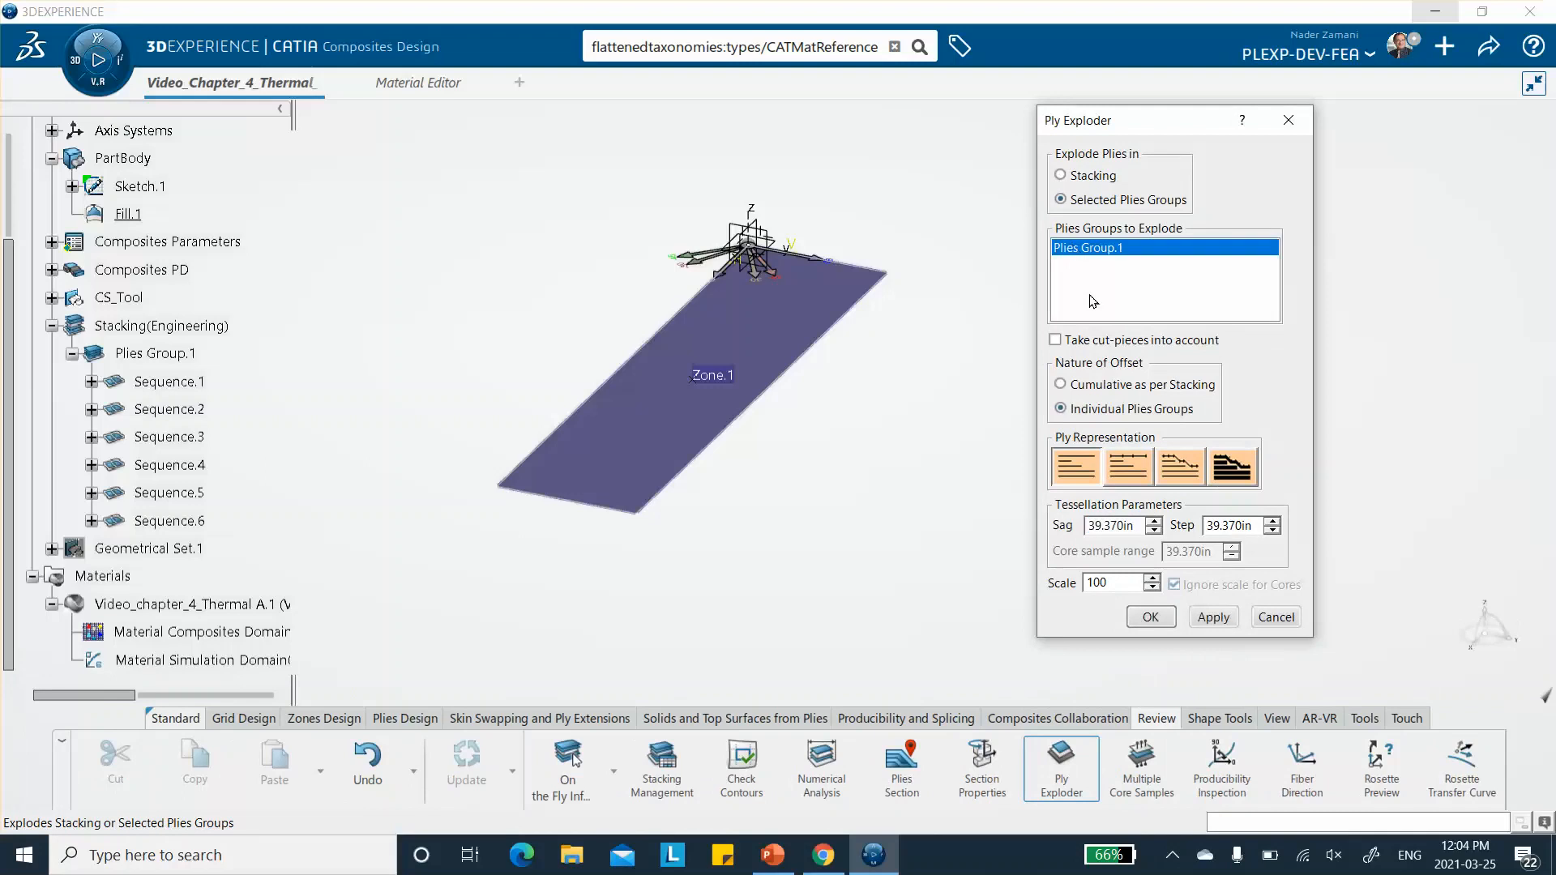
{"action": "left_click", "coordinate": [1210, 618]}
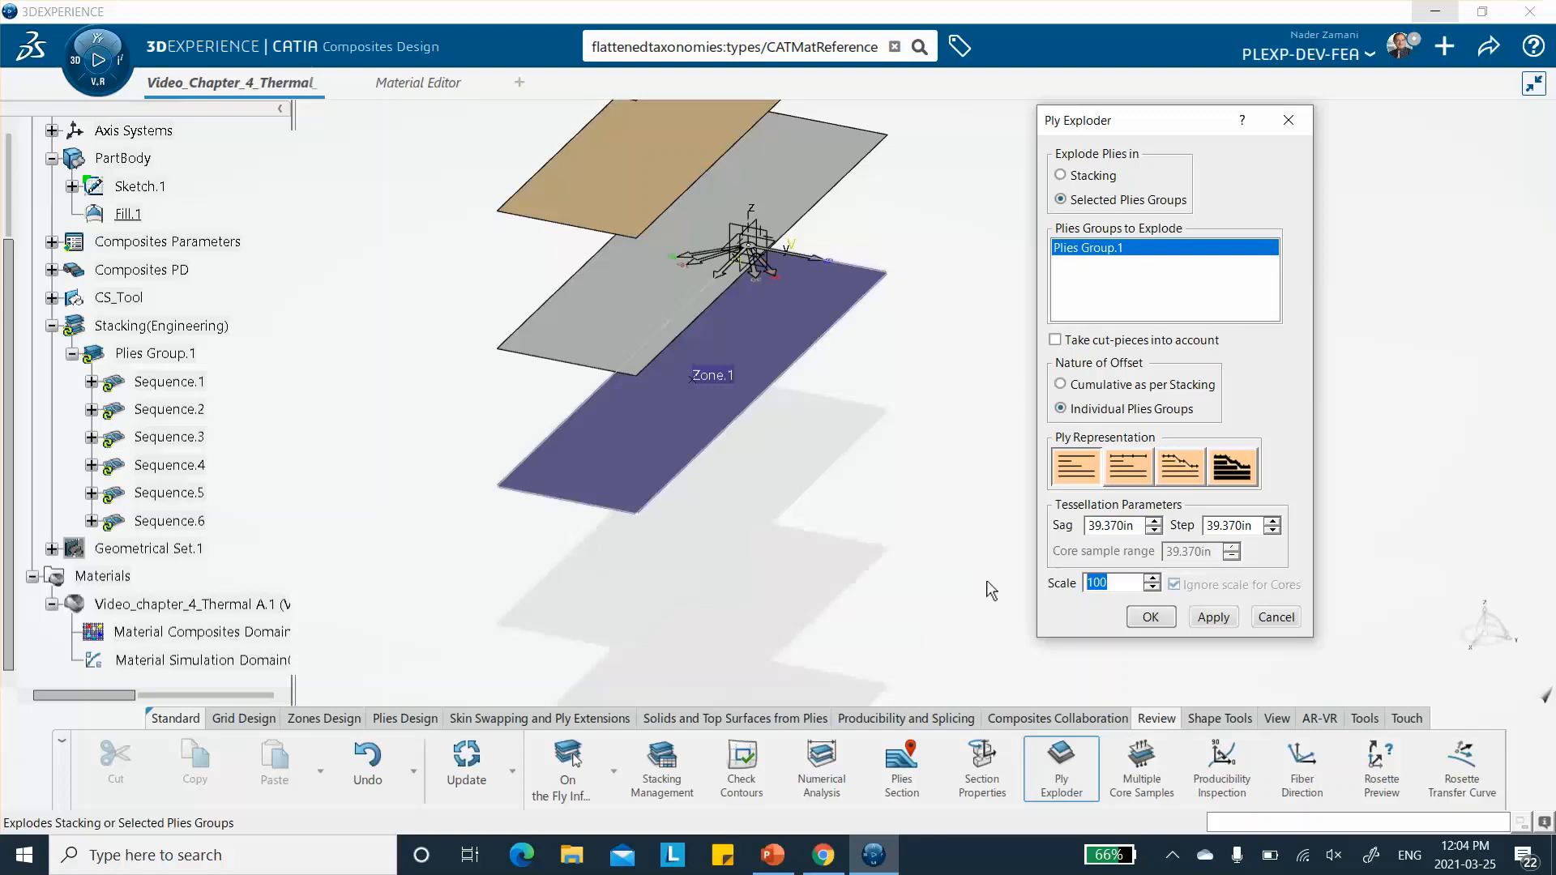
{"action": "type", "text": "40"}
{"action": "left_click", "coordinate": [1213, 618]}
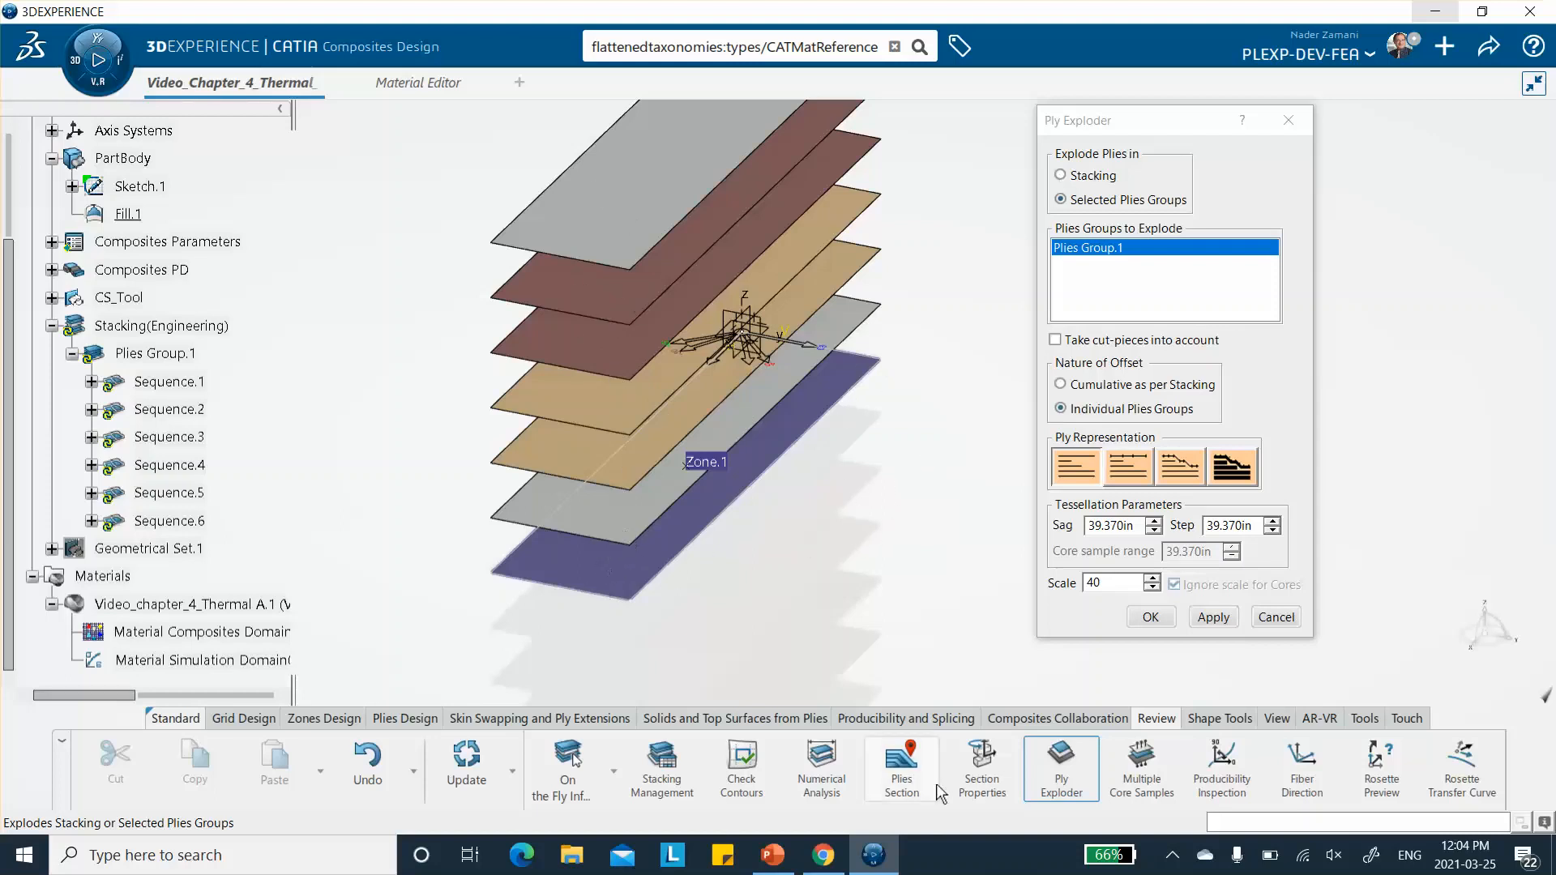
- Compare the exploded plies with the ply diagram in PowerPoint, return to CATIA, and close the exploded preview
{"action": "left_click", "coordinate": [771, 859]}
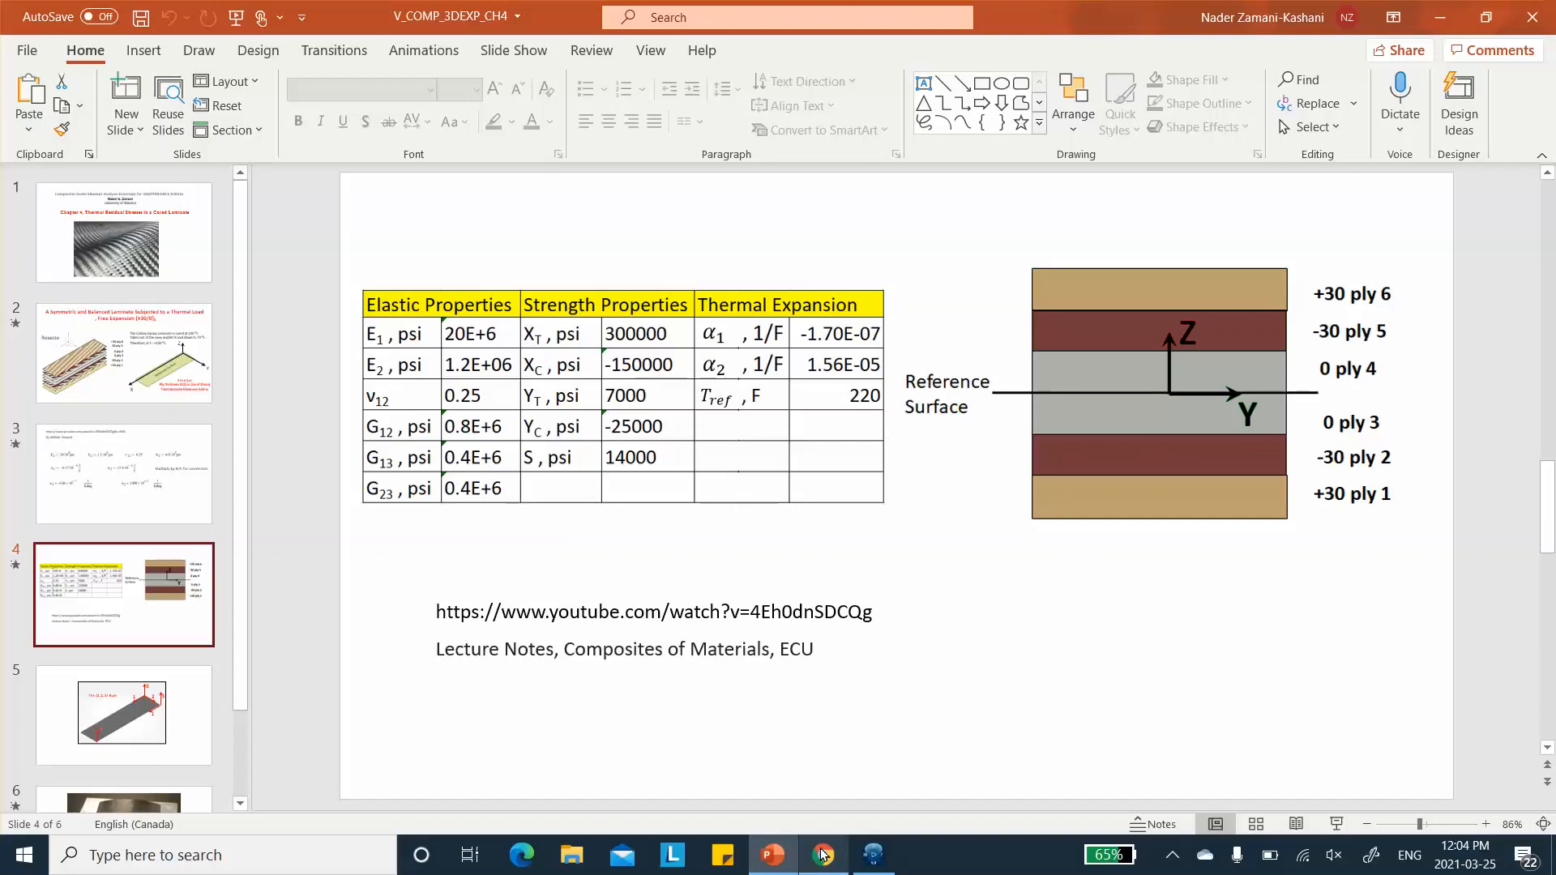
{"action": "left_click", "coordinate": [873, 855]}
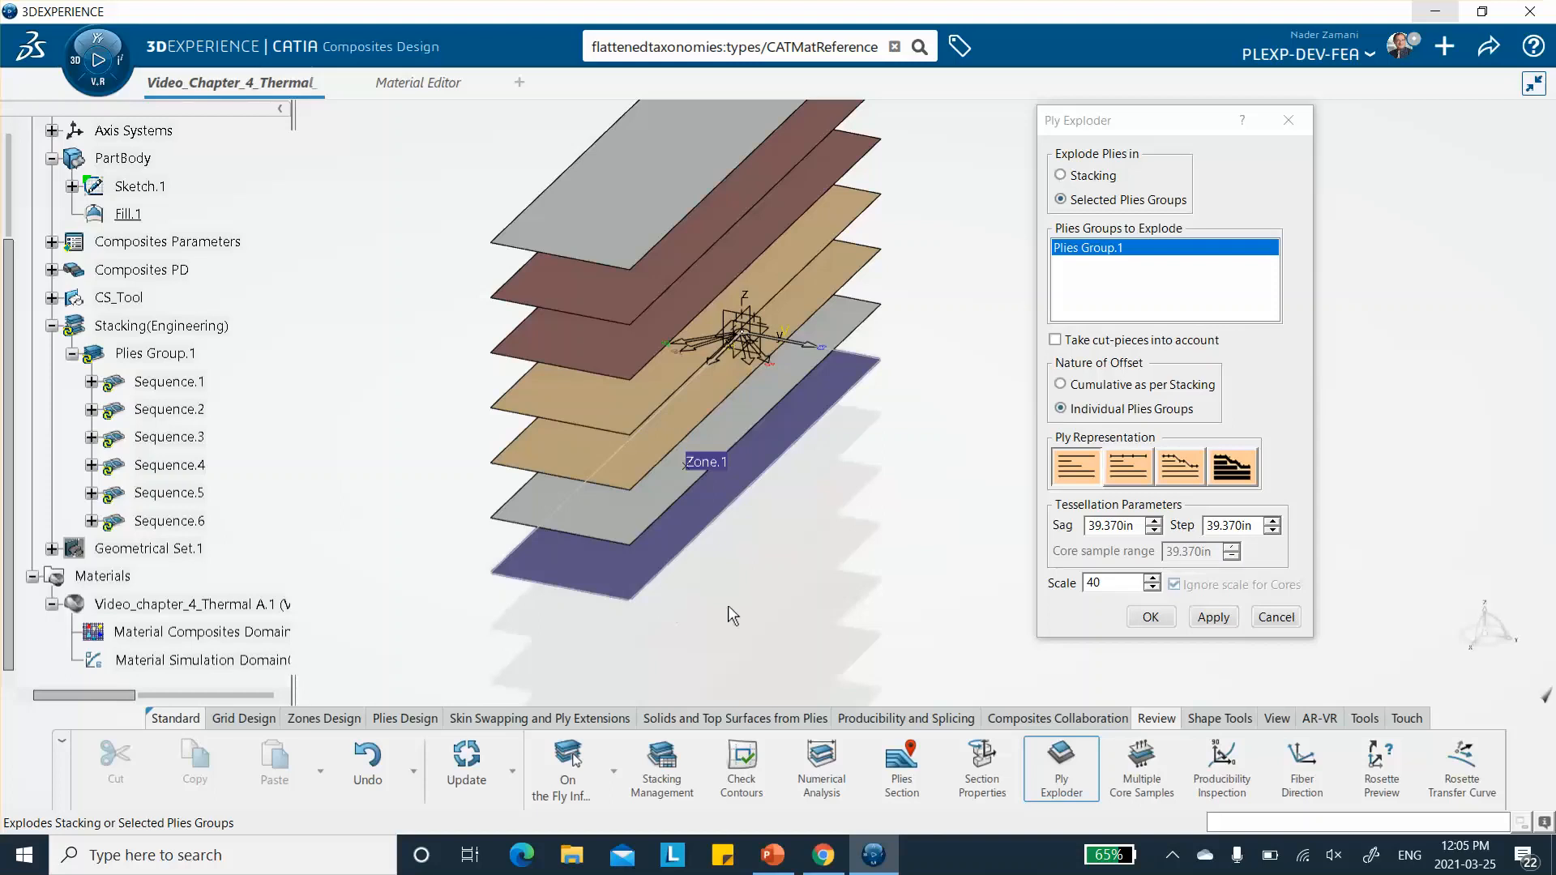
{"action": "left_click", "coordinate": [1274, 617]}
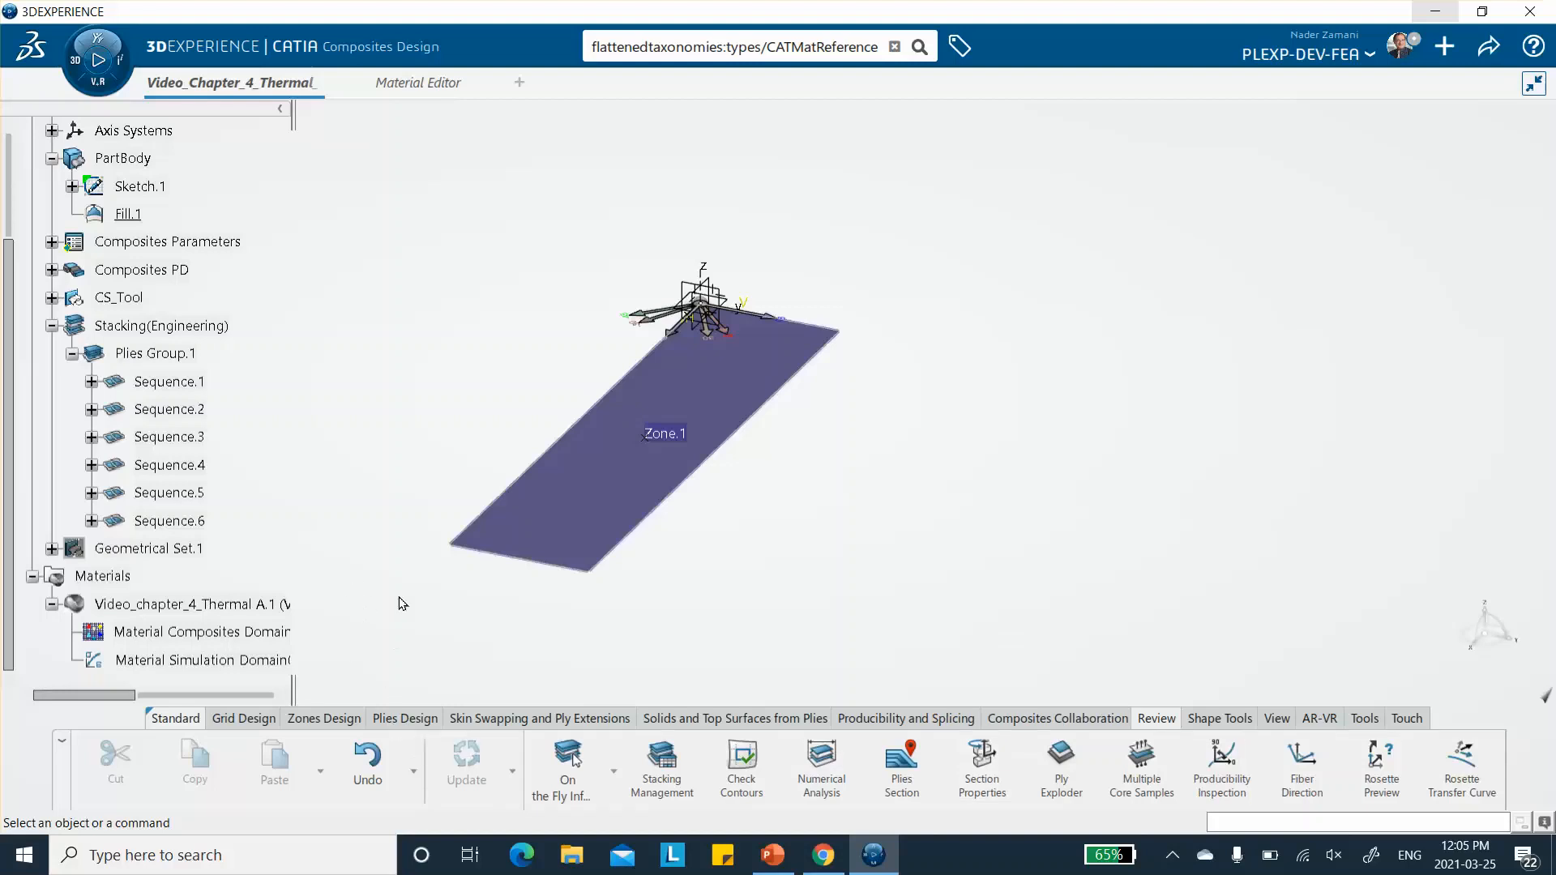
- Start a ply table for Plies Group.1 and browse the CATTemp folder for the stack-up file's name and location
{"action": "left_click", "coordinate": [405, 719]}
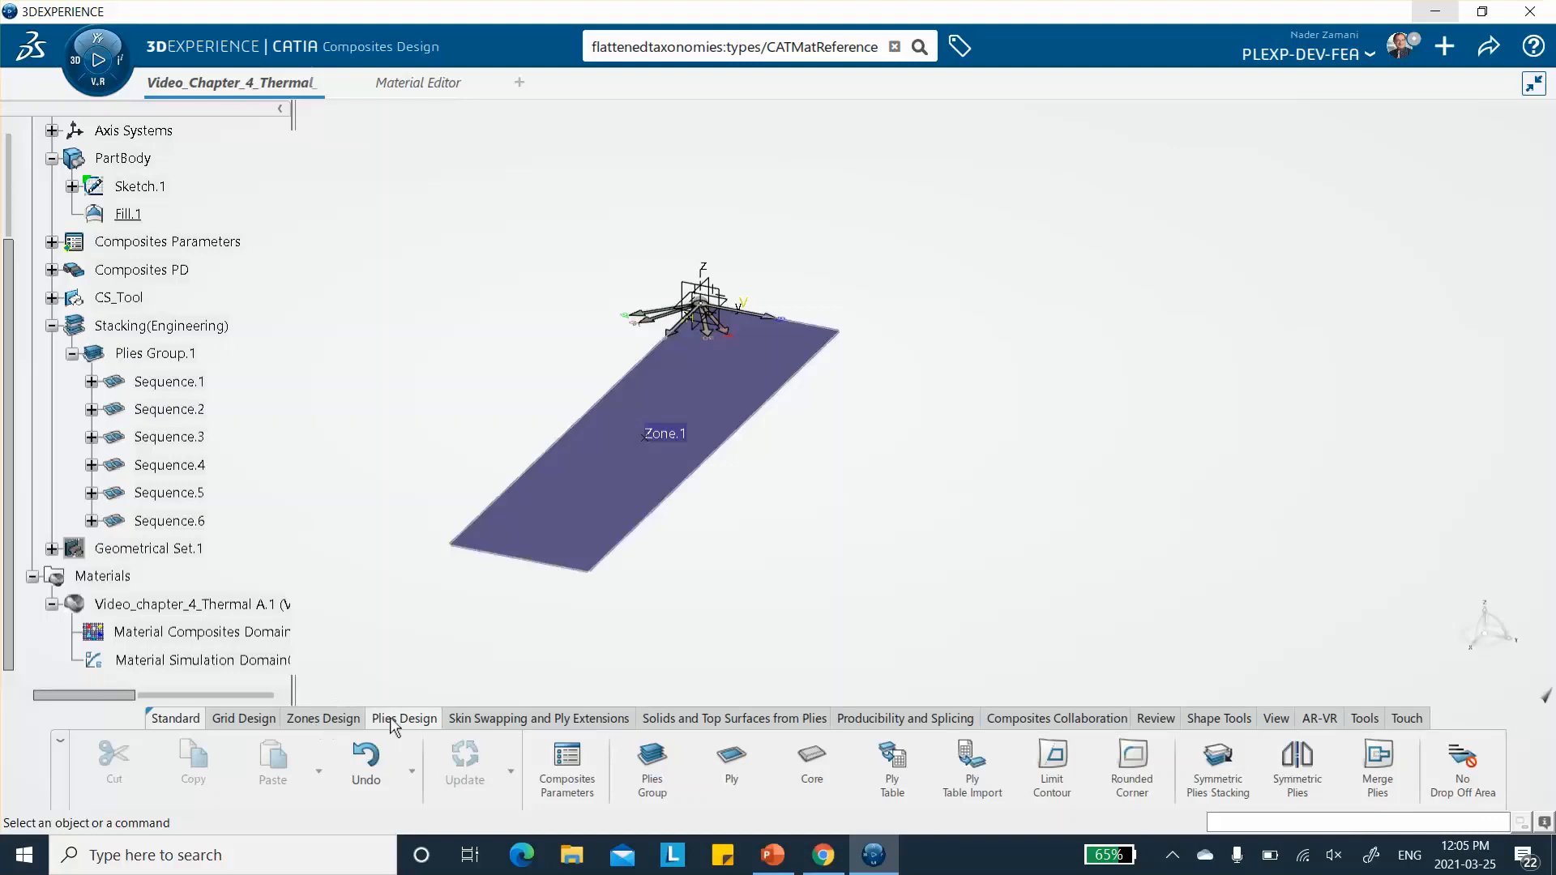
{"action": "left_click", "coordinate": [894, 768]}
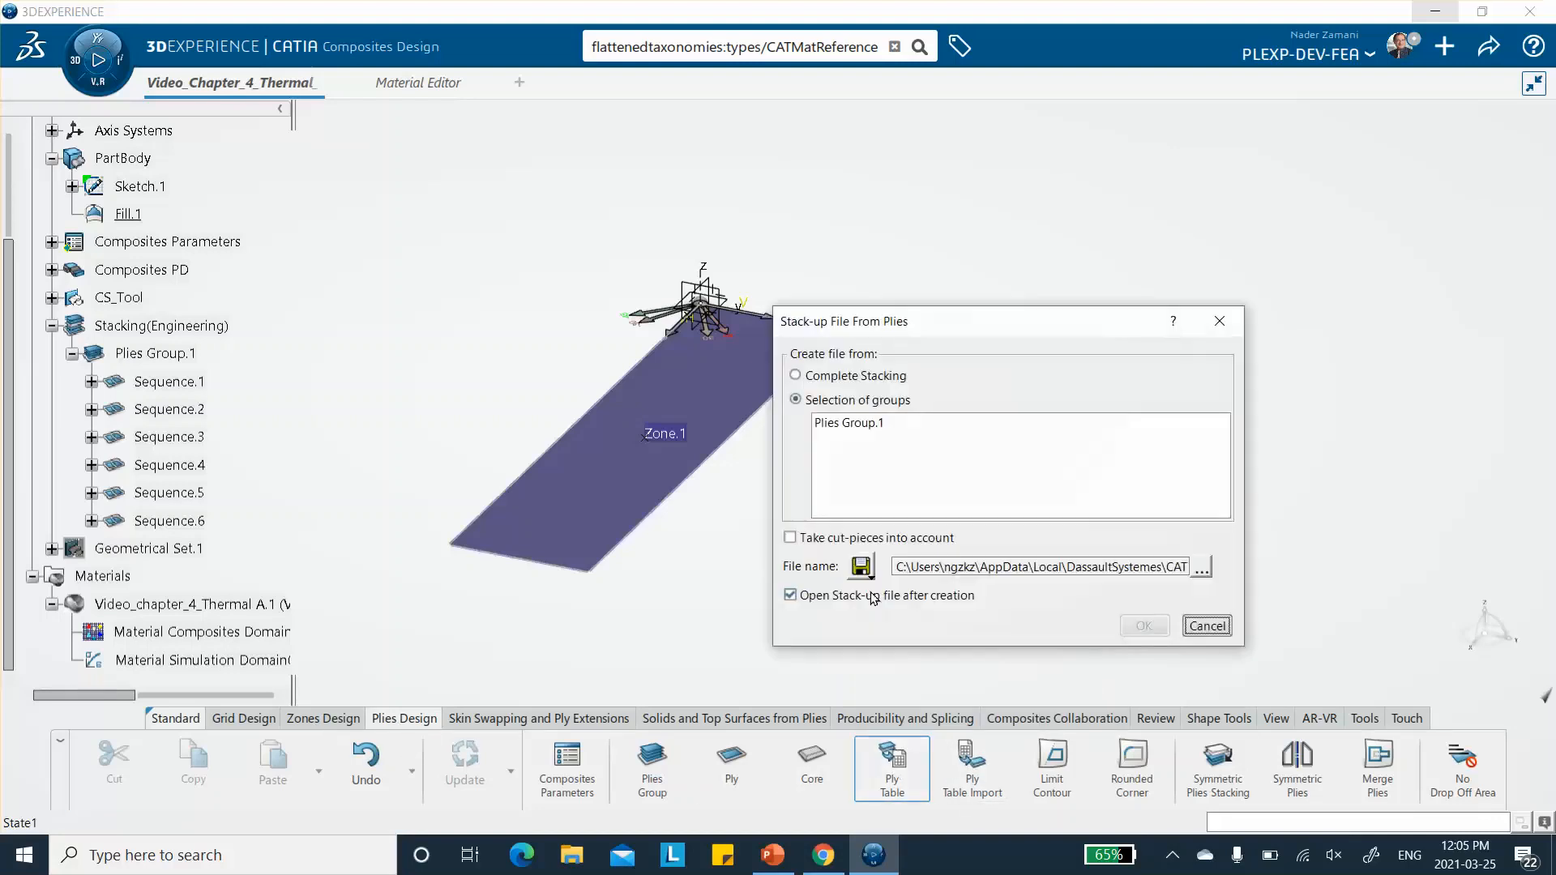
{"action": "left_click", "coordinate": [858, 427]}
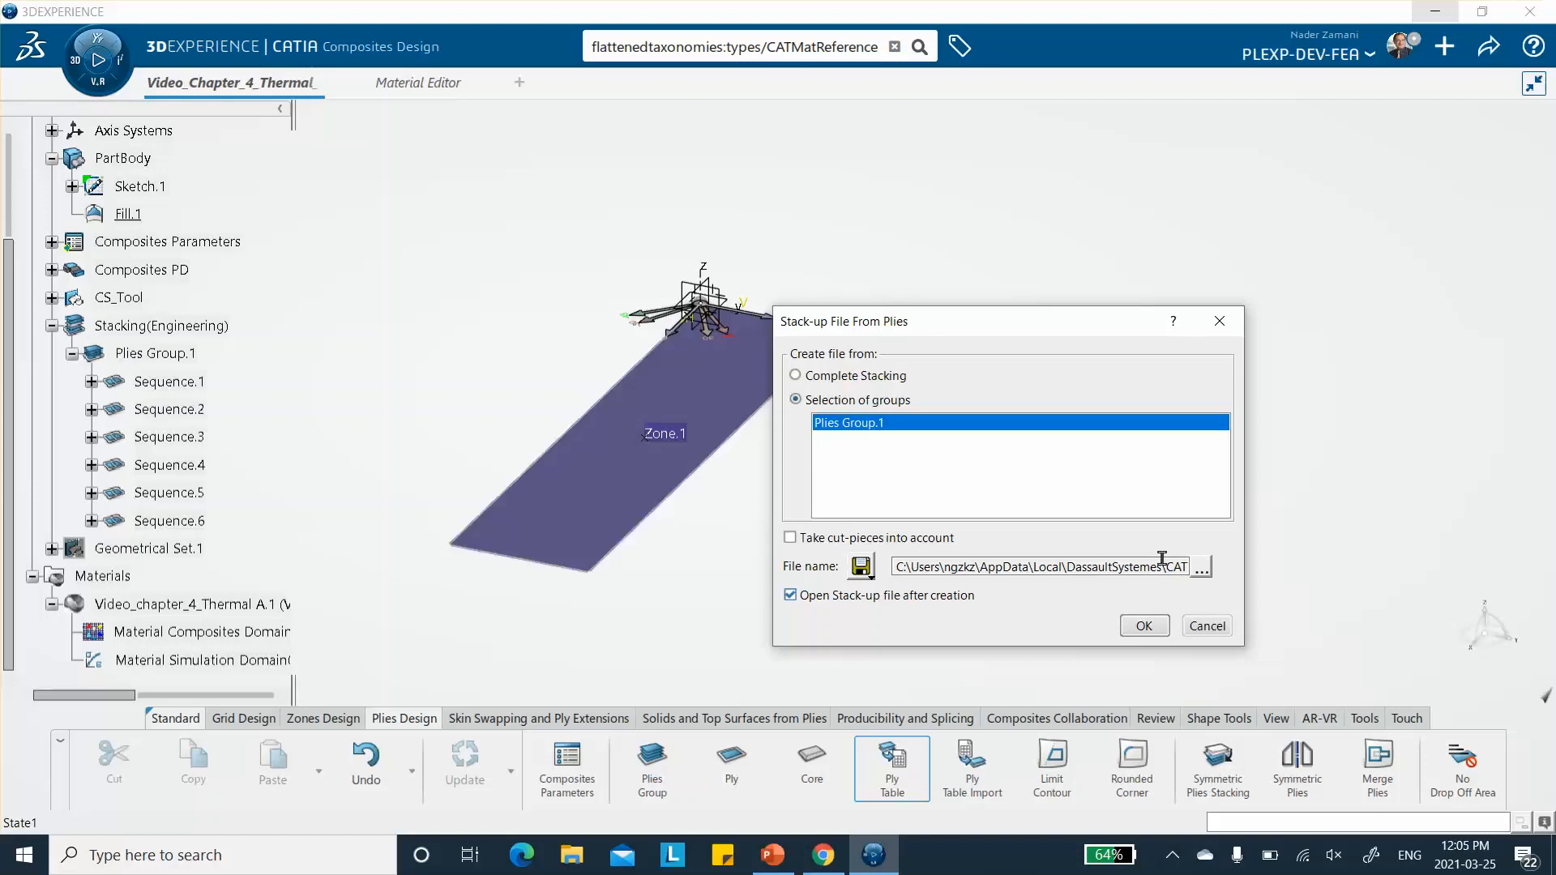
{"action": "left_click", "coordinate": [1200, 570]}
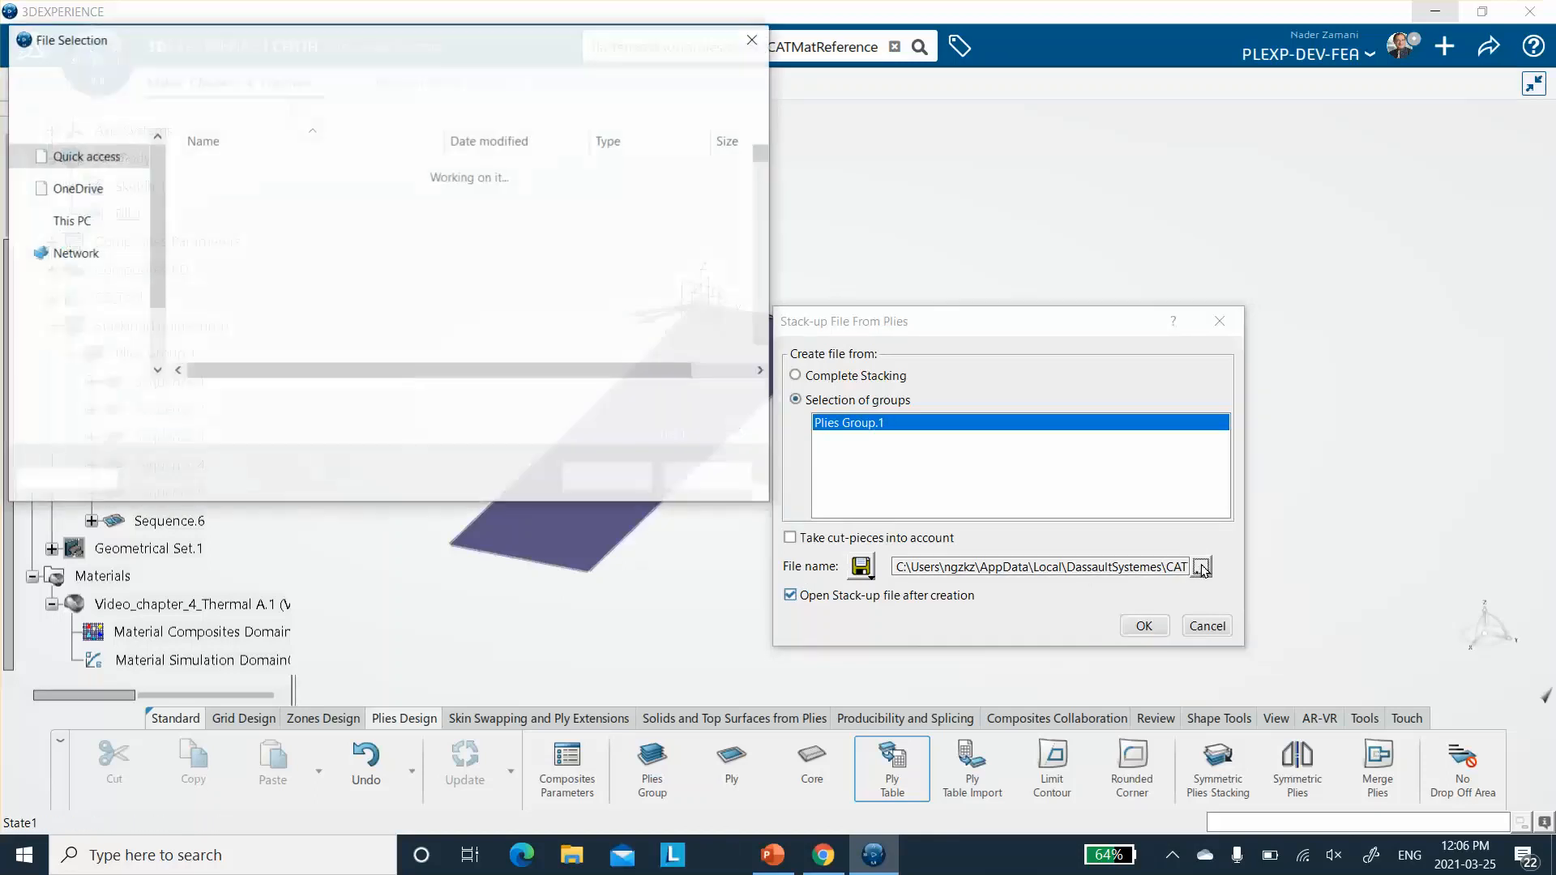
{"action": "left_click_drag", "start_coordinate": [762, 154], "coordinate": [778, 383]}
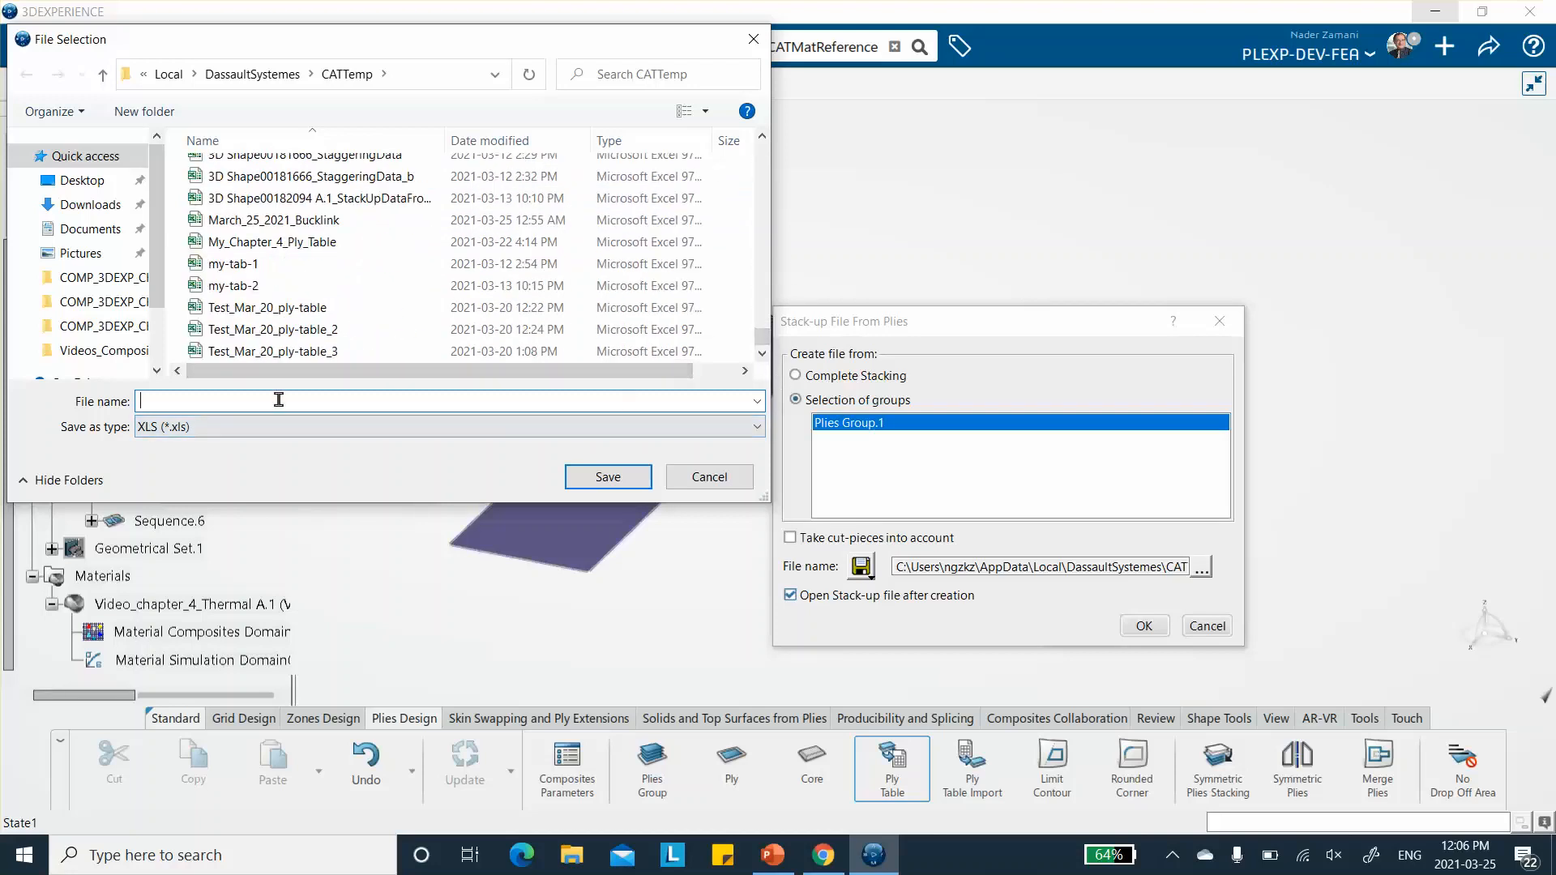
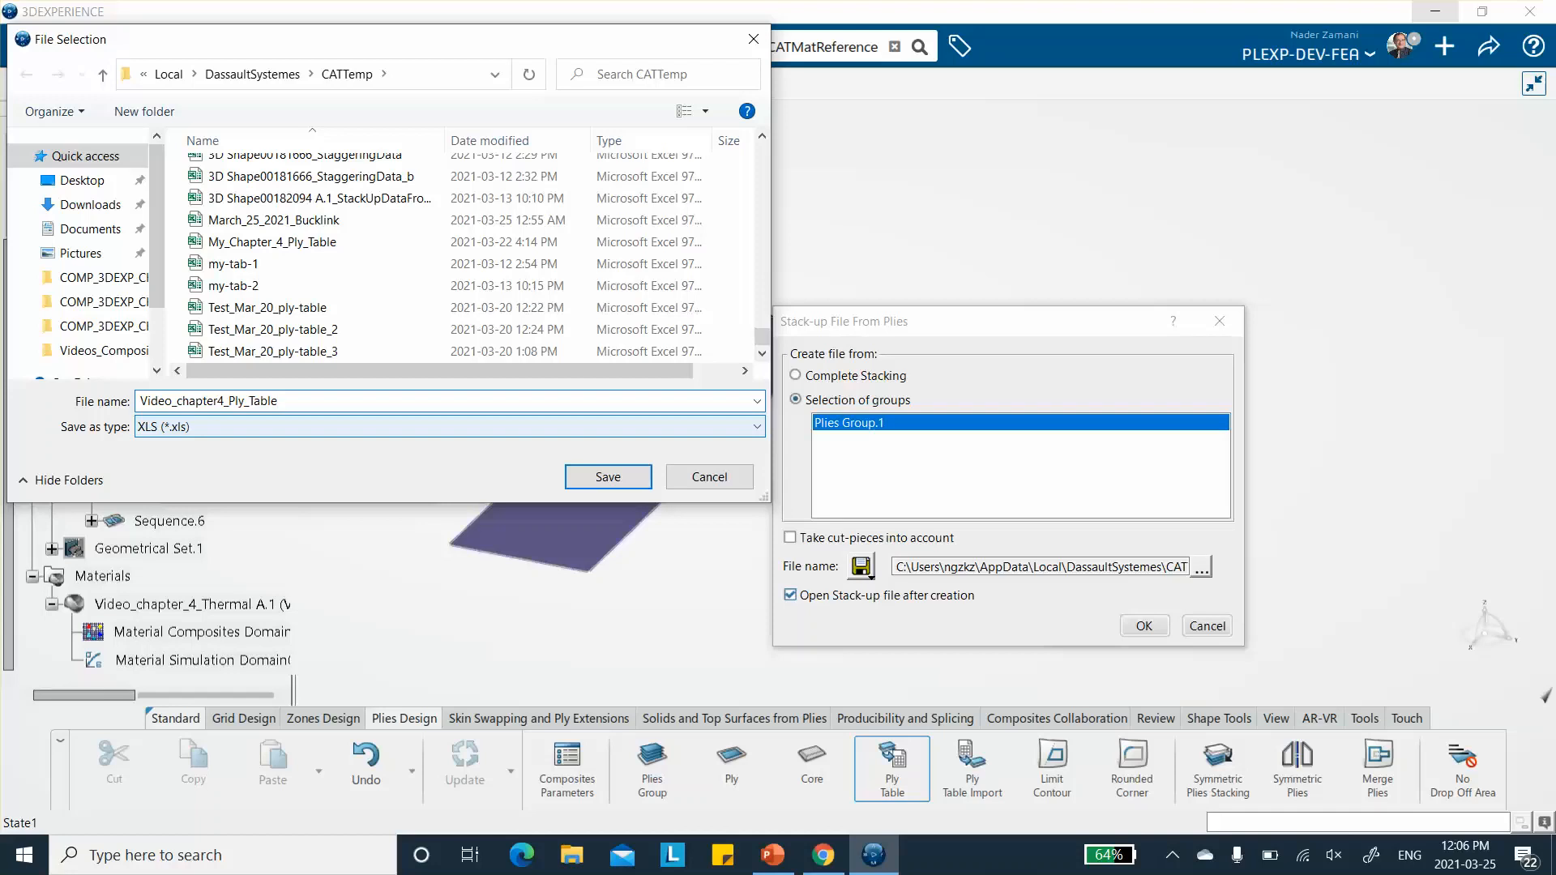
- Name the stack-up file Video_chapter4_Ply_Table in XLS format, and create the Plies Group.1 ply table with the file opening after creation
{"action": "left_click", "coordinate": [281, 393]}
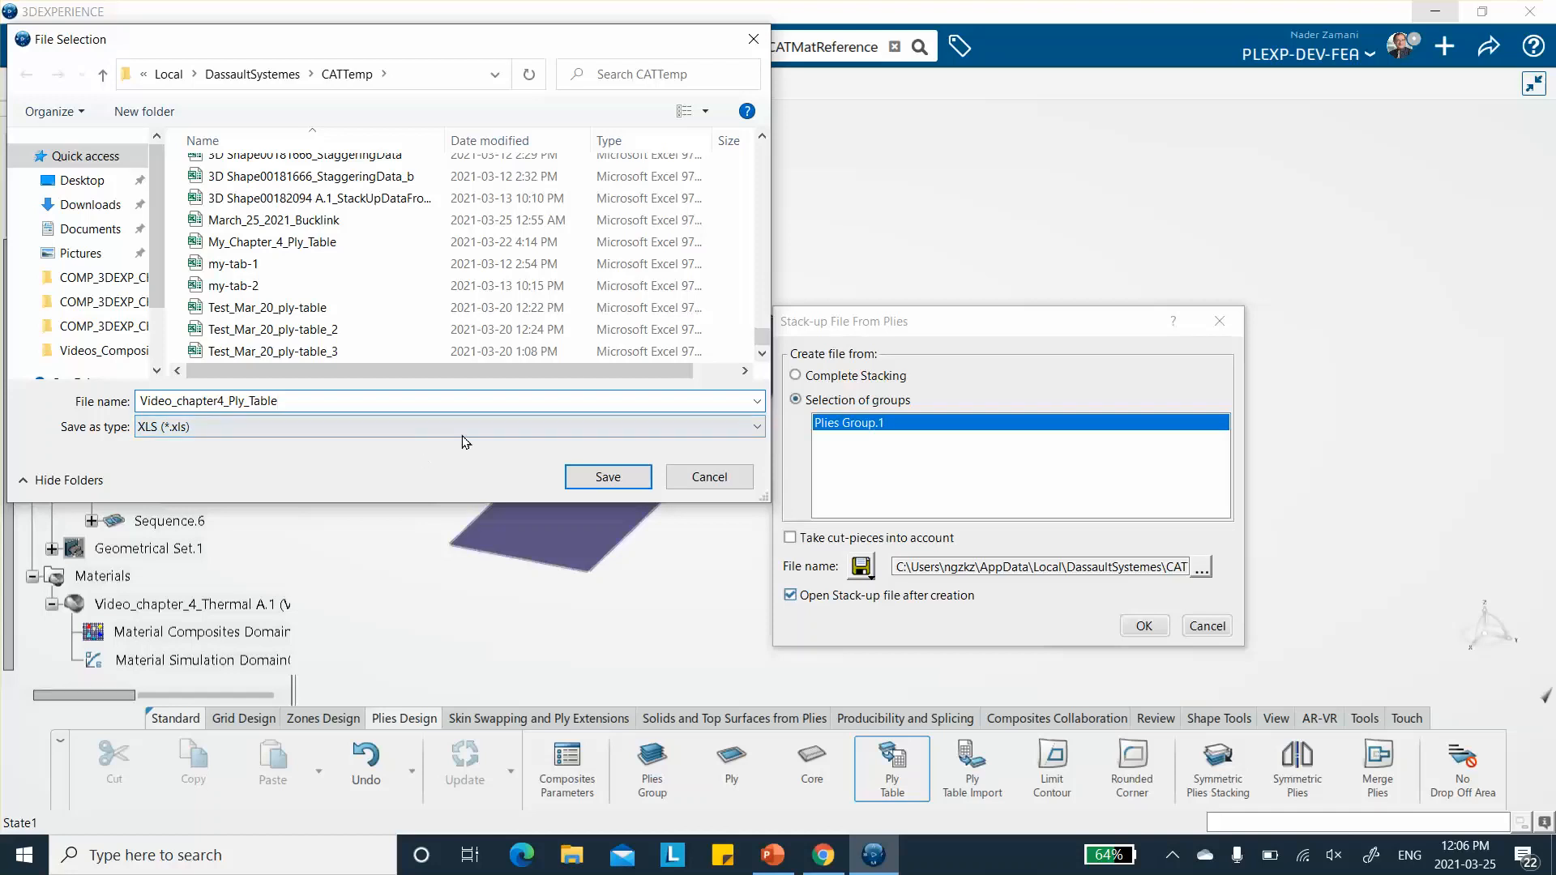
{"action": "left_click", "coordinate": [609, 478]}
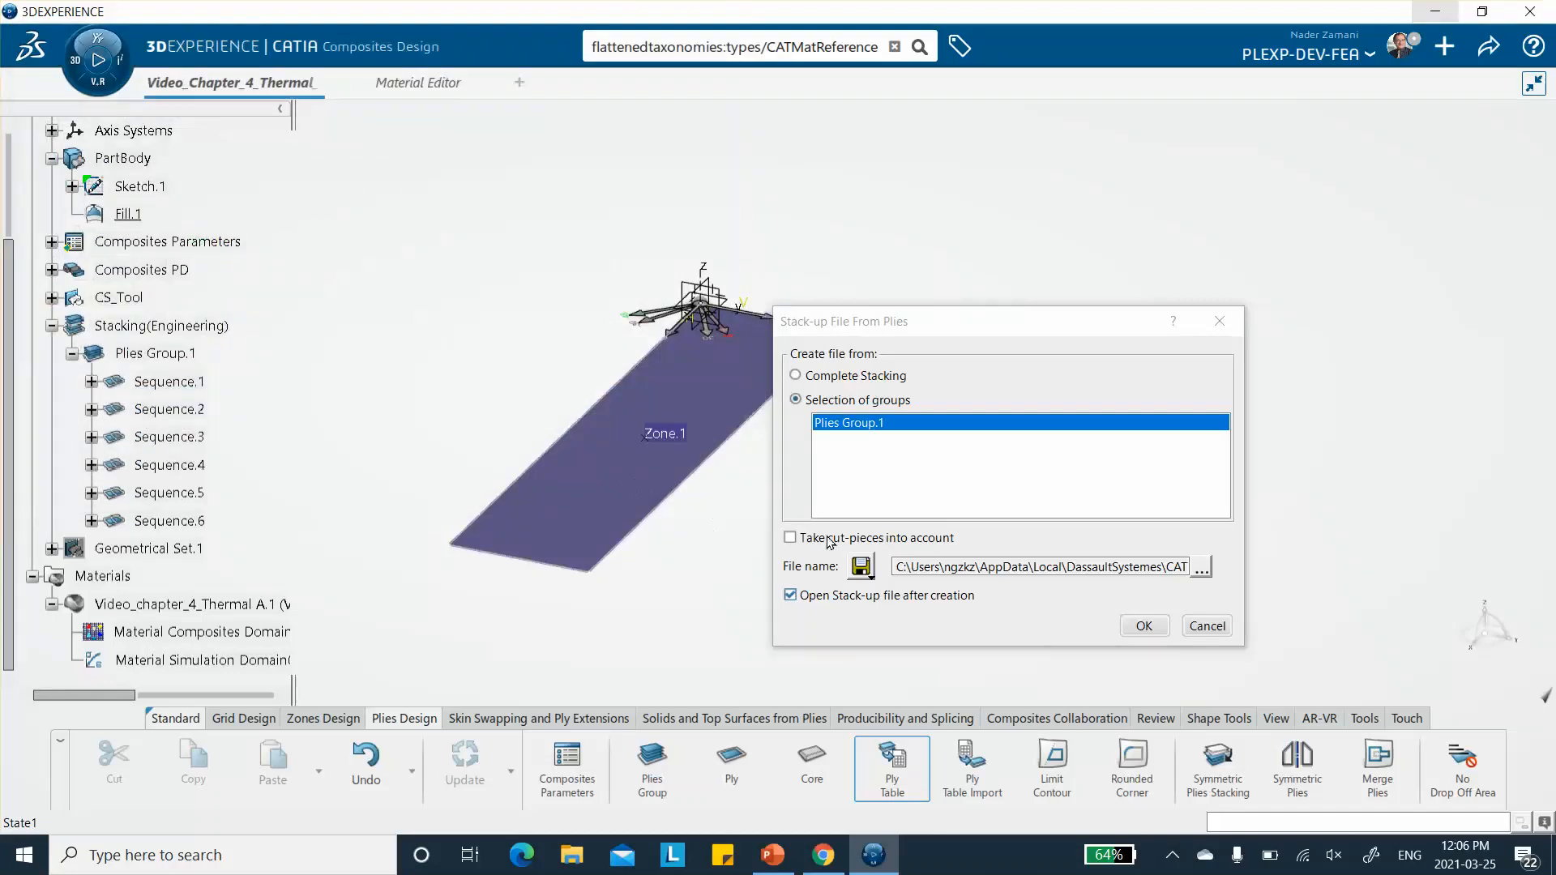
{"action": "left_click", "coordinate": [790, 594]}
{"action": "left_click", "coordinate": [1141, 629]}
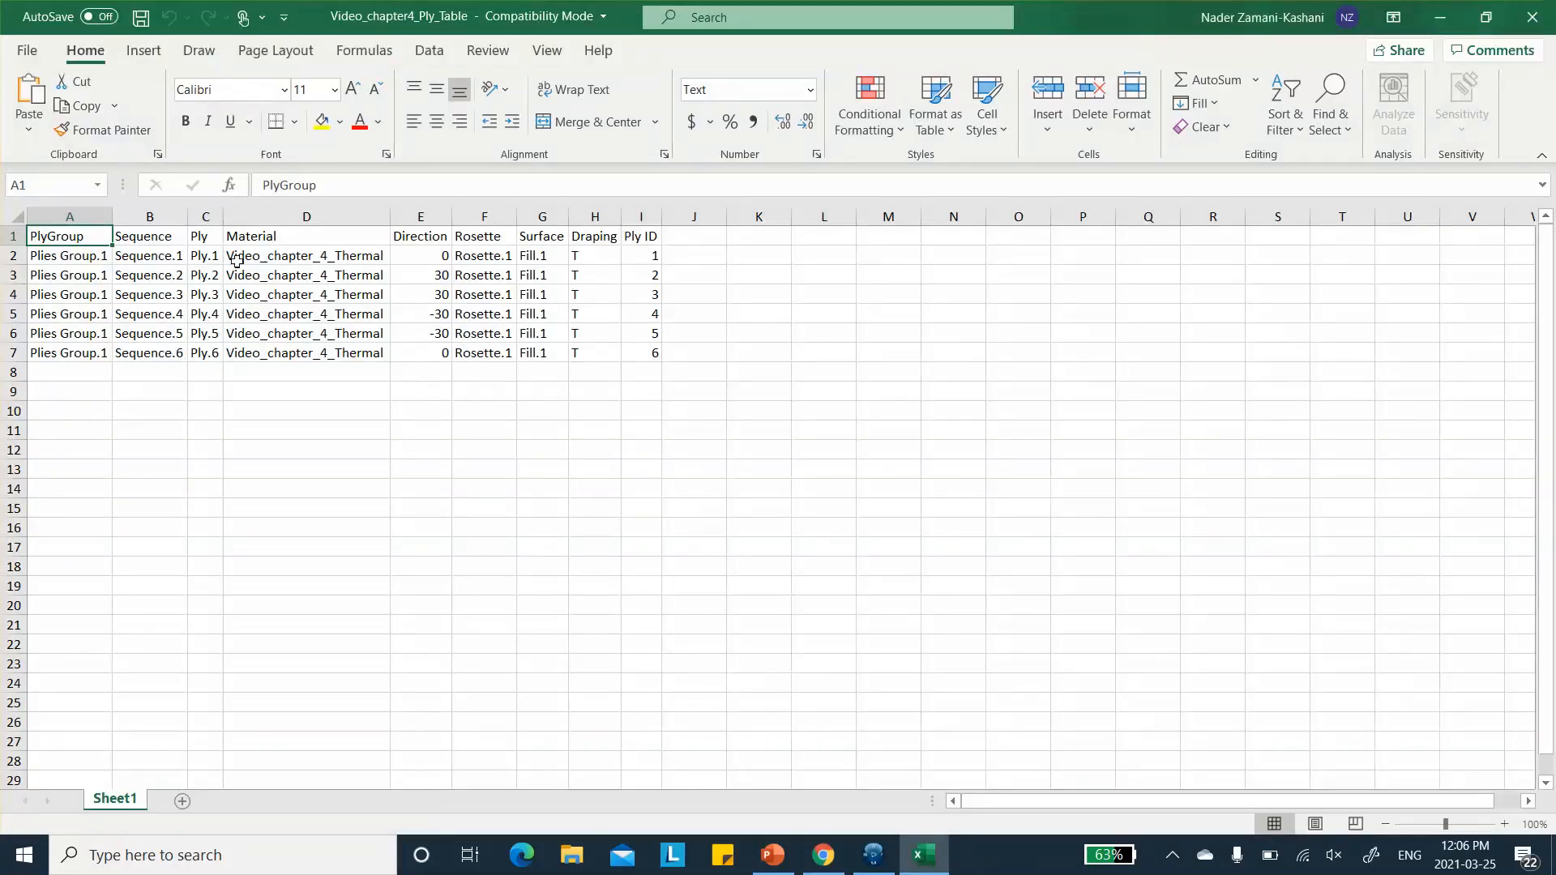
- Widen the Ply and Direction columns, and set the directions of Ply.1, Ply.2 and Ply.3 to 30, -30 and 0
{"action": "left_click_drag", "start_coordinate": [223, 218], "coordinate": [257, 217]}
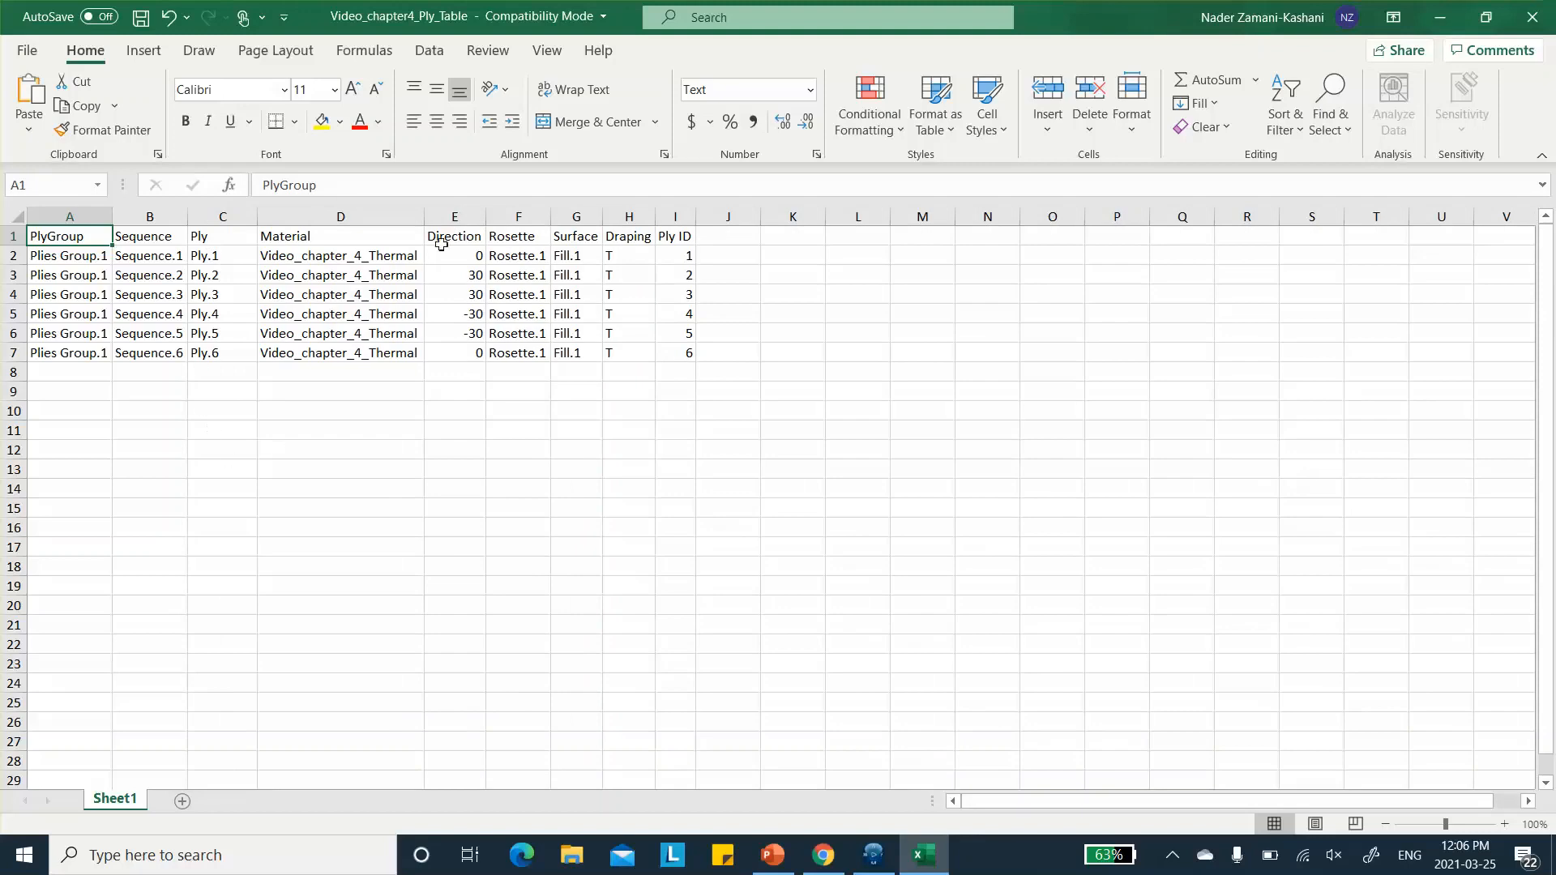
{"action": "left_click_drag", "start_coordinate": [487, 216], "coordinate": [522, 216]}
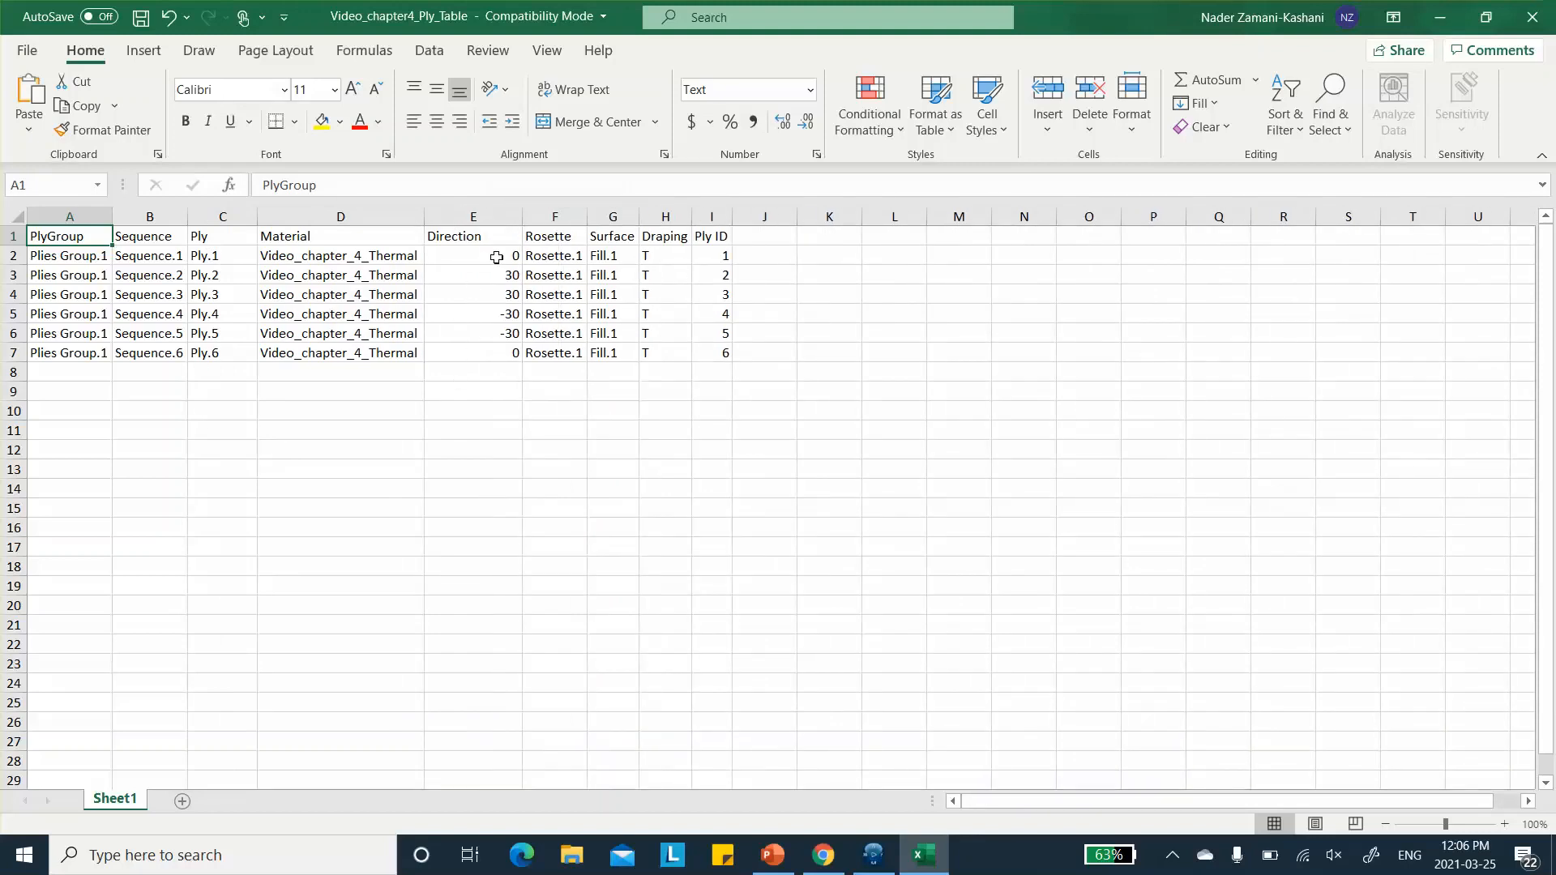
{"action": "left_click", "coordinate": [497, 254]}
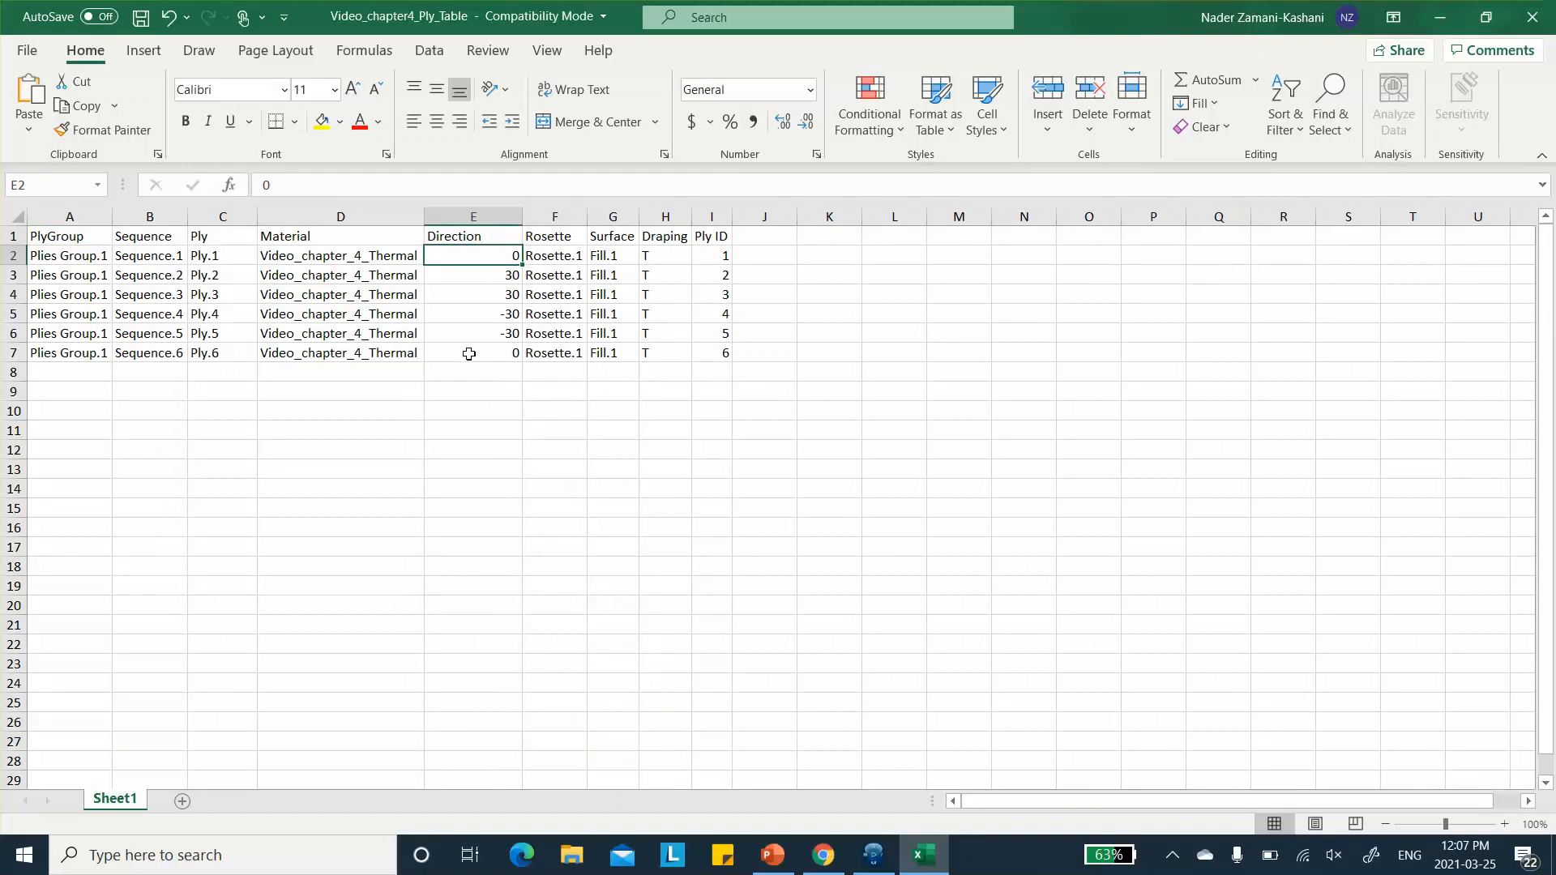
{"action": "type", "text": "30"}
{"action": "left_click", "coordinate": [483, 277]}
{"action": "type", "text": "-"}
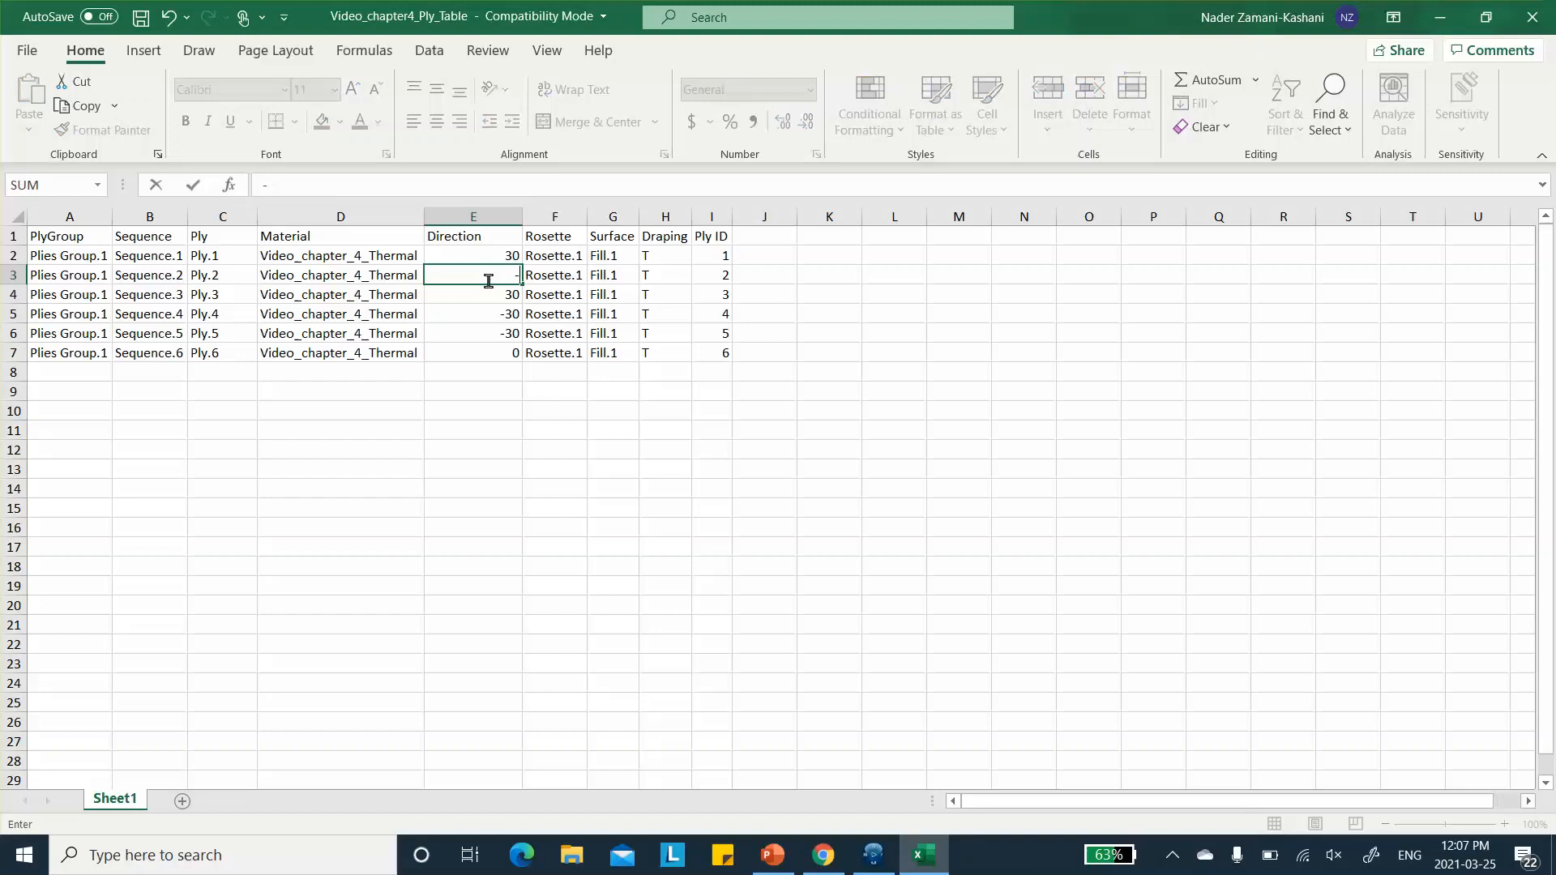
{"action": "type", "text": "30"}
{"action": "left_click", "coordinate": [480, 296]}
{"action": "type", "text": "0"}
- Set the directions of Ply.4, Ply.5 and Ply.6 to 0, -30 and 30, and save and close the ply table workbook
{"action": "left_click", "coordinate": [497, 317]}
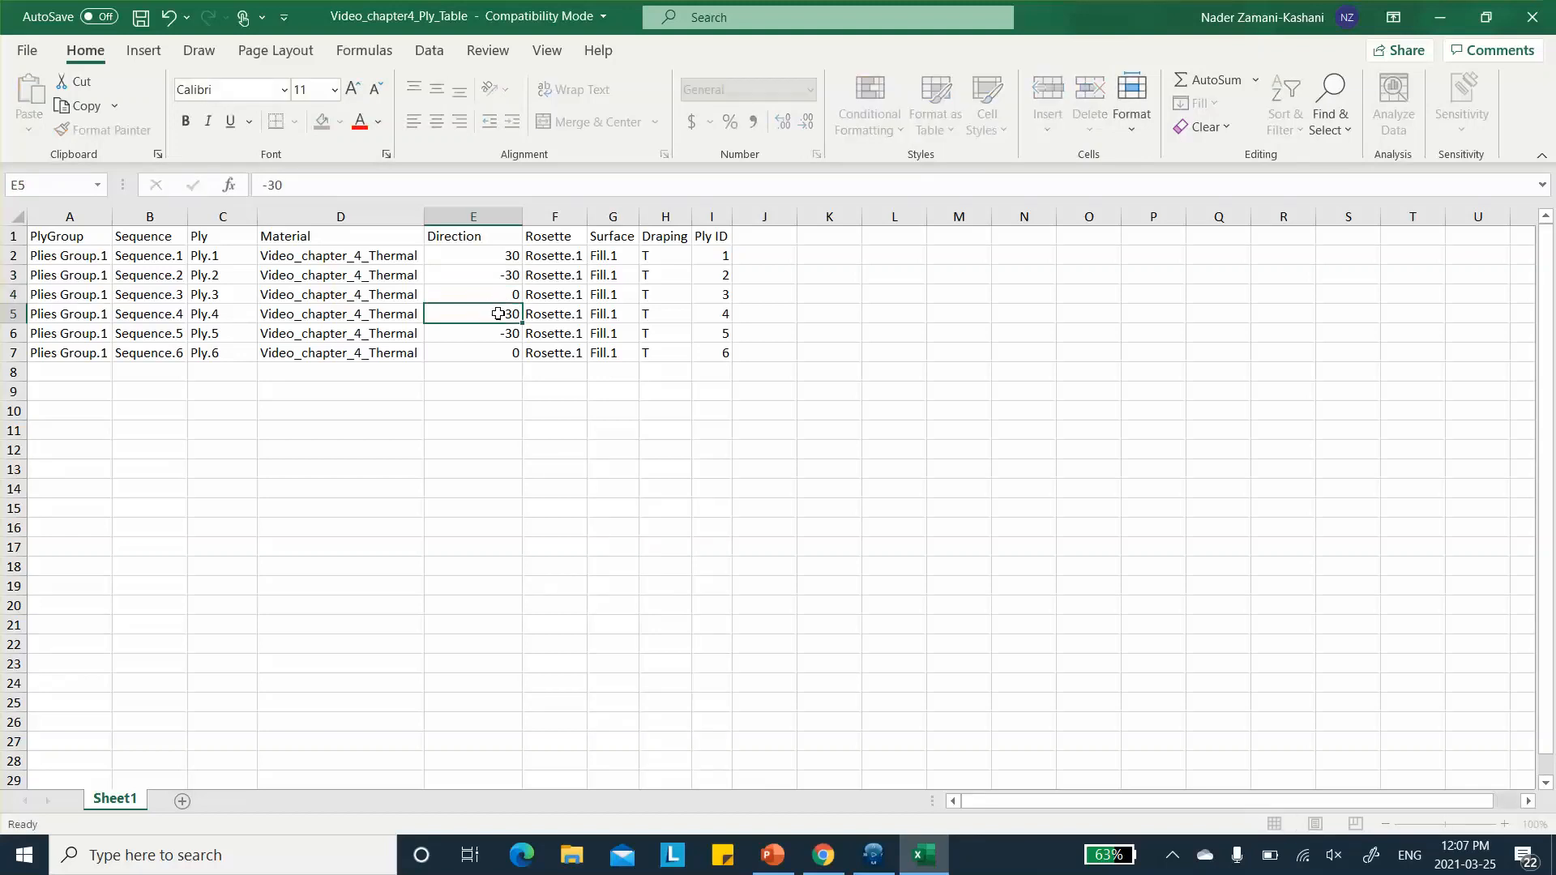
{"action": "type", "text": "0"}
{"action": "left_click", "coordinate": [498, 326]}
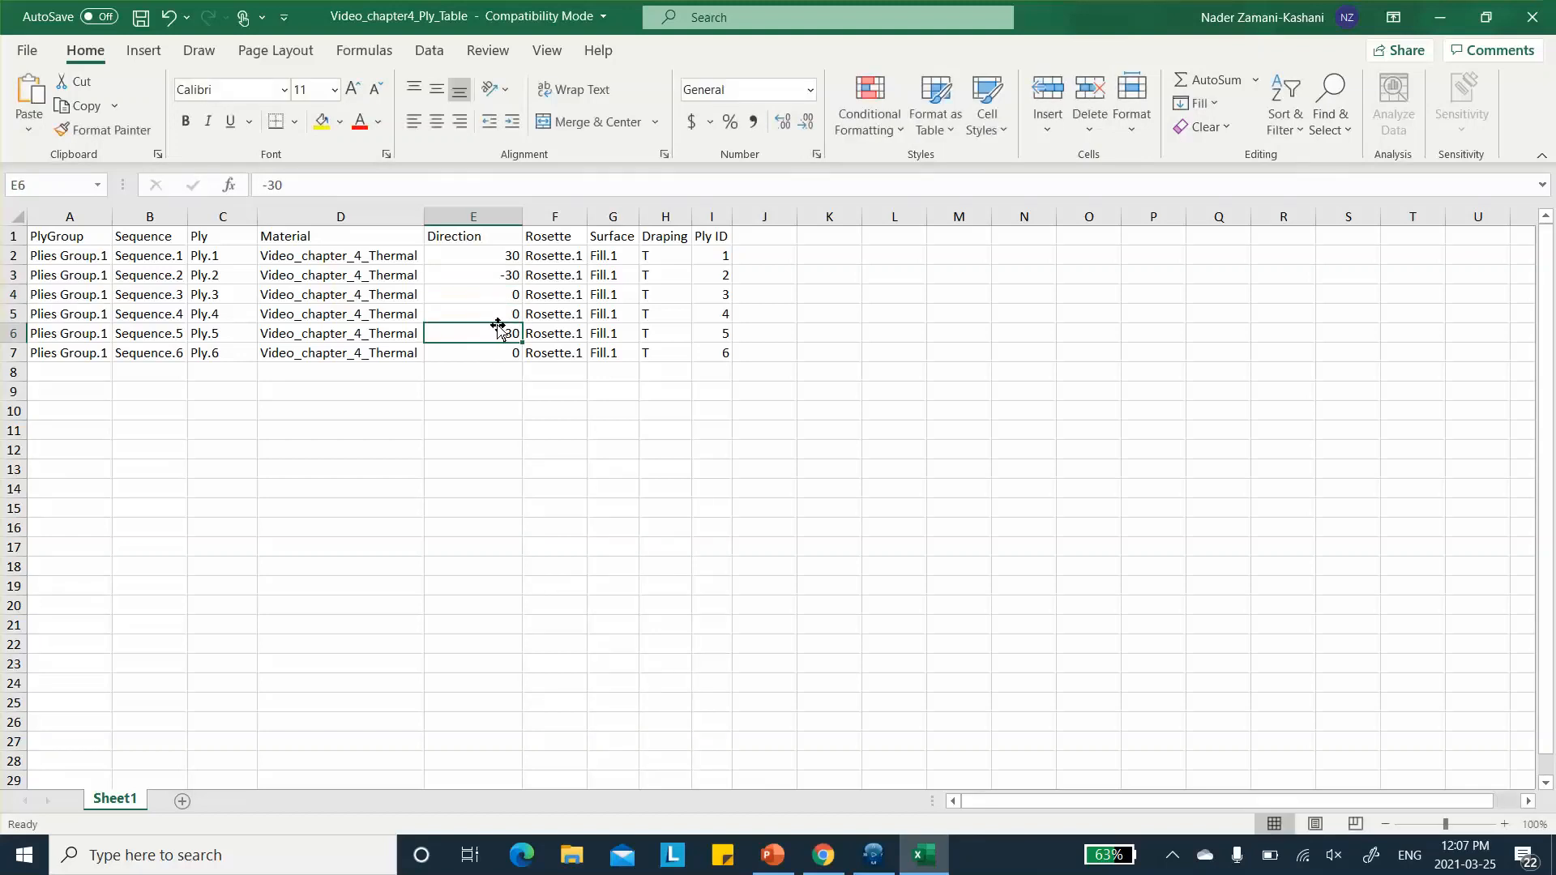
{"action": "type", "text": "-30"}
{"action": "left_click", "coordinate": [493, 349]}
{"action": "type", "text": "3"}
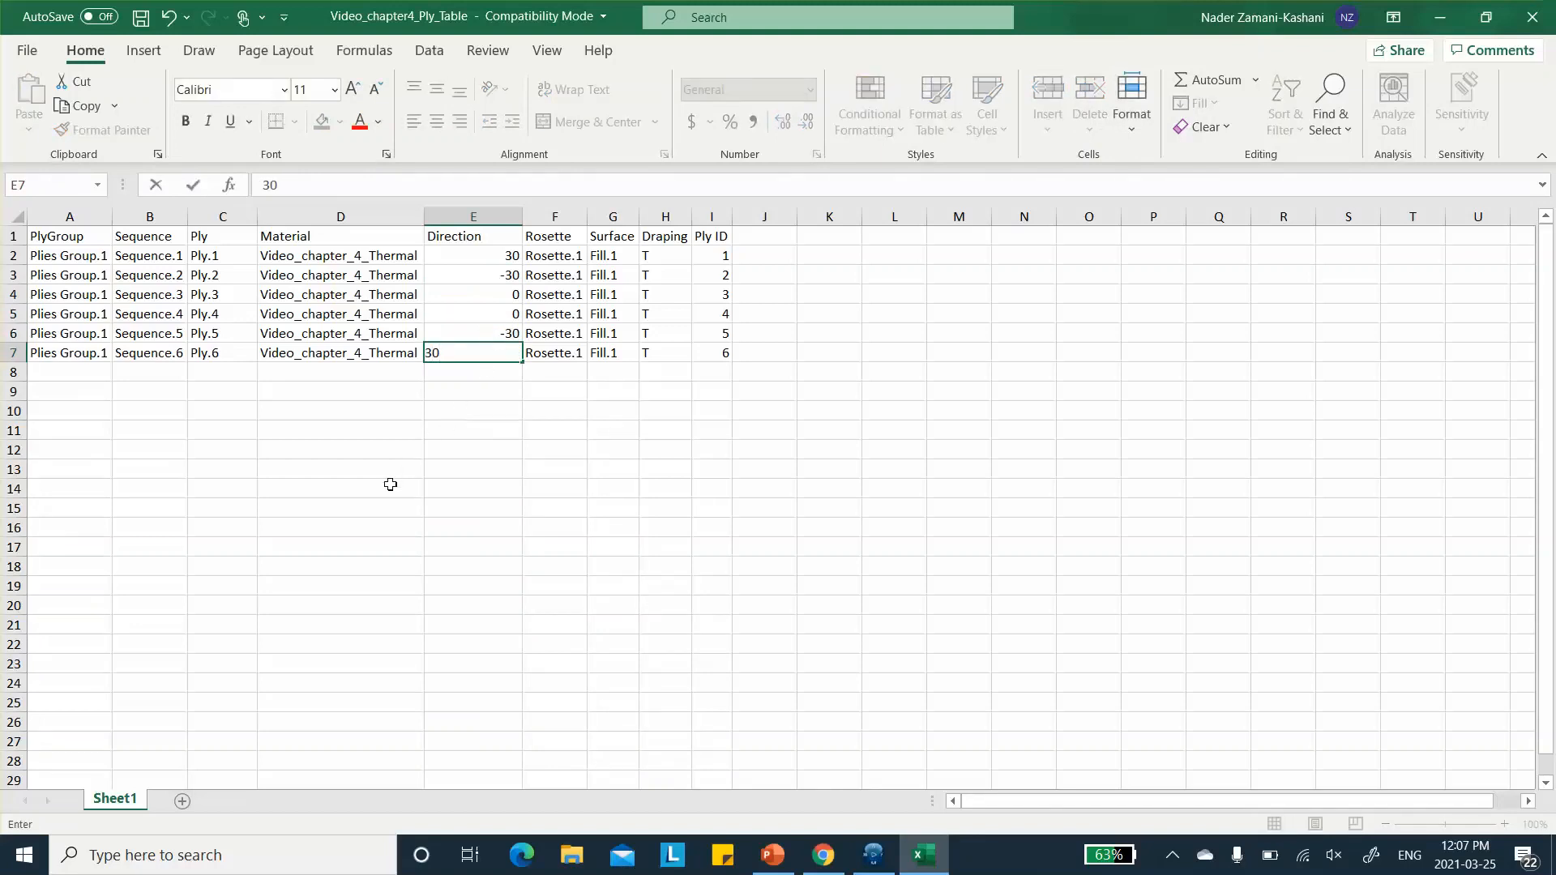
{"action": "left_click", "coordinate": [417, 444]}
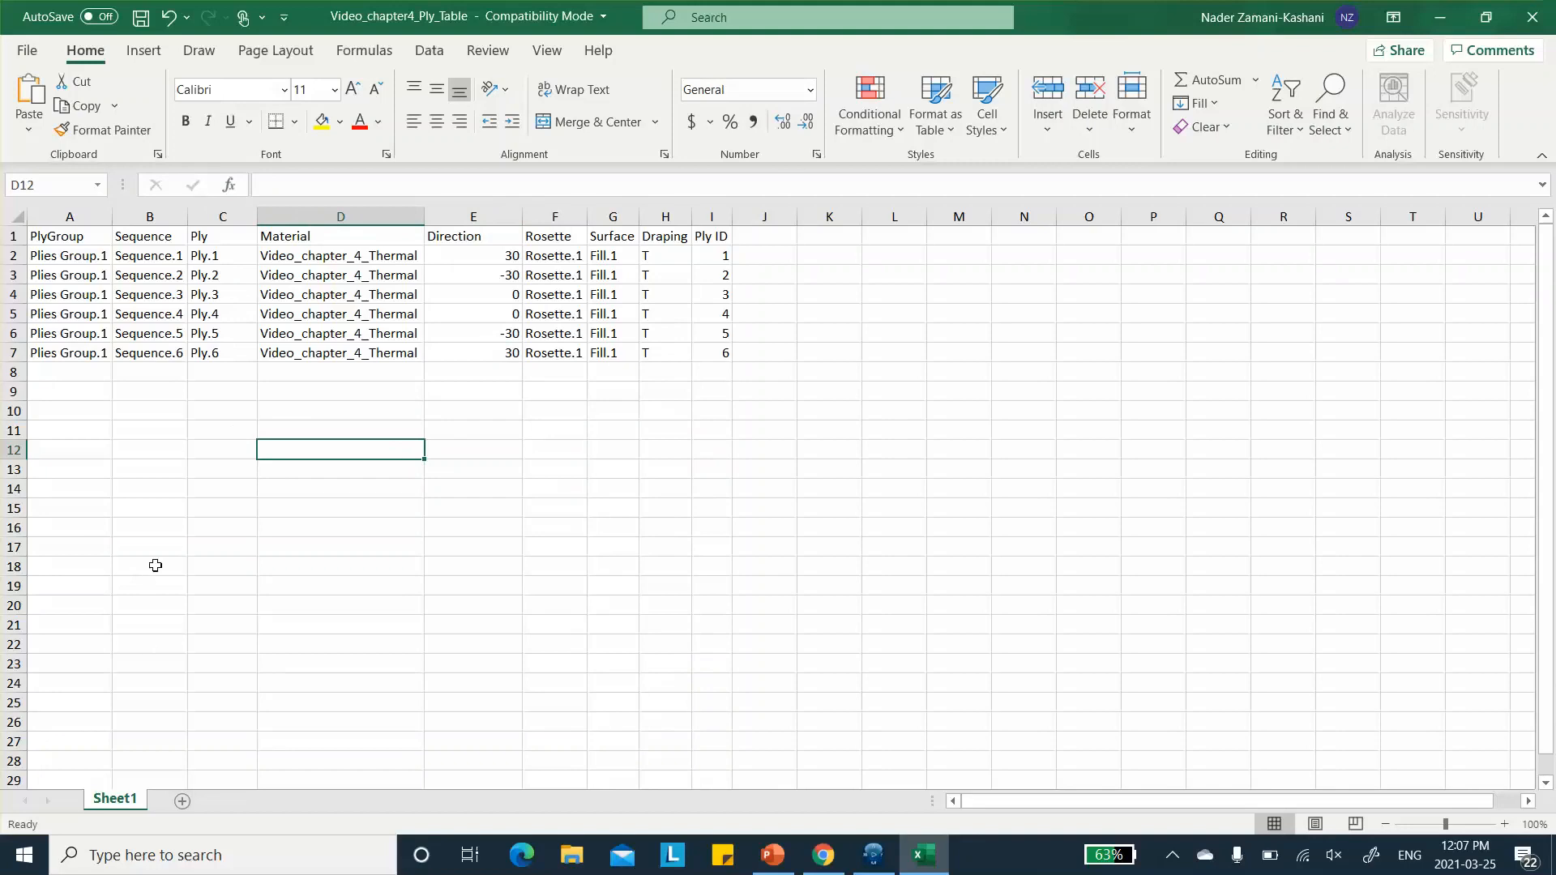
{"action": "left_click", "coordinate": [141, 19]}
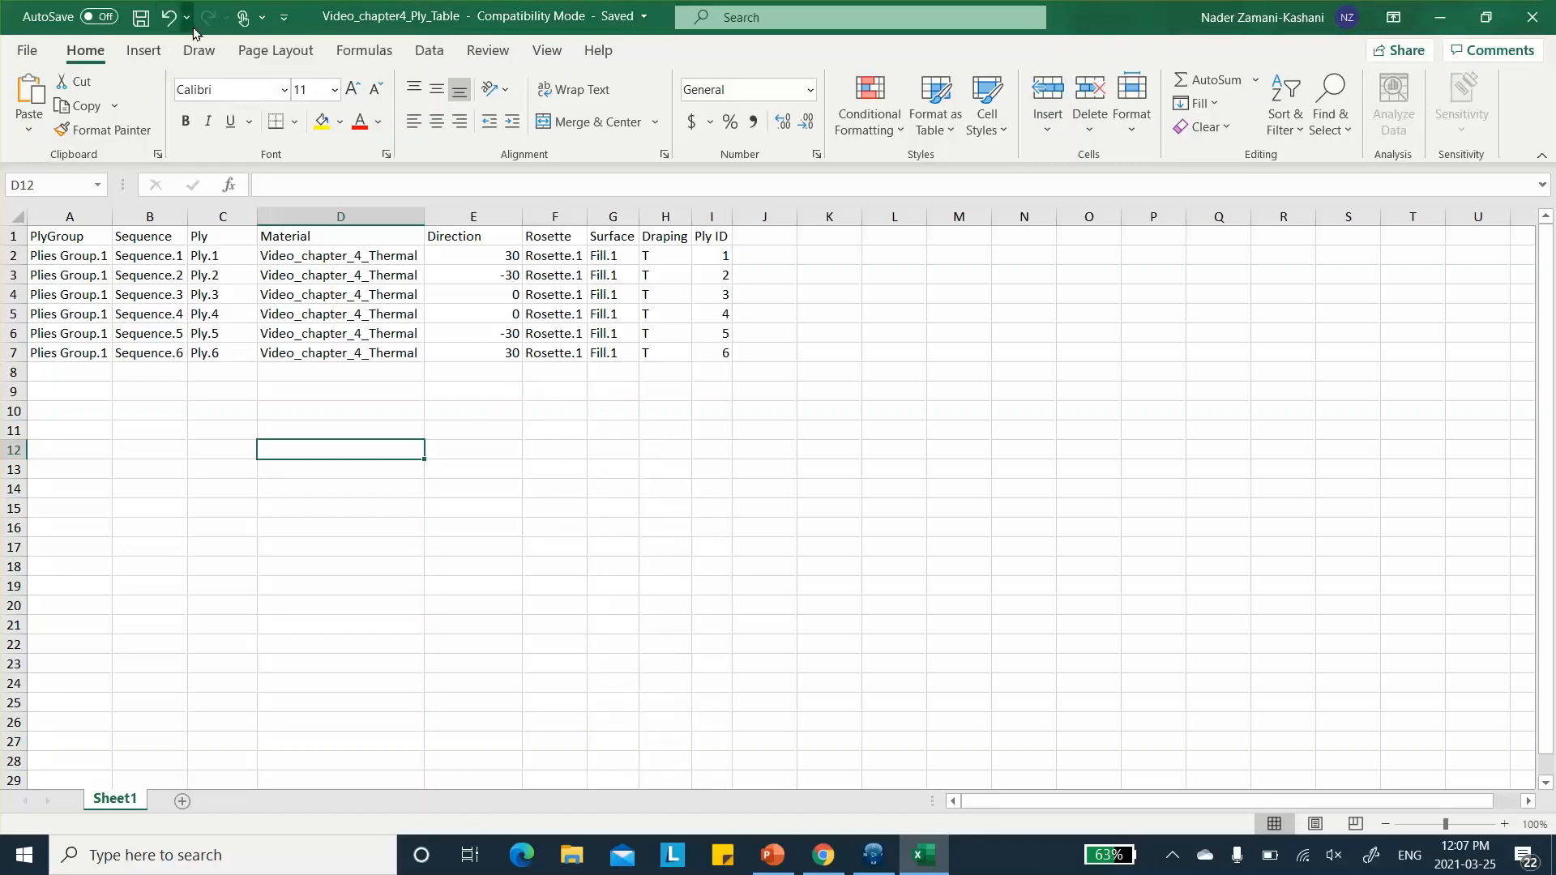
{"action": "left_click", "coordinate": [1533, 17]}
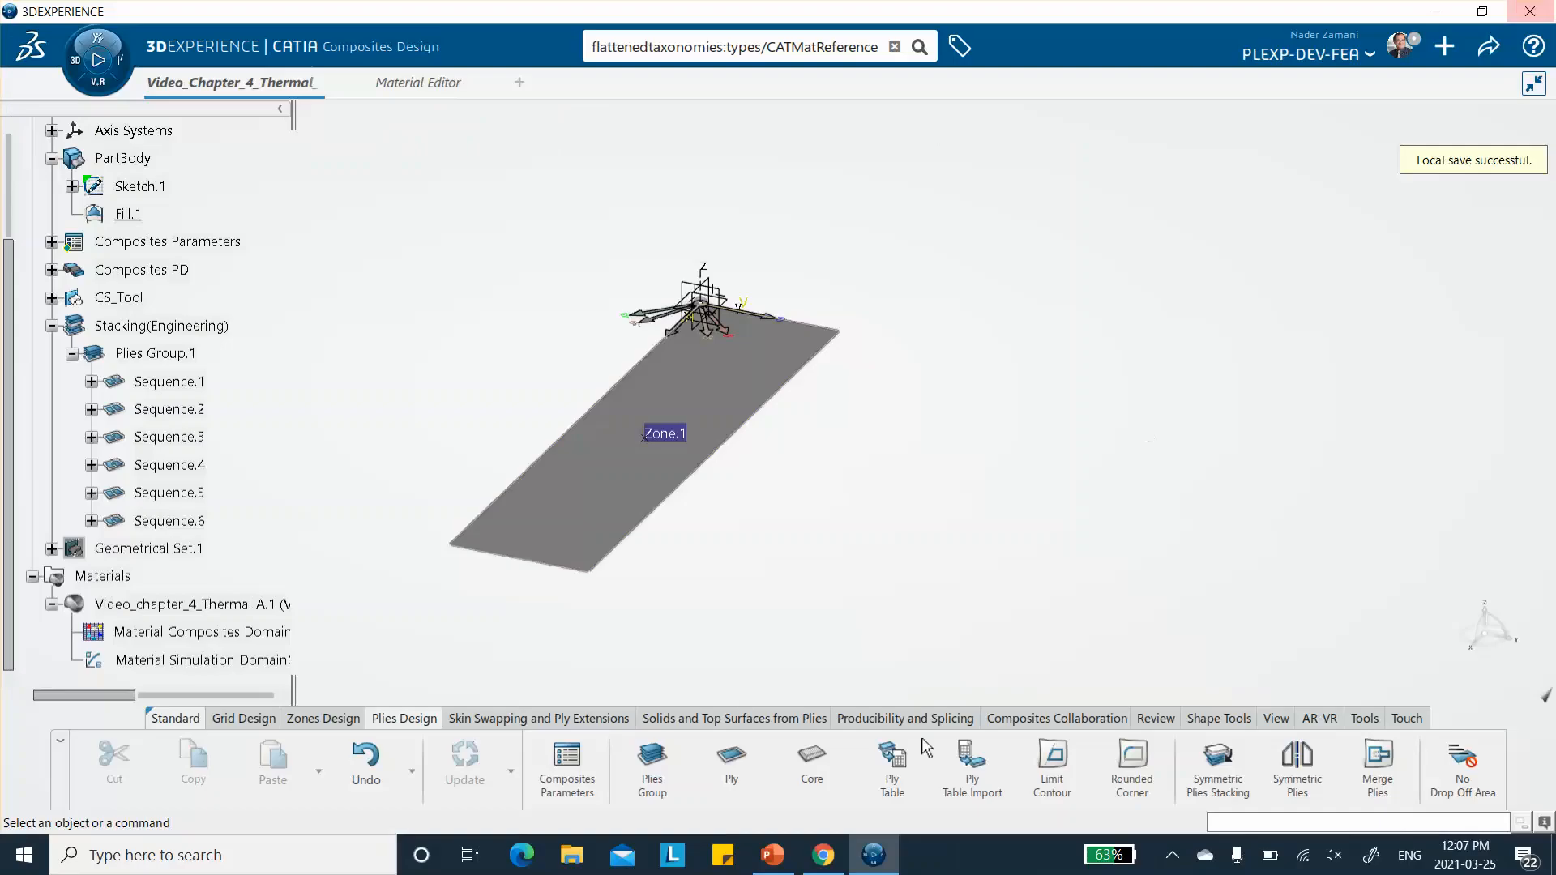
- Import the edited ply table Video_chapter4_Ply_Table from the CATTemp folder to recreate the plies
{"action": "left_click", "coordinate": [970, 780]}
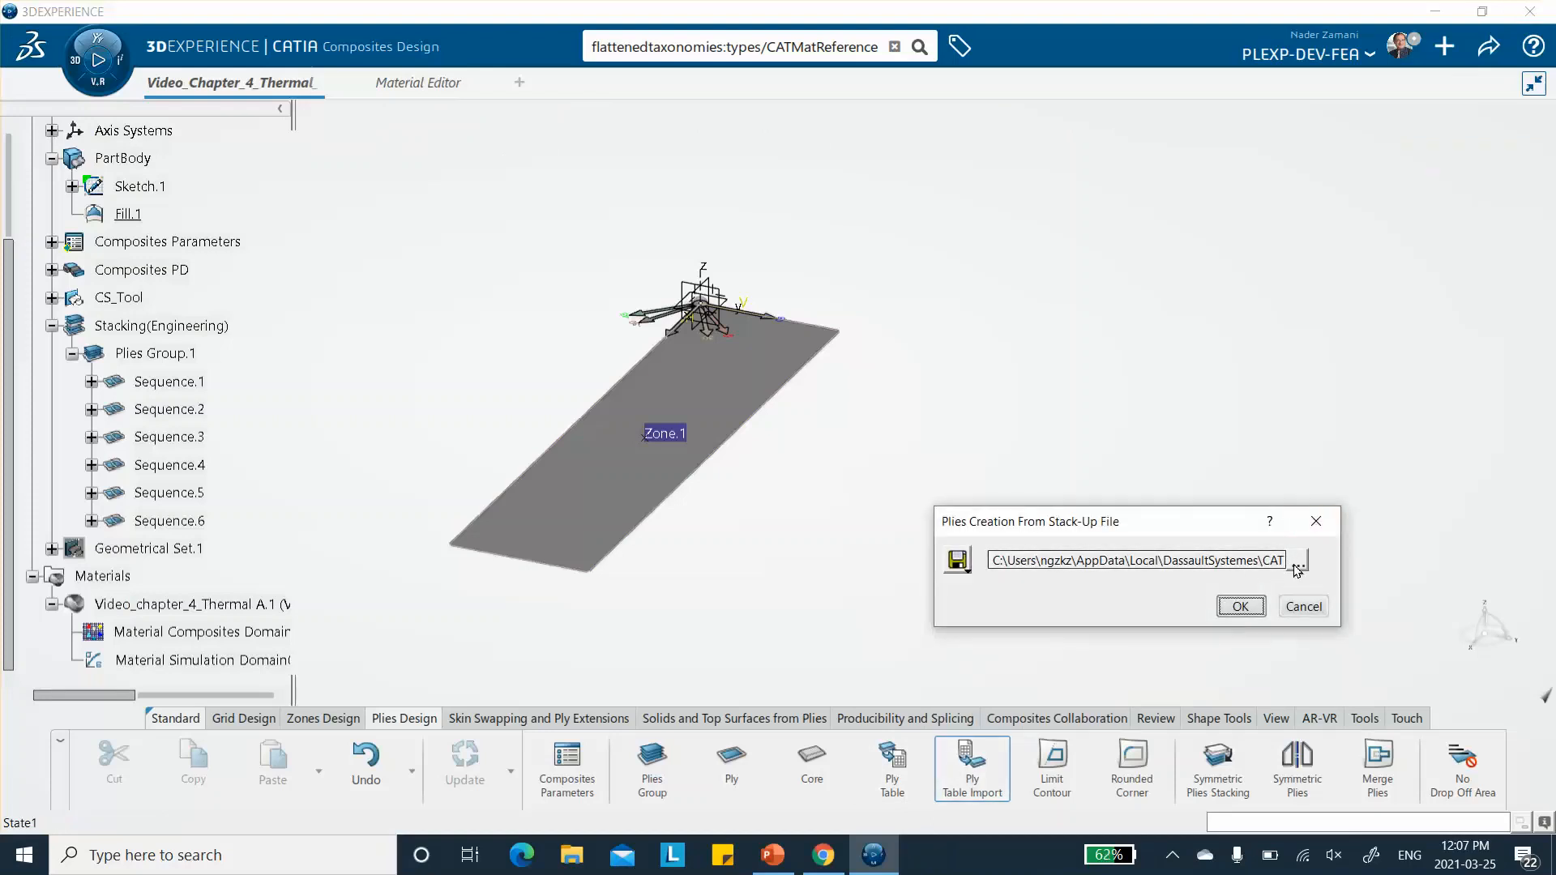
{"action": "left_click", "coordinate": [1299, 565]}
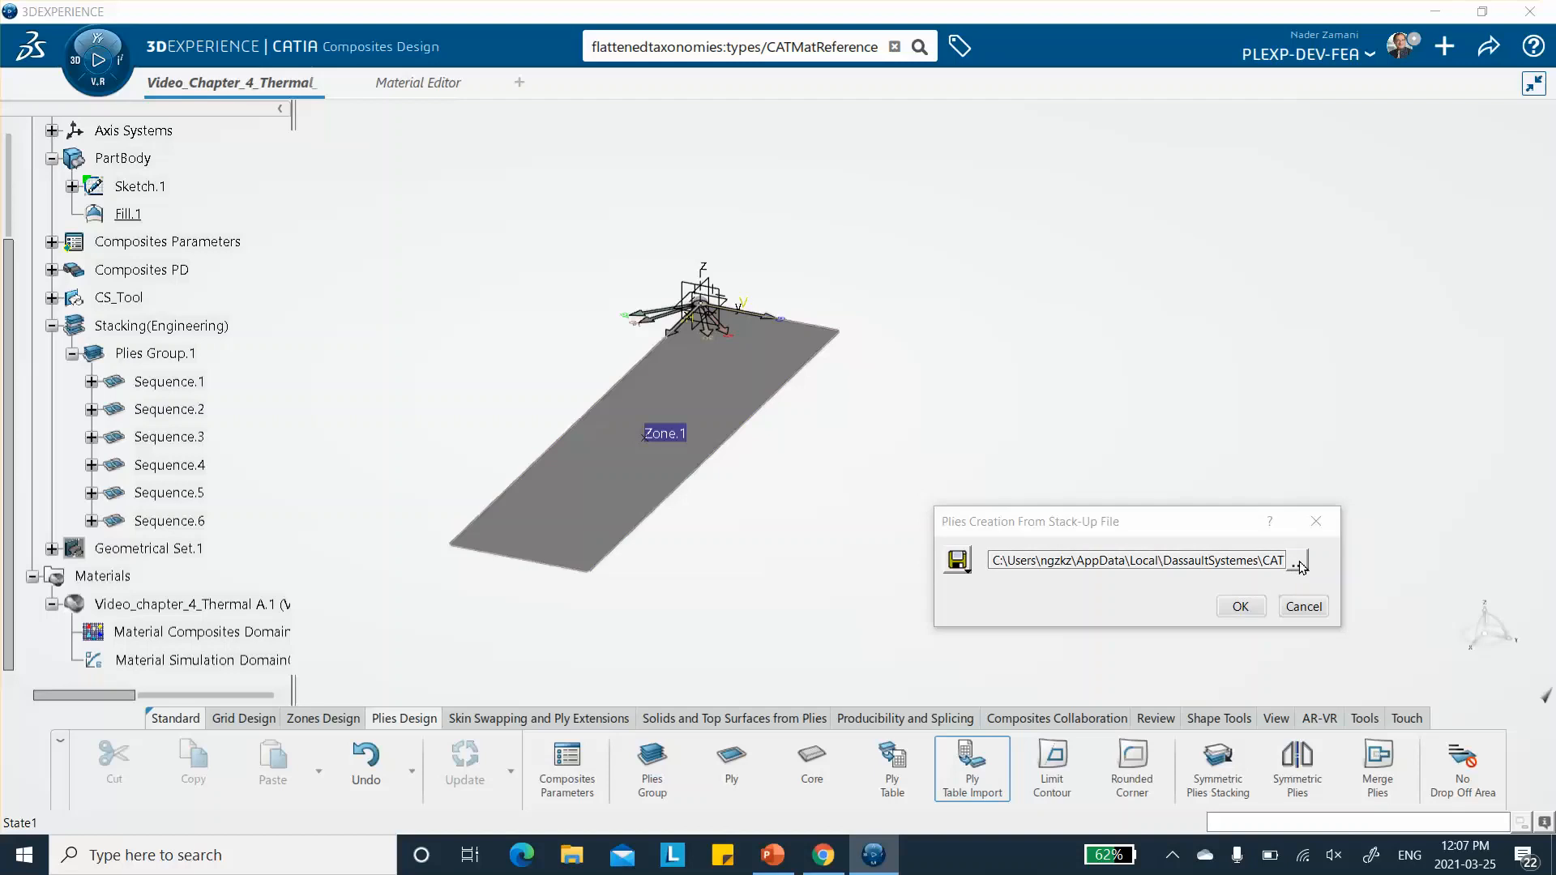
{"action": "left_click_drag", "start_coordinate": [768, 159], "coordinate": [766, 388]}
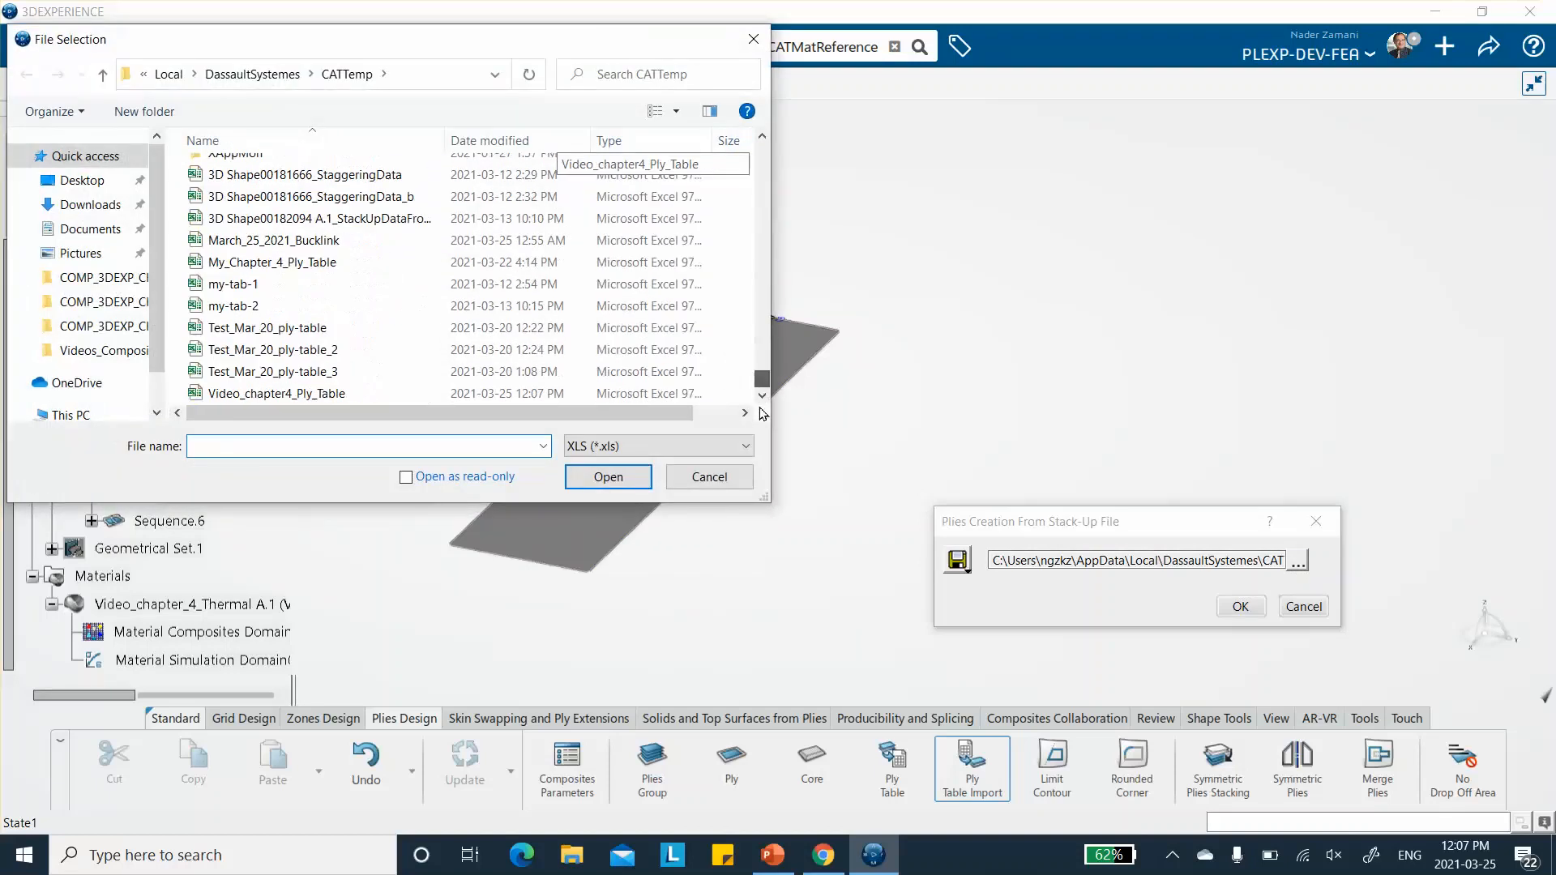
{"action": "left_click", "coordinate": [274, 400]}
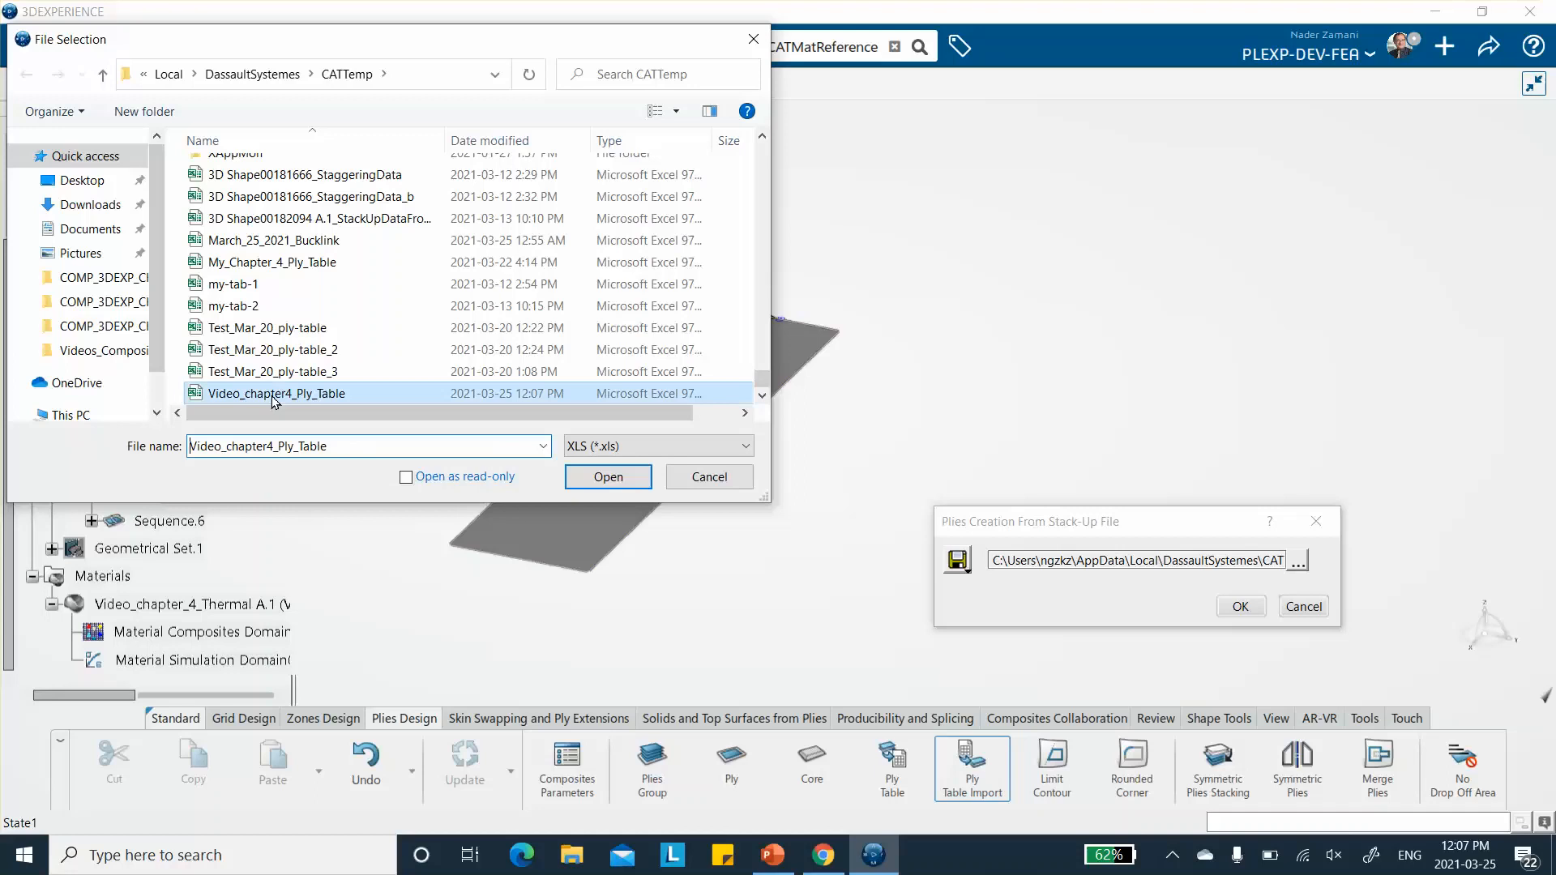
{"action": "left_click", "coordinate": [606, 478]}
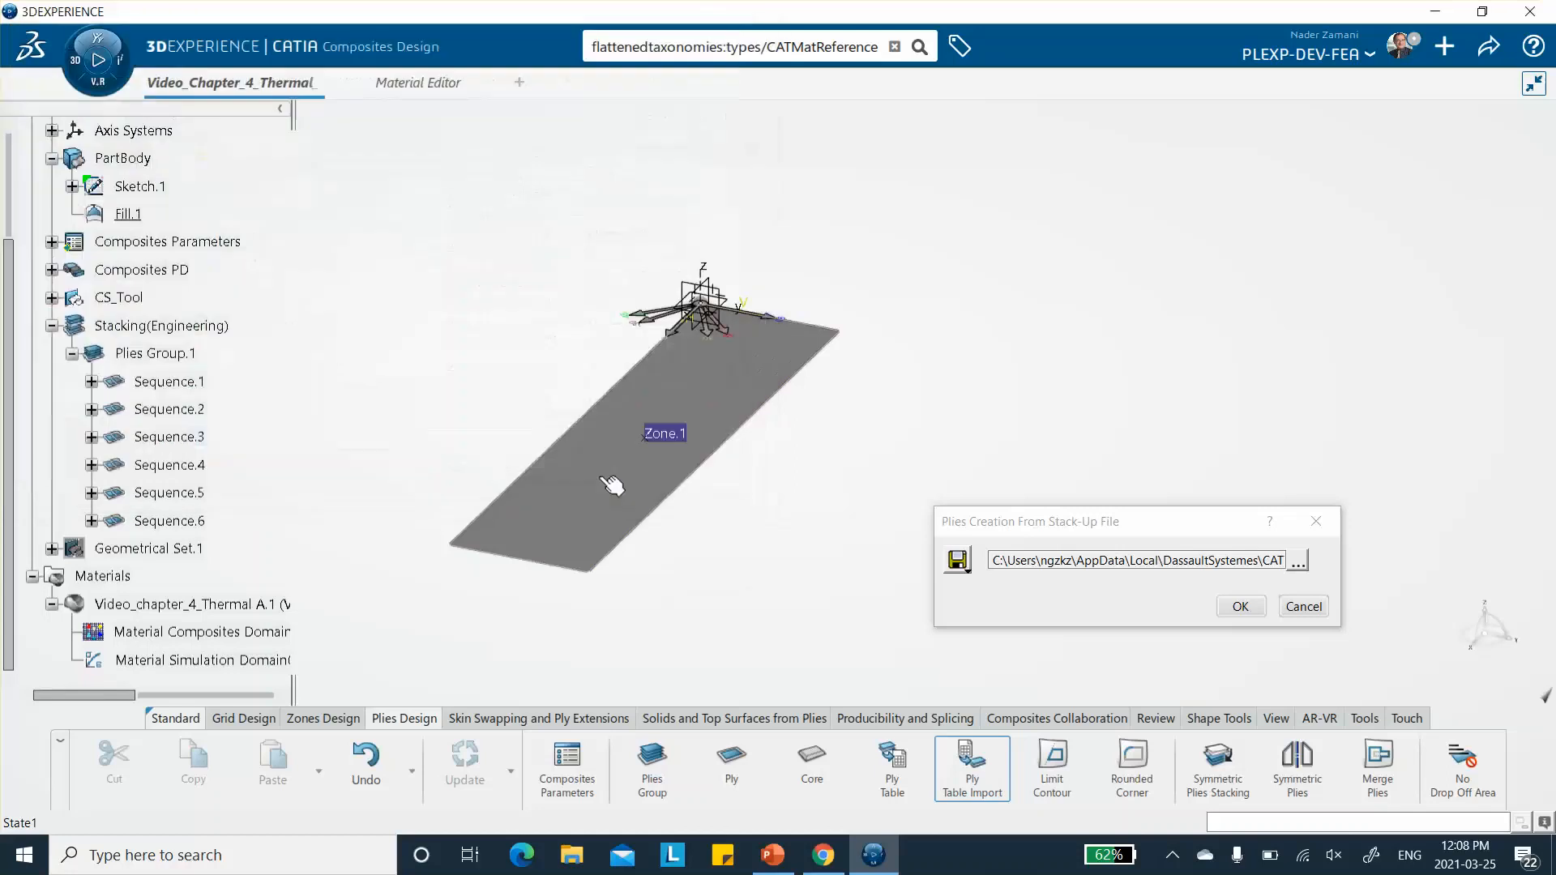
{"action": "left_click", "coordinate": [1240, 606]}
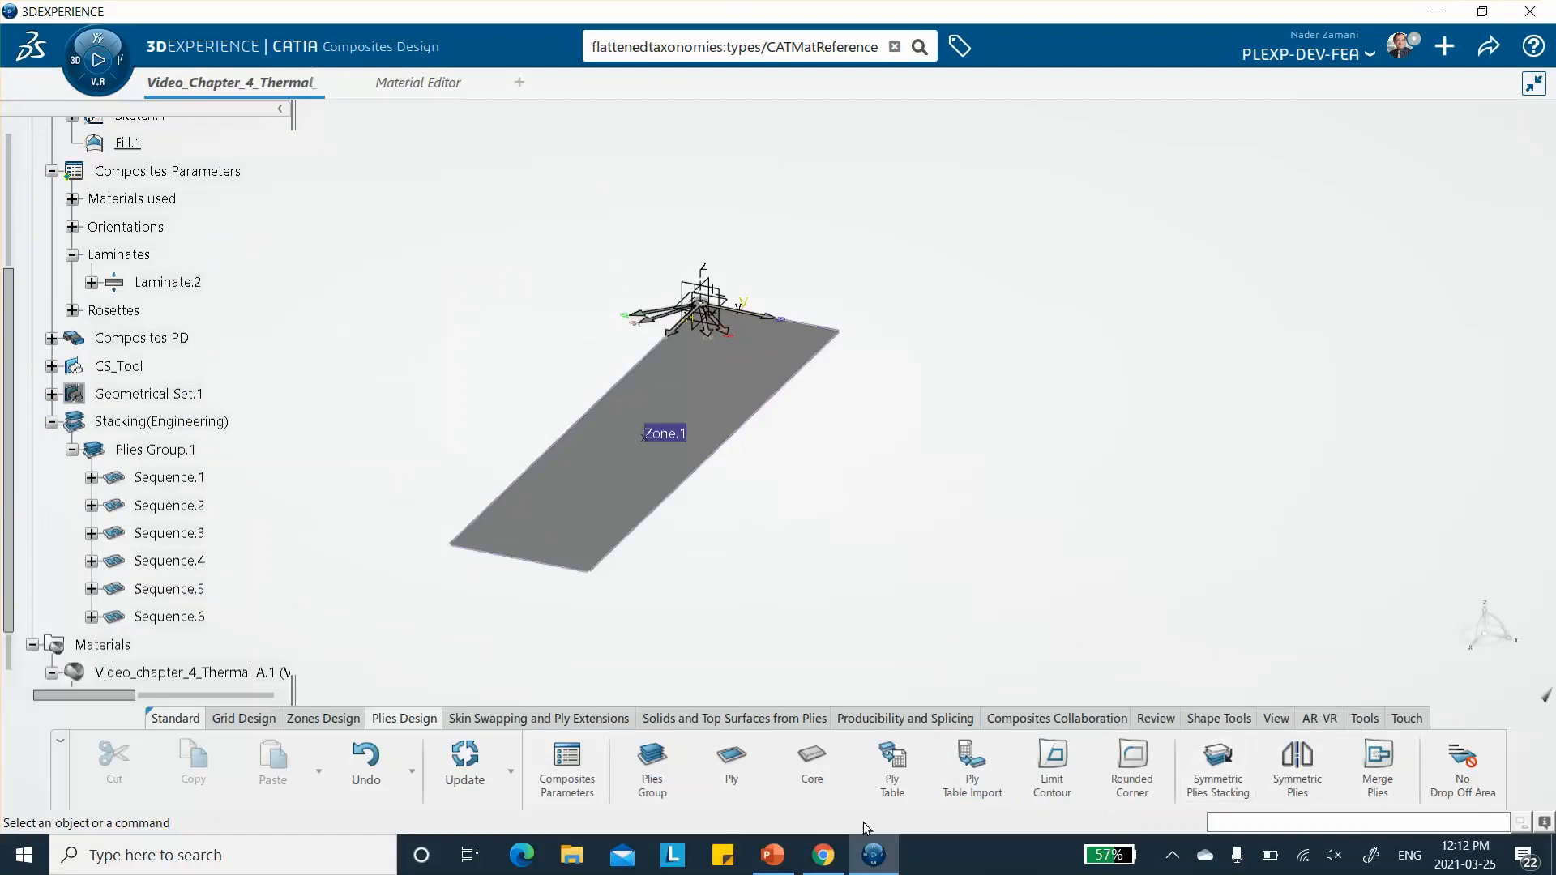
{"action": "left_click", "coordinate": [1172, 855]}
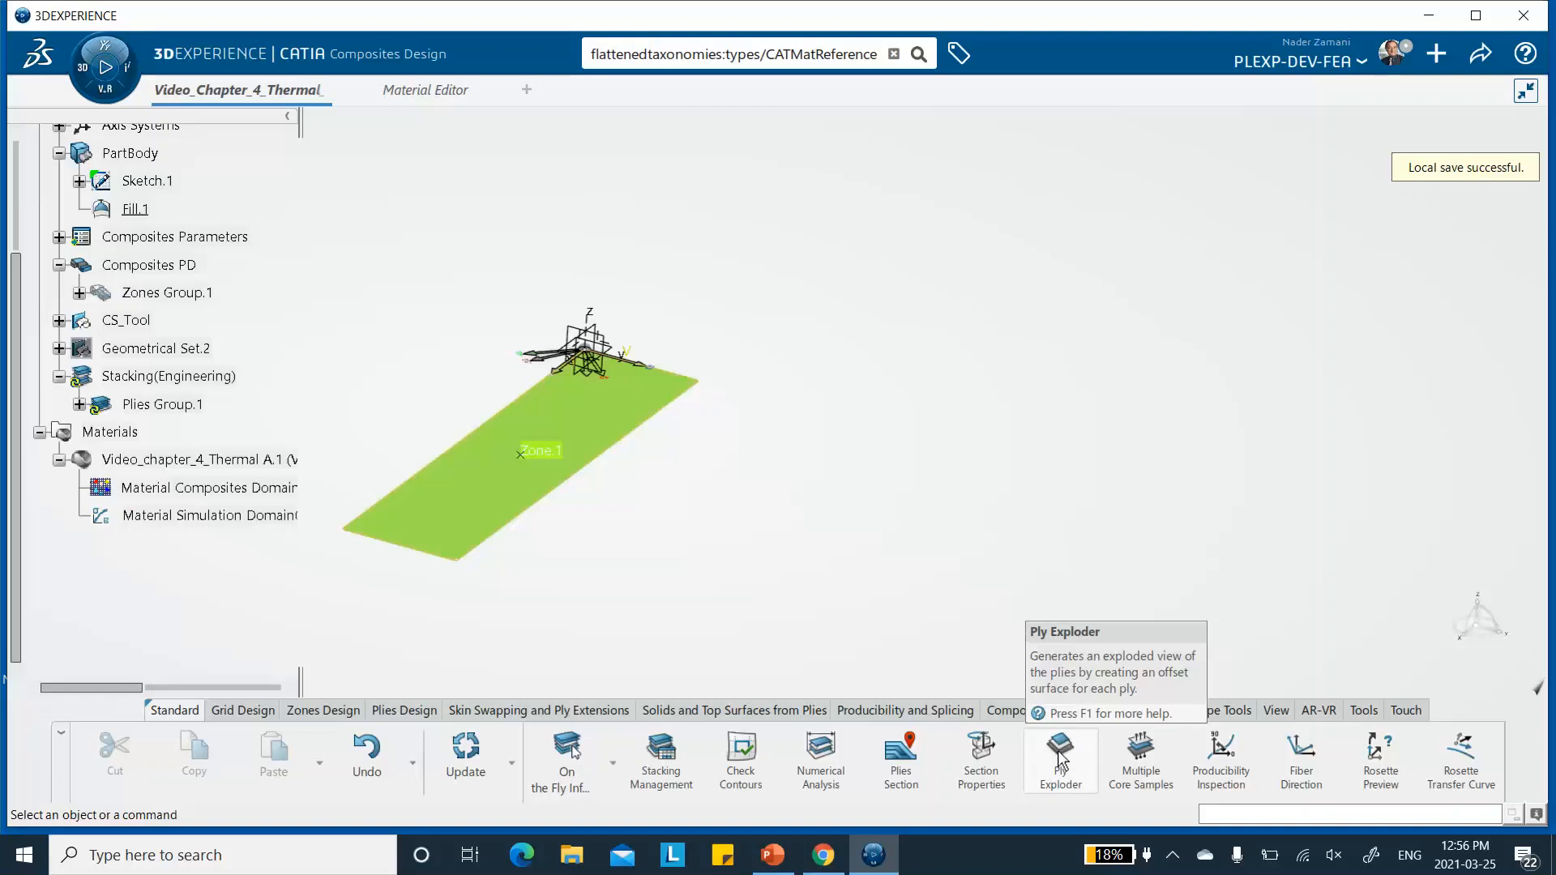
- Preview Plies Group.1 with the Ply Exploder at scale 40 to check the ply stacking, and close the preview
{"action": "left_click", "coordinate": [1059, 760]}
{"action": "left_click", "coordinate": [1118, 247]}
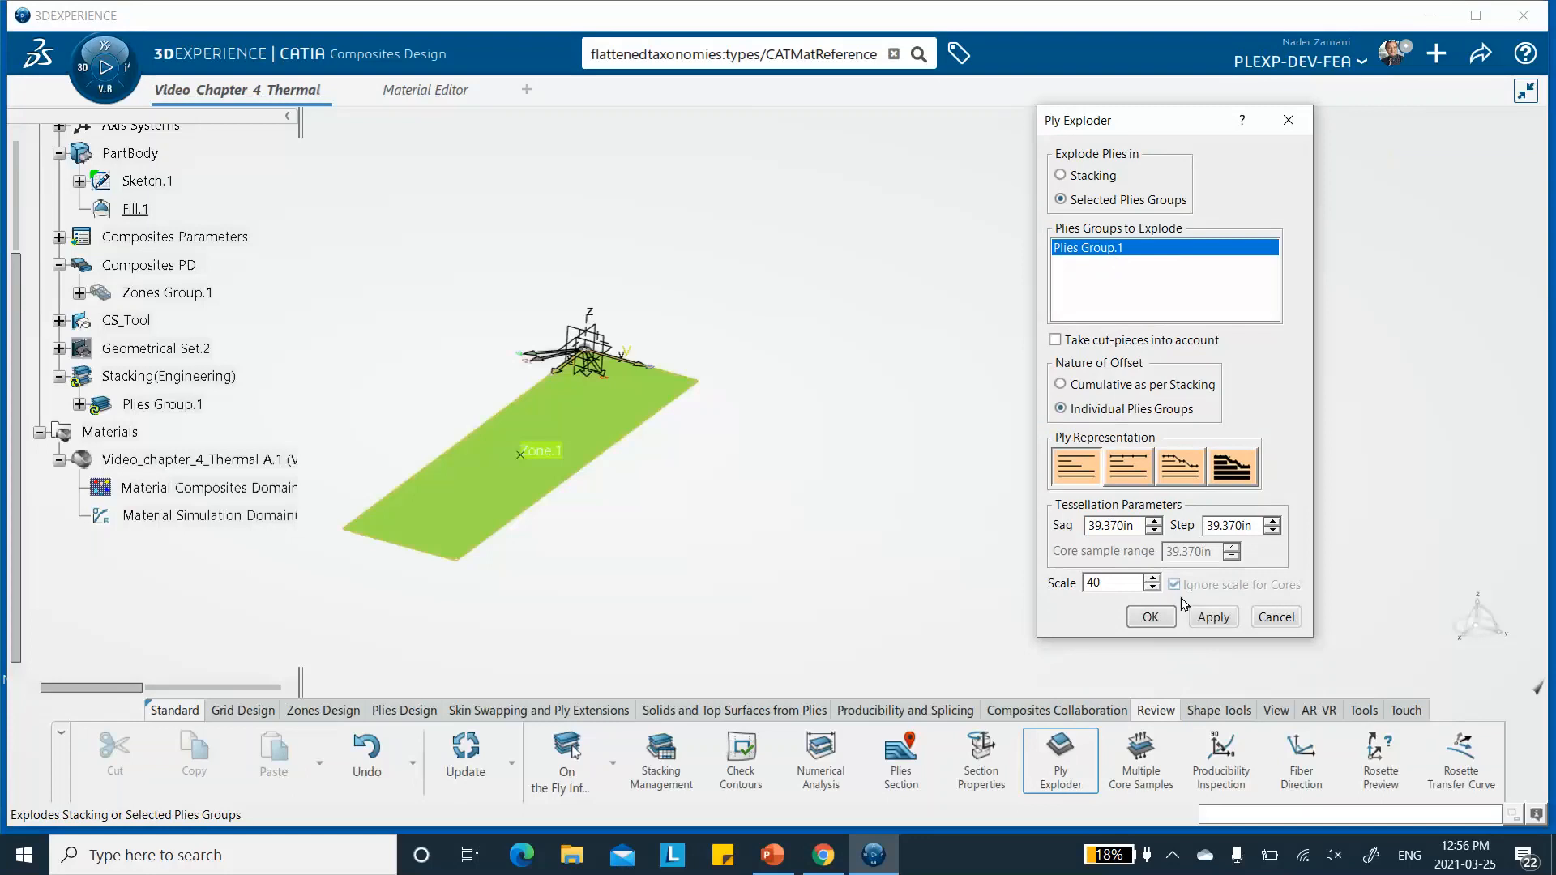
{"action": "left_click", "coordinate": [1213, 616]}
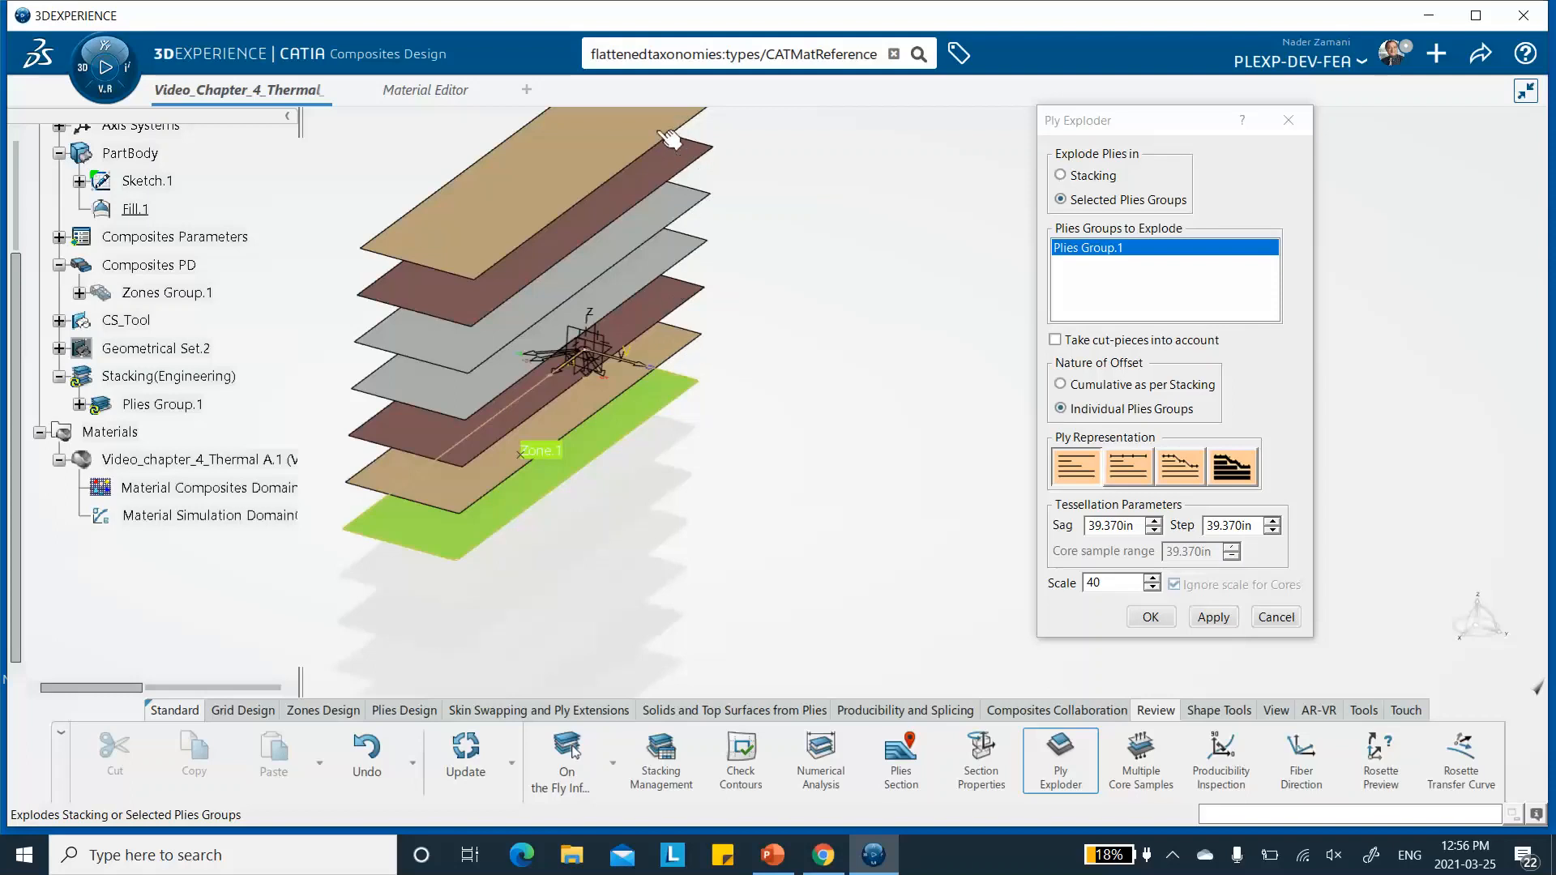
{"action": "left_click", "coordinate": [1269, 614]}
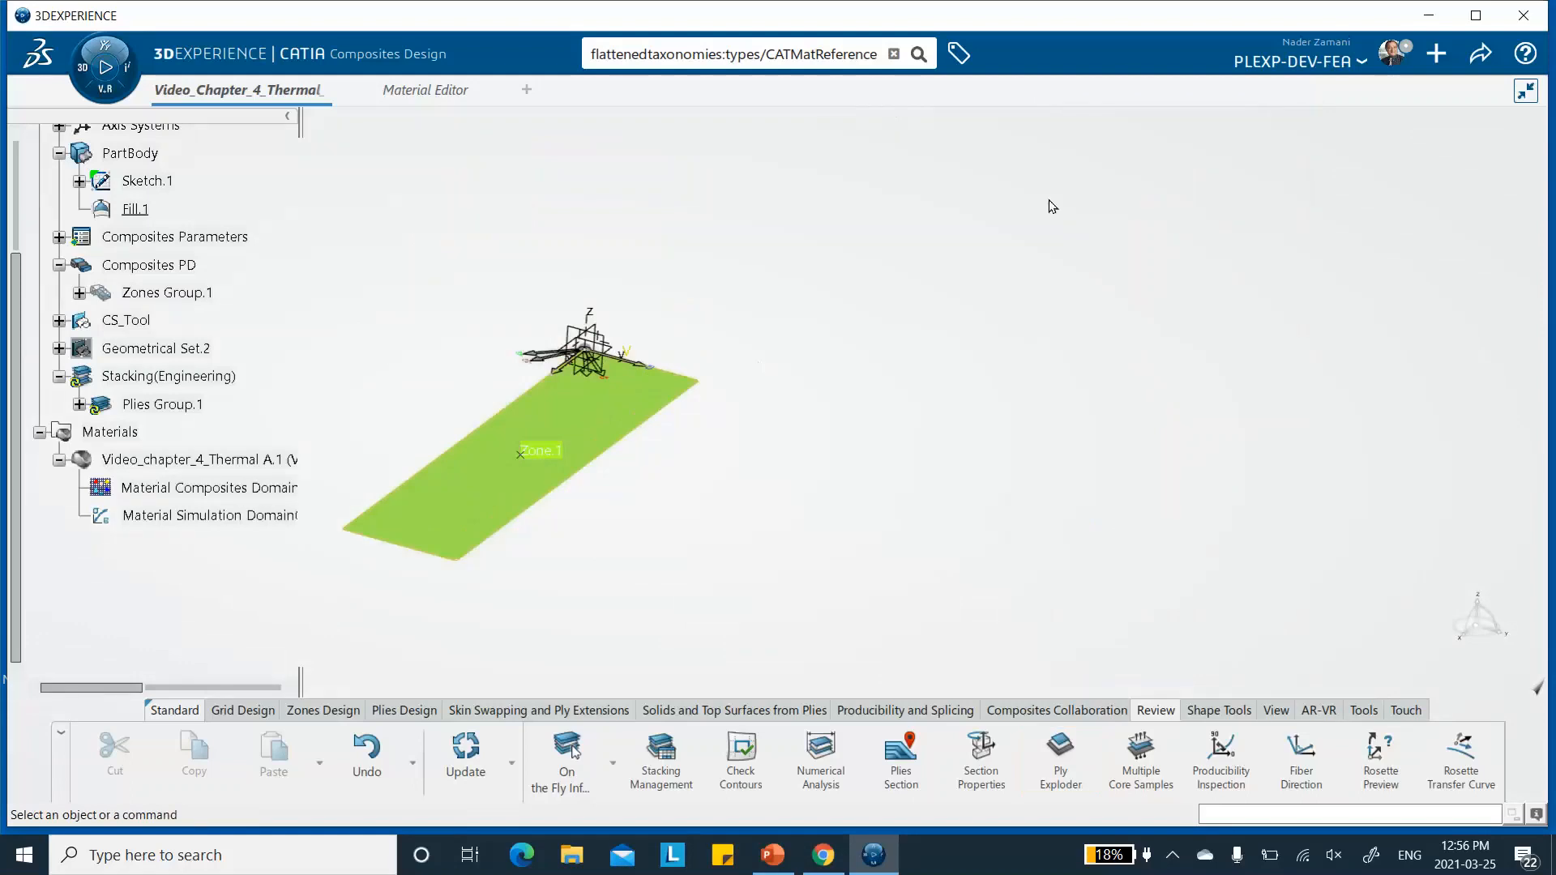
- Save the model, switch to Structural Model Creation, and create a finite element model from the main bodies with automatic initialization
{"action": "left_click", "coordinate": [1475, 70]}
{"action": "left_click", "coordinate": [1373, 91]}
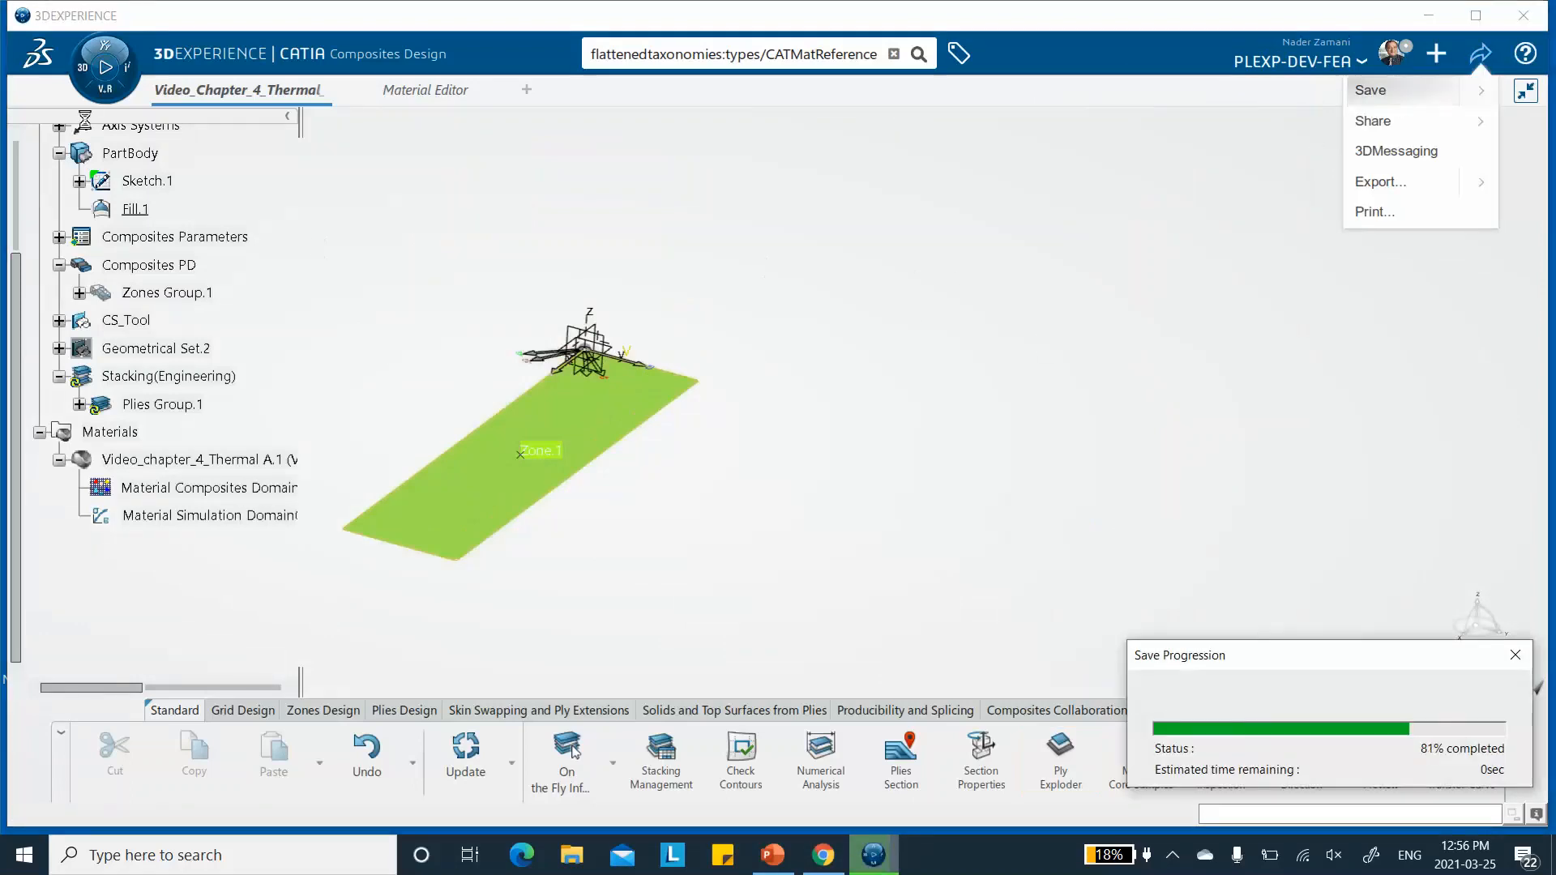
{"action": "left_click", "coordinate": [84, 73]}
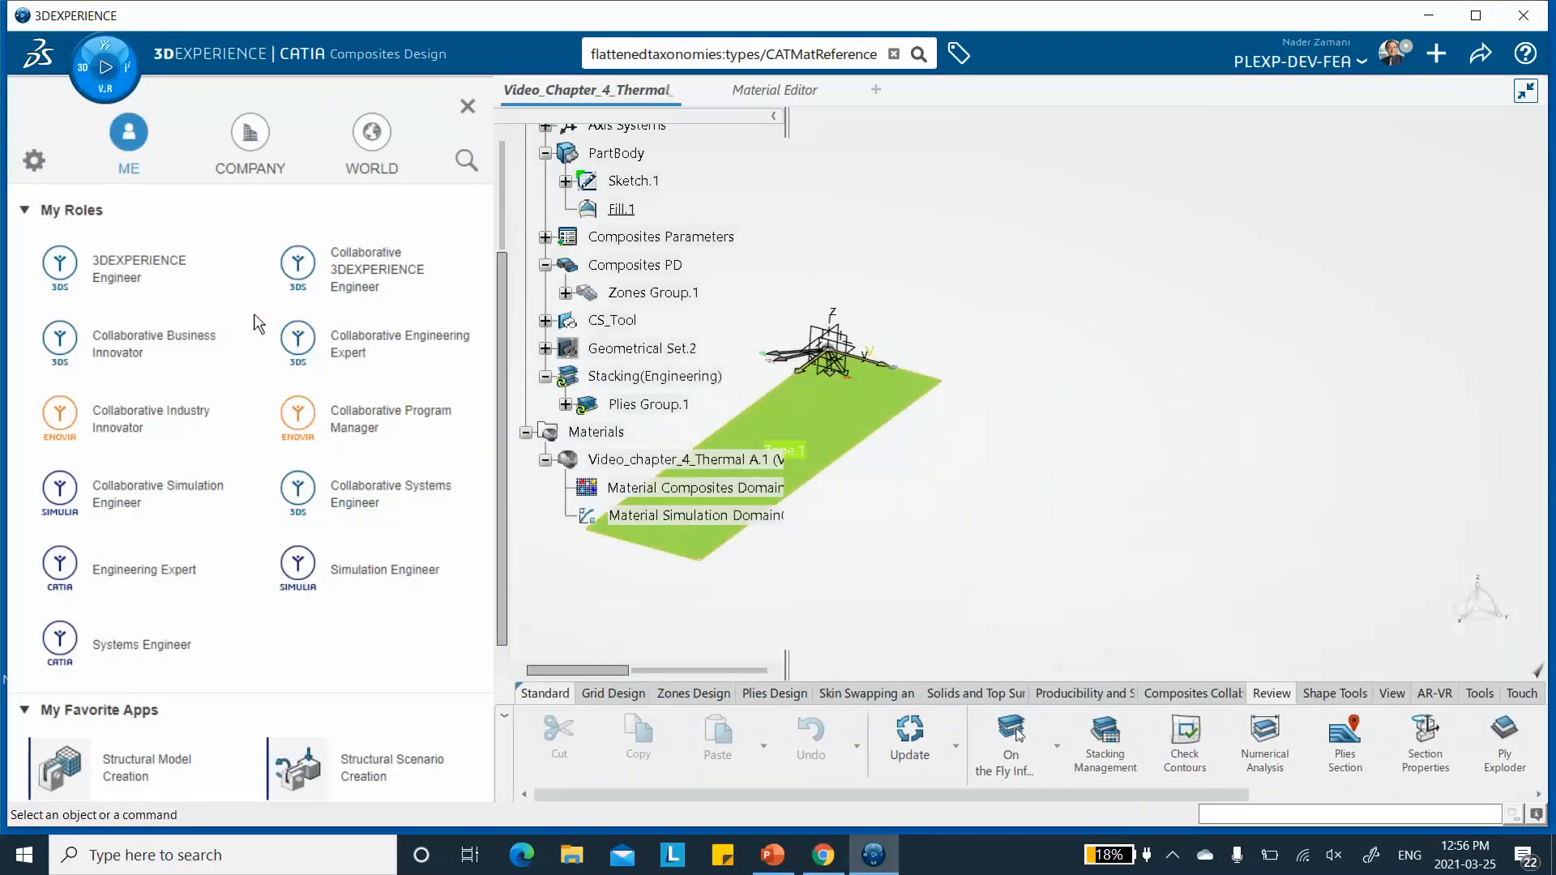
{"action": "scroll", "coordinate": [203, 357], "scroll_direction": "down", "scroll_amount": 3}
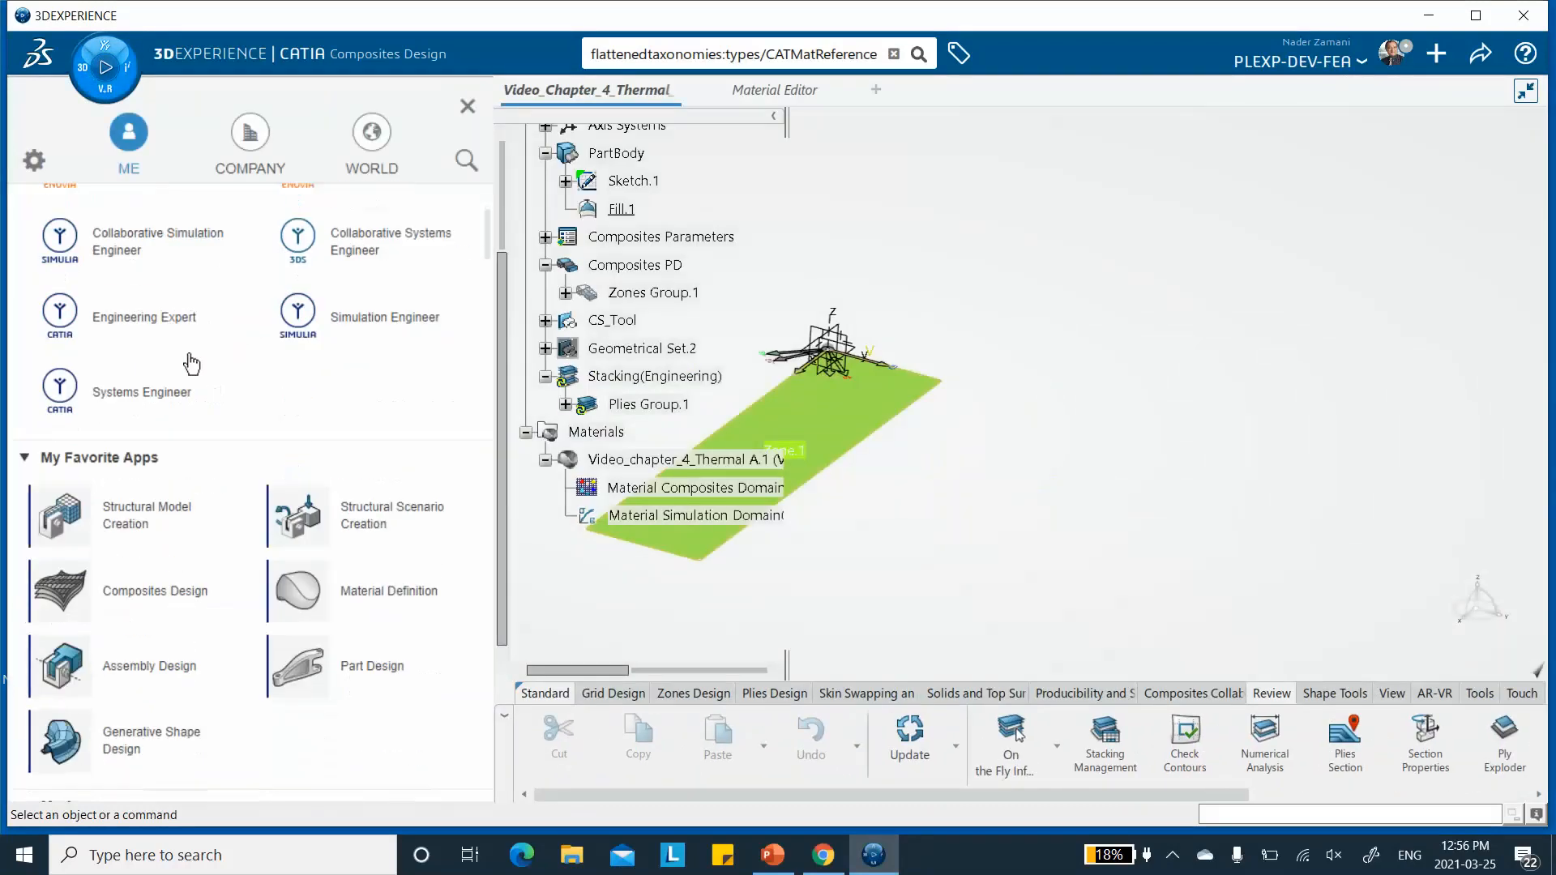
{"action": "left_click", "coordinate": [146, 524]}
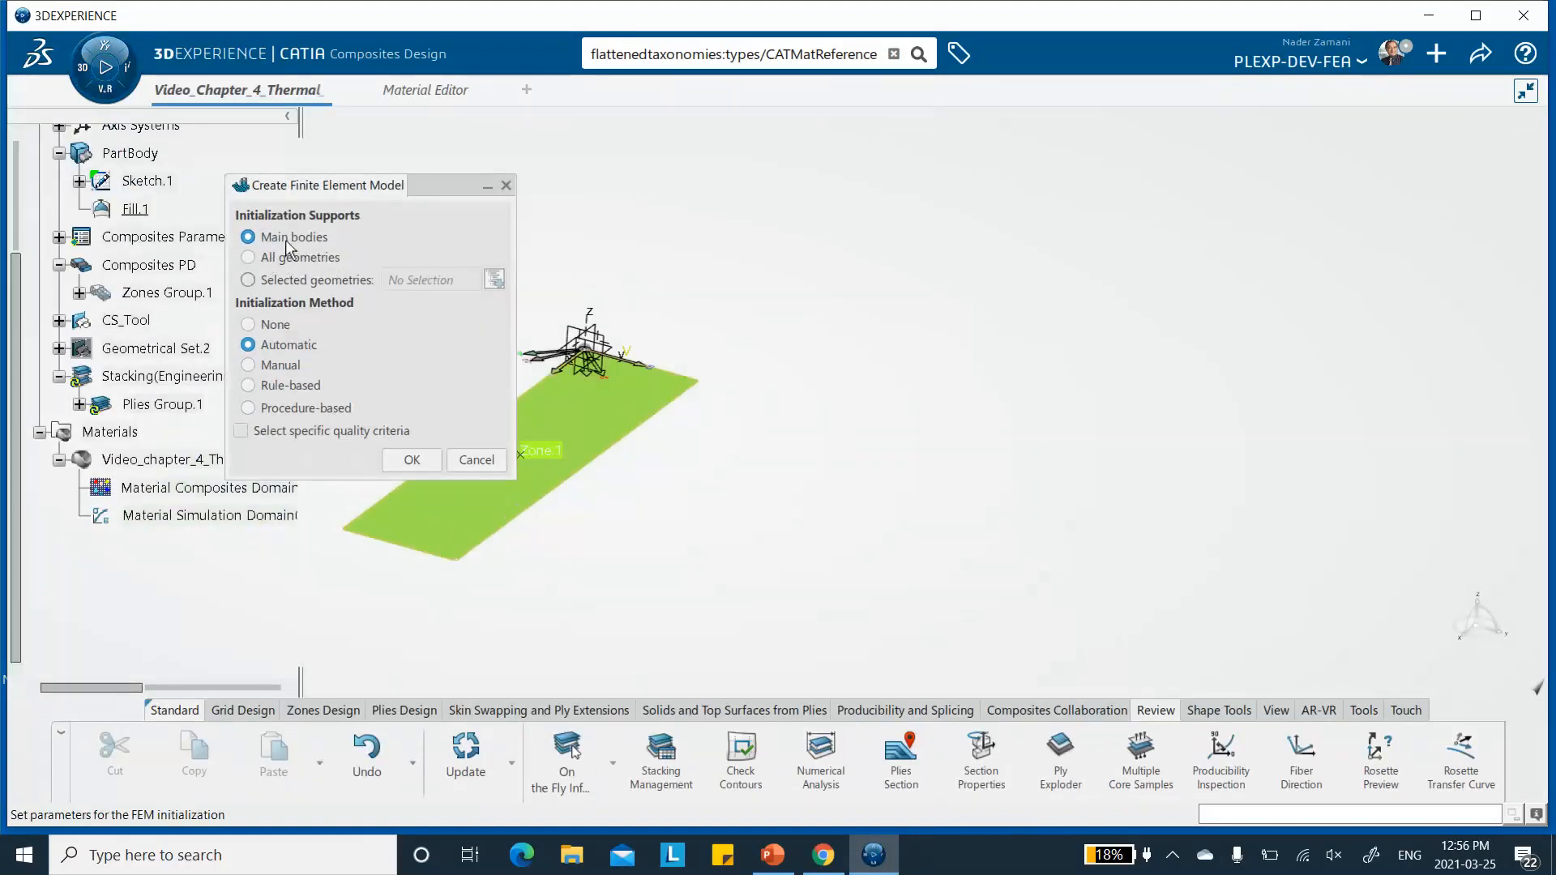
{"action": "left_click", "coordinate": [411, 460]}
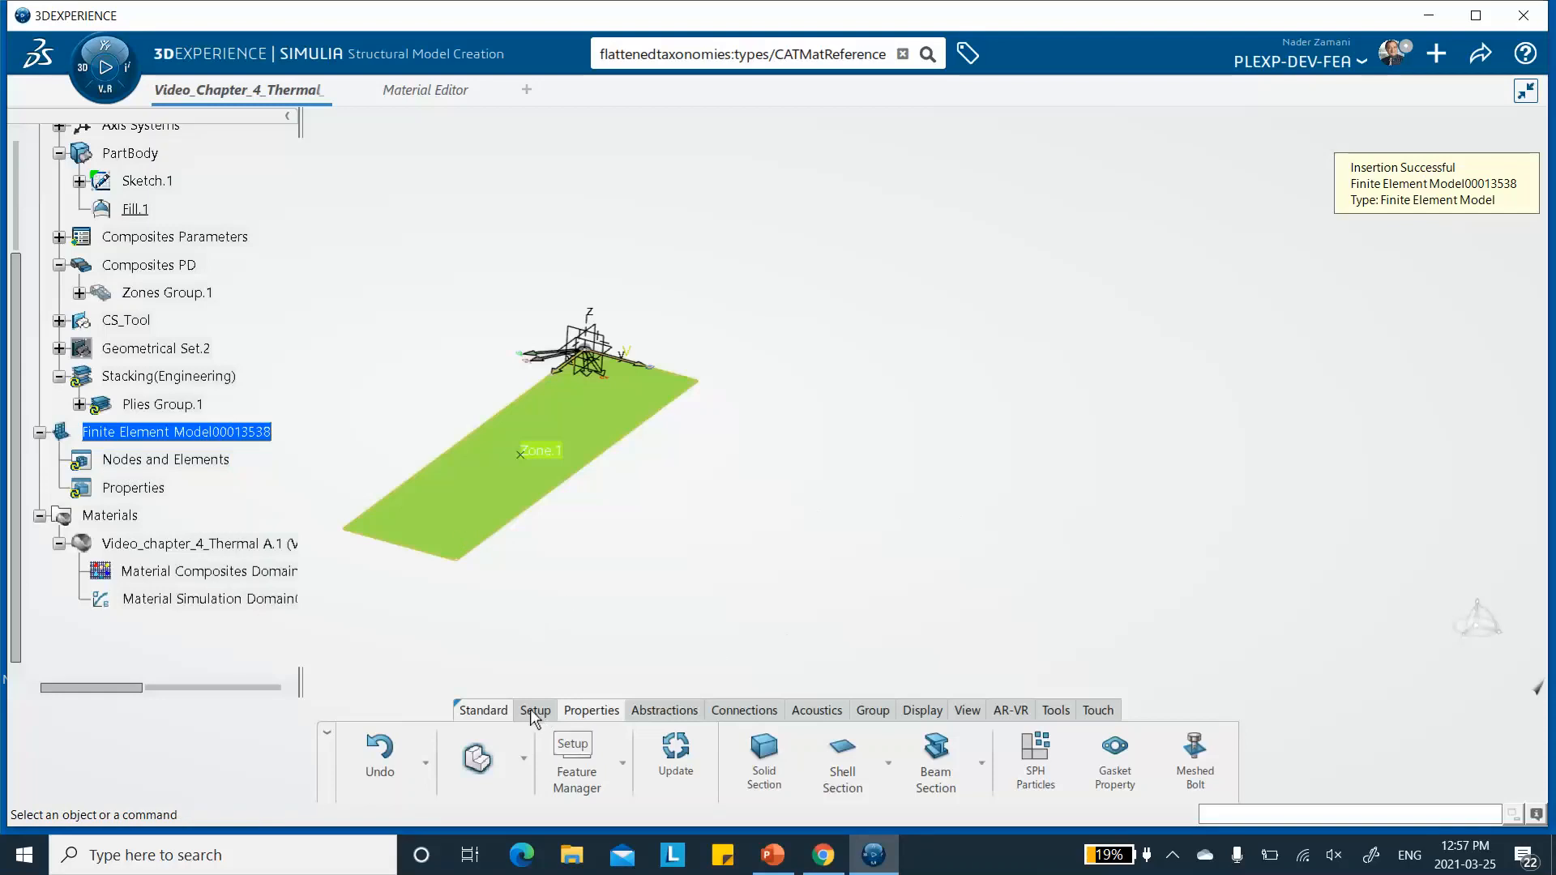
- Create a surface quad mesh on PartBody with a 0.125 in mesh size and 0 in offset
{"action": "left_click", "coordinate": [523, 755]}
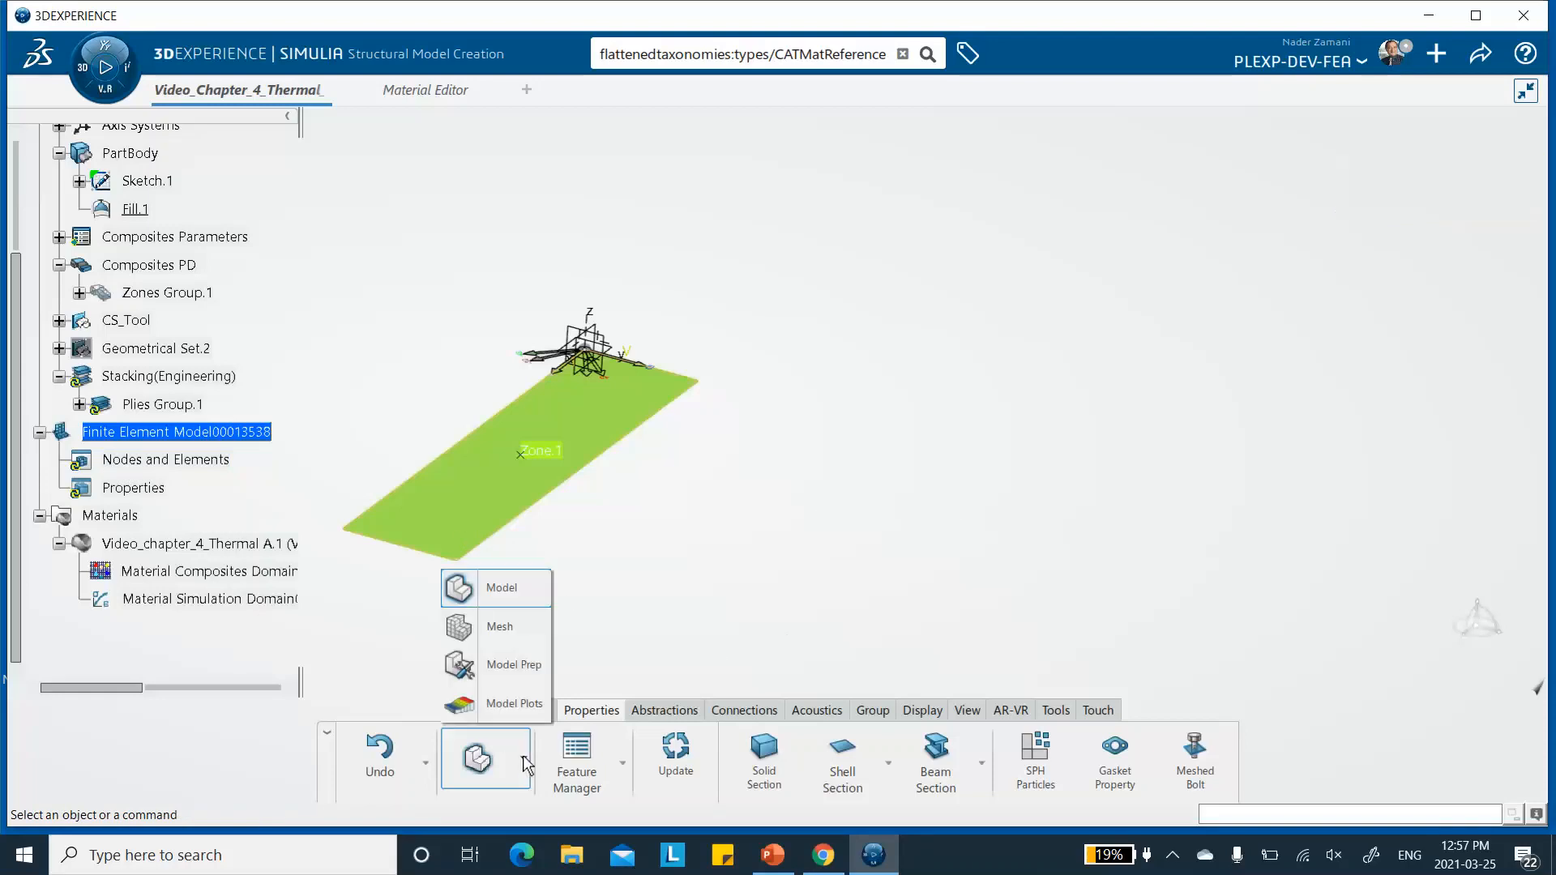
{"action": "left_click", "coordinate": [499, 629]}
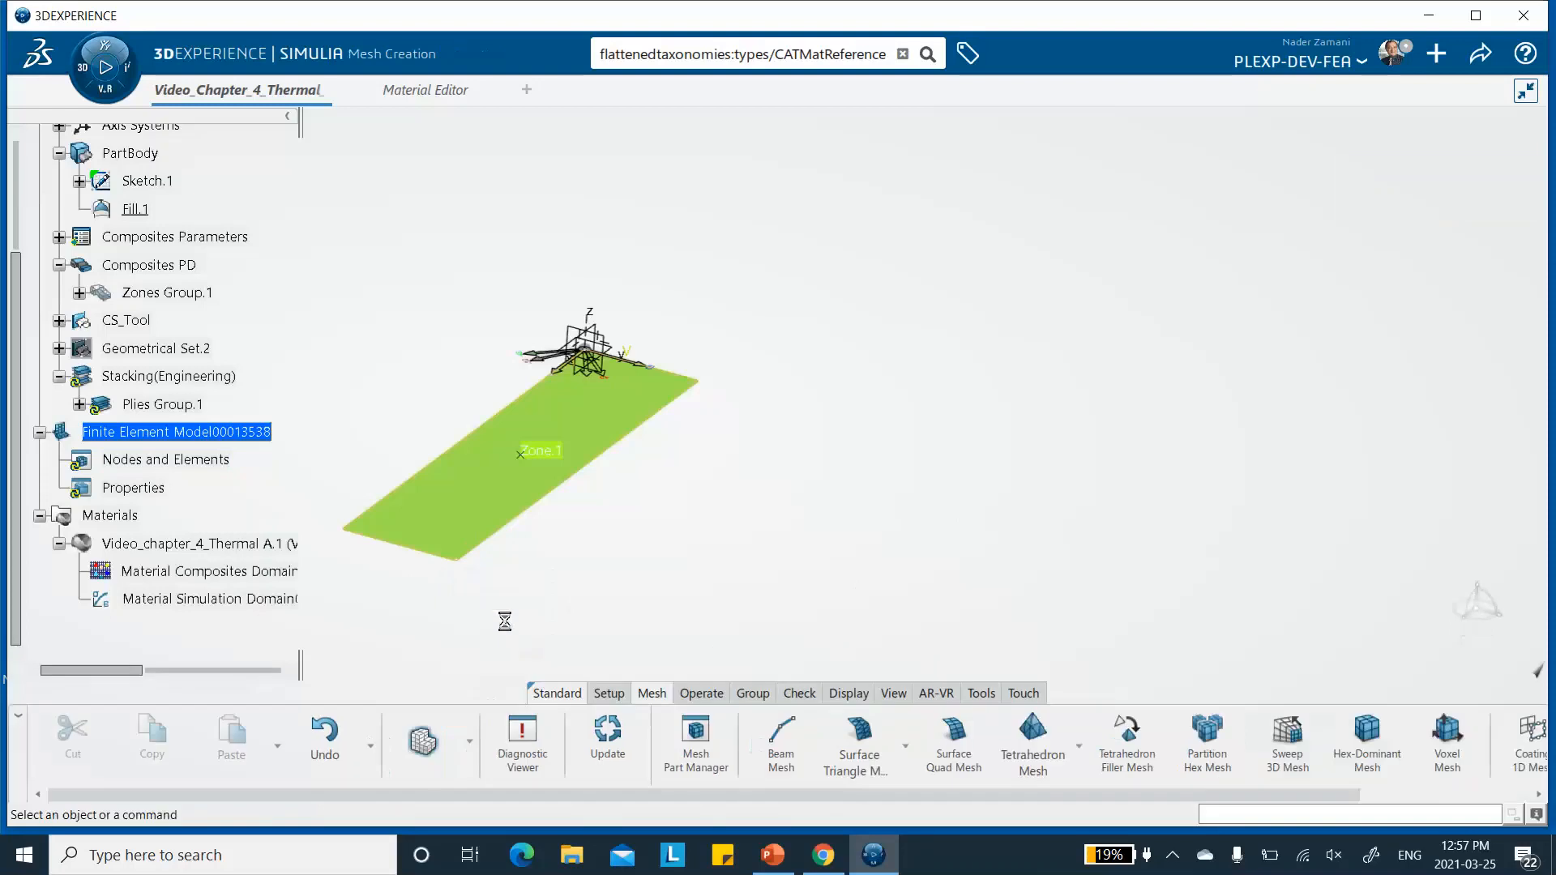
{"action": "left_click", "coordinate": [954, 742]}
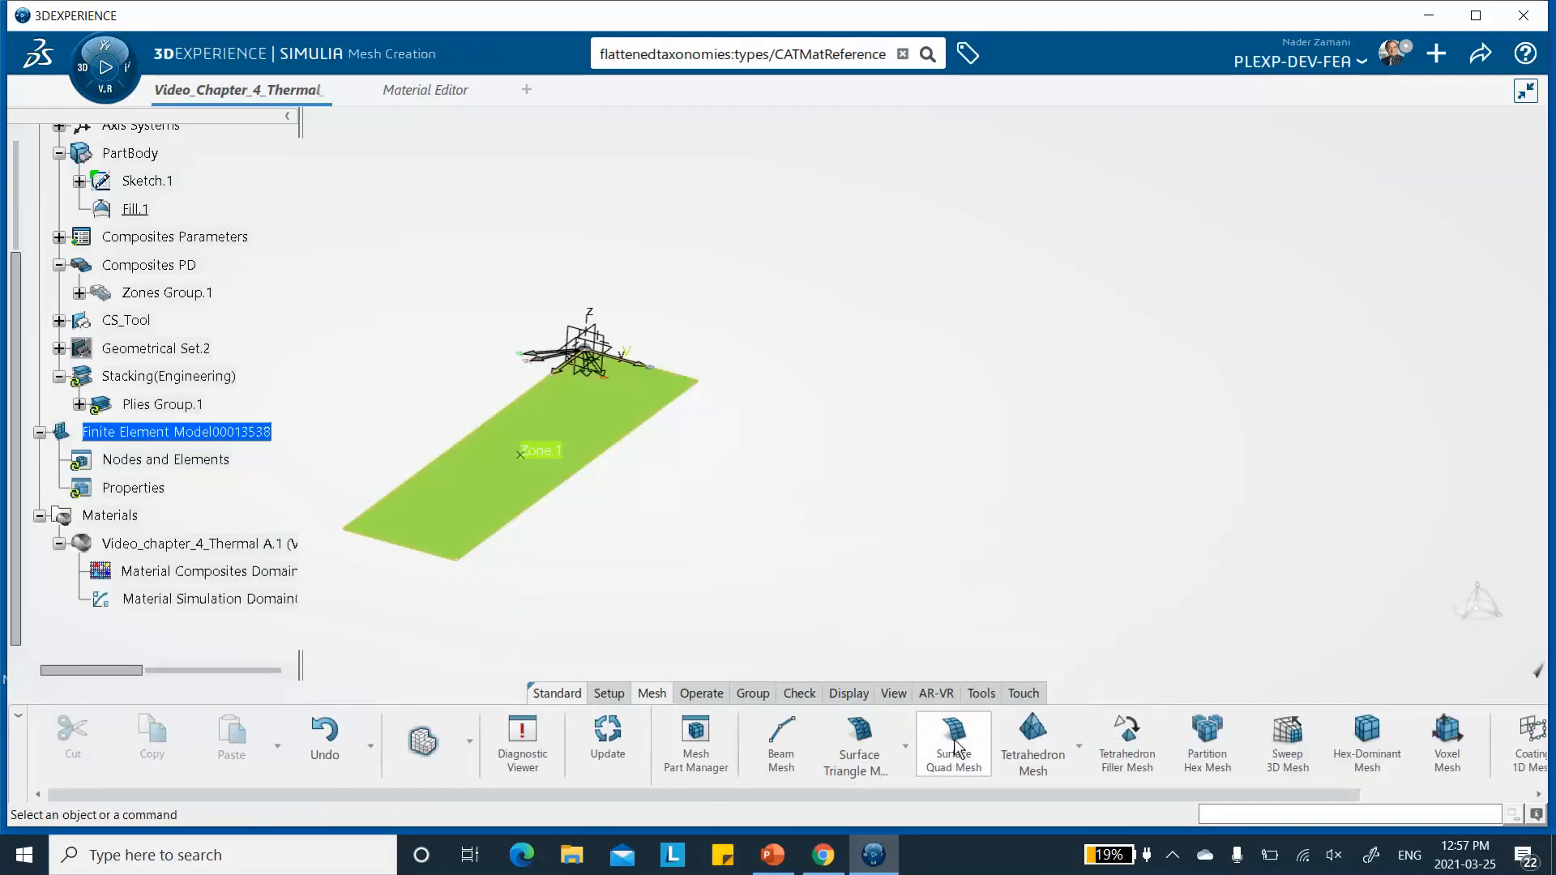
{"action": "left_click", "coordinate": [603, 420]}
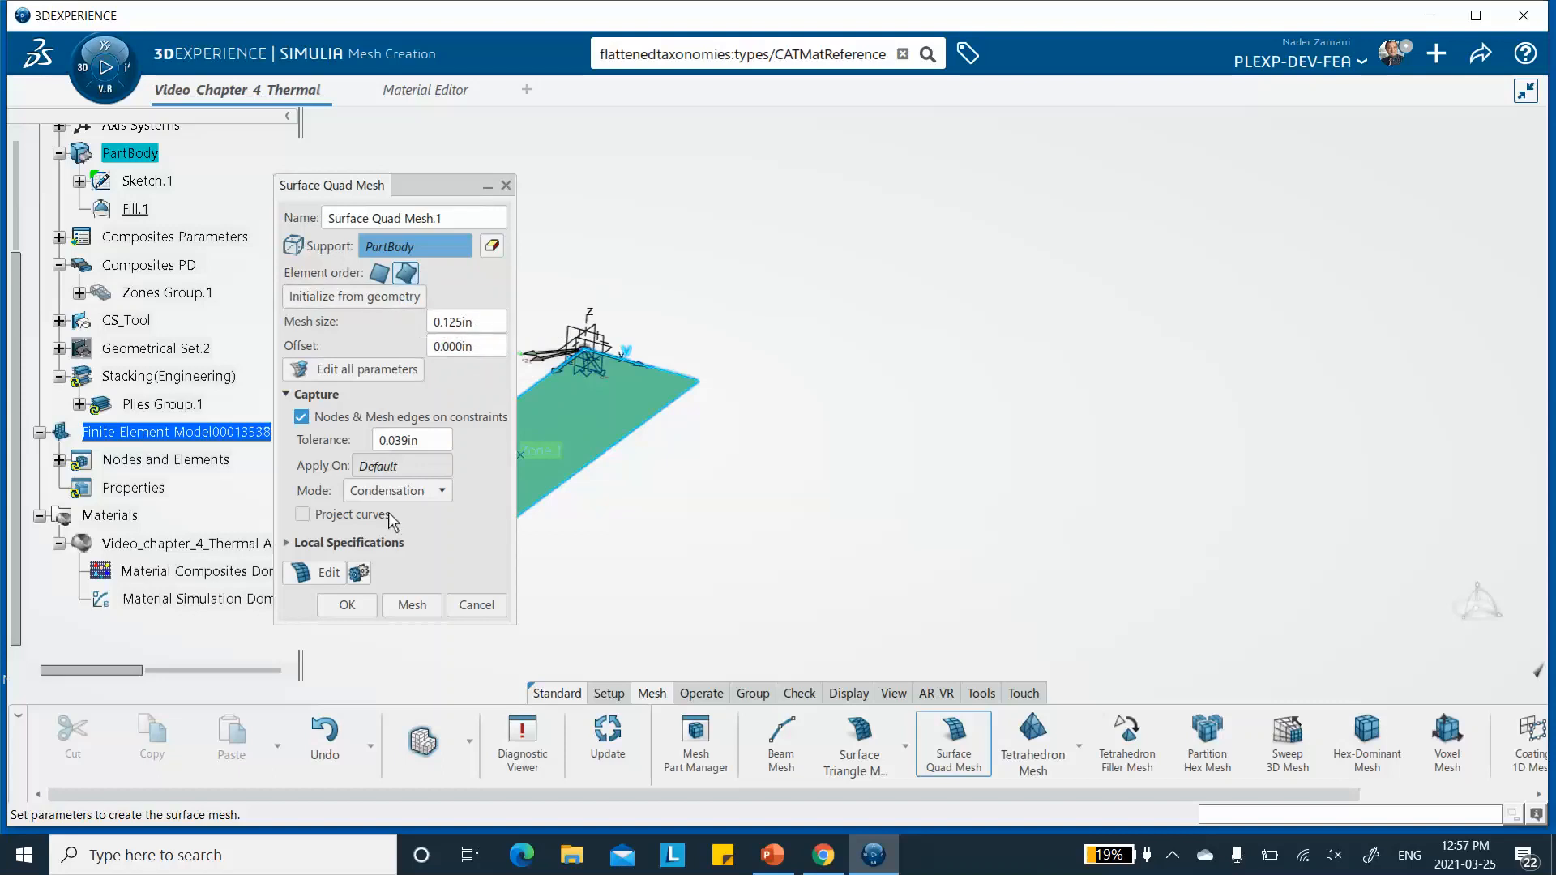
{"action": "left_click", "coordinate": [411, 606]}
{"action": "middle_click_drag", "start_coordinate": [681, 489], "coordinate": [1011, 368]}
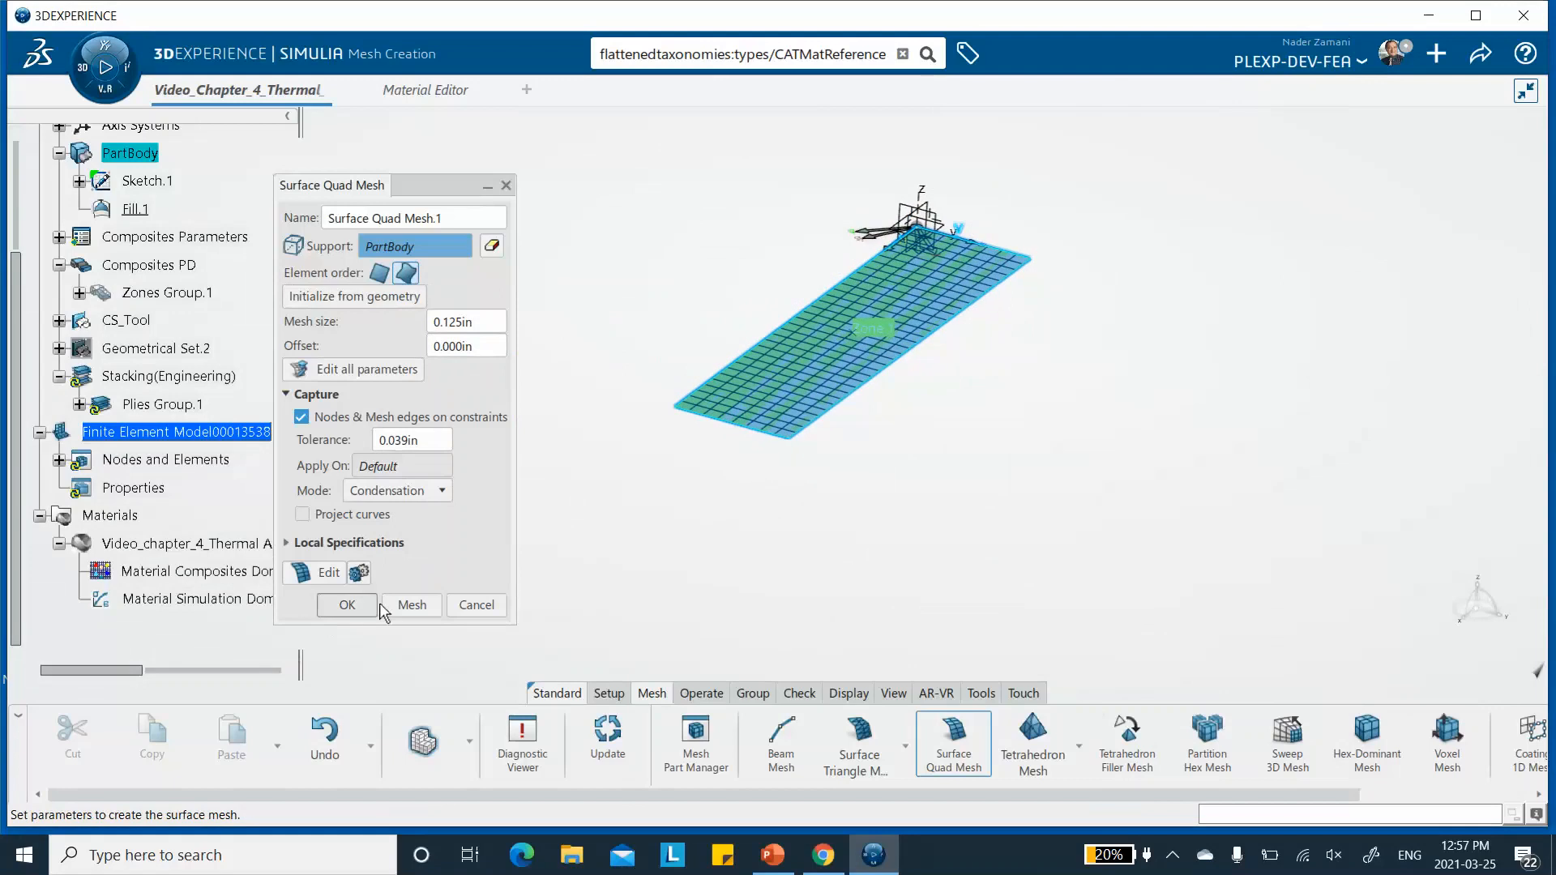
{"action": "left_click", "coordinate": [347, 606]}
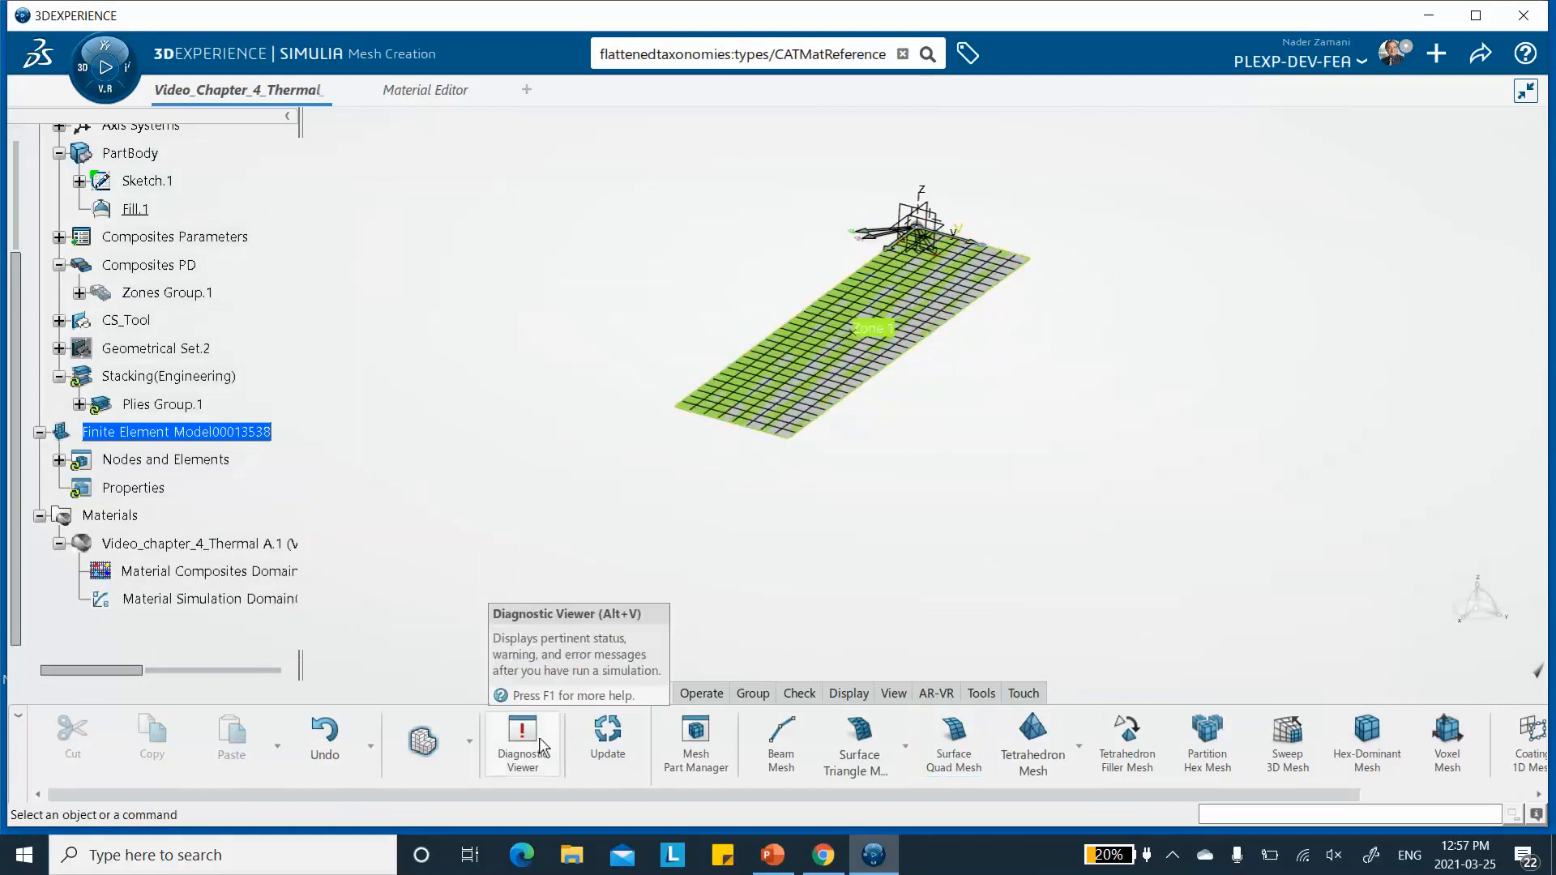
{"action": "middle_click_drag", "start_coordinate": [910, 452], "coordinate": [825, 490]}
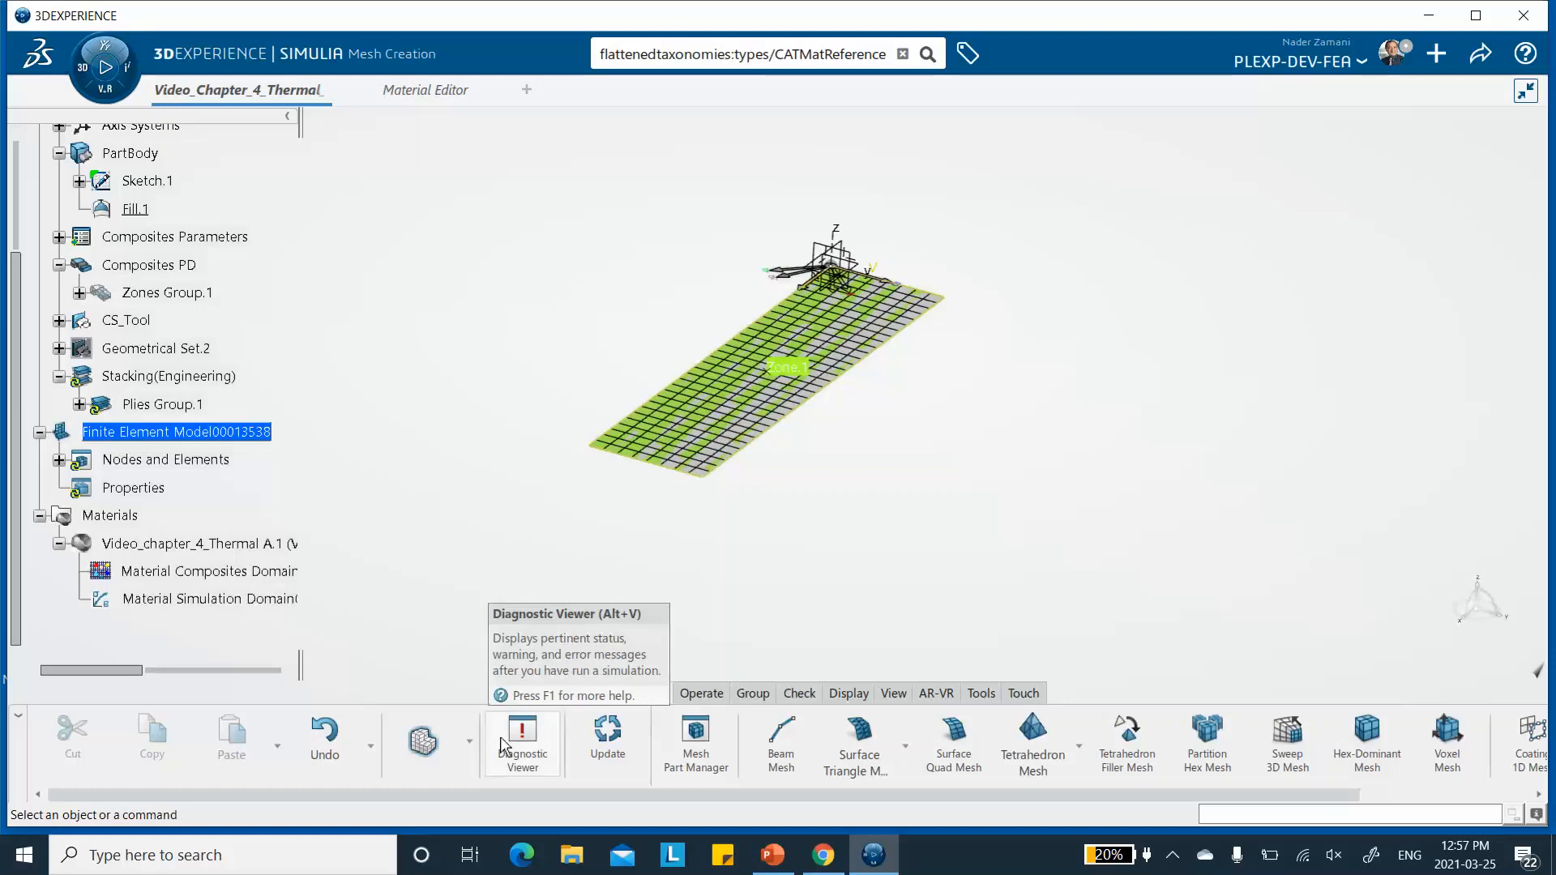
- Return to Structural Model Creation and start a composite shell section supported by Fill.1, using Plies Group.1 as its ply composites
{"action": "left_click", "coordinate": [469, 741]}
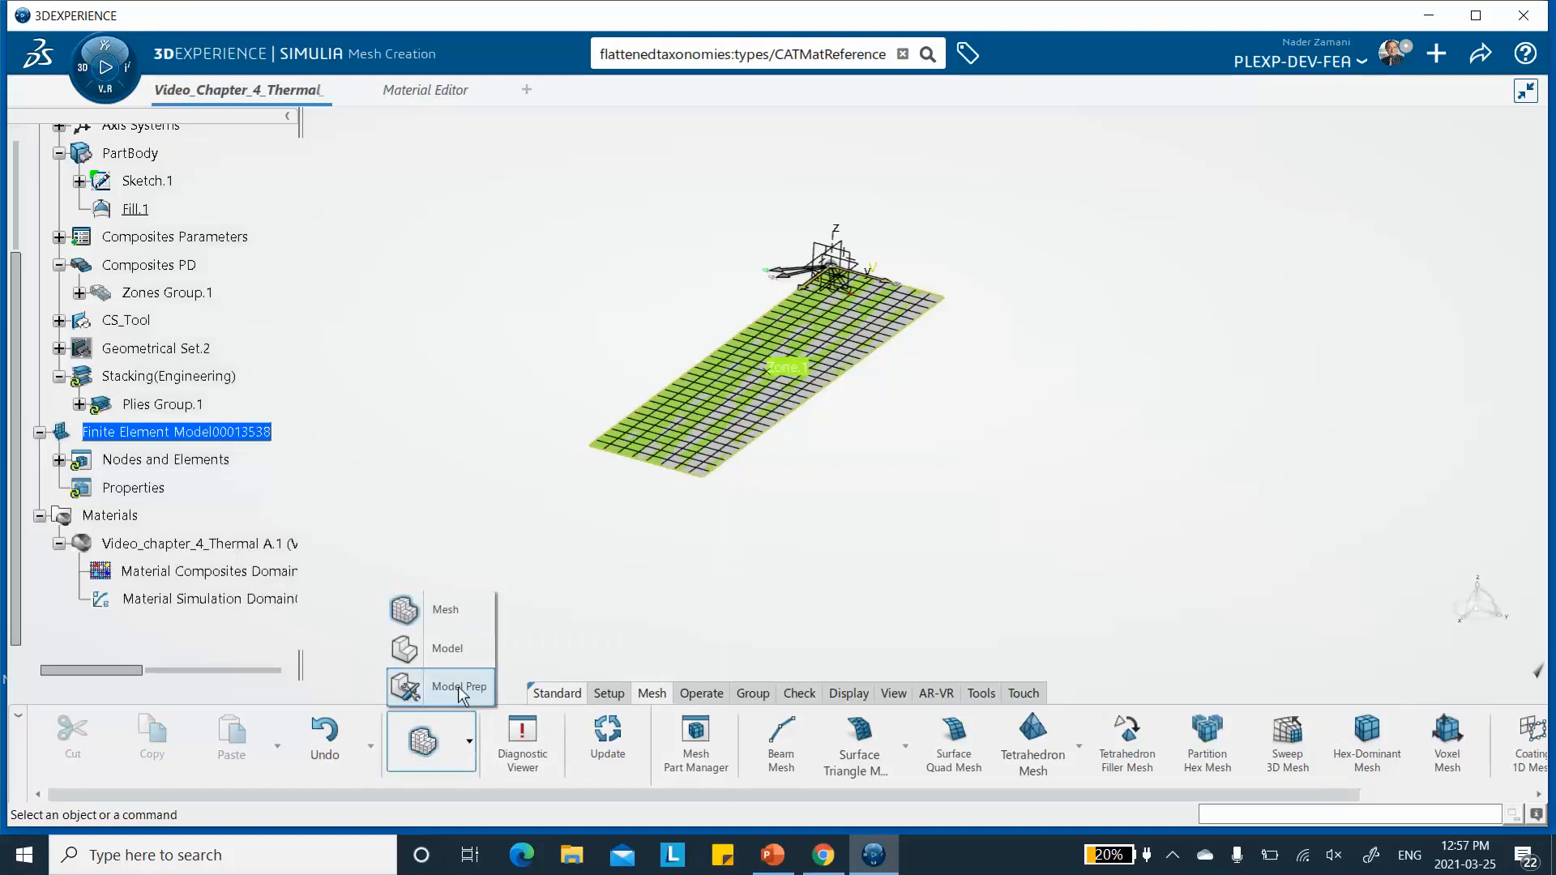
{"action": "left_click", "coordinate": [441, 650]}
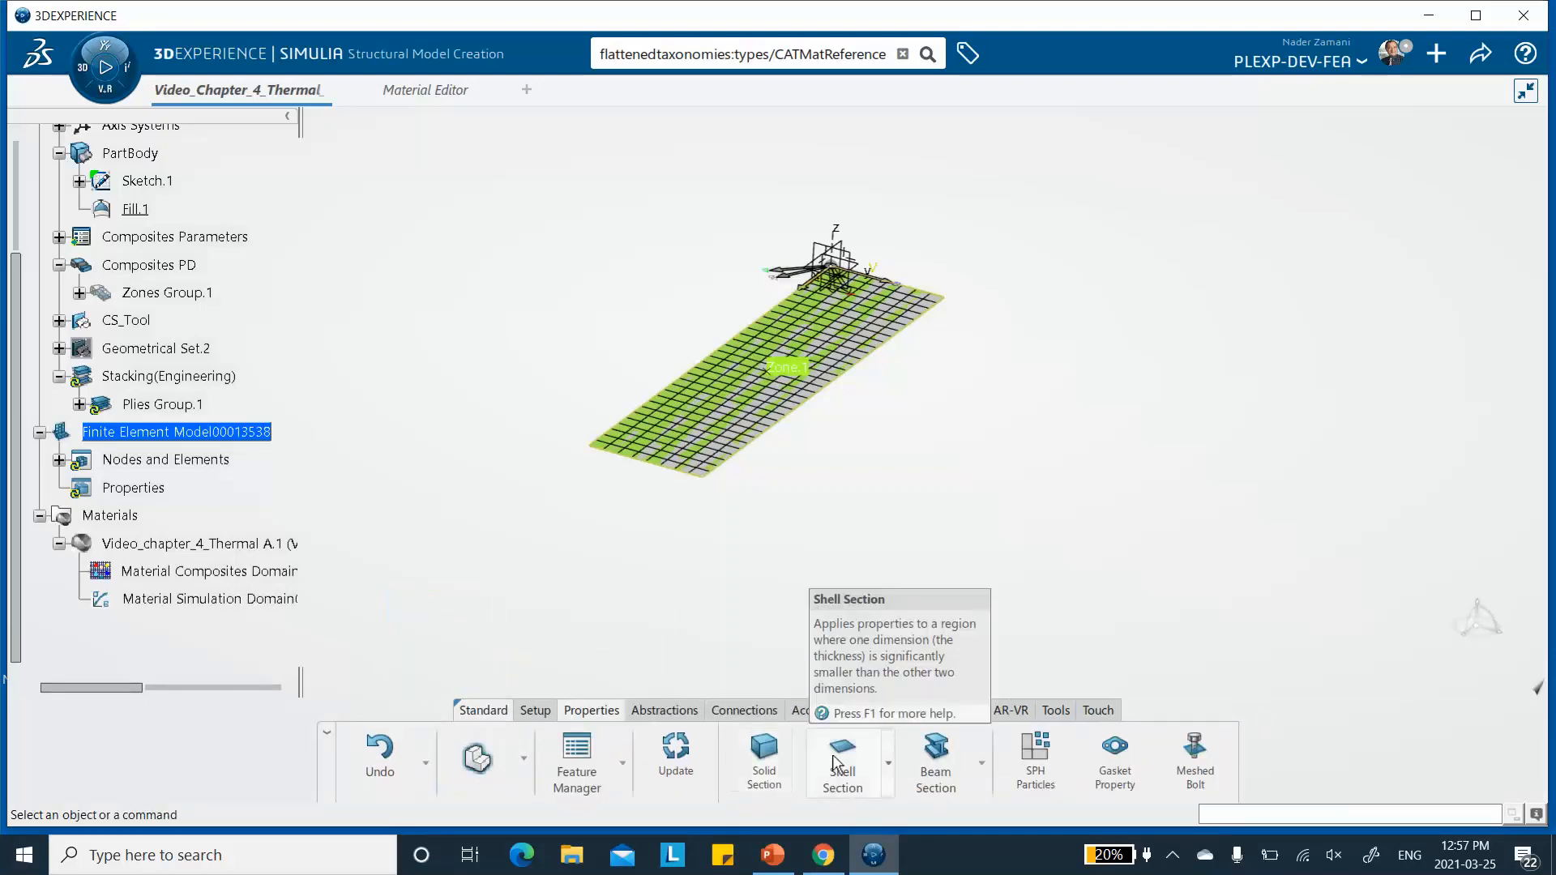
{"action": "left_click", "coordinate": [888, 762]}
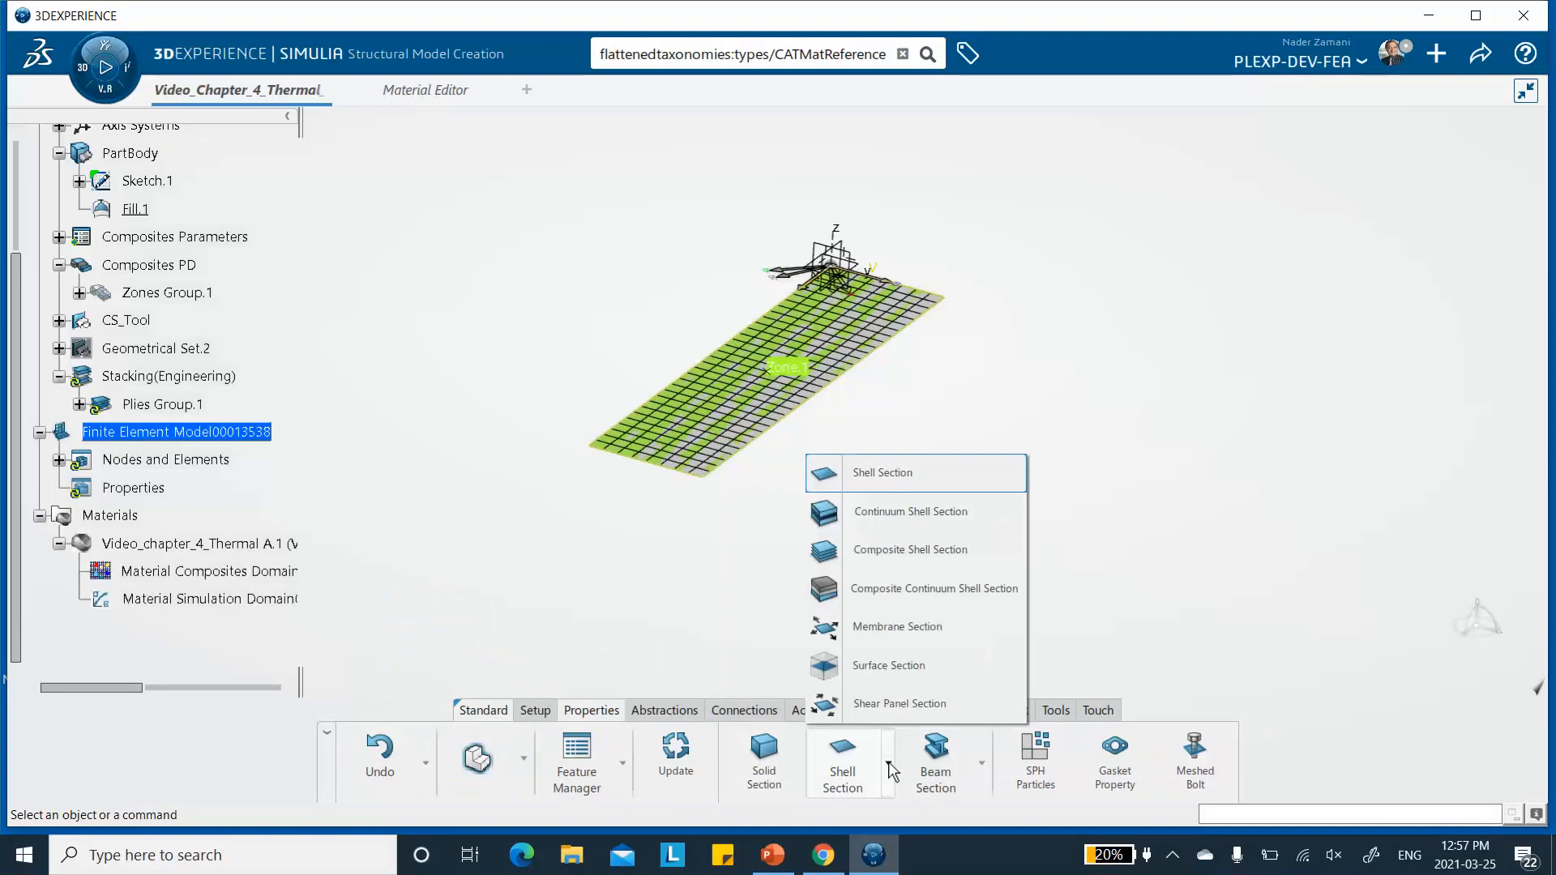
{"action": "left_click", "coordinate": [875, 552]}
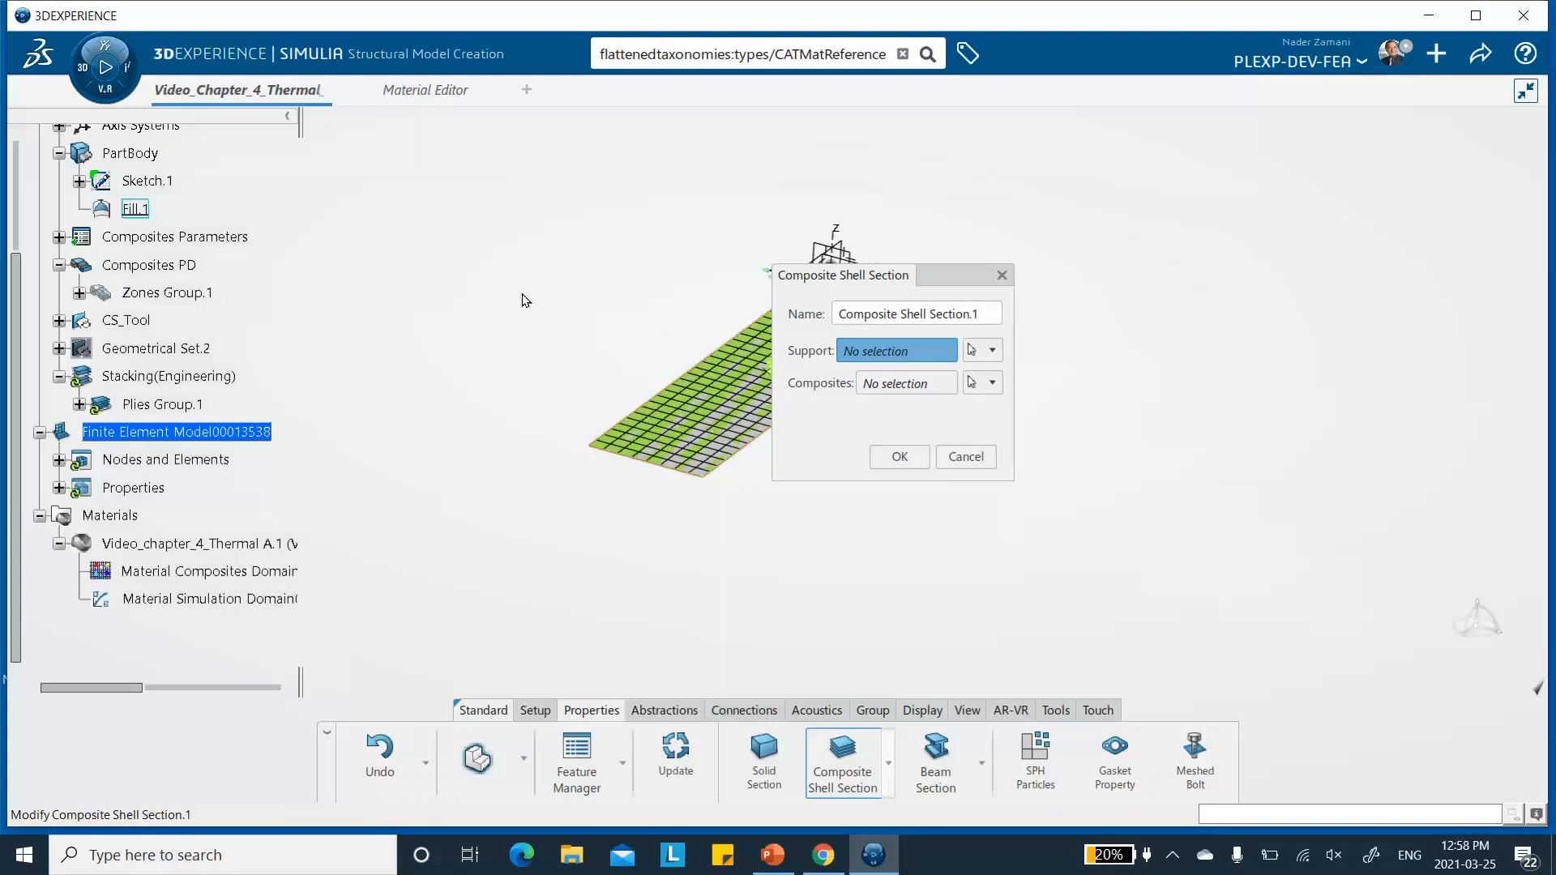
{"action": "left_click", "coordinate": [147, 217]}
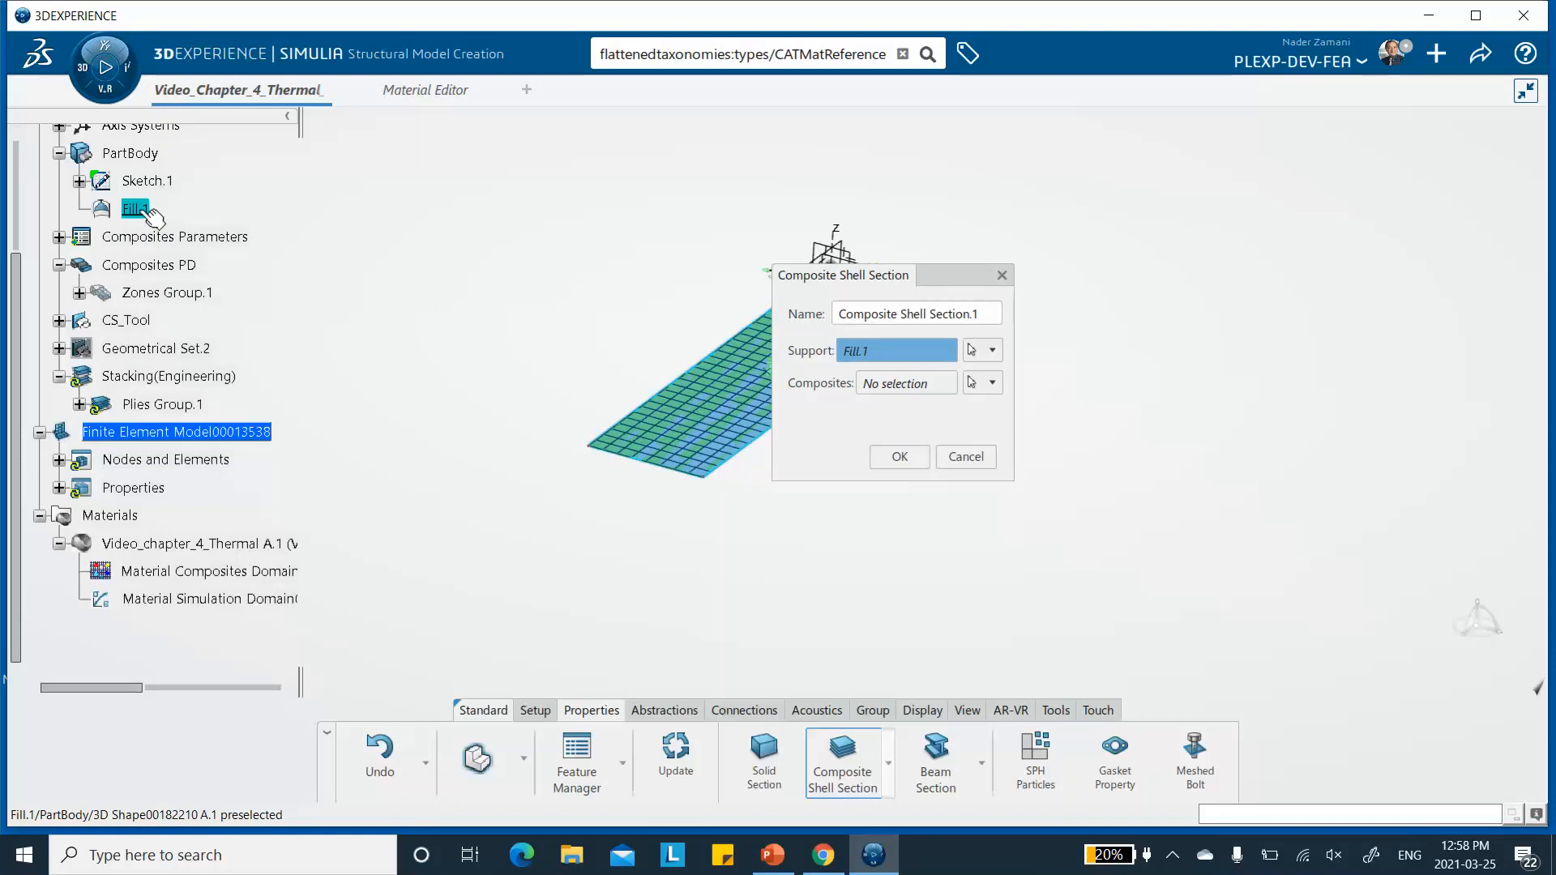
{"action": "left_click", "coordinate": [993, 383]}
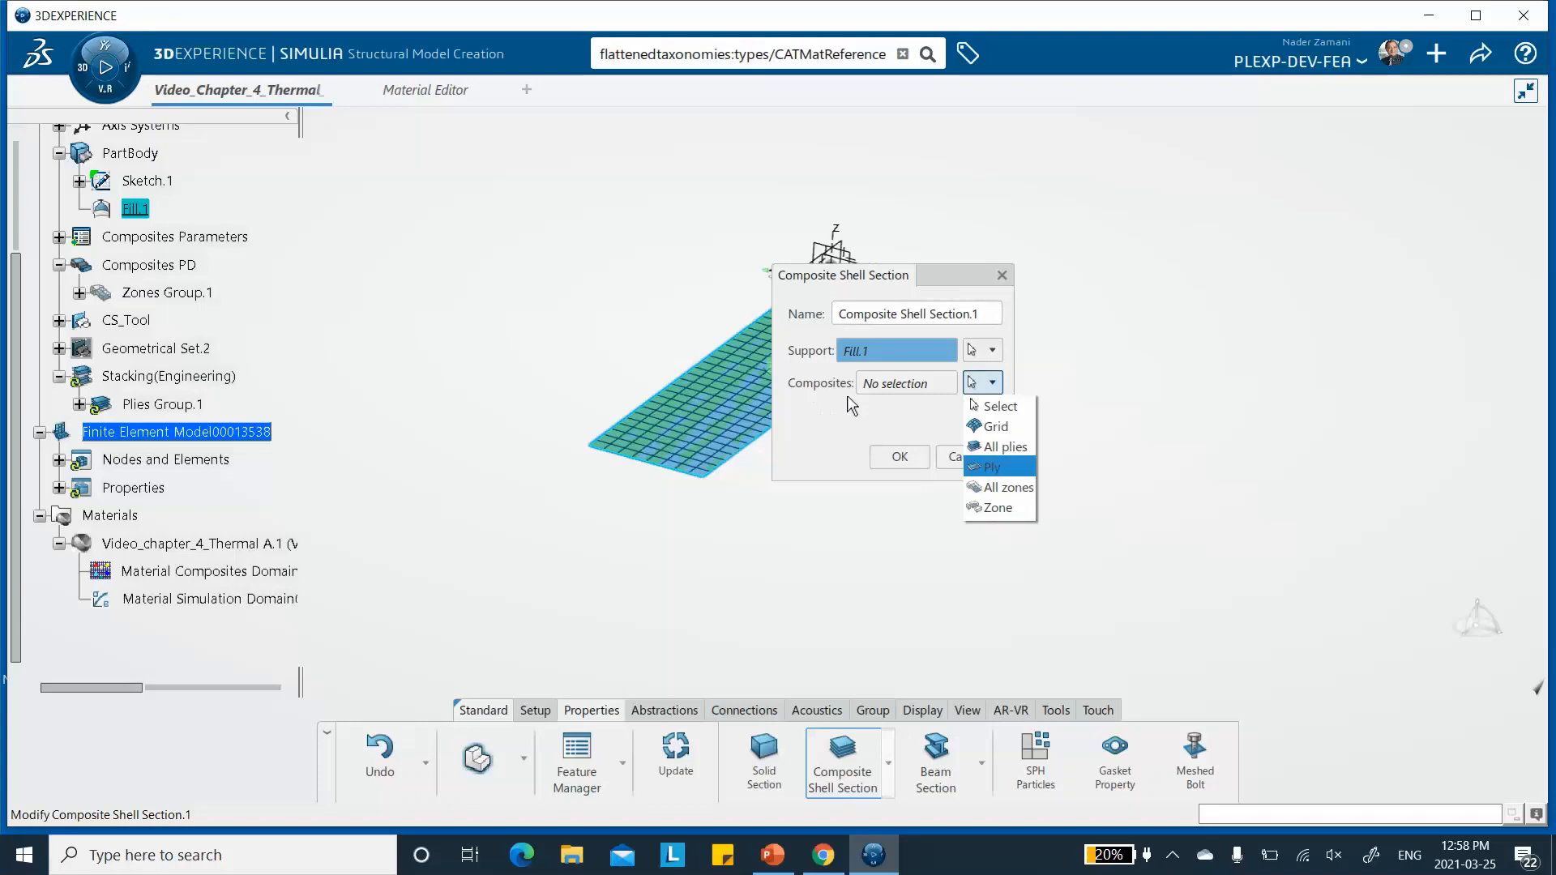
{"action": "left_click", "coordinate": [991, 465]}
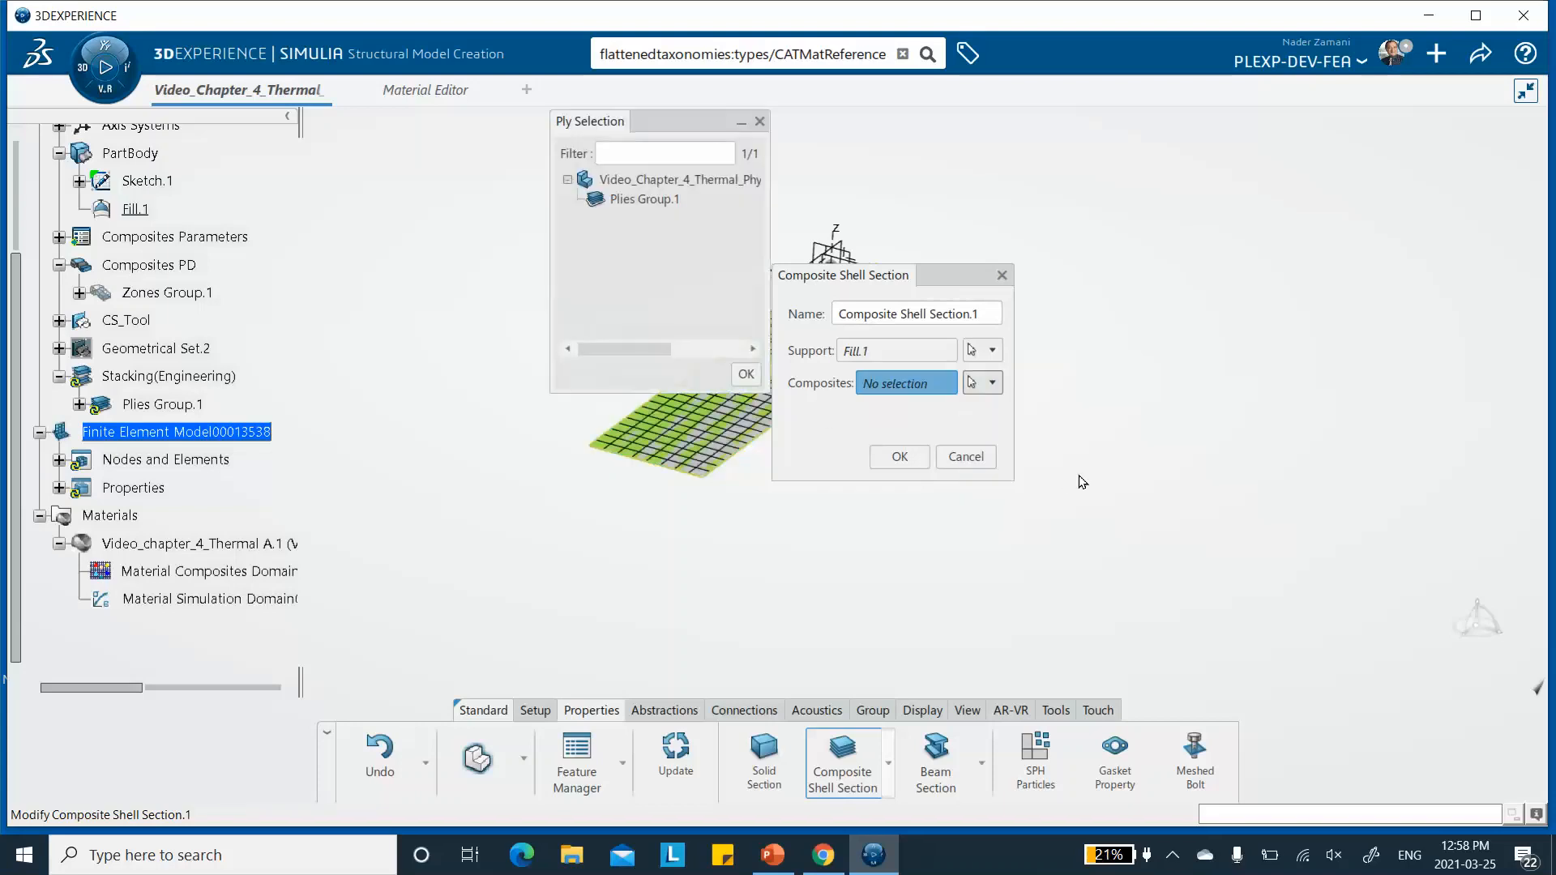
{"action": "left_click", "coordinate": [630, 201]}
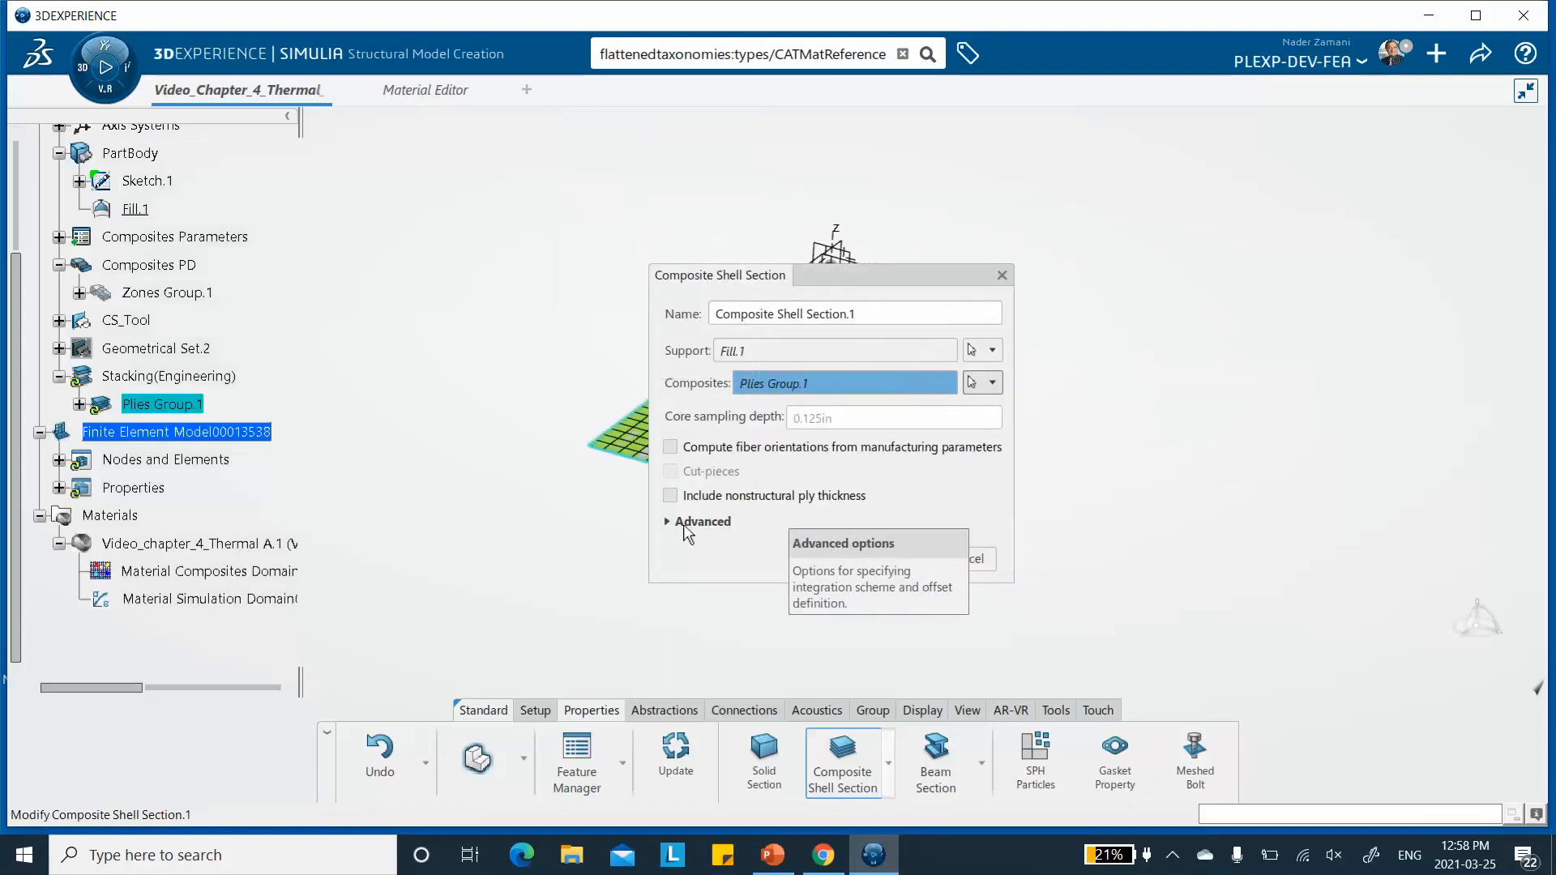
- Set the section's advanced offset definition to None, check the reference surface on the PowerPoint ply diagram, and confirm the section
{"action": "left_click", "coordinate": [667, 521]}
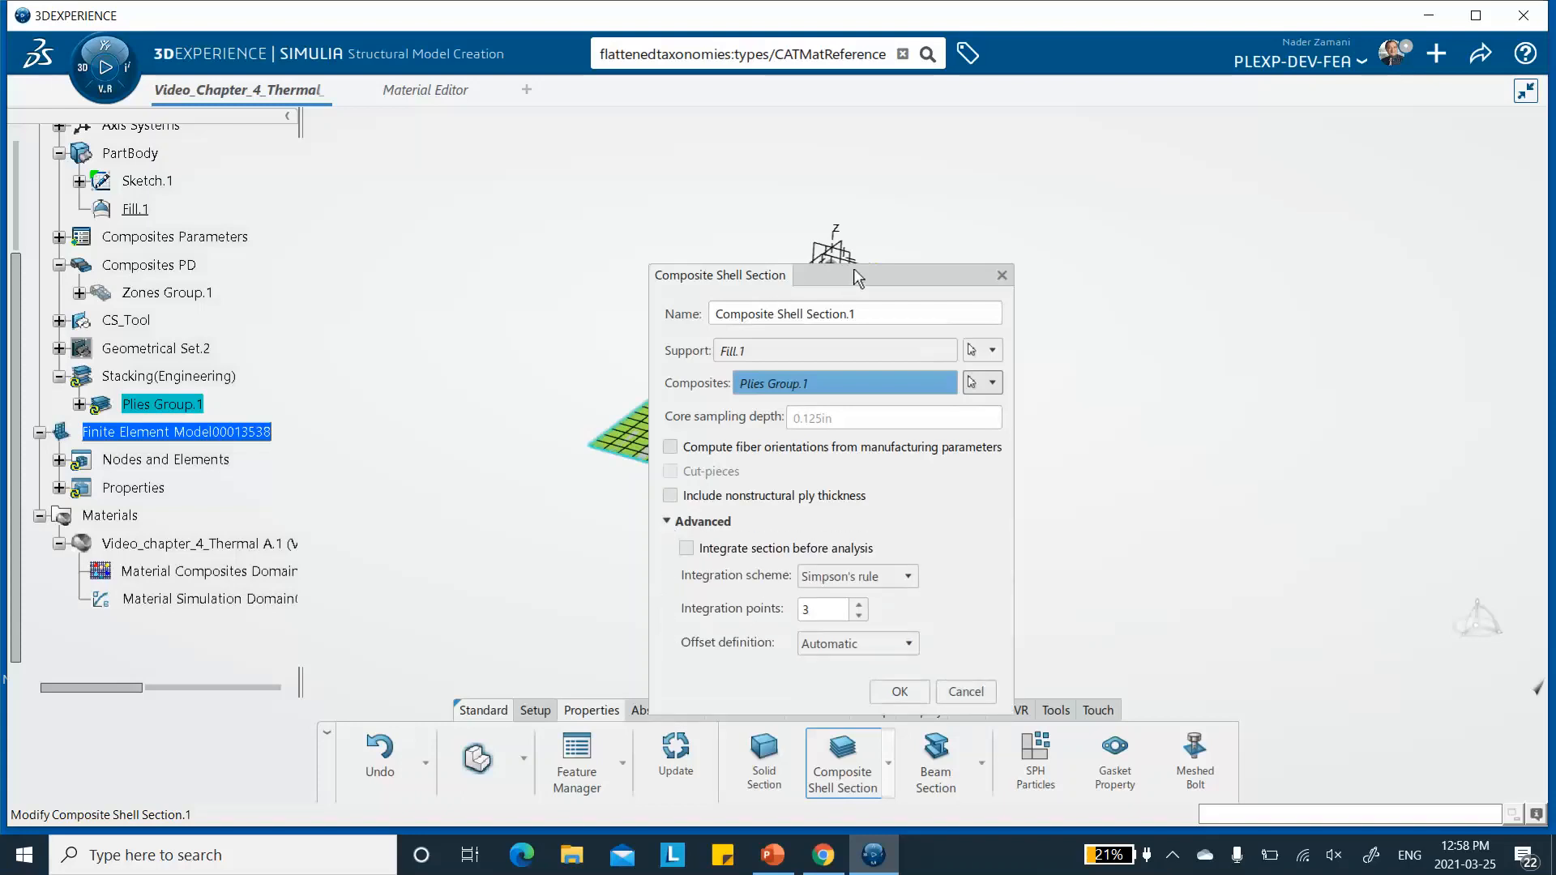
{"action": "left_click_drag", "start_coordinate": [856, 277], "coordinate": [776, 123]}
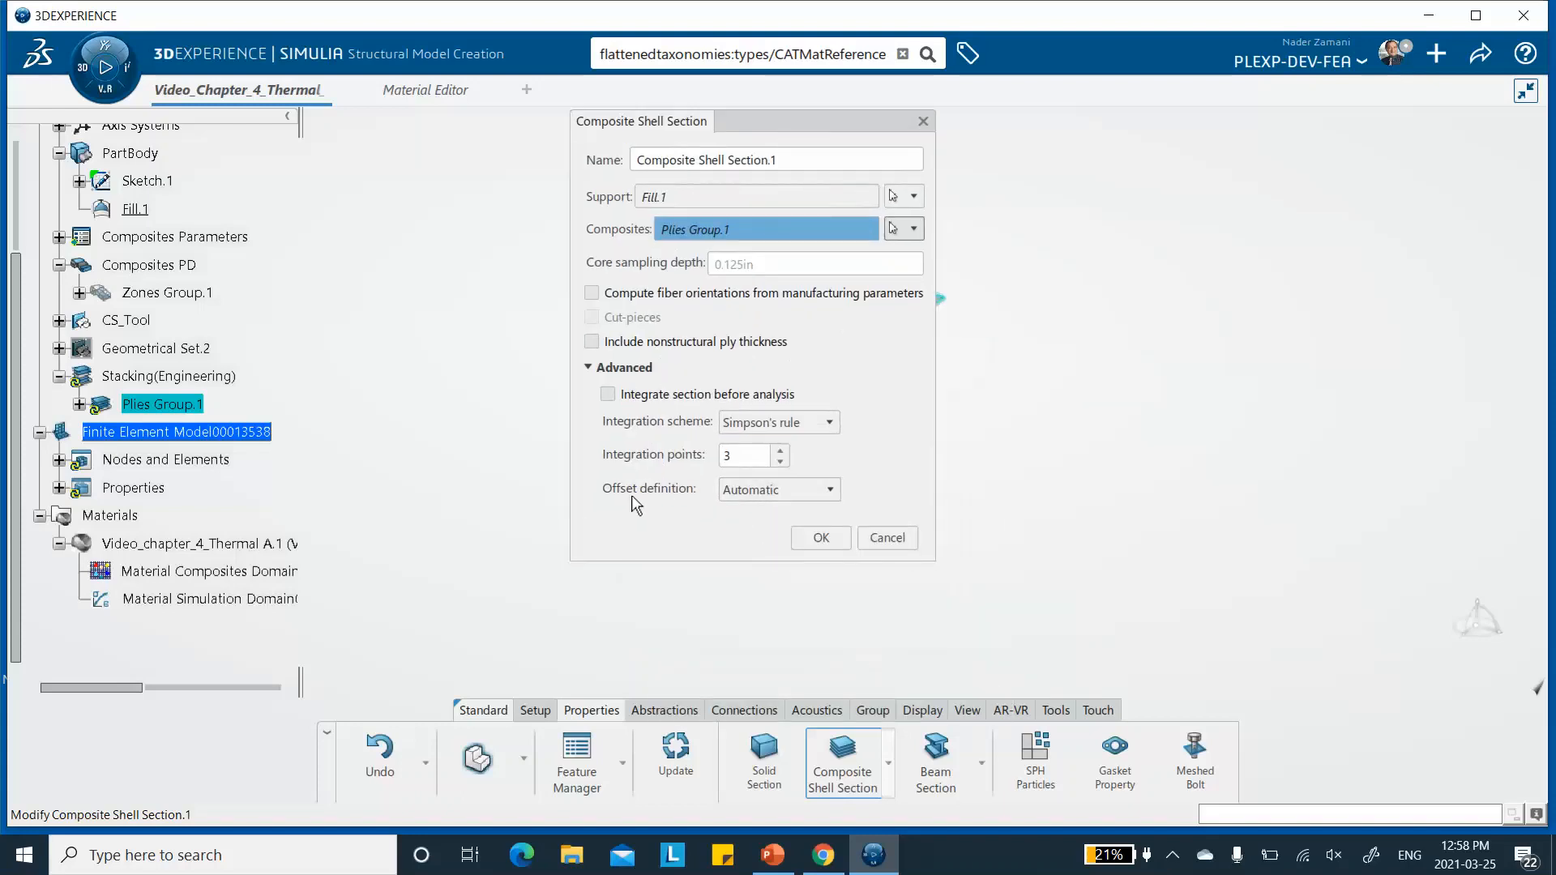
{"action": "left_click", "coordinate": [768, 489]}
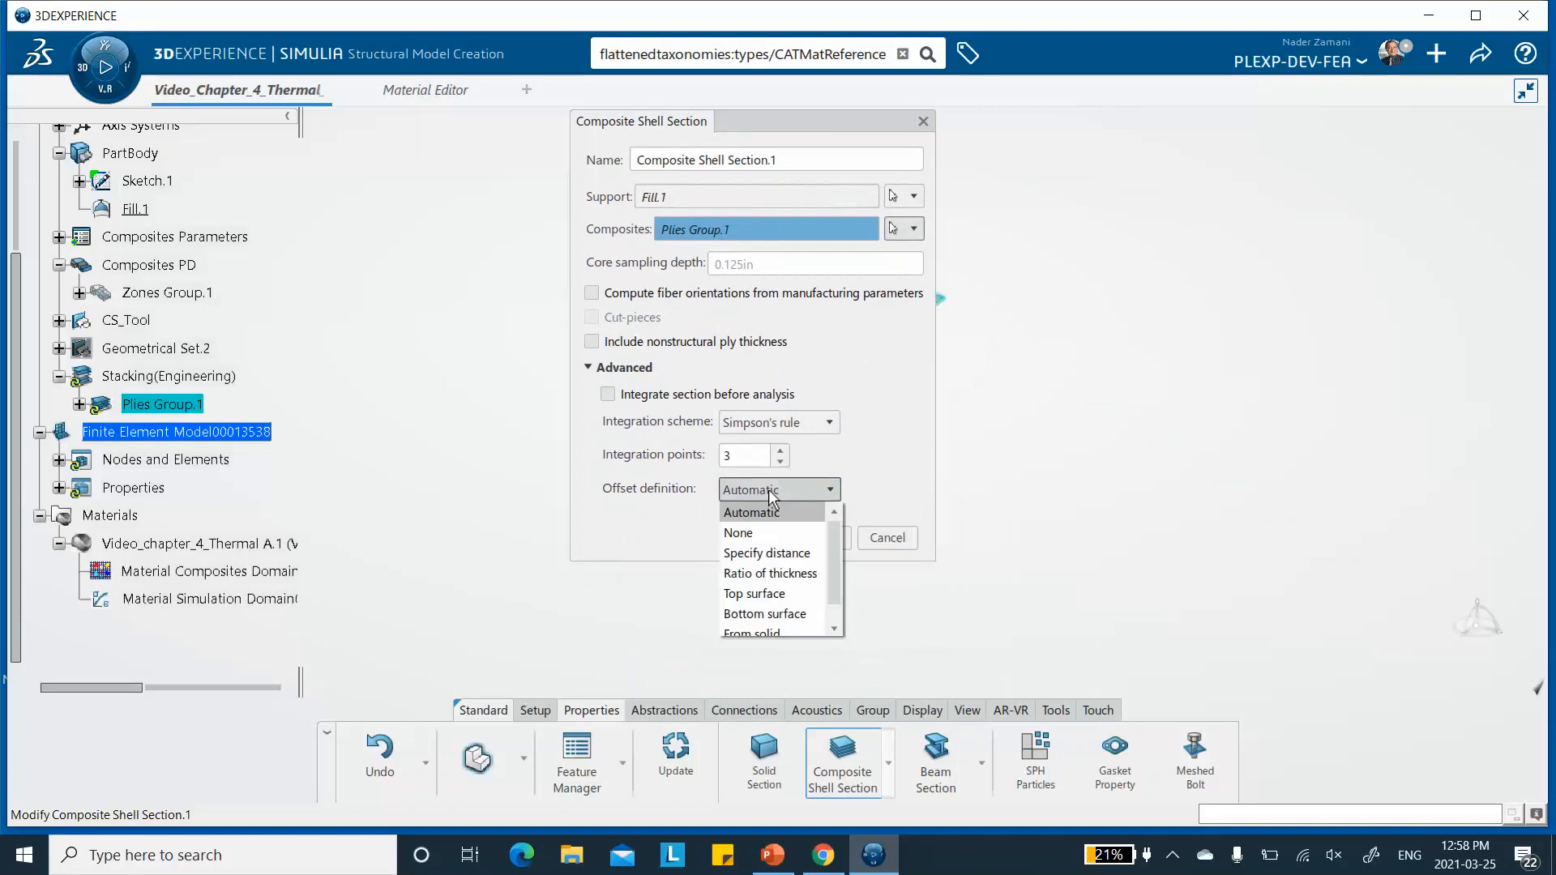
{"action": "left_click", "coordinate": [739, 533]}
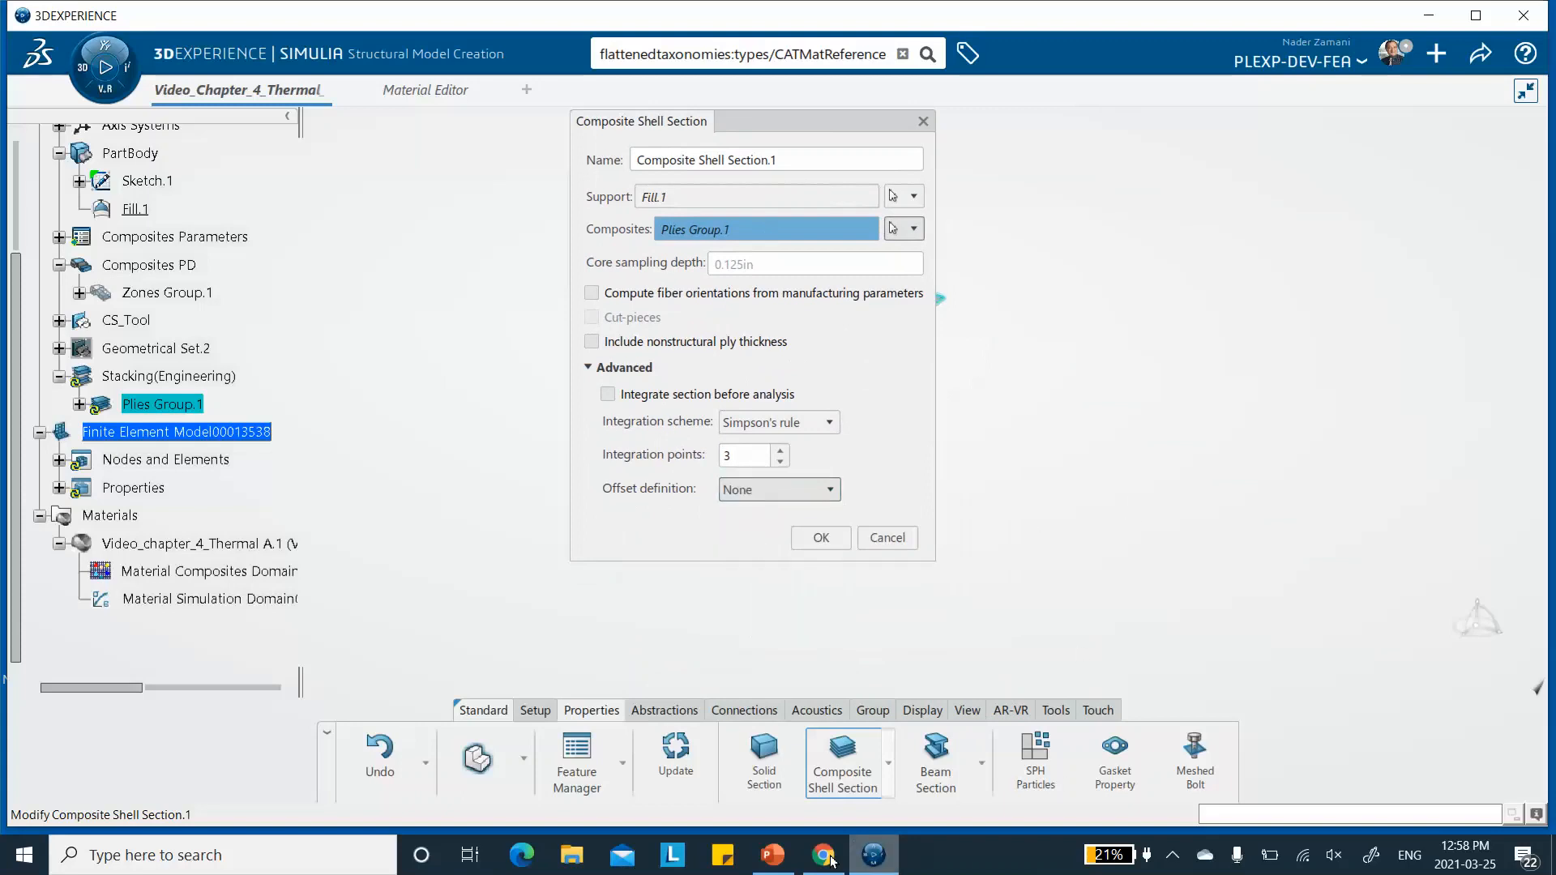
{"action": "mouse_move", "coordinate": [819, 864]}
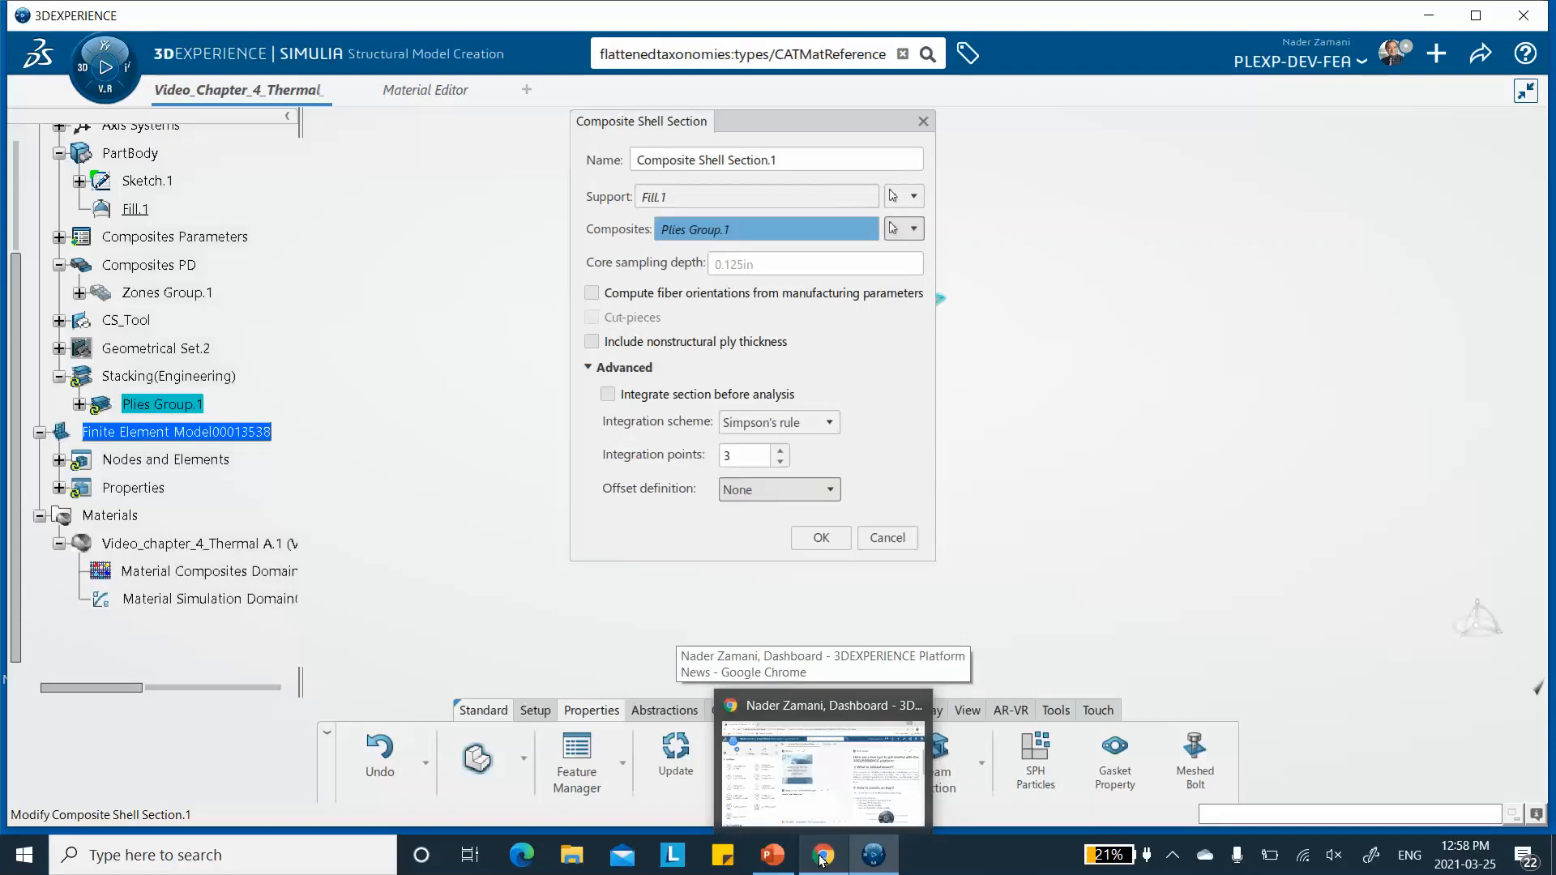
{"action": "left_click", "coordinate": [772, 855]}
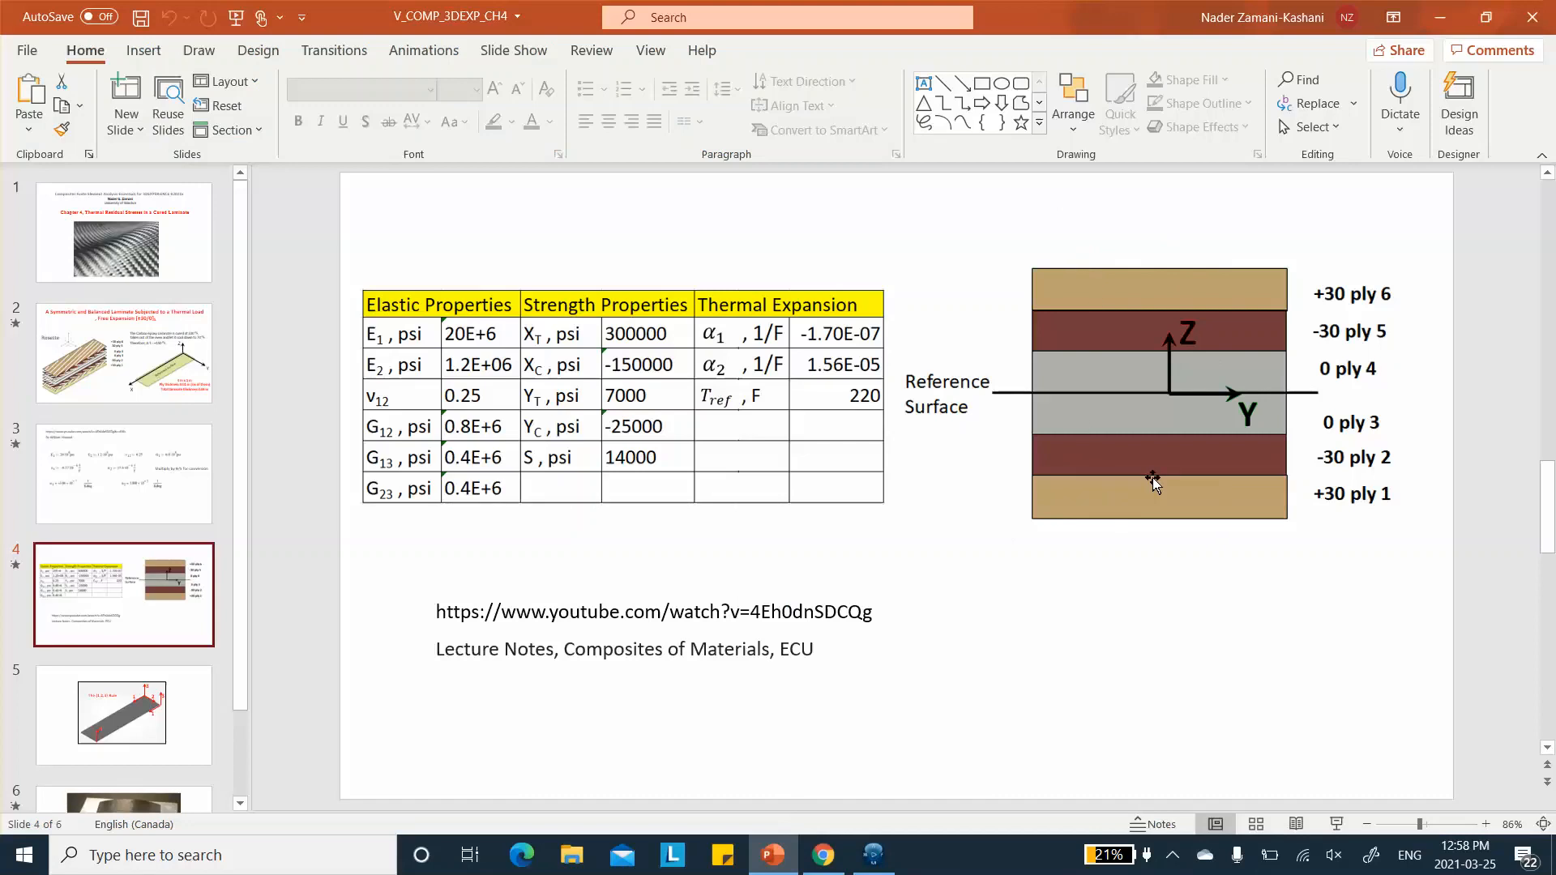
{"action": "left_click", "coordinate": [1440, 17]}
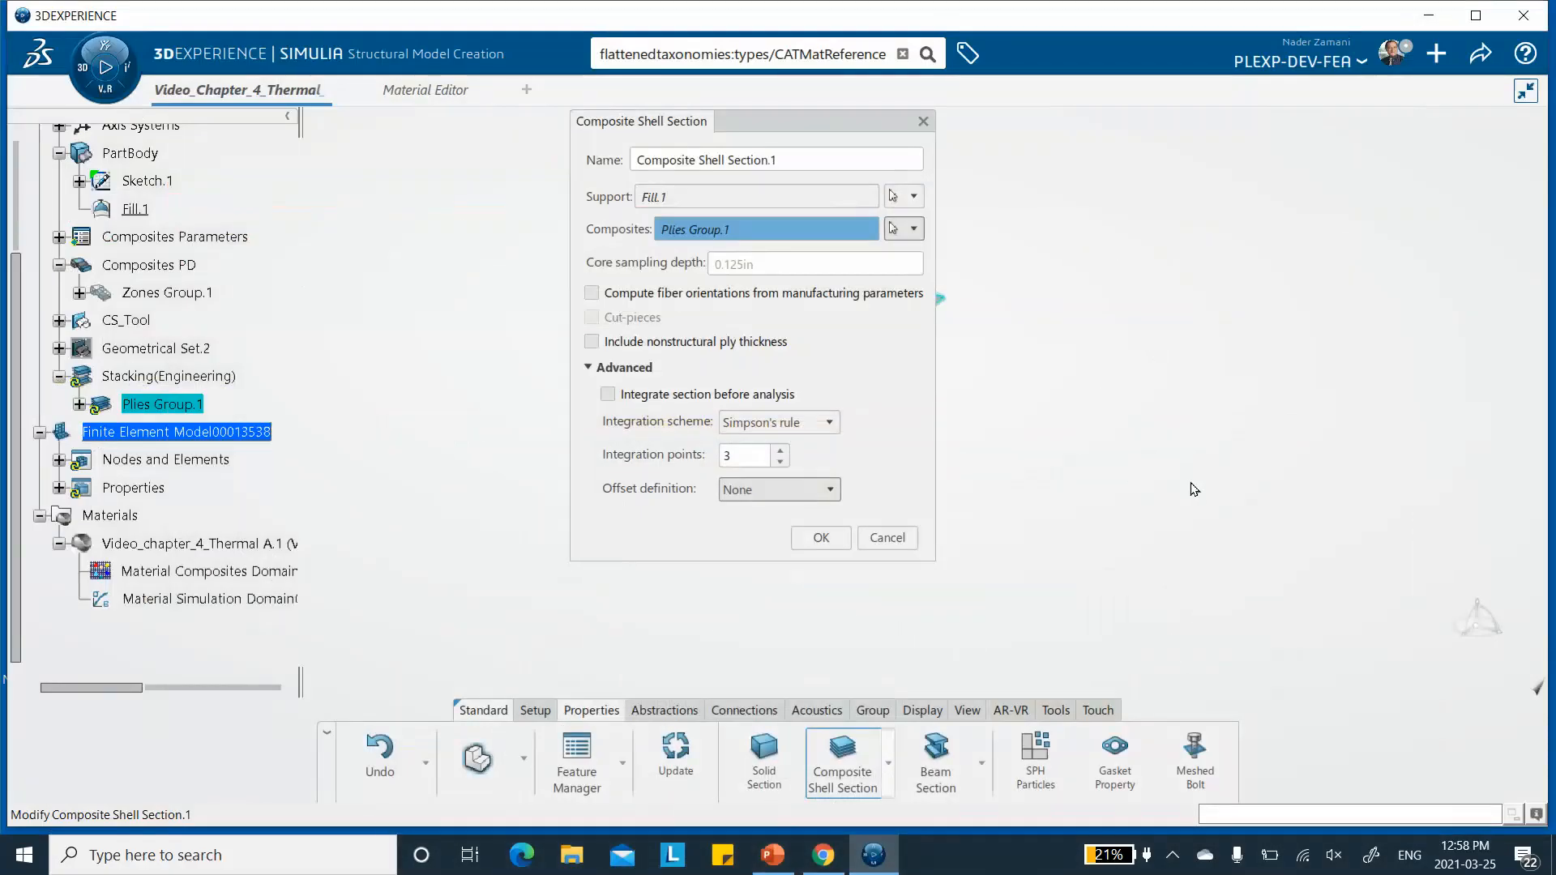
{"action": "left_click", "coordinate": [821, 539]}
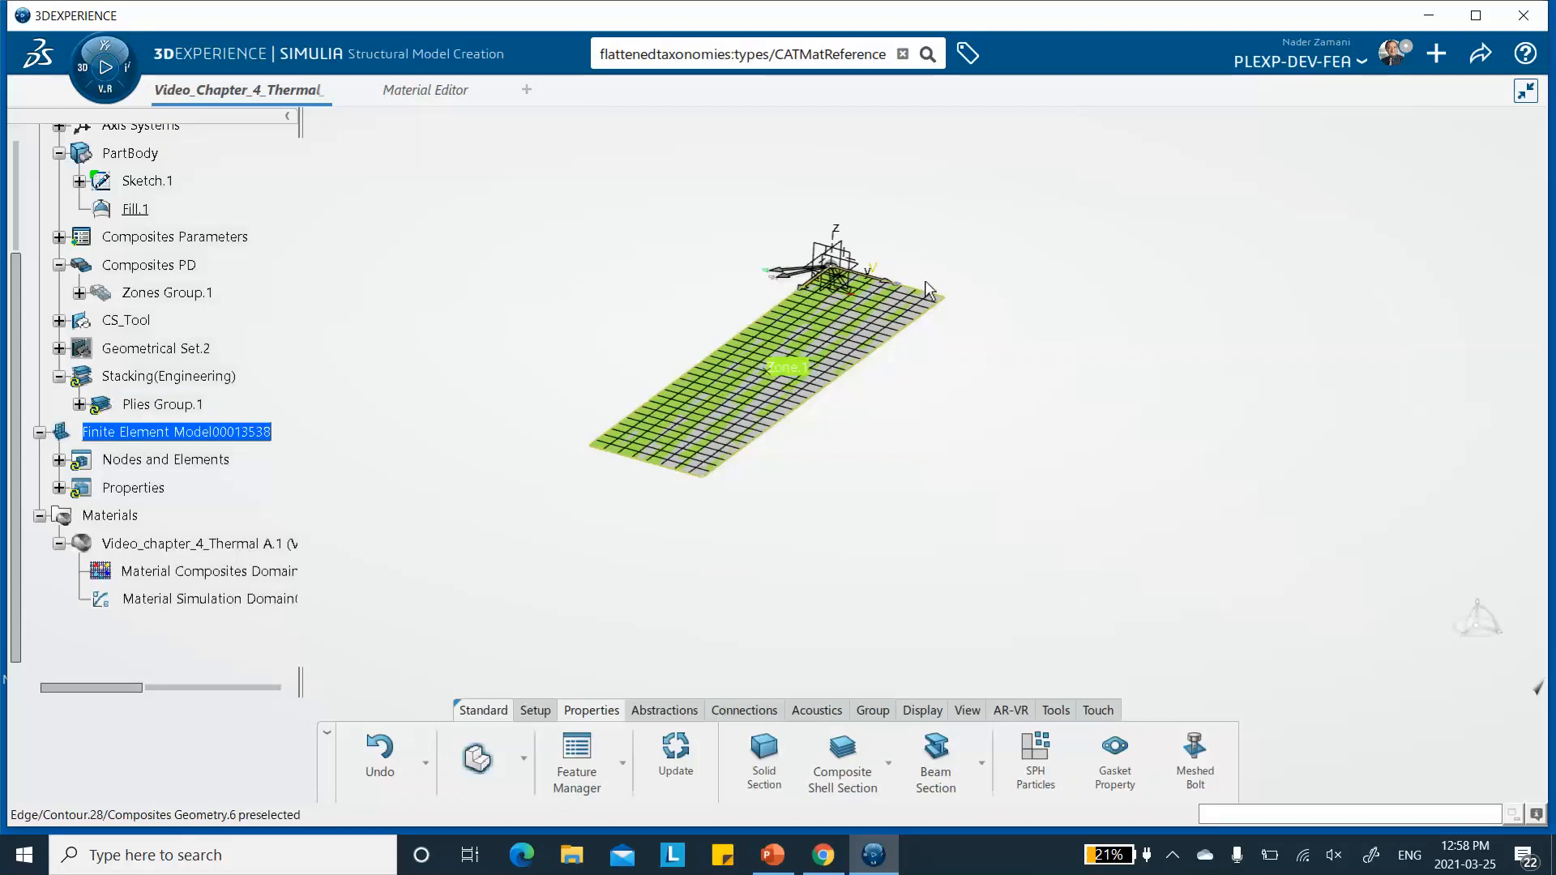
- Save the model and expand Nodes and Elements and Properties to check the mesh and shell section
{"action": "left_click", "coordinate": [1476, 55]}
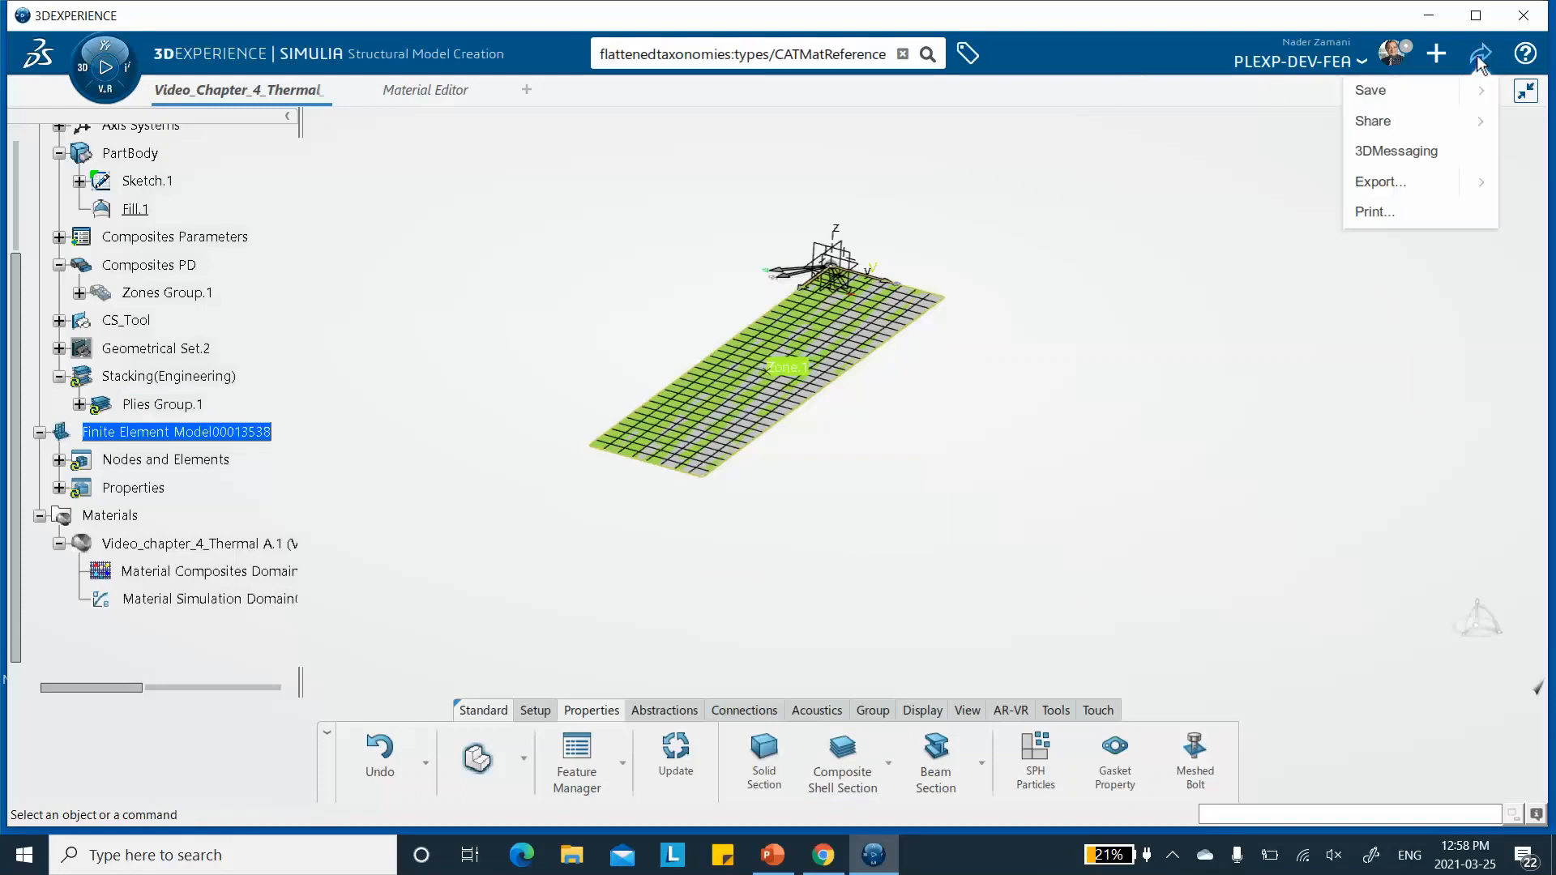
{"action": "left_click", "coordinate": [1417, 92]}
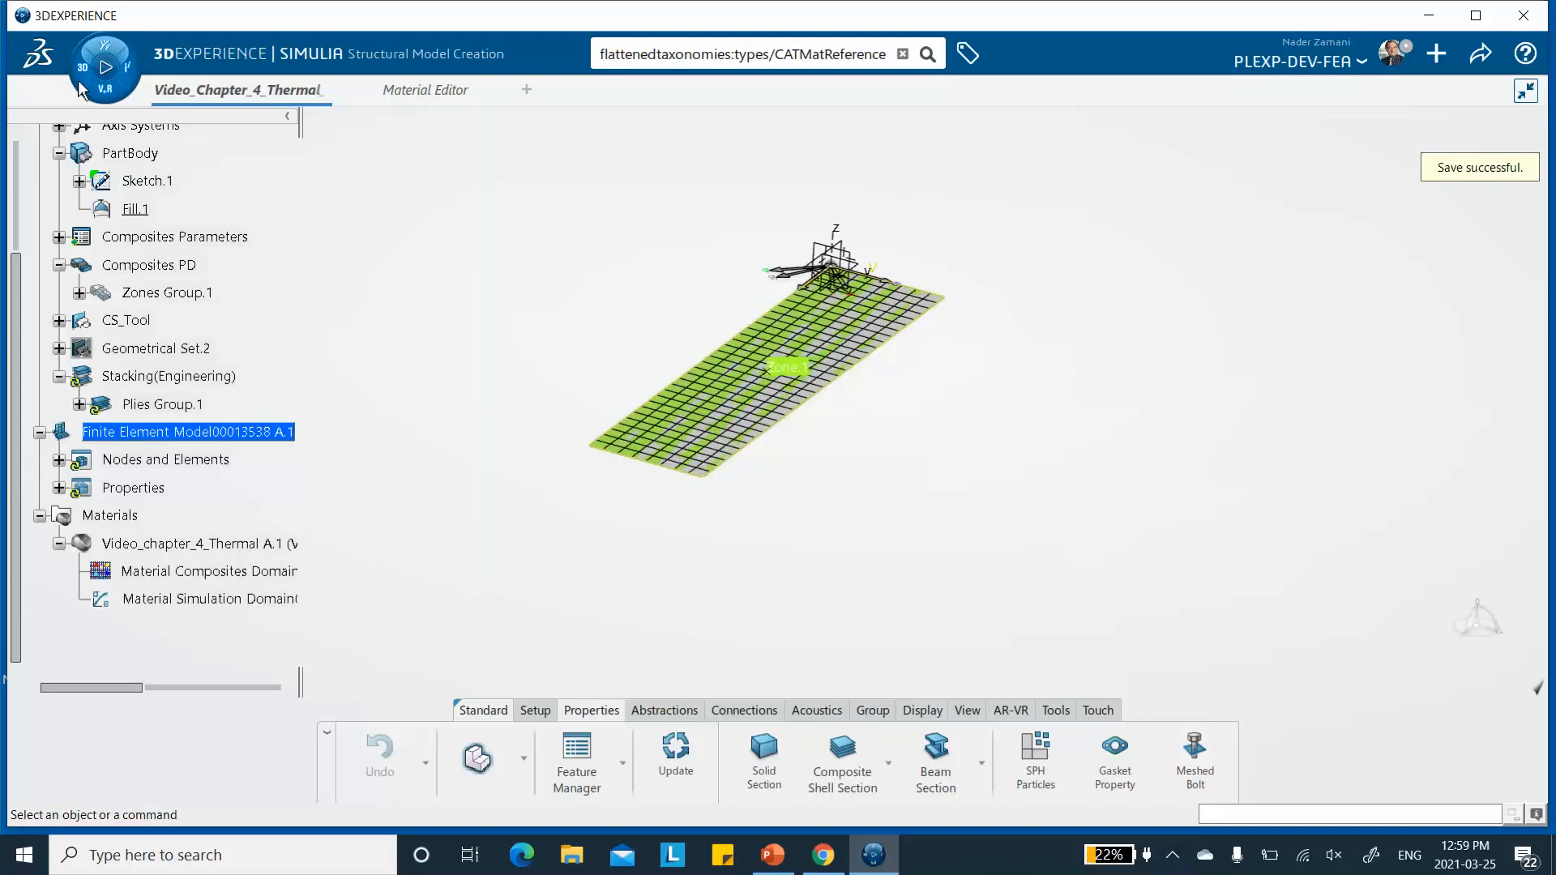
{"action": "left_click", "coordinate": [60, 461]}
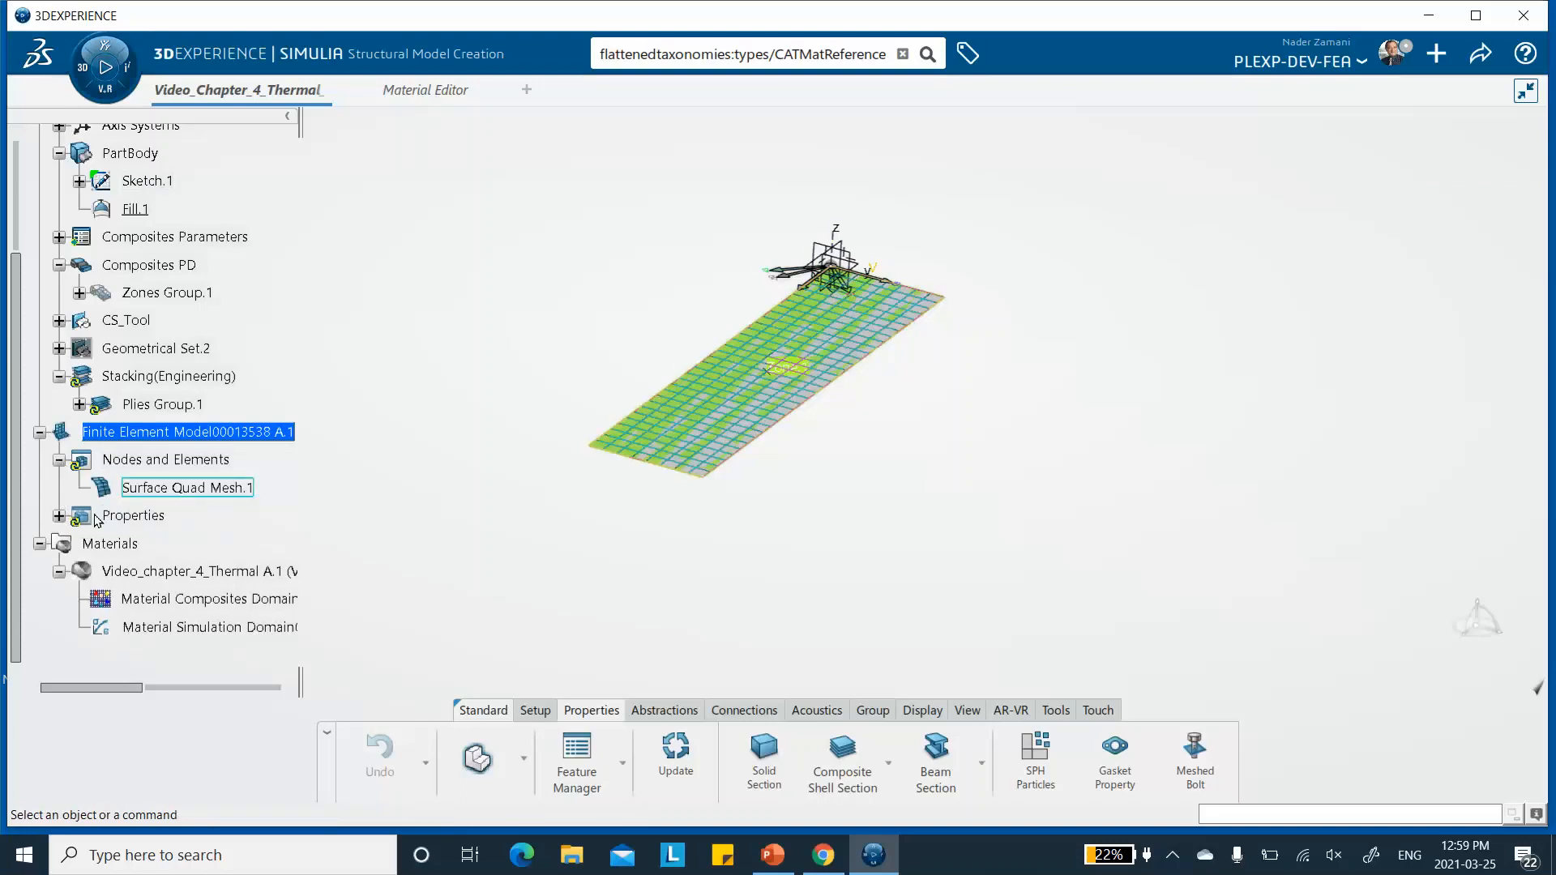
{"action": "left_click", "coordinate": [59, 516]}
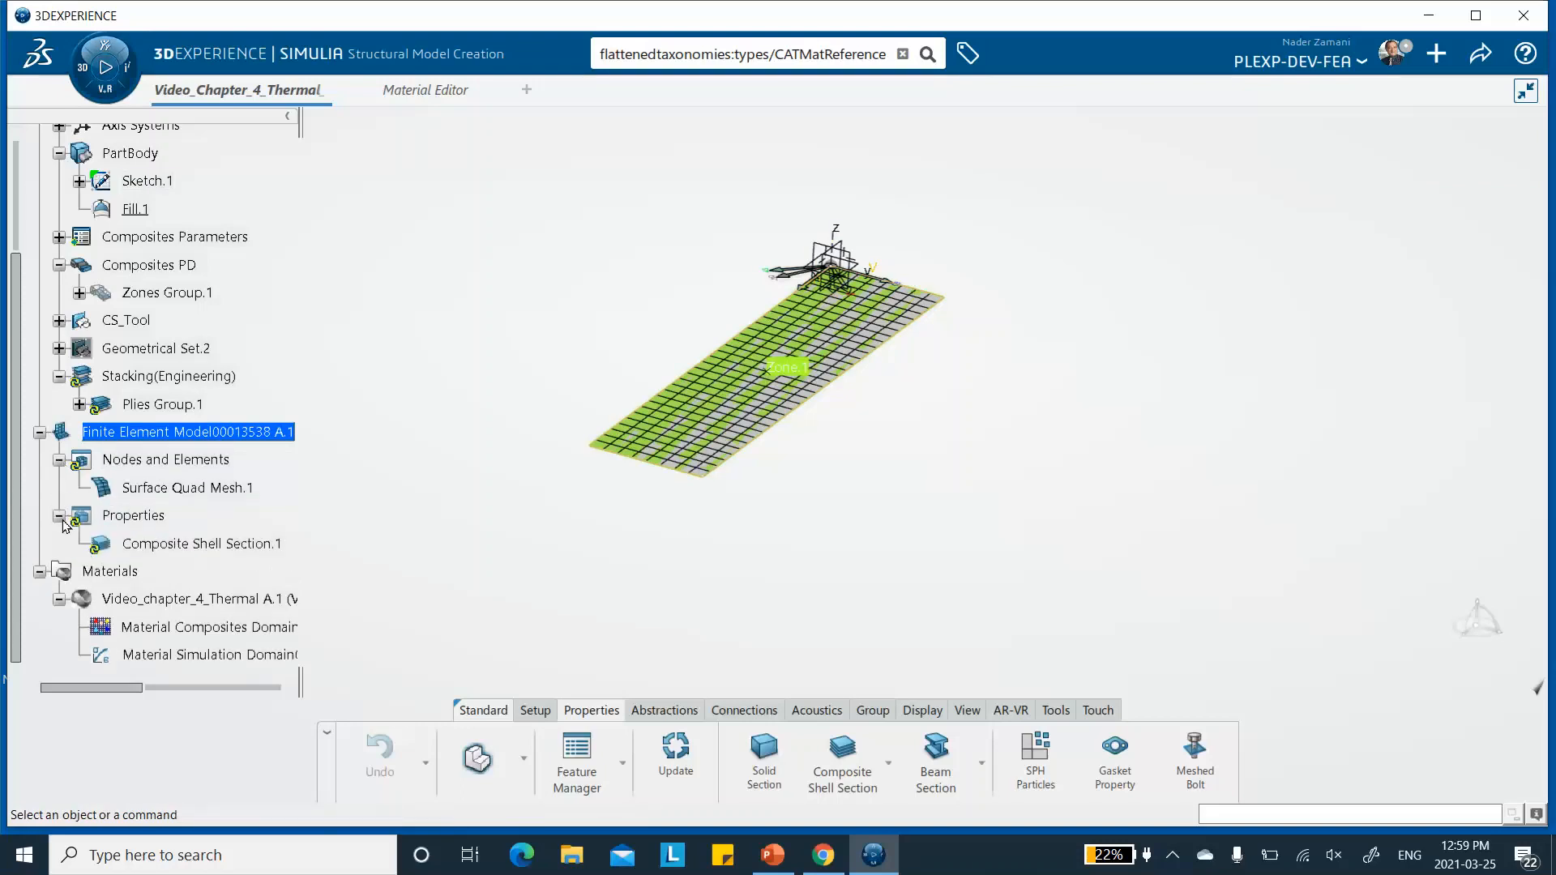
- Switch to Structural Scenario Creation and initialize the new physics simulation with a Structural analysis case
{"action": "left_click", "coordinate": [85, 76]}
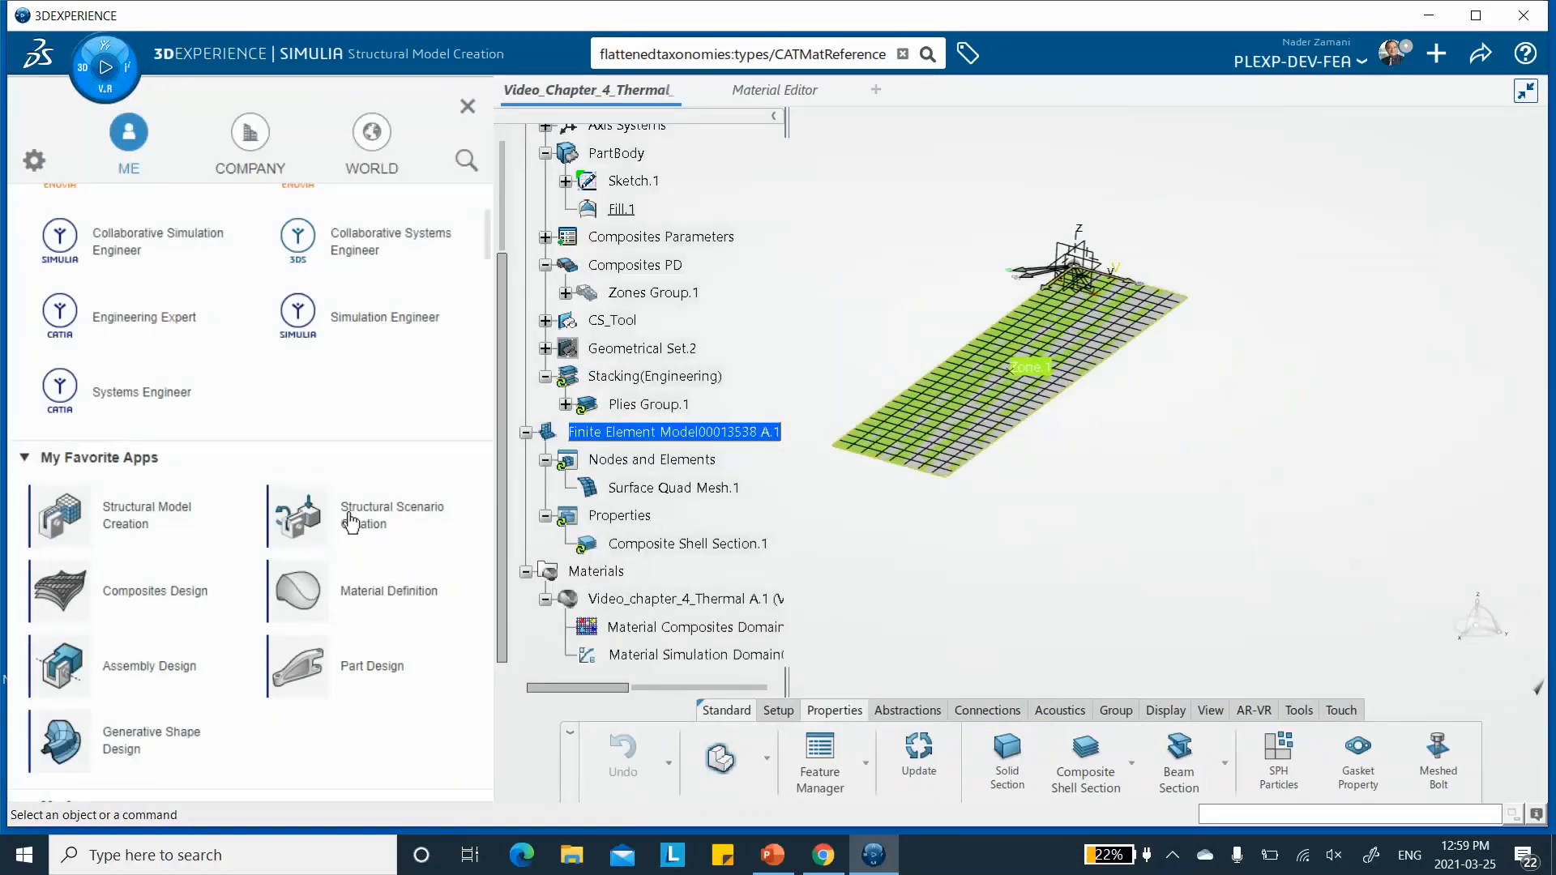
{"action": "left_click", "coordinate": [374, 525]}
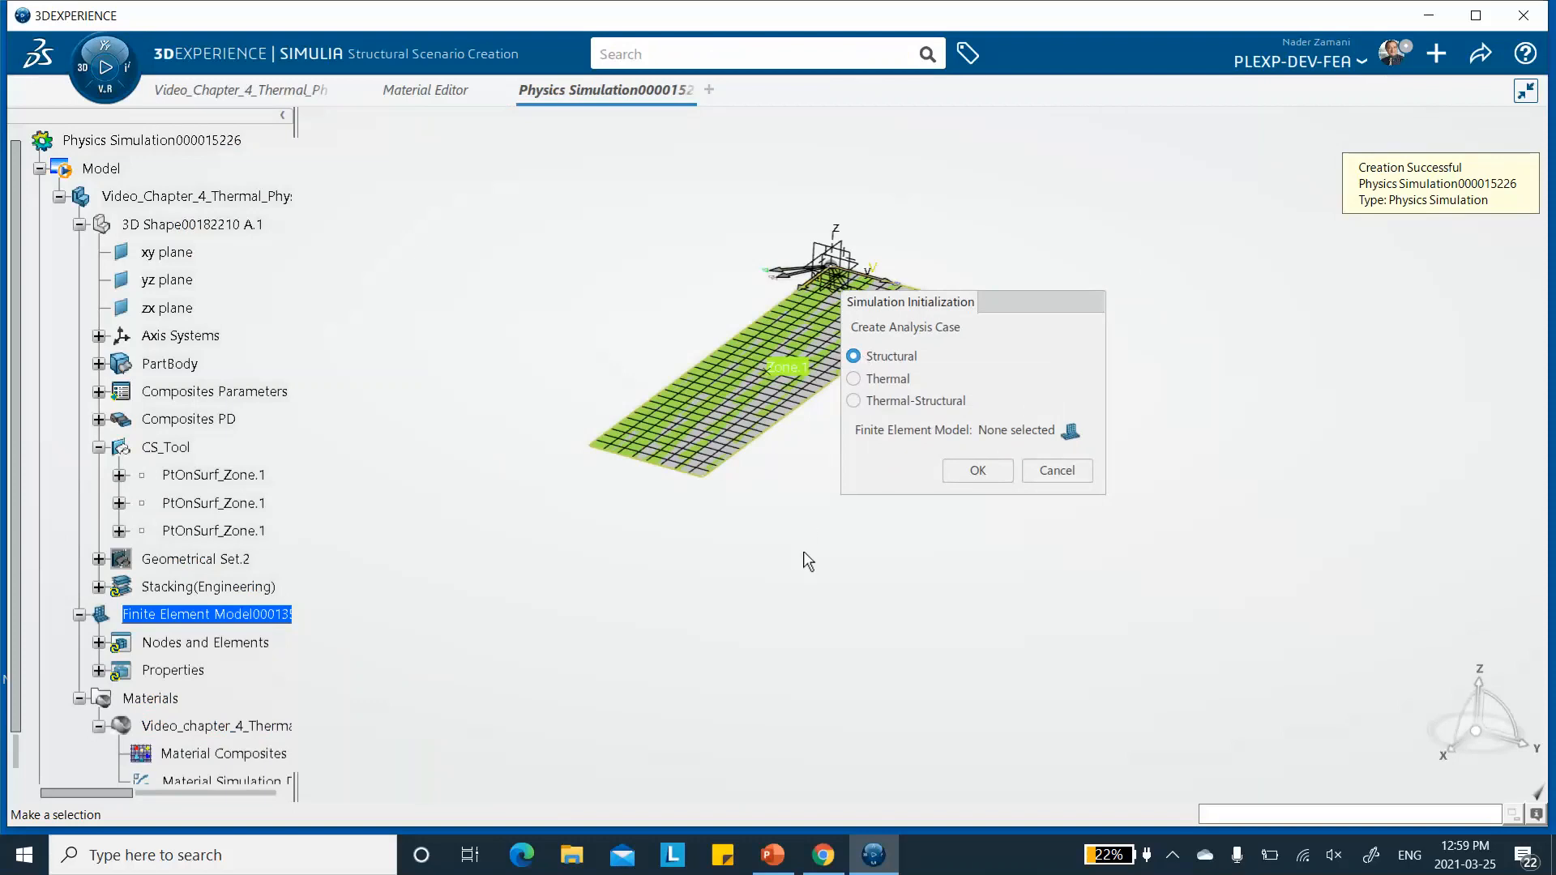
{"action": "left_click_drag", "start_coordinate": [1052, 298], "coordinate": [1169, 332]}
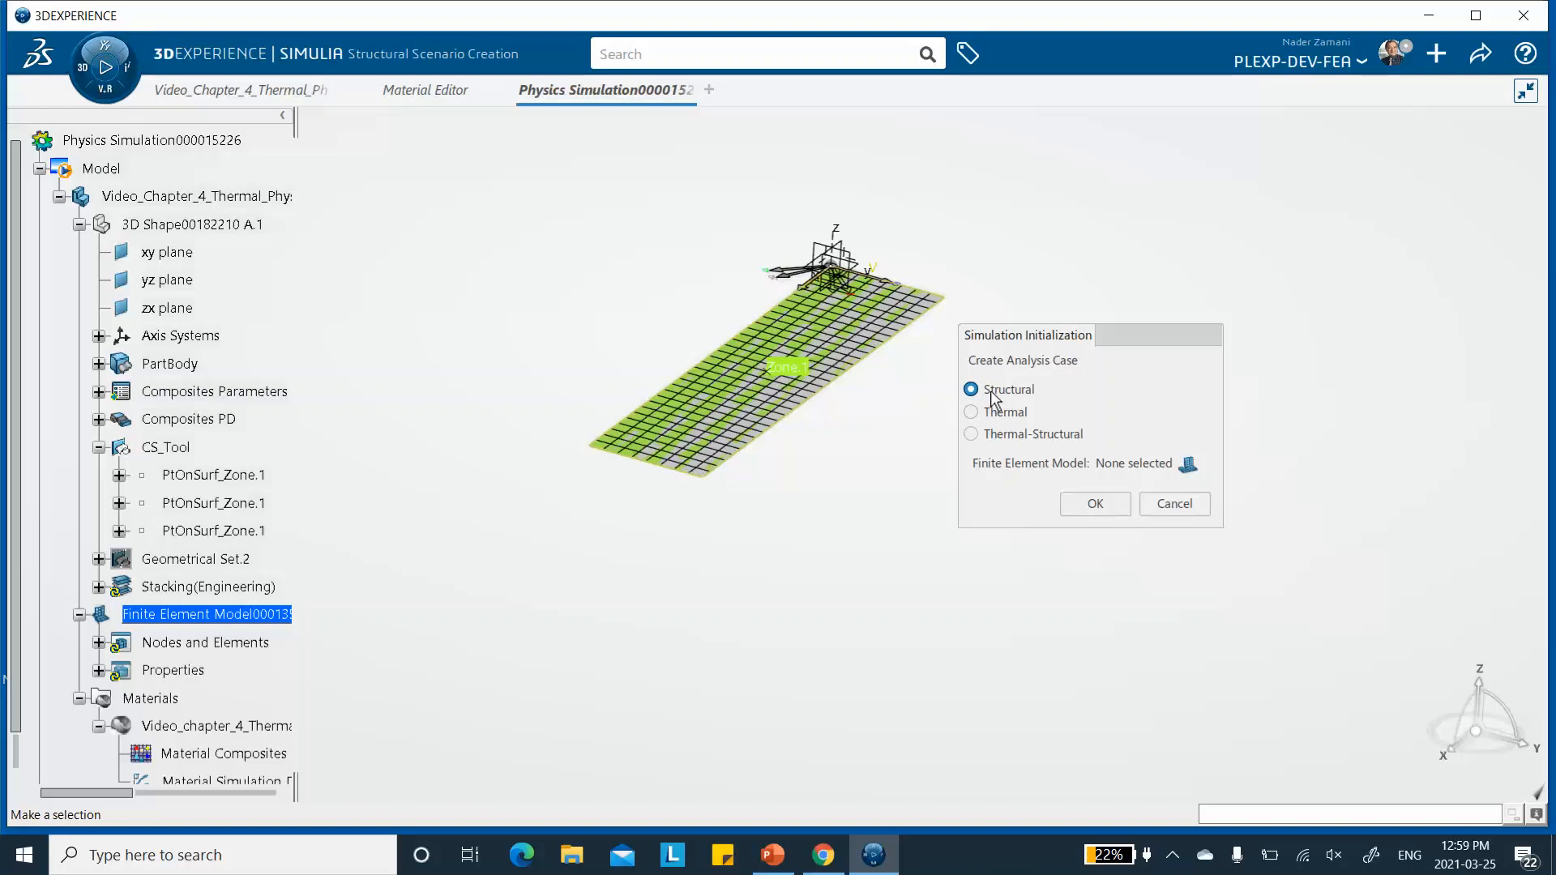
{"action": "left_click", "coordinate": [1095, 504]}
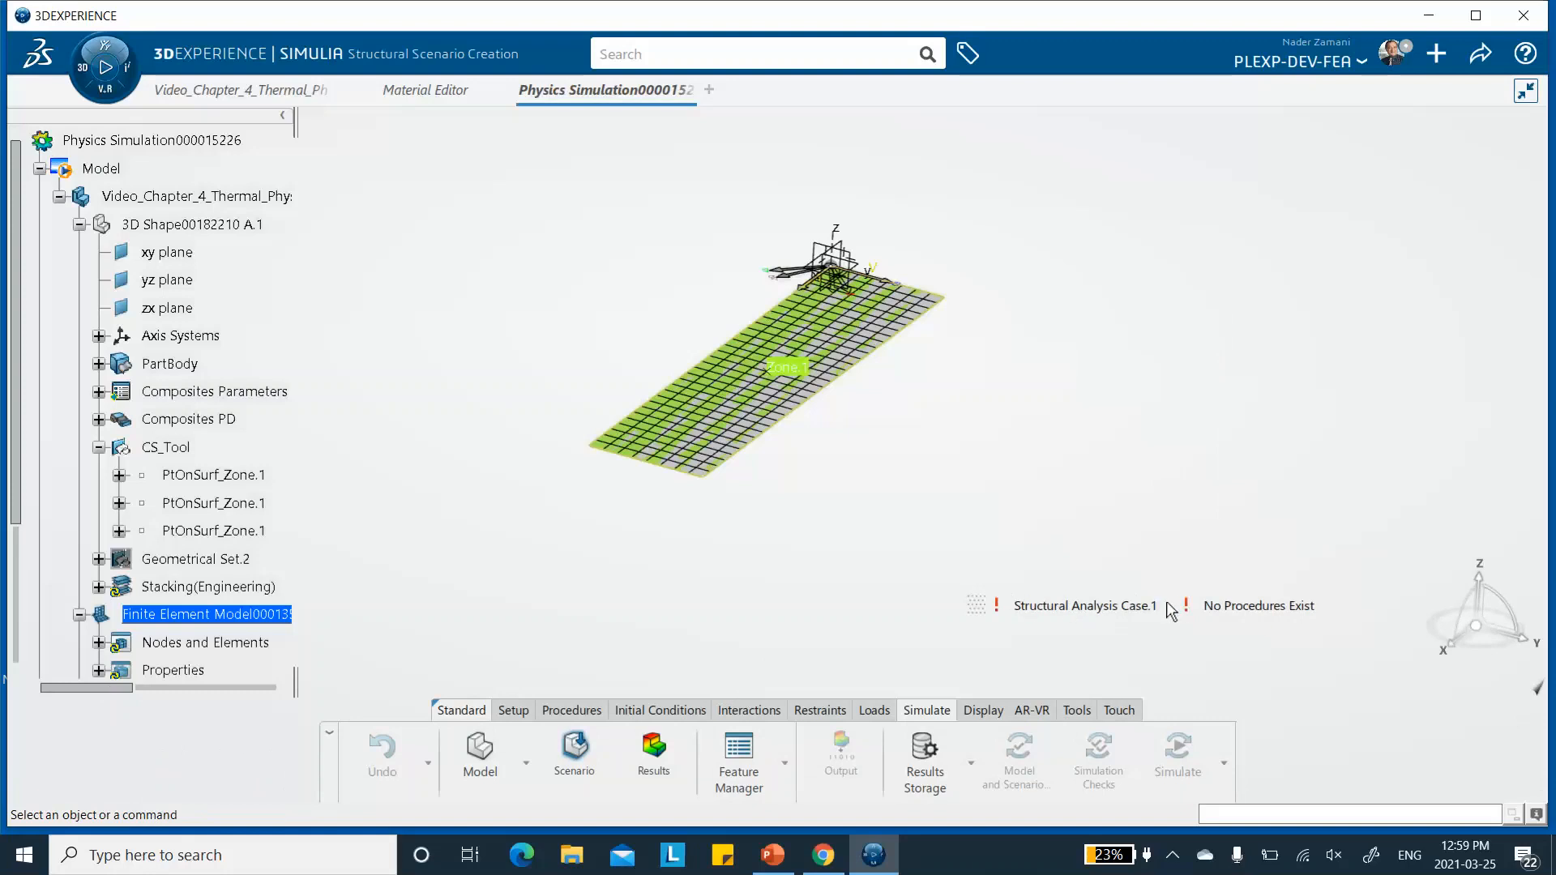
- Assign the existing 3D finite element model to the structural analysis case
{"action": "left_click", "coordinate": [514, 711]}
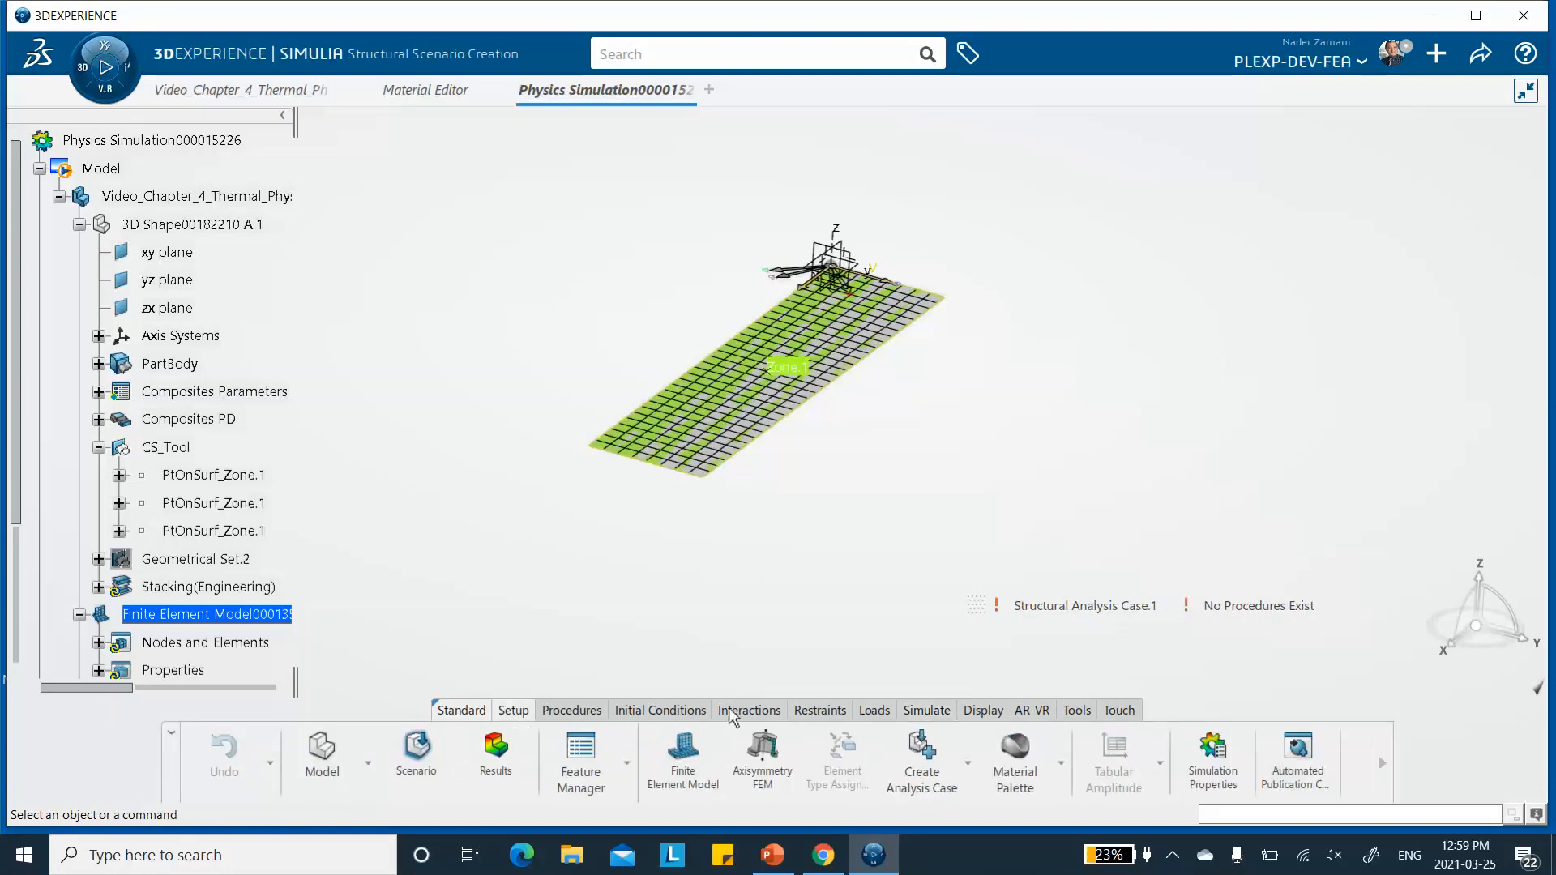
{"action": "left_click", "coordinate": [681, 756]}
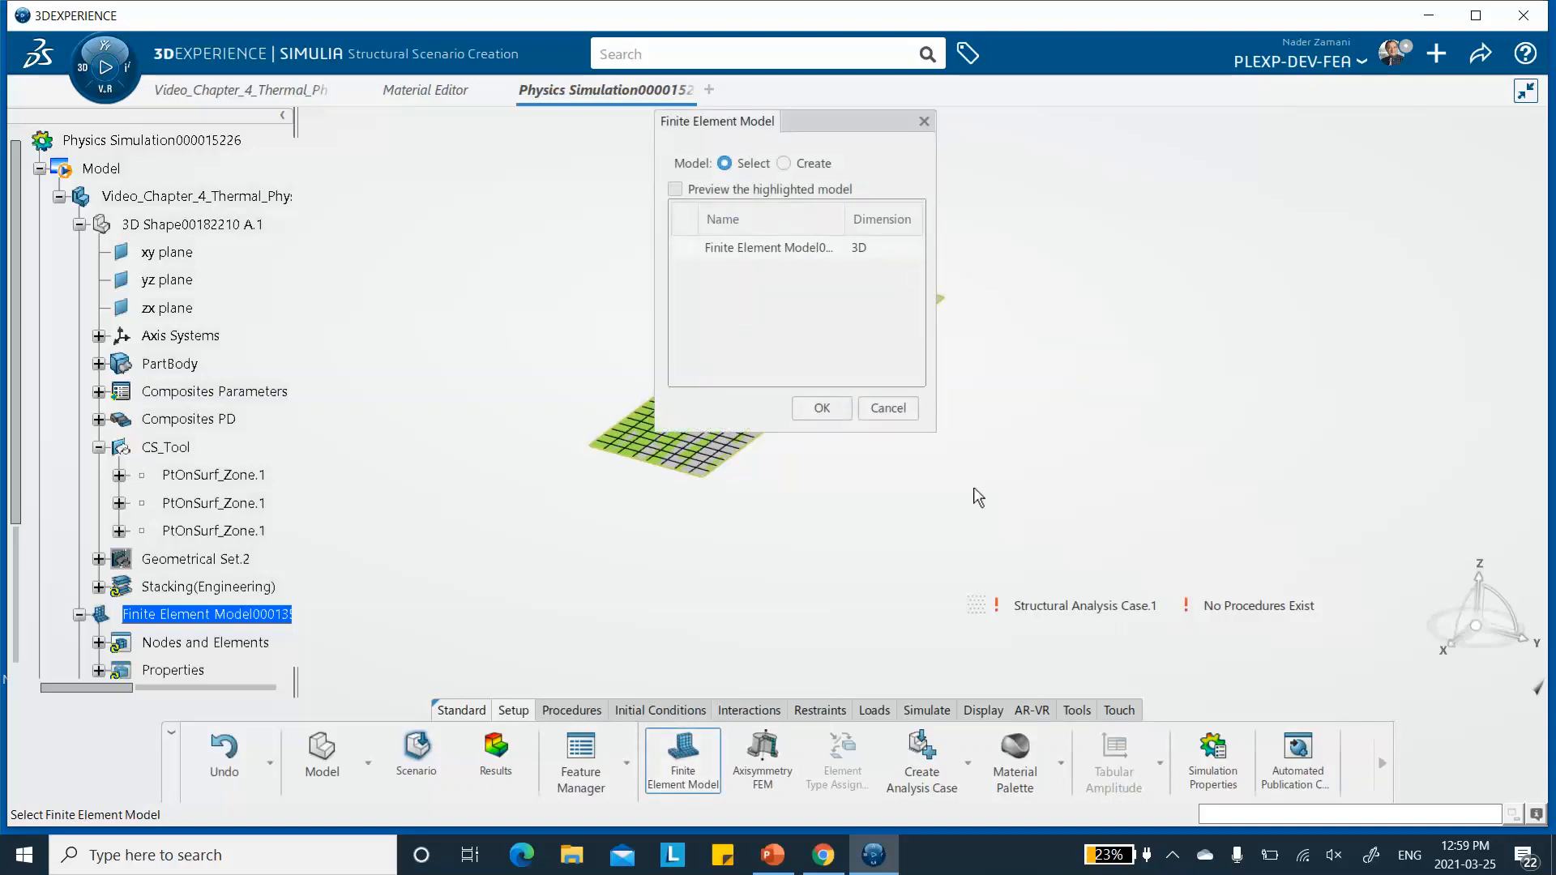
{"action": "left_click", "coordinate": [823, 248]}
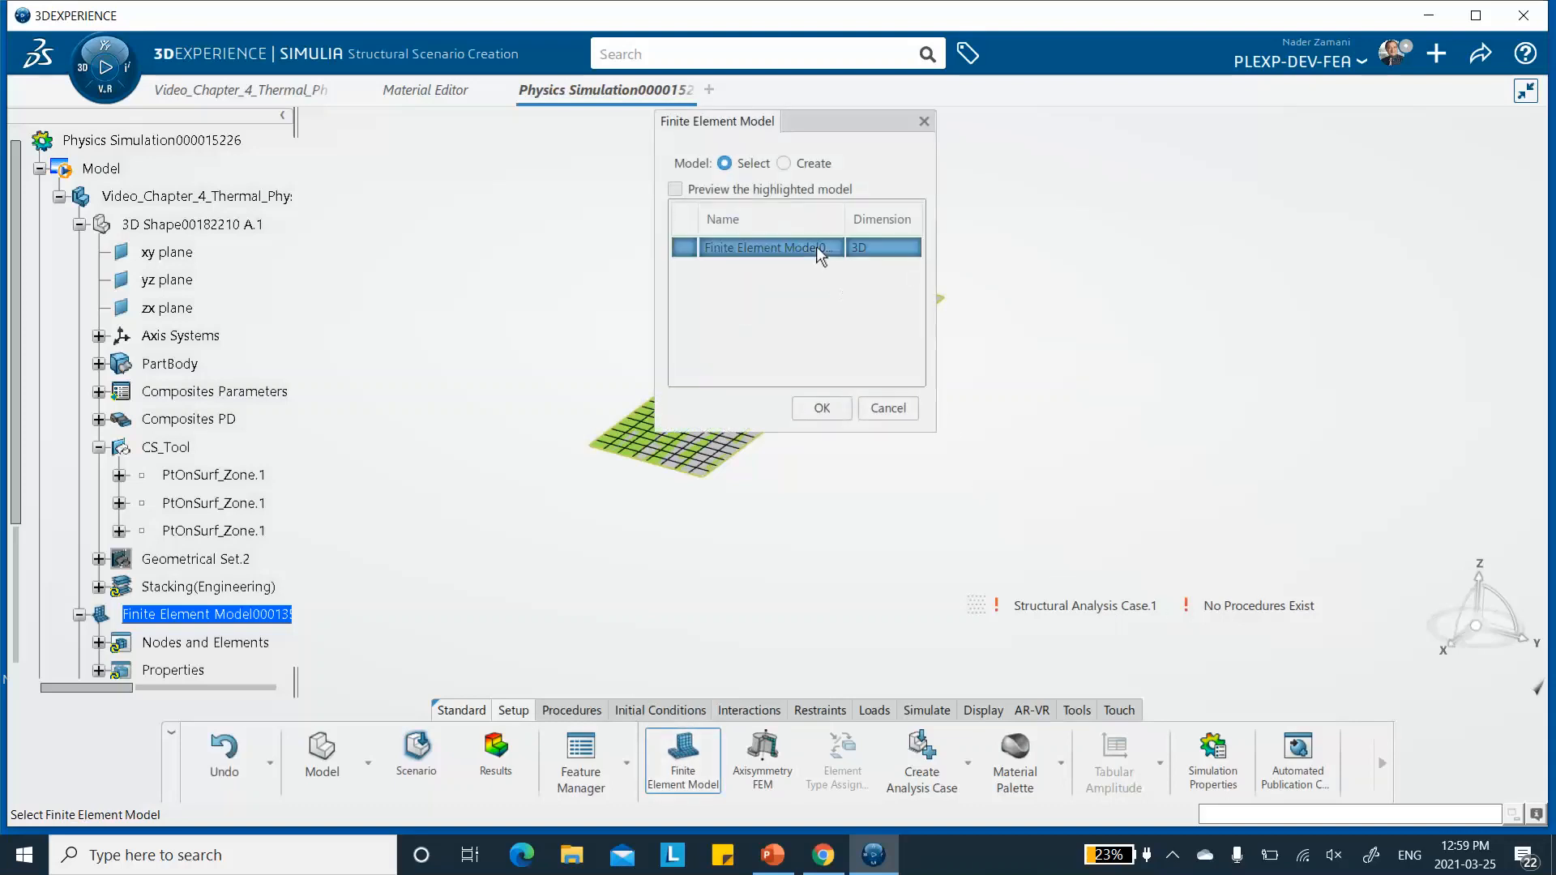
{"action": "left_click", "coordinate": [821, 409]}
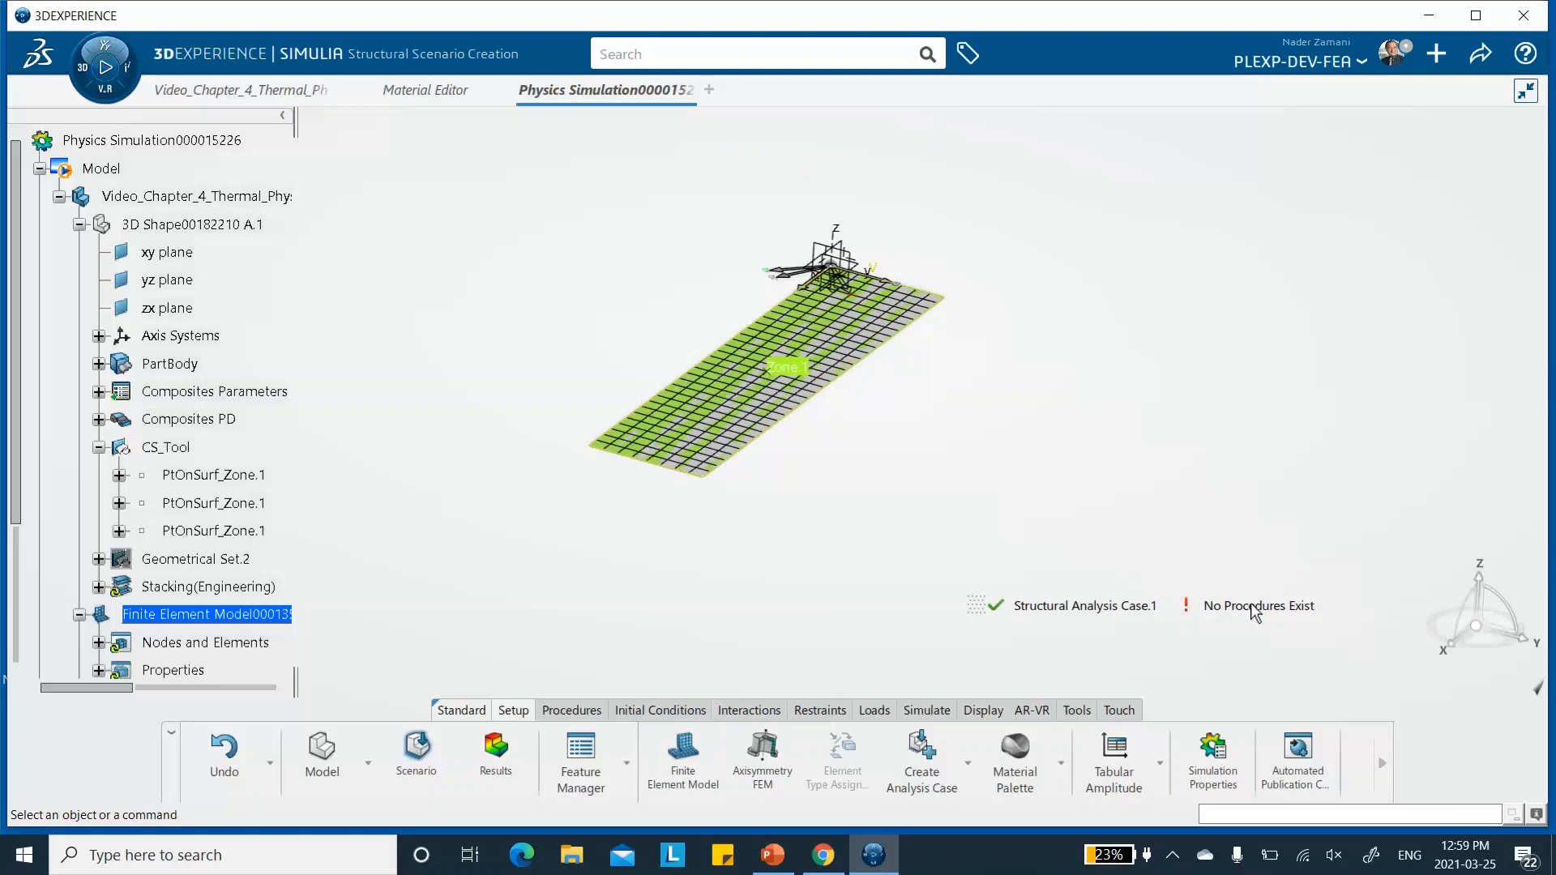
- Add a static step with the default 1 s step time, automatic incrementation and no geometric nonlinearity
{"action": "left_click", "coordinate": [570, 711]}
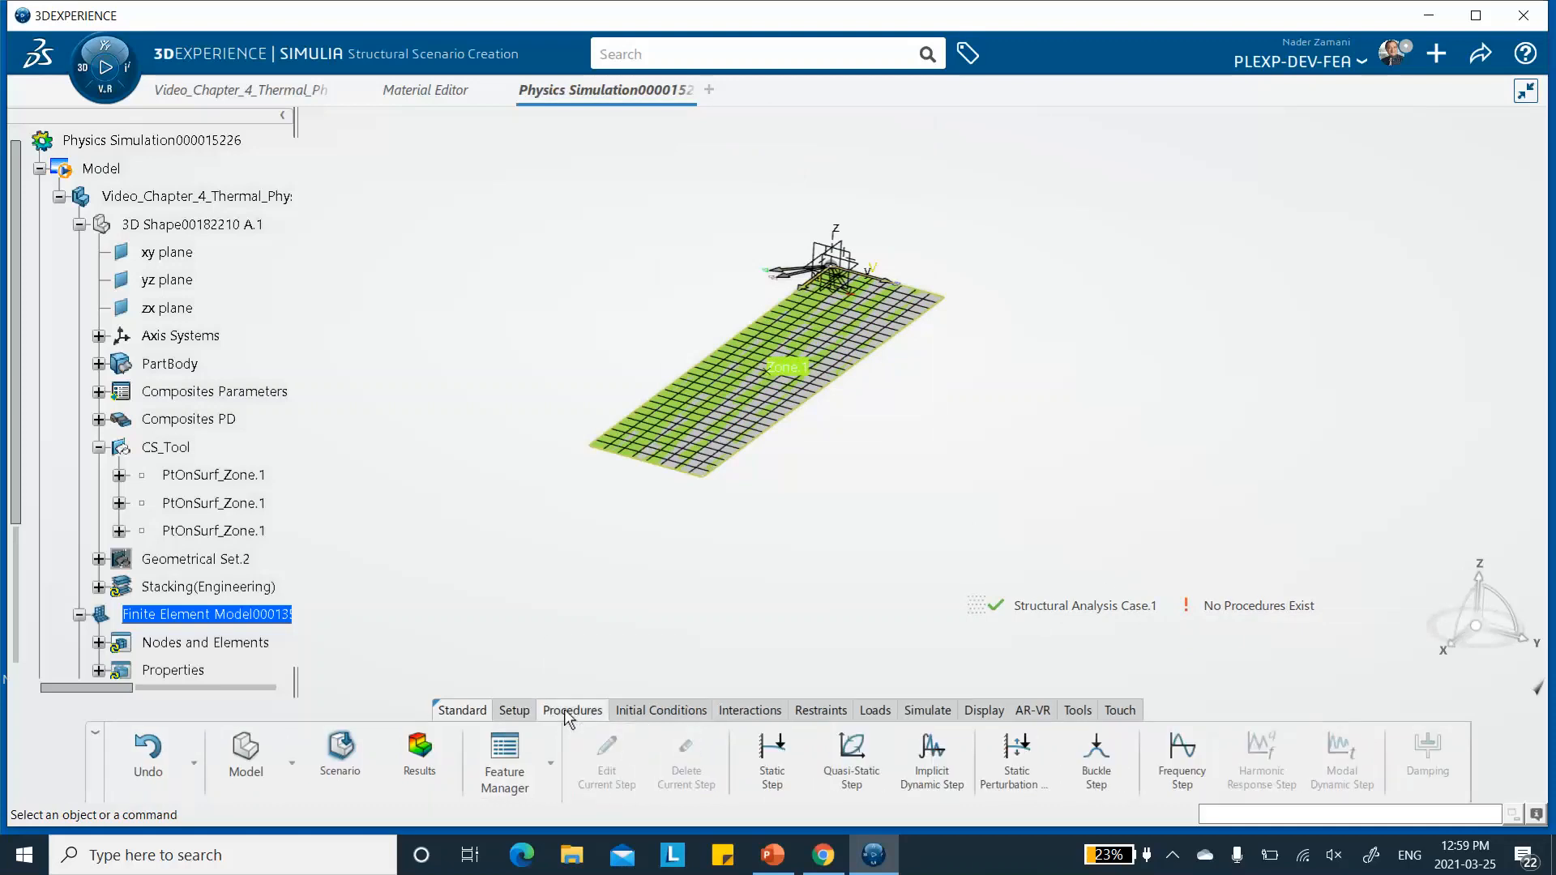
{"action": "left_click", "coordinate": [774, 760]}
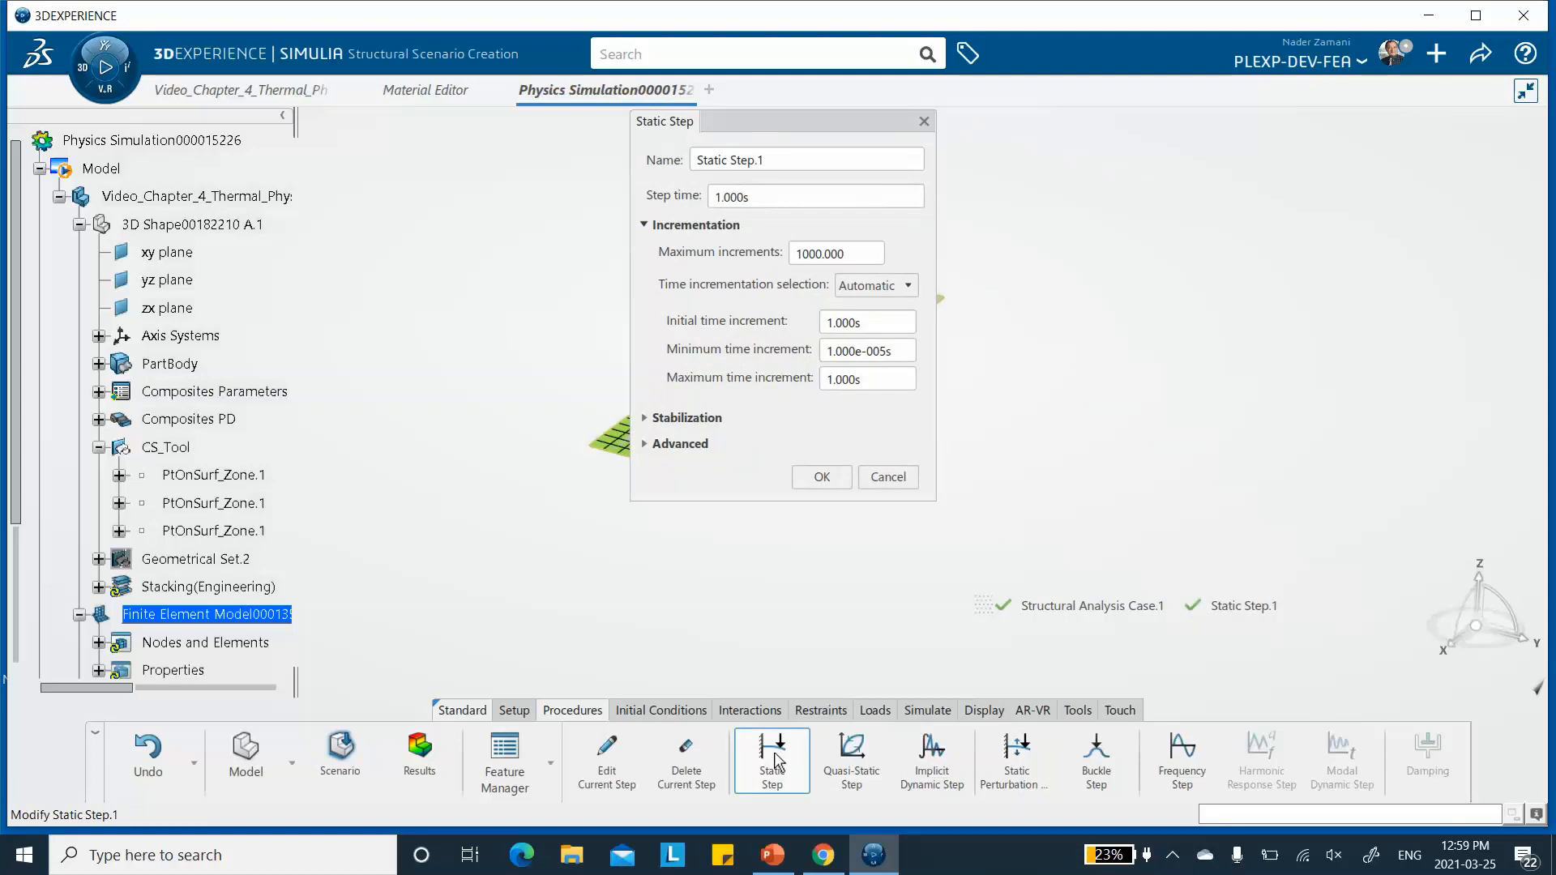
{"action": "left_click", "coordinate": [646, 445]}
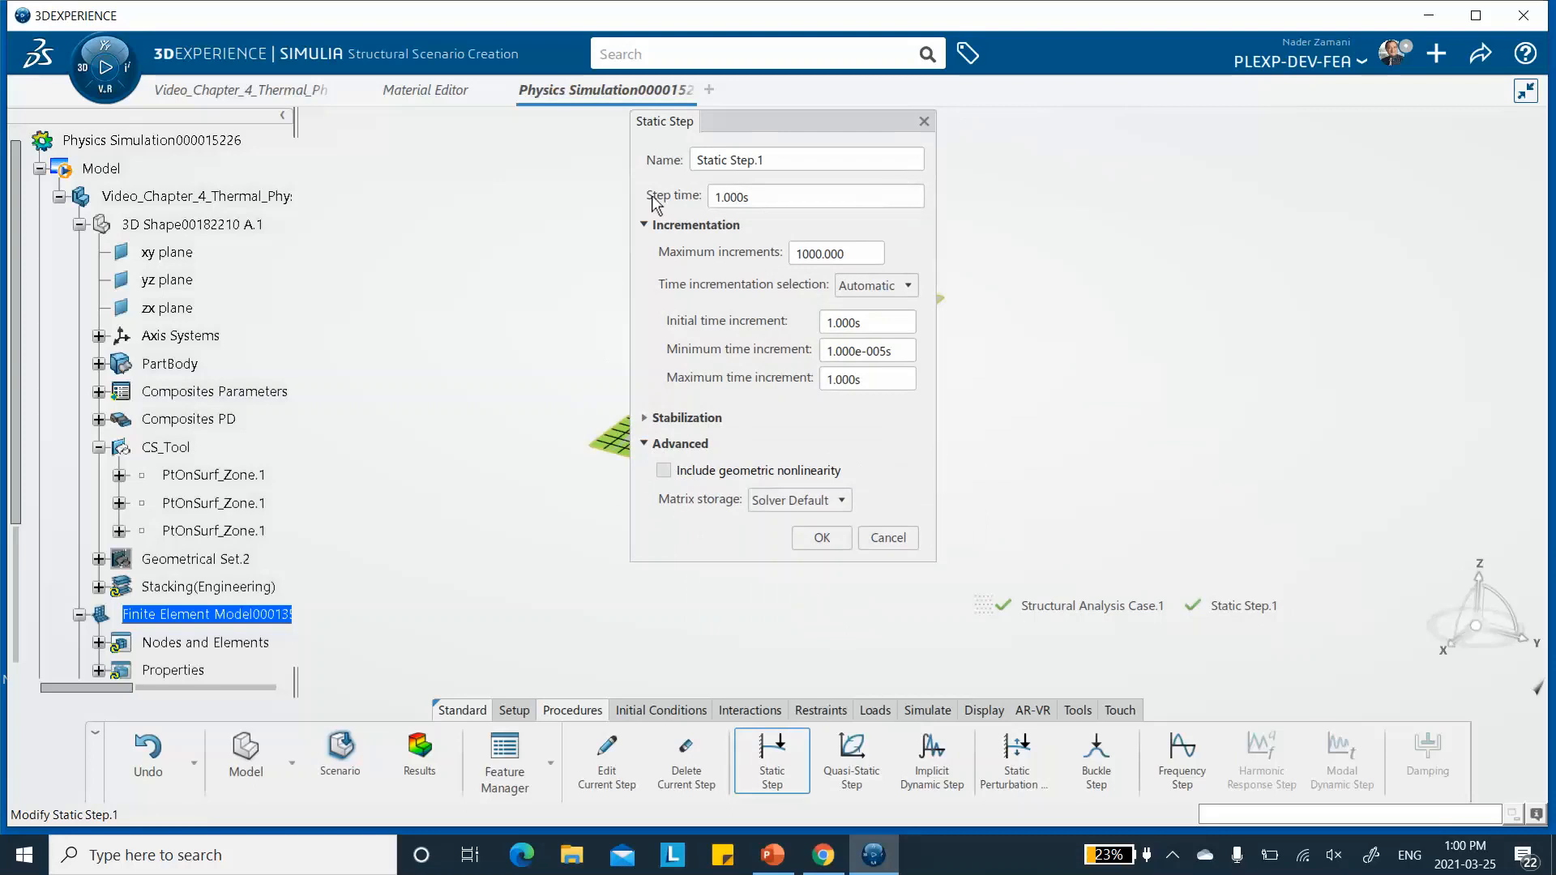
{"action": "left_click_drag", "start_coordinate": [780, 120], "coordinate": [703, 175]}
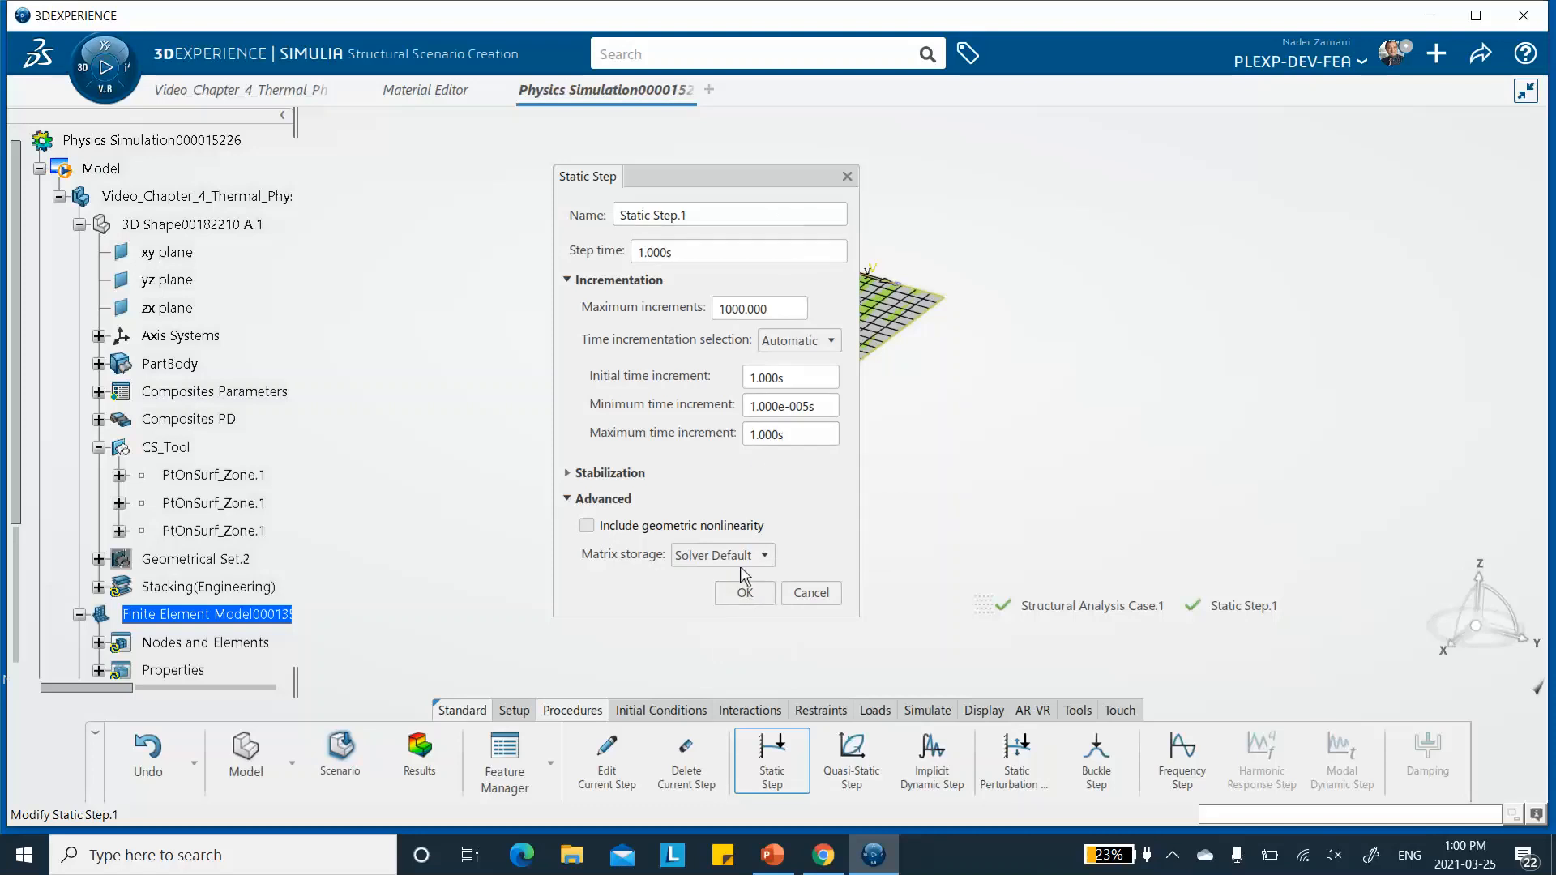
{"action": "left_click", "coordinate": [745, 593]}
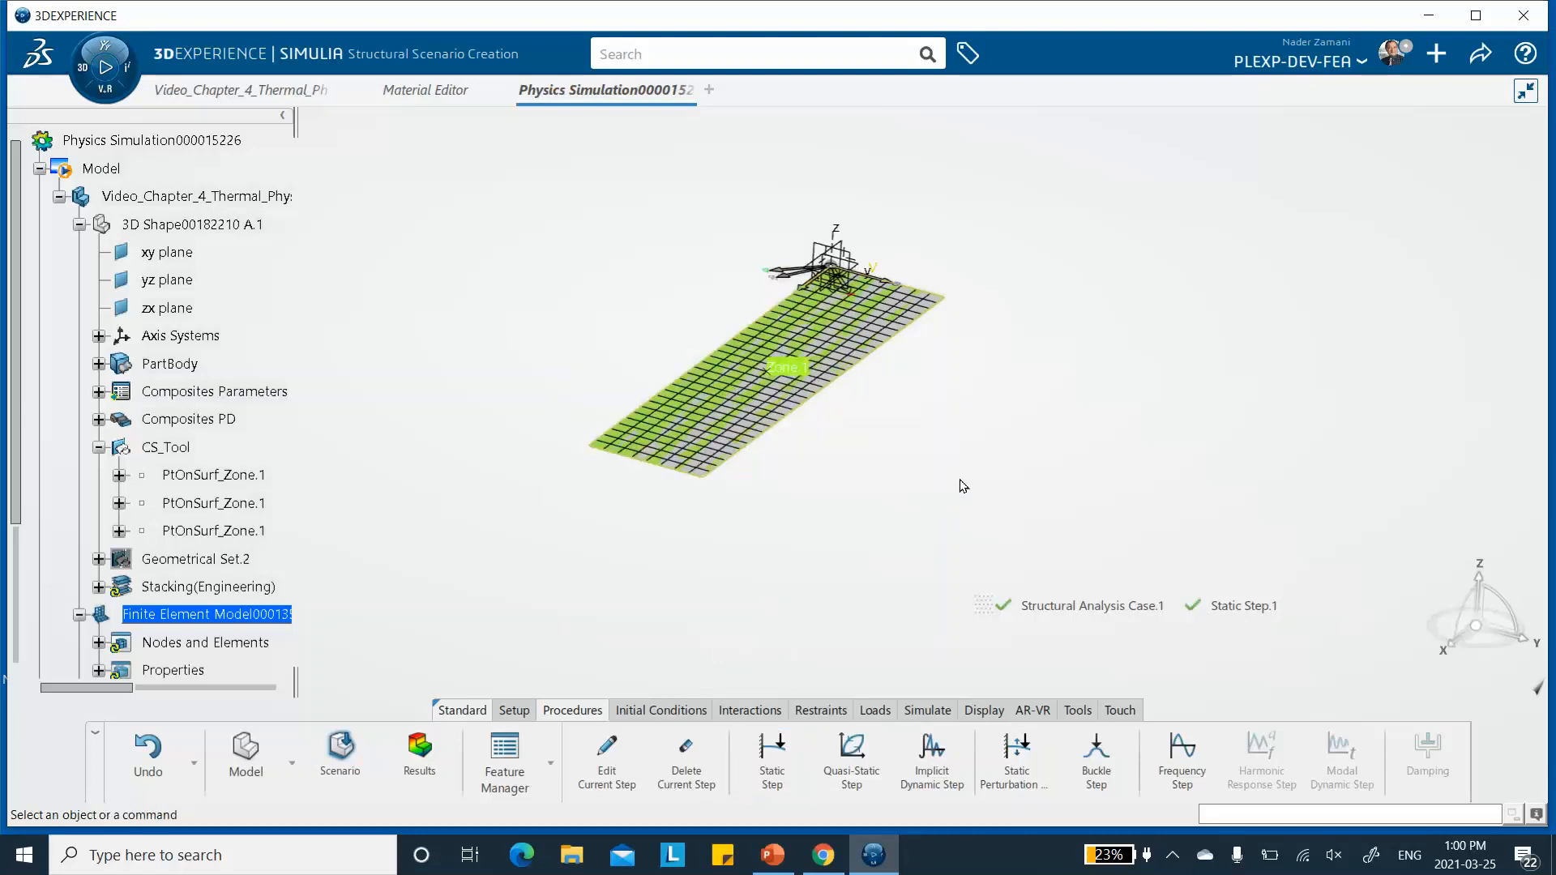
- Apply an initial temperature of 220 °F to the whole model
{"action": "left_click", "coordinate": [670, 713]}
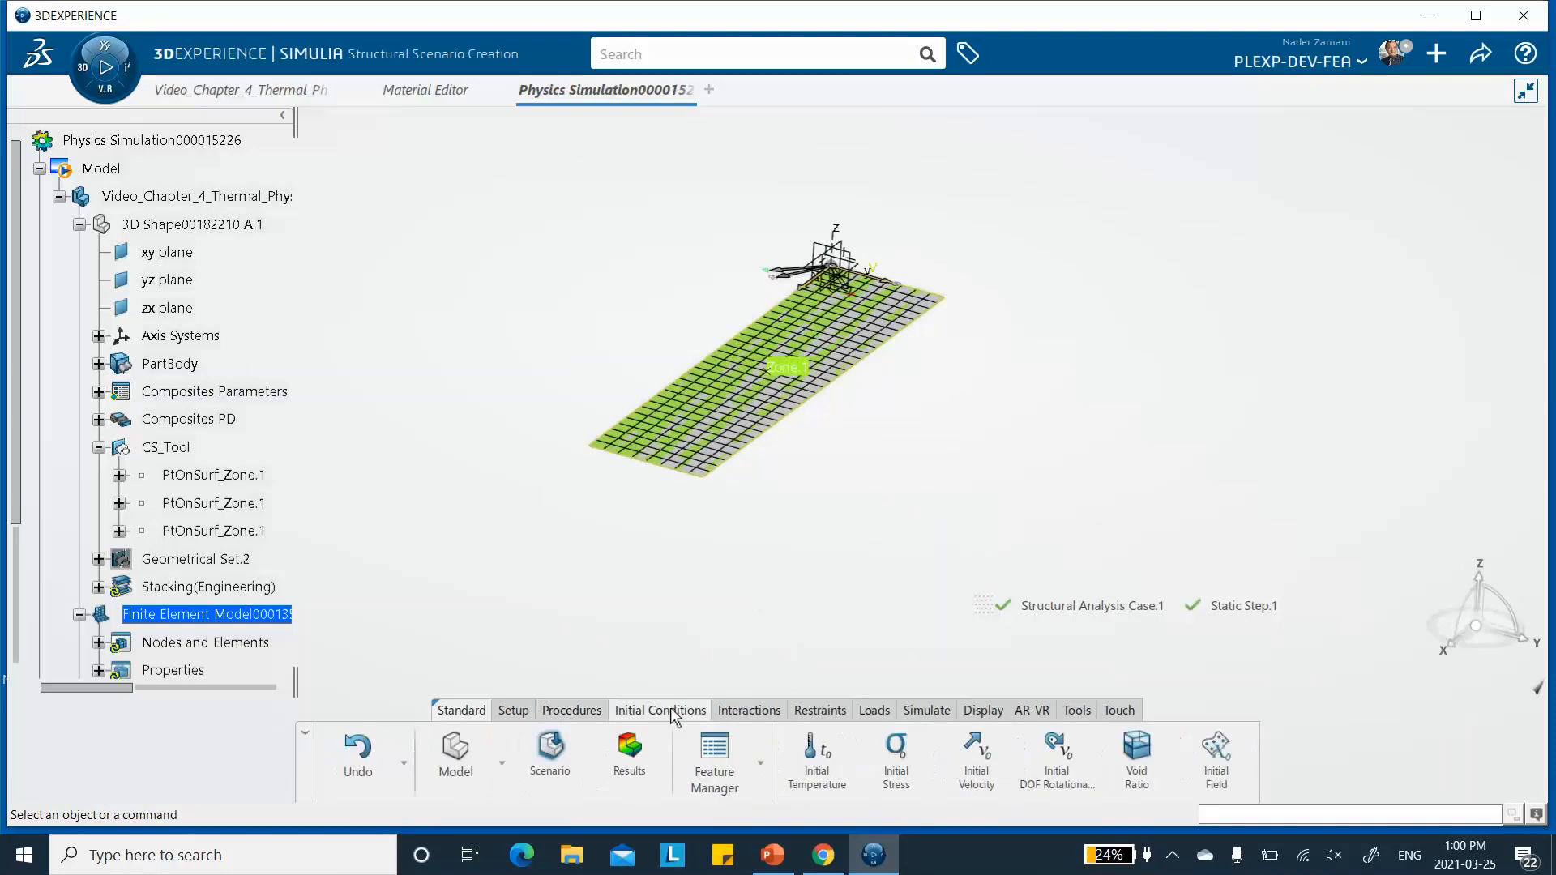
{"action": "left_click", "coordinate": [815, 761]}
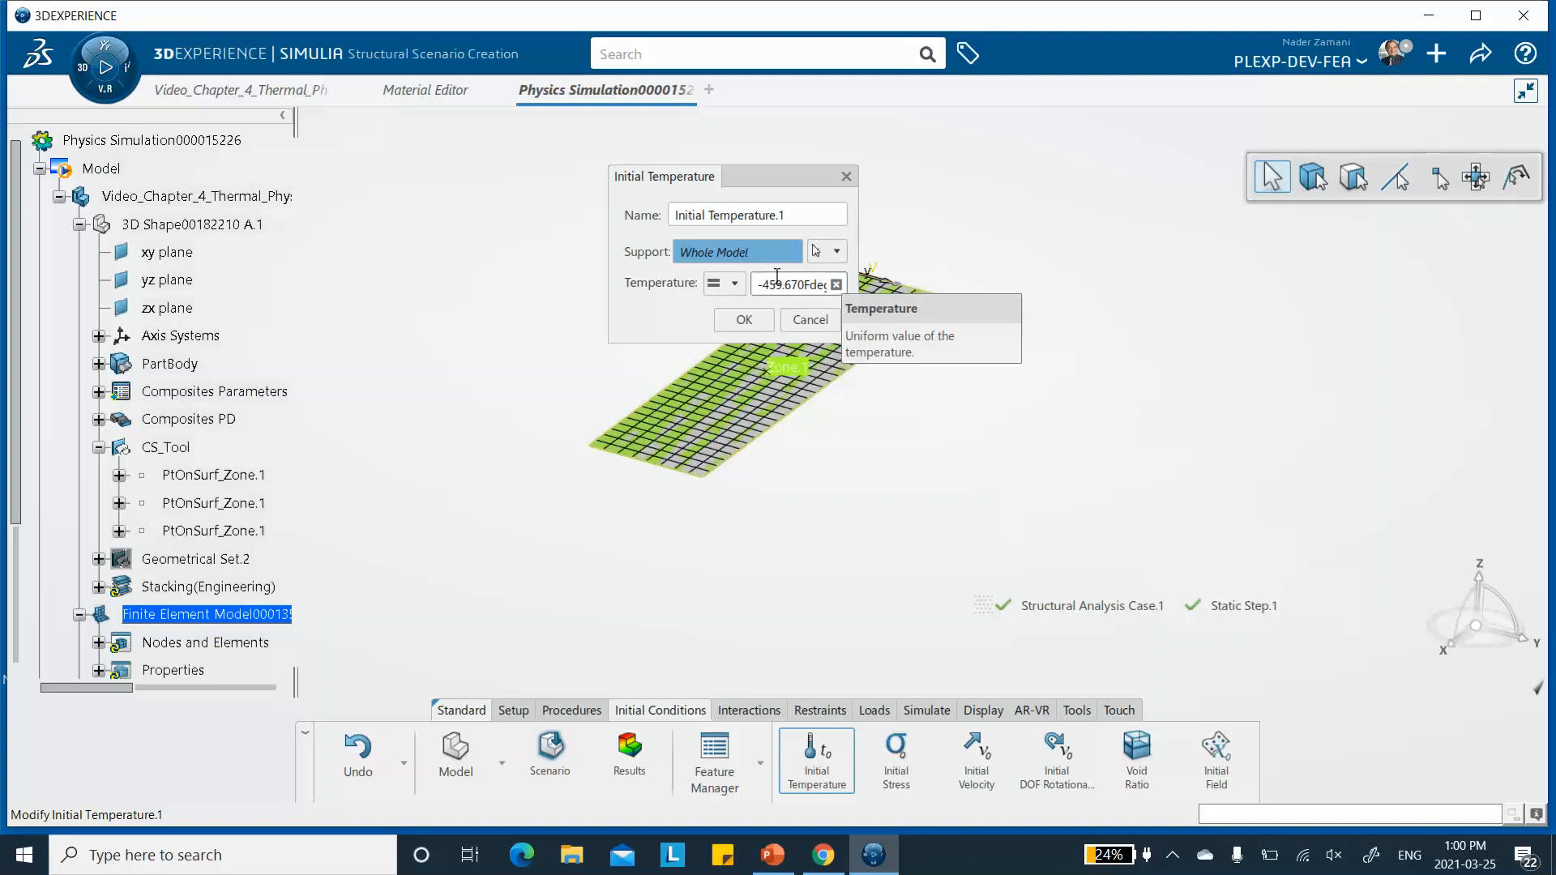
{"action": "left_click", "coordinate": [802, 282]}
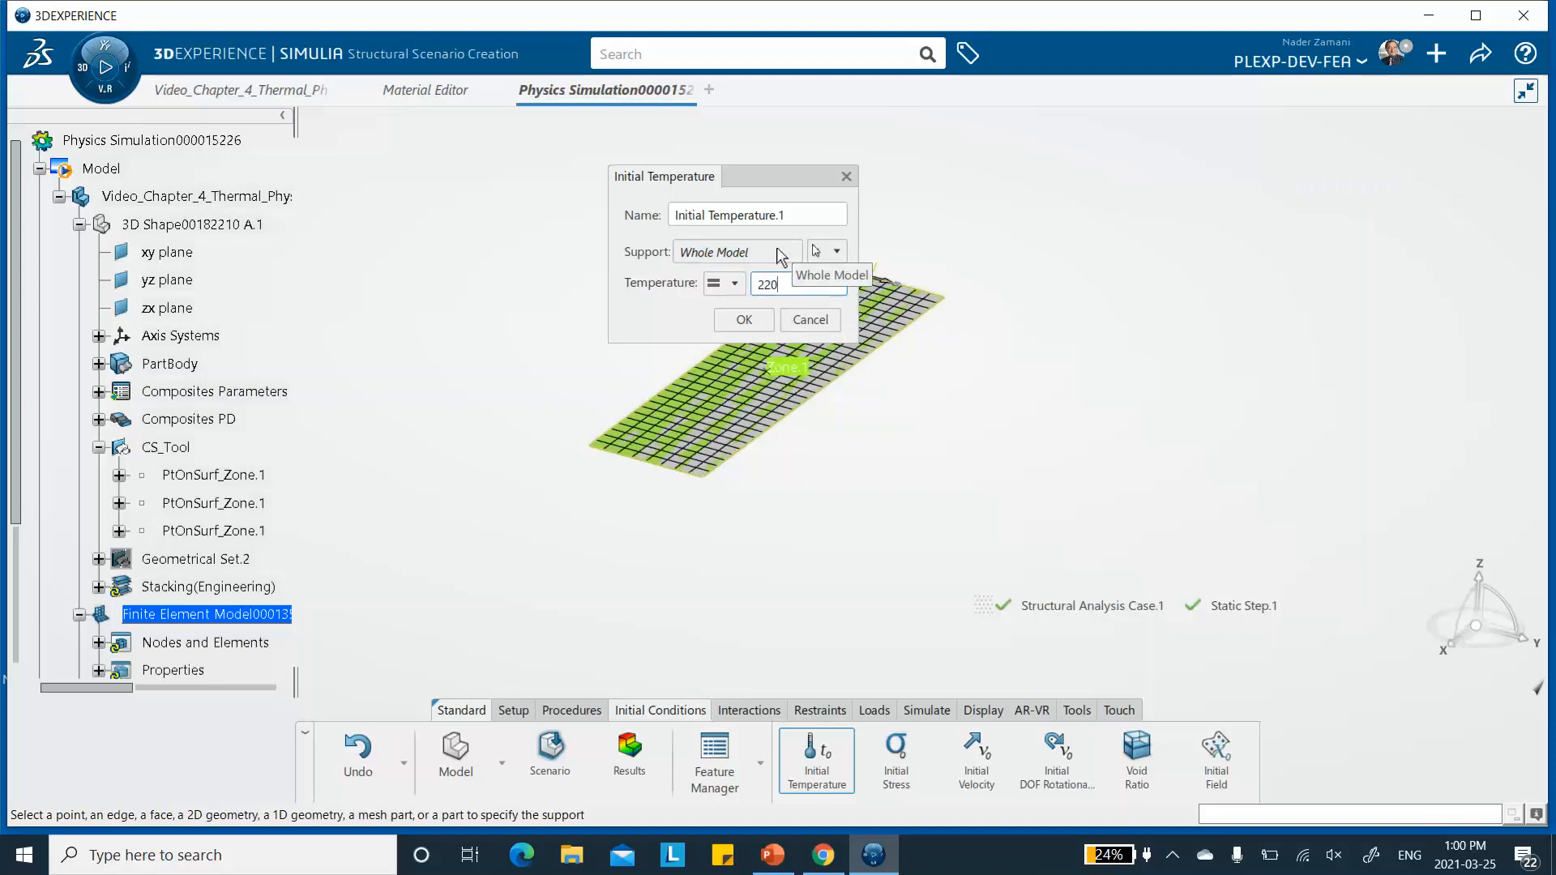
{"action": "type", "text": "220"}
{"action": "left_click", "coordinate": [742, 324]}
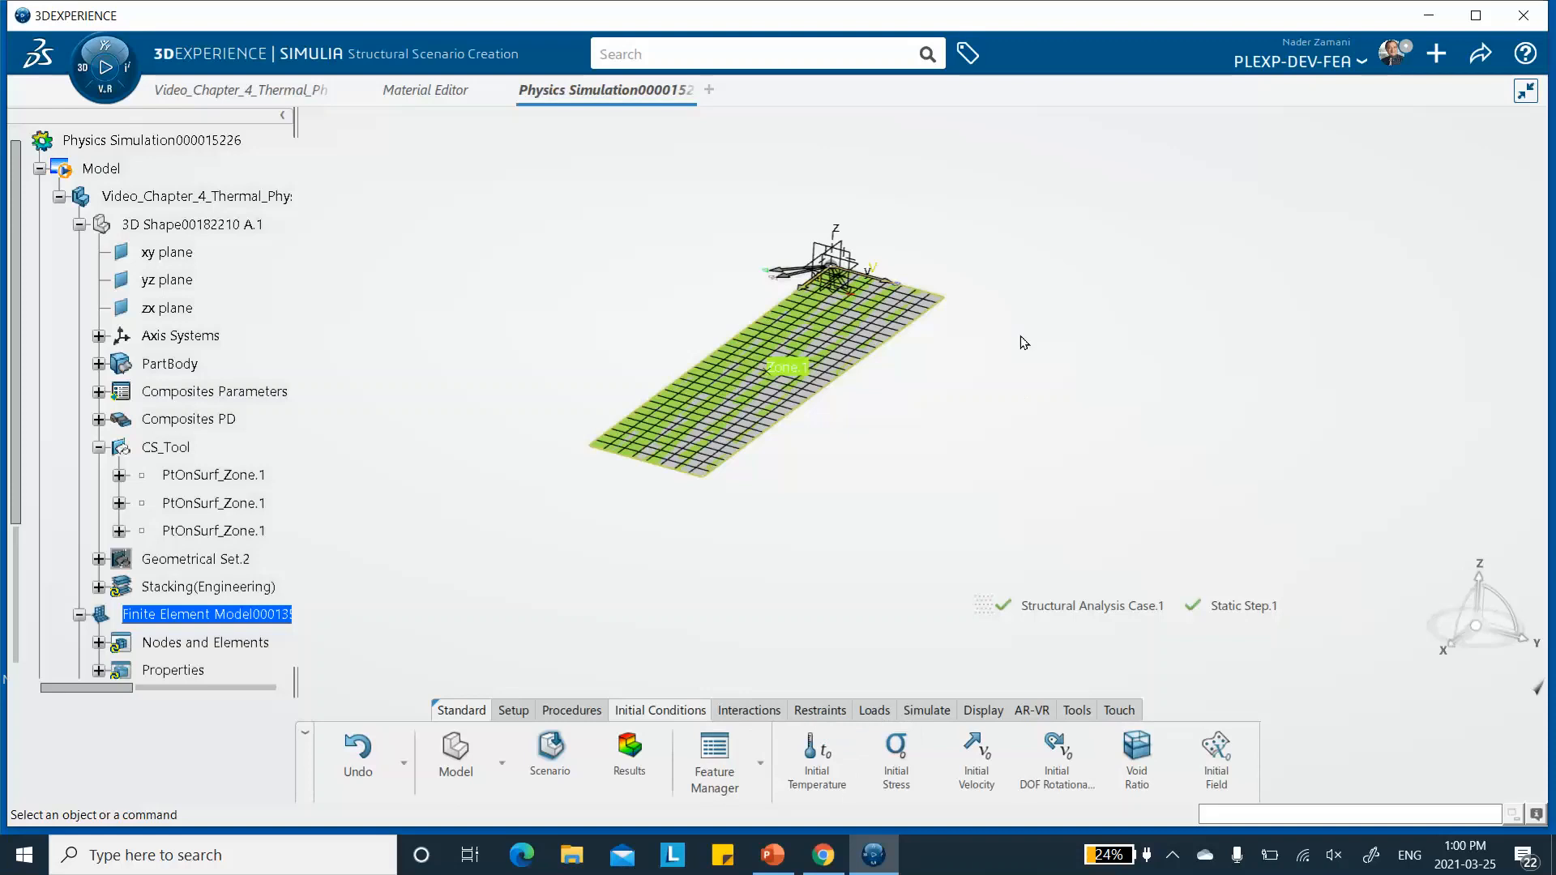
- Hide the finite element model and the green composite zone display, then expand PartBody to reach its sketch and fill surface
{"action": "right_click", "coordinate": [1036, 246]}
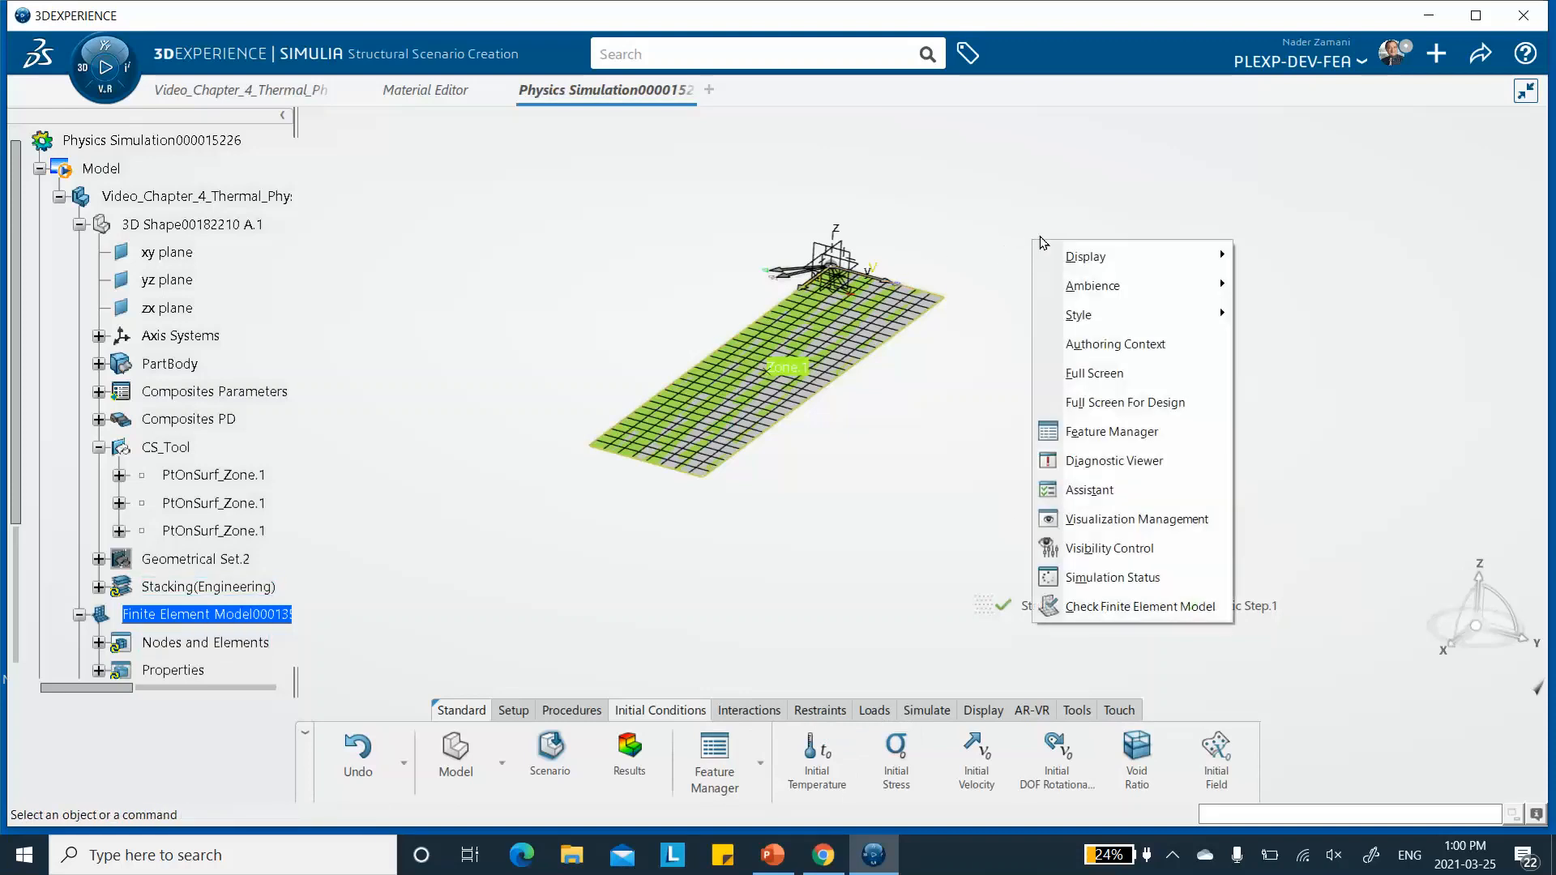
{"action": "left_click", "coordinate": [1109, 519]}
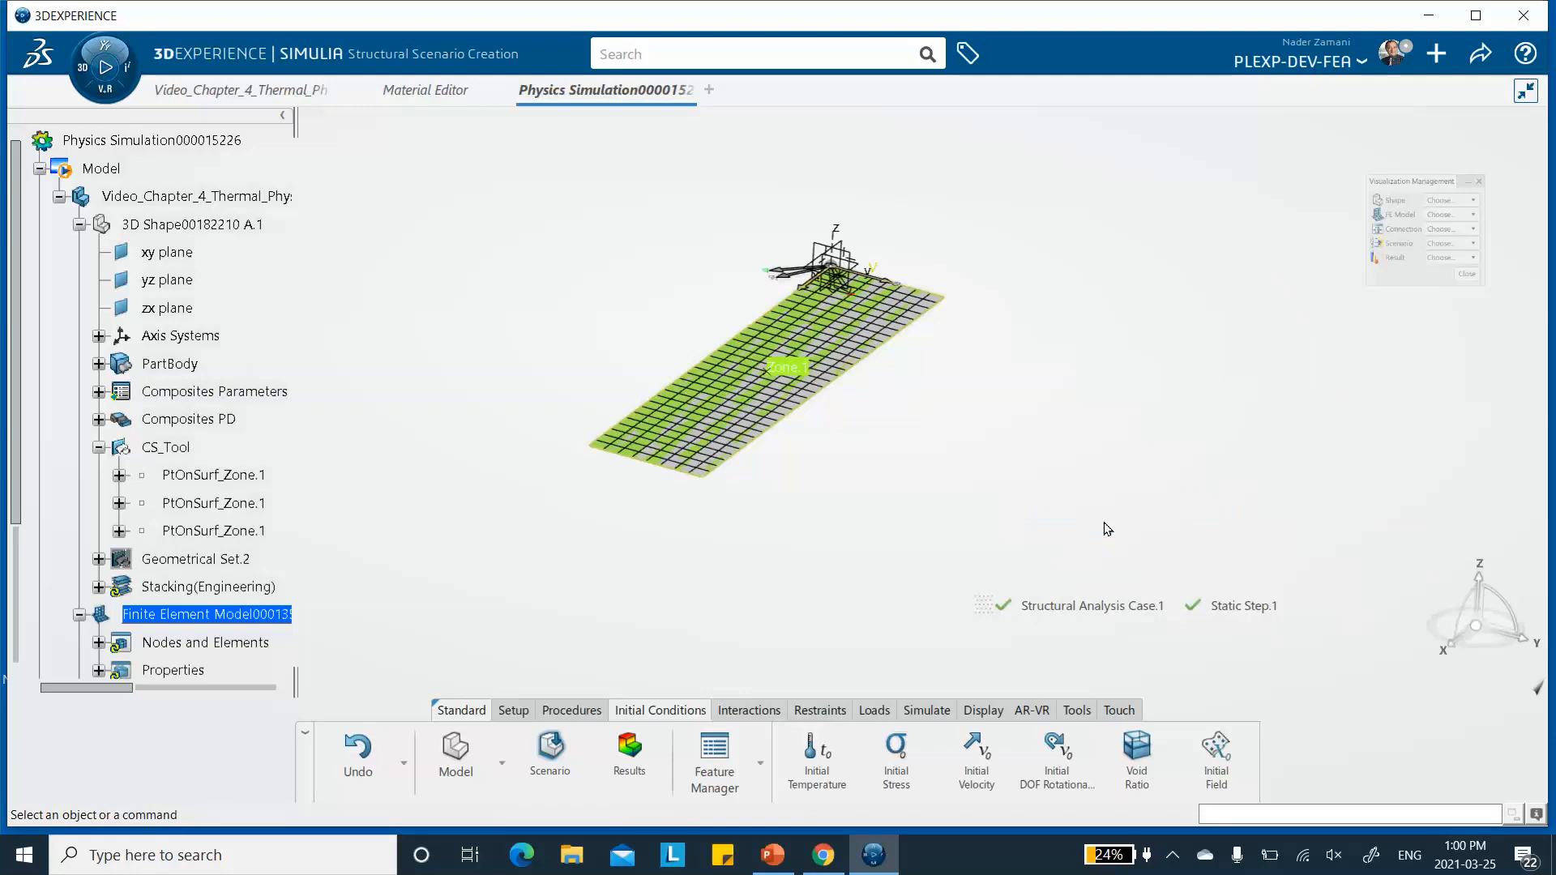
{"action": "left_click", "coordinate": [1396, 245]}
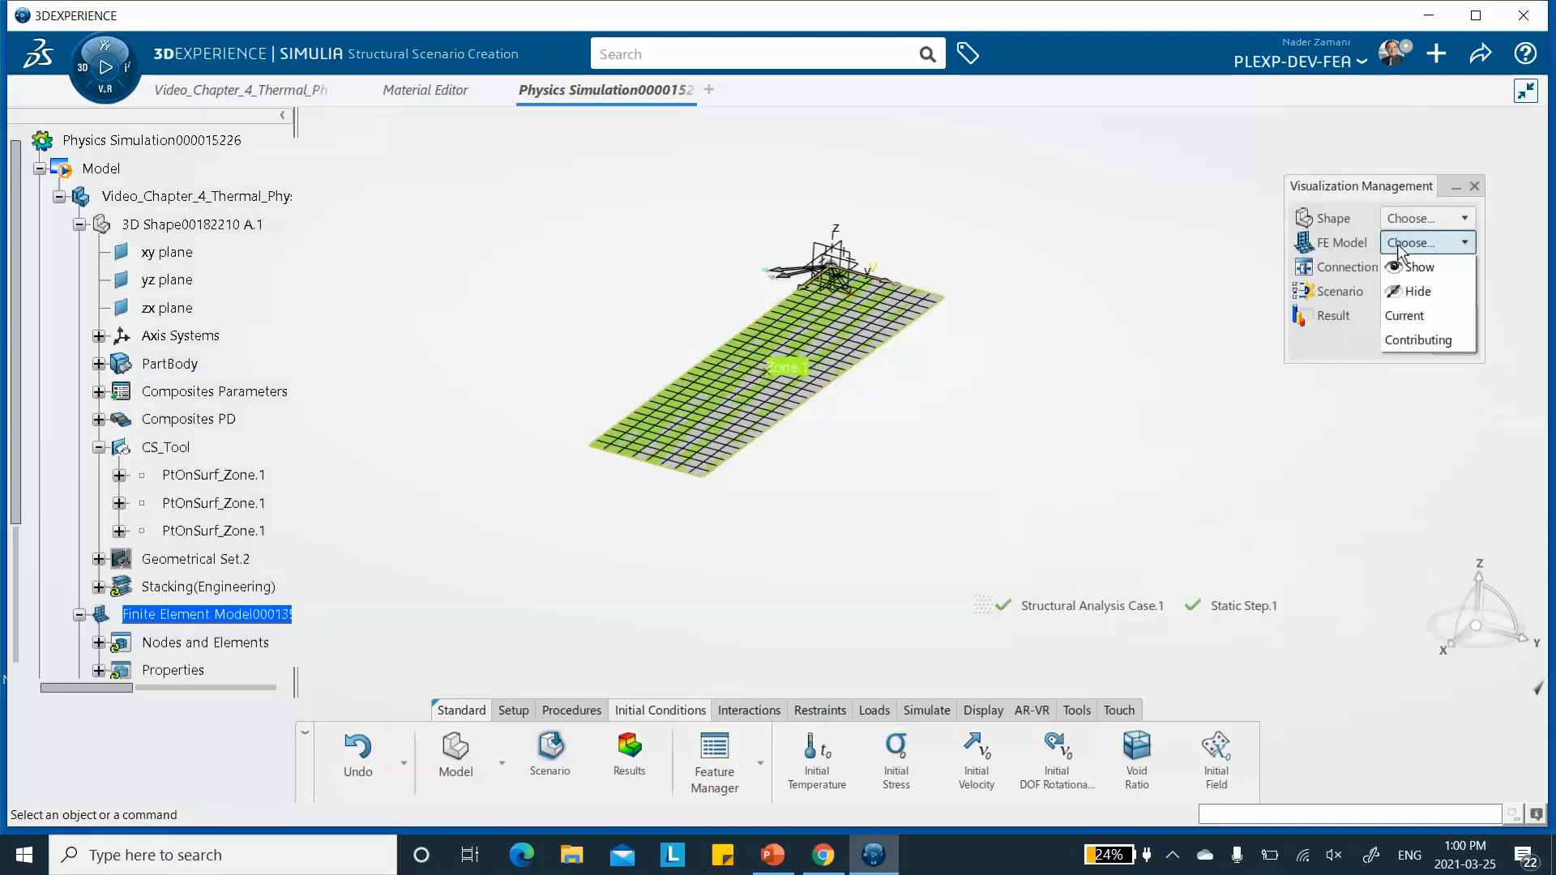
{"action": "left_click", "coordinate": [1415, 293]}
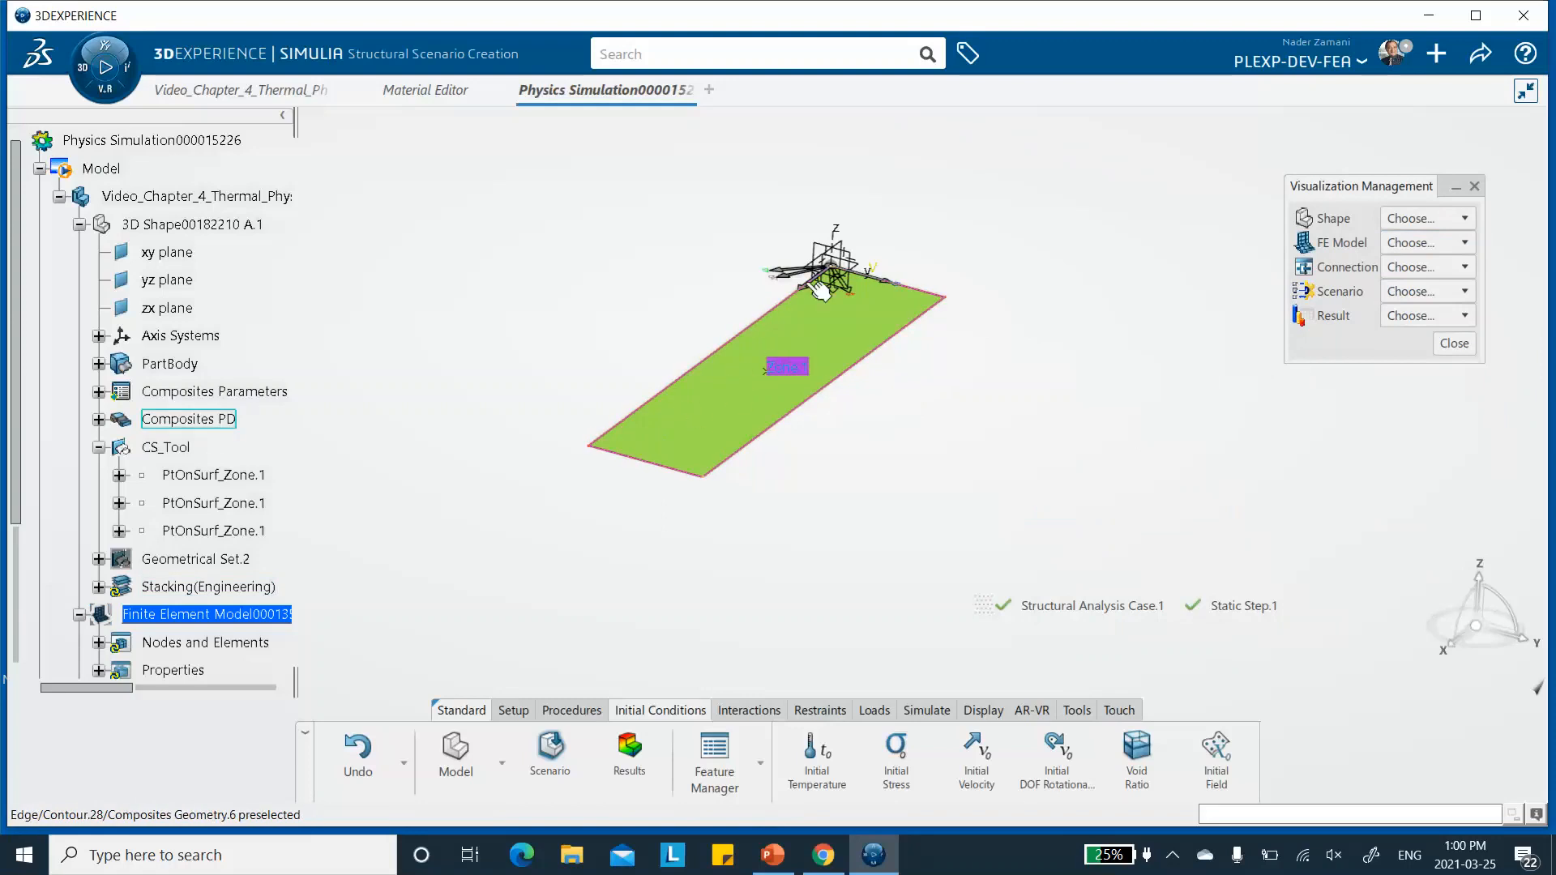
{"action": "right_click", "coordinate": [688, 420]}
{"action": "left_click", "coordinate": [823, 491]}
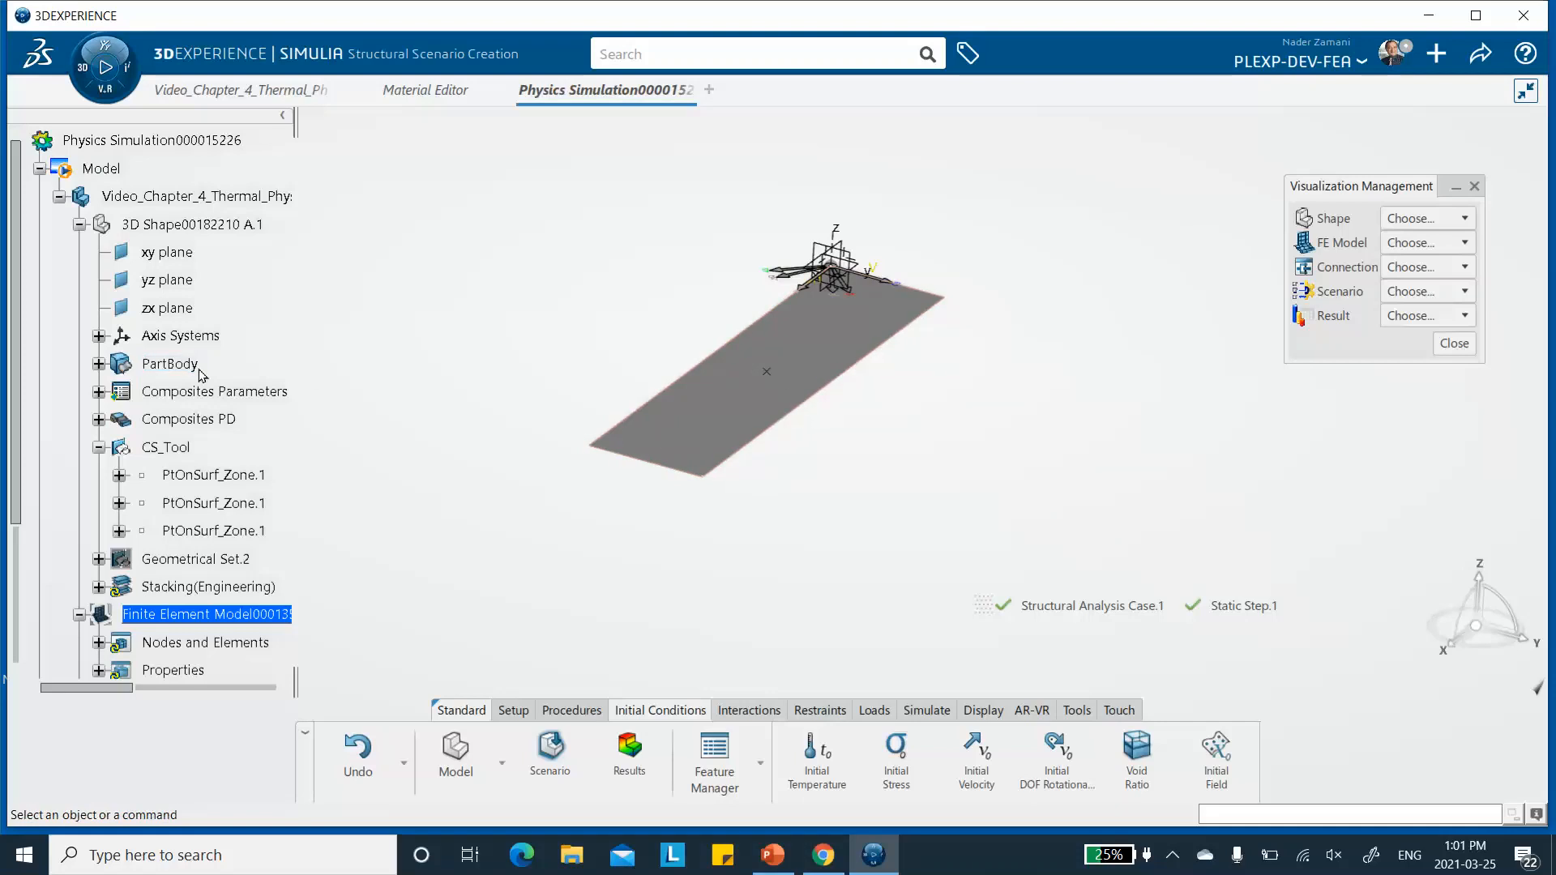
{"action": "left_click", "coordinate": [98, 364]}
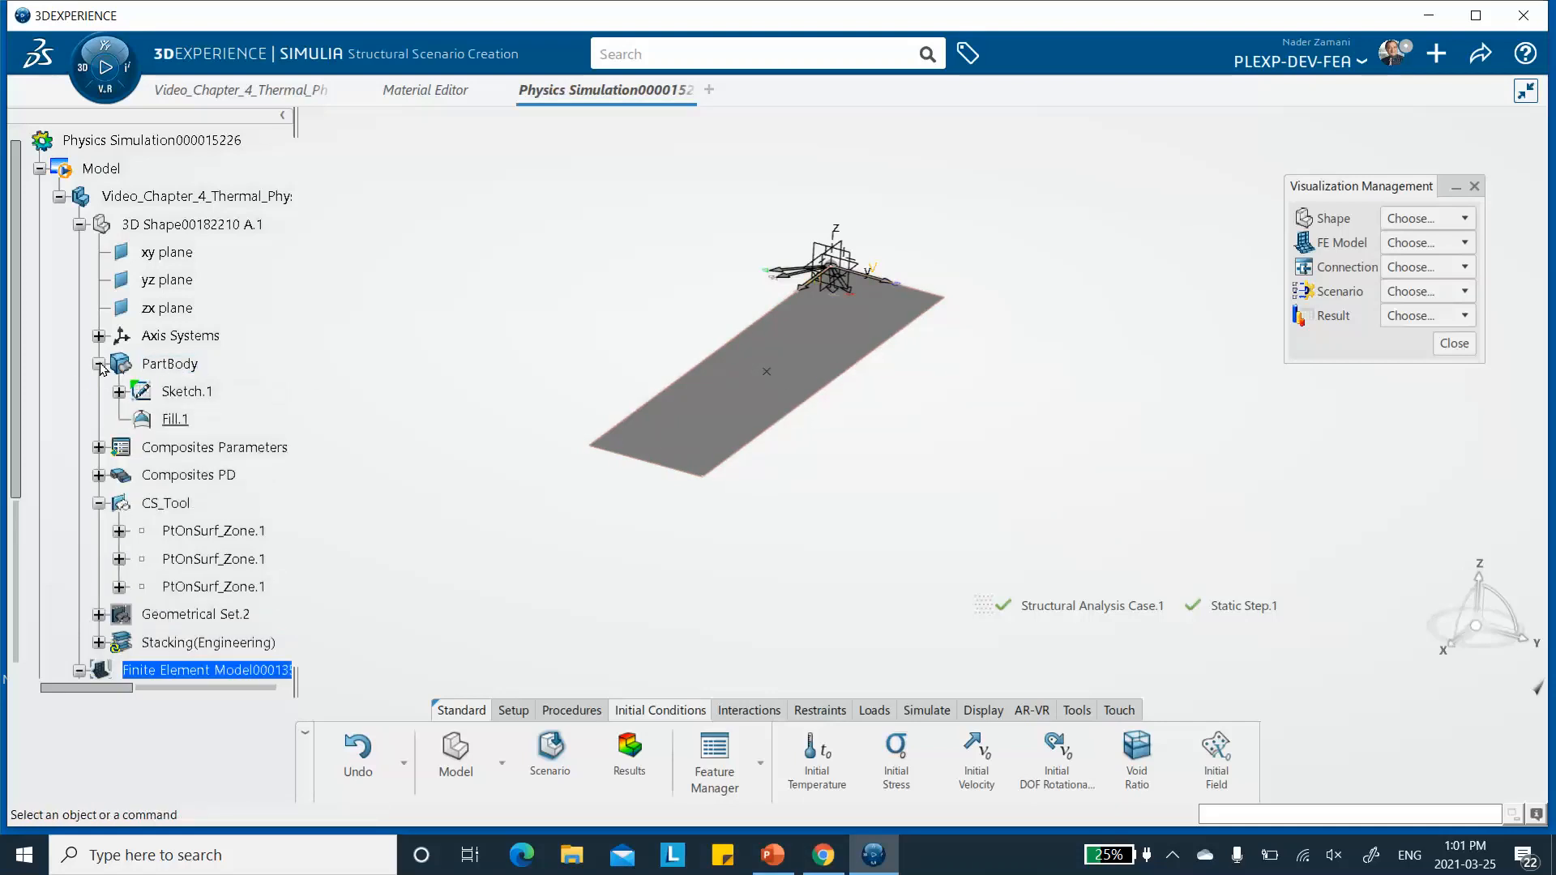
{"action": "middle_click_drag", "start_coordinate": [977, 388], "coordinate": [920, 371]}
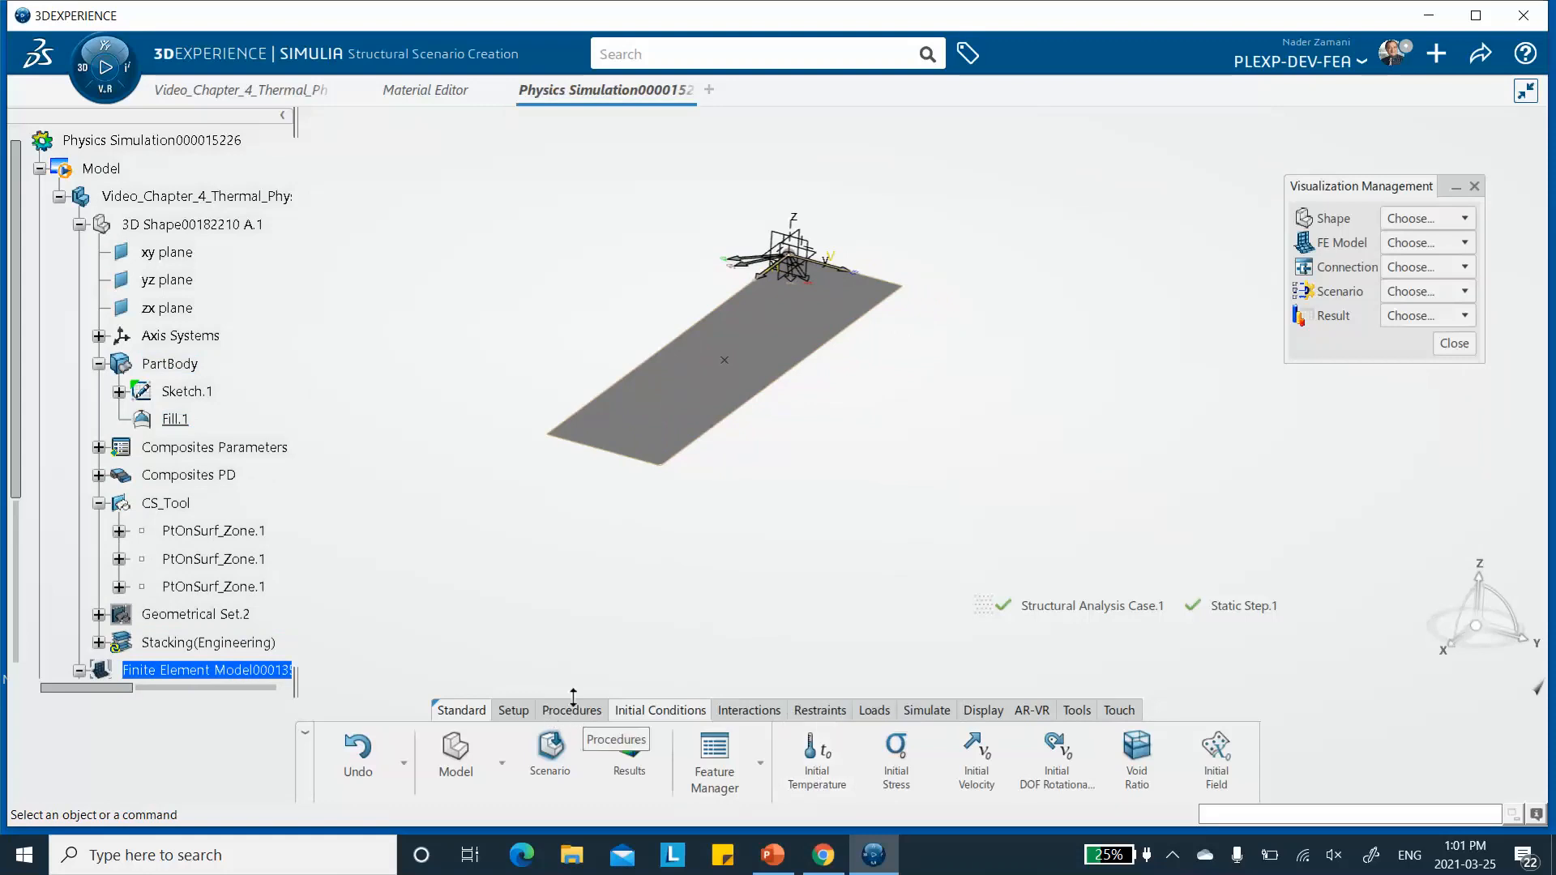
{"action": "left_click", "coordinate": [1174, 863]}
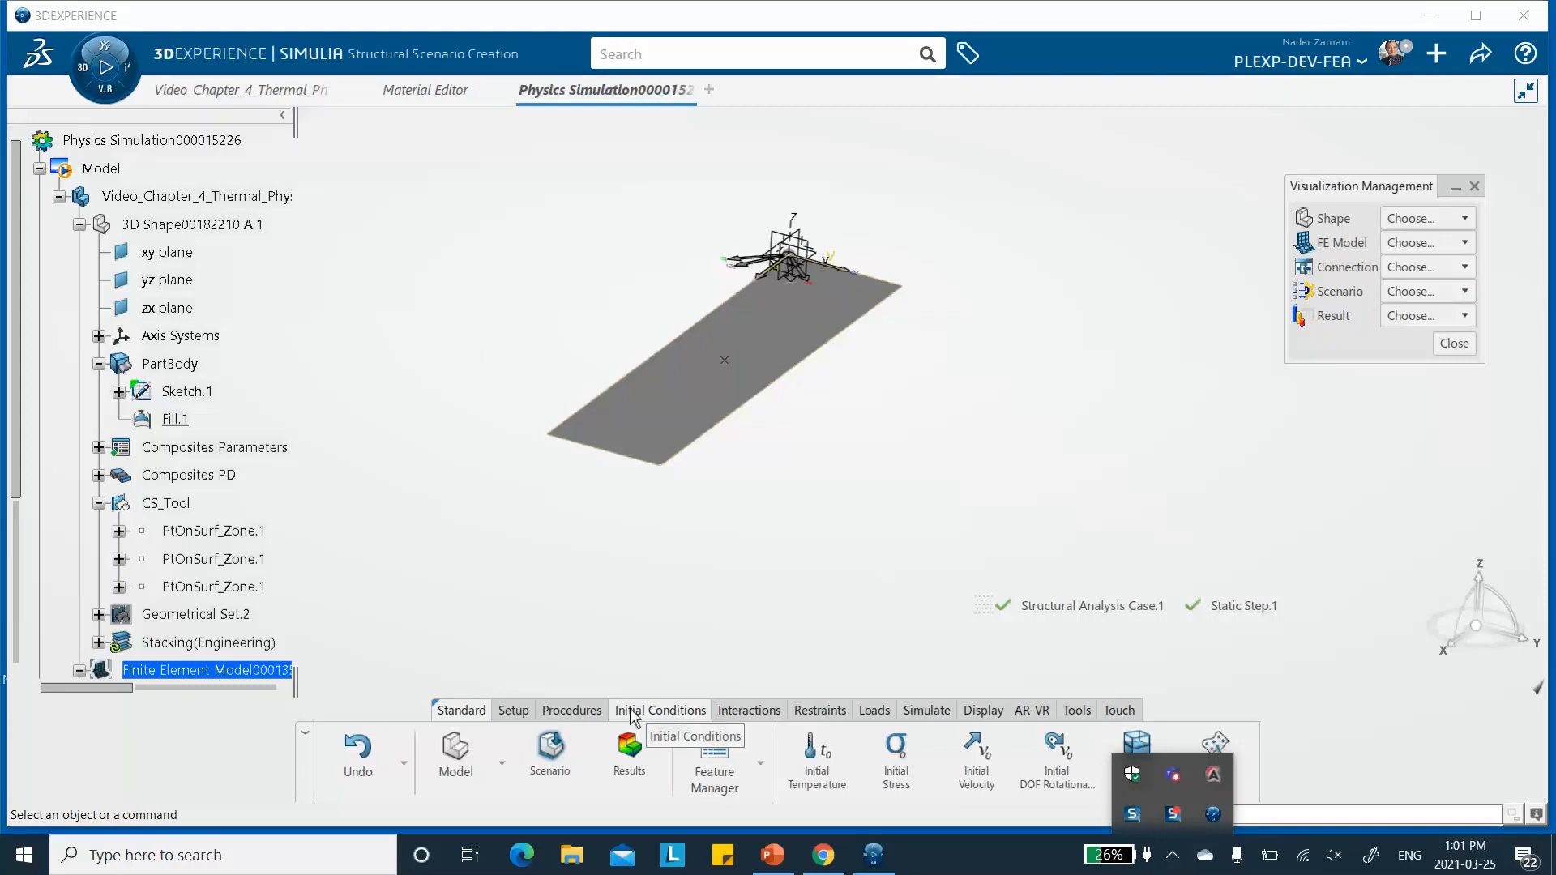
- Add a prescribed temperature load of 70 °F on the whole model with scale factor 1 and default amplitude
{"action": "left_click", "coordinate": [875, 711]}
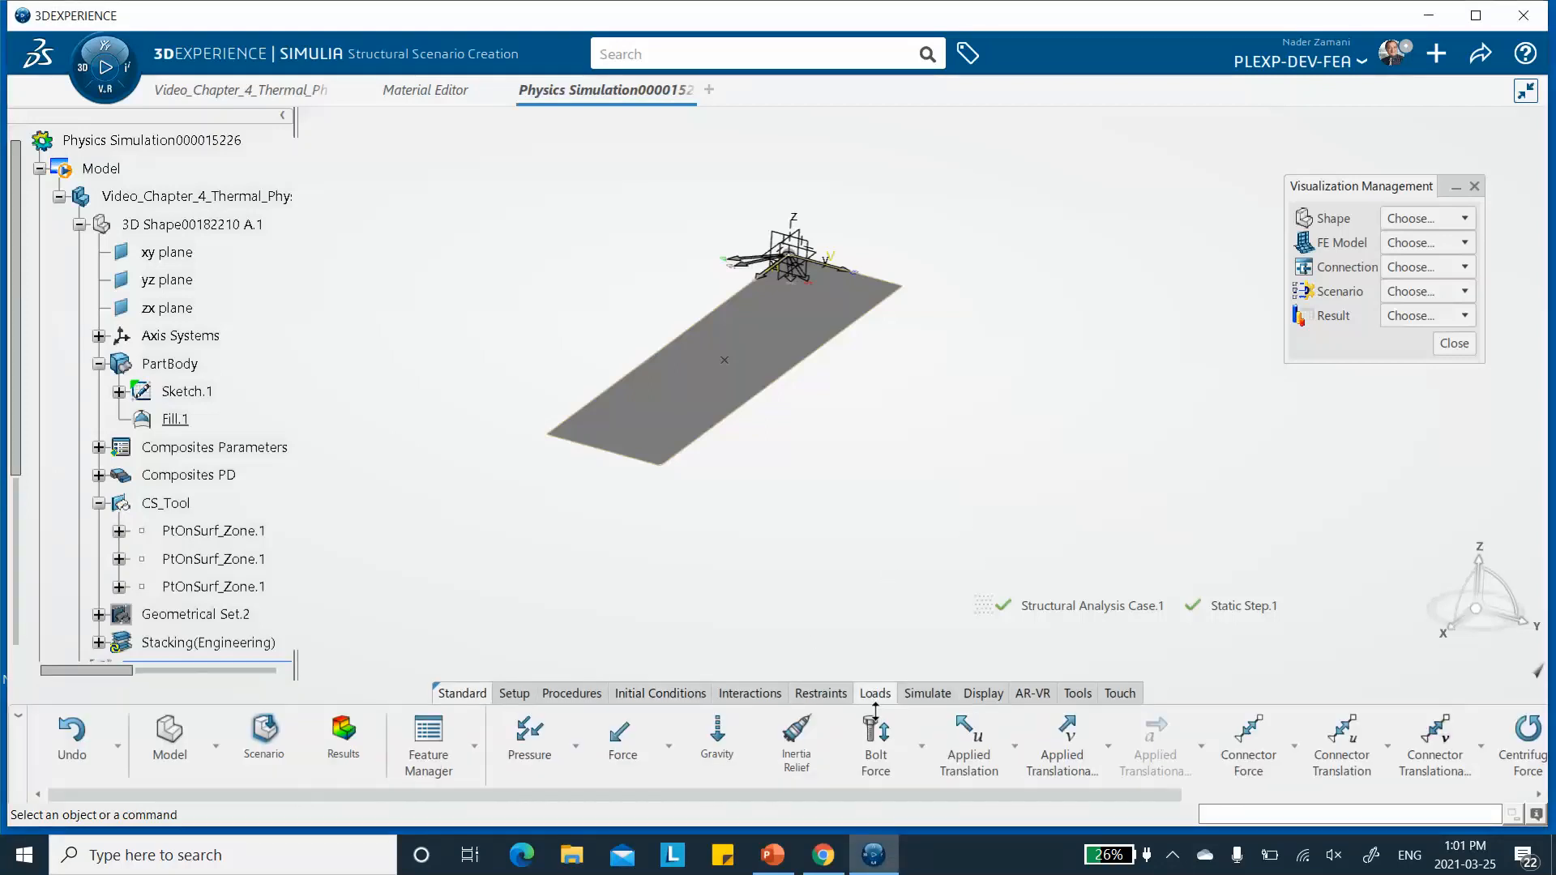
{"action": "left_click_drag", "start_coordinate": [872, 794], "coordinate": [1225, 796]}
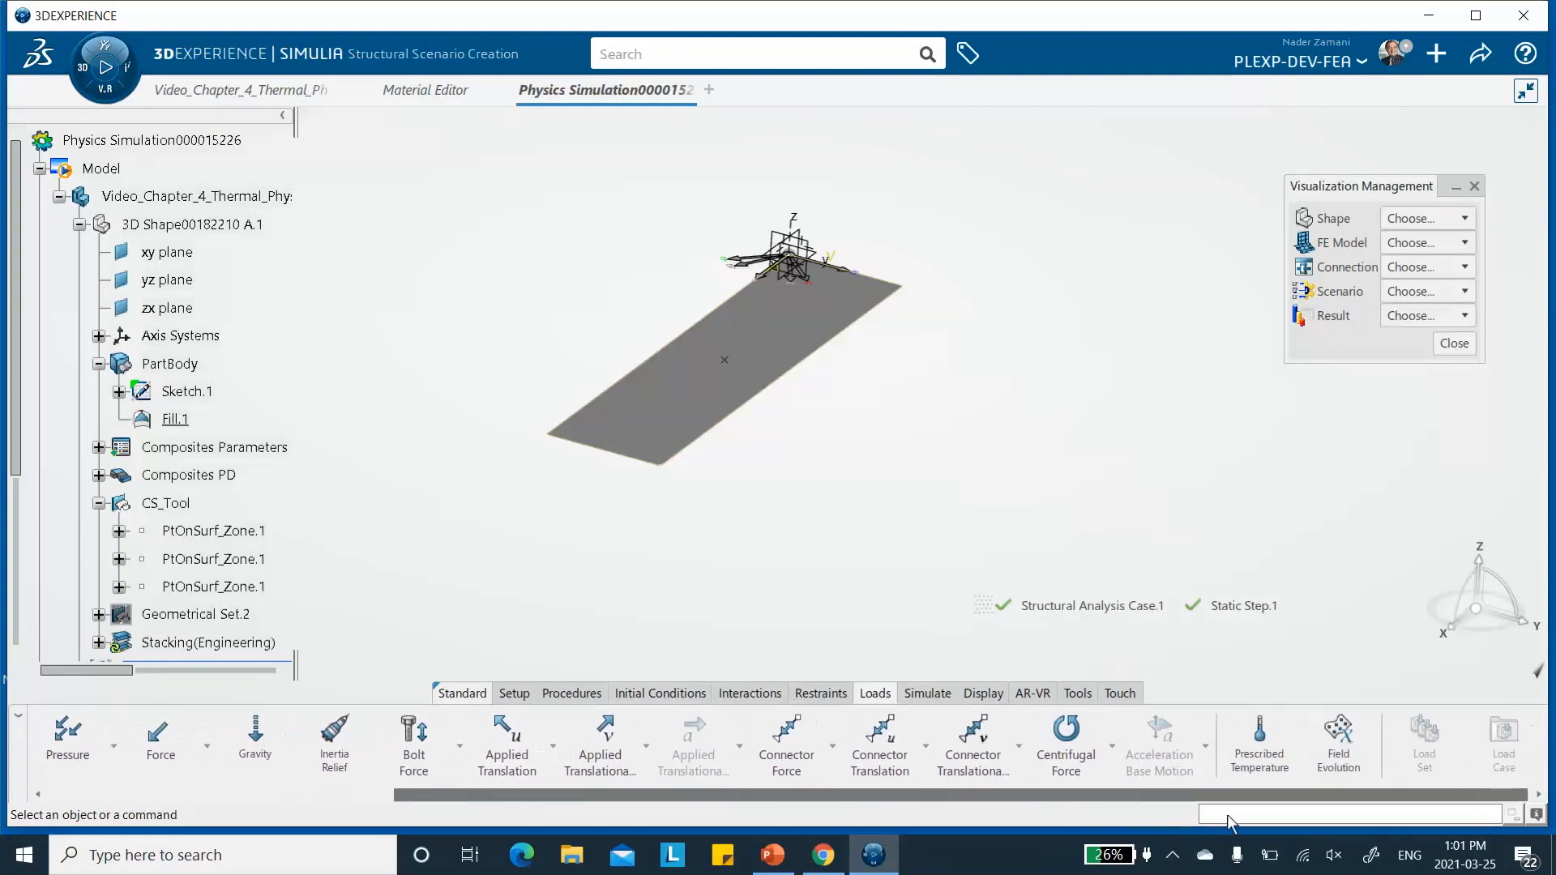
{"action": "left_click", "coordinate": [1259, 741]}
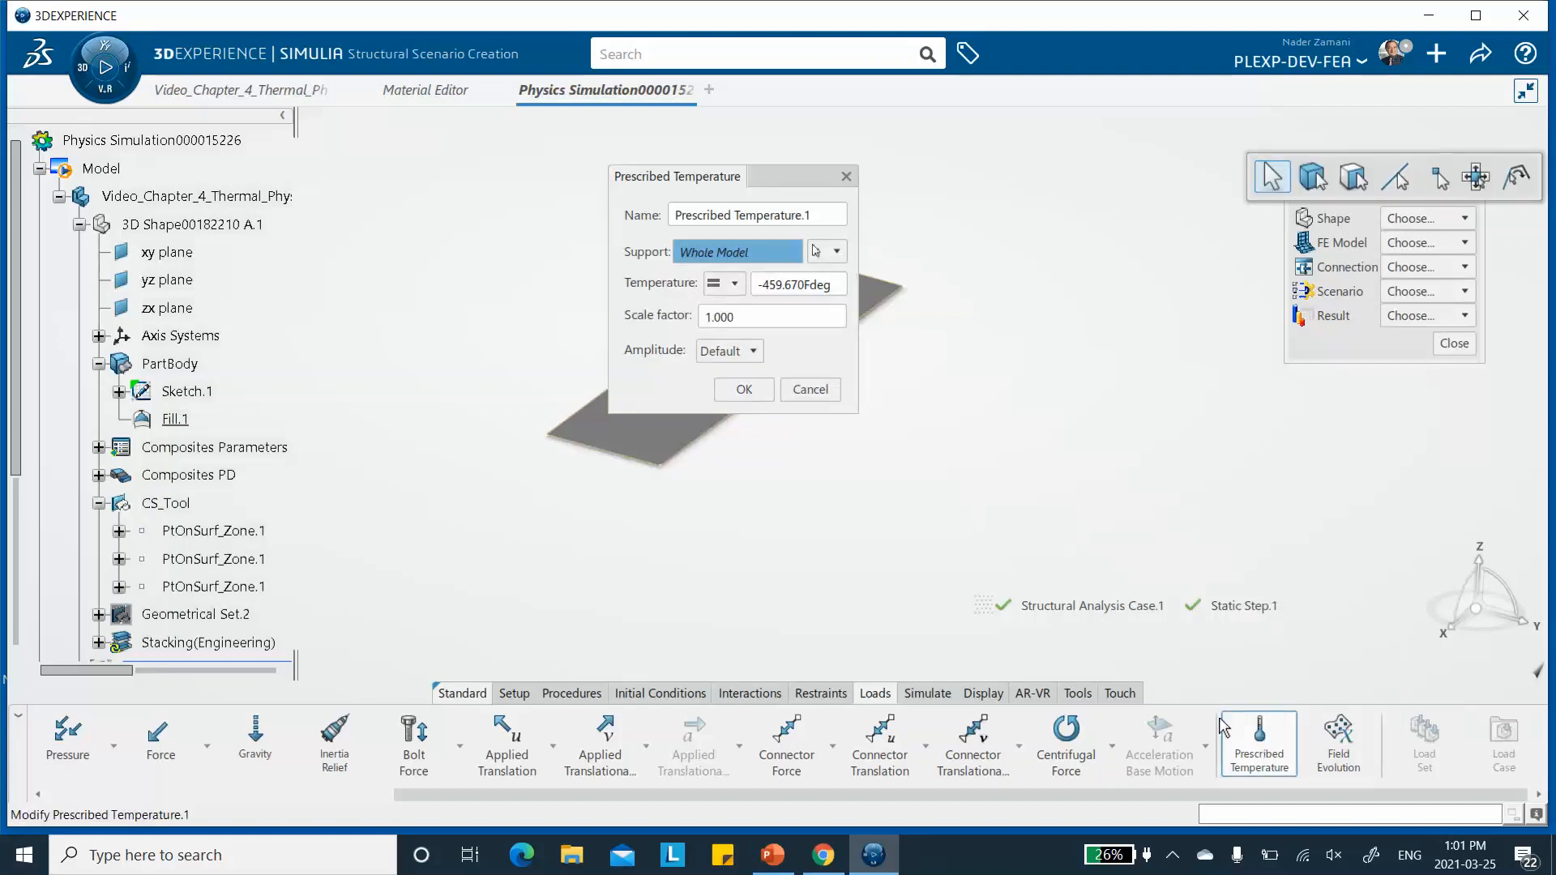
{"action": "left_click", "coordinate": [792, 283]}
{"action": "left_click", "coordinate": [792, 283]}
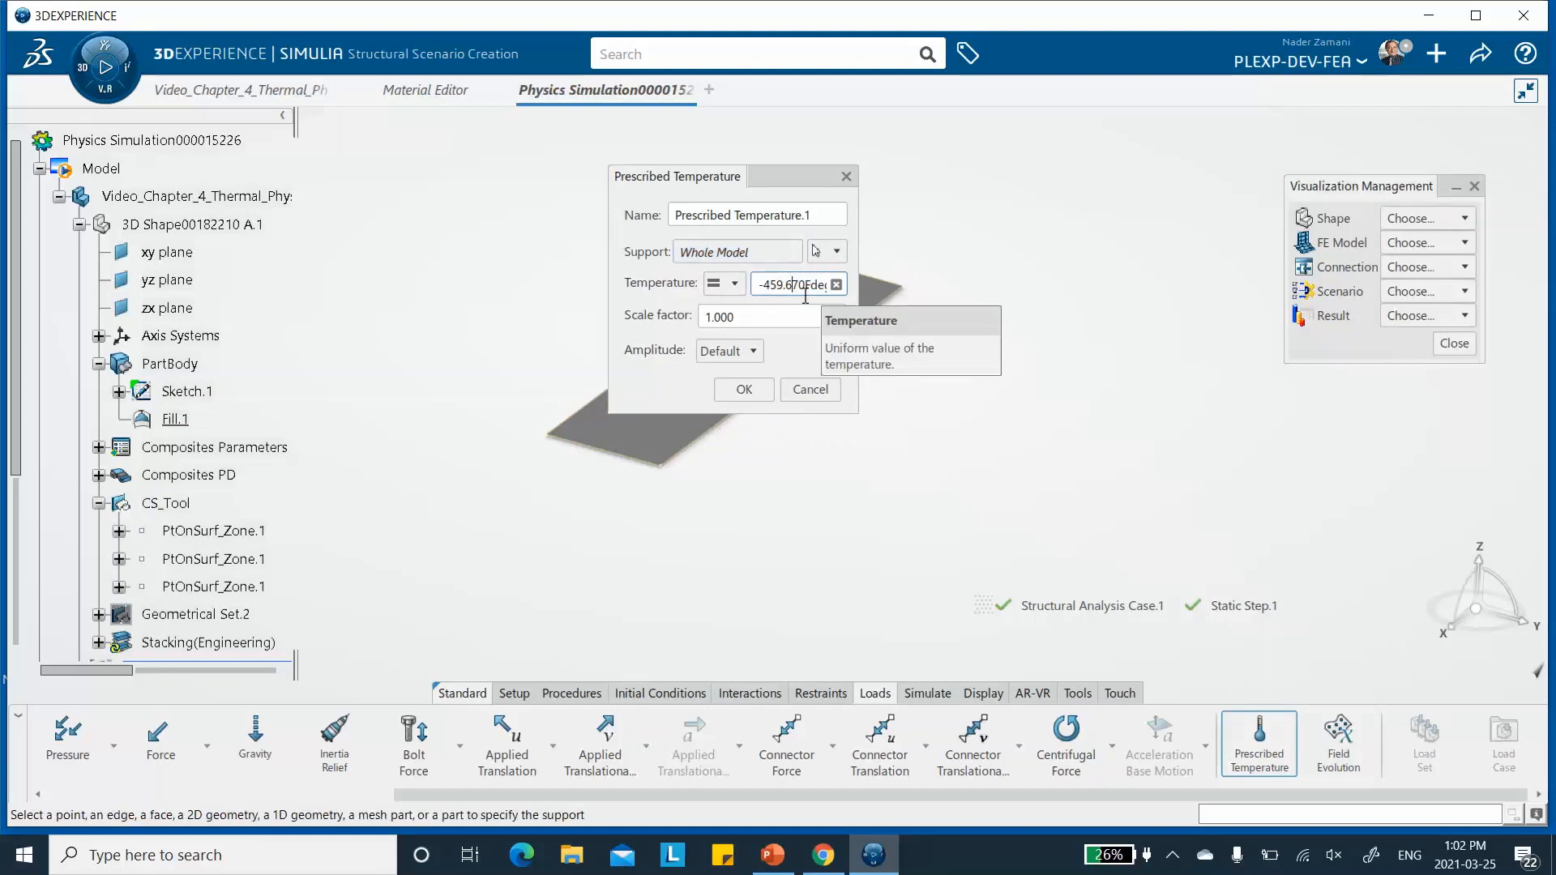
{"action": "key", "text": "BackSpace"}
{"action": "key", "text": "BackSpace"}
{"action": "key", "text": "BackSpace"}
{"action": "key", "text": "BackSpace"}
{"action": "key", "text": "BackSpace"}
{"action": "key", "text": "BackSpace"}
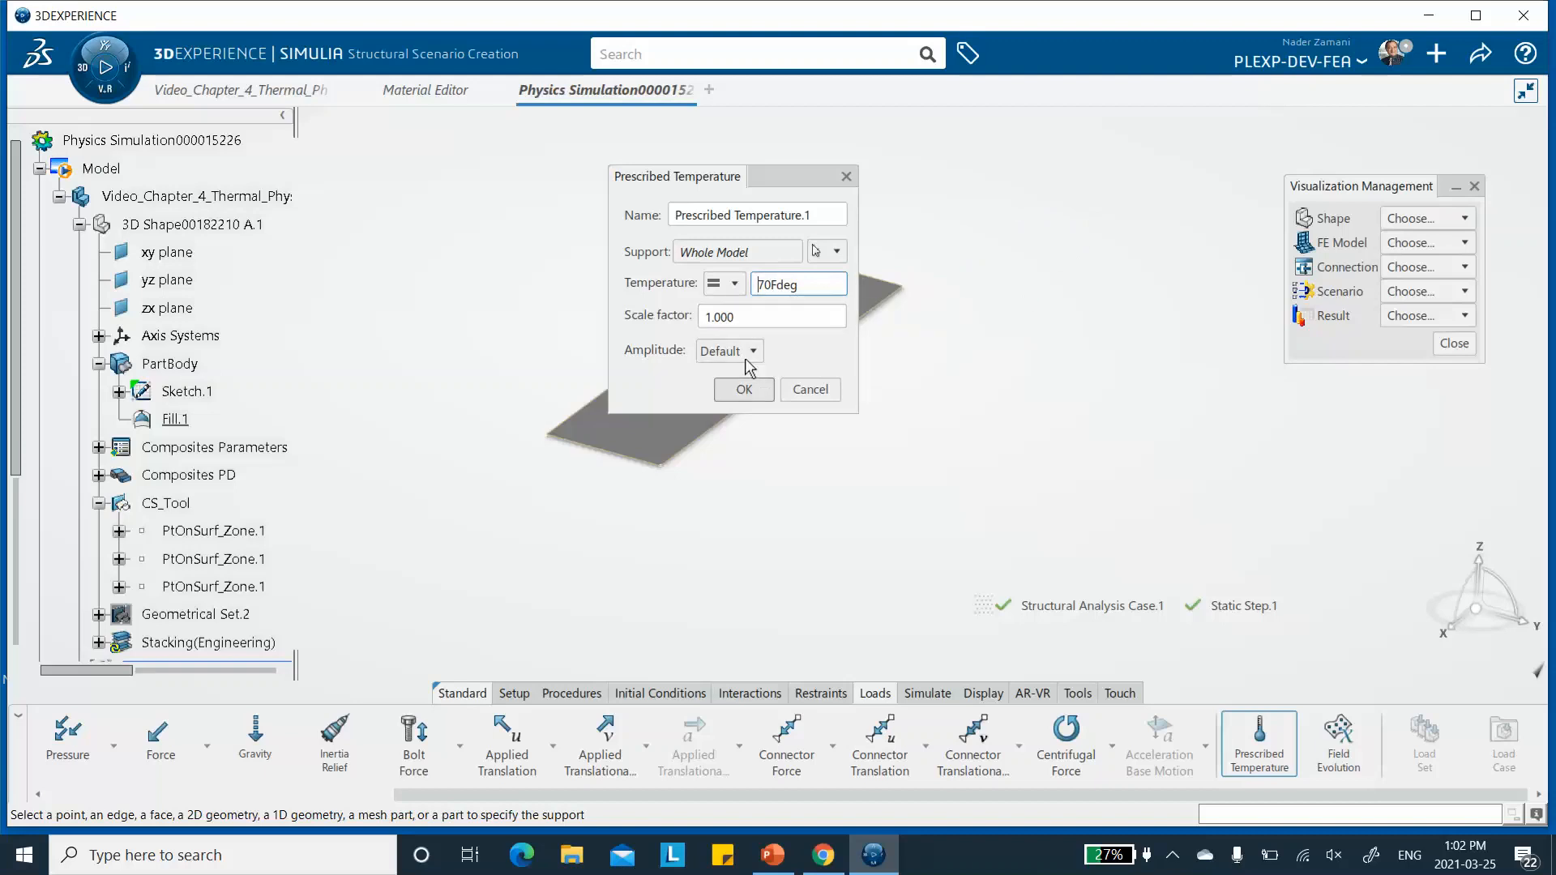
{"action": "left_click", "coordinate": [754, 325]}
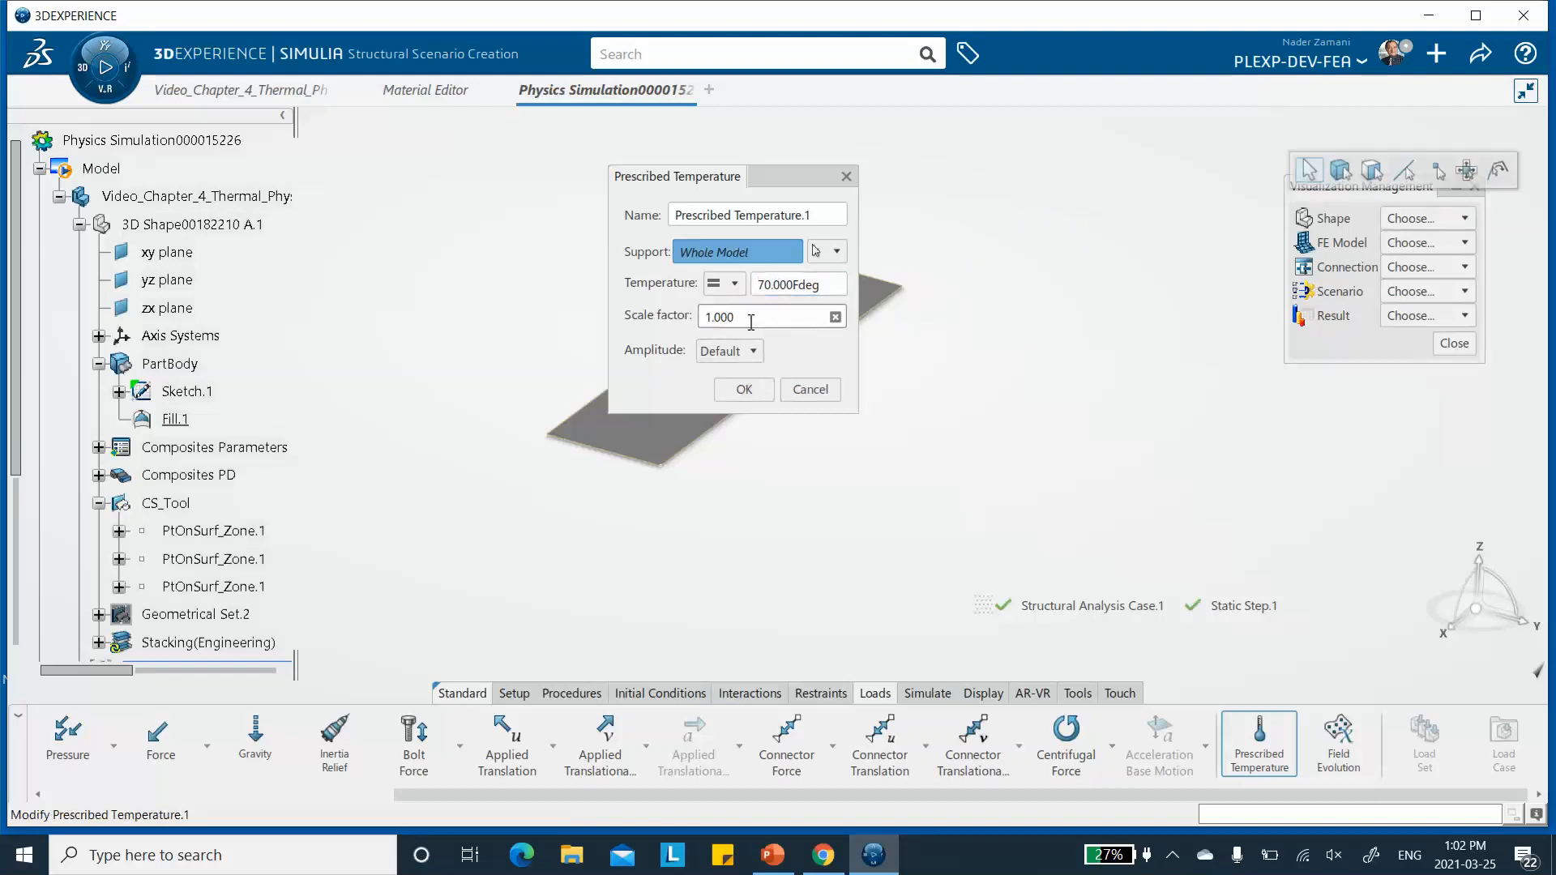
{"action": "left_click", "coordinate": [744, 390]}
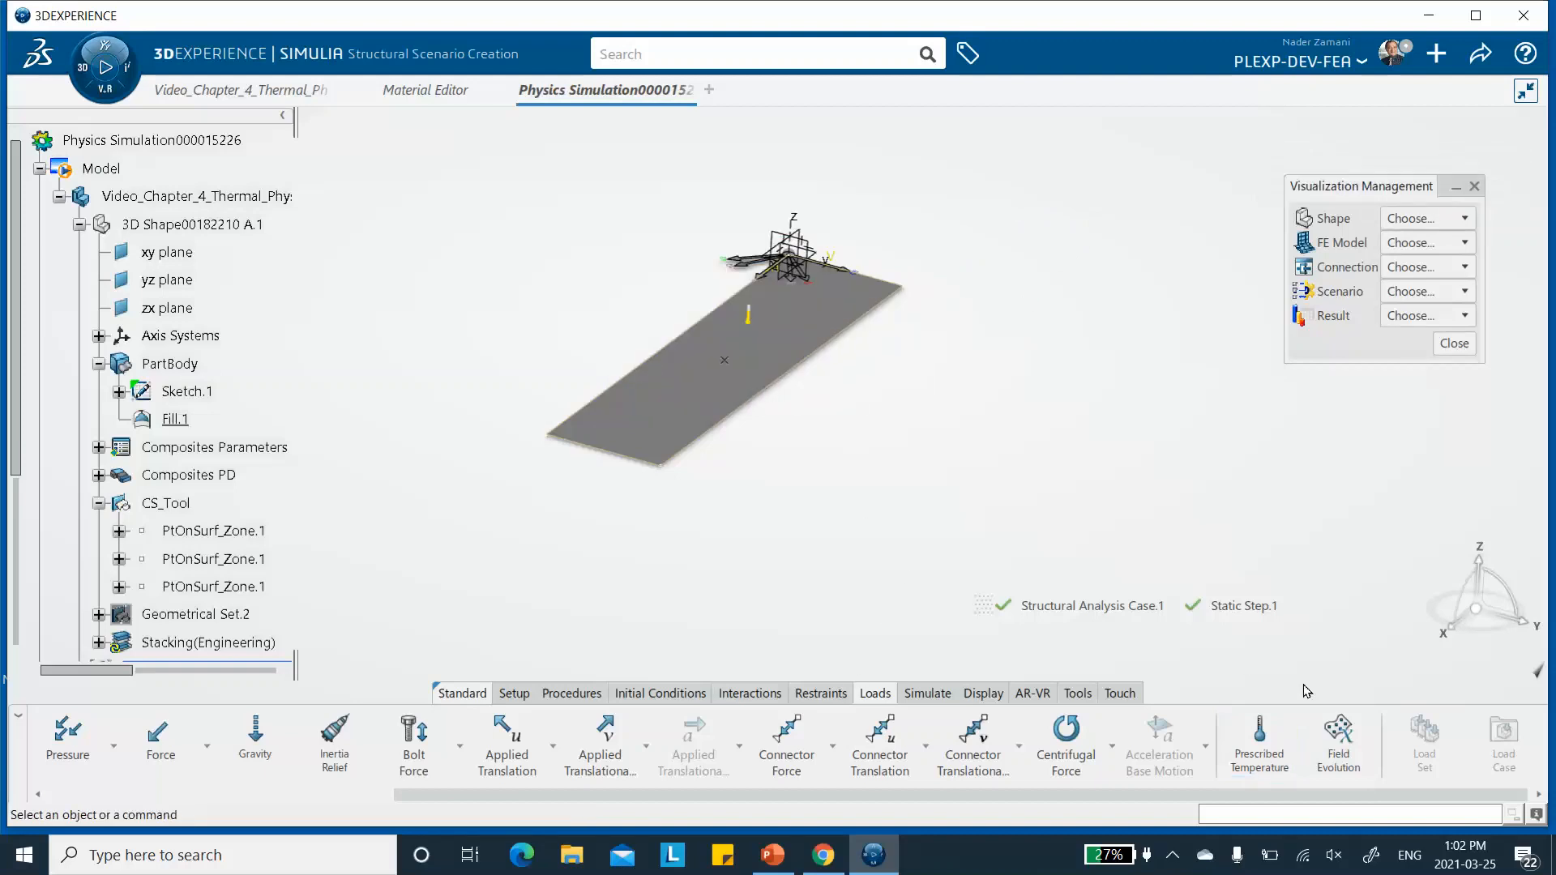
- Hide the composites rosette, the axis system and the xy, yz and zx reference planes around the plate corner
{"action": "left_click", "coordinate": [815, 694]}
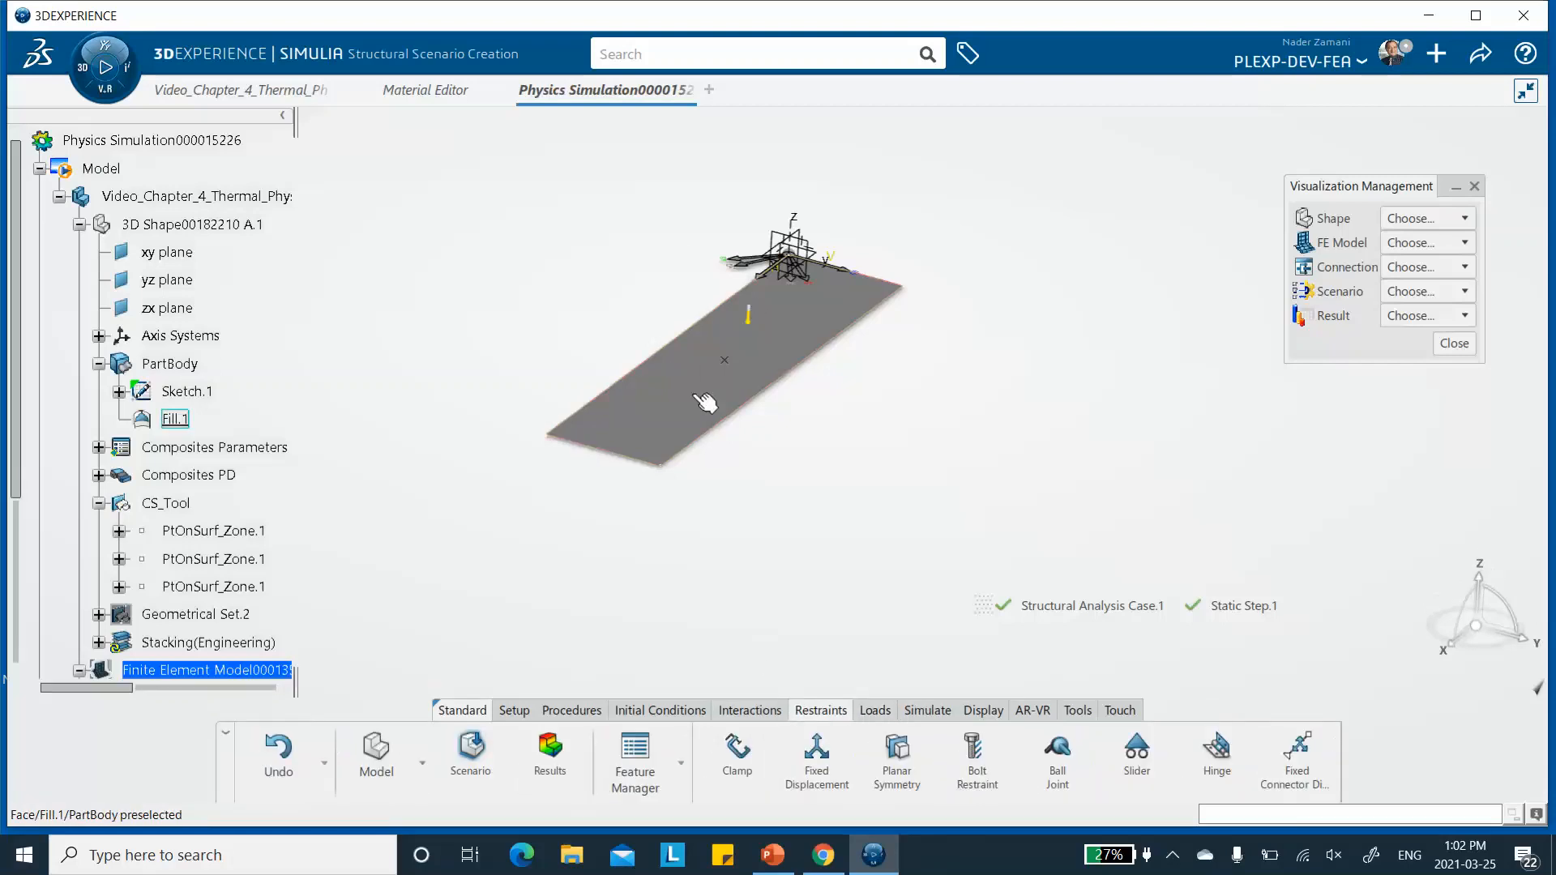
{"action": "middle_click_drag", "start_coordinate": [900, 166], "coordinate": [847, 201]}
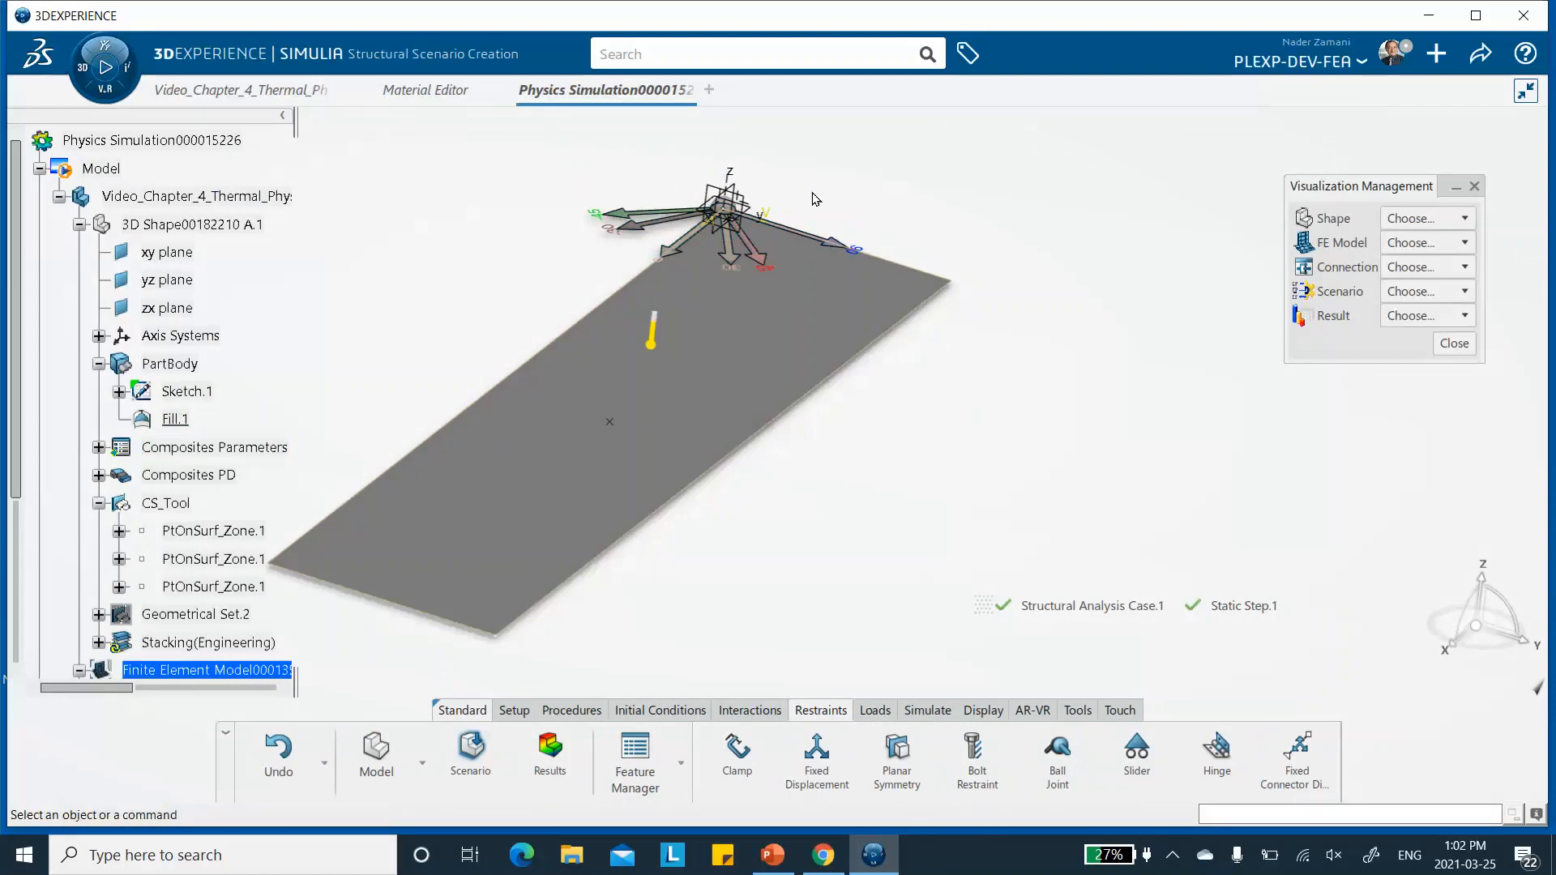
{"action": "right_click", "coordinate": [674, 233]}
{"action": "left_click", "coordinate": [687, 296]}
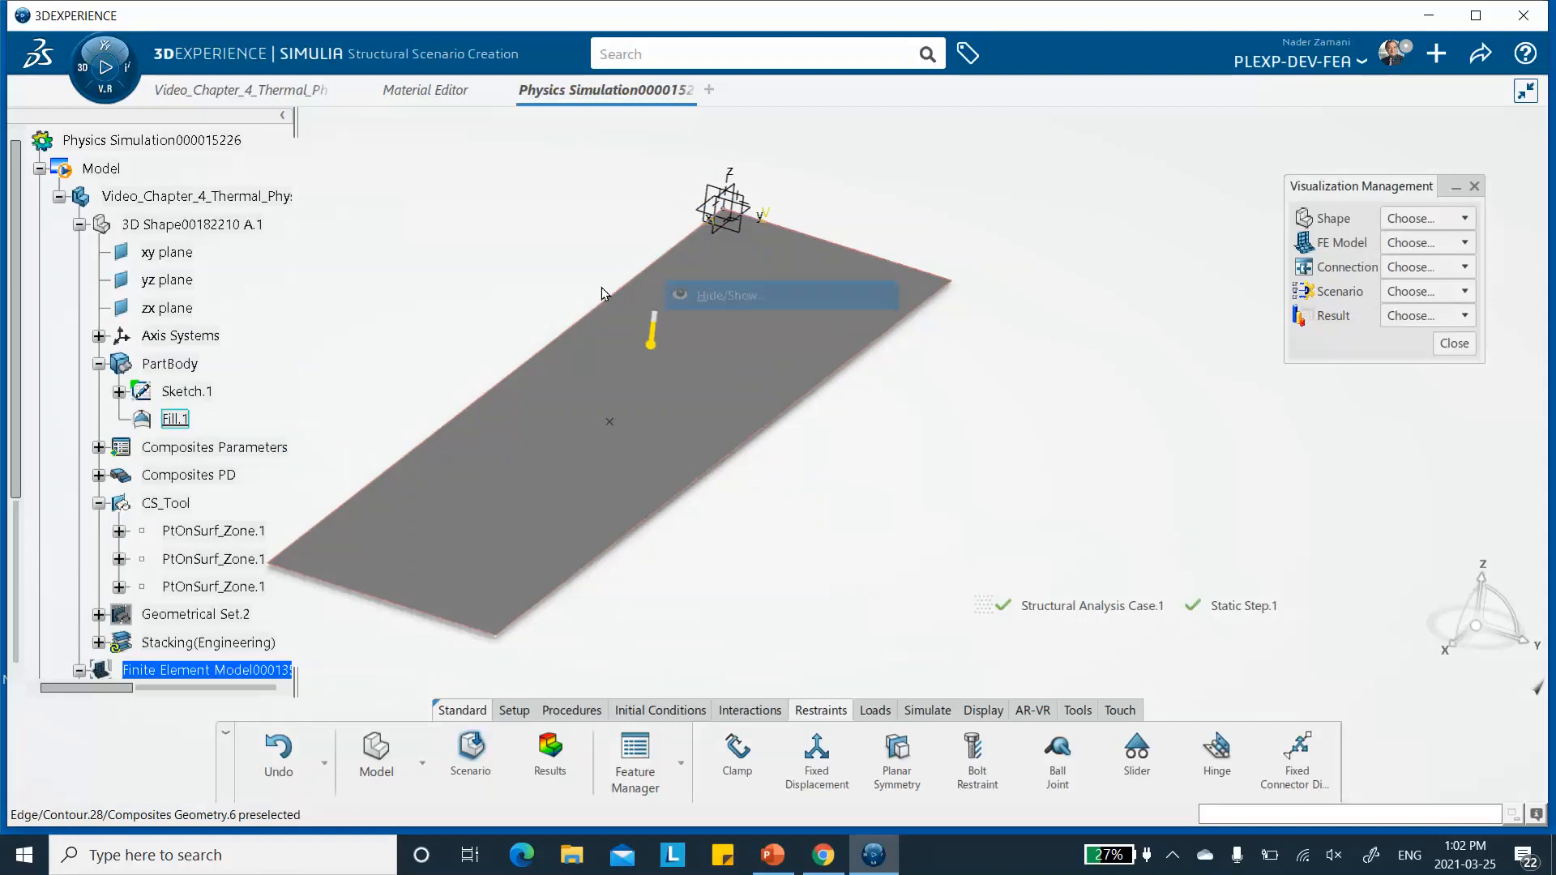
{"action": "right_click", "coordinate": [727, 180]}
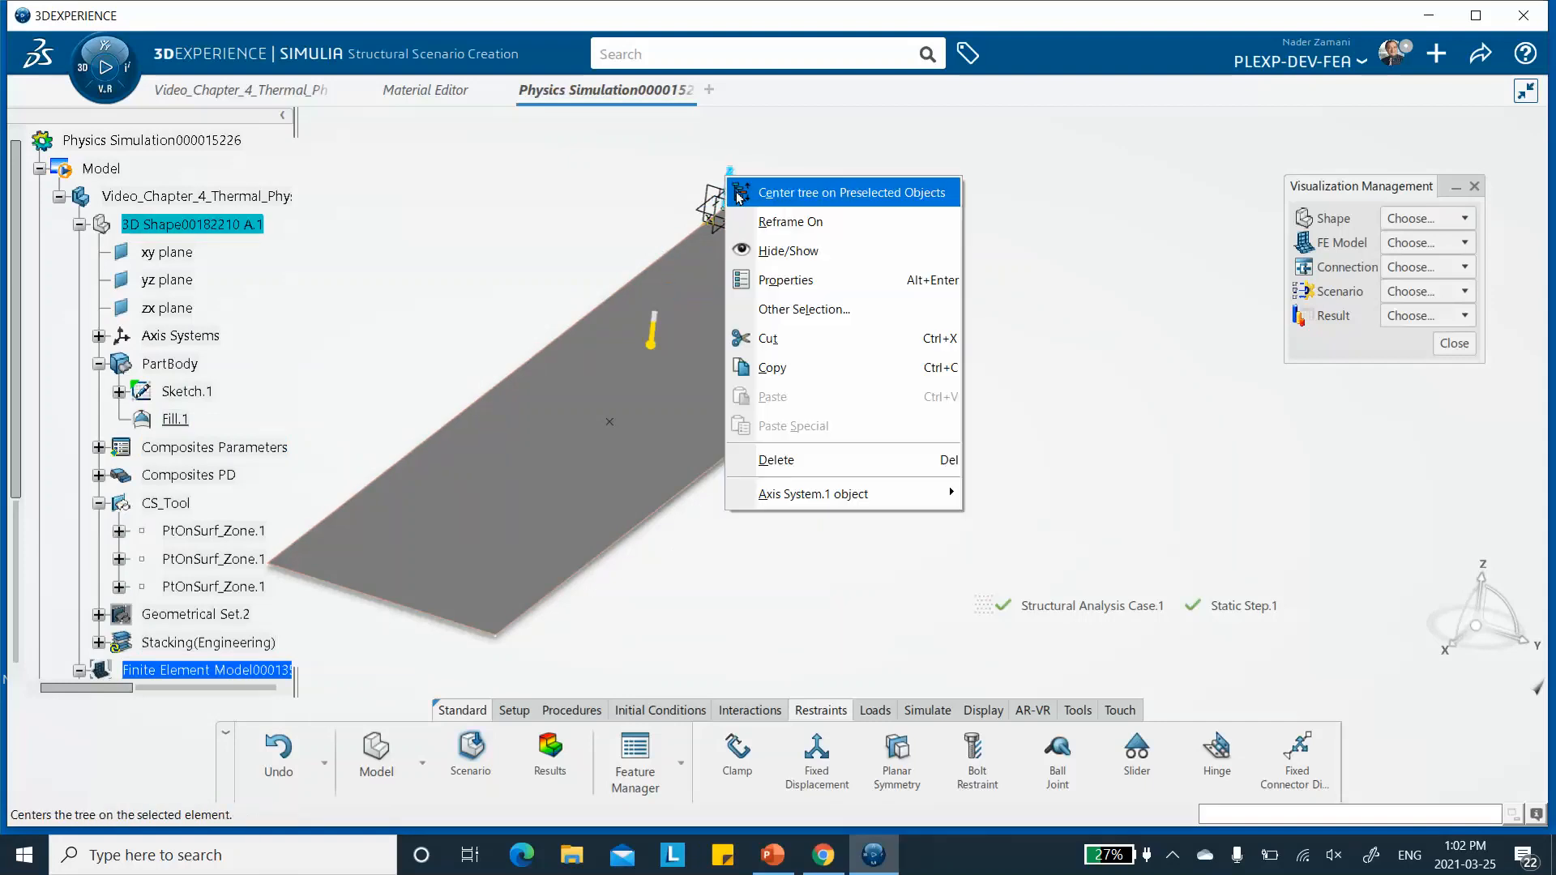
{"action": "left_click", "coordinate": [782, 251]}
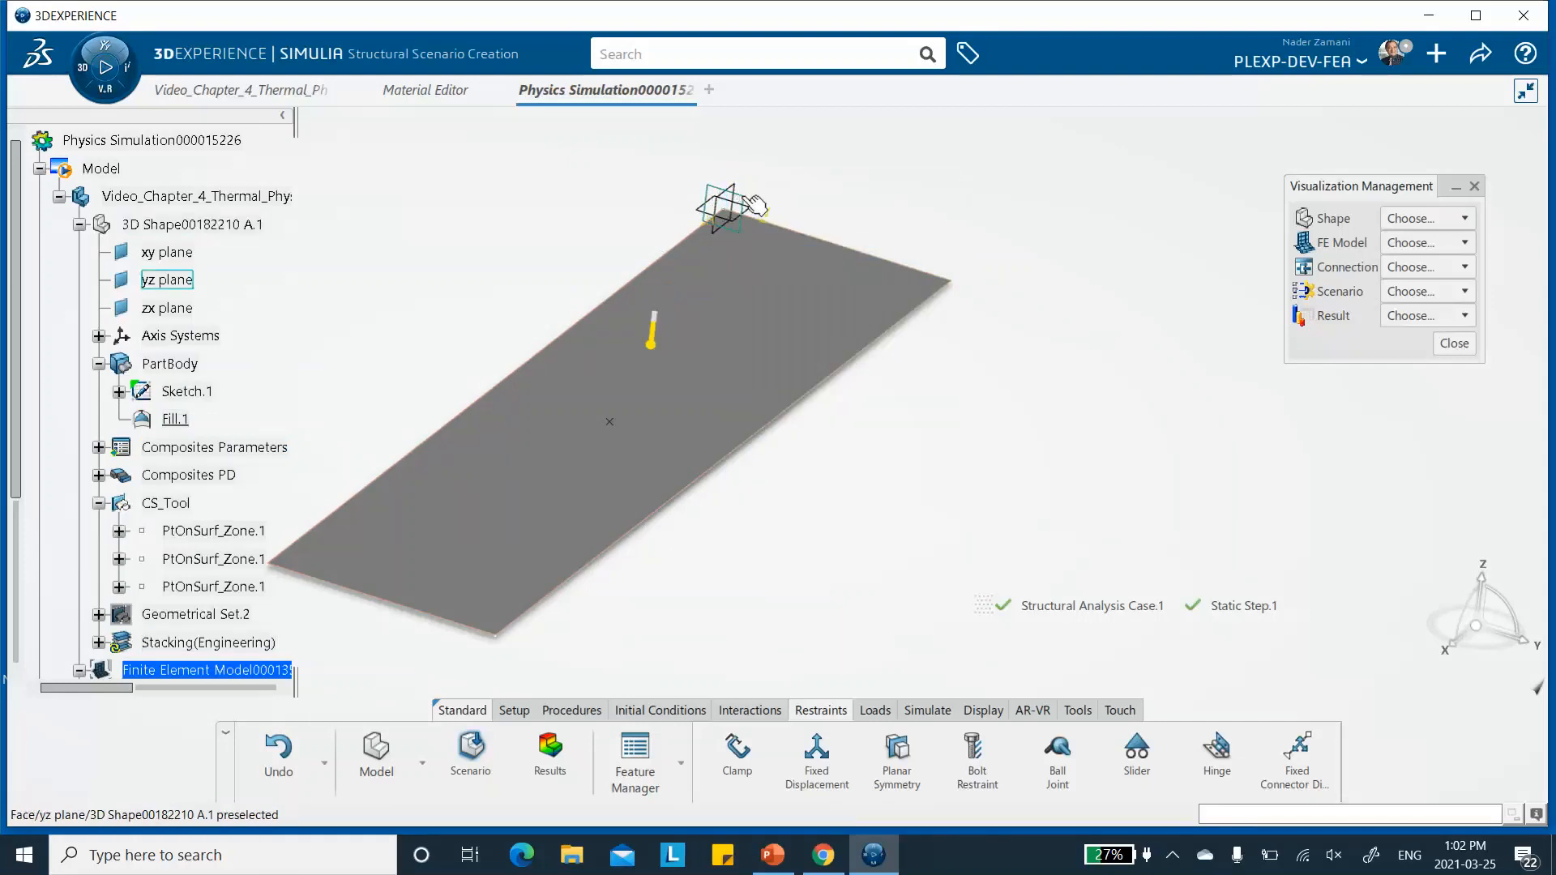
{"action": "right_click", "coordinate": [740, 195]}
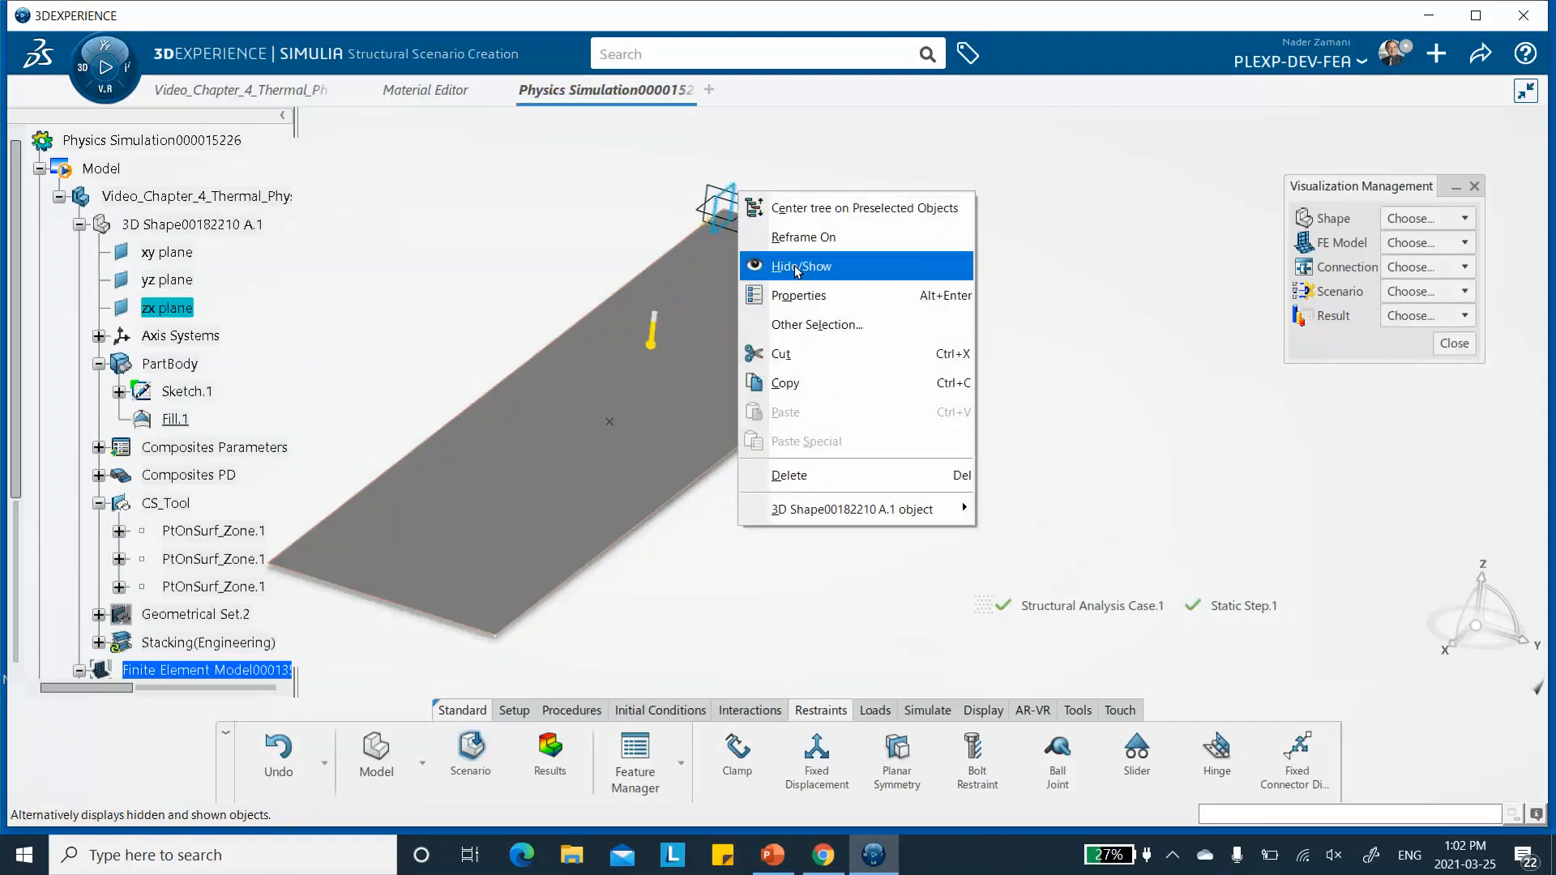
{"action": "left_click", "coordinate": [796, 267]}
{"action": "right_click", "coordinate": [740, 201]}
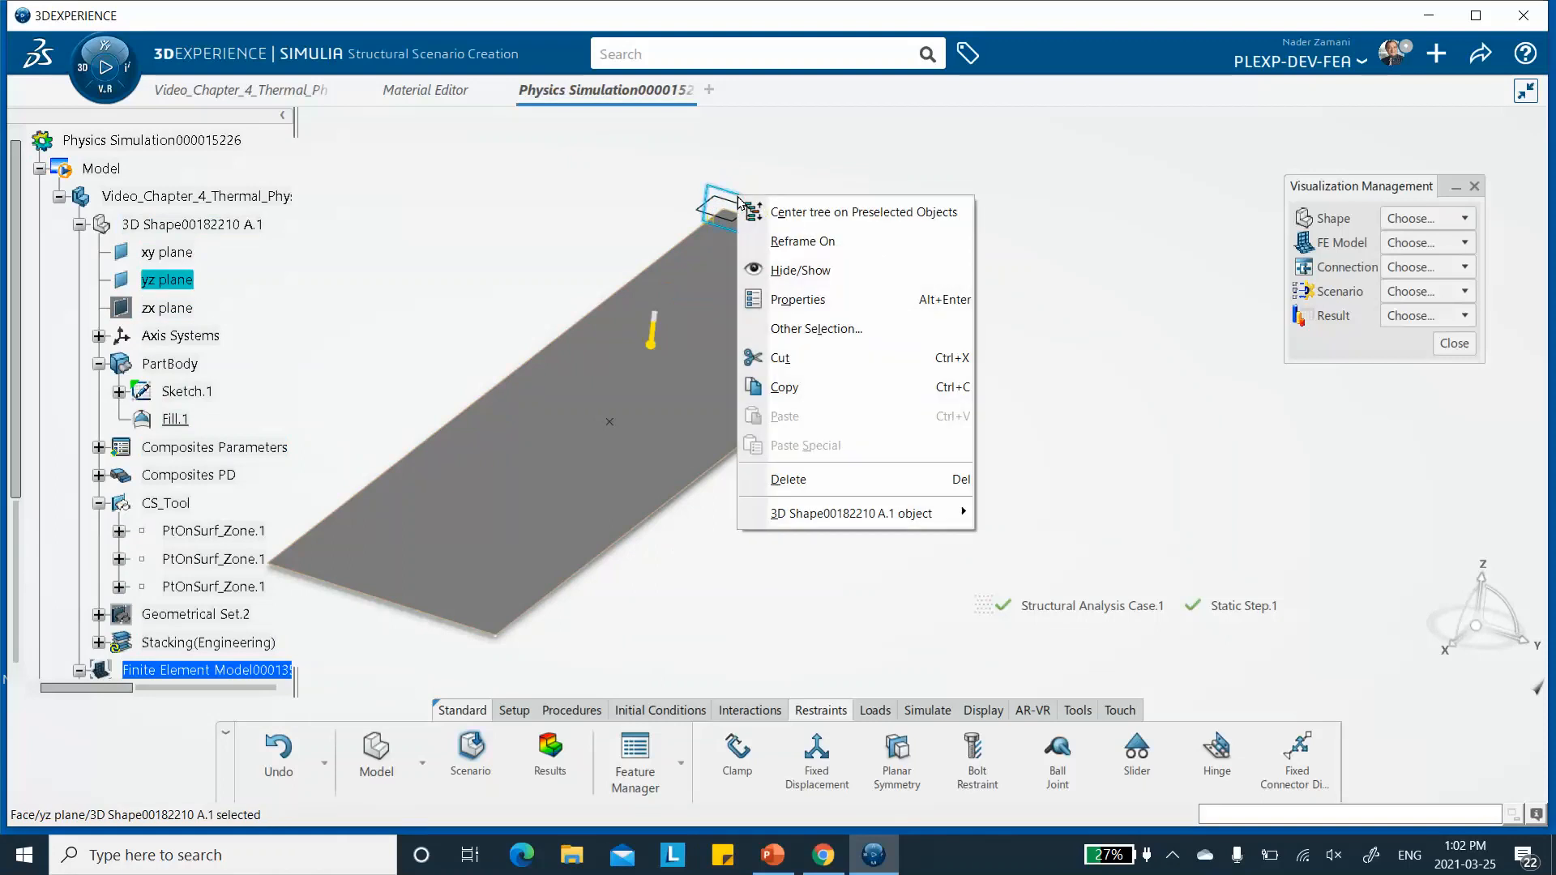
{"action": "left_click", "coordinate": [790, 272]}
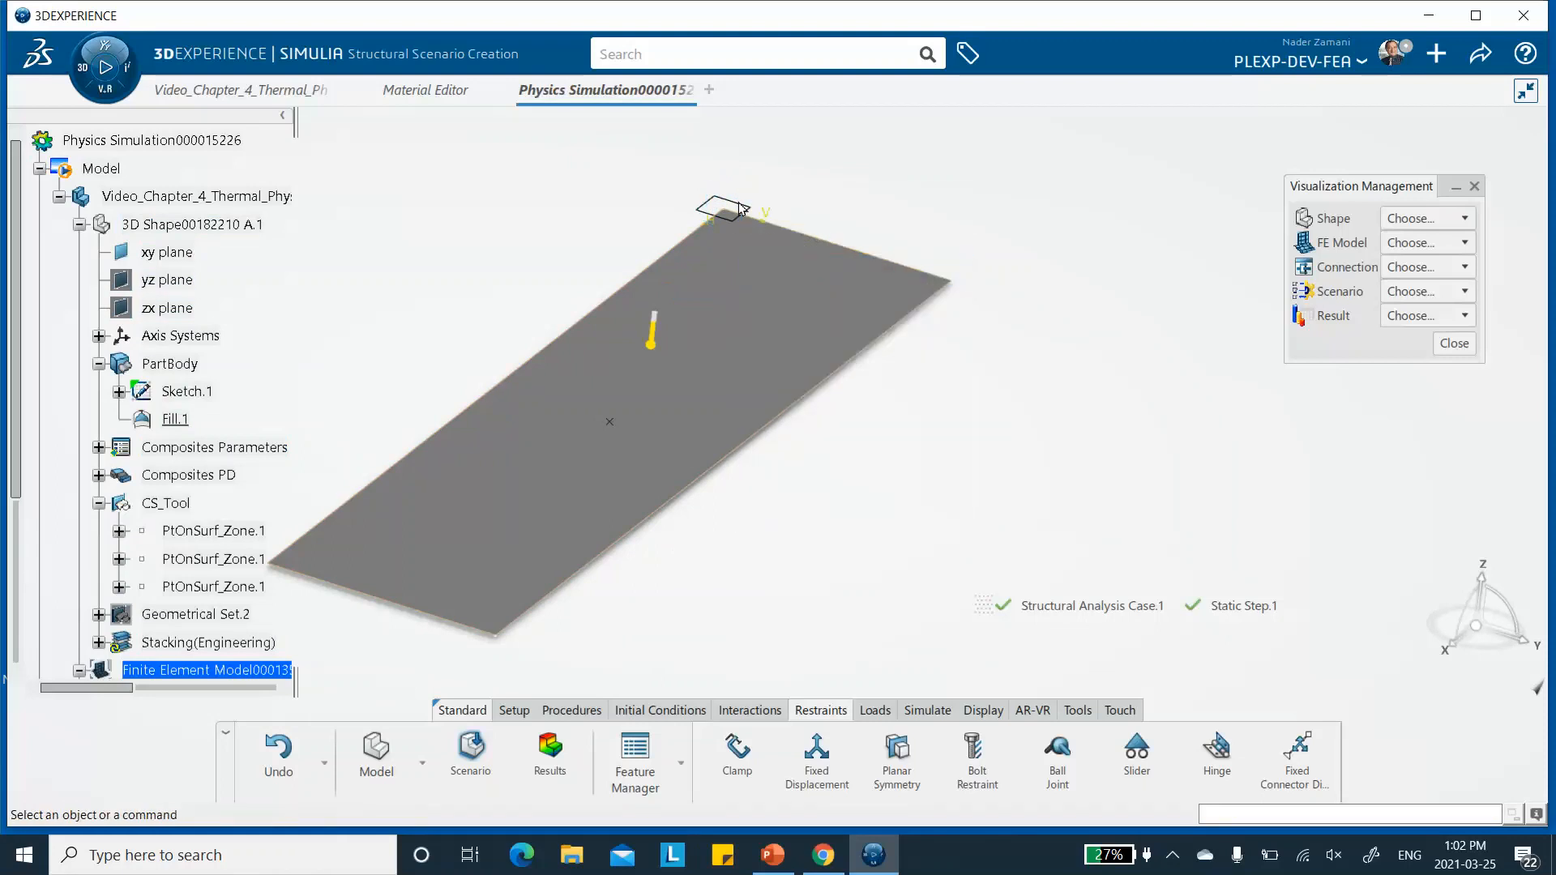
{"action": "right_click", "coordinate": [740, 206]}
{"action": "left_click", "coordinate": [798, 278]}
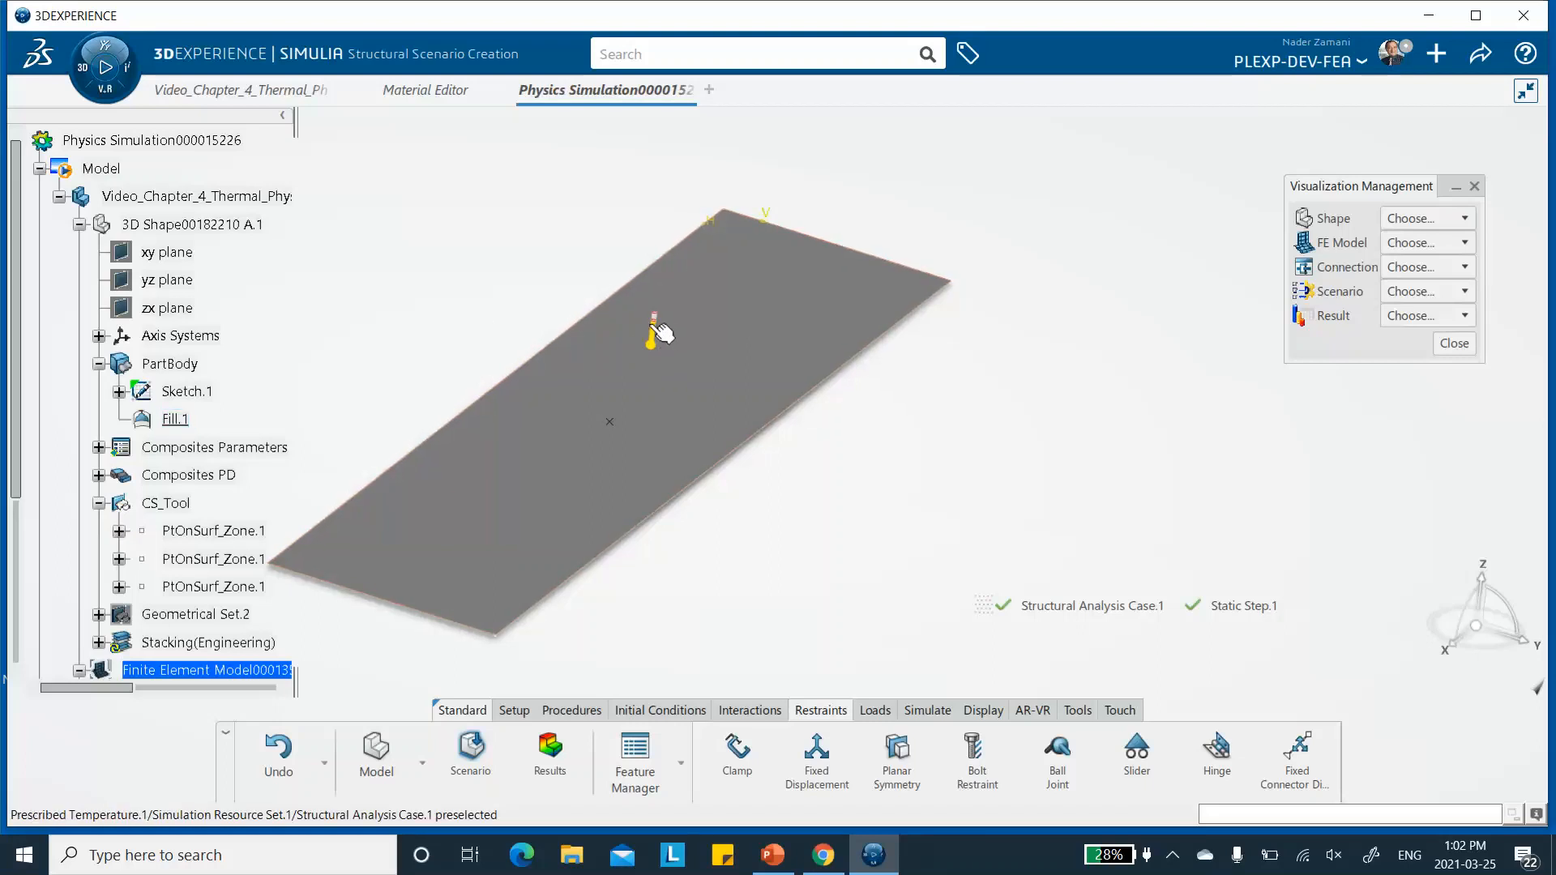
- Hide the sketch's absolute axis and Sketch.1 so only the plate surface edges and corners remain selectable
{"action": "middle_click_drag", "start_coordinate": [618, 255], "coordinate": [734, 292]}
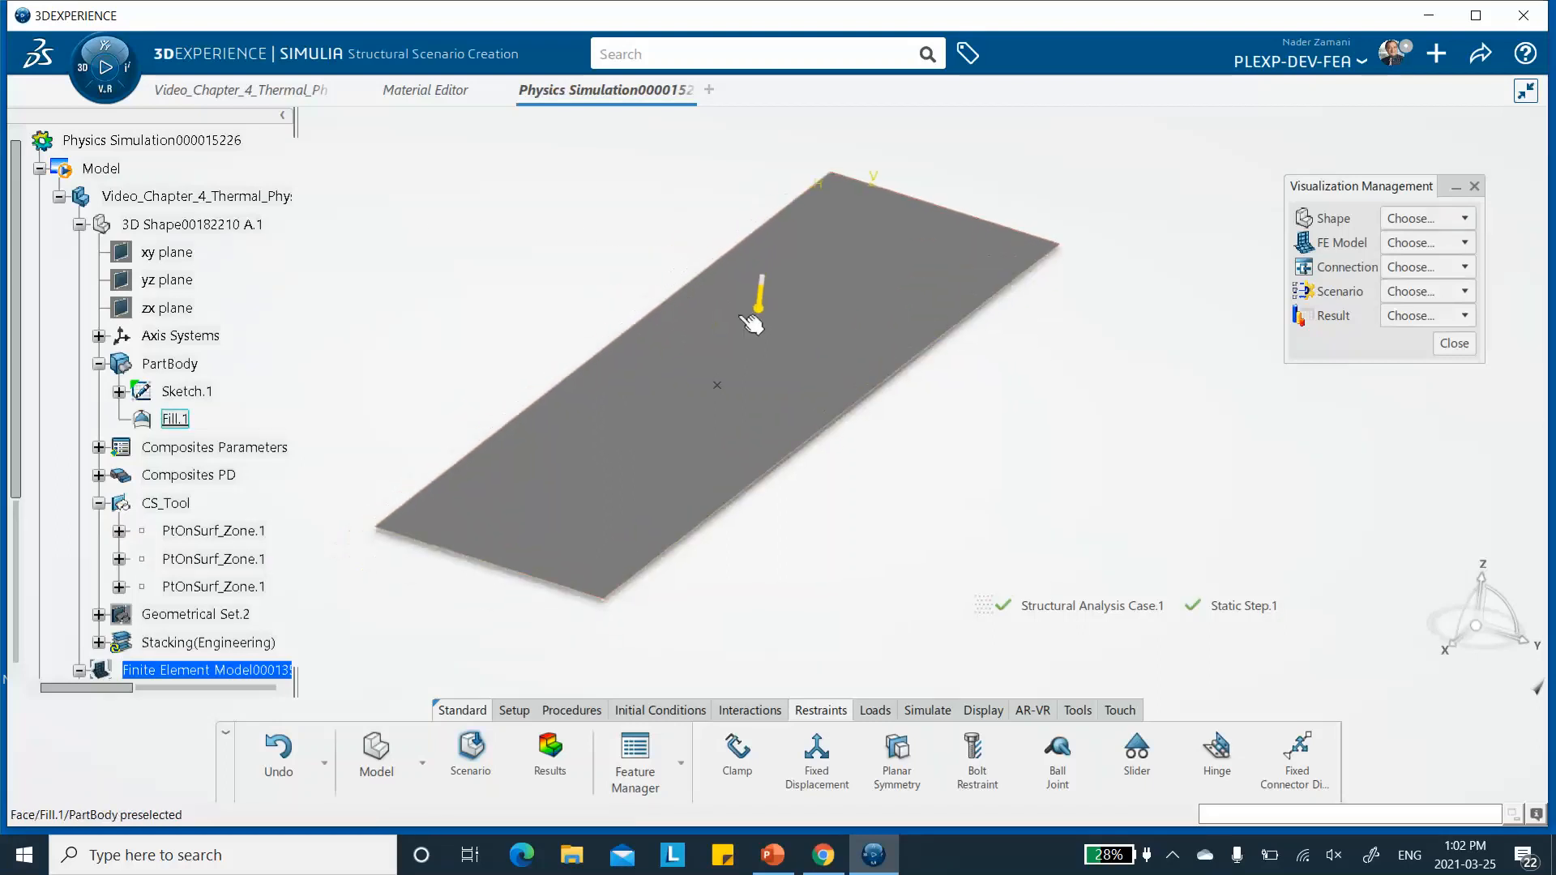
{"action": "right_click", "coordinate": [883, 180]}
{"action": "left_click", "coordinate": [931, 149]}
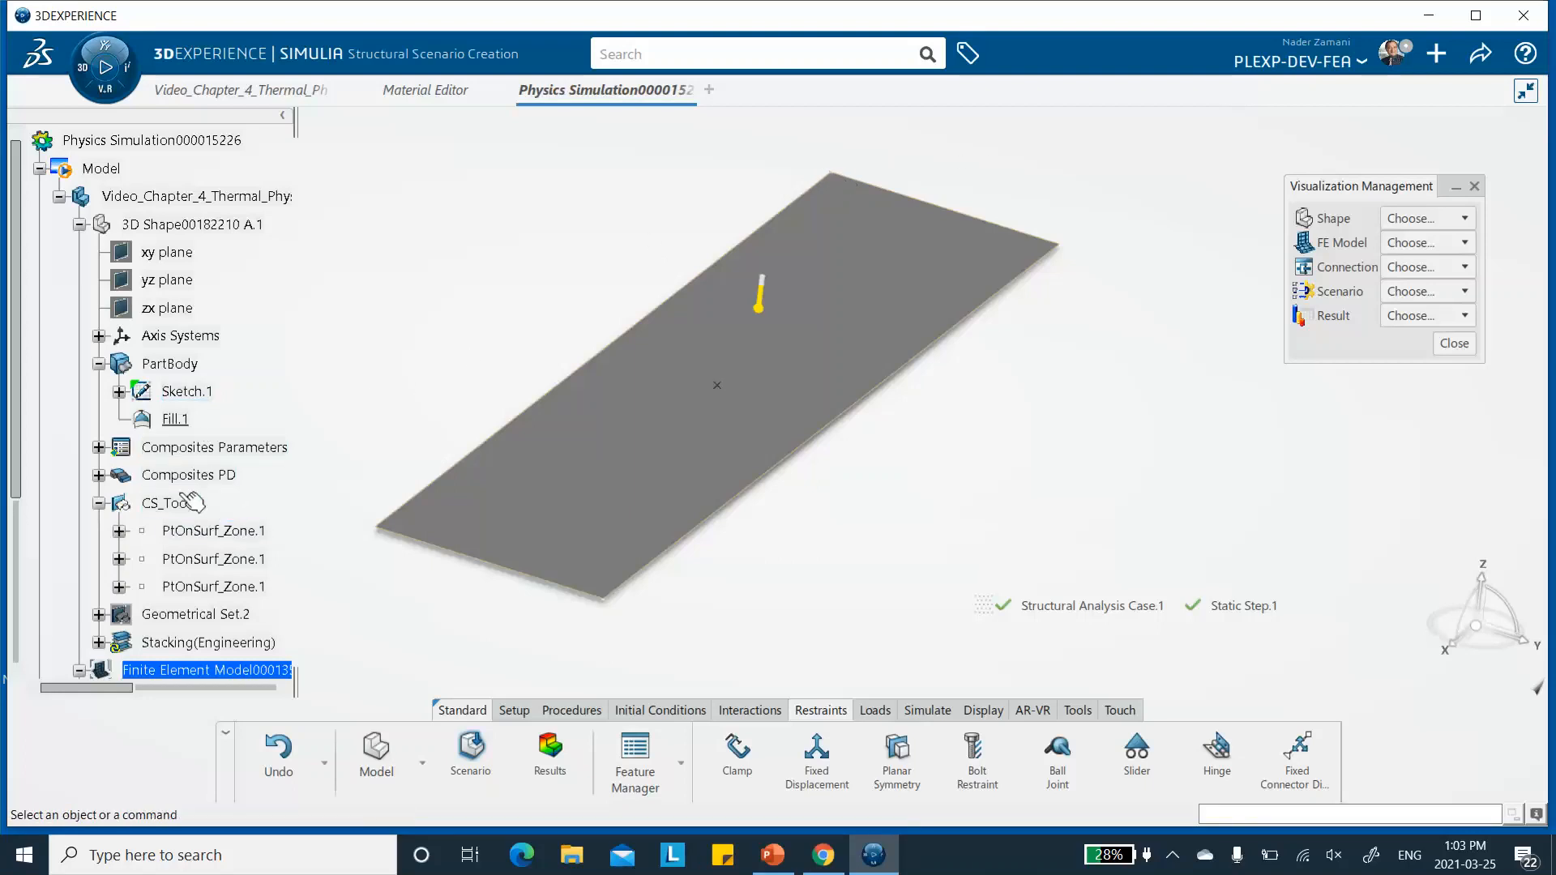
{"action": "right_click", "coordinate": [178, 396]}
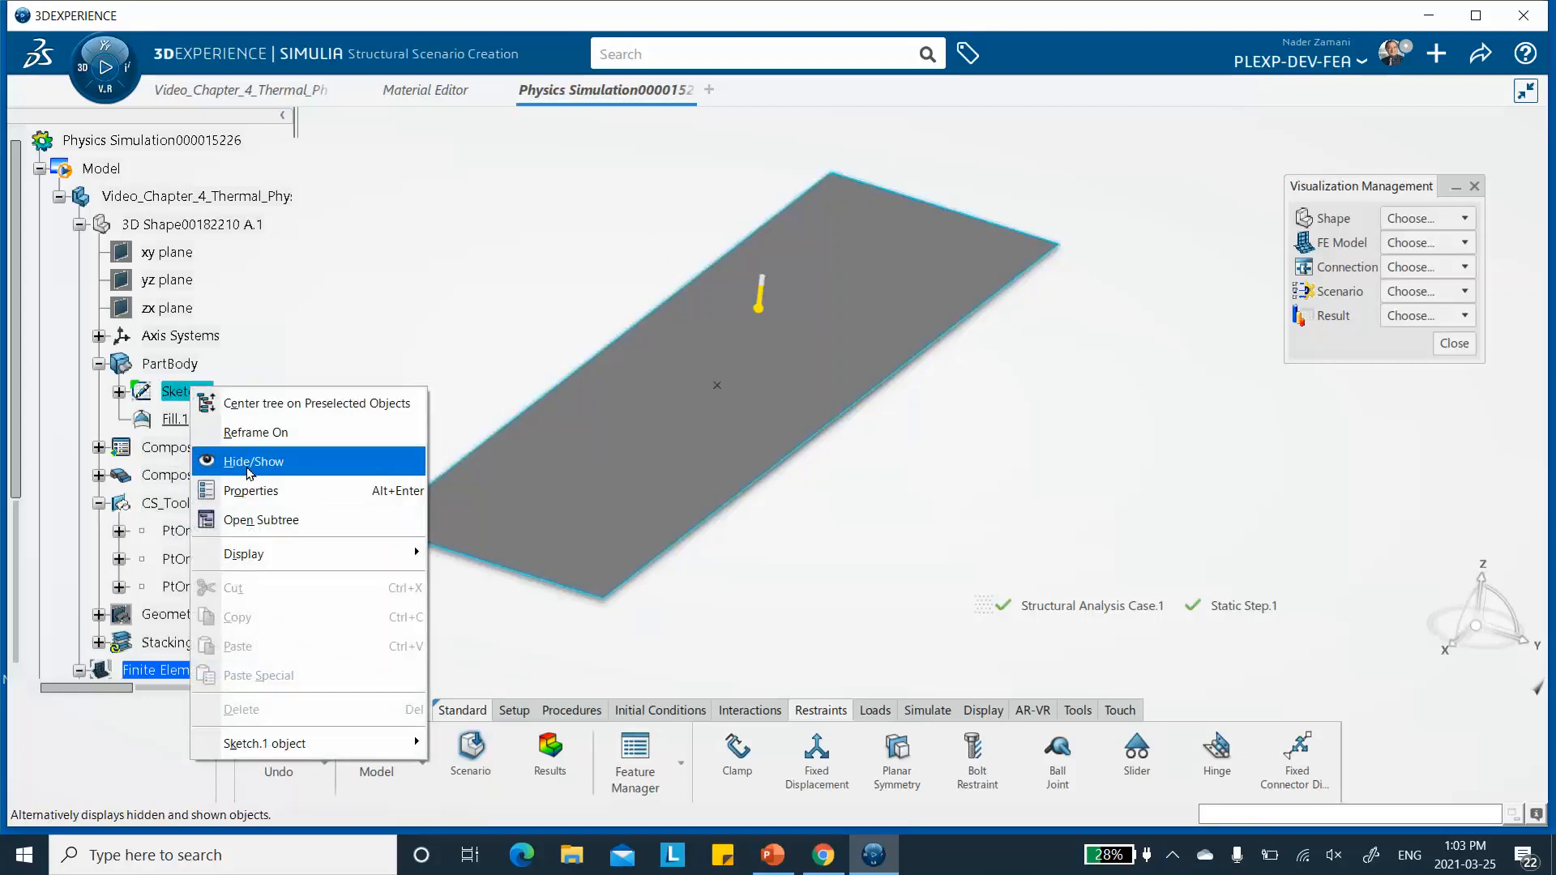
{"action": "left_click", "coordinate": [259, 457]}
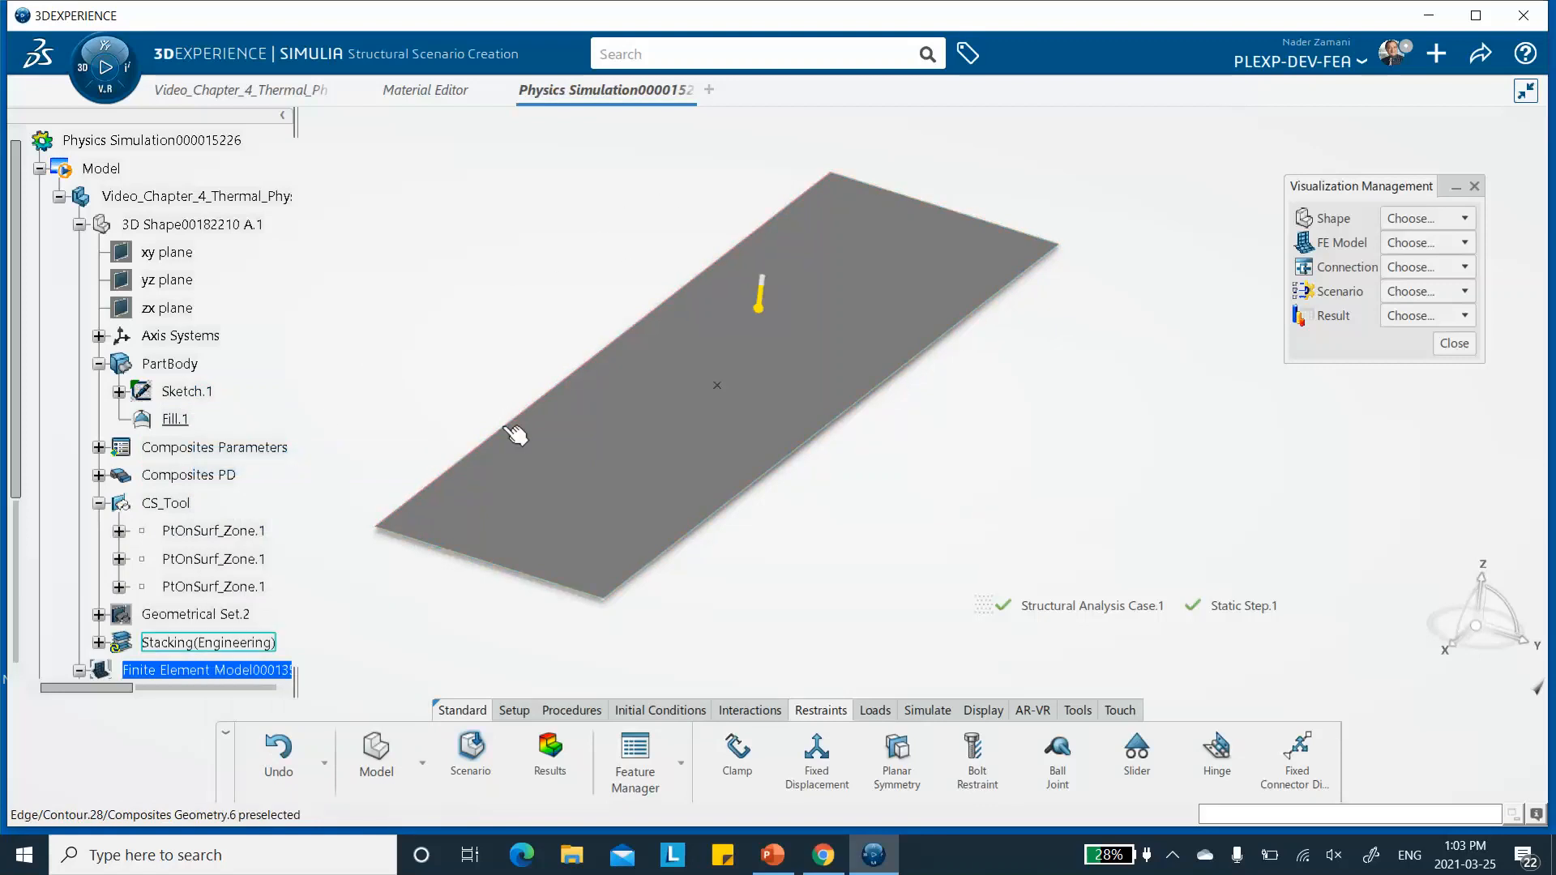
- Add a fixed displacement at the plate's far back corner vertex, restraining X, Y and Z translation in the global axis system
{"action": "left_click", "coordinate": [818, 761]}
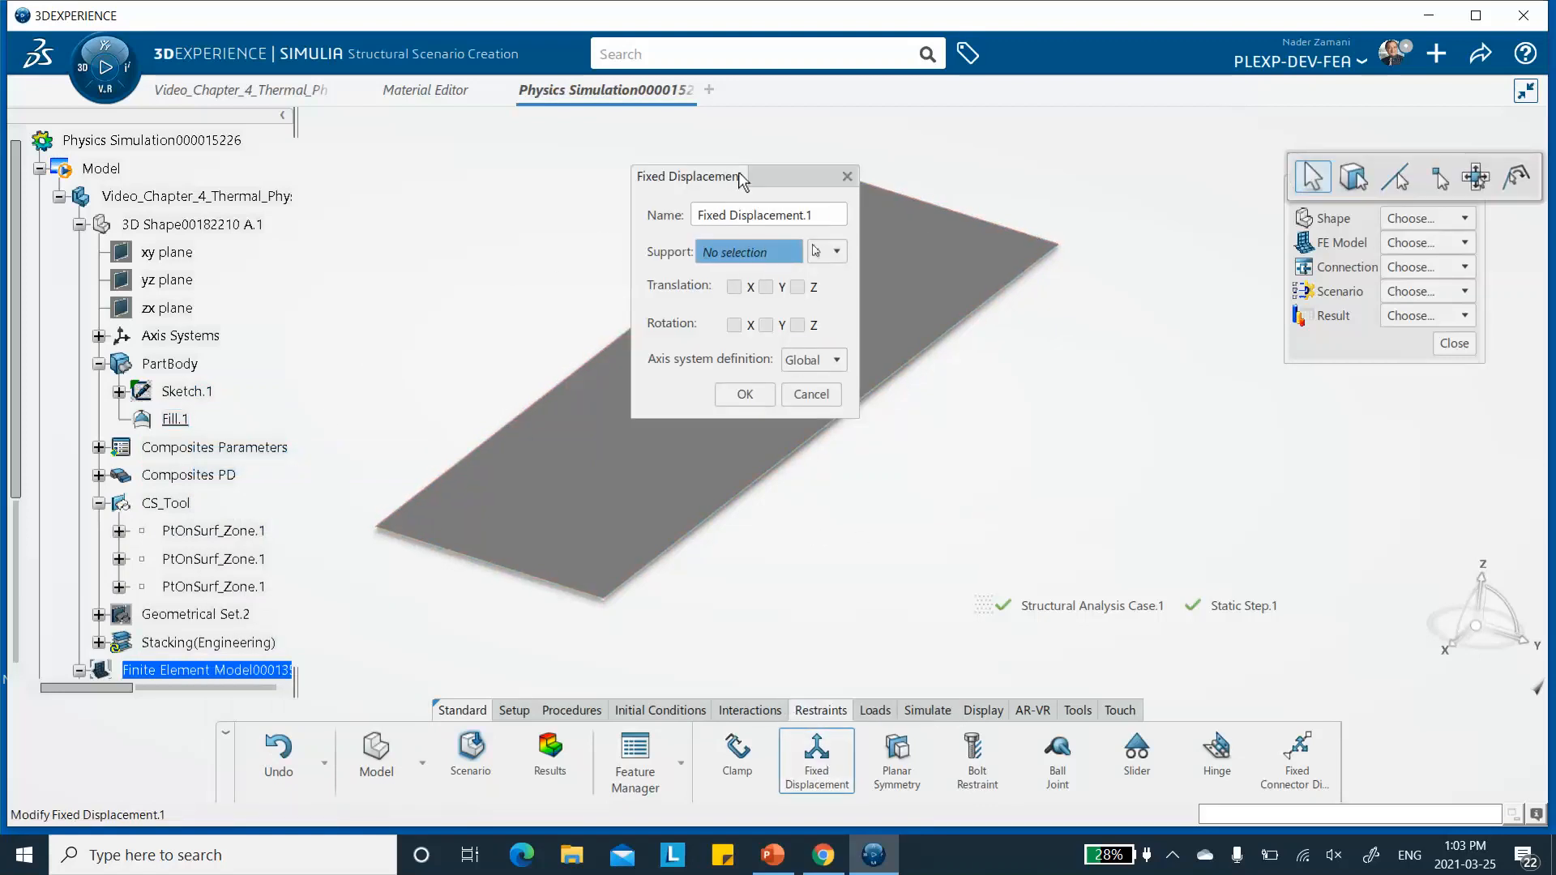
{"action": "left_click_drag", "start_coordinate": [752, 178], "coordinate": [599, 170]}
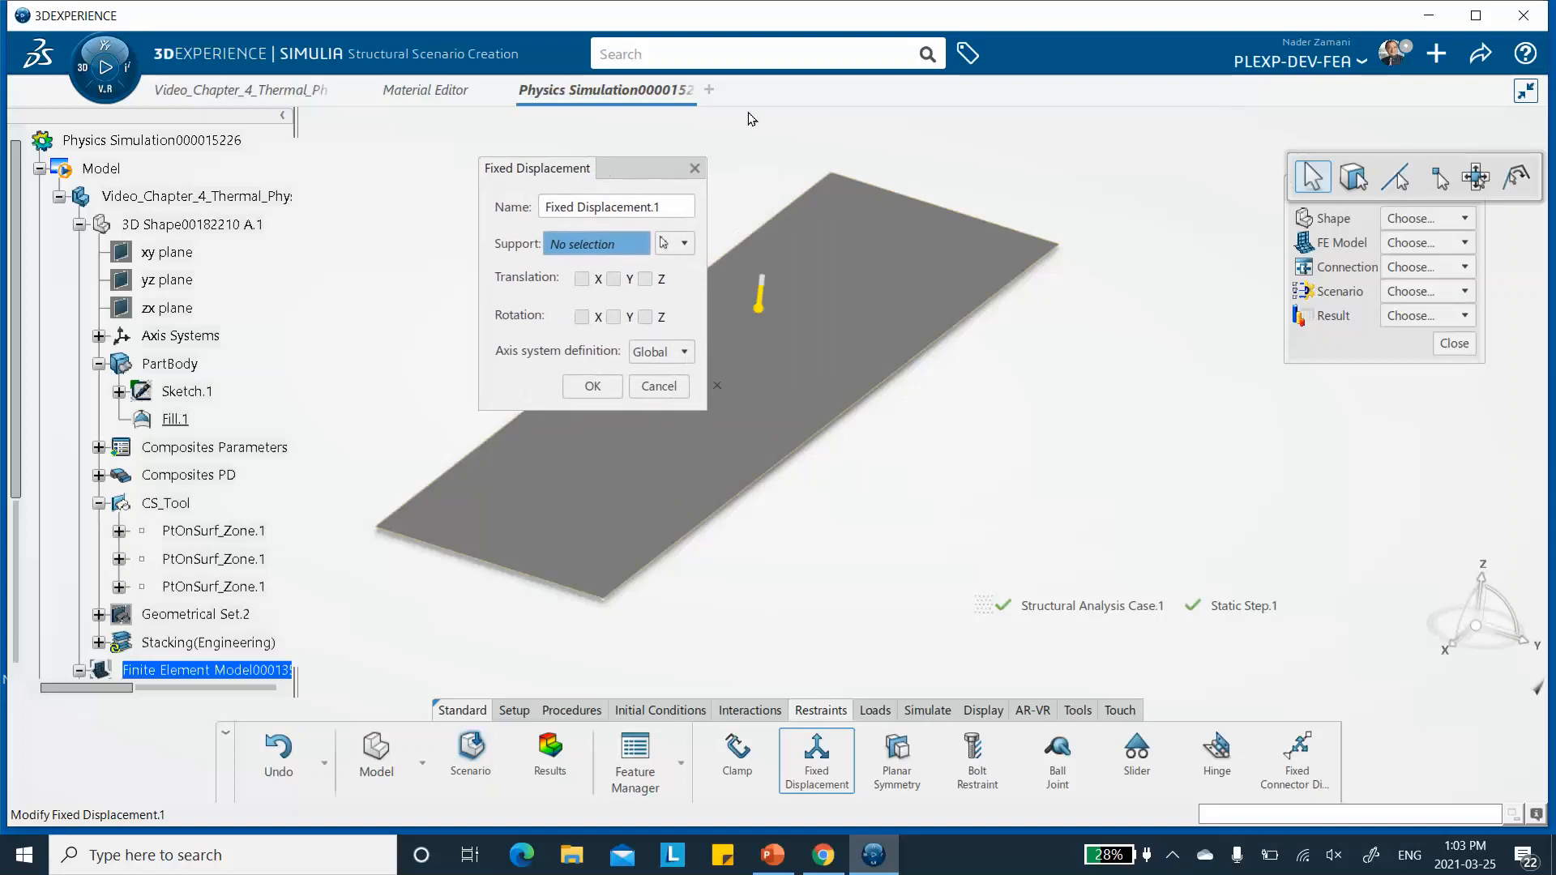
{"action": "left_click", "coordinate": [831, 175]}
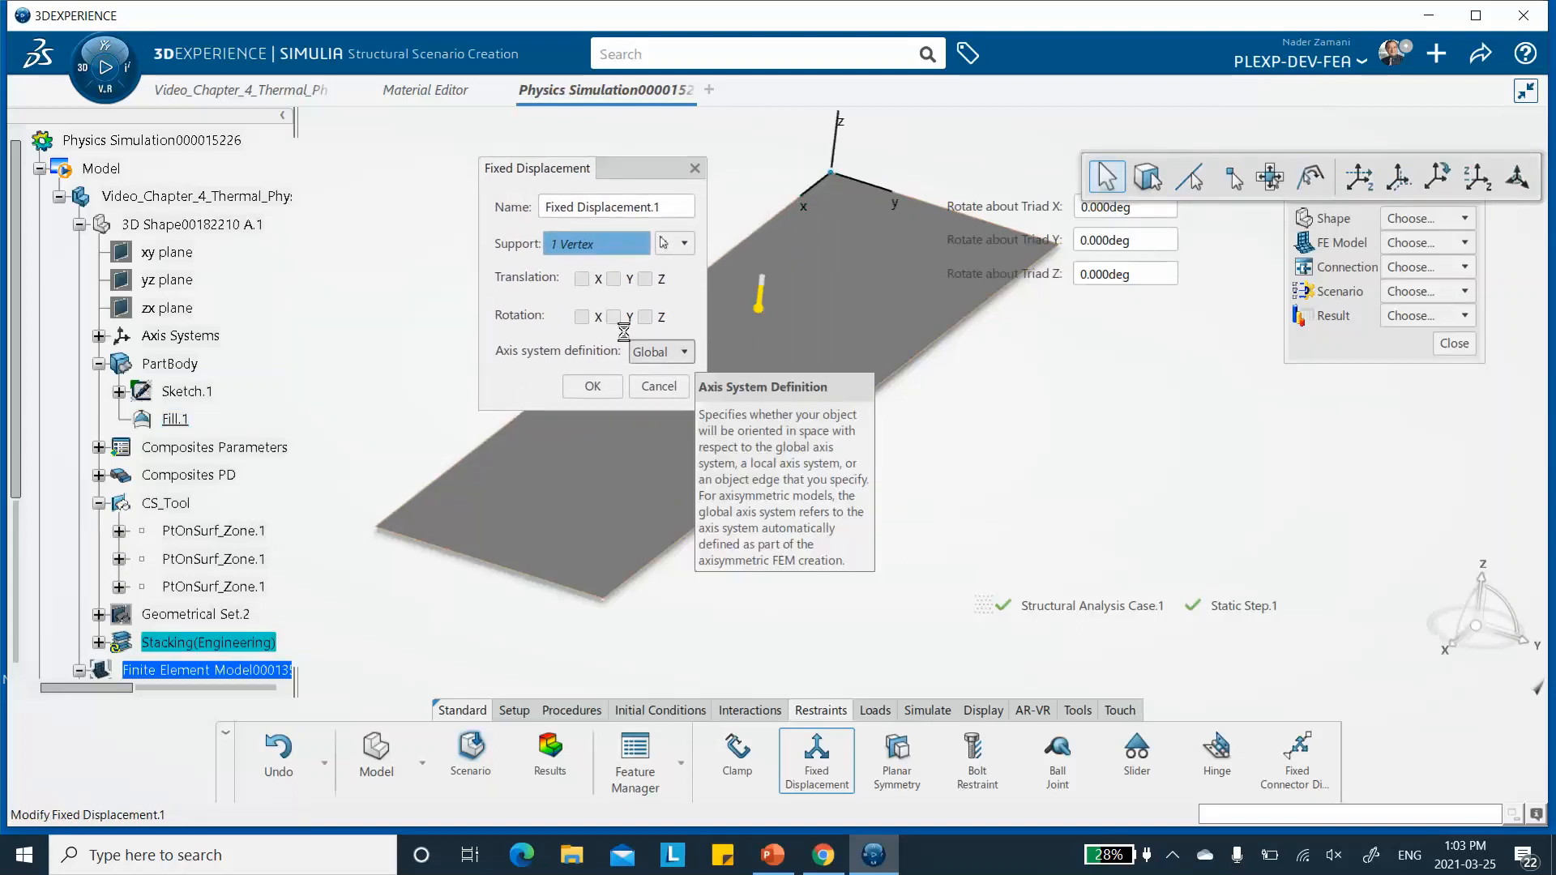
{"action": "left_click", "coordinate": [581, 278]}
{"action": "left_click", "coordinate": [614, 279]}
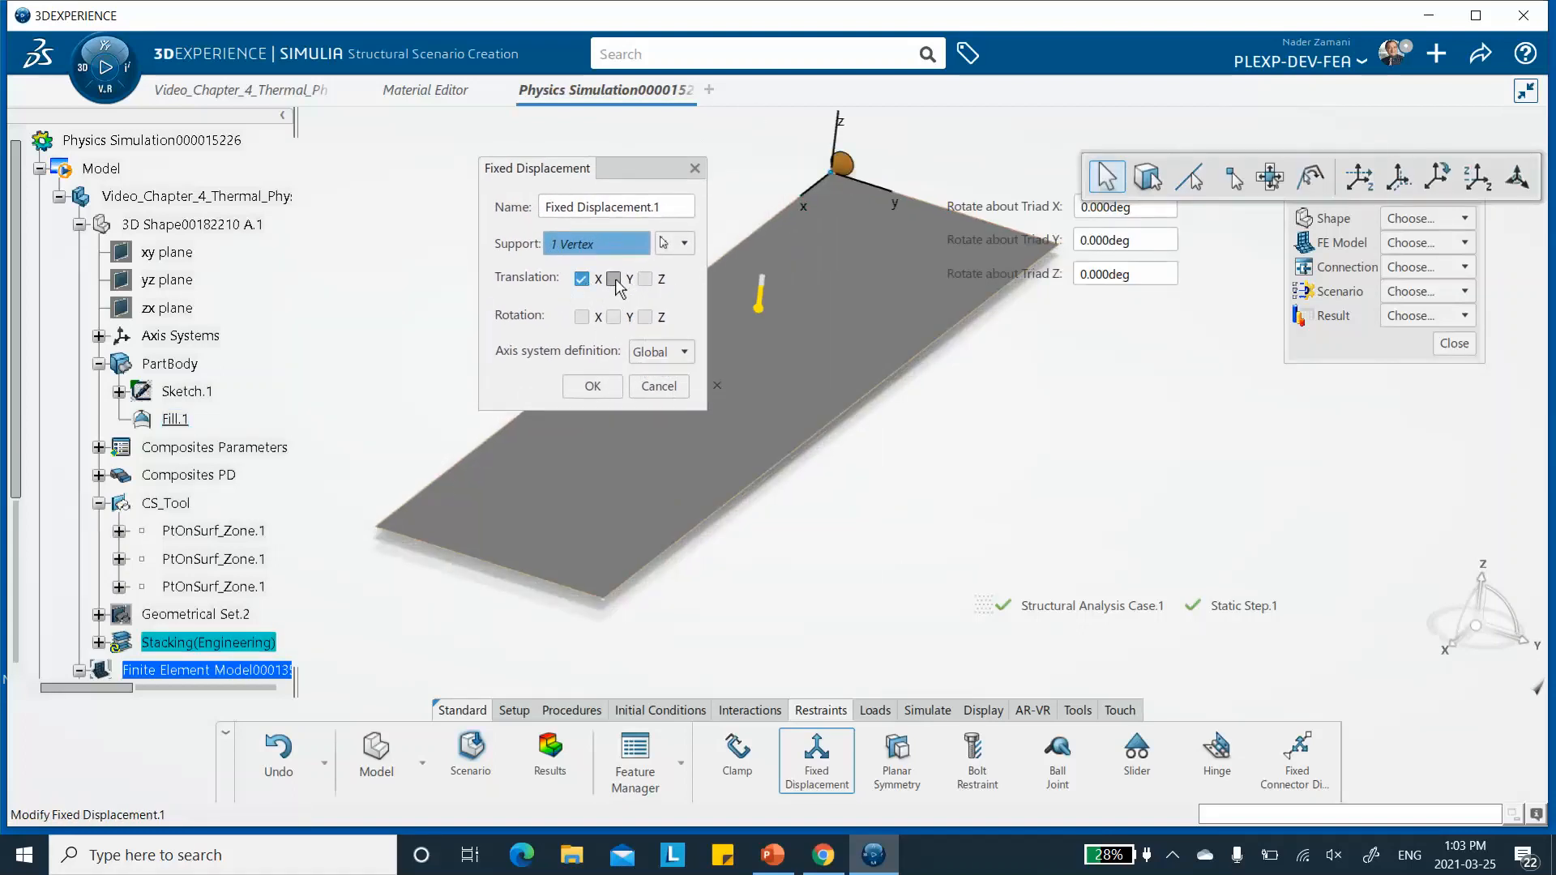
{"action": "left_click", "coordinate": [593, 385]}
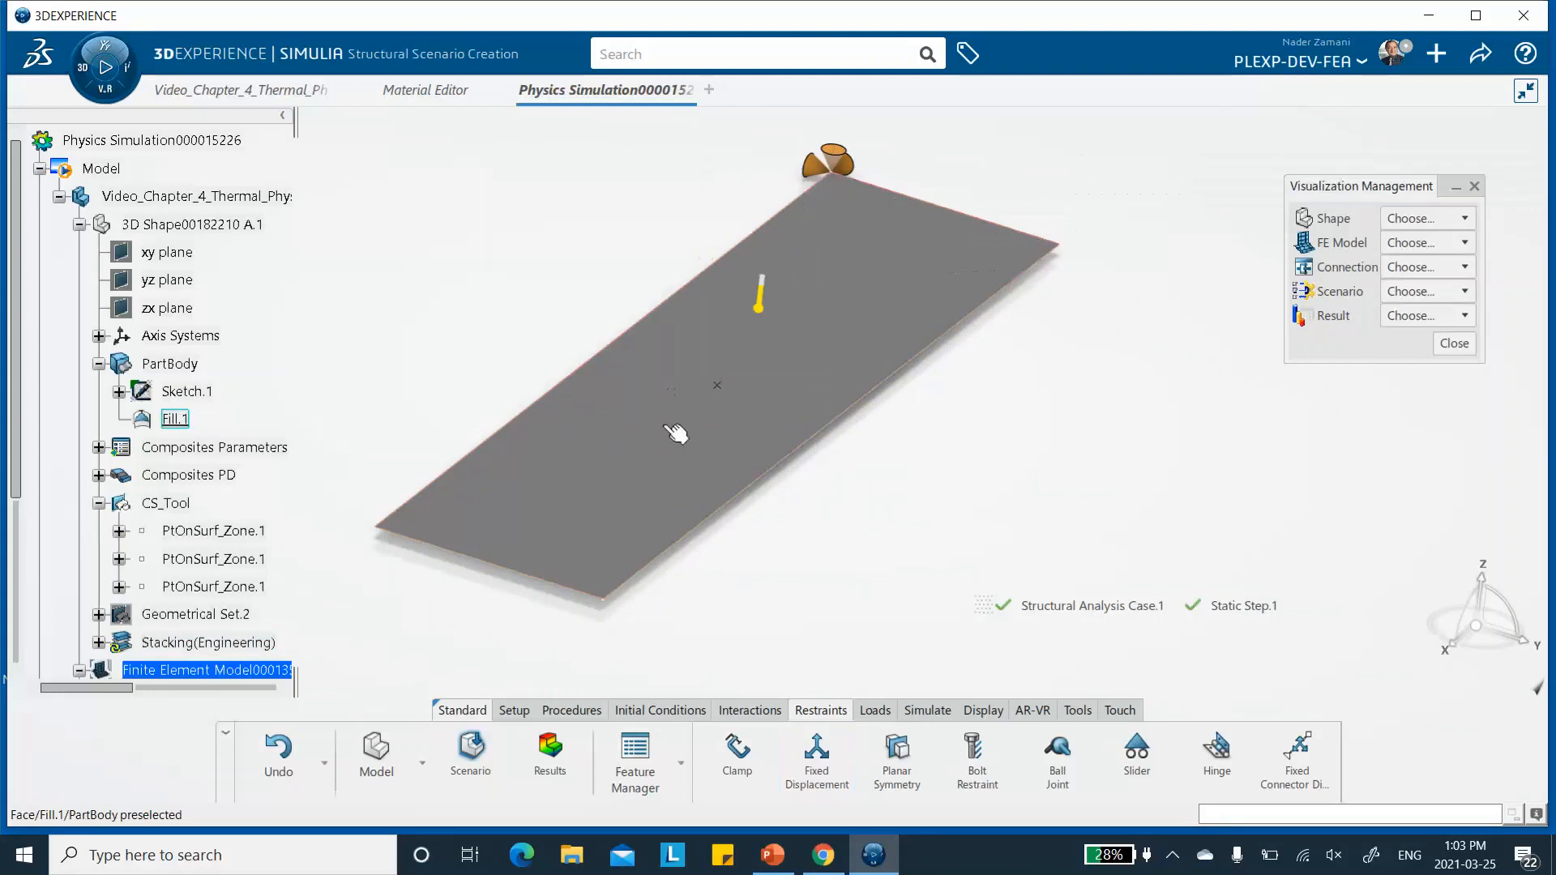
- Add a second fixed displacement at the other corner of the plate's far short edge, restraining X and Z translation
{"action": "left_click", "coordinate": [817, 760]}
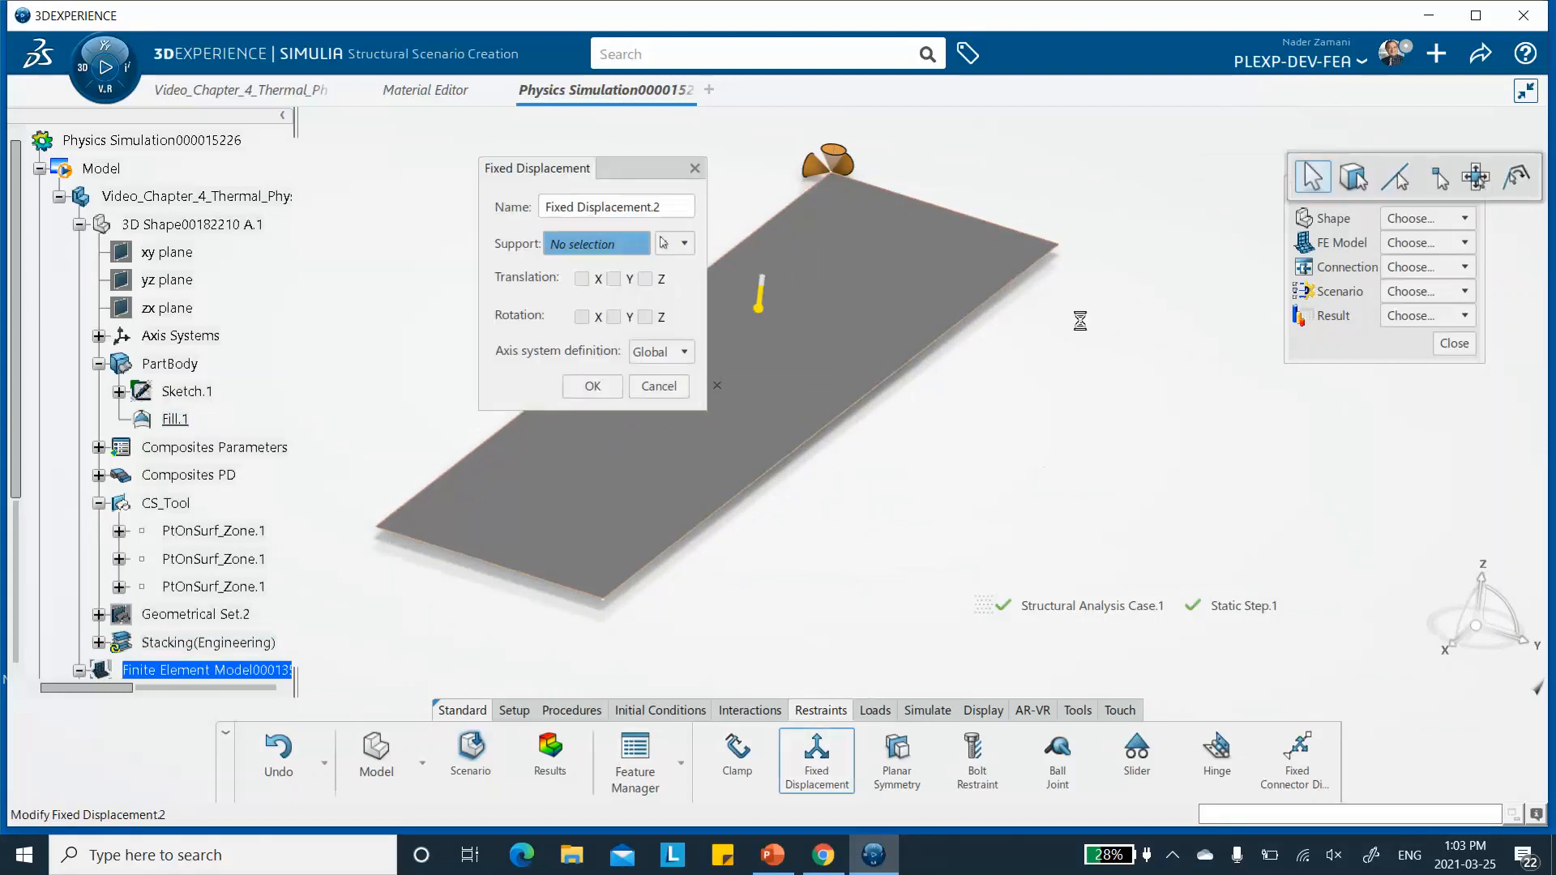
{"action": "left_click", "coordinate": [1061, 244]}
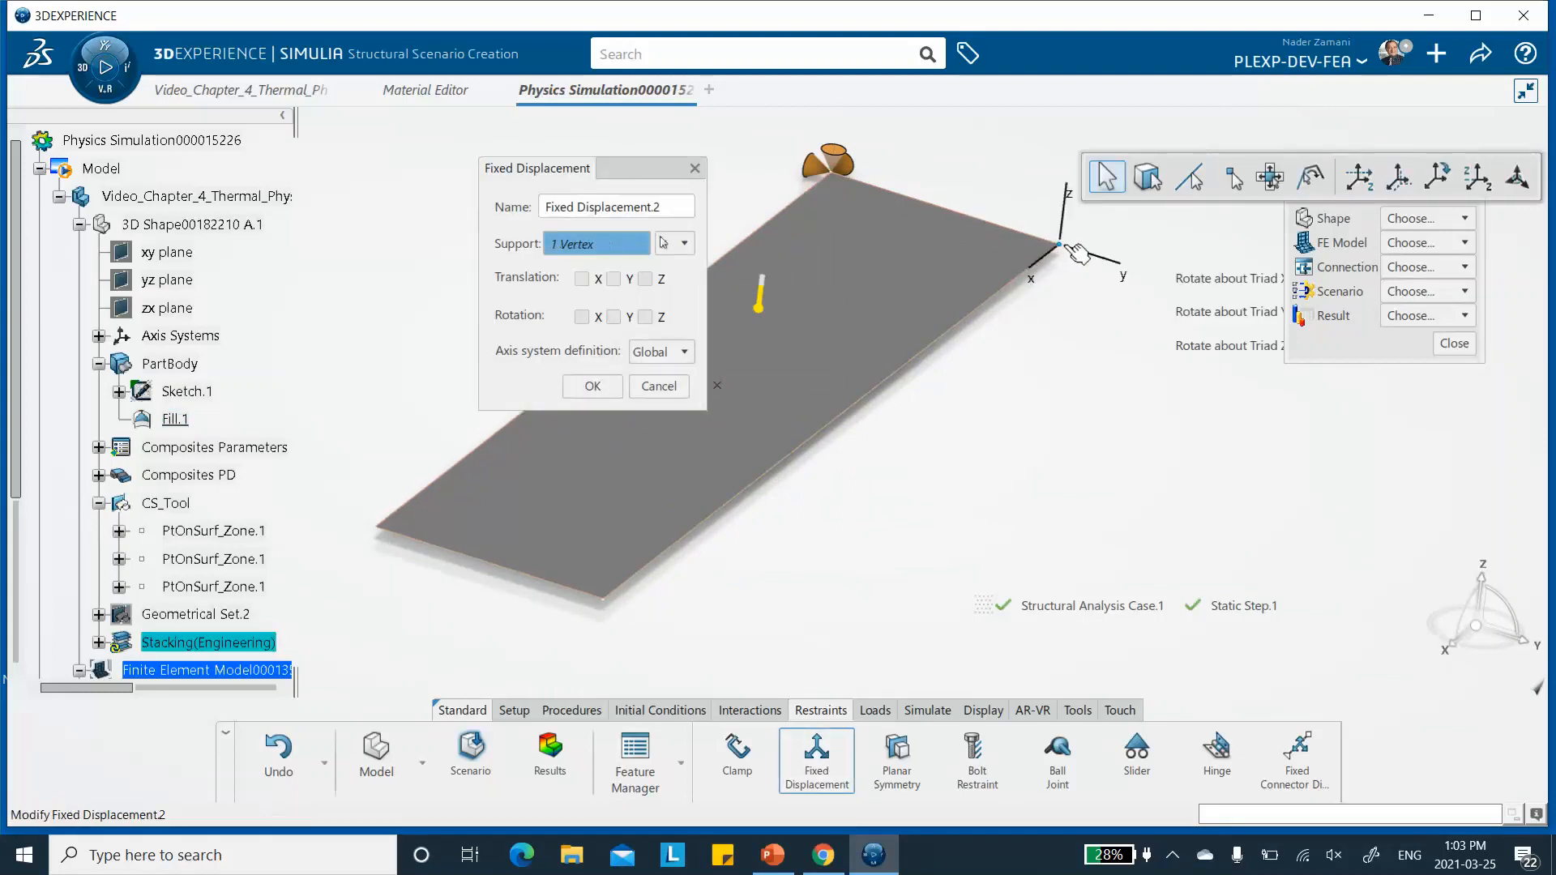
{"action": "left_click", "coordinate": [581, 280]}
{"action": "left_click", "coordinate": [645, 279]}
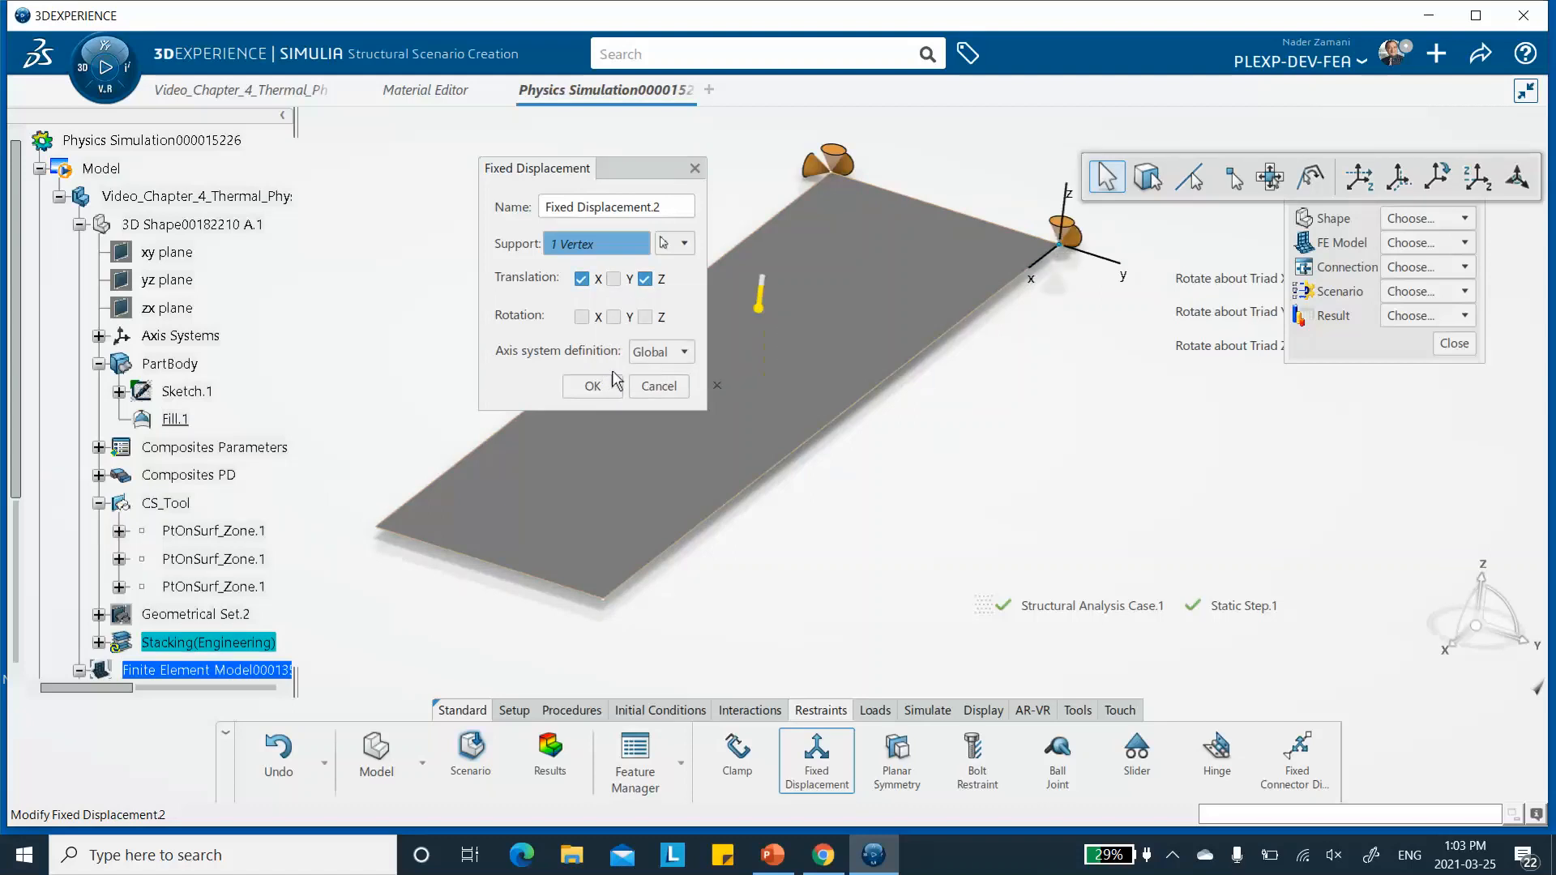
{"action": "left_click", "coordinate": [591, 395]}
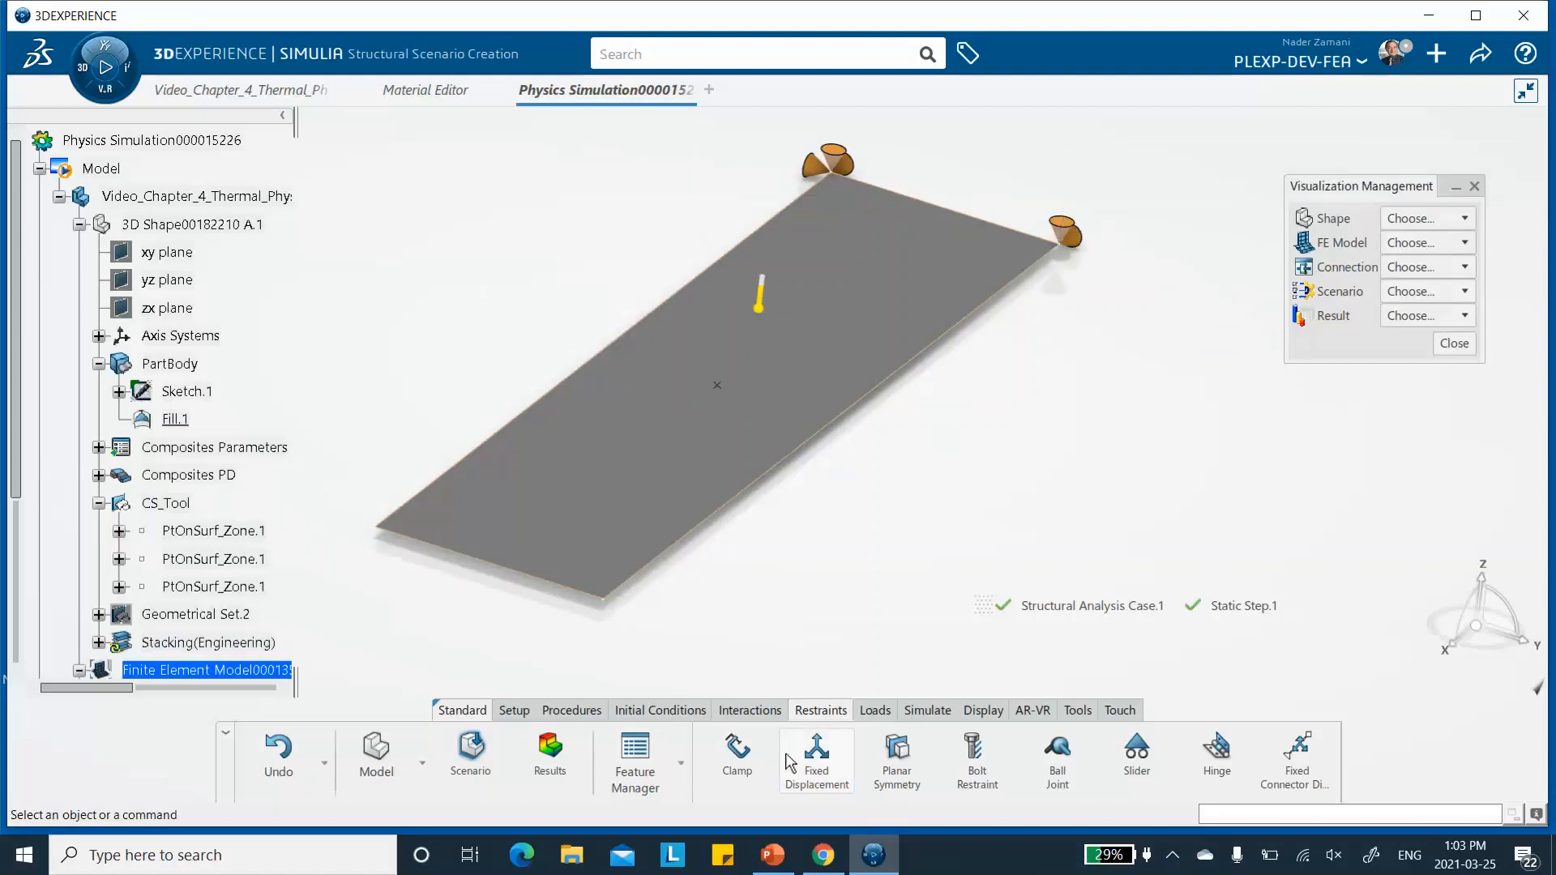
- Add a third fixed displacement at the near corner between the long front edge and near short edge, restraining only Z translation
{"action": "left_click", "coordinate": [817, 761]}
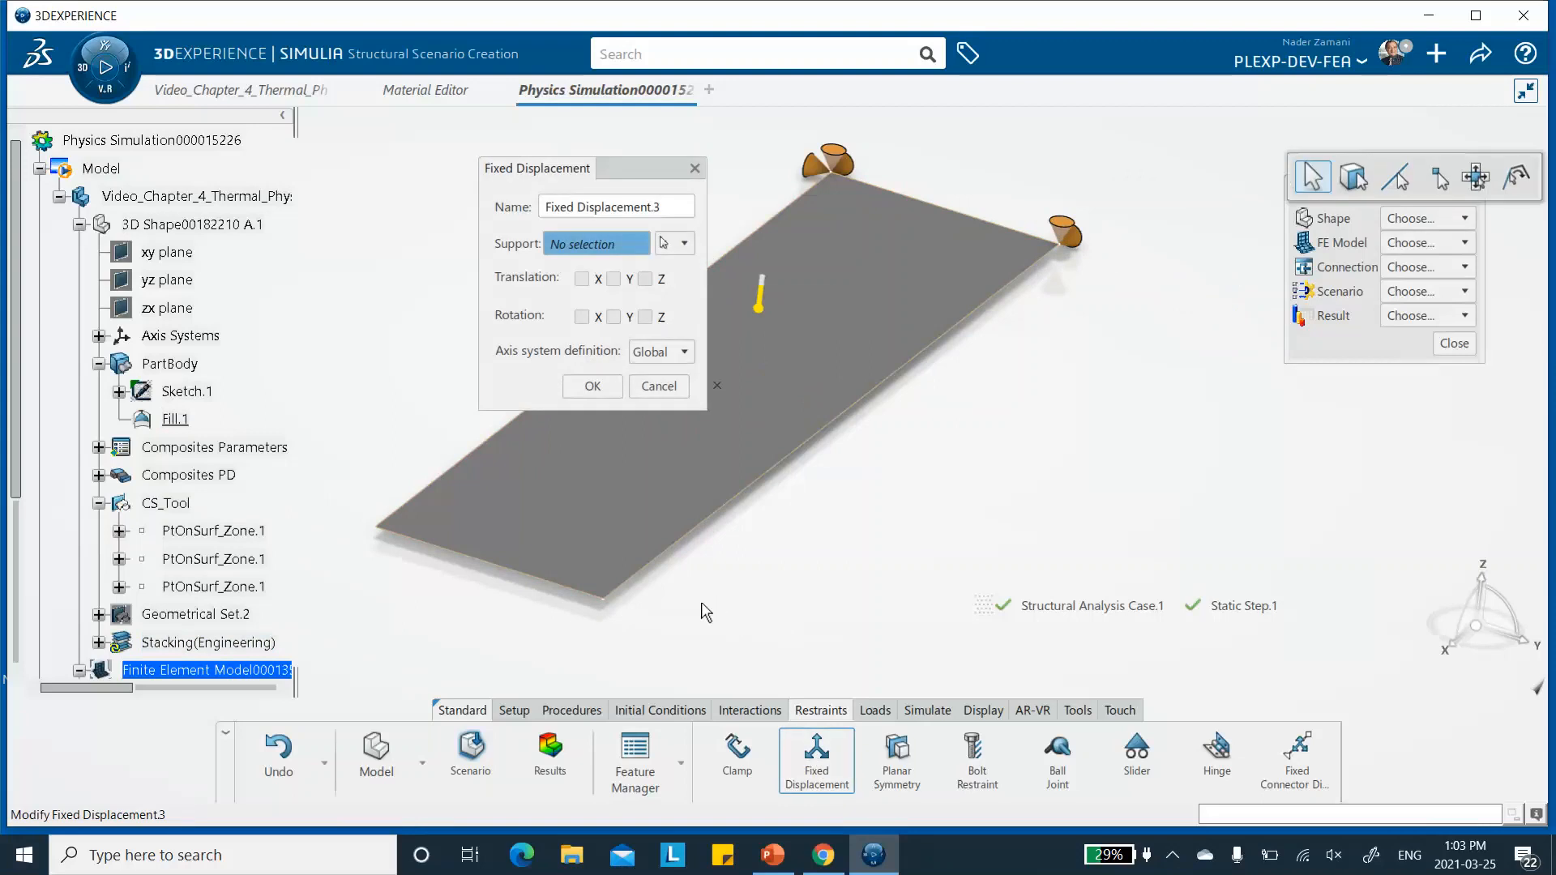
{"action": "left_click", "coordinate": [608, 601]}
{"action": "left_click", "coordinate": [645, 279]}
{"action": "left_click", "coordinate": [593, 387]}
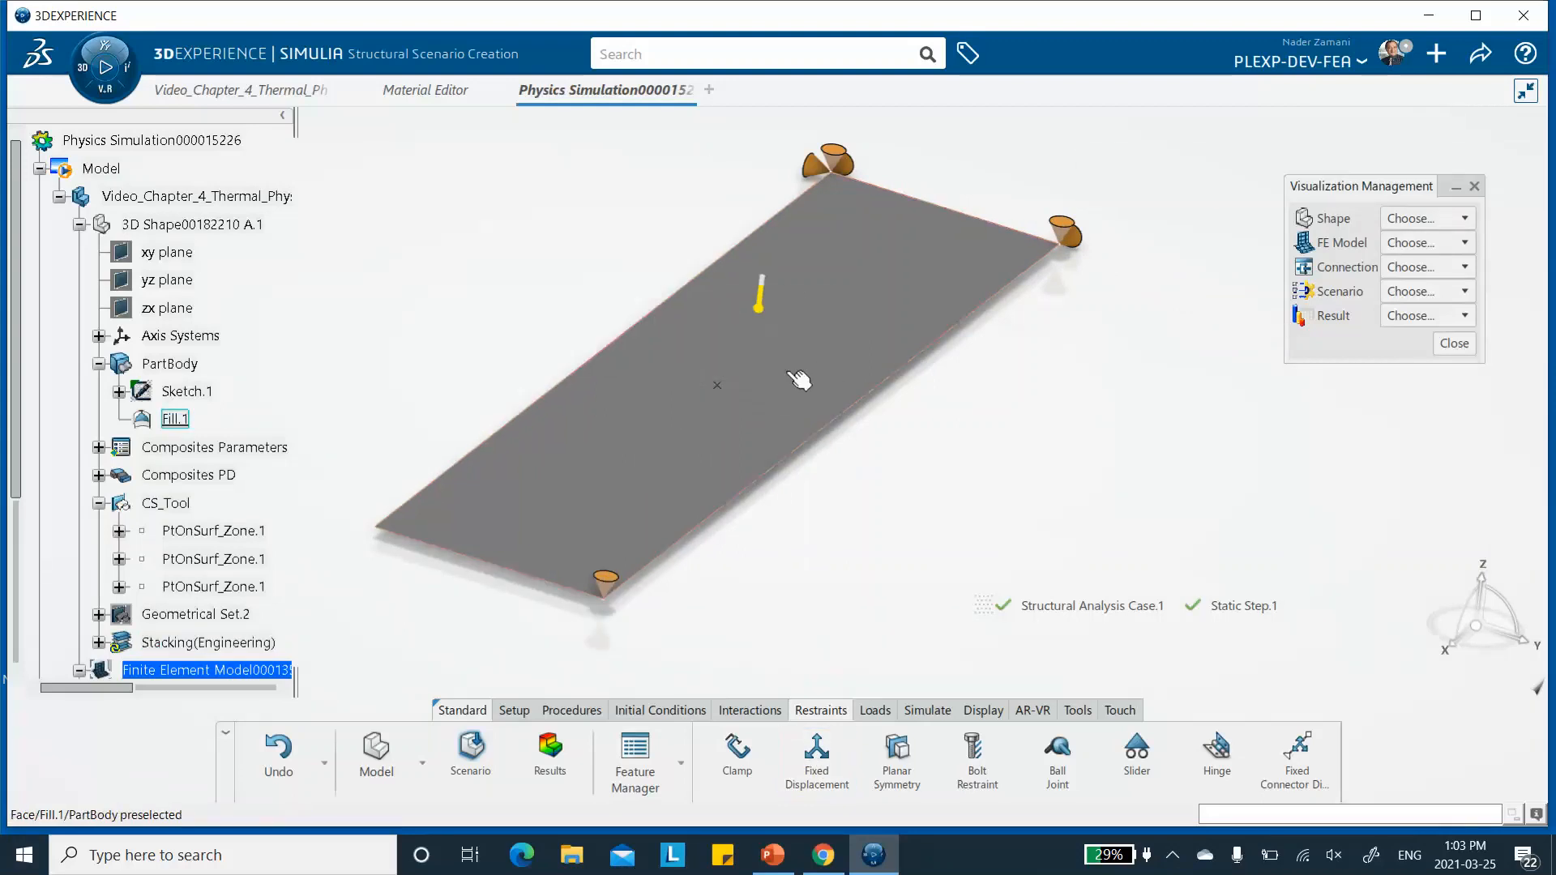
- Save the physics simulation
{"action": "scroll", "coordinate": [667, 313], "scroll_direction": "down", "scroll_amount": 2}
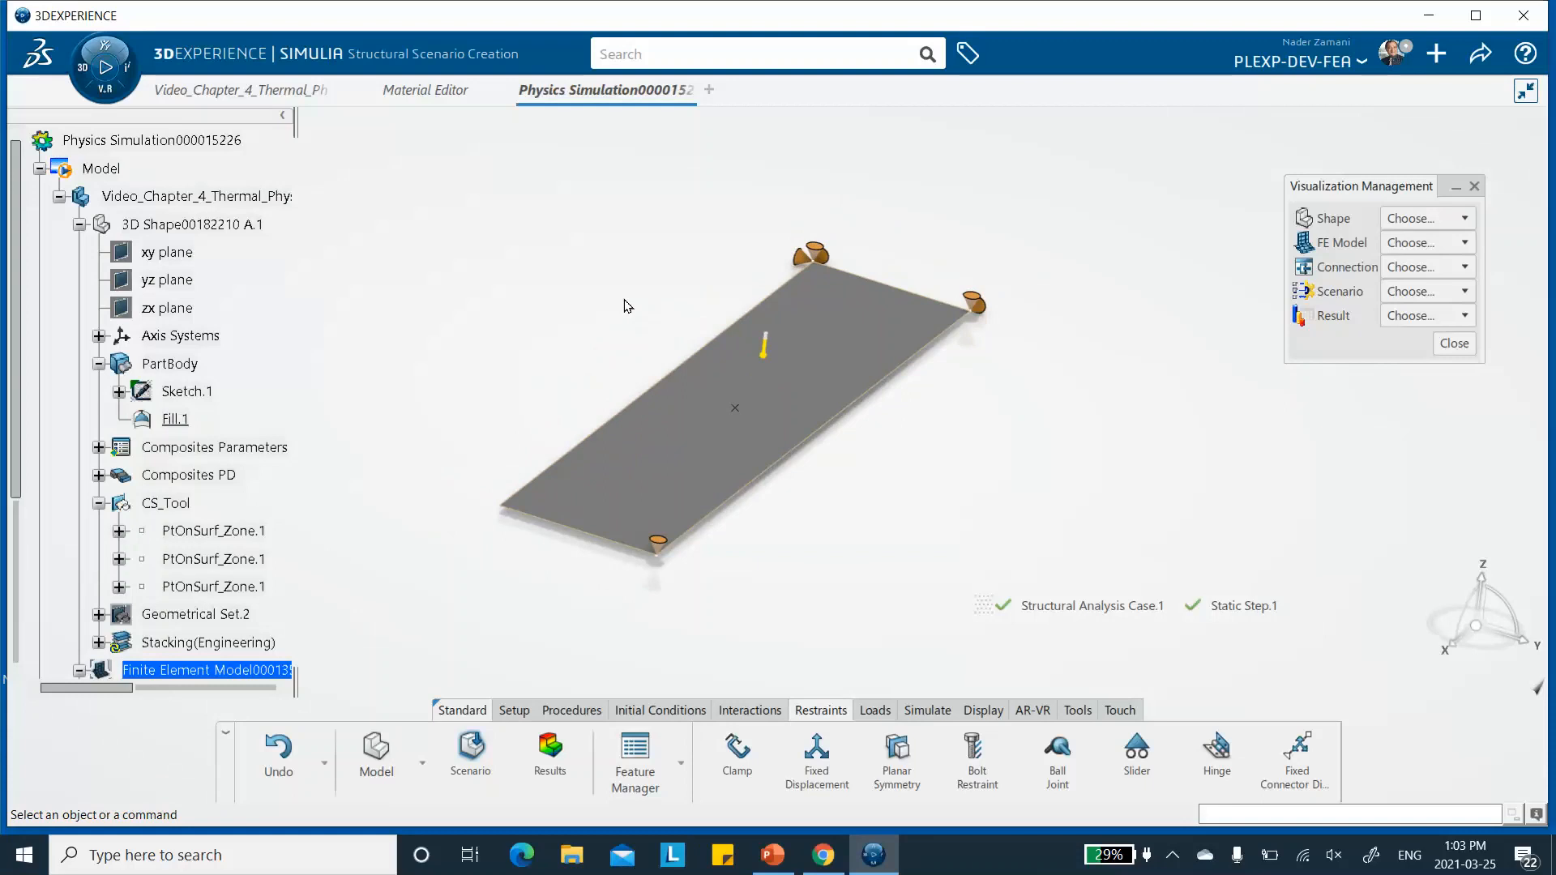
{"action": "left_click", "coordinate": [1480, 54]}
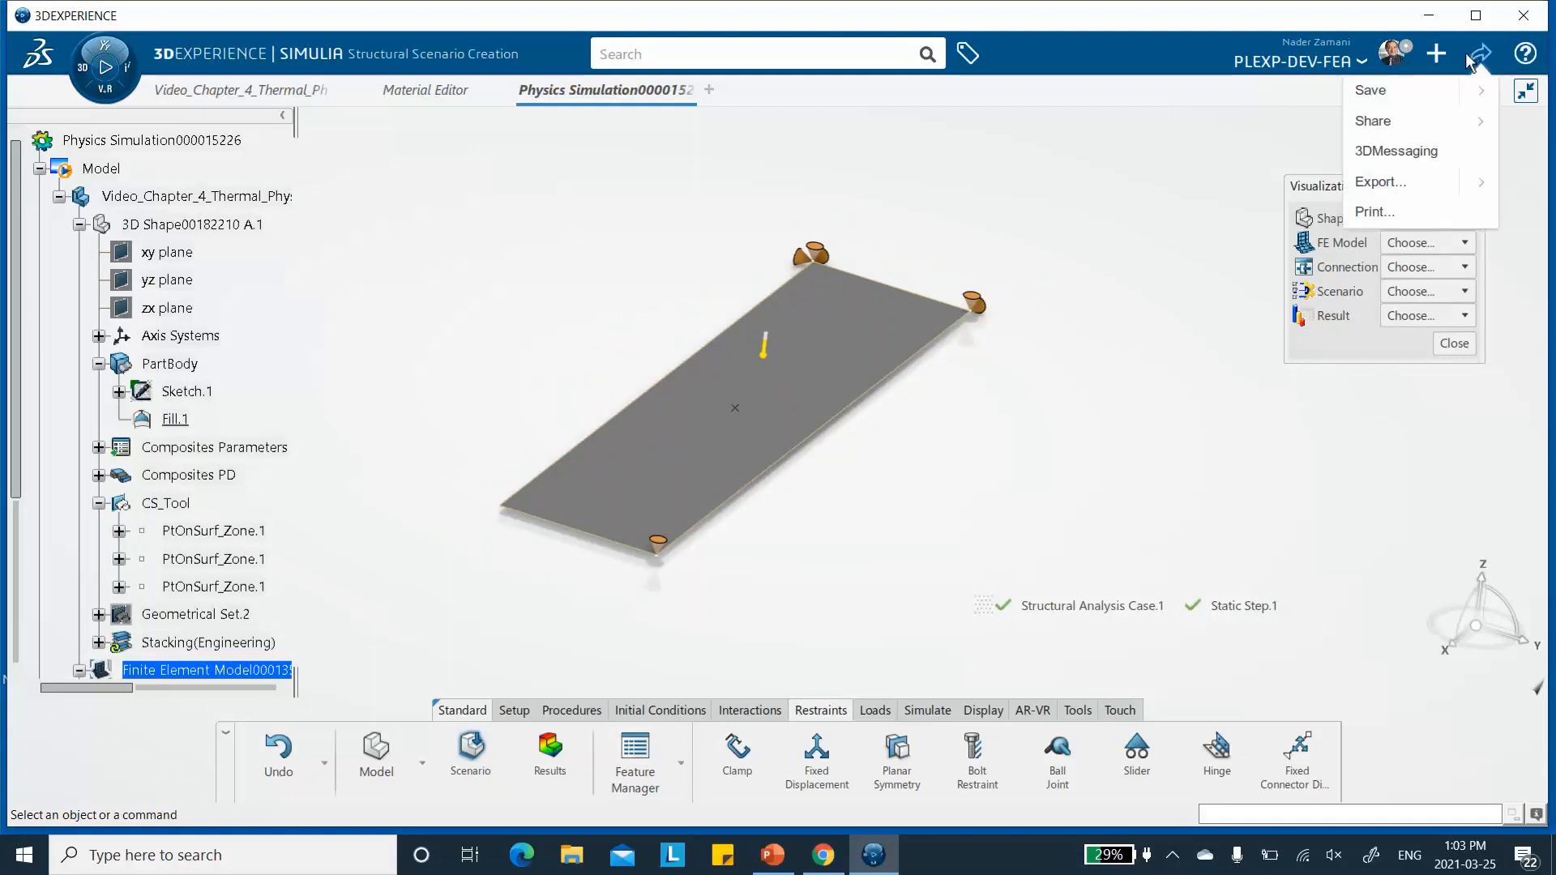
{"action": "left_click", "coordinate": [1378, 90]}
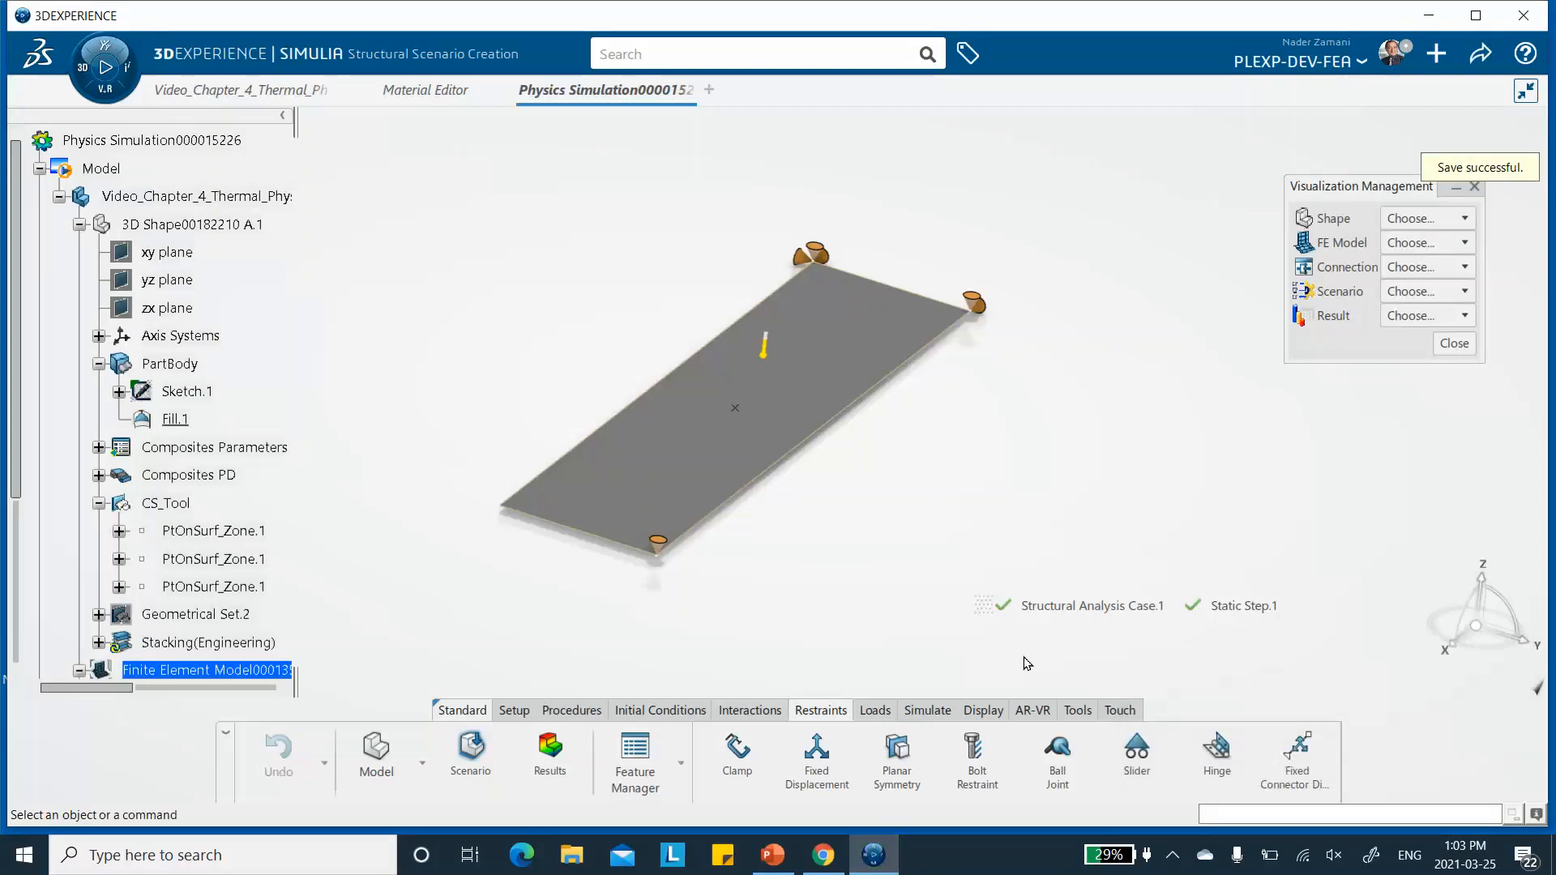
- Run the Model and Scenario Checks and read the details of the first support definition error
{"action": "left_click", "coordinate": [929, 711]}
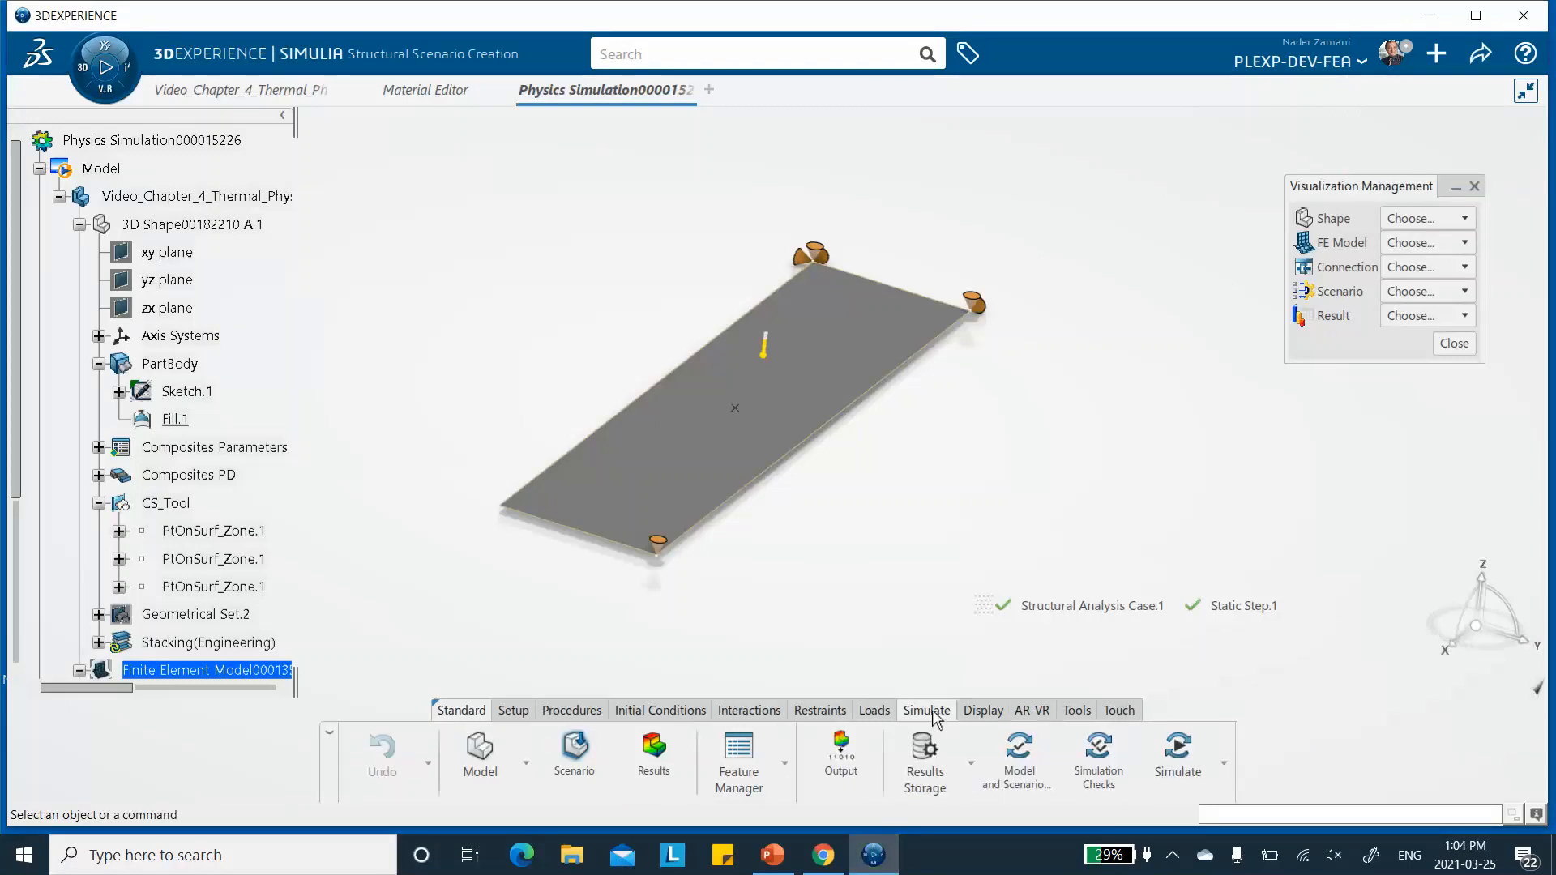
{"action": "left_click", "coordinate": [1018, 761]}
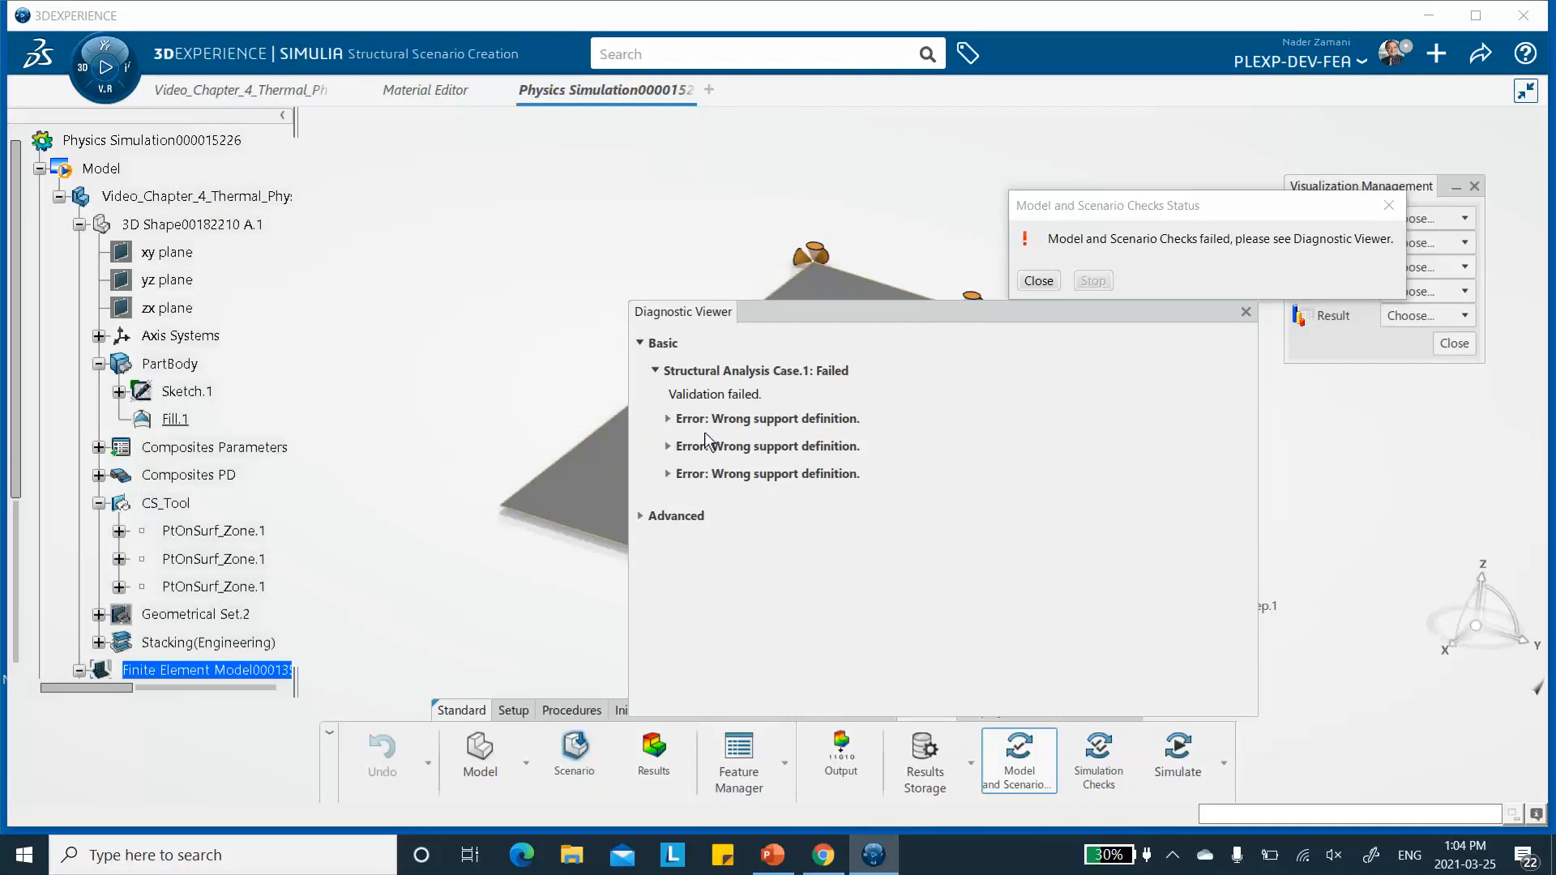
{"action": "left_click", "coordinate": [667, 419]}
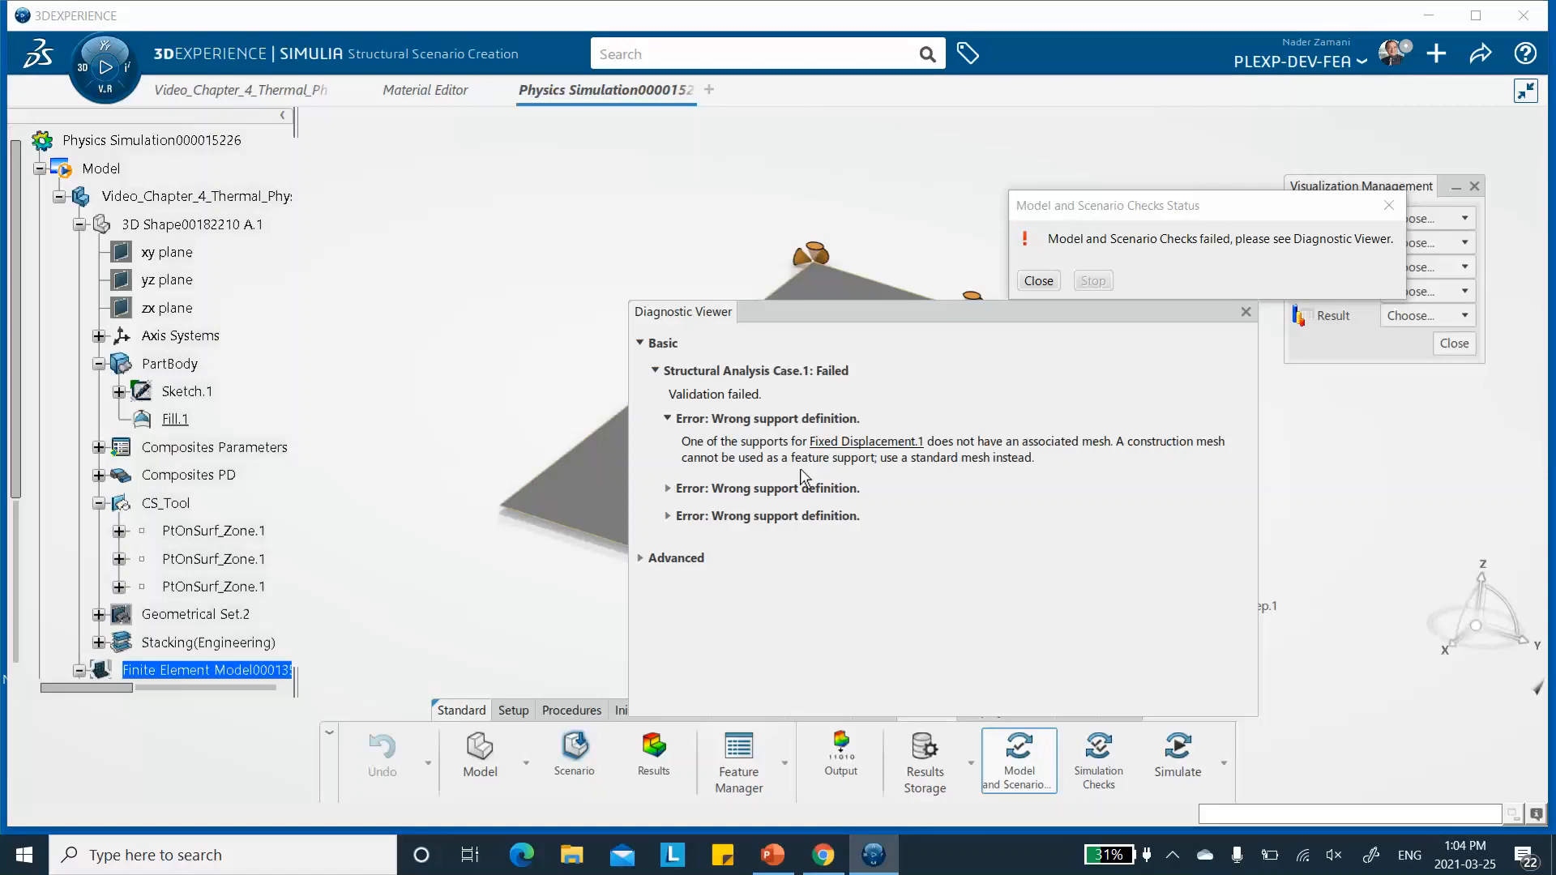
{"action": "left_click", "coordinate": [1246, 310]}
{"action": "left_click", "coordinate": [1388, 207]}
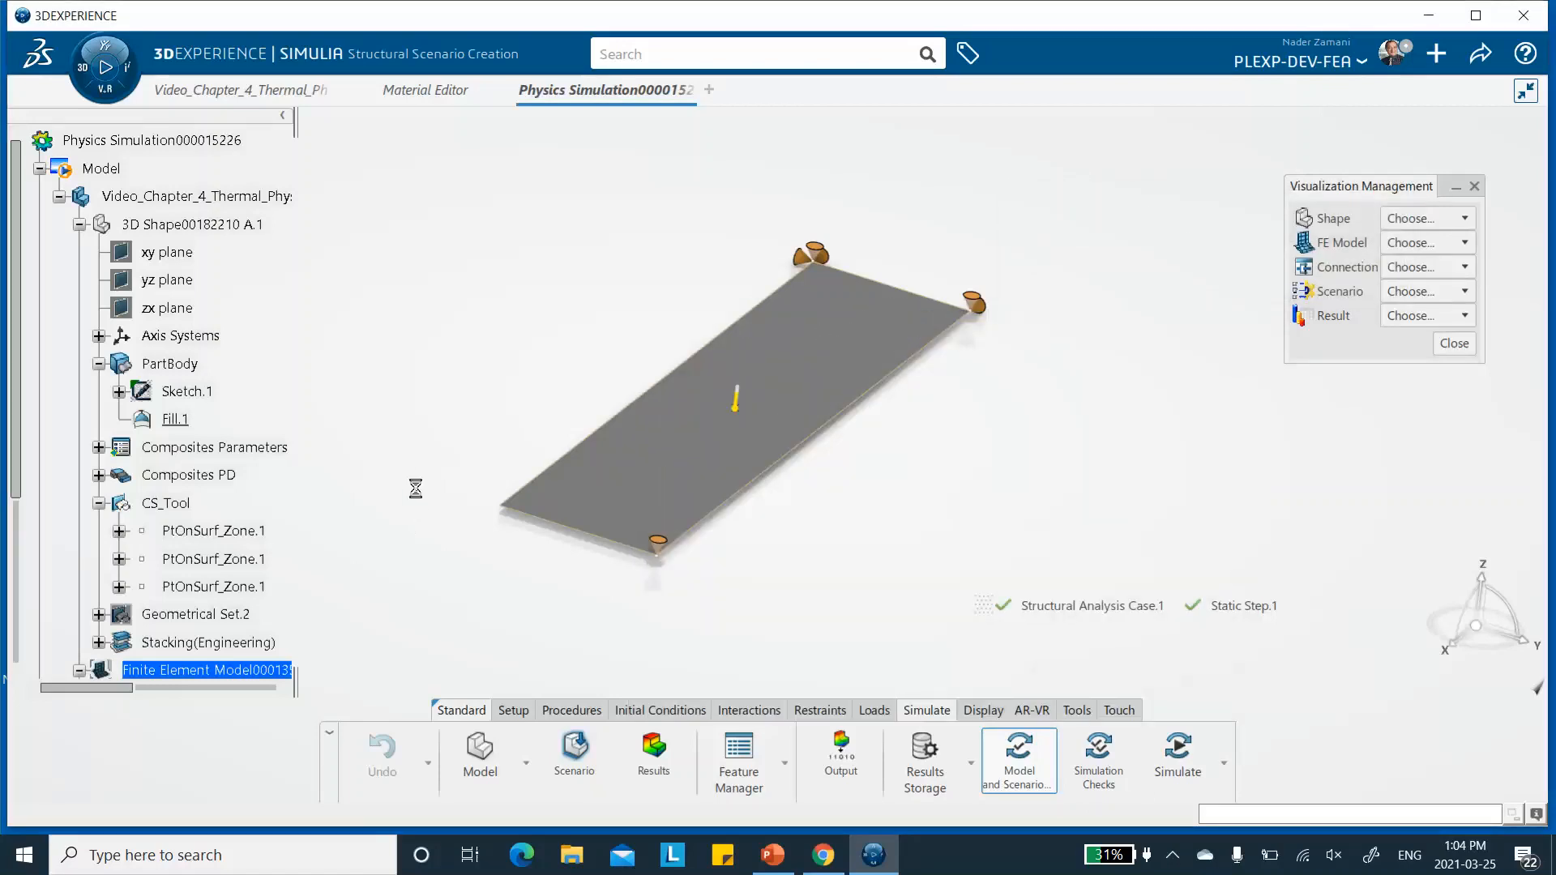
- Expand Structural Analysis Case.1 down to Static Step.1 and try to delete its Fixed Displacement.1 entry
{"action": "scroll", "coordinate": [207, 459], "scroll_direction": "down", "scroll_amount": 5}
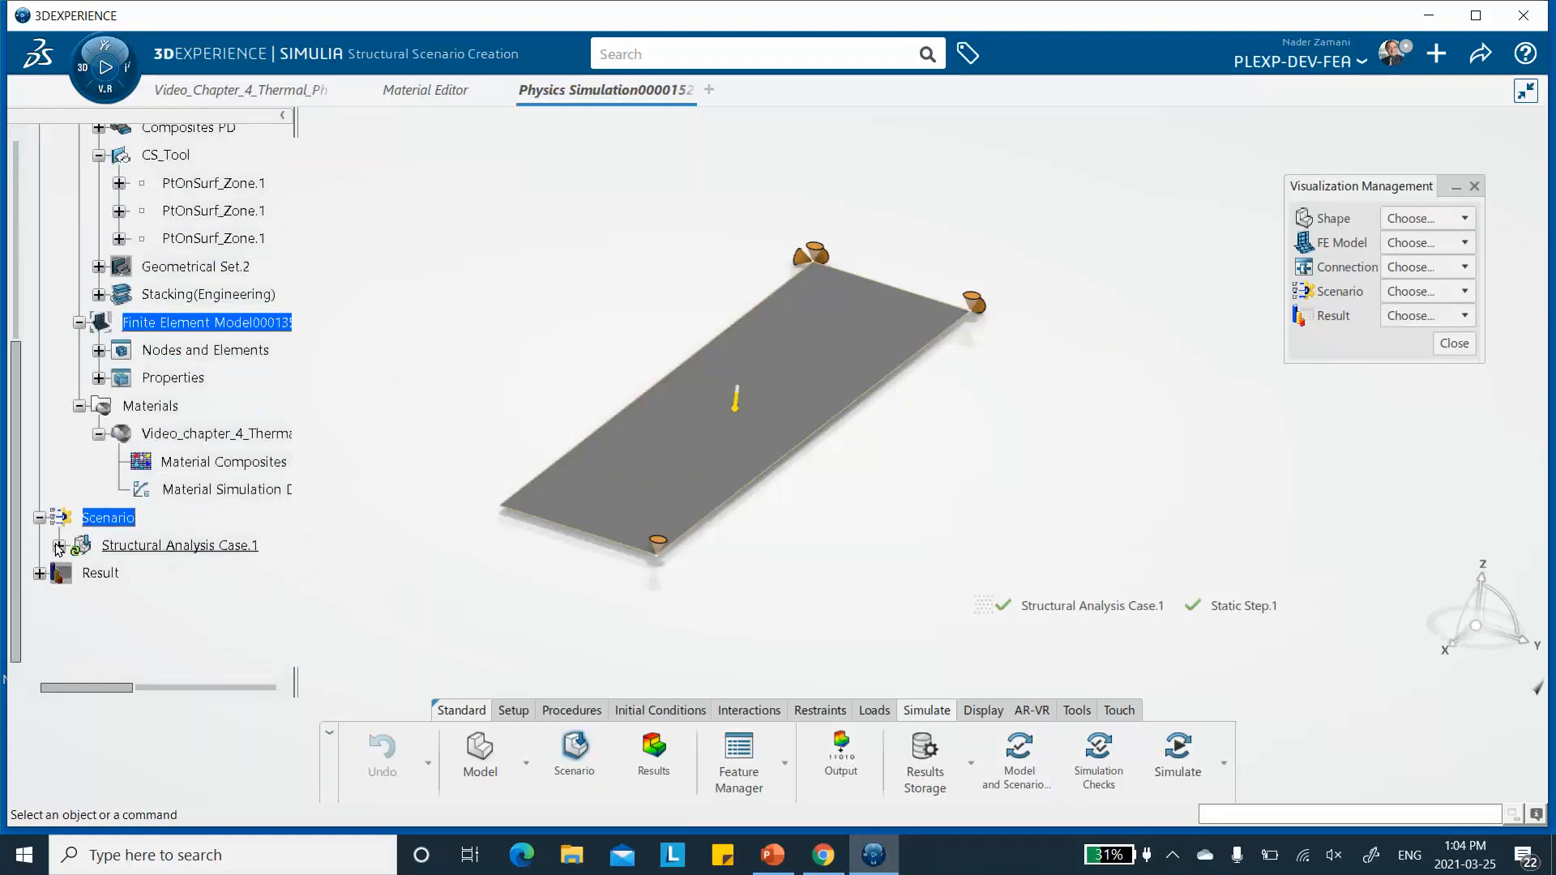
{"action": "left_click", "coordinate": [58, 548]}
{"action": "scroll", "coordinate": [256, 497], "scroll_direction": "down", "scroll_amount": 3}
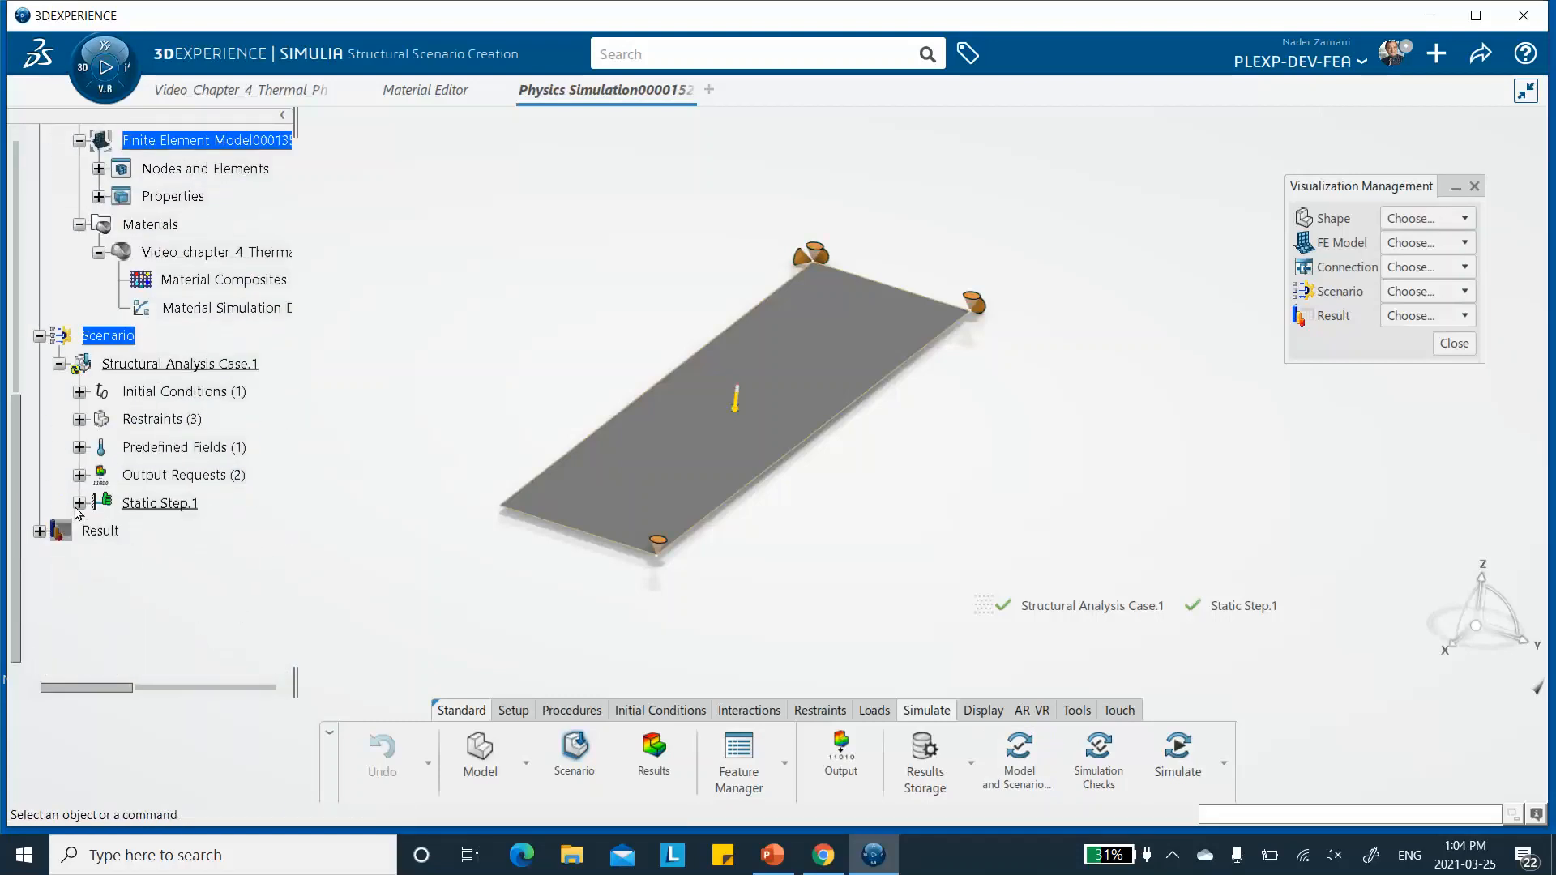
{"action": "left_click", "coordinate": [78, 503]}
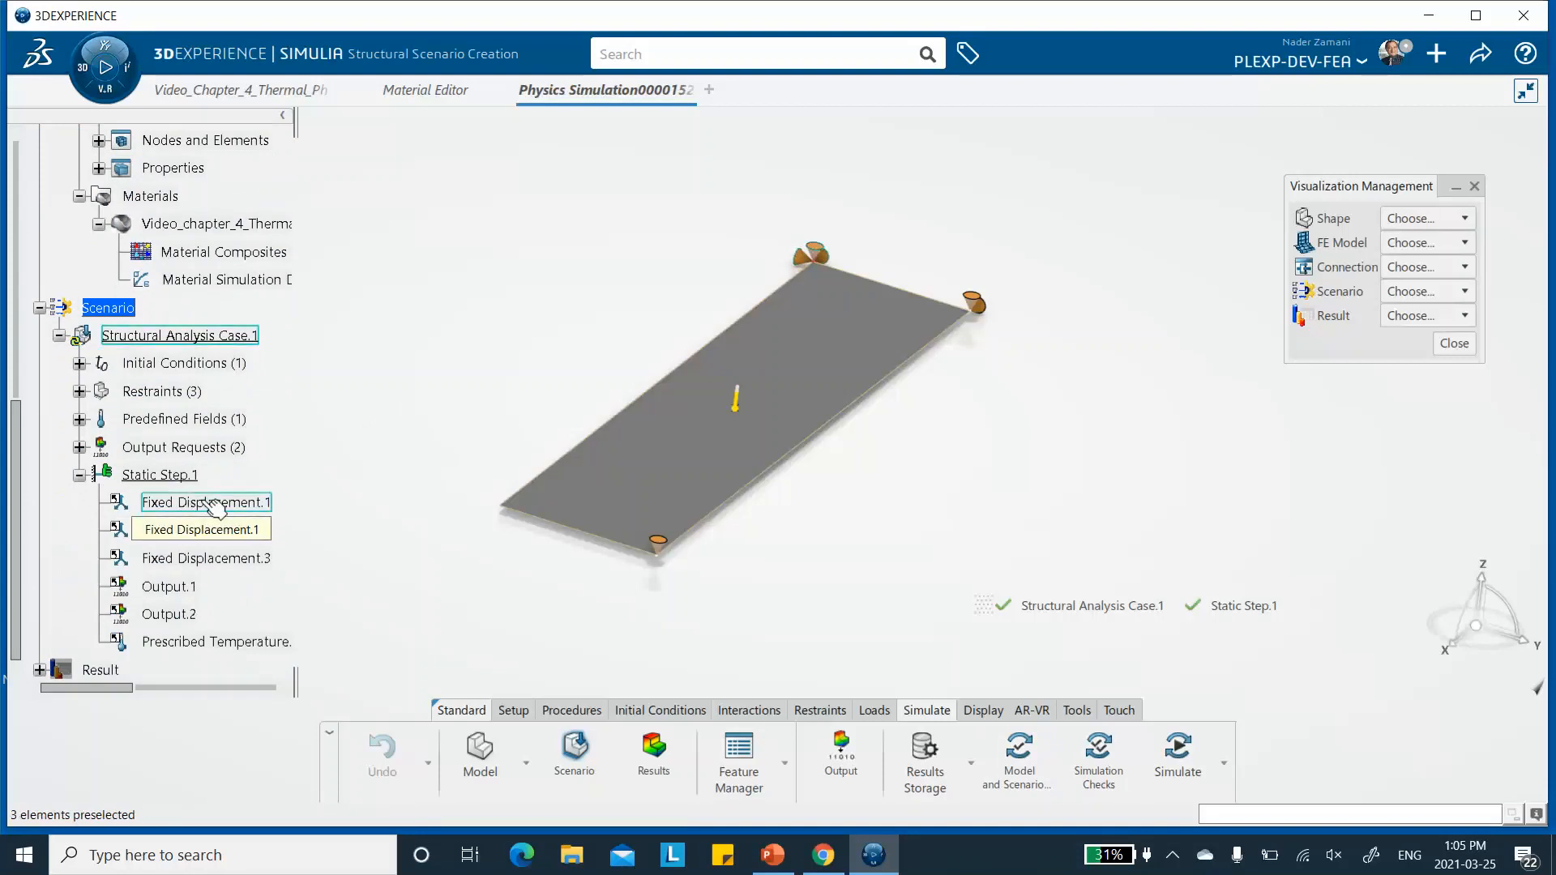
{"action": "left_click", "coordinate": [240, 508]}
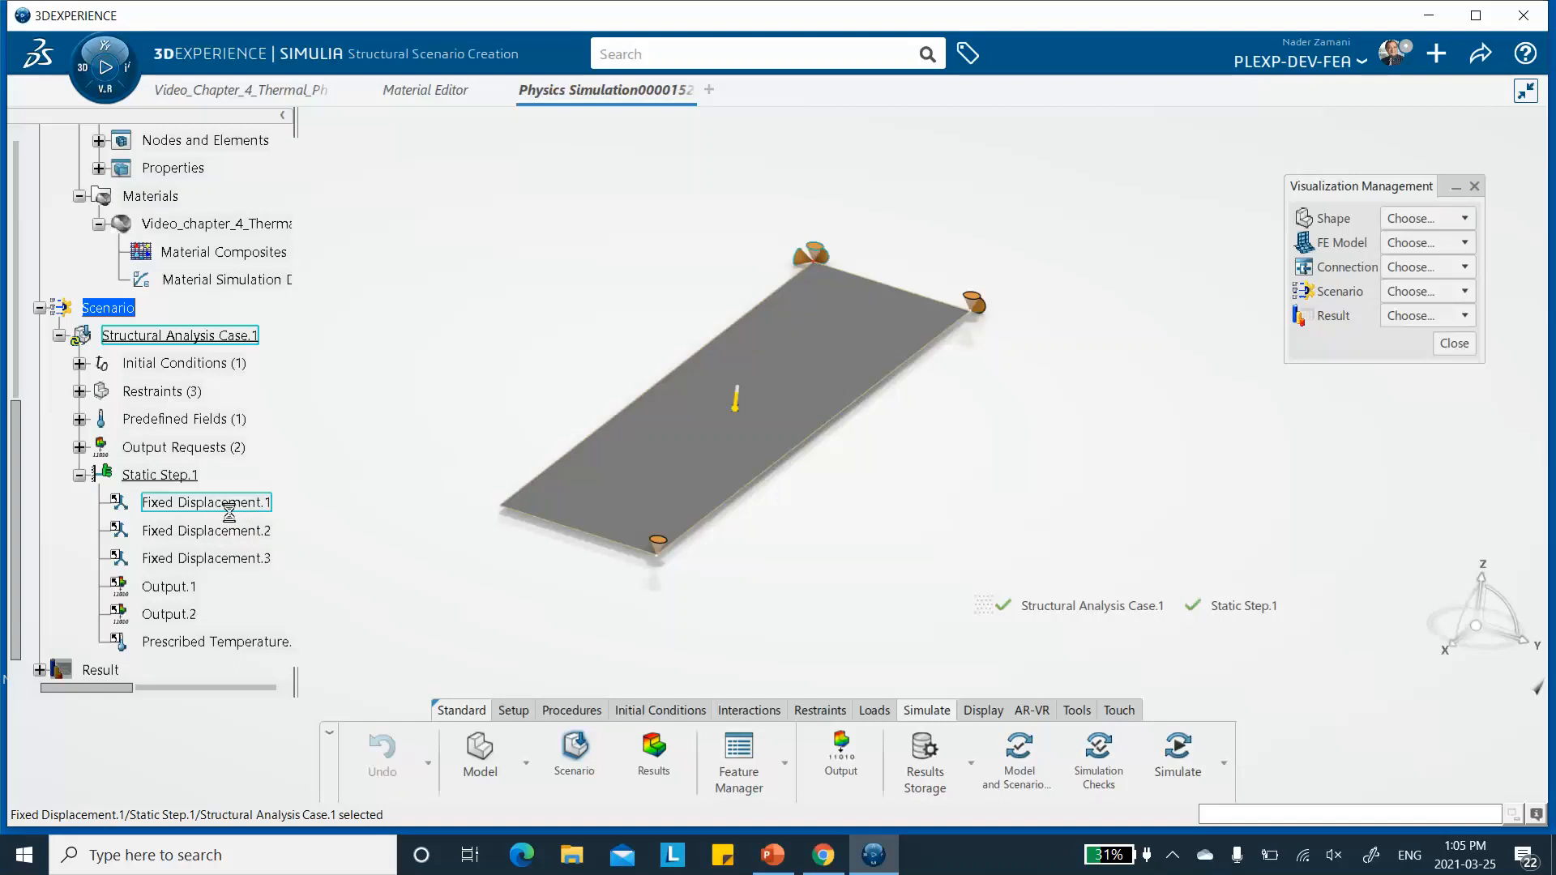
{"action": "right_click", "coordinate": [242, 508]}
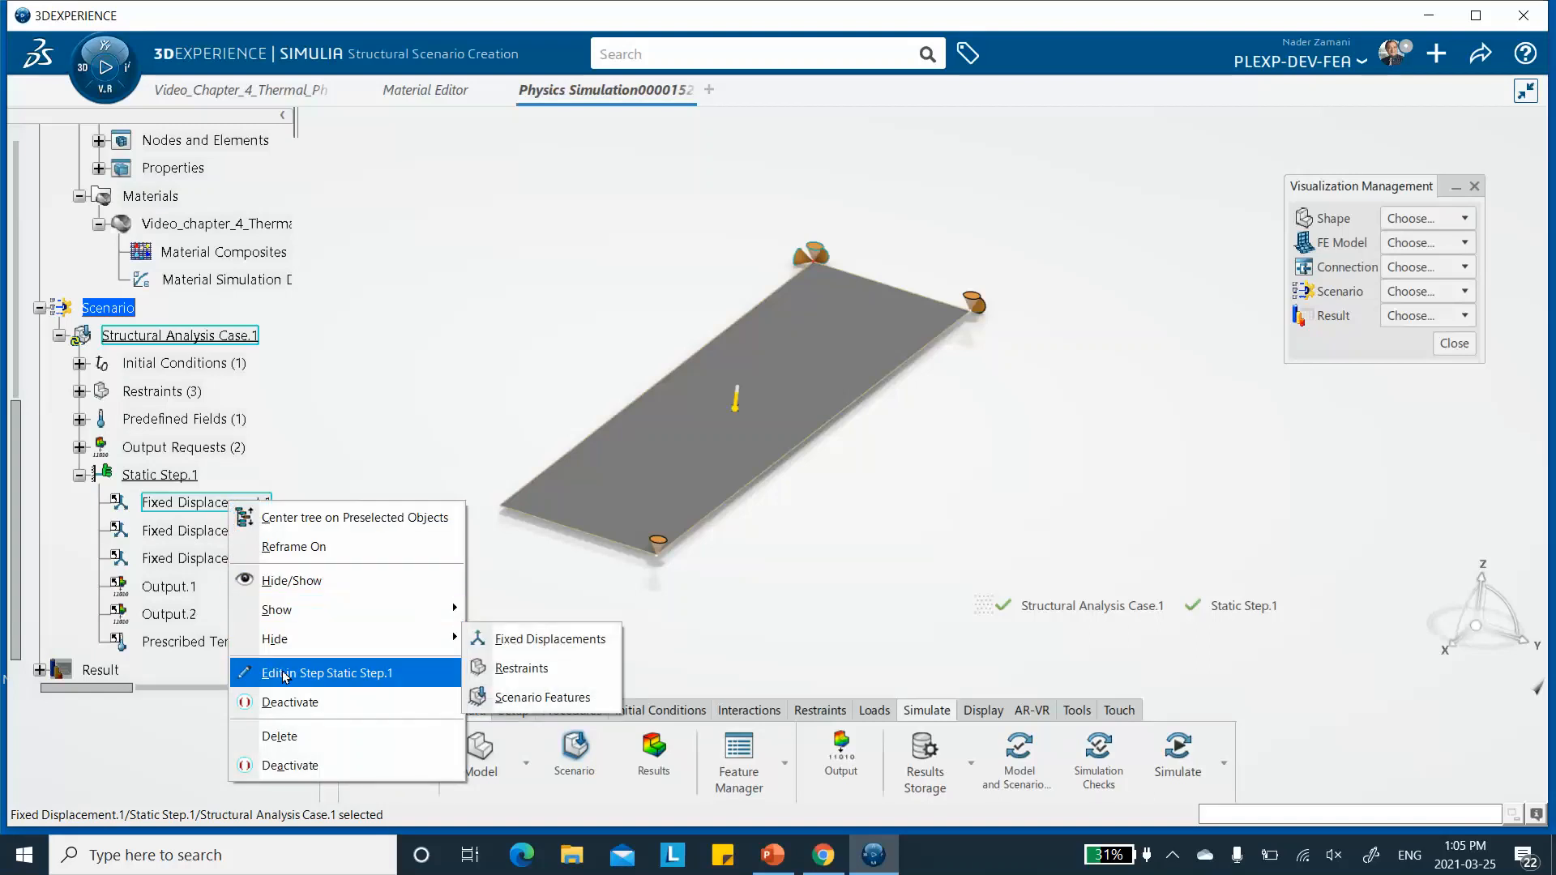
{"action": "left_click", "coordinate": [301, 739]}
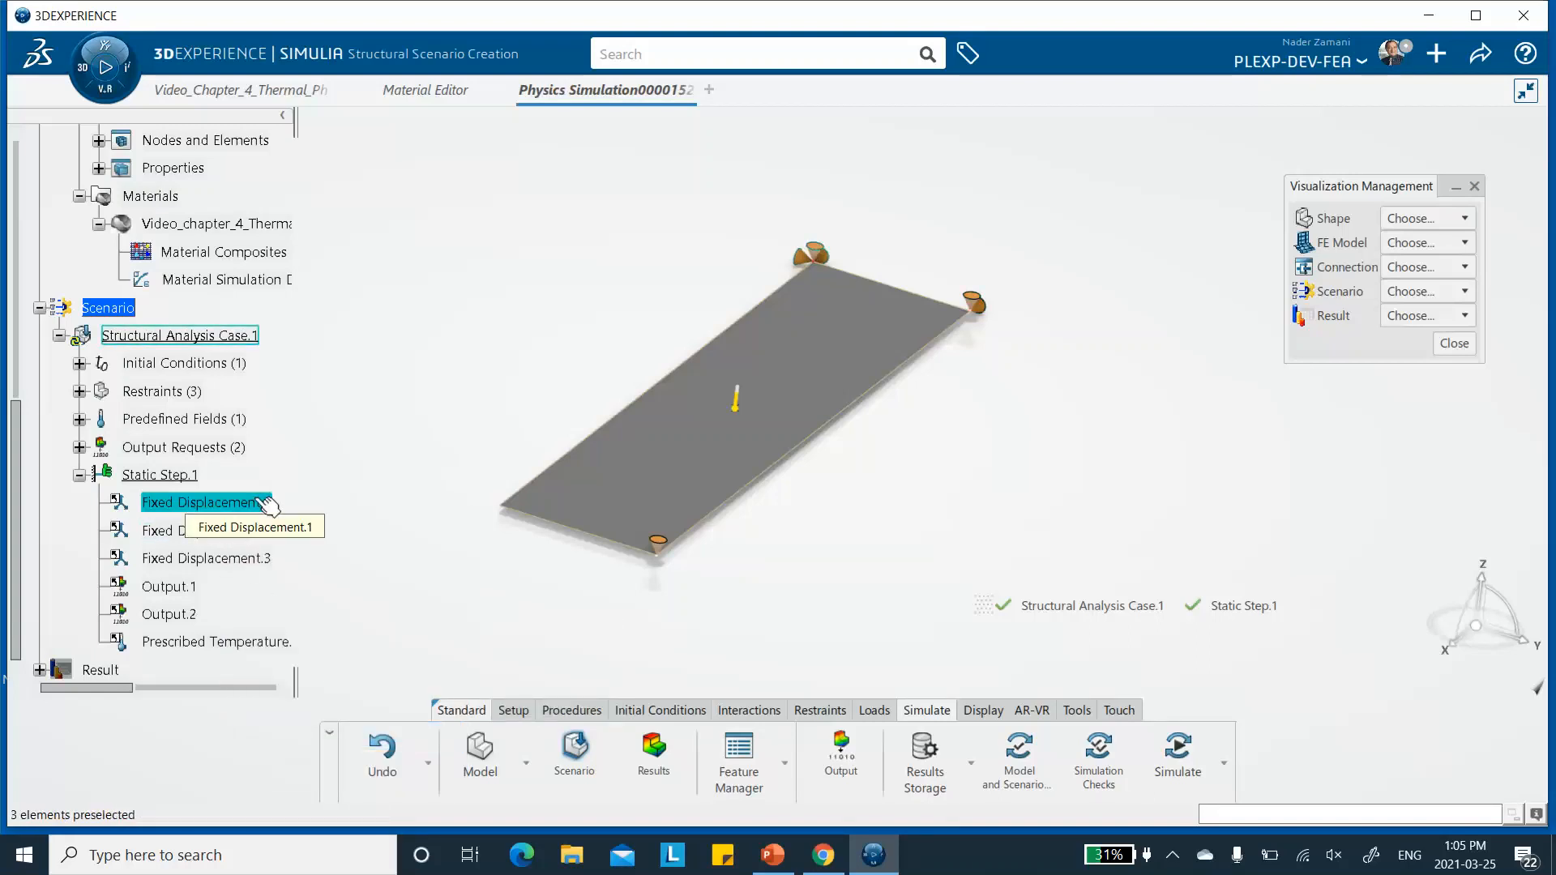
{"action": "right_click", "coordinate": [267, 505]}
{"action": "left_click", "coordinate": [296, 731]}
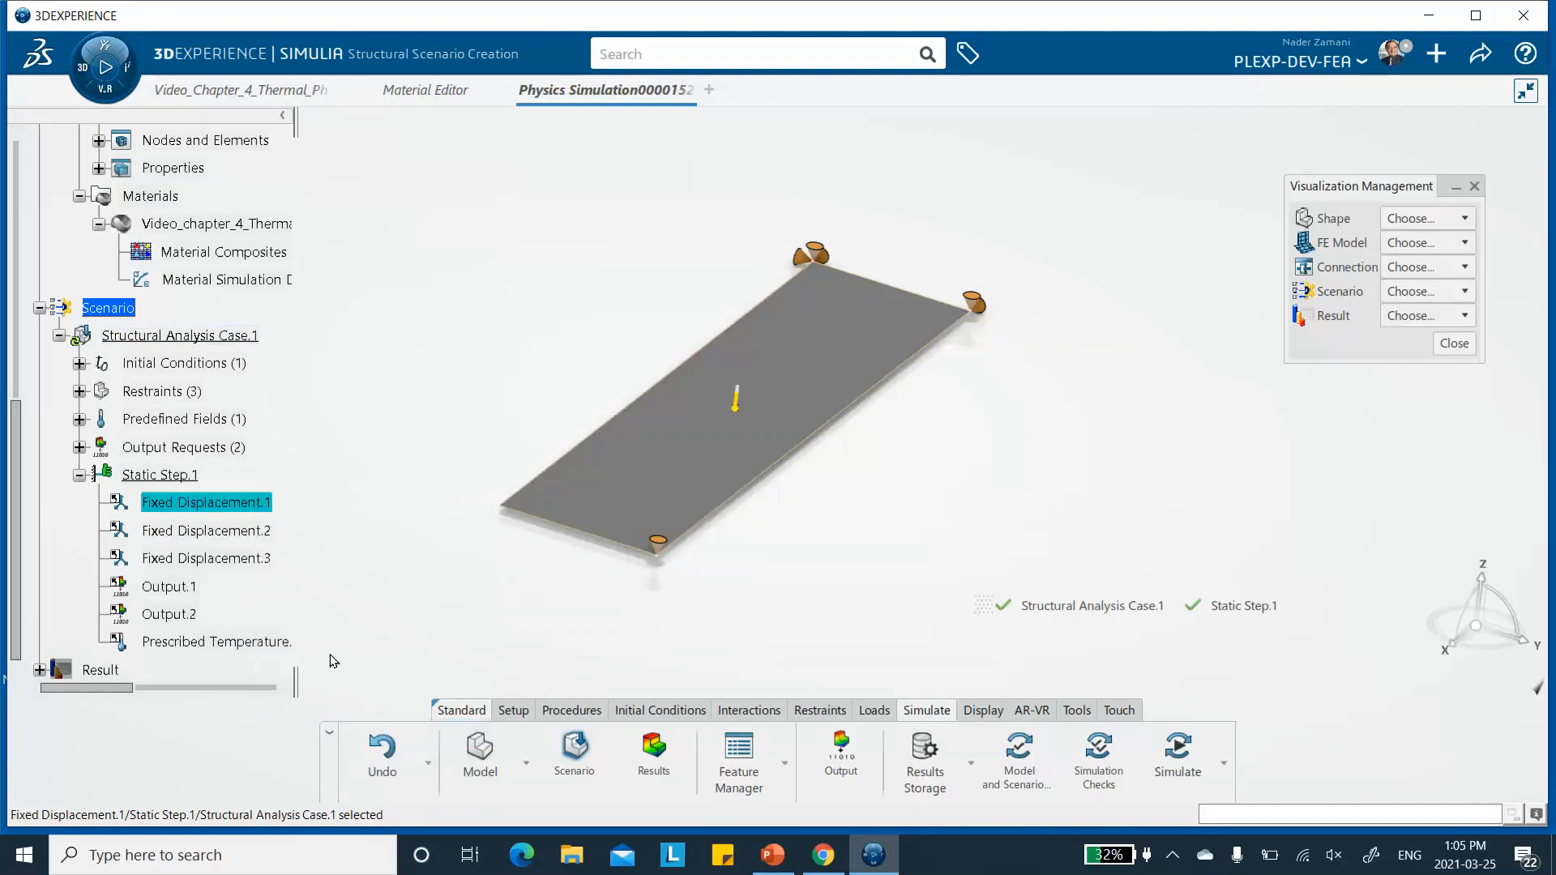
{"action": "left_click", "coordinate": [303, 536]}
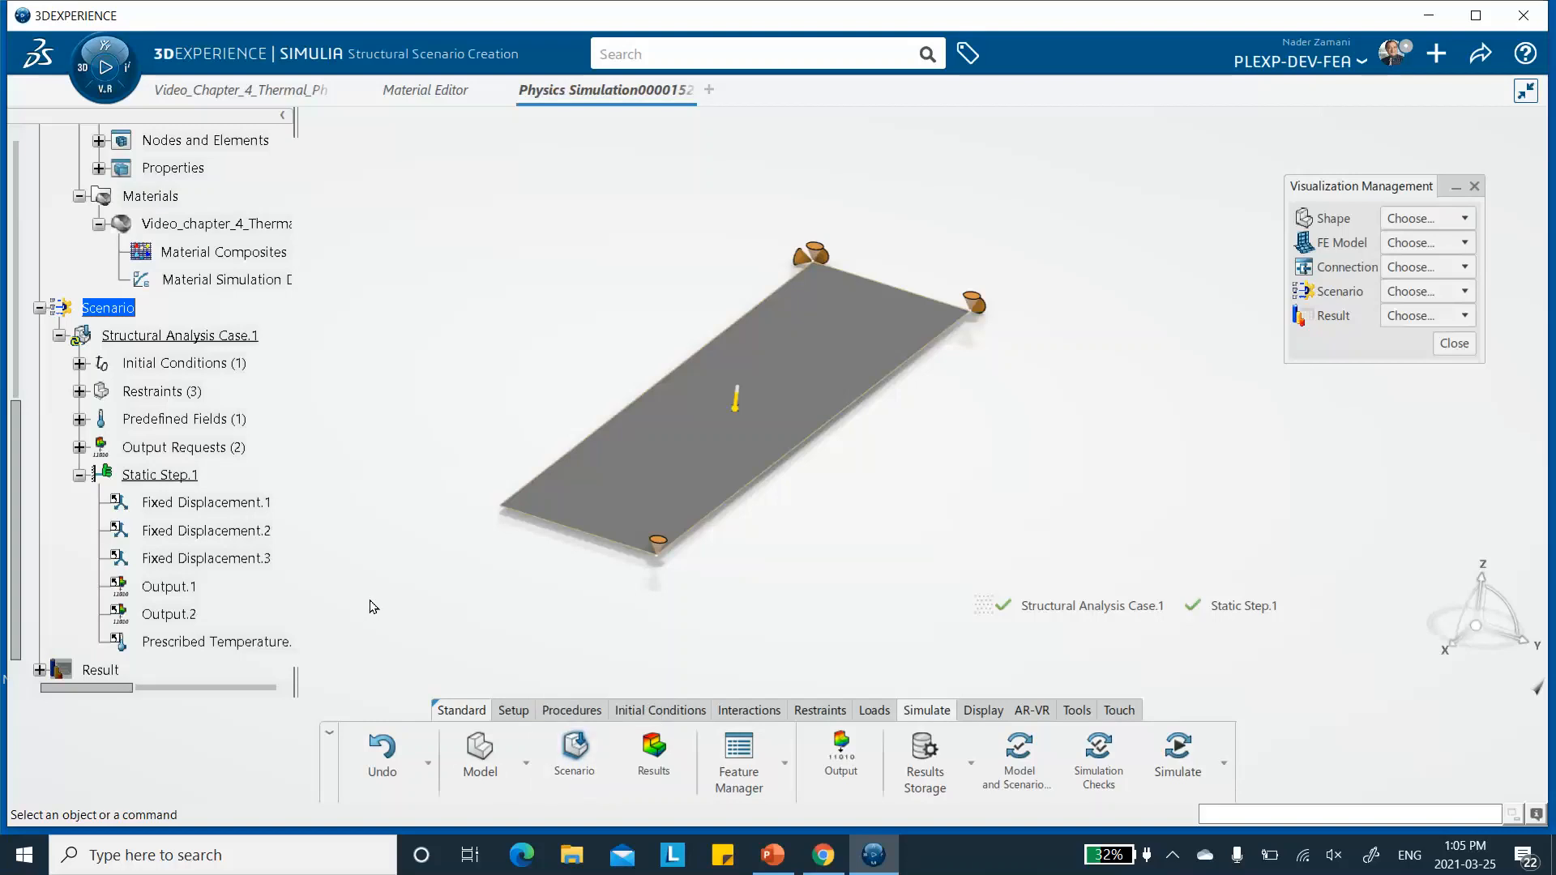
- Delete Fixed Displacement.1, Fixed Displacement.2 and Fixed Displacement.3 from the Restraints of Structural Analysis Case.1
{"action": "left_click", "coordinate": [80, 391]}
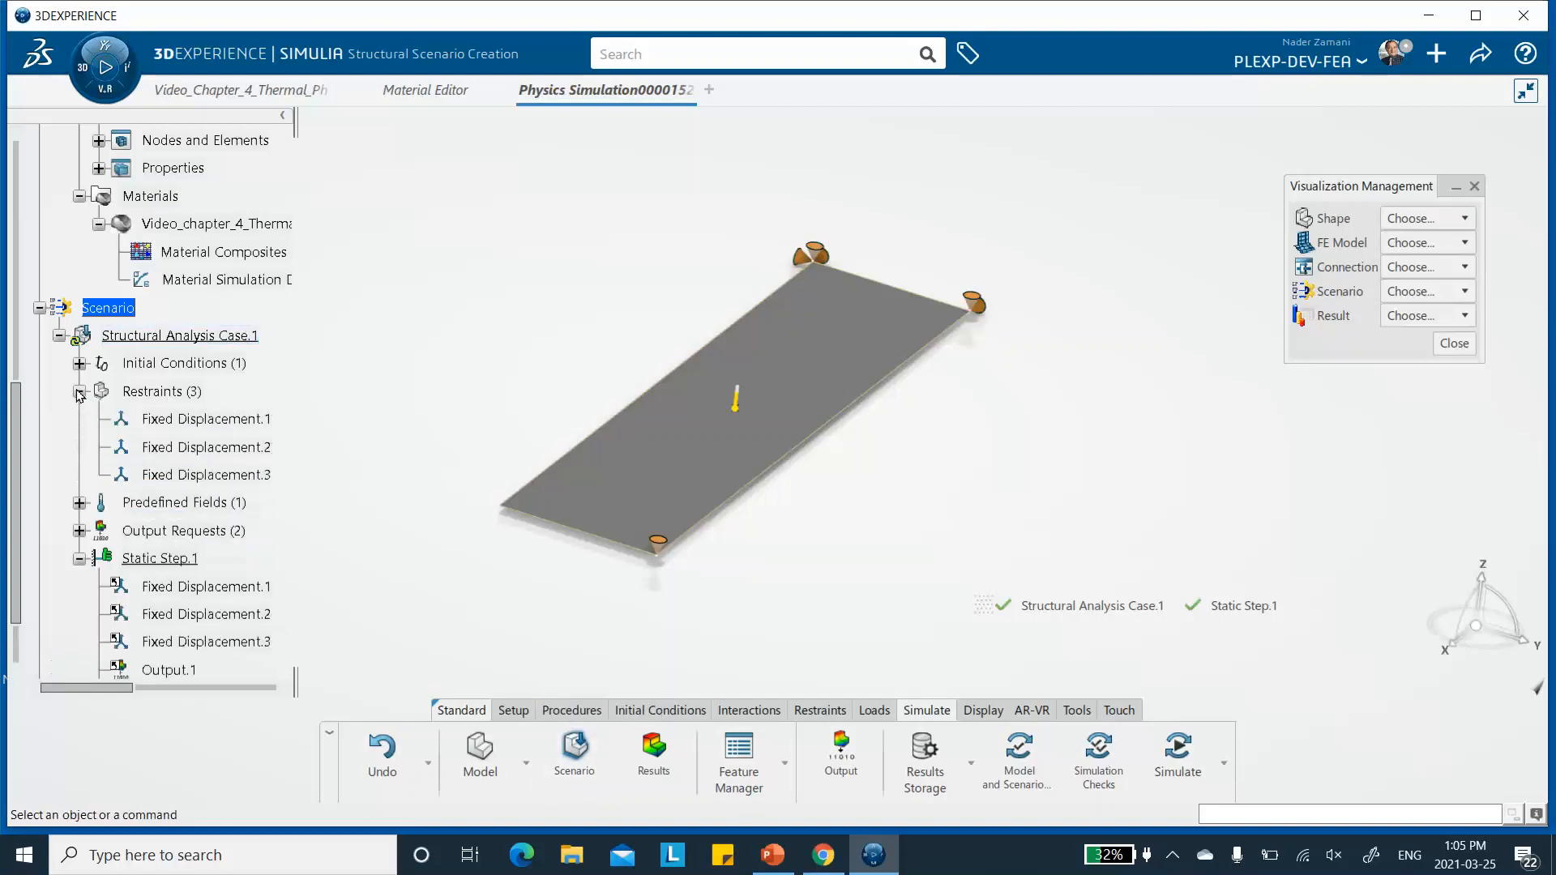
{"action": "right_click", "coordinate": [213, 419]}
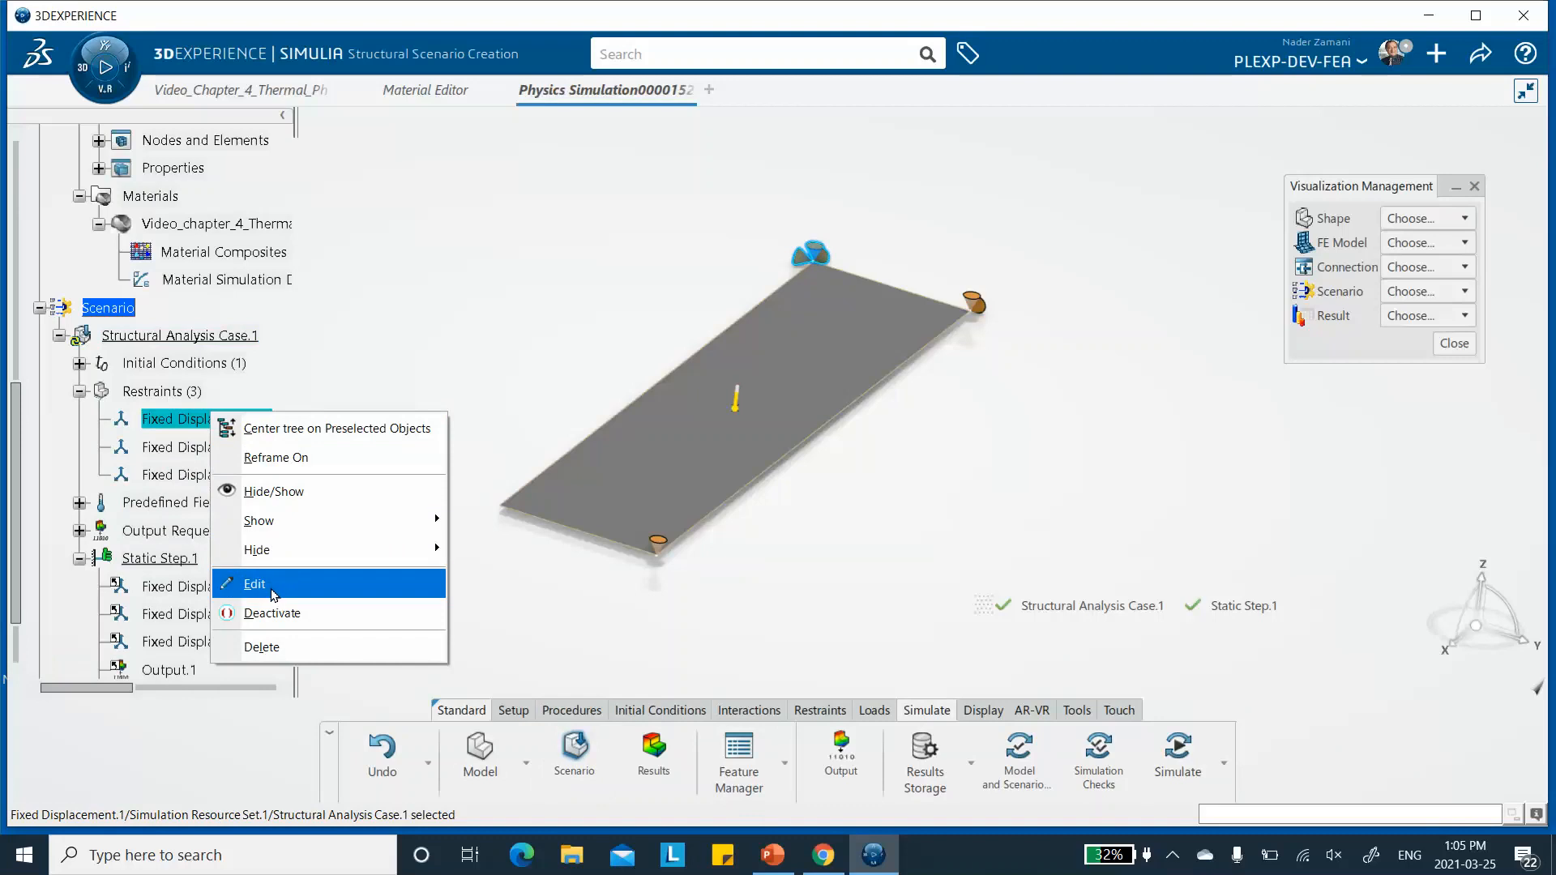
{"action": "left_click", "coordinate": [317, 640]}
{"action": "right_click", "coordinate": [212, 420]}
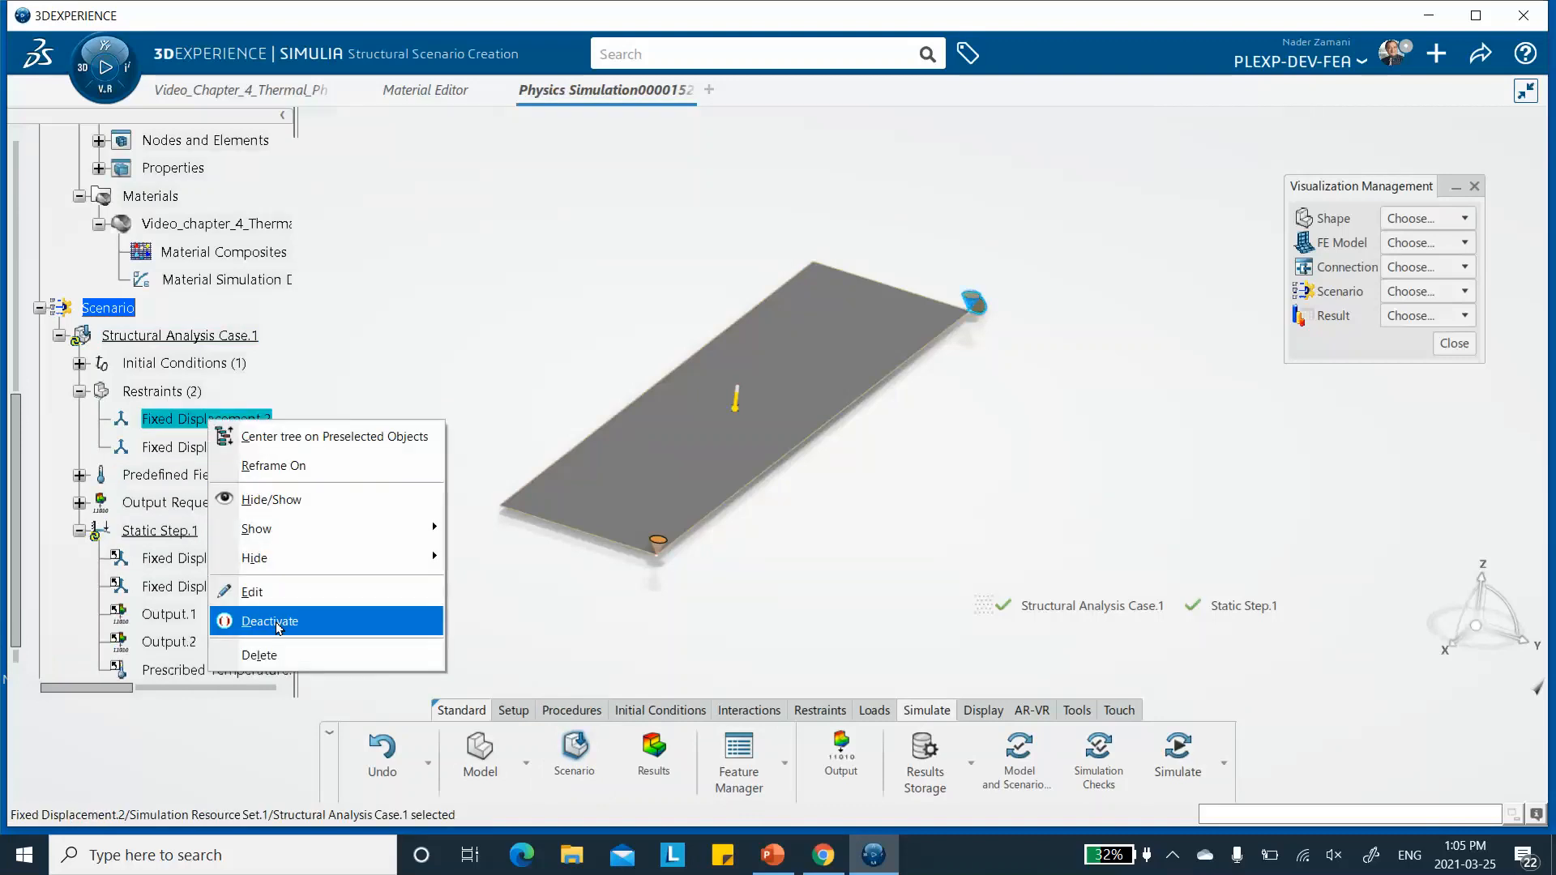
{"action": "left_click", "coordinate": [276, 653]}
{"action": "right_click", "coordinate": [206, 420]}
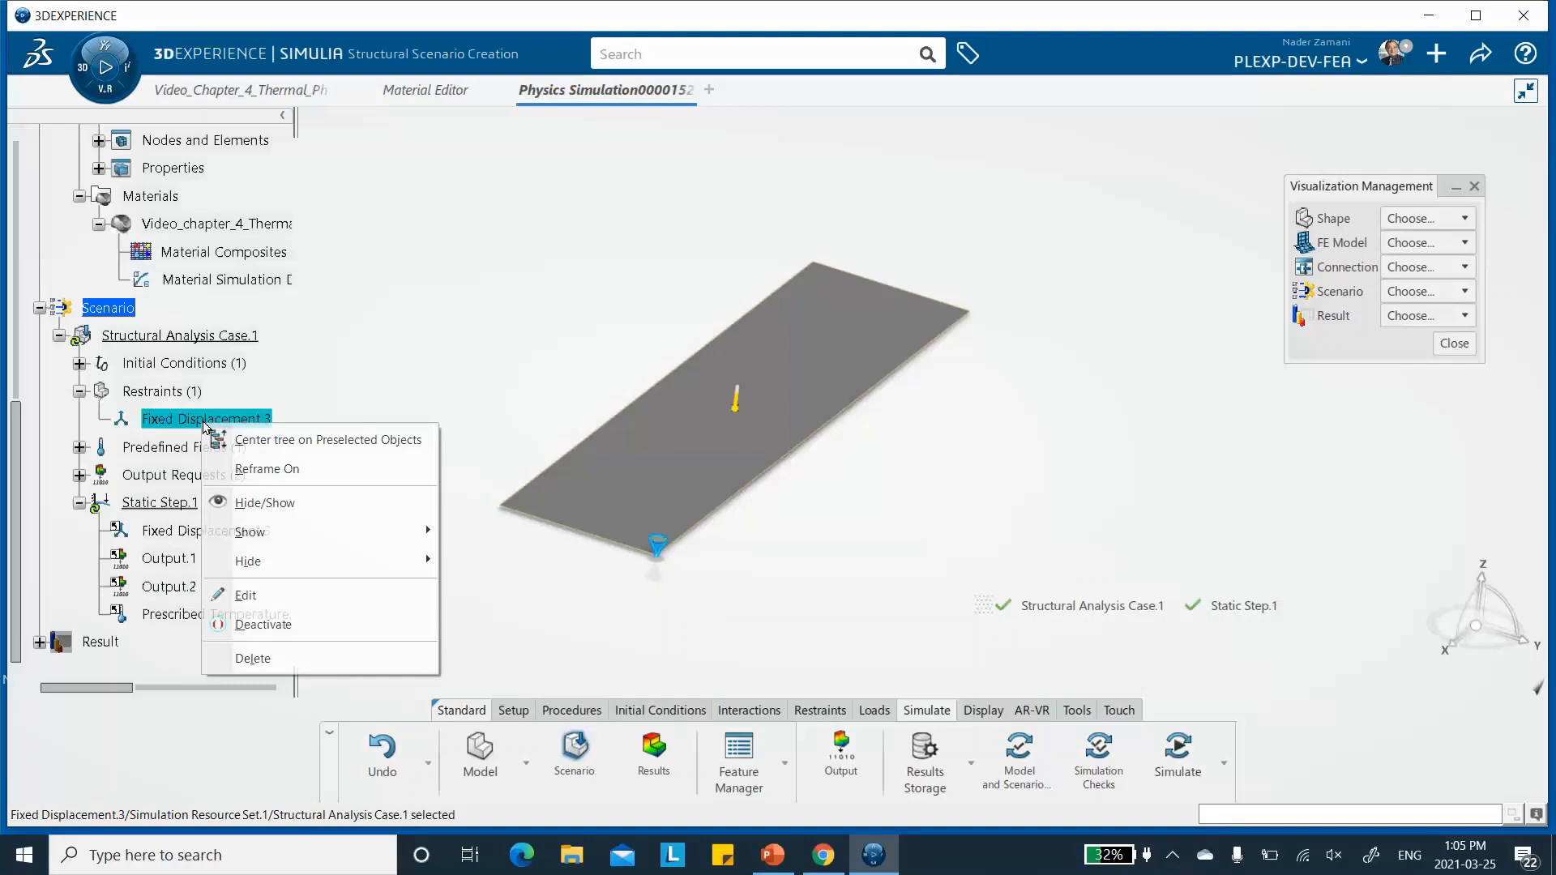
{"action": "left_click", "coordinate": [261, 664]}
- Hide the Stacking(Engineering) object of the 3D shape and bring up the restraint commands
{"action": "mouse_move", "coordinate": [625, 245]}
{"action": "middle_mouse_down"}
{"action": "mouse_move", "coordinate": [608, 257]}
{"action": "mouse_move", "coordinate": [622, 216]}
{"action": "middle_mouse_up"}
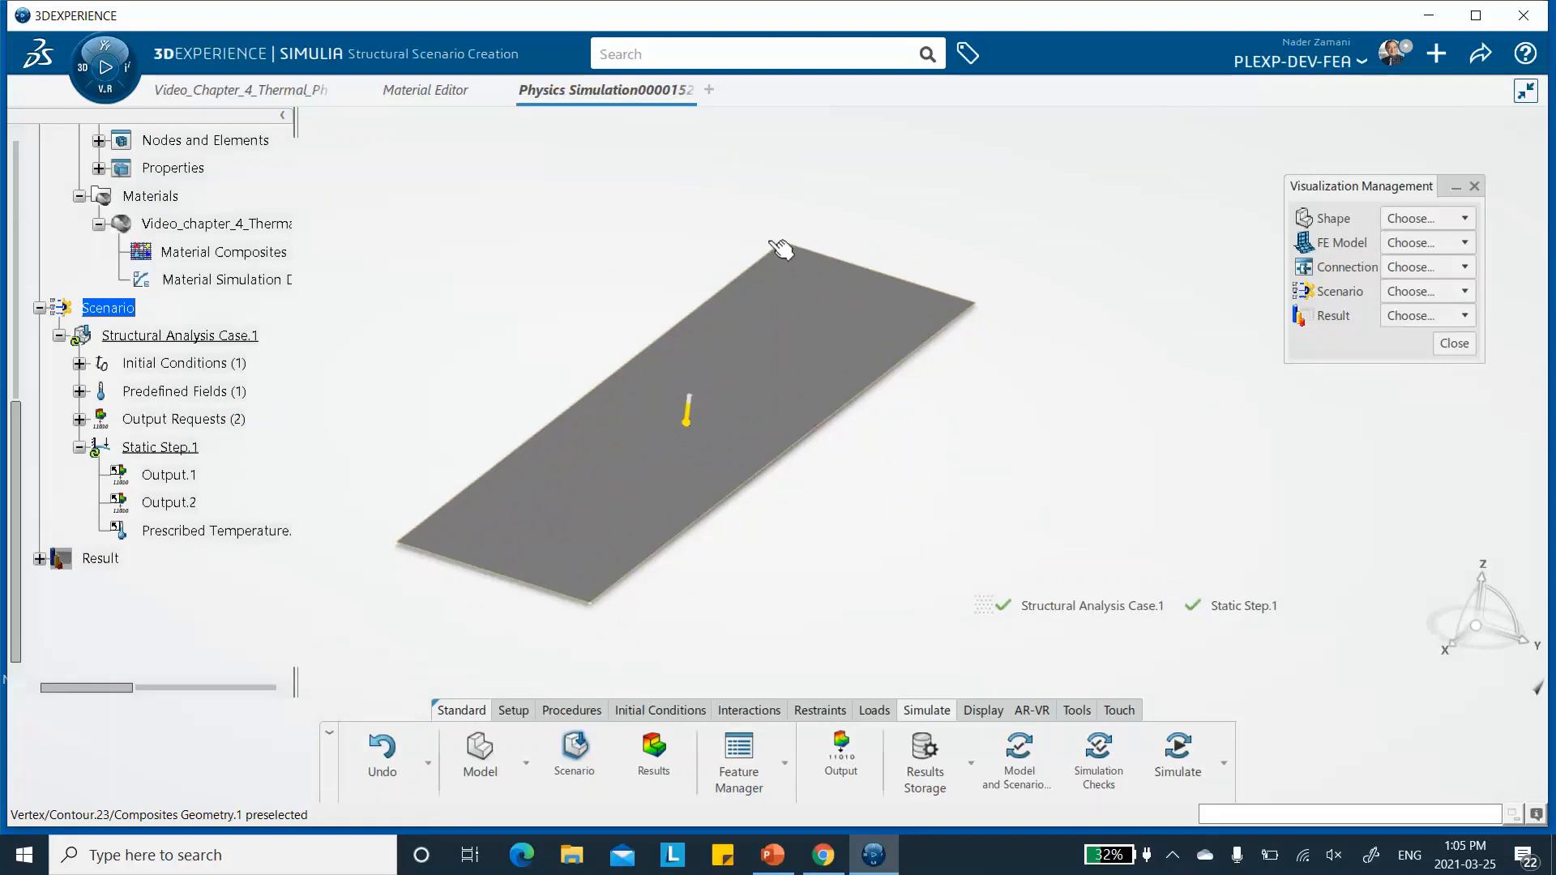
{"action": "scroll", "coordinate": [261, 307], "scroll_direction": "up", "scroll_amount": 4}
{"action": "scroll", "coordinate": [263, 311], "scroll_direction": "up", "scroll_amount": 1}
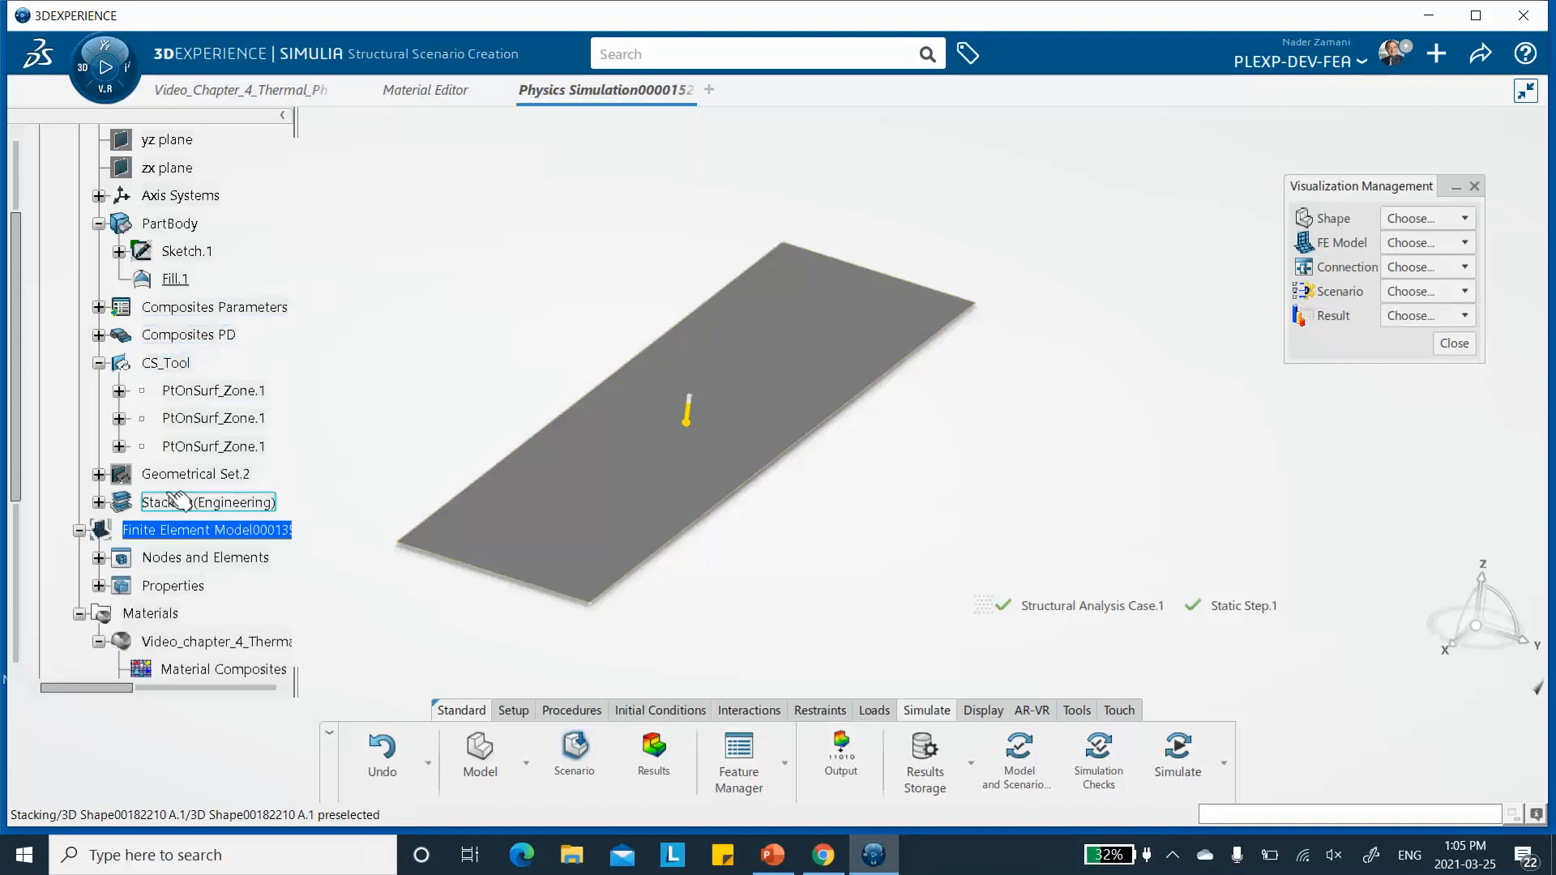
{"action": "right_click", "coordinate": [211, 506]}
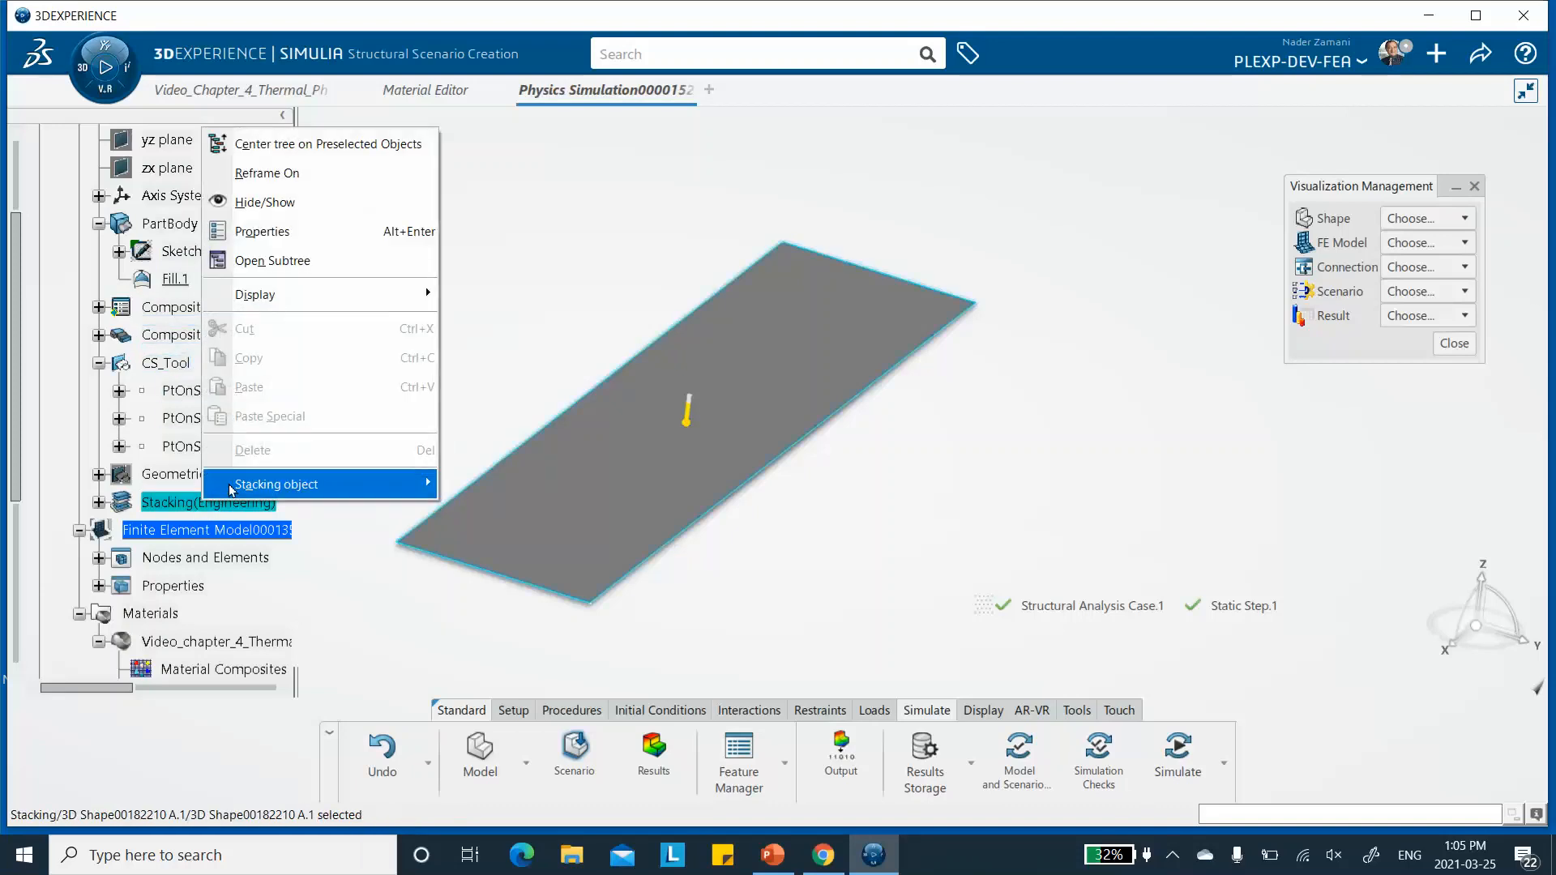
{"action": "left_click", "coordinate": [296, 207]}
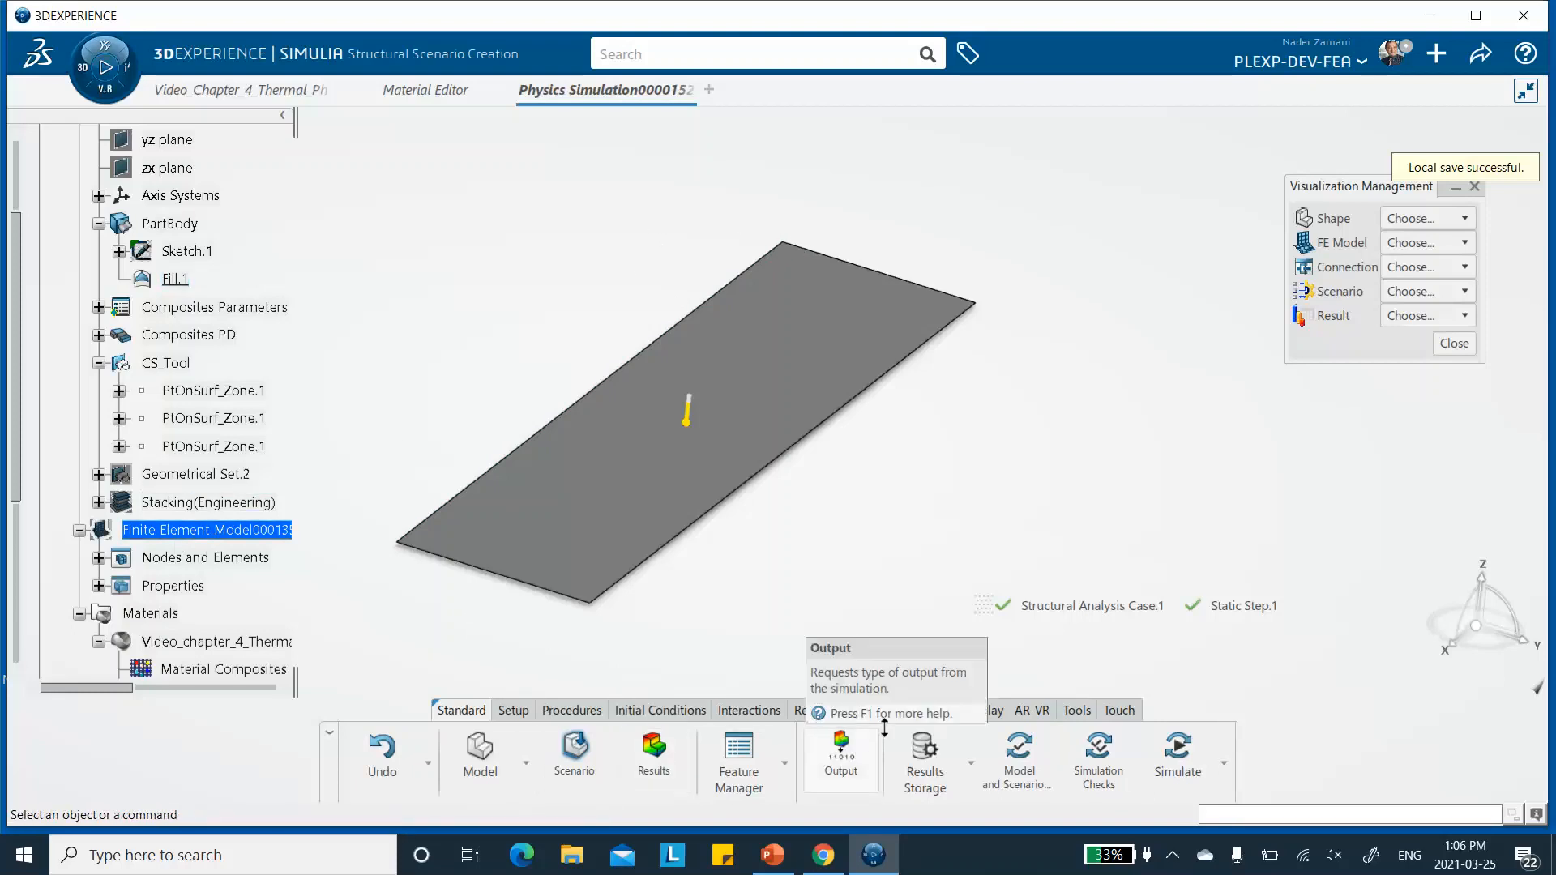
{"action": "left_click", "coordinate": [820, 710]}
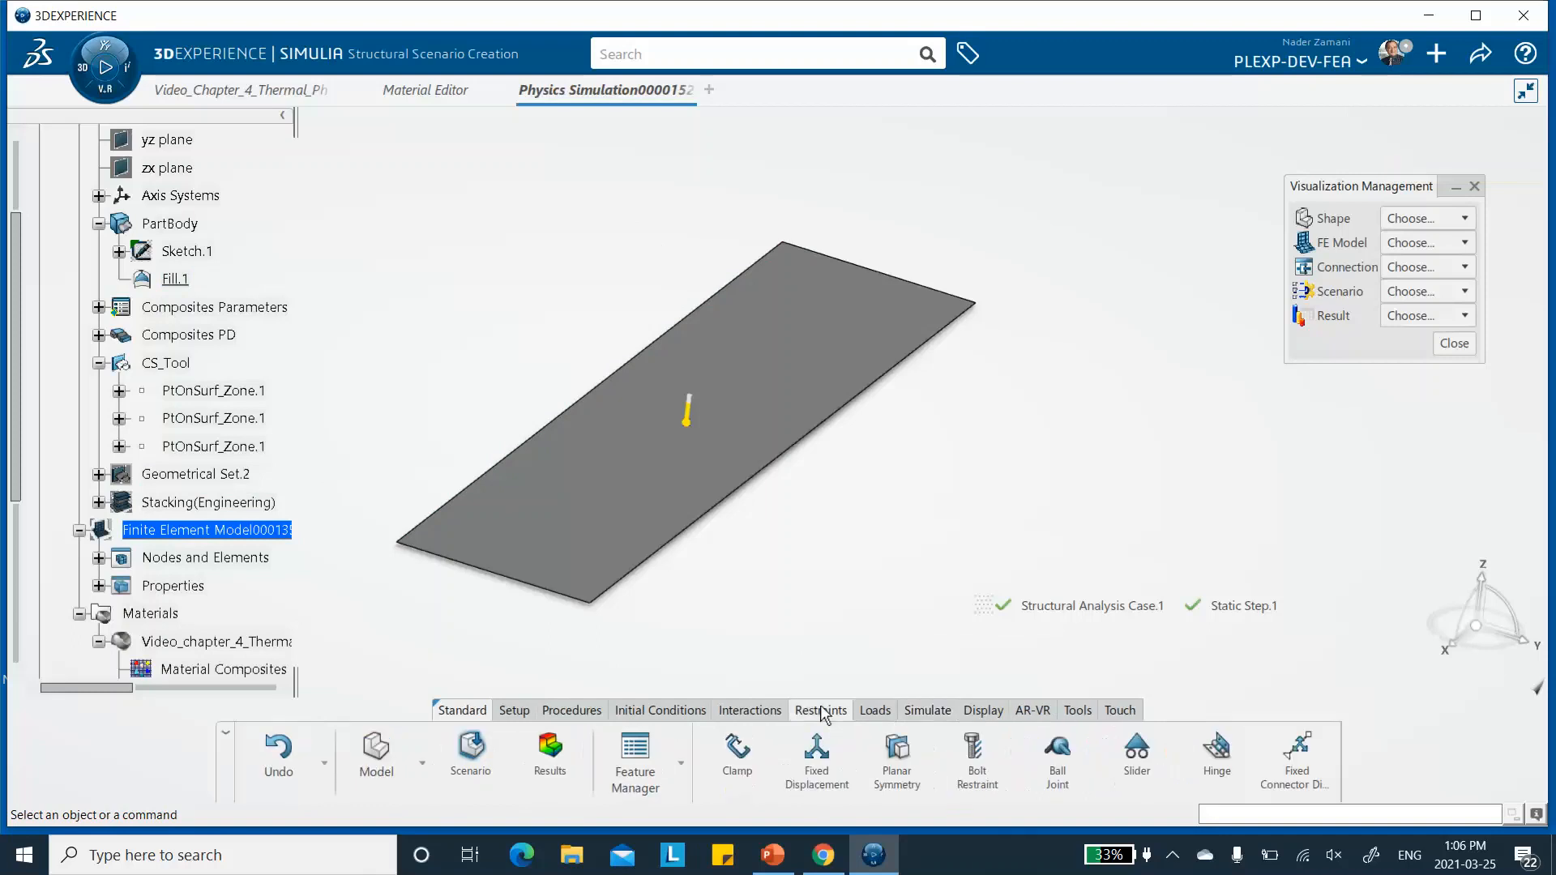
- Add a Fixed Displacement restraining X, Y and Z translation at the plate's rear corner vertex, where X and Y are smallest
{"action": "left_click", "coordinate": [814, 757]}
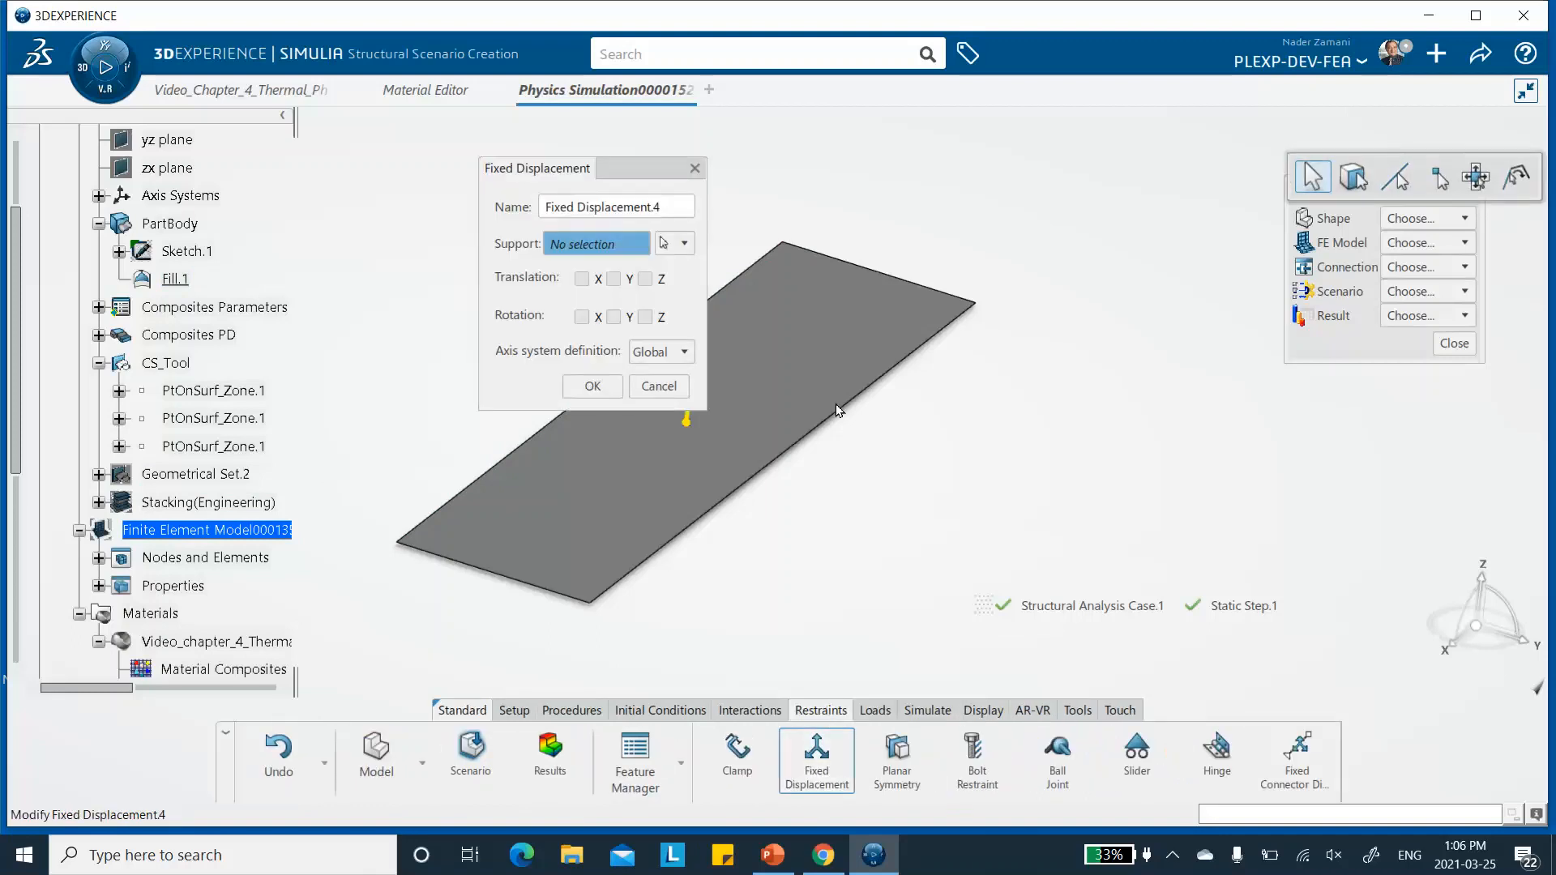
{"action": "left_click", "coordinate": [784, 244]}
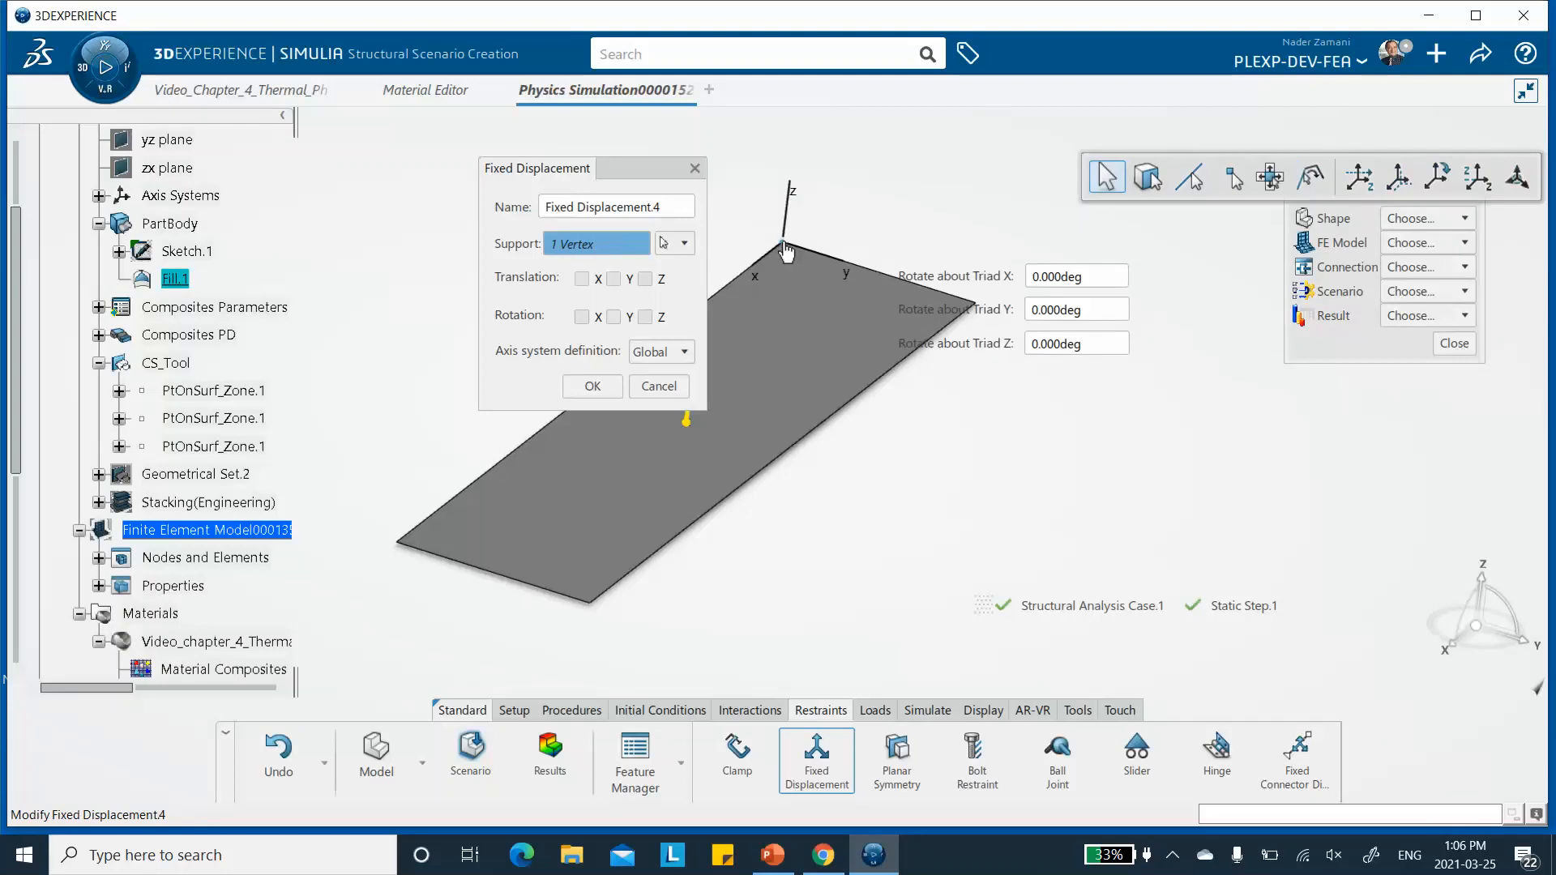
{"action": "left_click", "coordinate": [582, 279]}
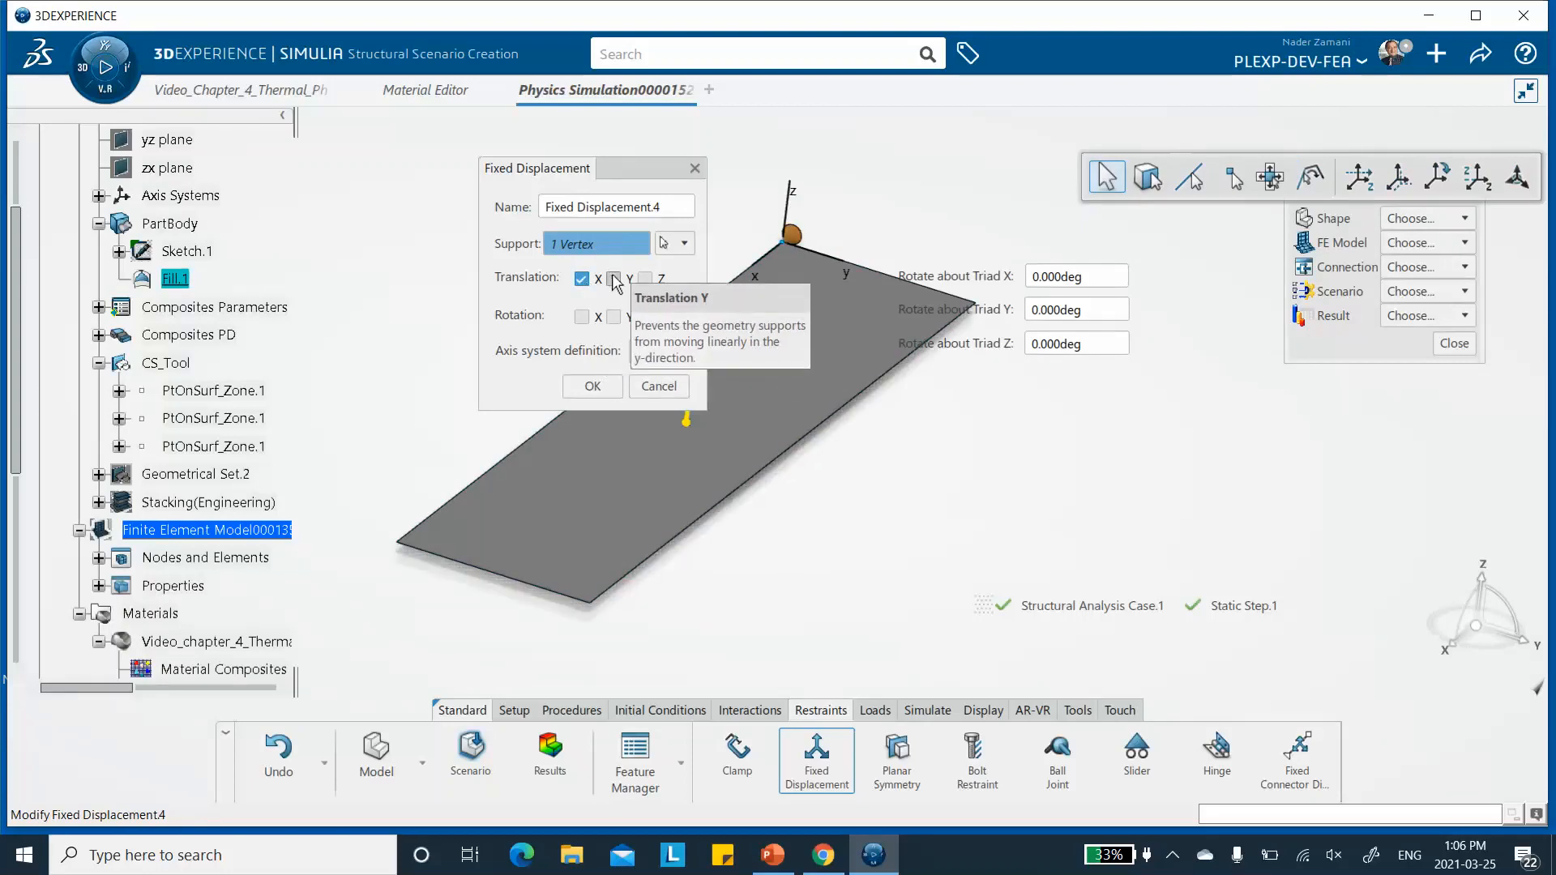
{"action": "left_click", "coordinate": [624, 280]}
{"action": "left_click", "coordinate": [646, 279]}
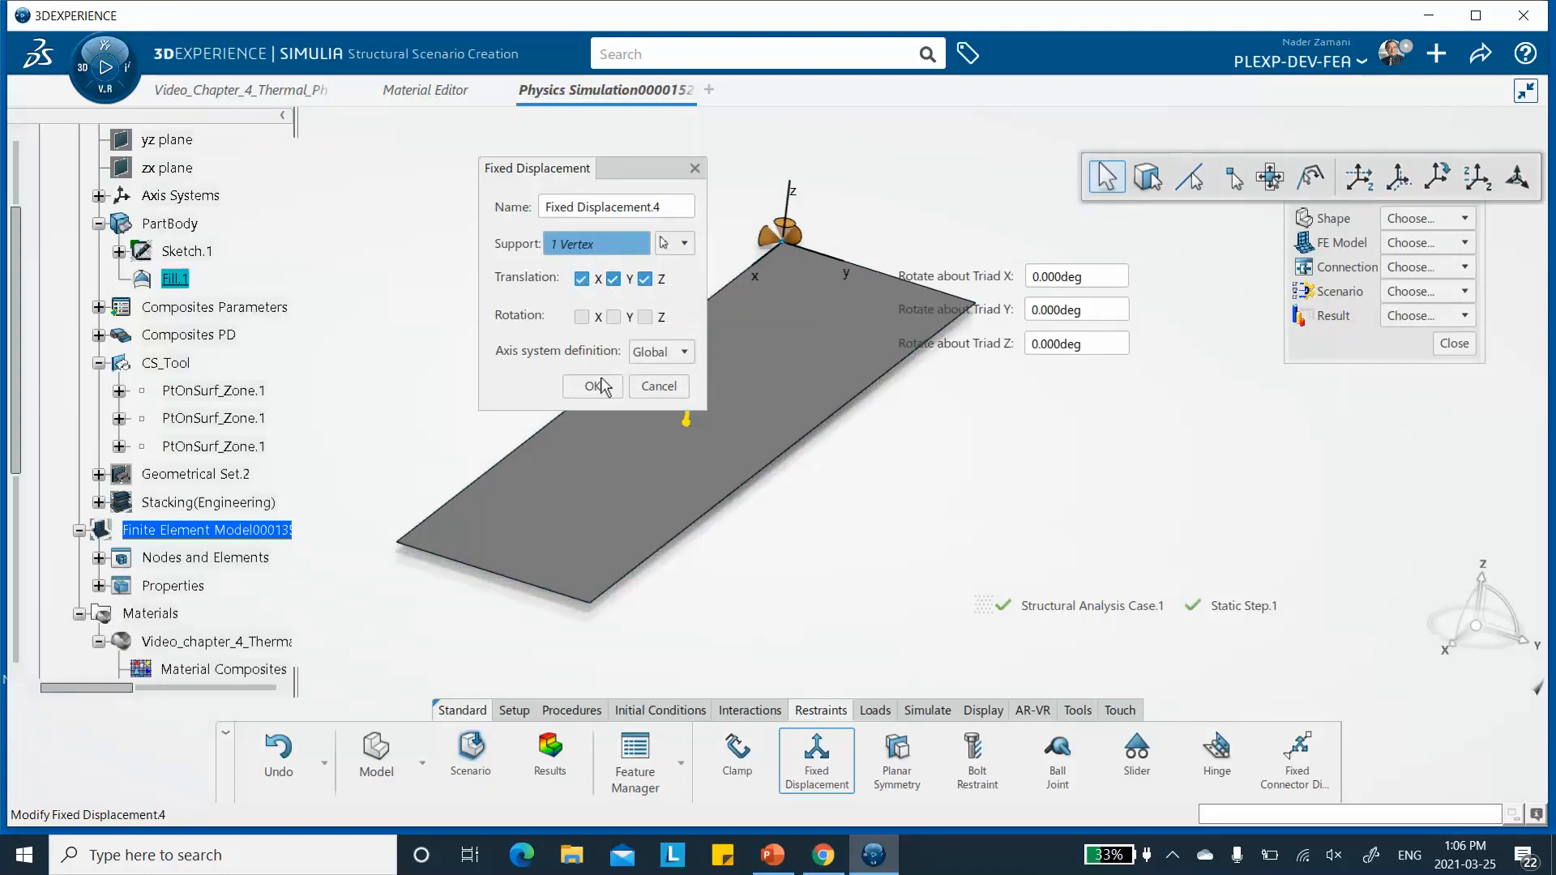
{"action": "left_click", "coordinate": [592, 387]}
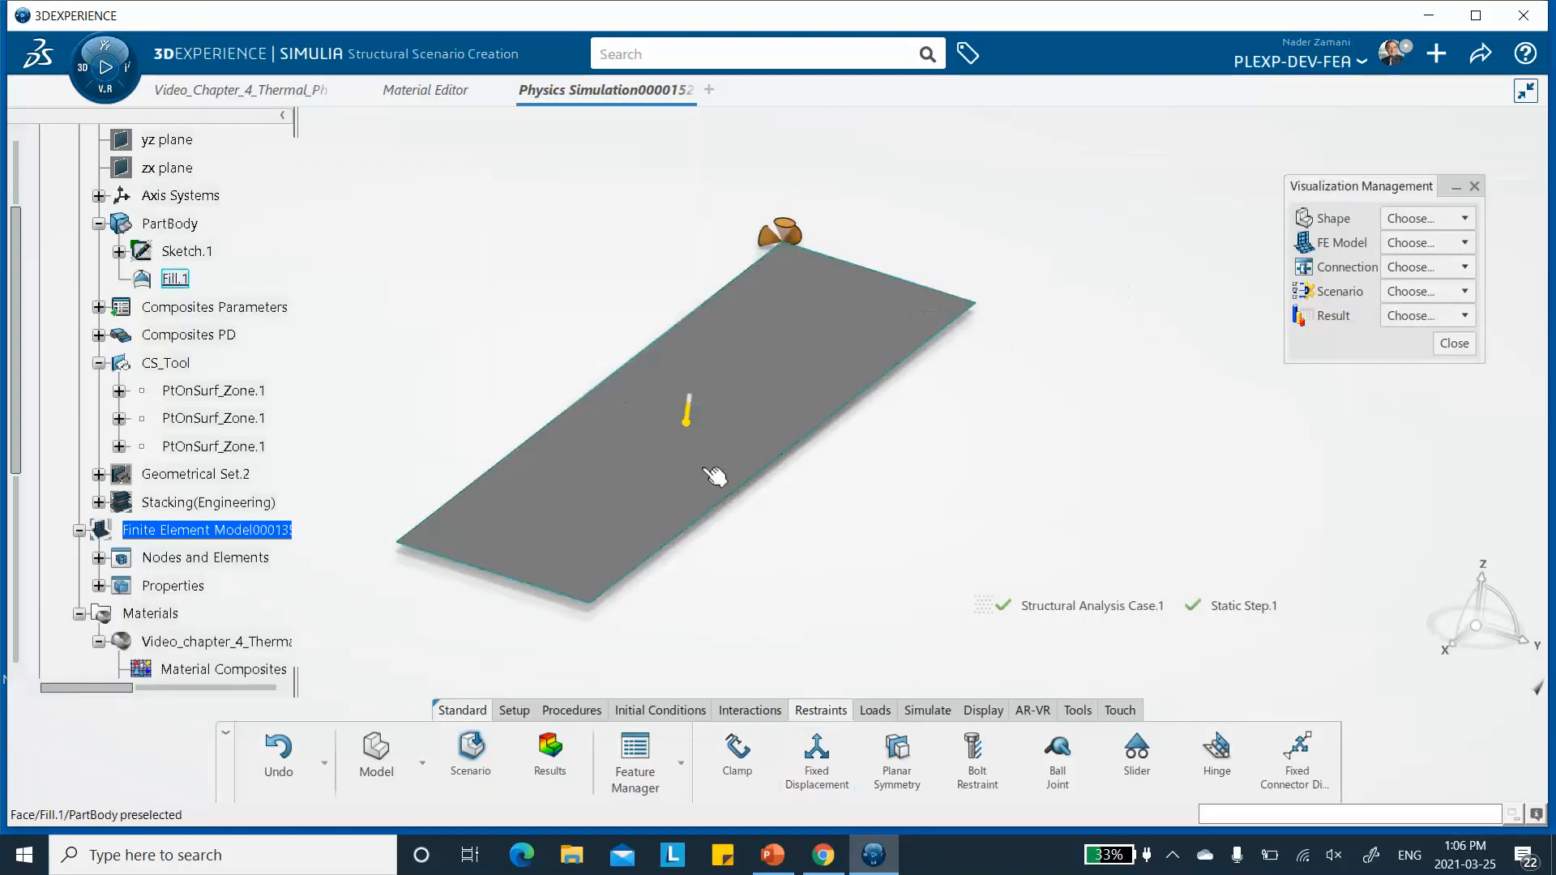
- Add a Fixed Displacement restraining X and Z translation at the other corner vertex of the rear short edge
{"action": "left_click", "coordinate": [819, 760]}
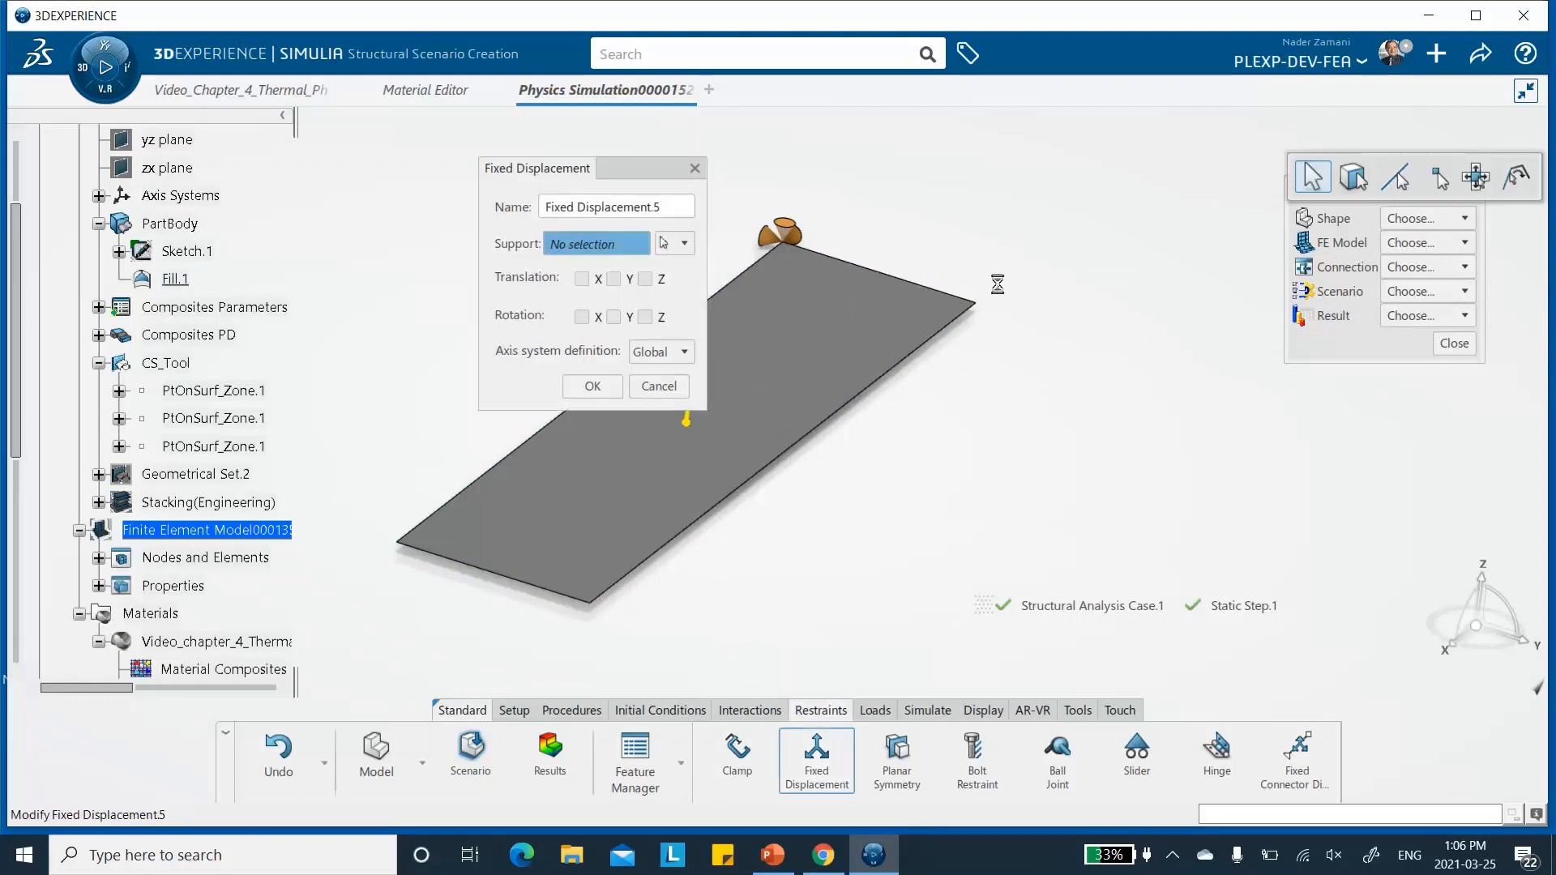
{"action": "left_click", "coordinate": [976, 305]}
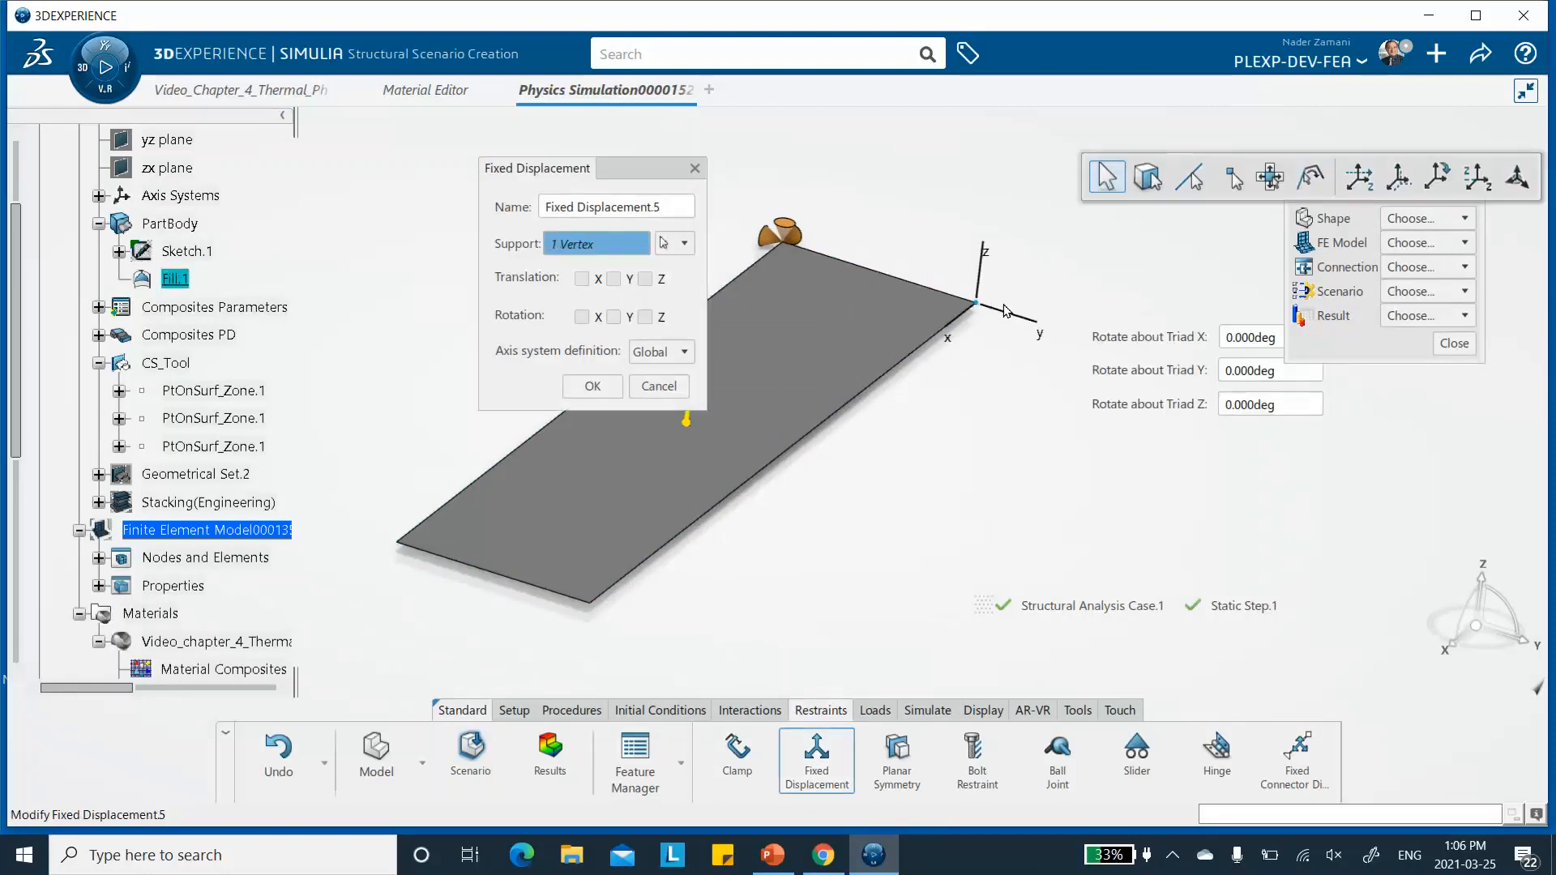
{"action": "left_click", "coordinate": [583, 279]}
{"action": "left_click", "coordinate": [646, 280]}
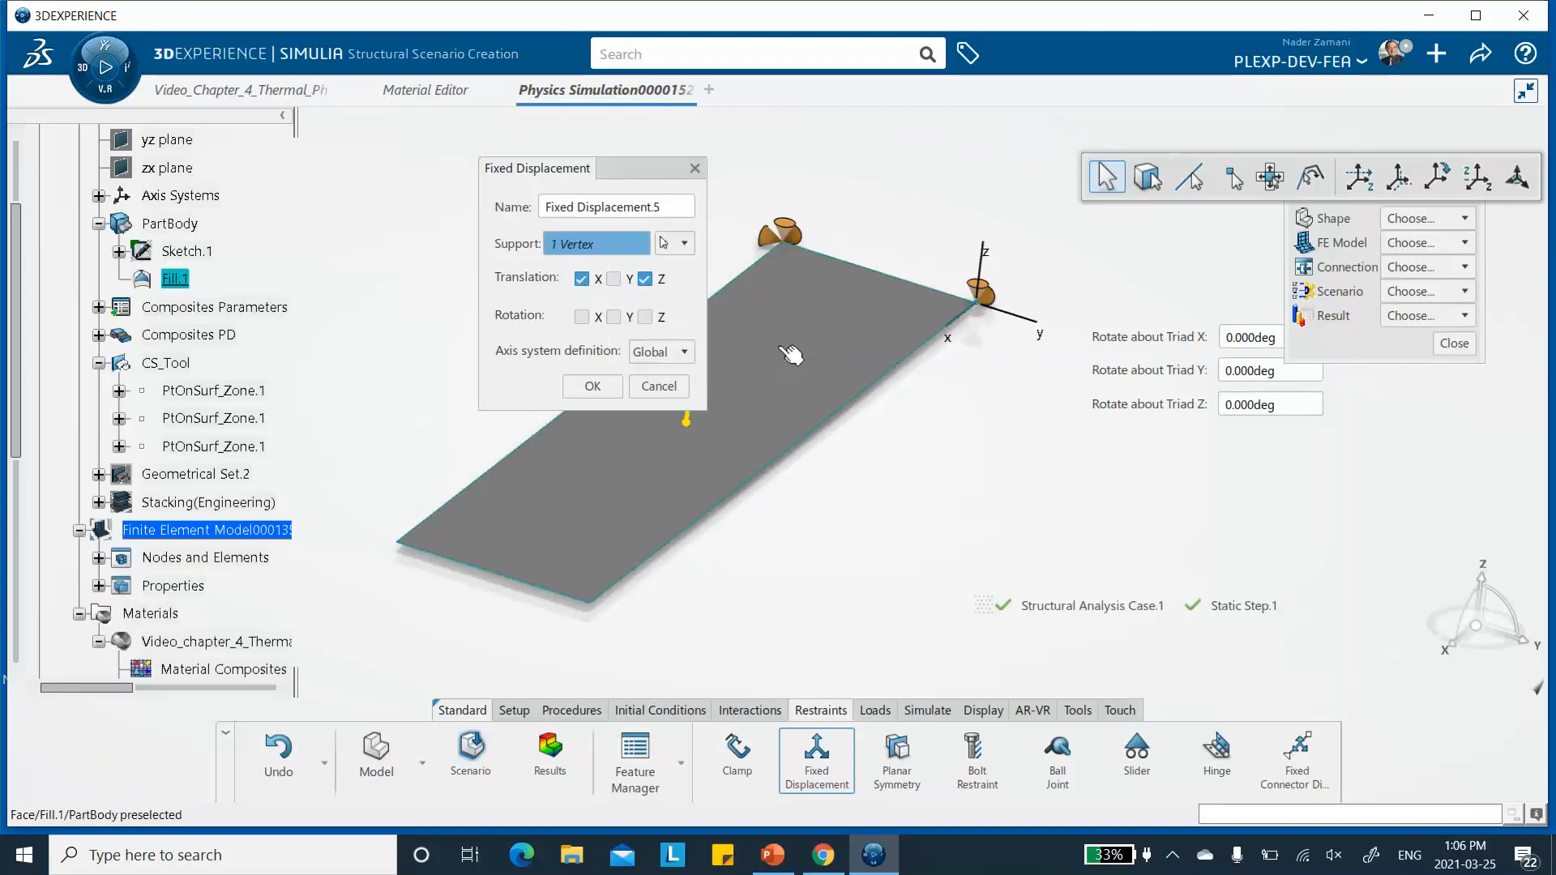
{"action": "left_click", "coordinate": [594, 386]}
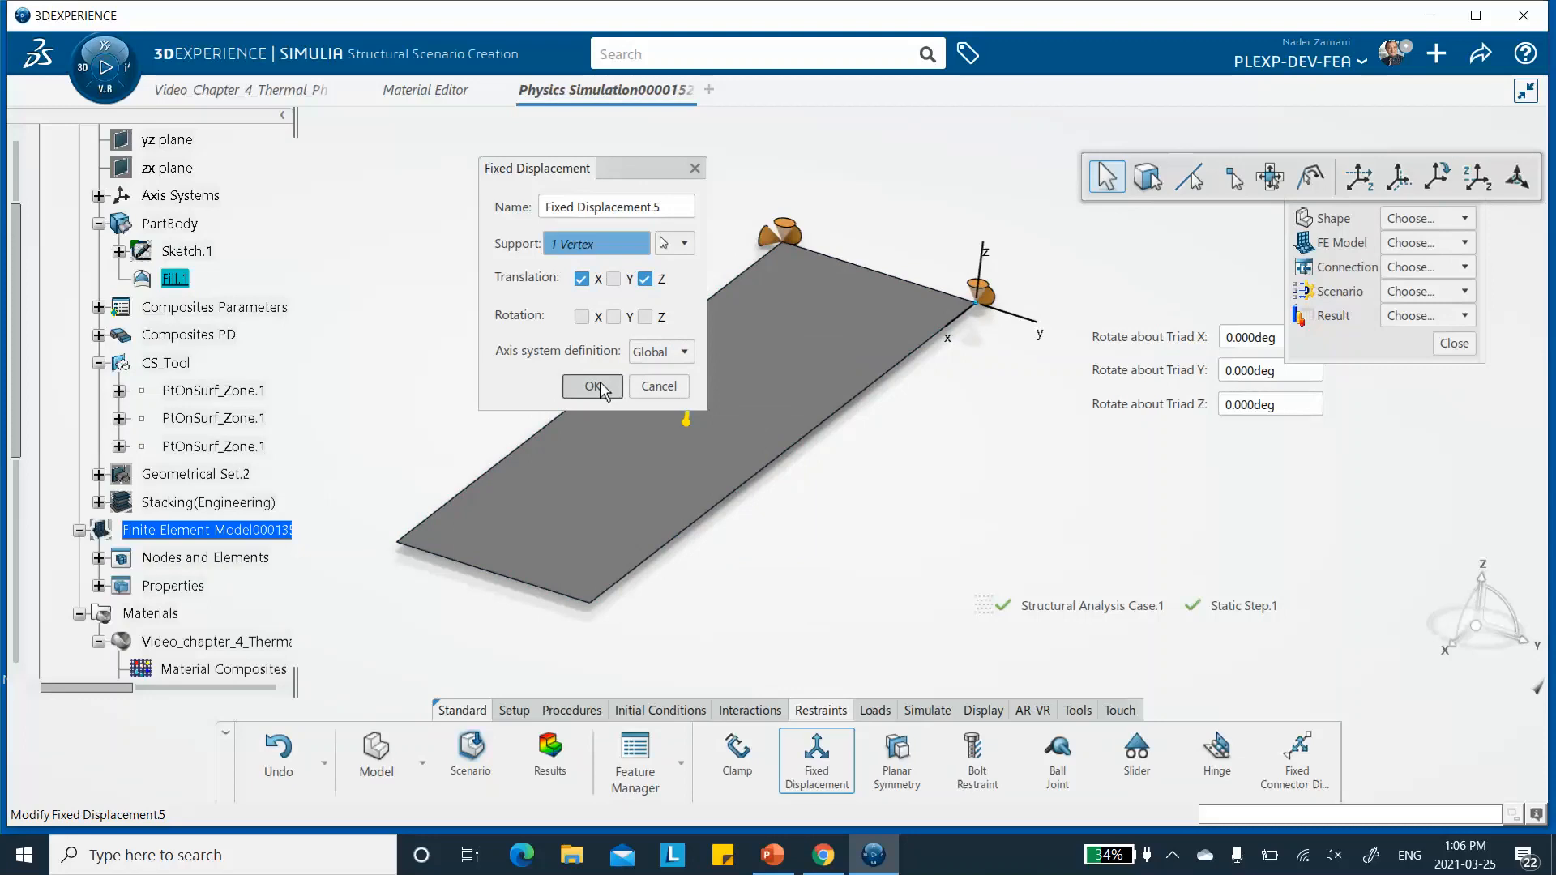
- Add a Fixed Displacement restraining only Z translation at the front corner vertex diagonally opposite the fully restrained corner
{"action": "left_click", "coordinate": [815, 761]}
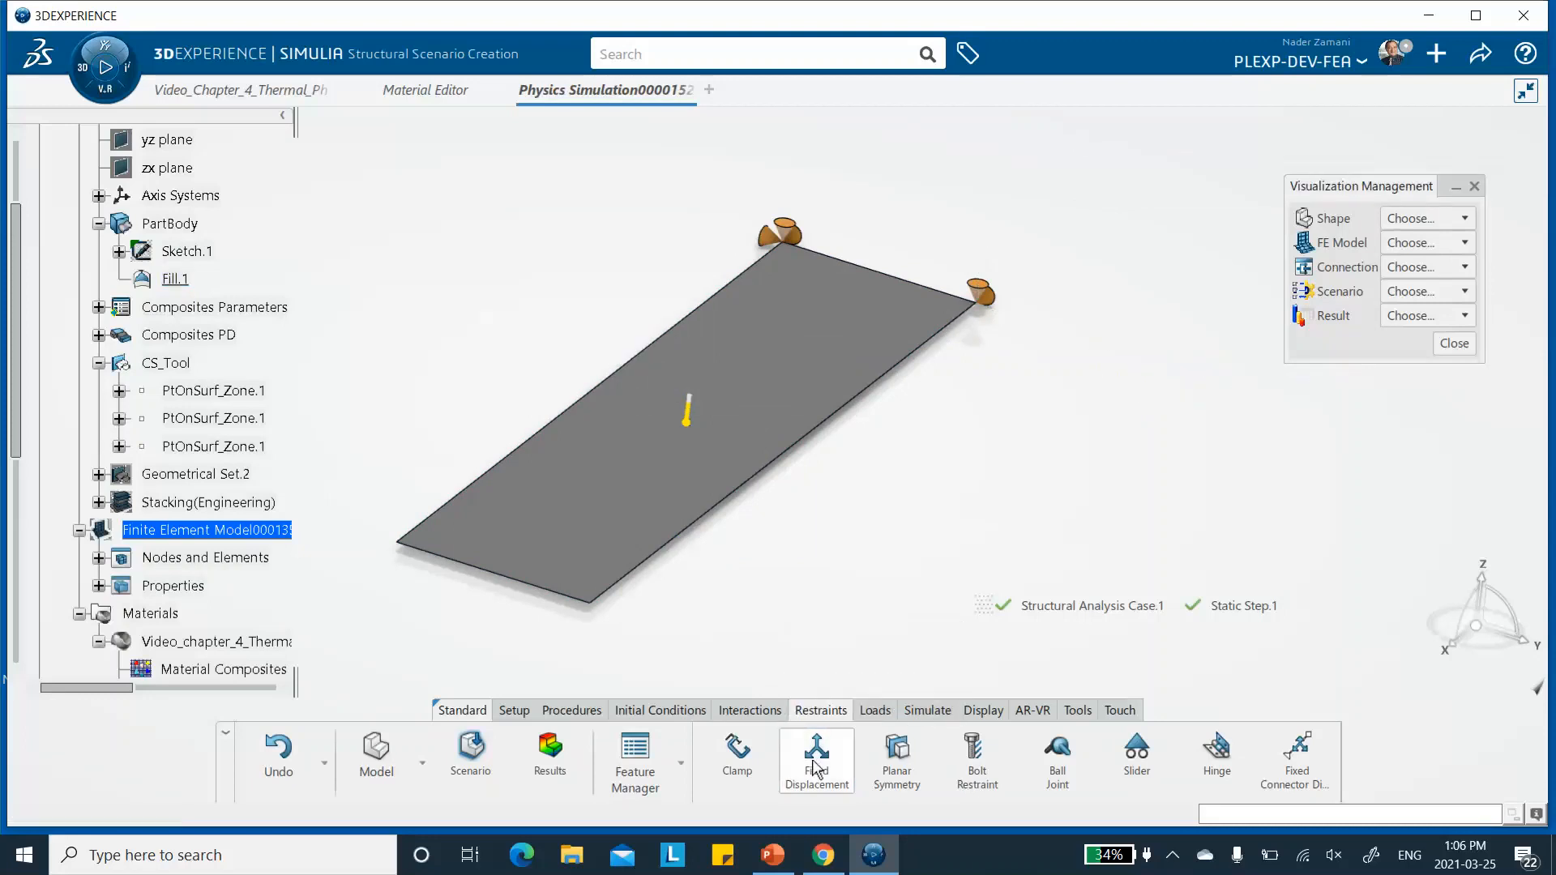
{"action": "left_click", "coordinate": [598, 608]}
{"action": "left_click", "coordinate": [645, 279]}
{"action": "left_click", "coordinate": [592, 387]}
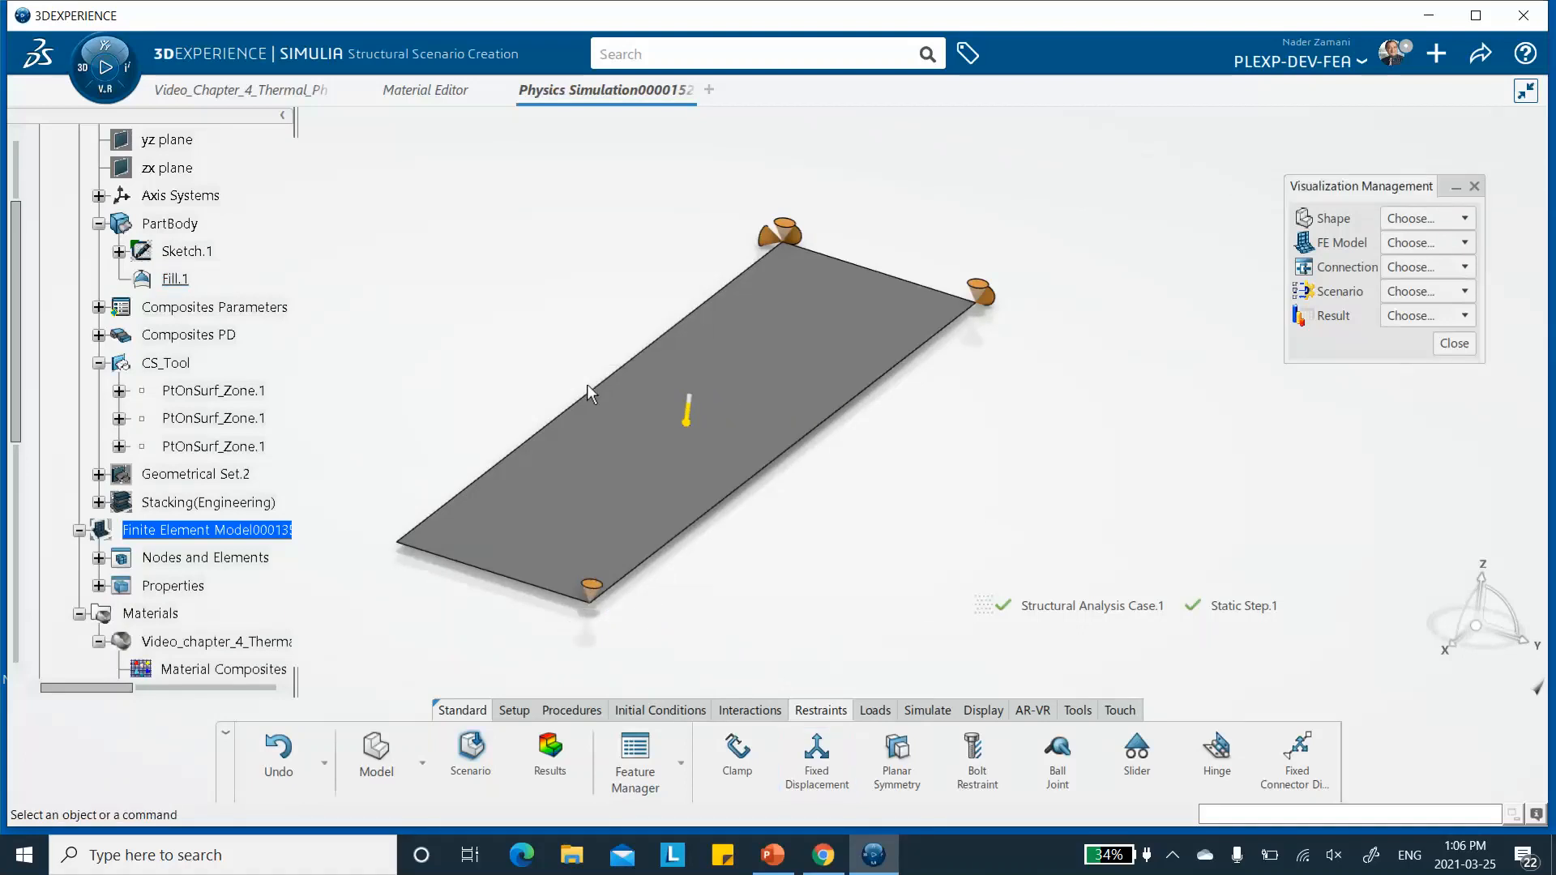
- Save the simulation and run the Model and Scenario Checks
{"action": "left_click", "coordinate": [1482, 57]}
{"action": "left_click", "coordinate": [1370, 90]}
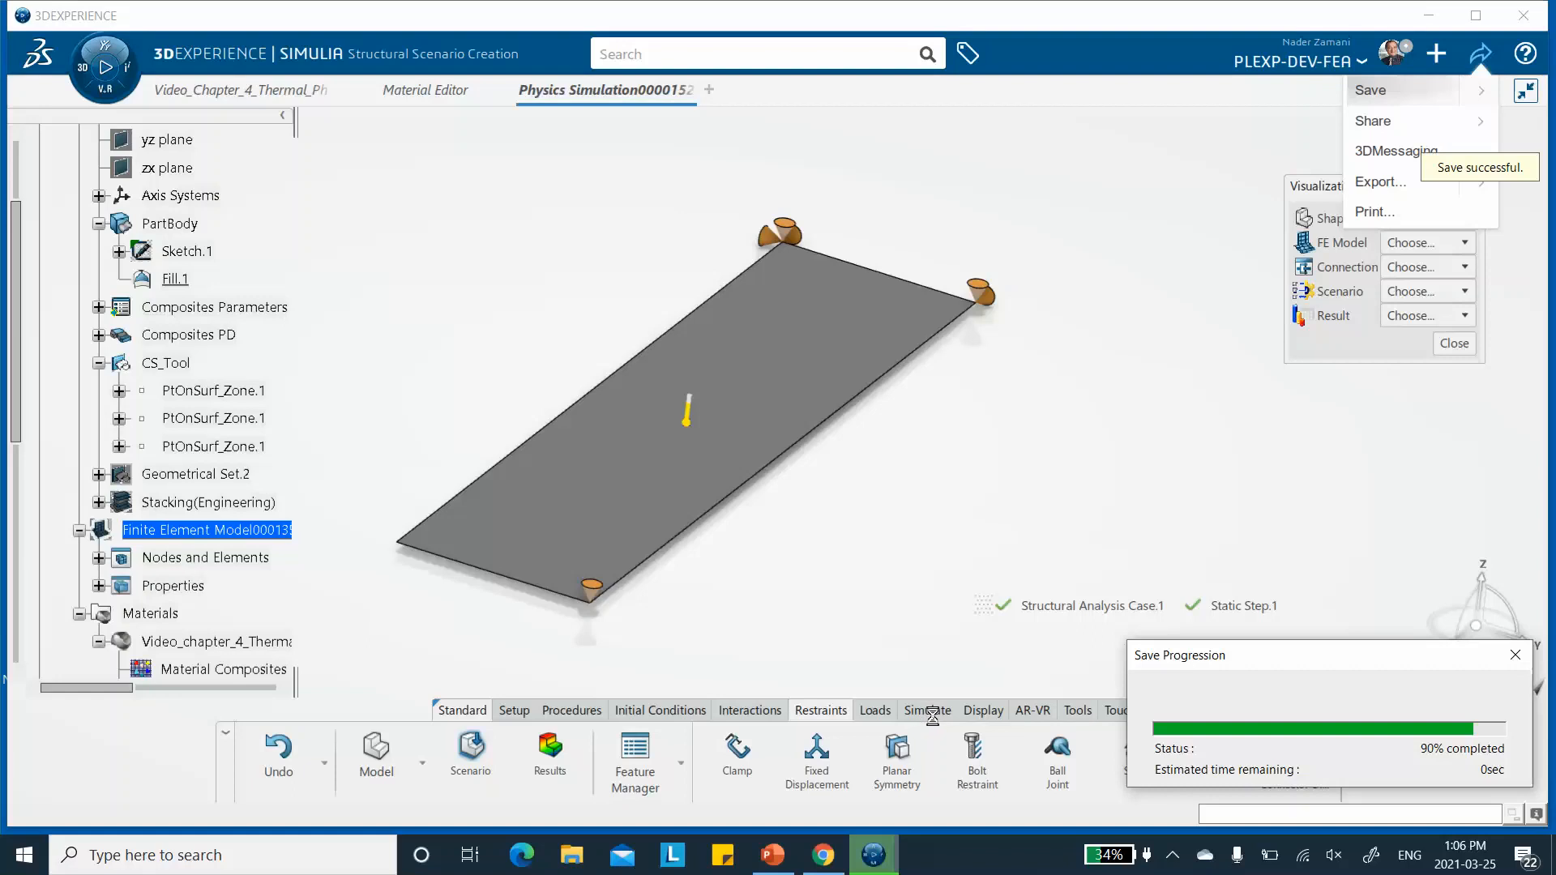
{"action": "left_click", "coordinate": [927, 710]}
{"action": "left_click", "coordinate": [1019, 752]}
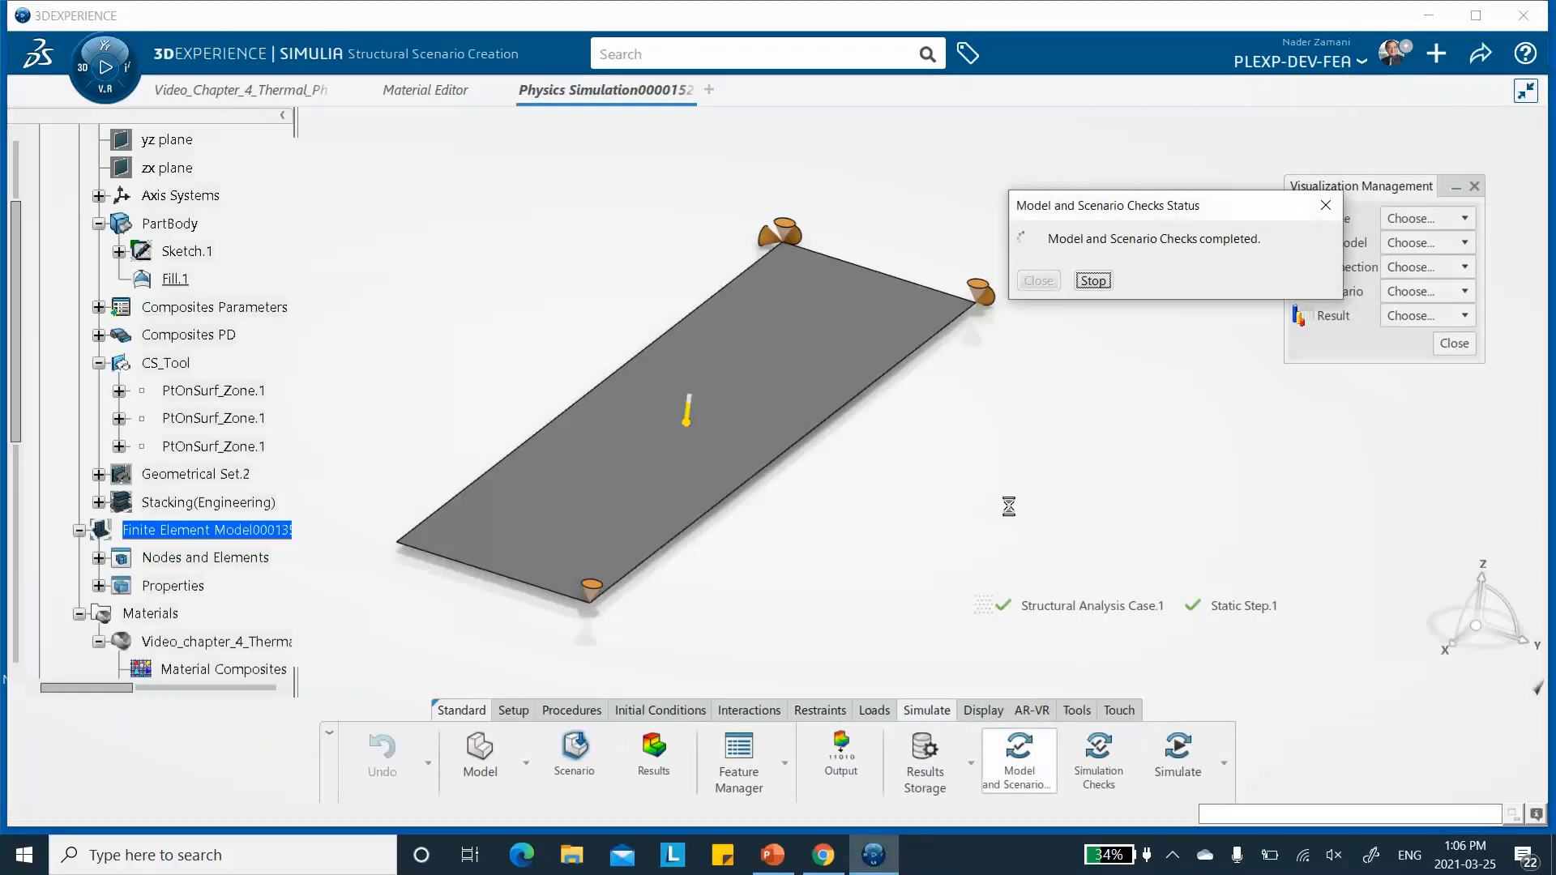
{"action": "left_click", "coordinate": [1045, 280]}
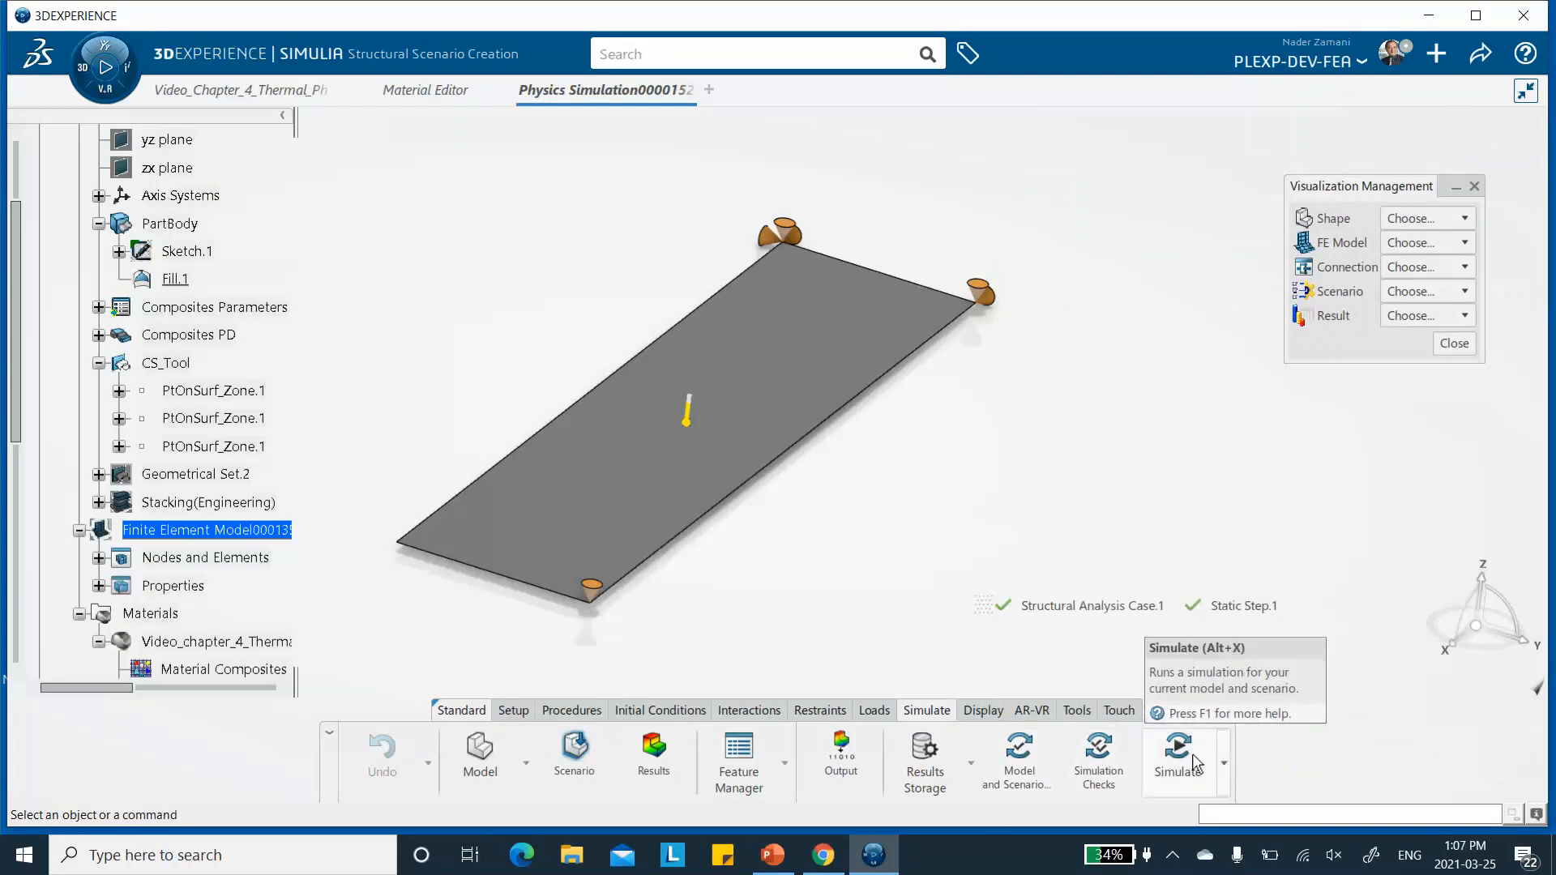
- Run the Simulation Checks with Local interactive location and 4 cores, and dismiss their status report
{"action": "left_click", "coordinate": [1099, 758]}
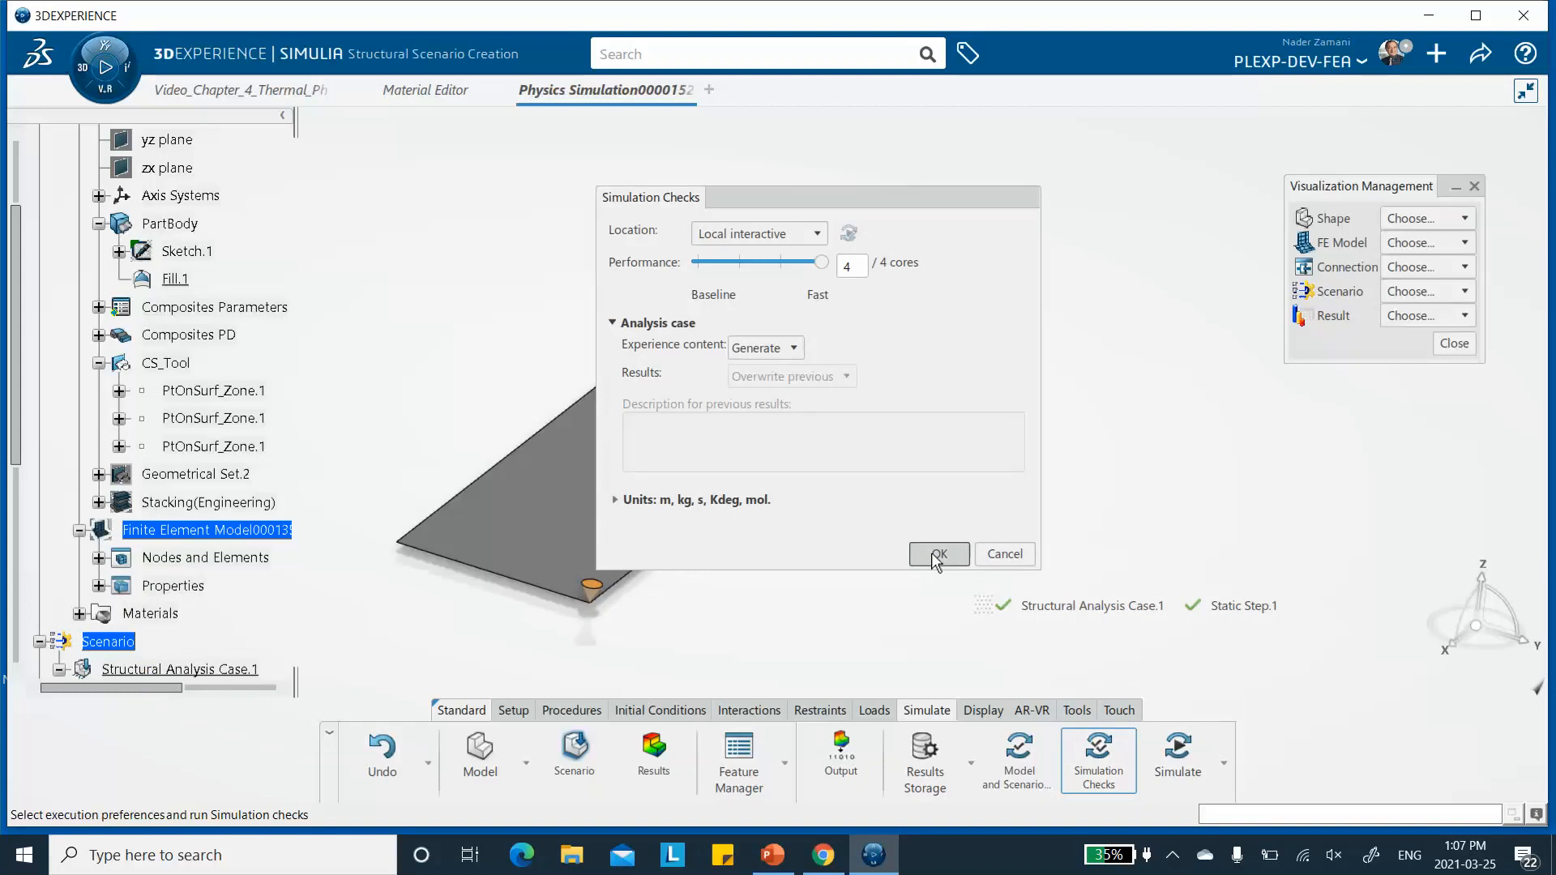
{"action": "left_click", "coordinate": [938, 556]}
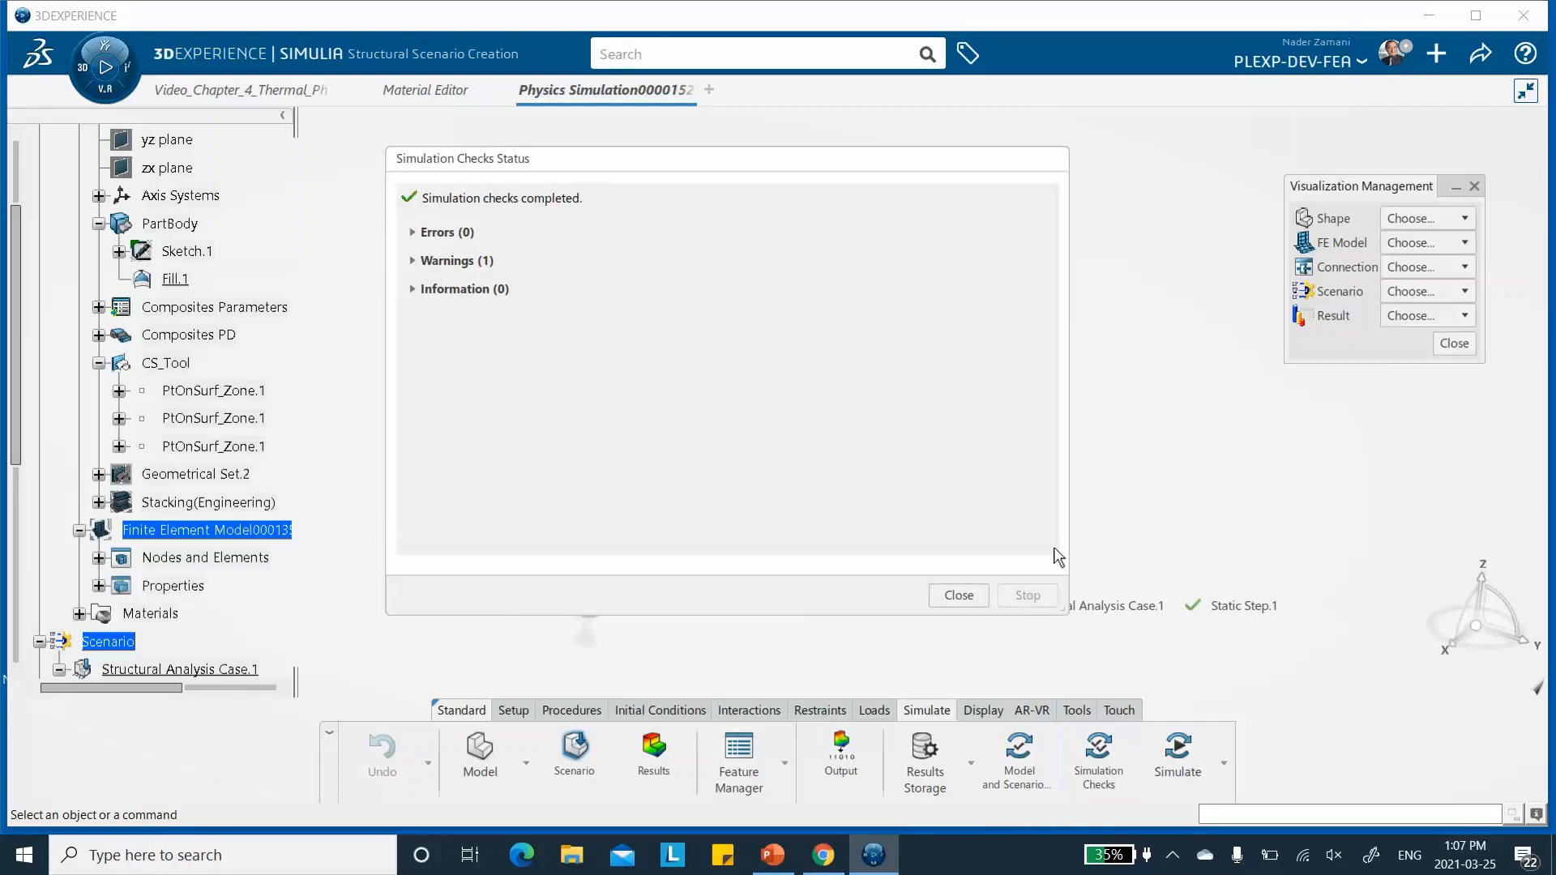
{"action": "left_click", "coordinate": [959, 595]}
- Simulate the case with Local interactive location, 4 cores and Overwrite previous results, and dismiss the status report
{"action": "left_click", "coordinate": [1179, 759]}
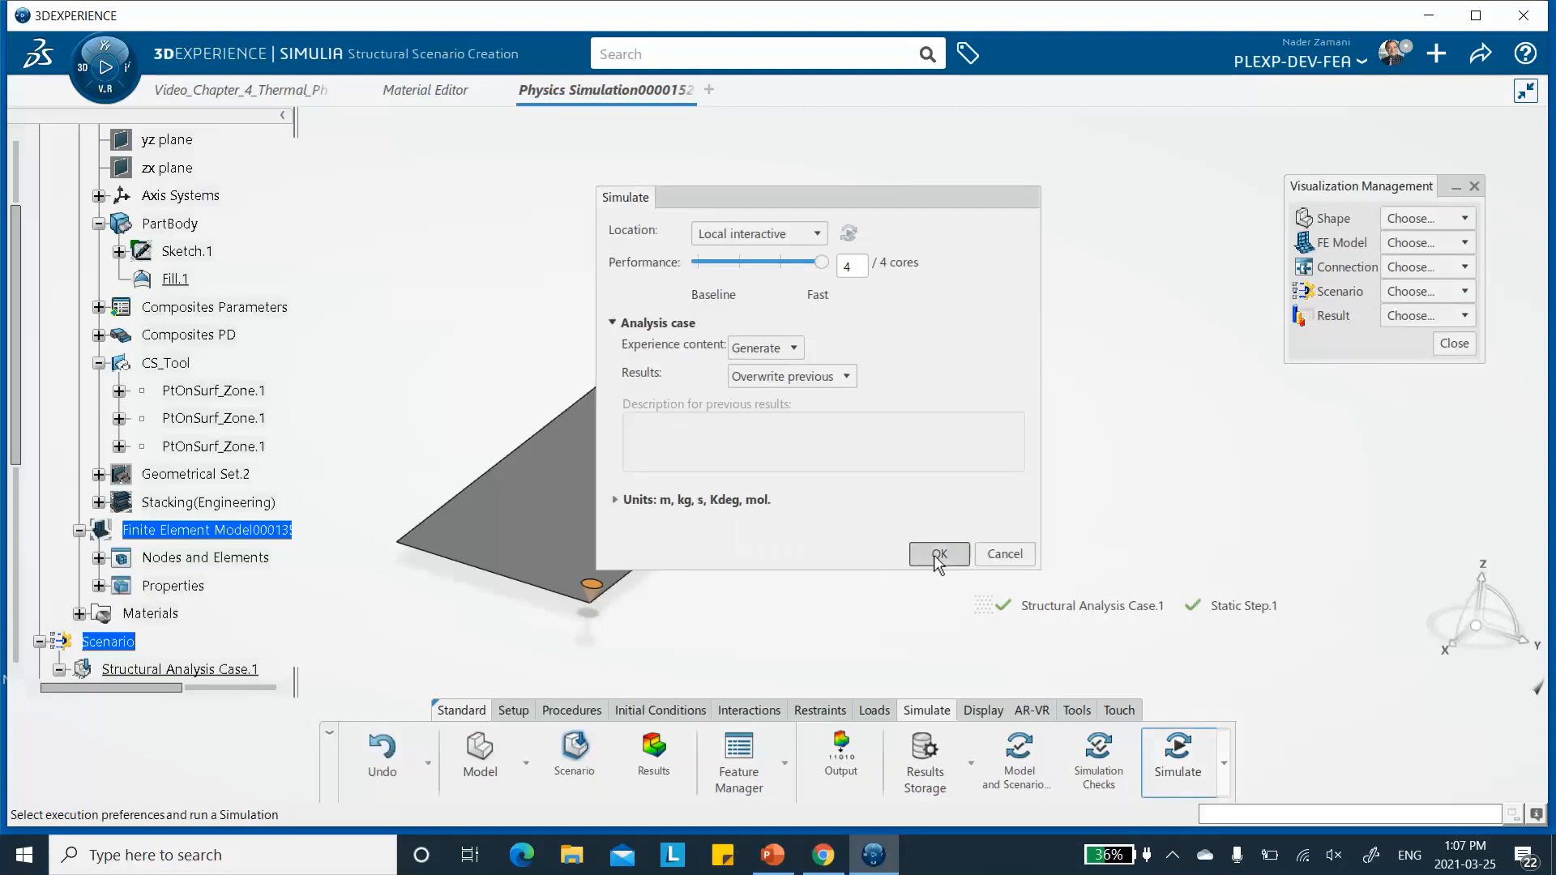
{"action": "left_click", "coordinate": [938, 556]}
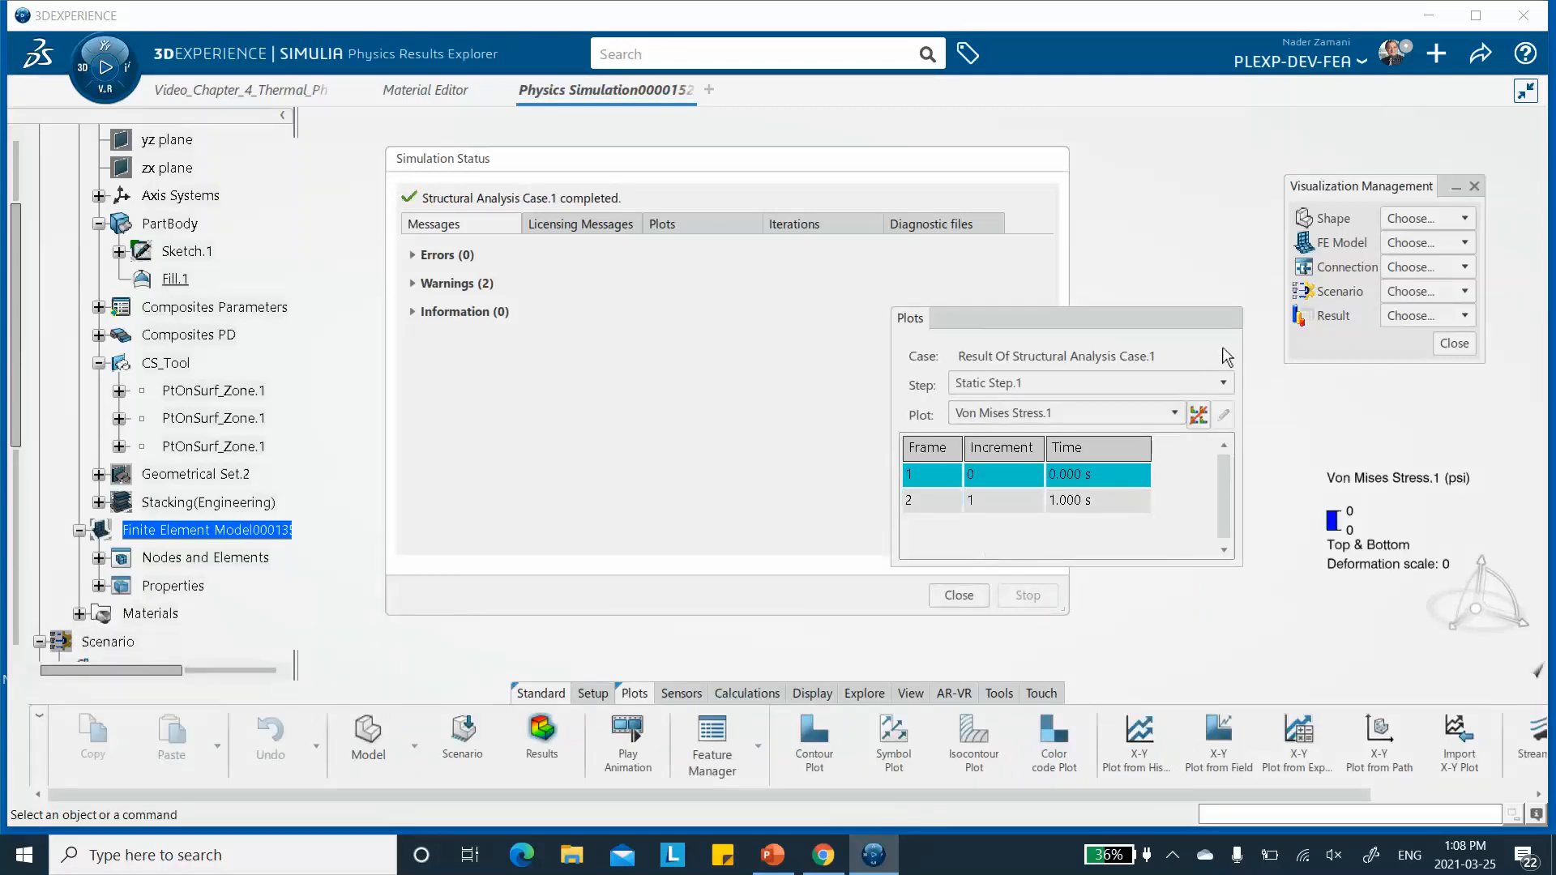
{"action": "left_click", "coordinate": [956, 596]}
- Clear the results view by repositioning the Plots window and stress legend away from the plate and closing Visualization Management
{"action": "left_click_drag", "start_coordinate": [1030, 321], "coordinate": [1105, 135]}
{"action": "middle_click_drag", "start_coordinate": [695, 241], "coordinate": [706, 275]}
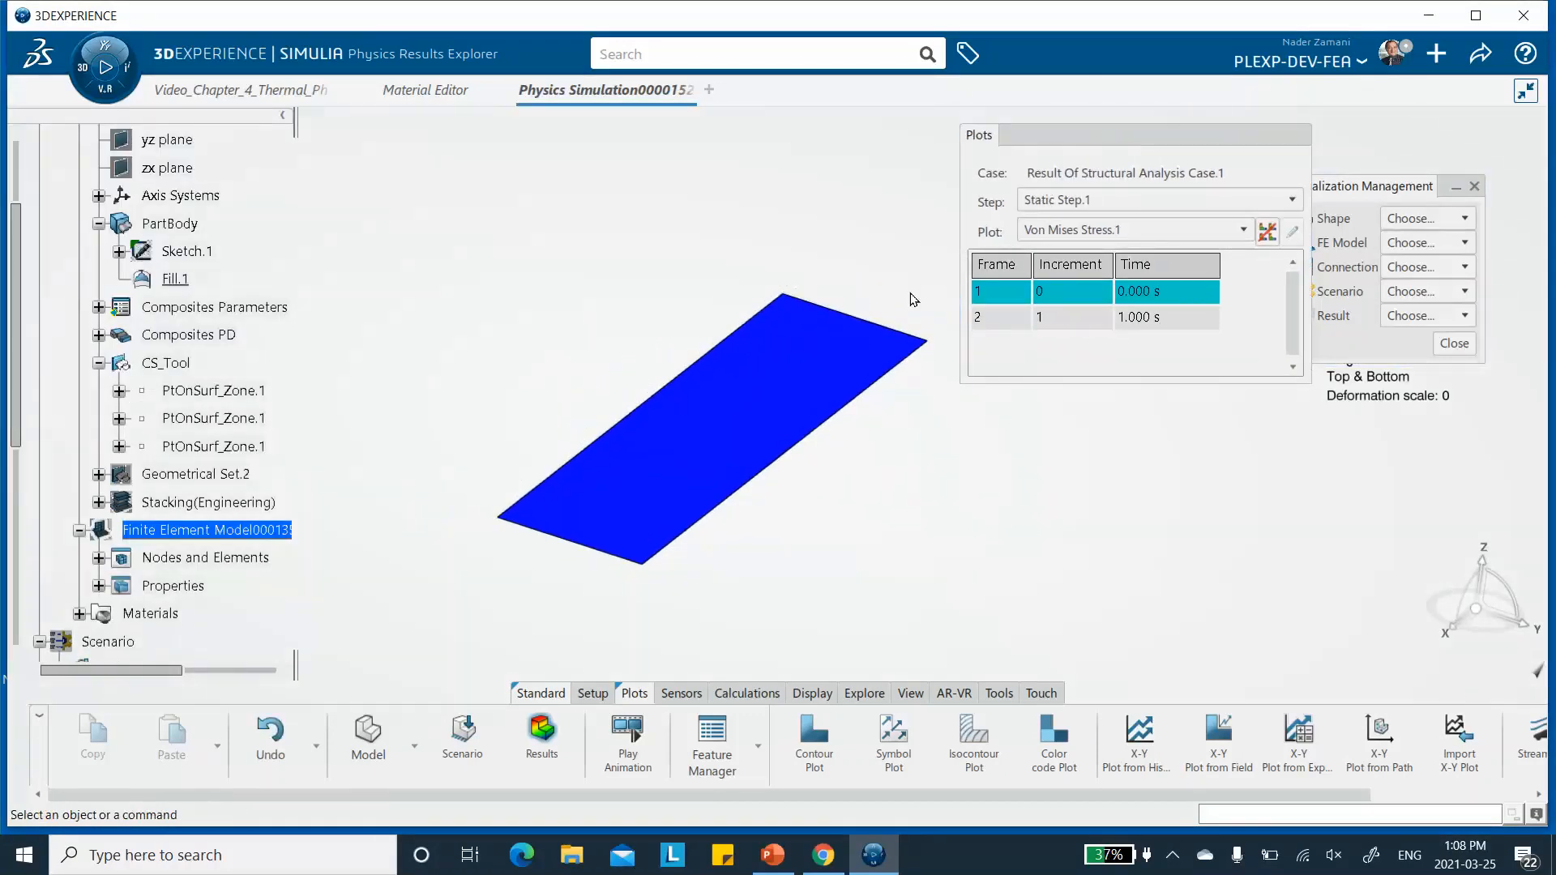
{"action": "left_click", "coordinate": [1370, 188]}
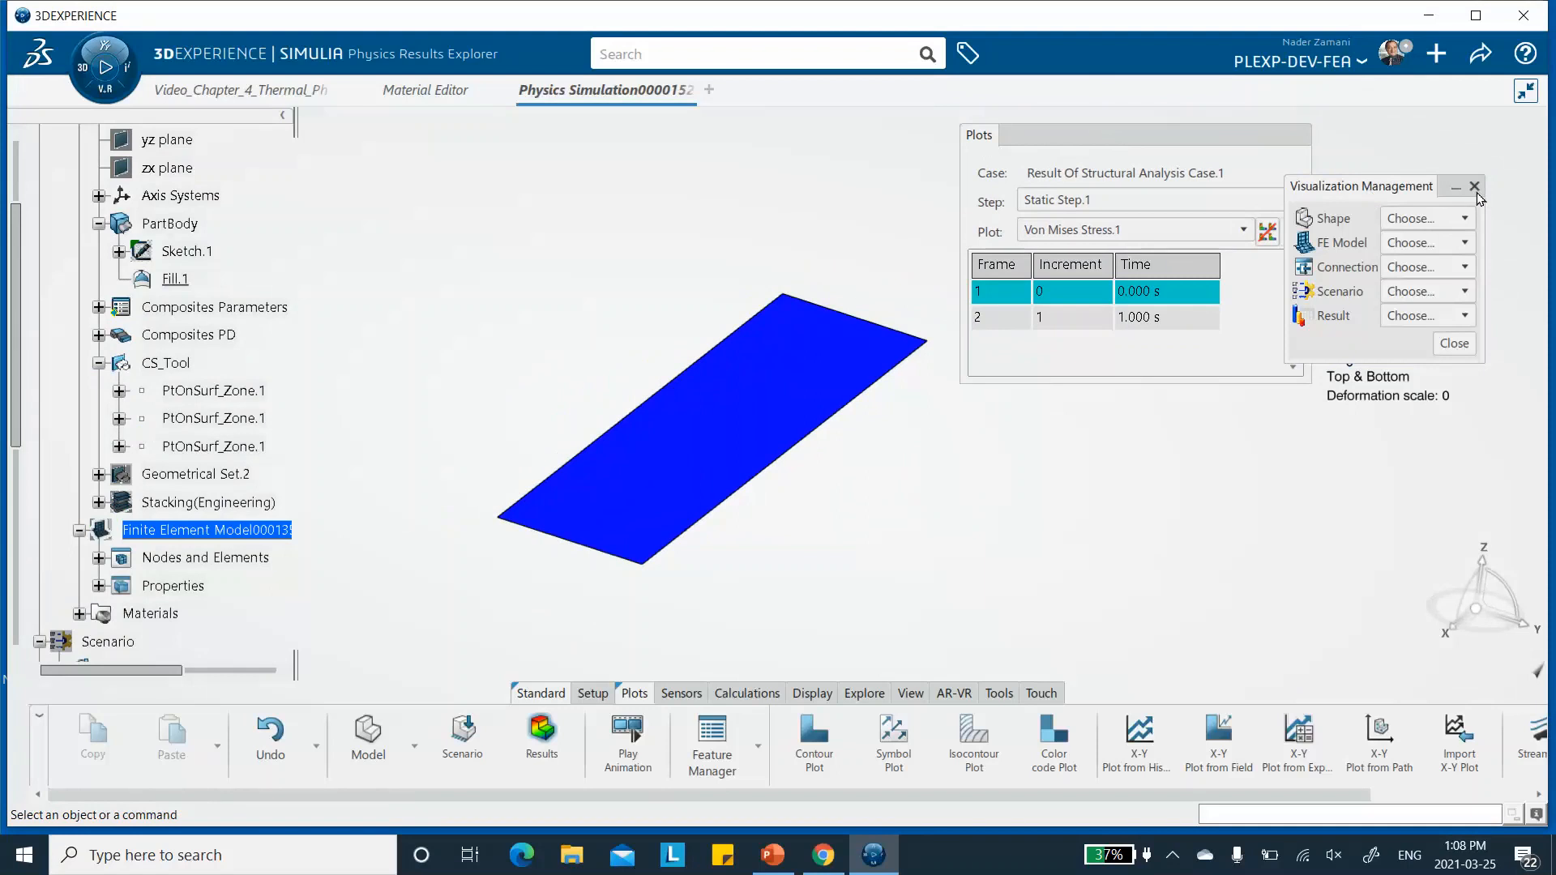
{"action": "left_click", "coordinate": [1474, 186]}
{"action": "left_click_drag", "start_coordinate": [1348, 361], "coordinate": [433, 273]}
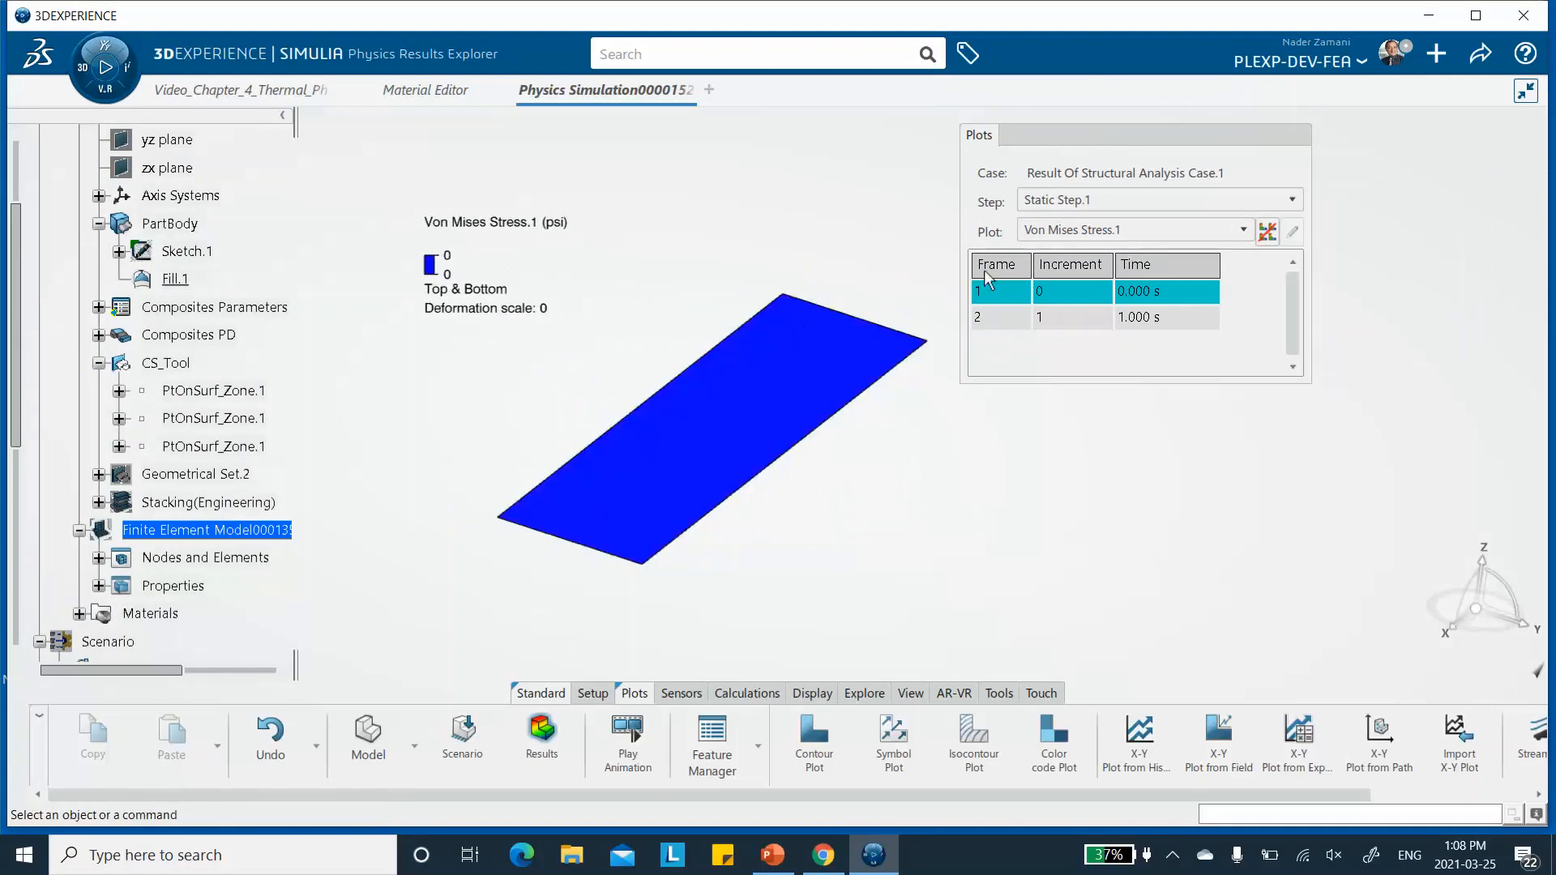
- Compare the Von Mises Stress.1 plot between frames 1 and 2, leaving frame 2 displayed
{"action": "left_click", "coordinate": [1002, 317]}
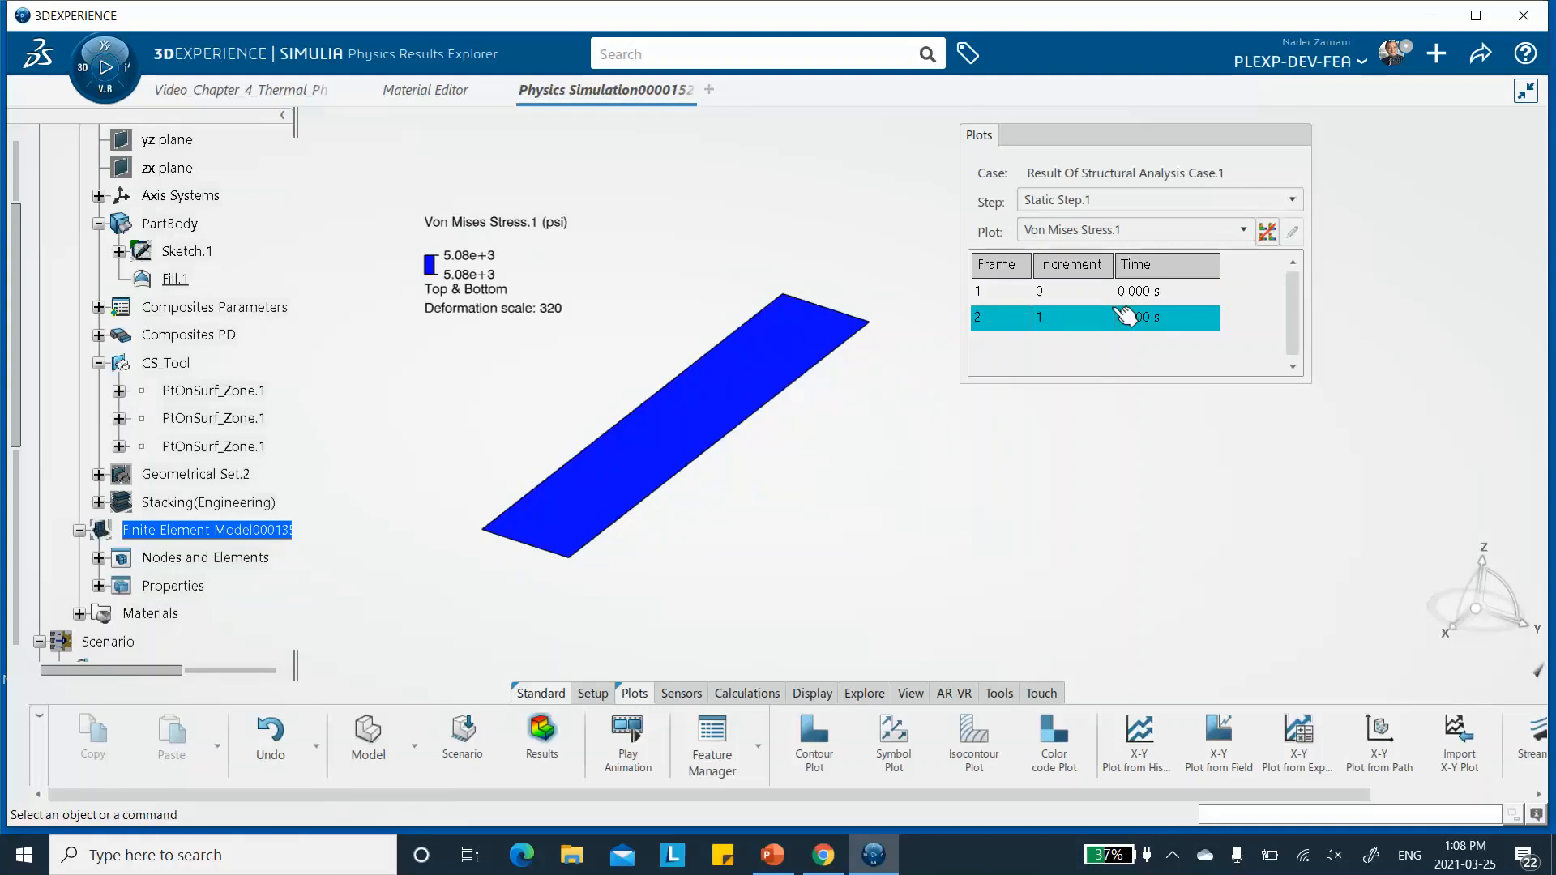
{"action": "left_click", "coordinate": [1093, 291]}
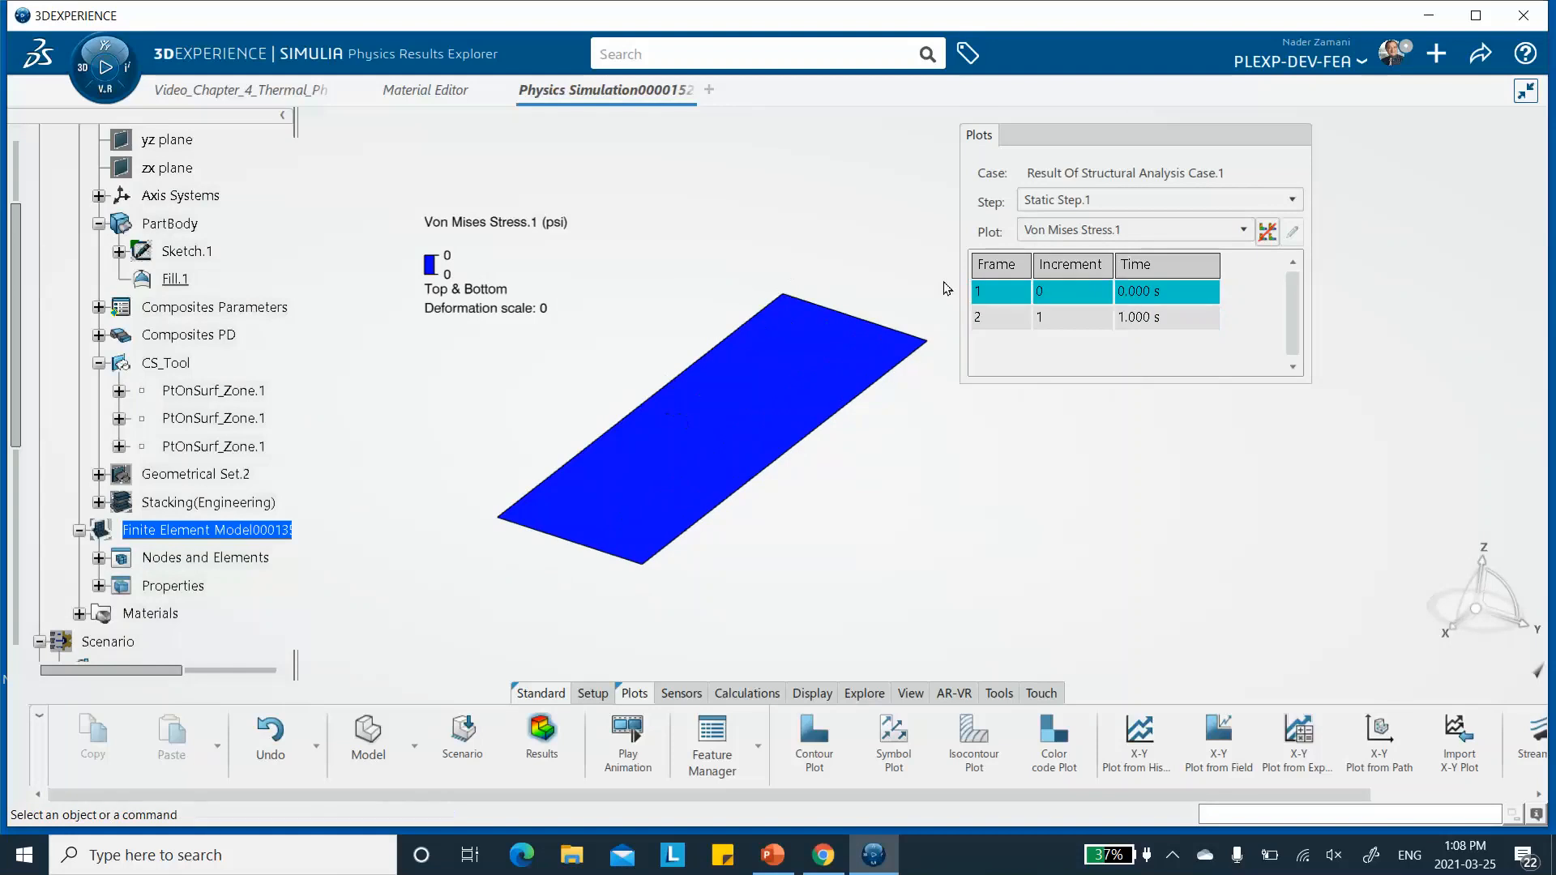
{"action": "left_click", "coordinate": [980, 318]}
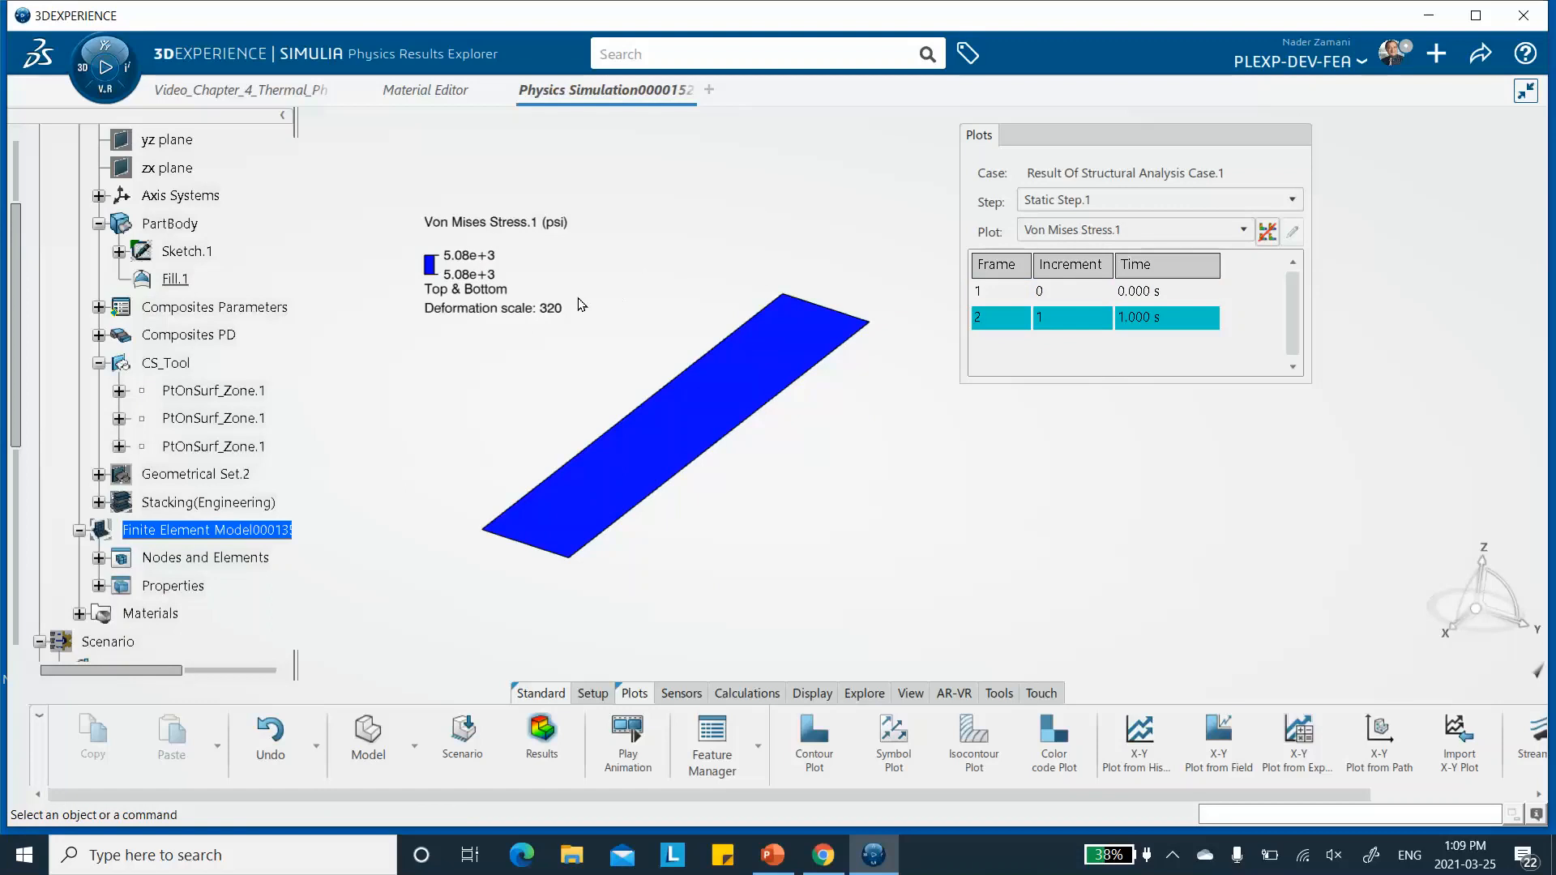
- Display the Displacement.1 plot for frame 2 and play its deformation animation
{"action": "left_click", "coordinate": [1120, 231]}
{"action": "left_click", "coordinate": [1087, 274]}
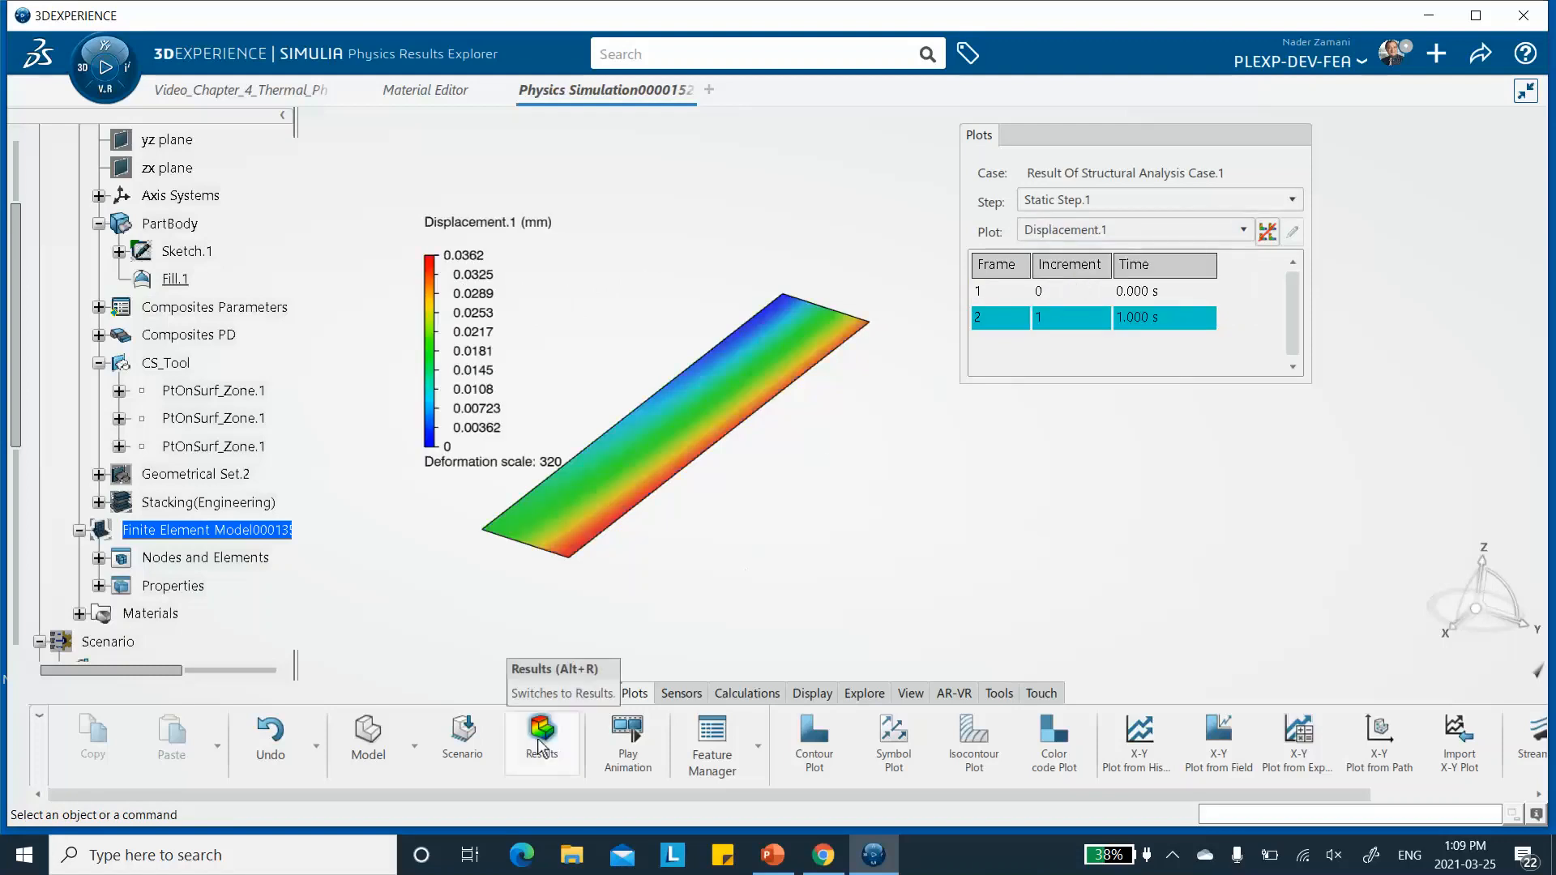
{"action": "left_click", "coordinate": [629, 741]}
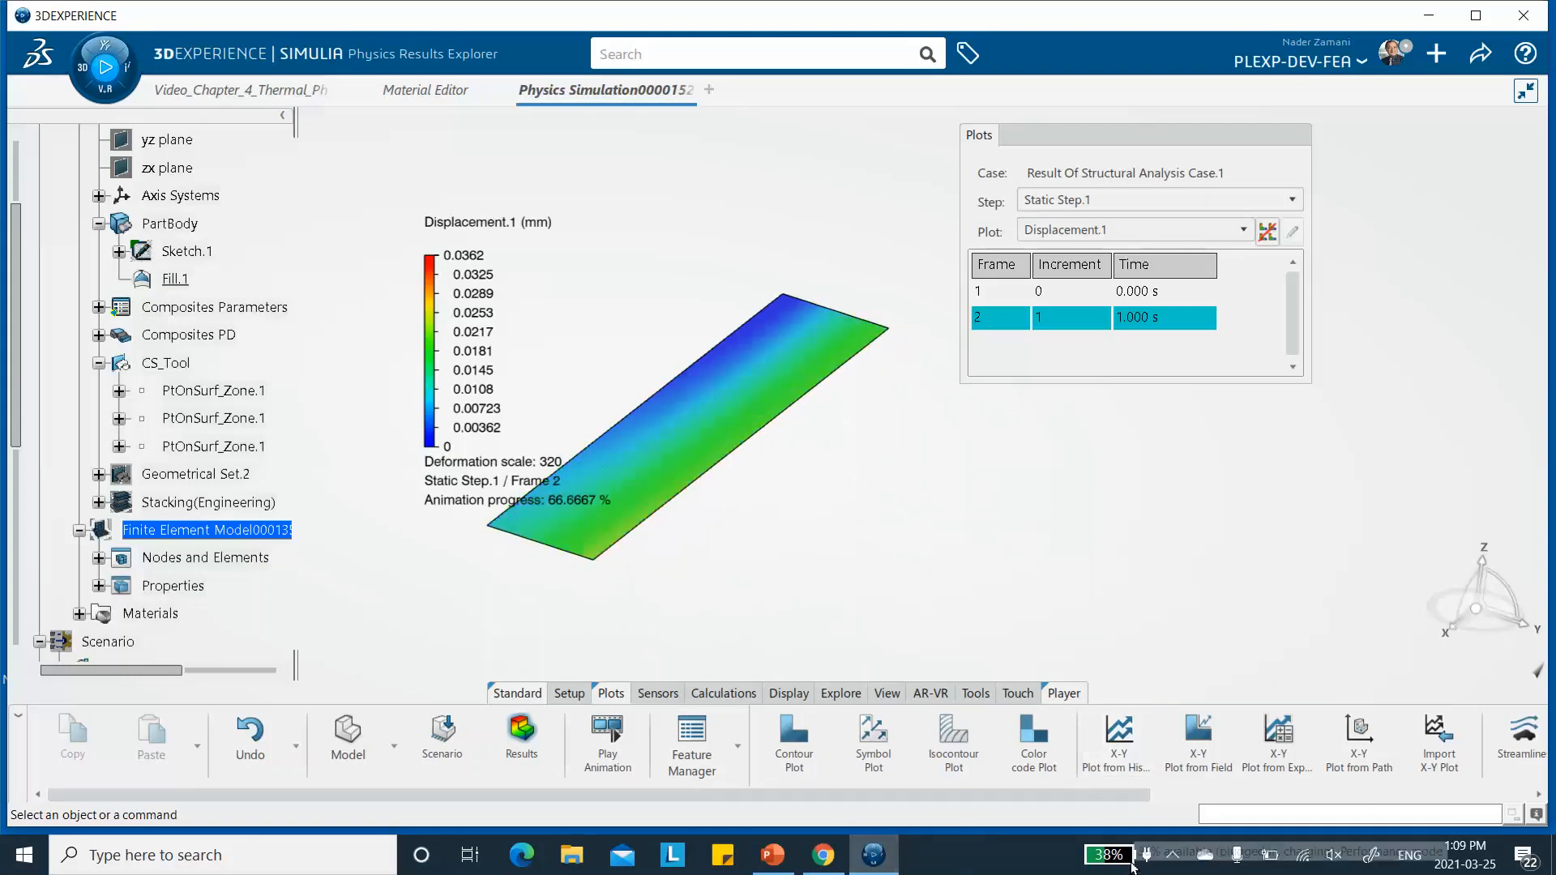
{"action": "left_click", "coordinate": [1172, 855]}
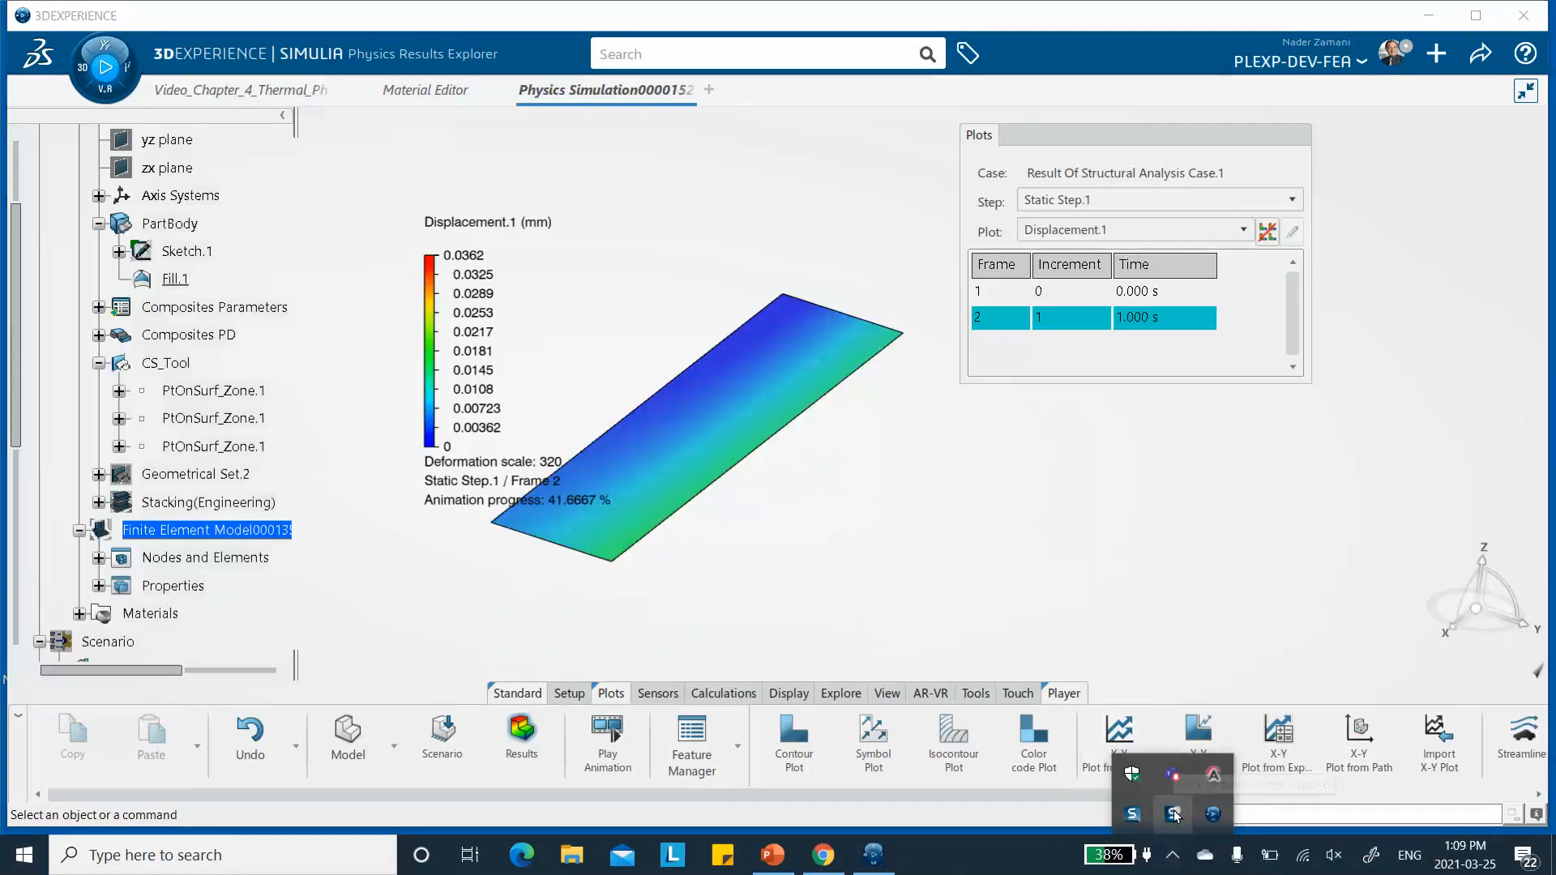